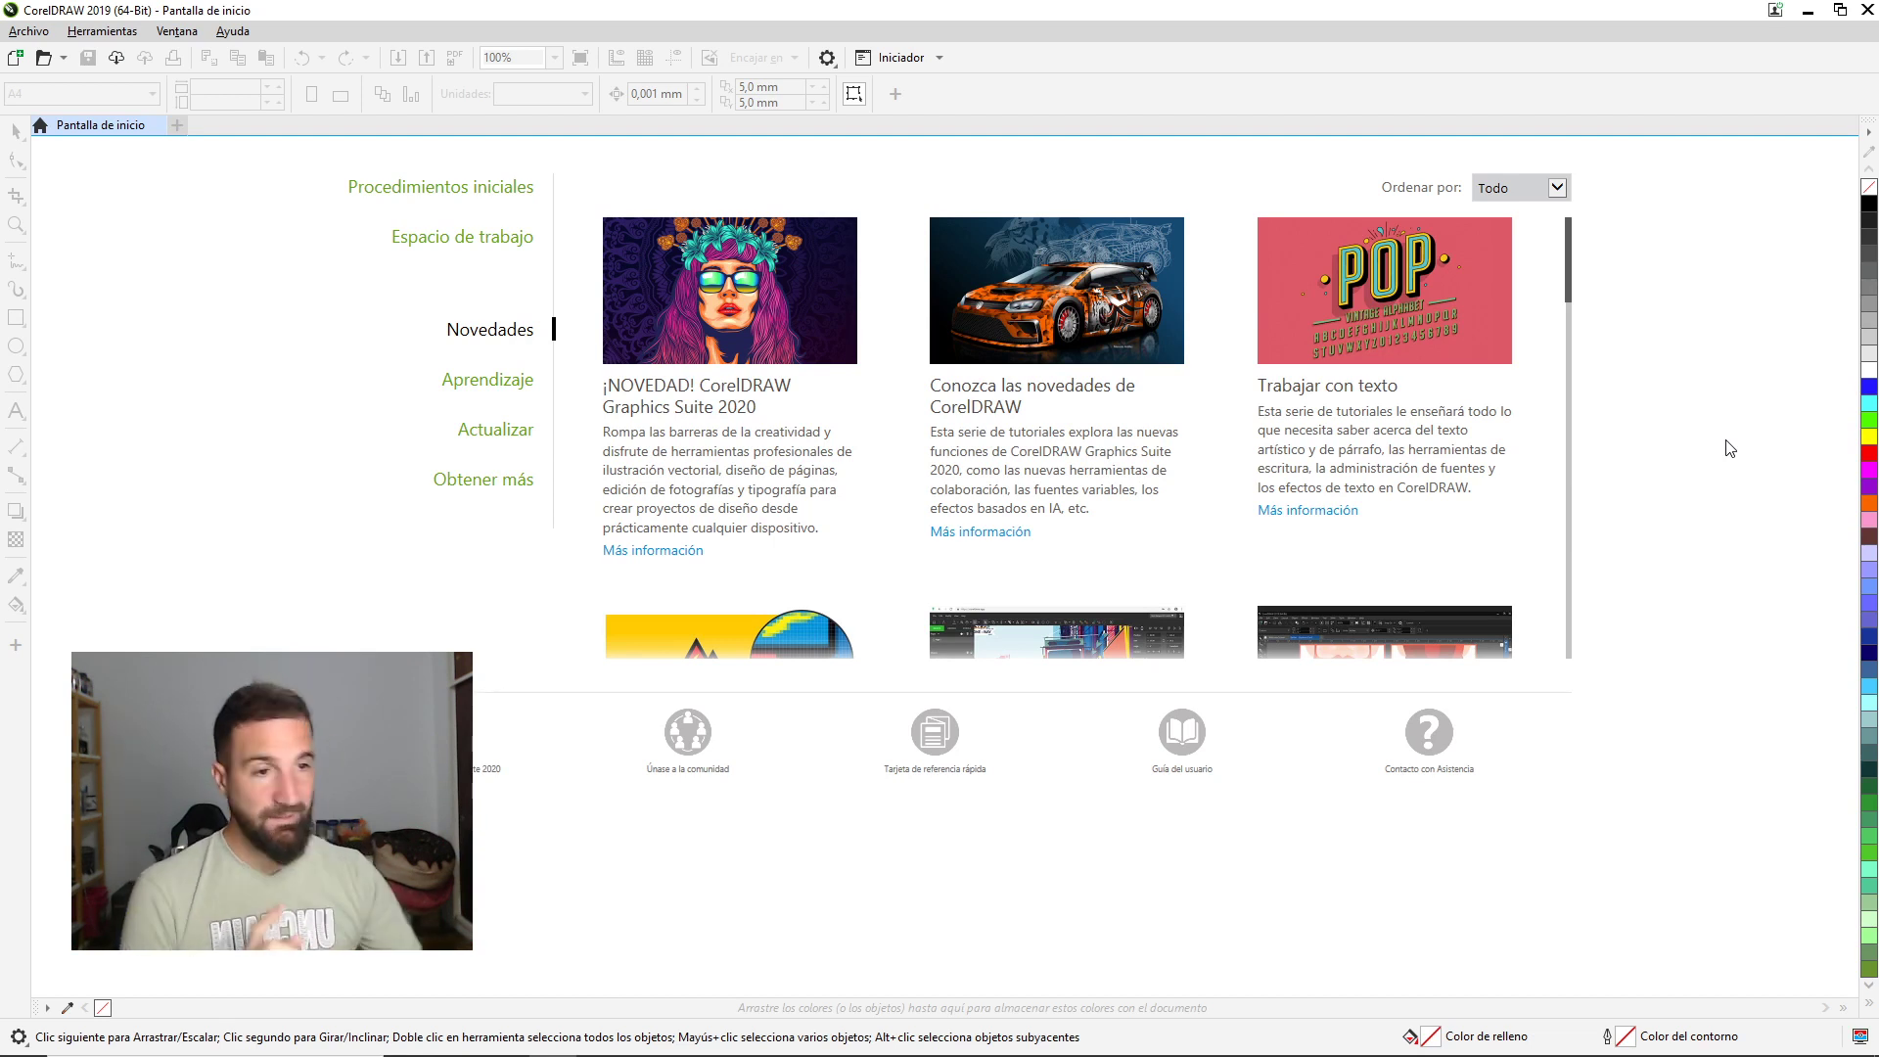
Start a new document from the Welcome screen's + tab.
left_click(177, 125)
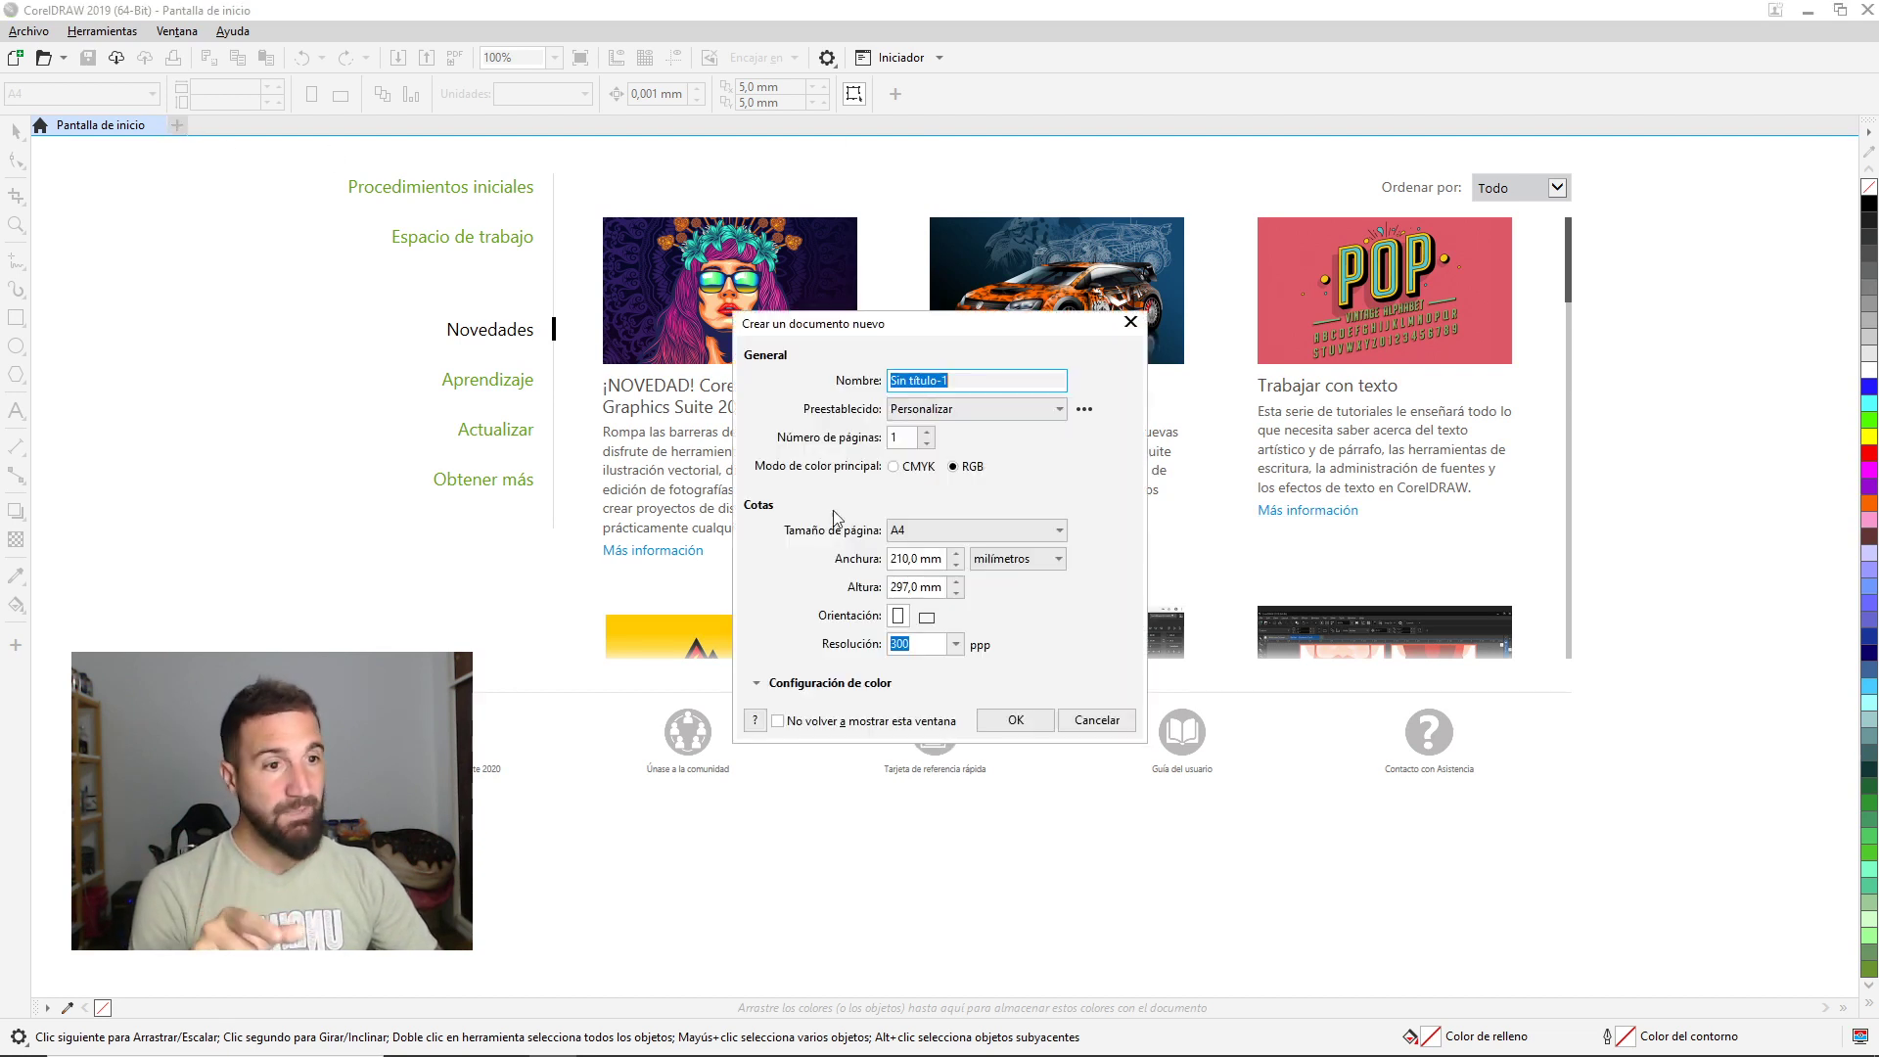
Create a blank A4 document in RGB colour mode, then switch to the web browser.
left_click(955, 467)
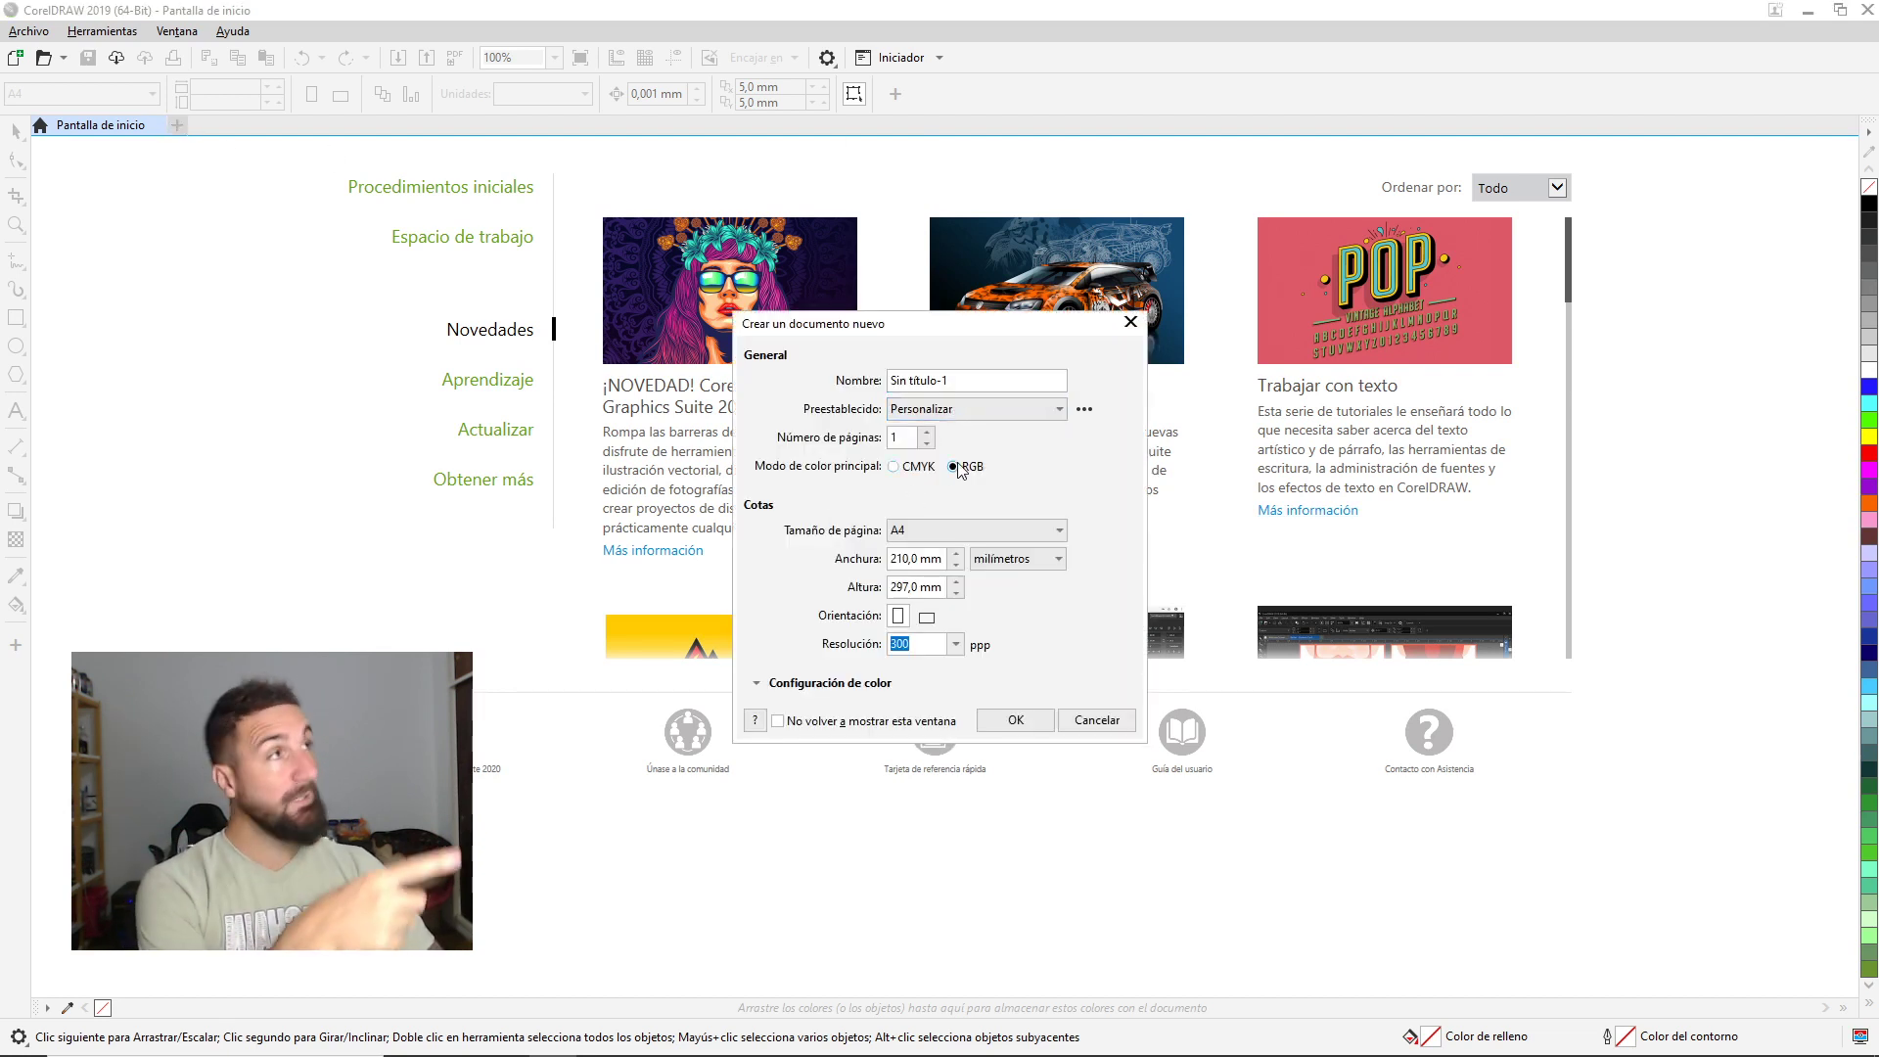
left_click(897, 470)
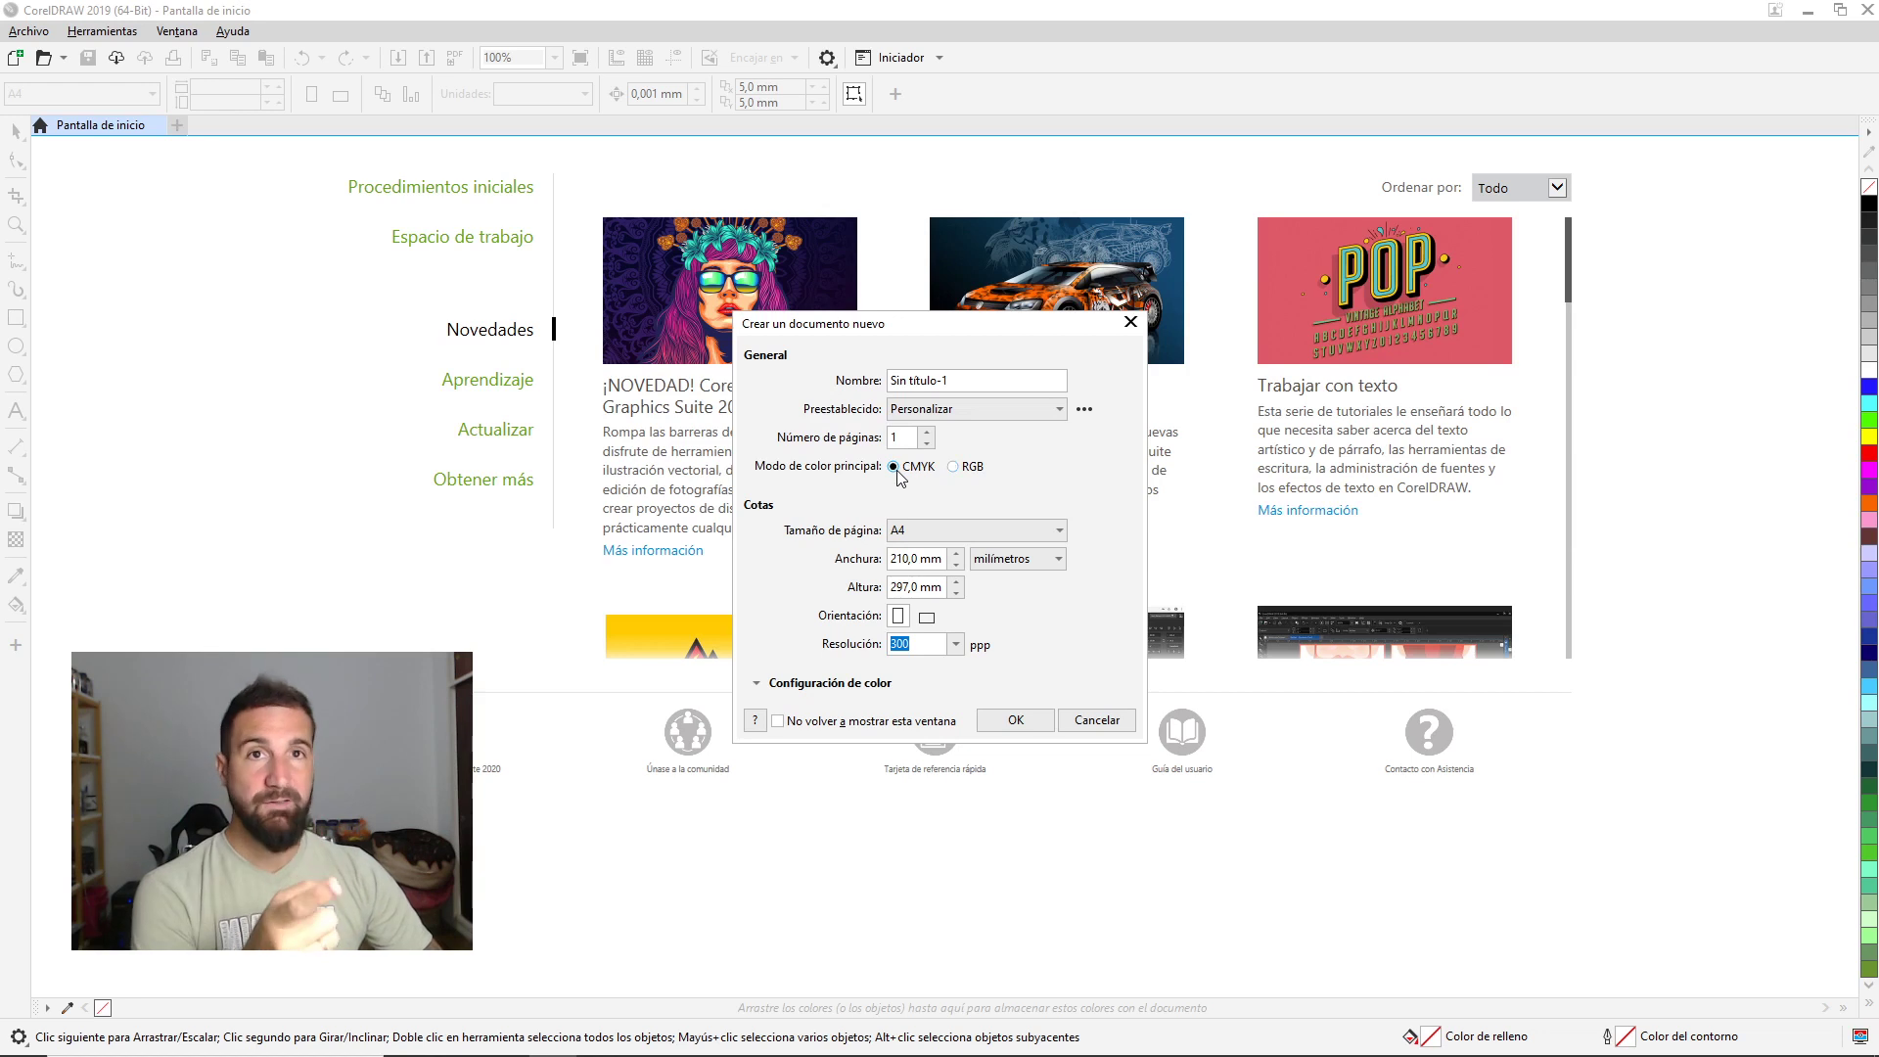
left_click(956, 470)
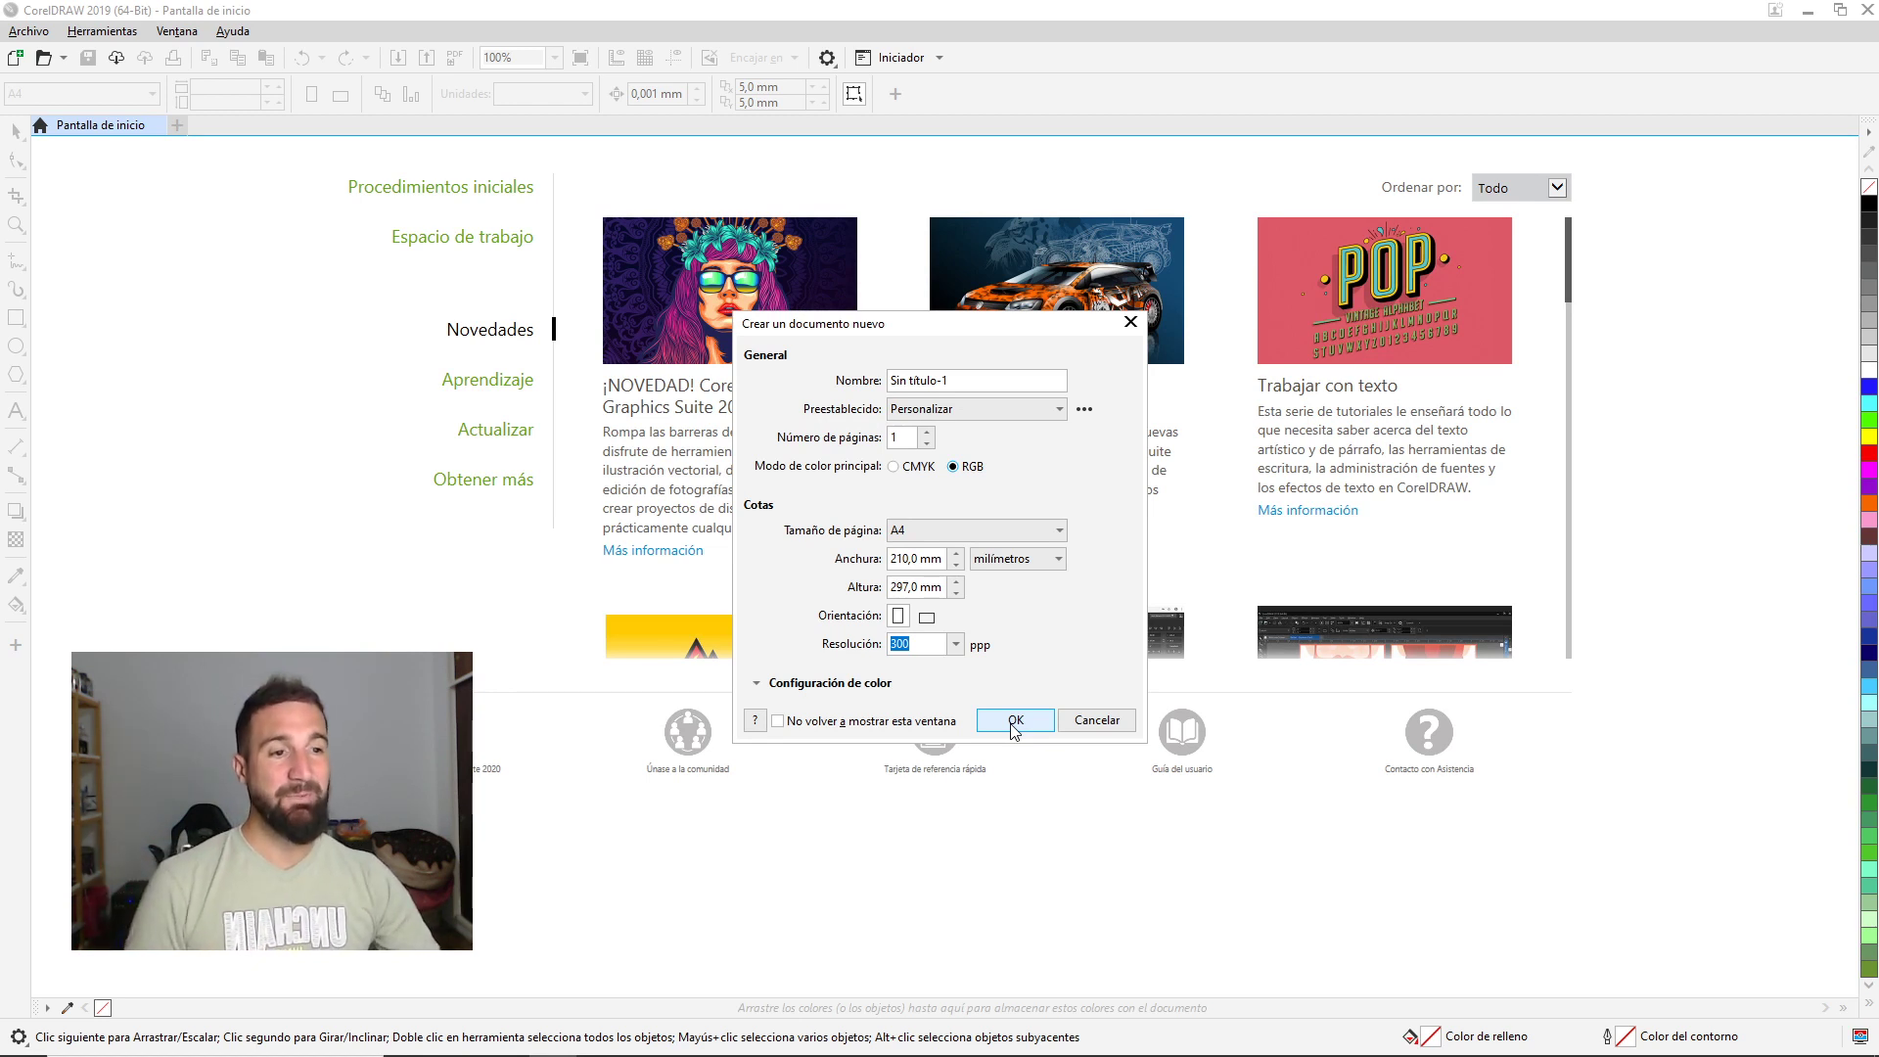
left_click(1012, 726)
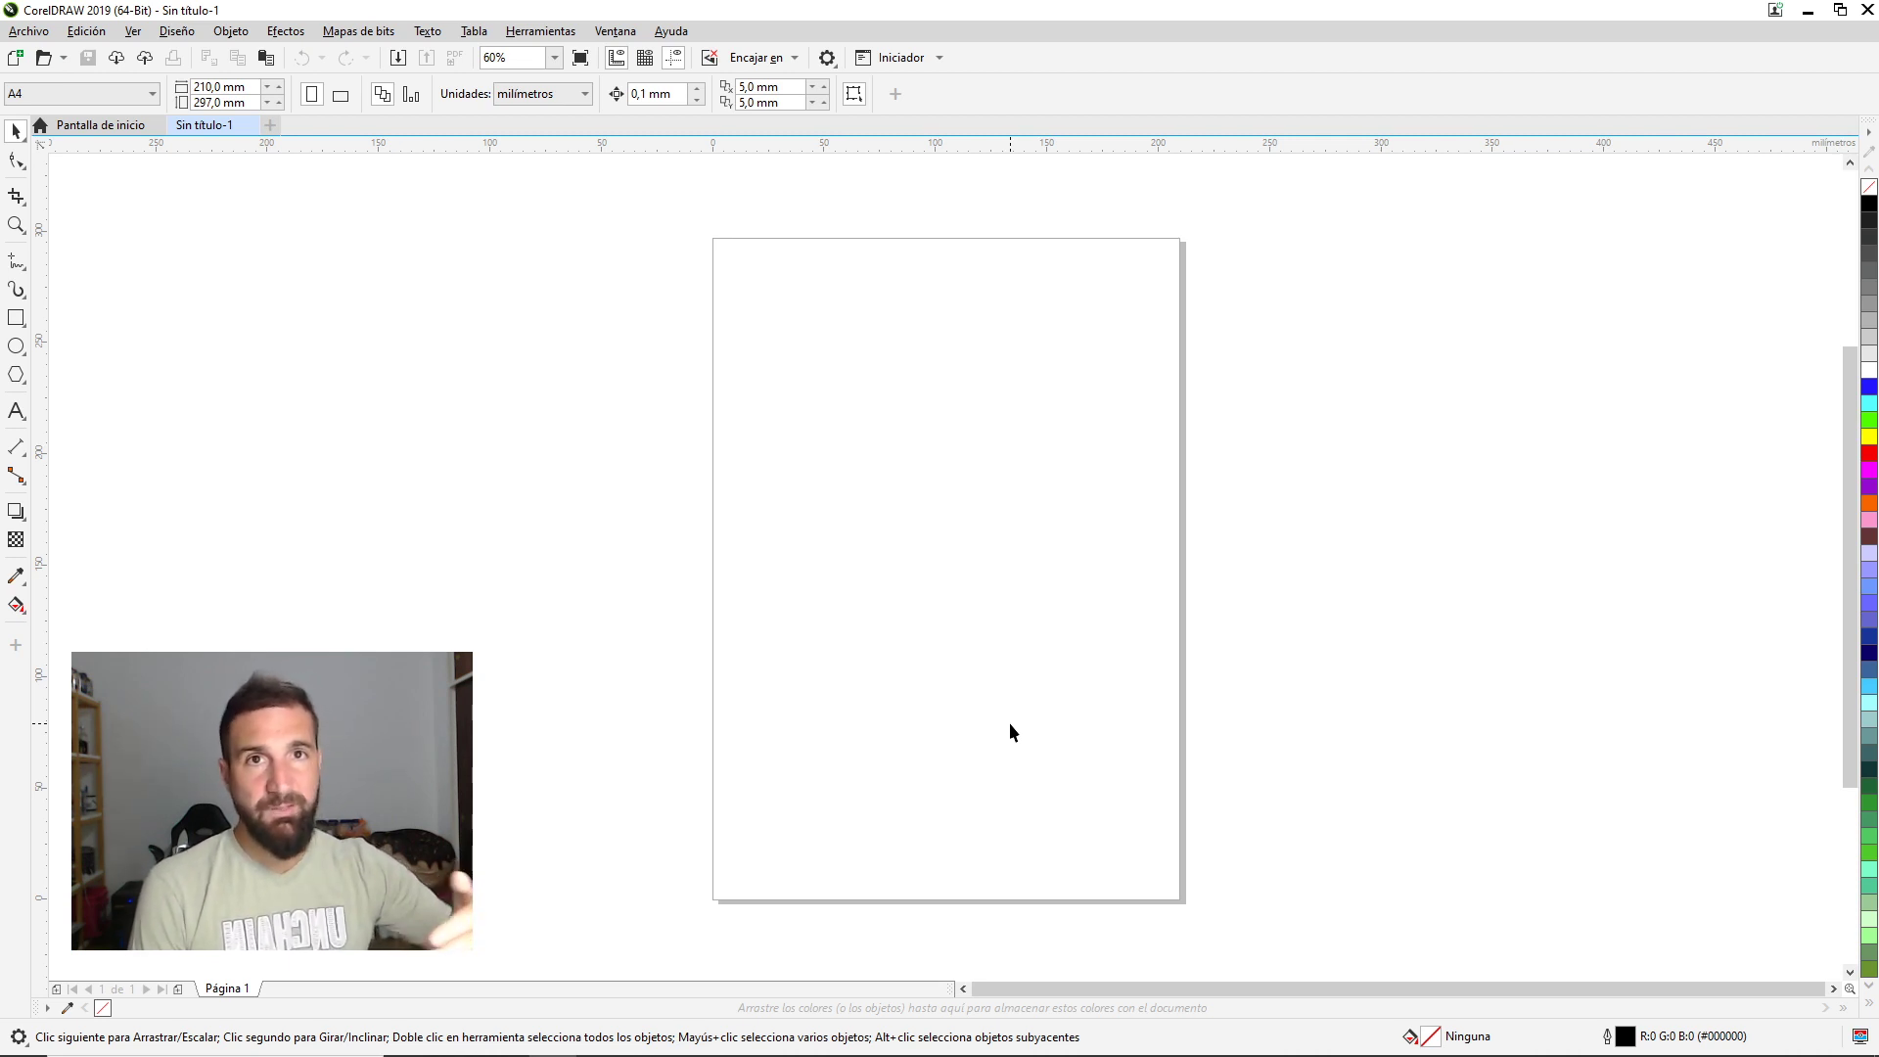
key("alt+Tab")
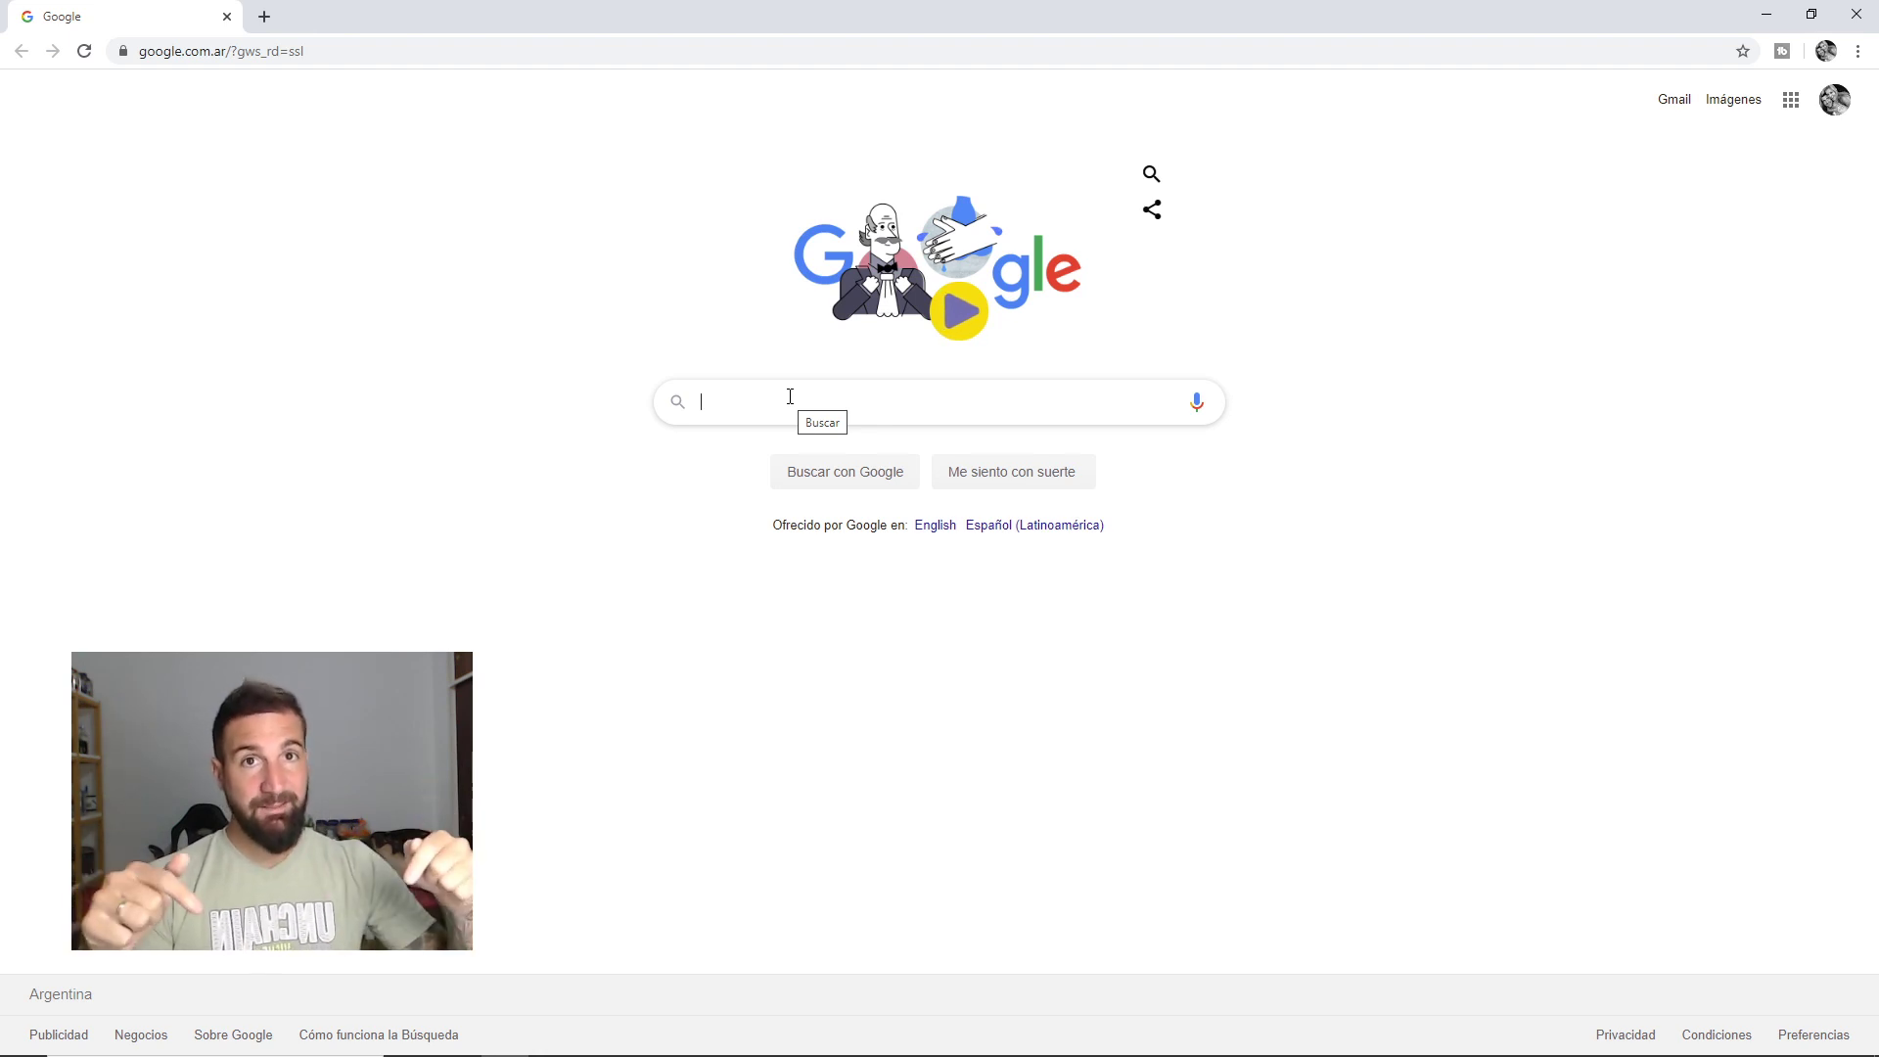
Search Google for 'vecteezy' and open the Vecteezy website.
type("veecteezy")
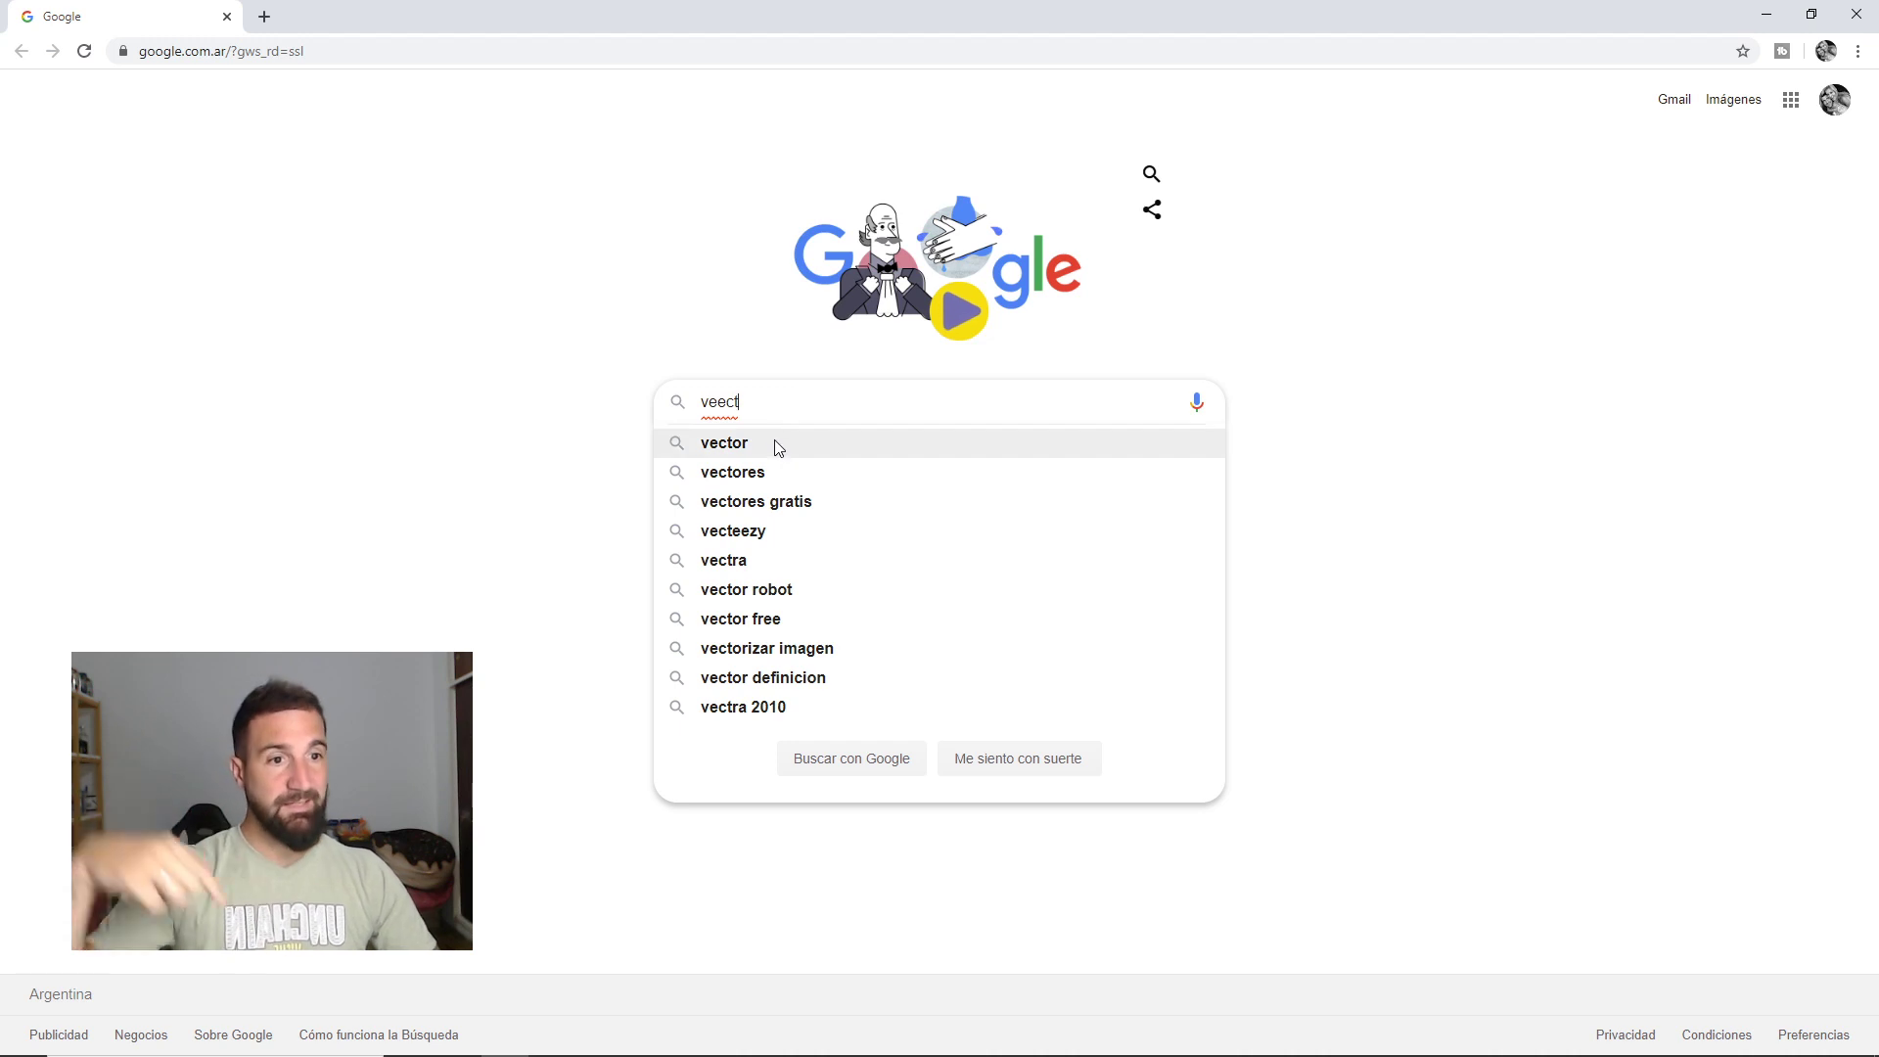
left_click(773, 537)
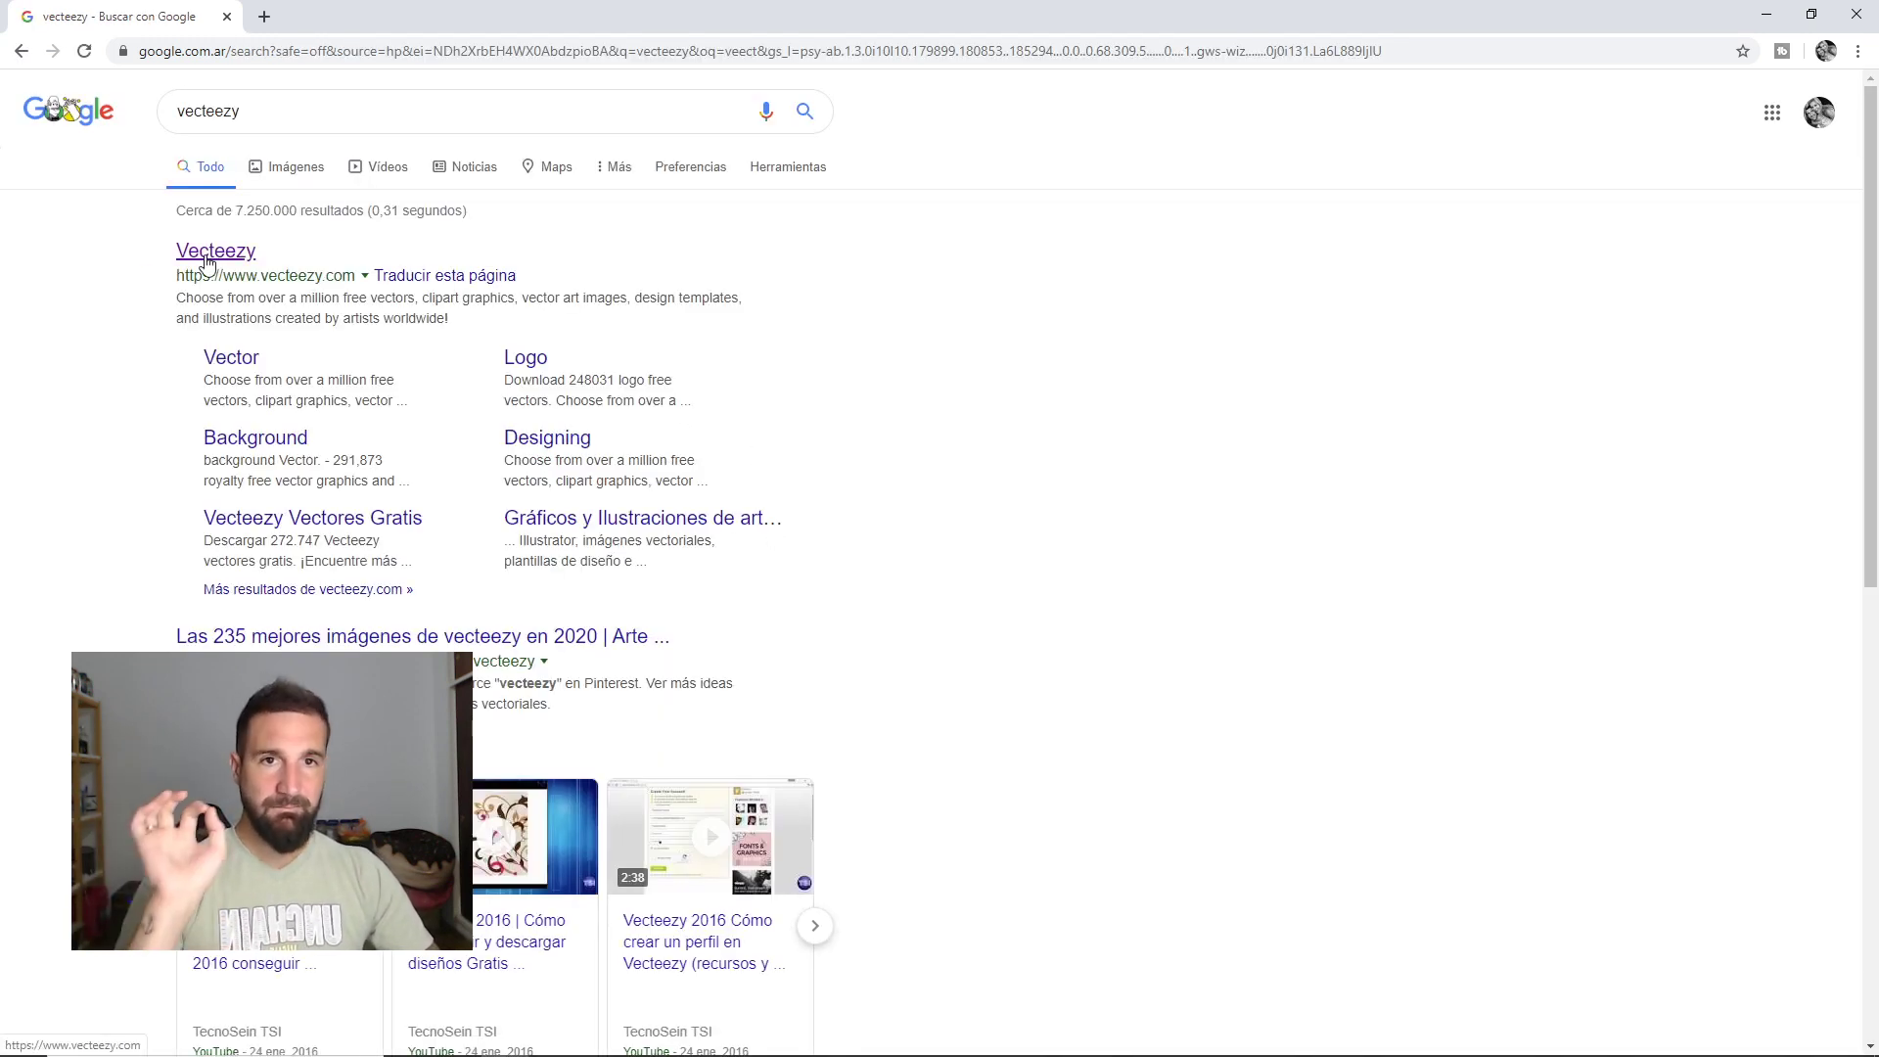
left_click(203, 253)
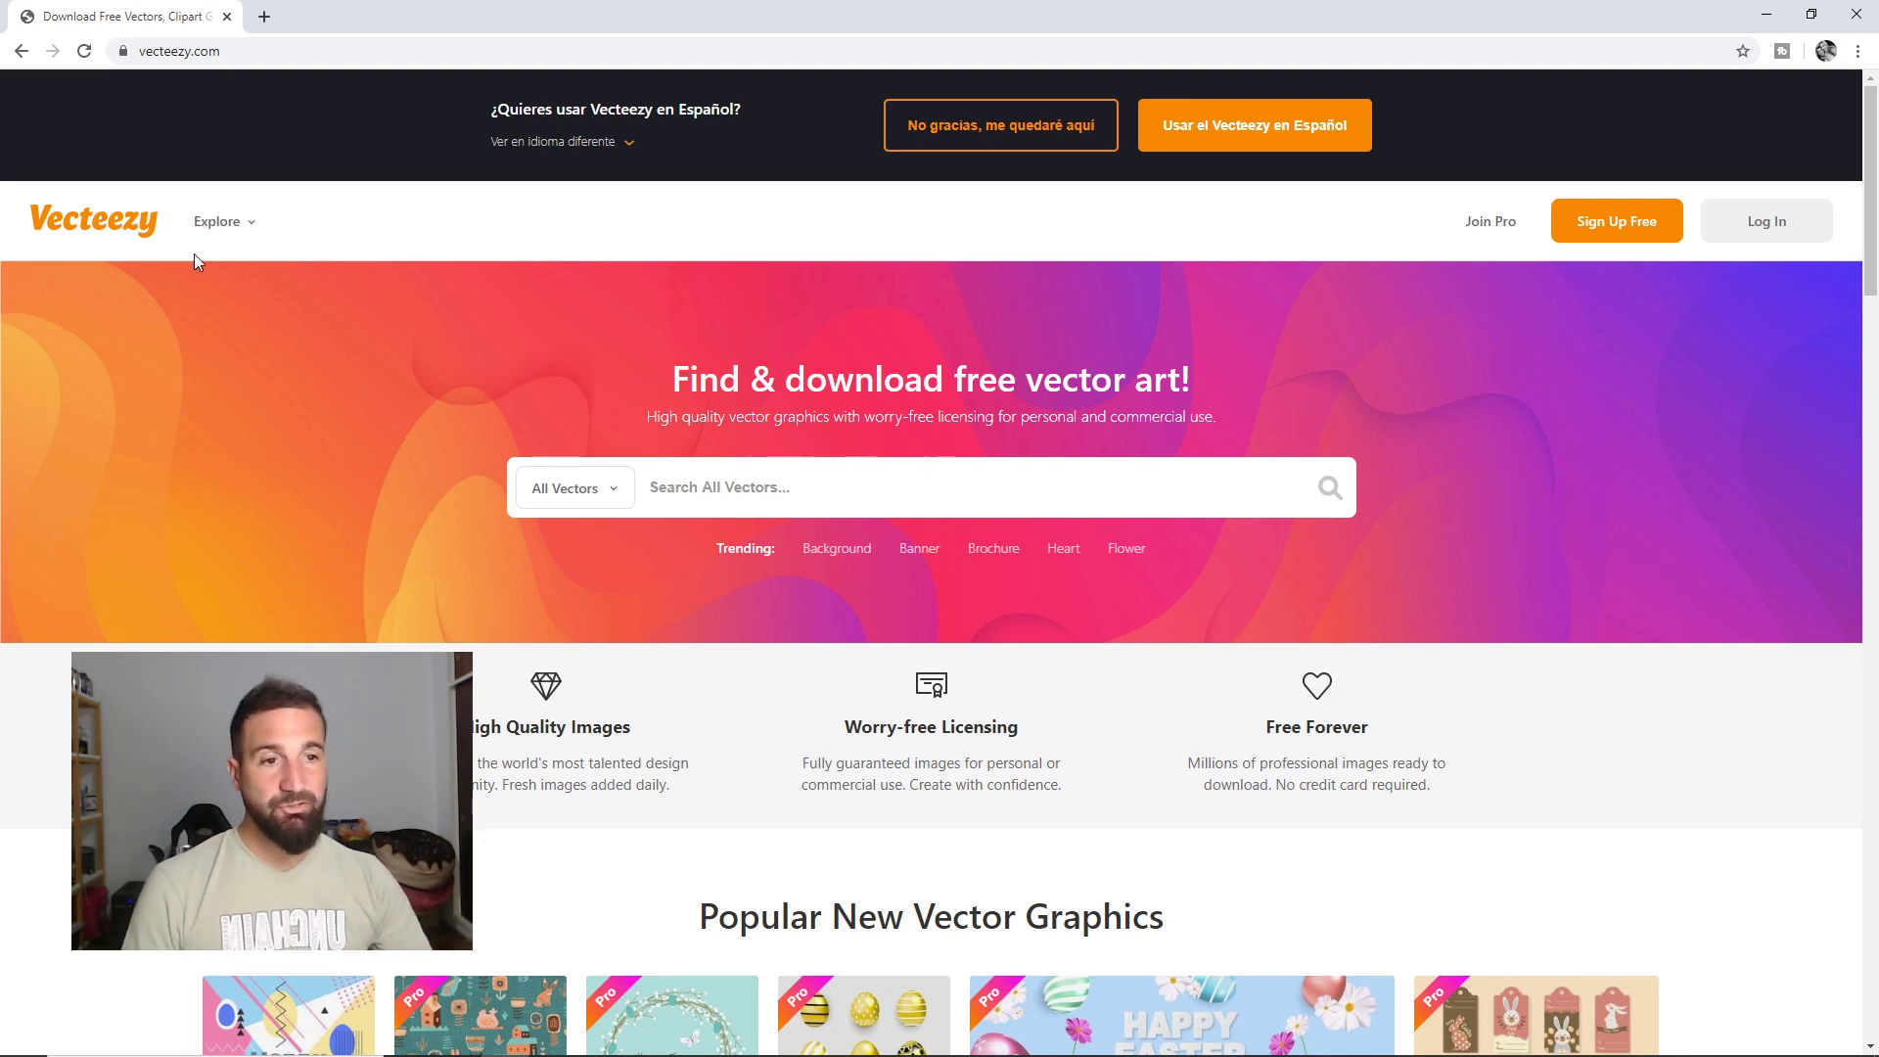
Search Vecteezy for 'mock up container' and open the pearl white plastic bottles mock-up.
type("mock up ")
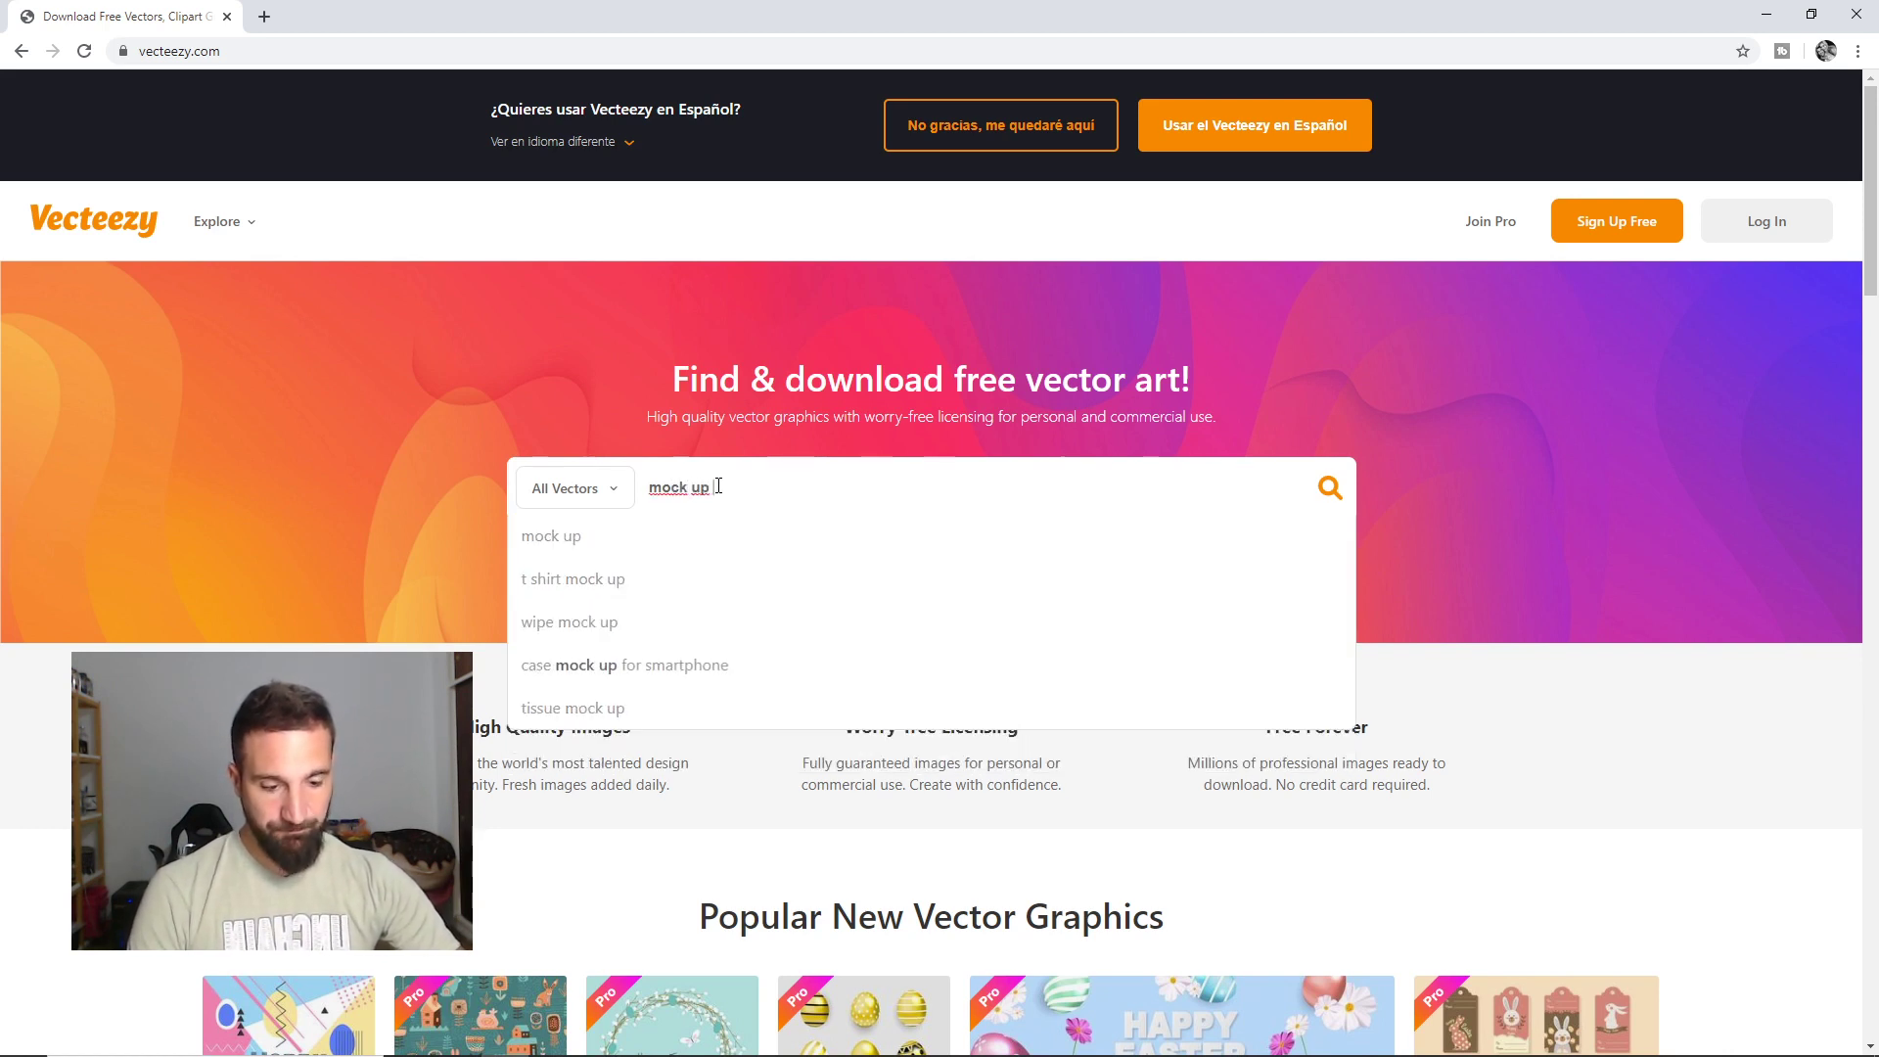
type("container")
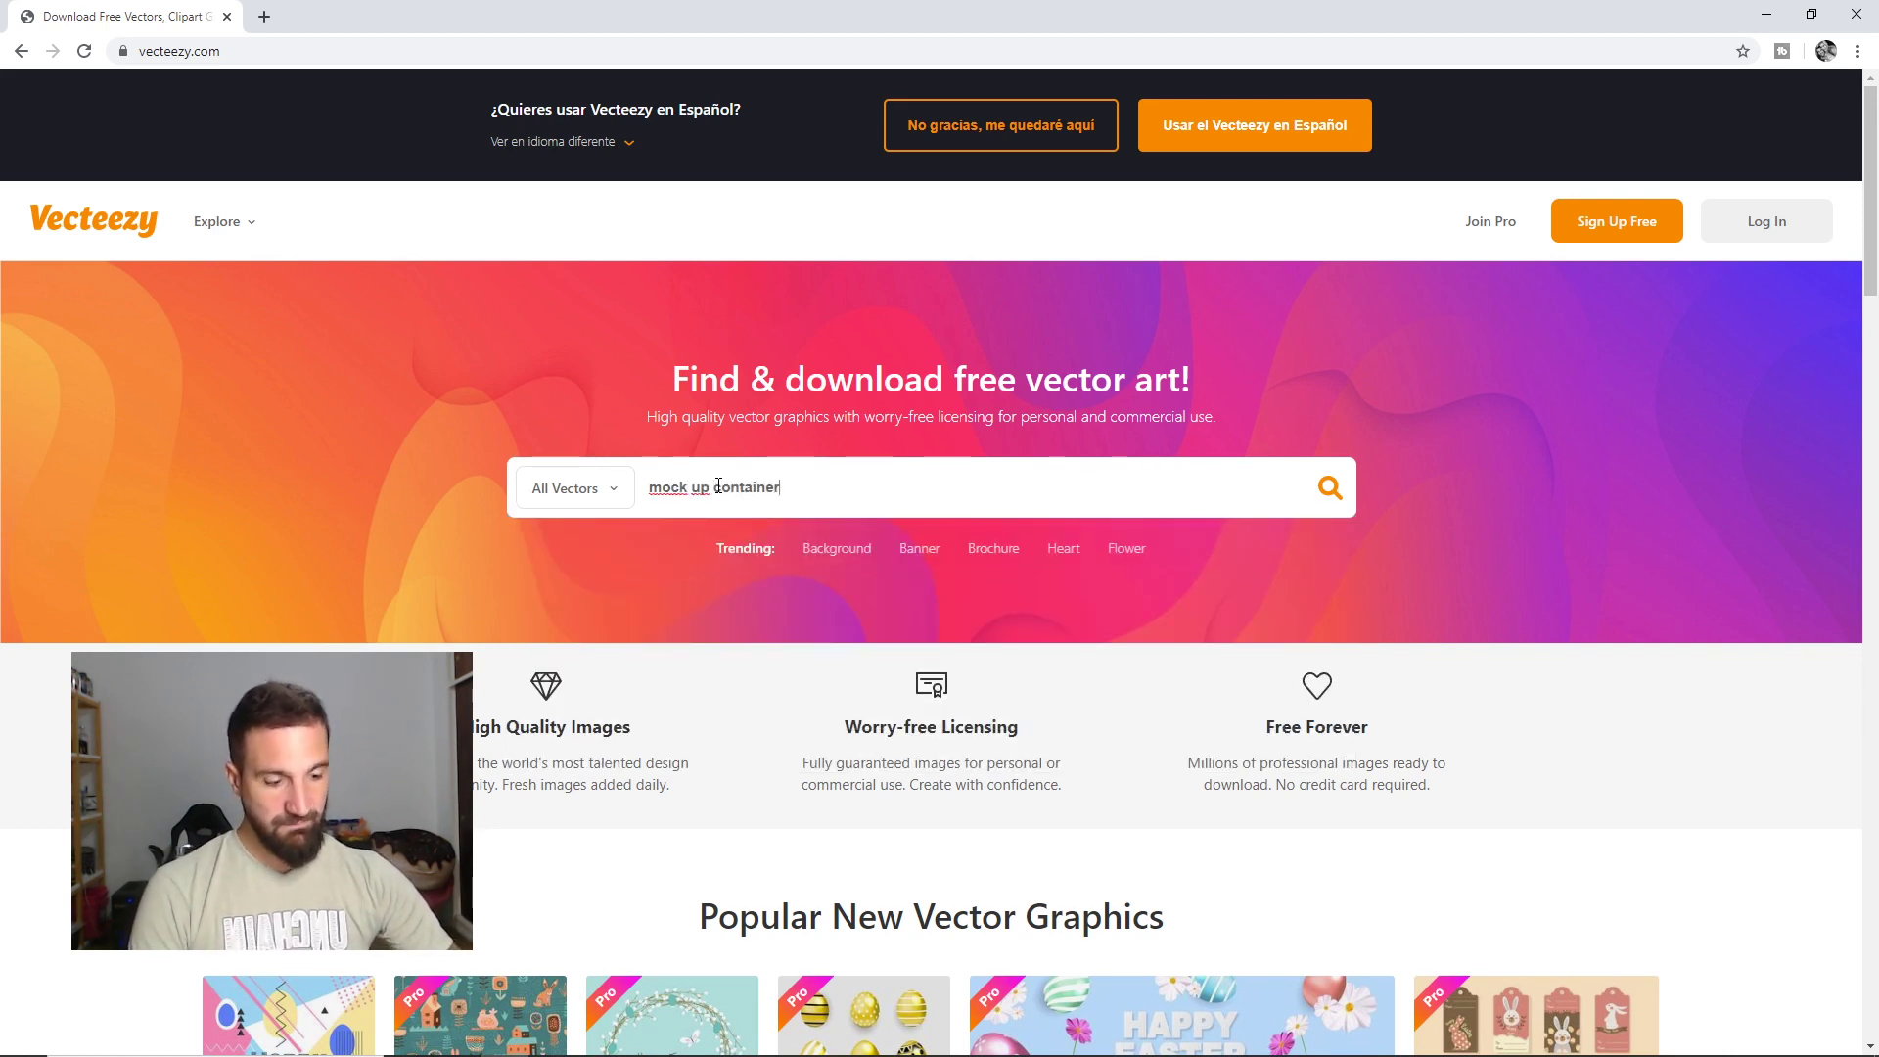
key("Return")
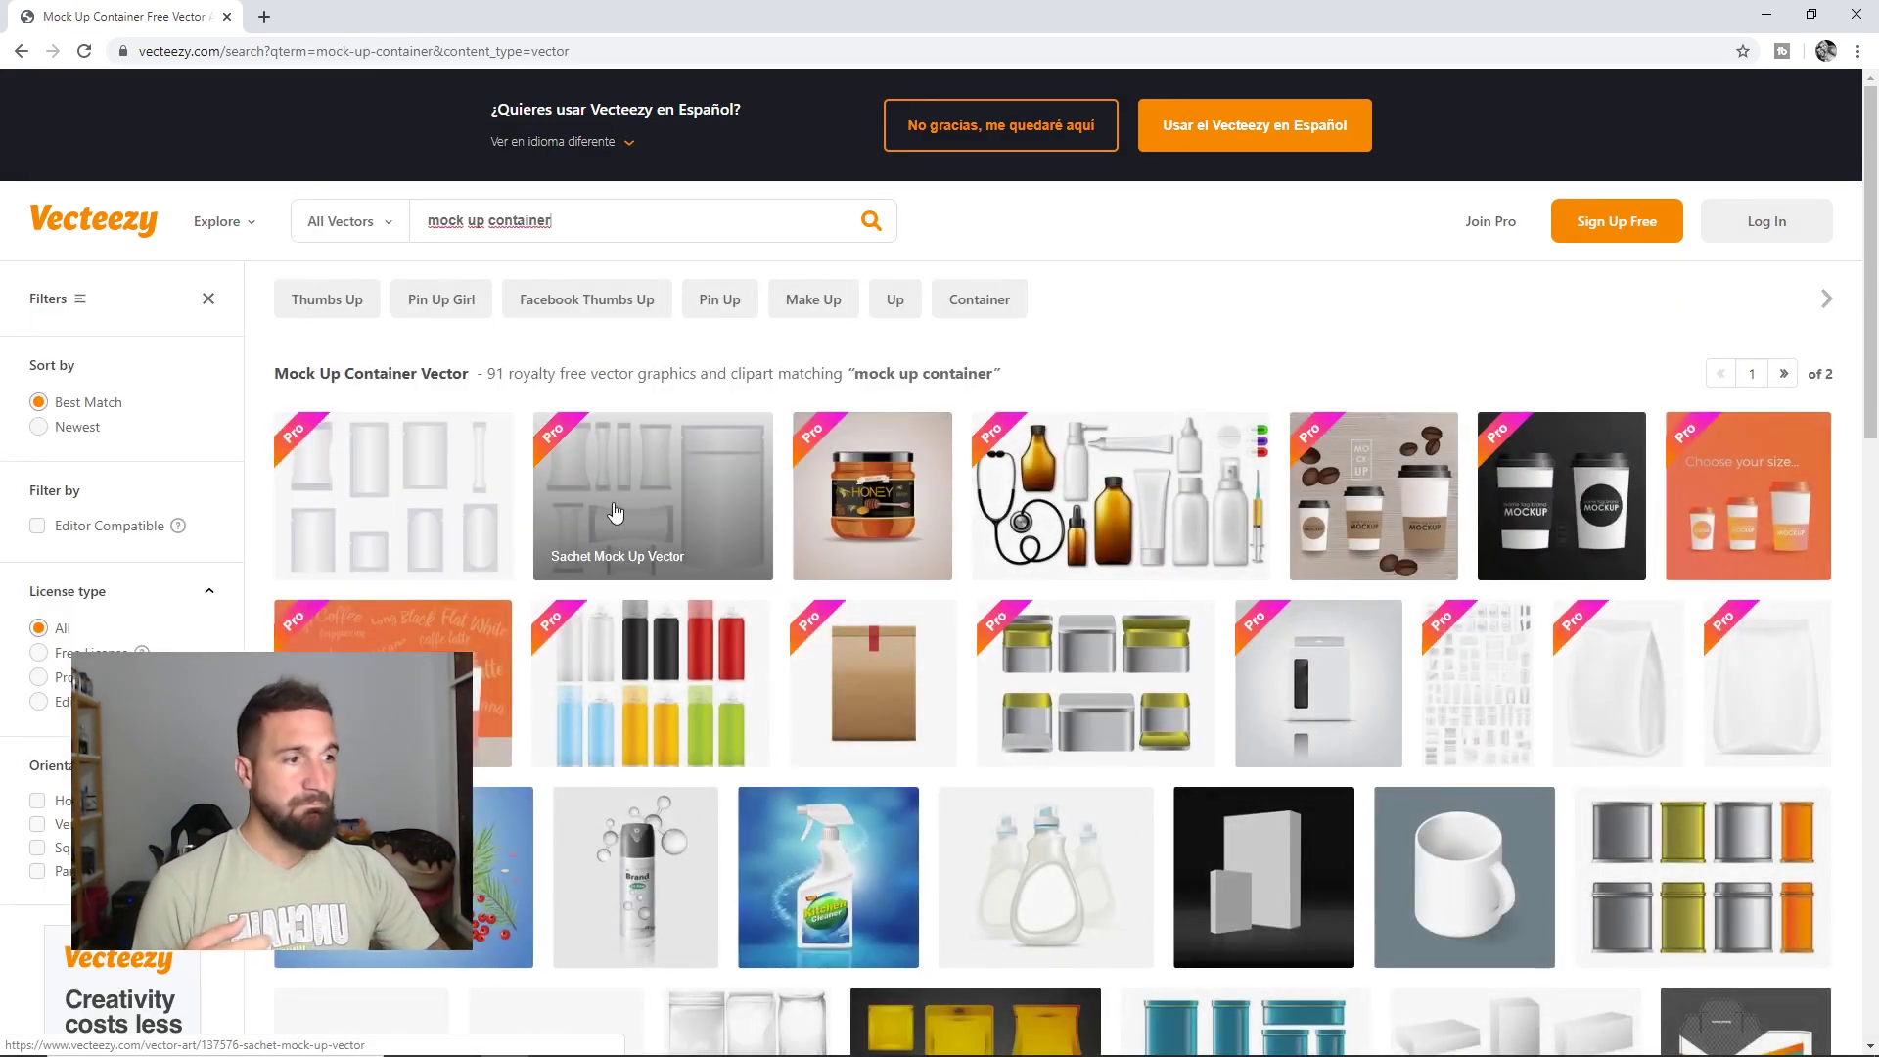
mouse_move(1147, 448)
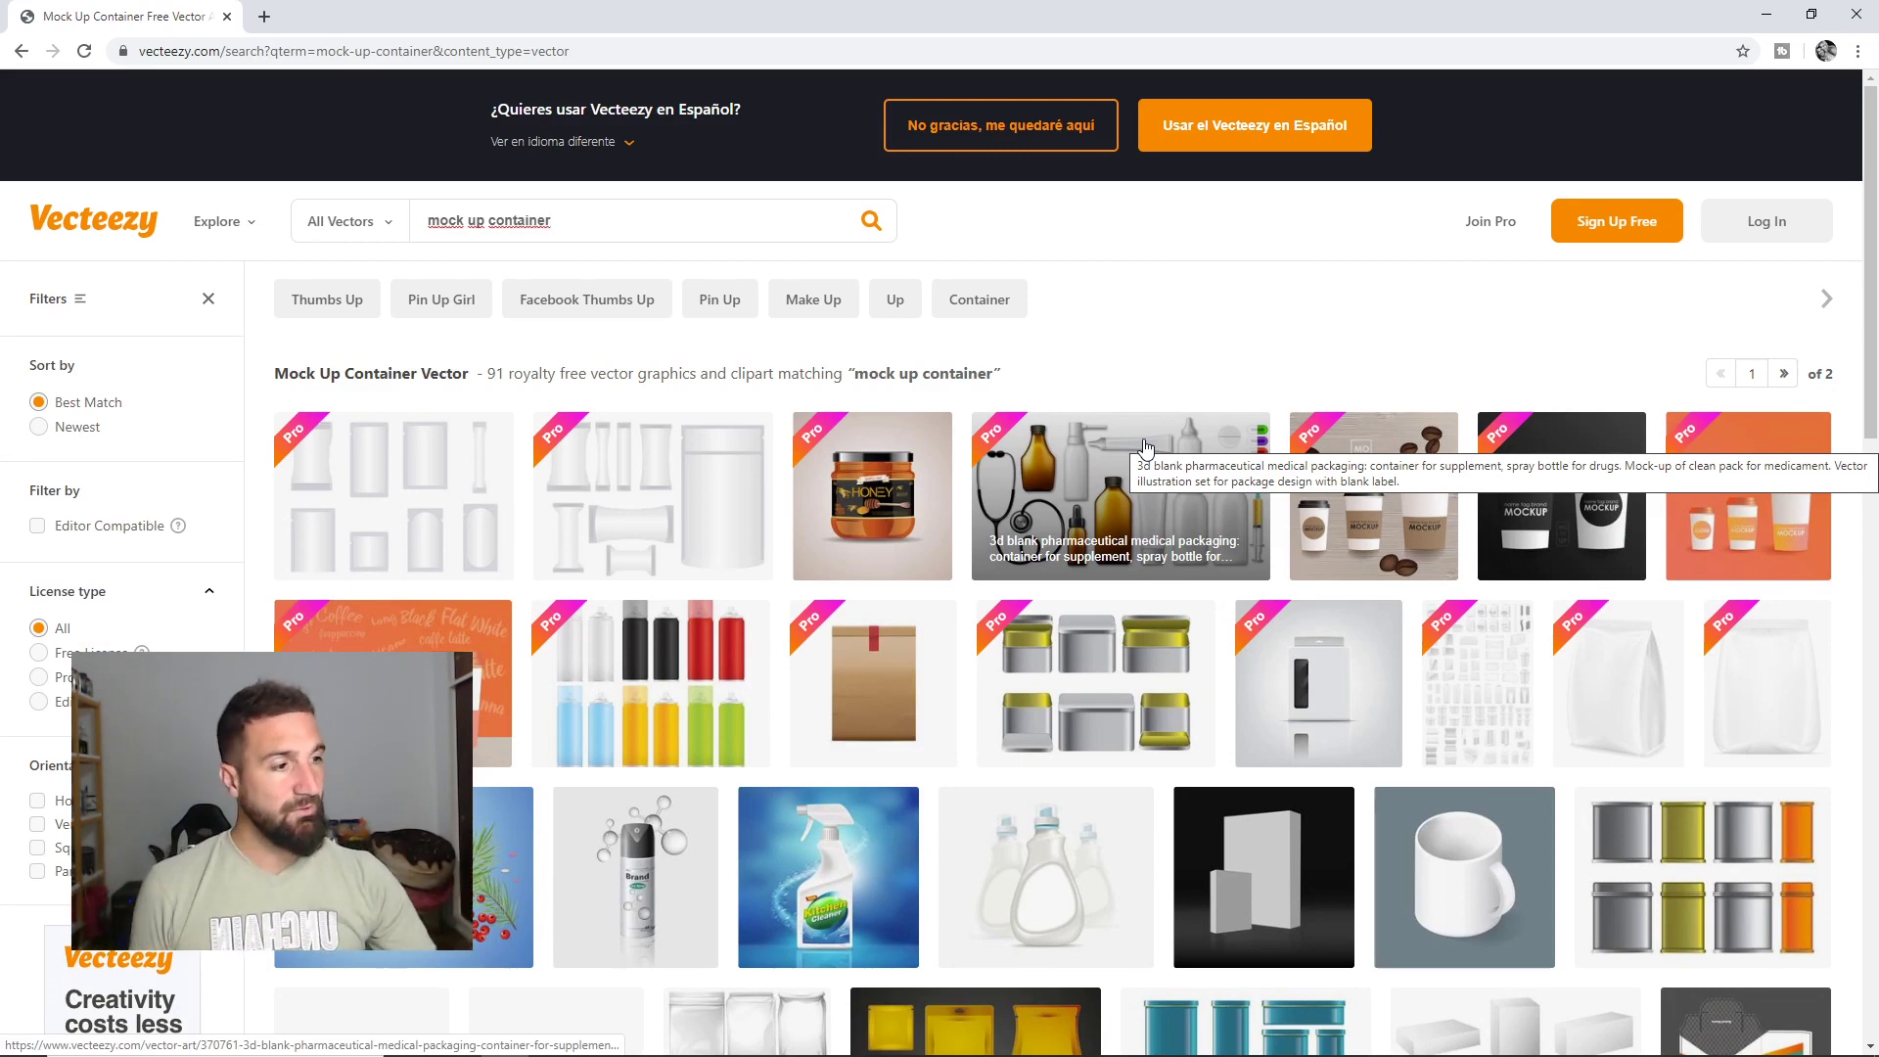
scroll(1145, 446, "down", 2)
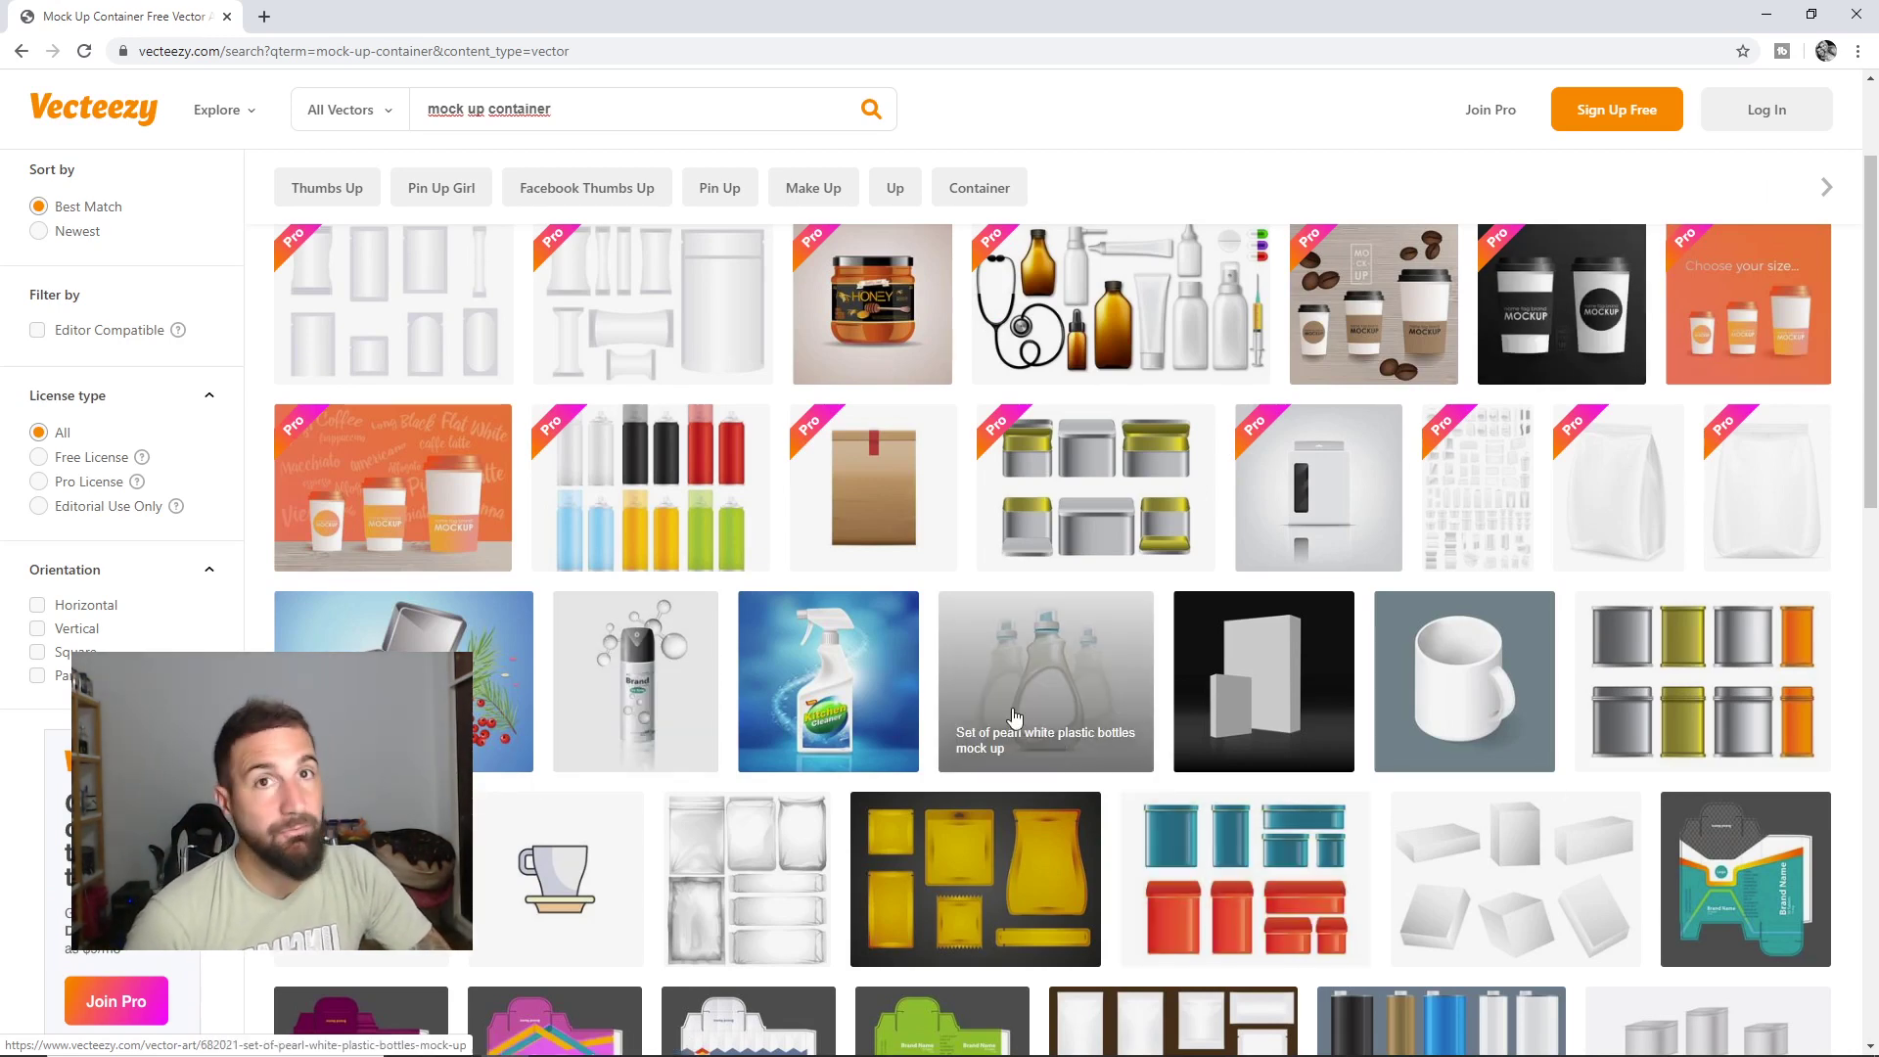
scroll(1131, 572, "down", 2)
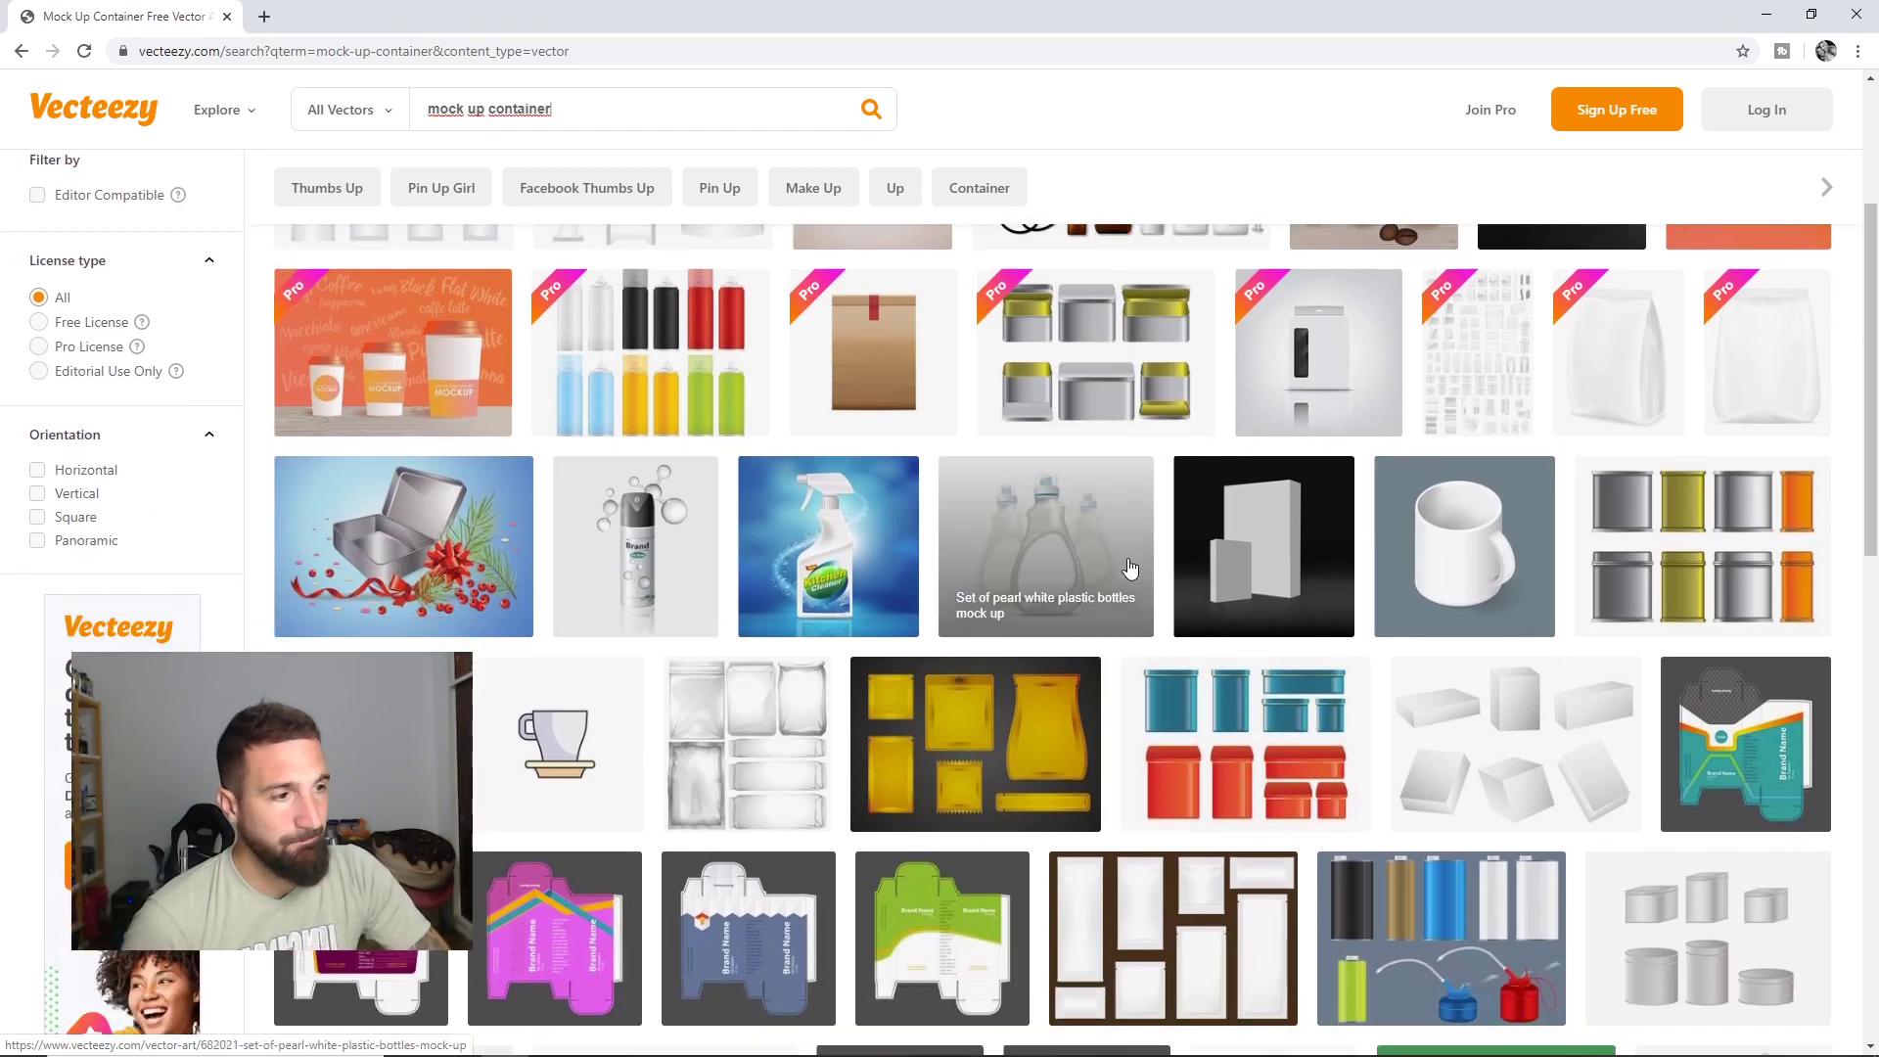
scroll(1130, 567, "down", 3)
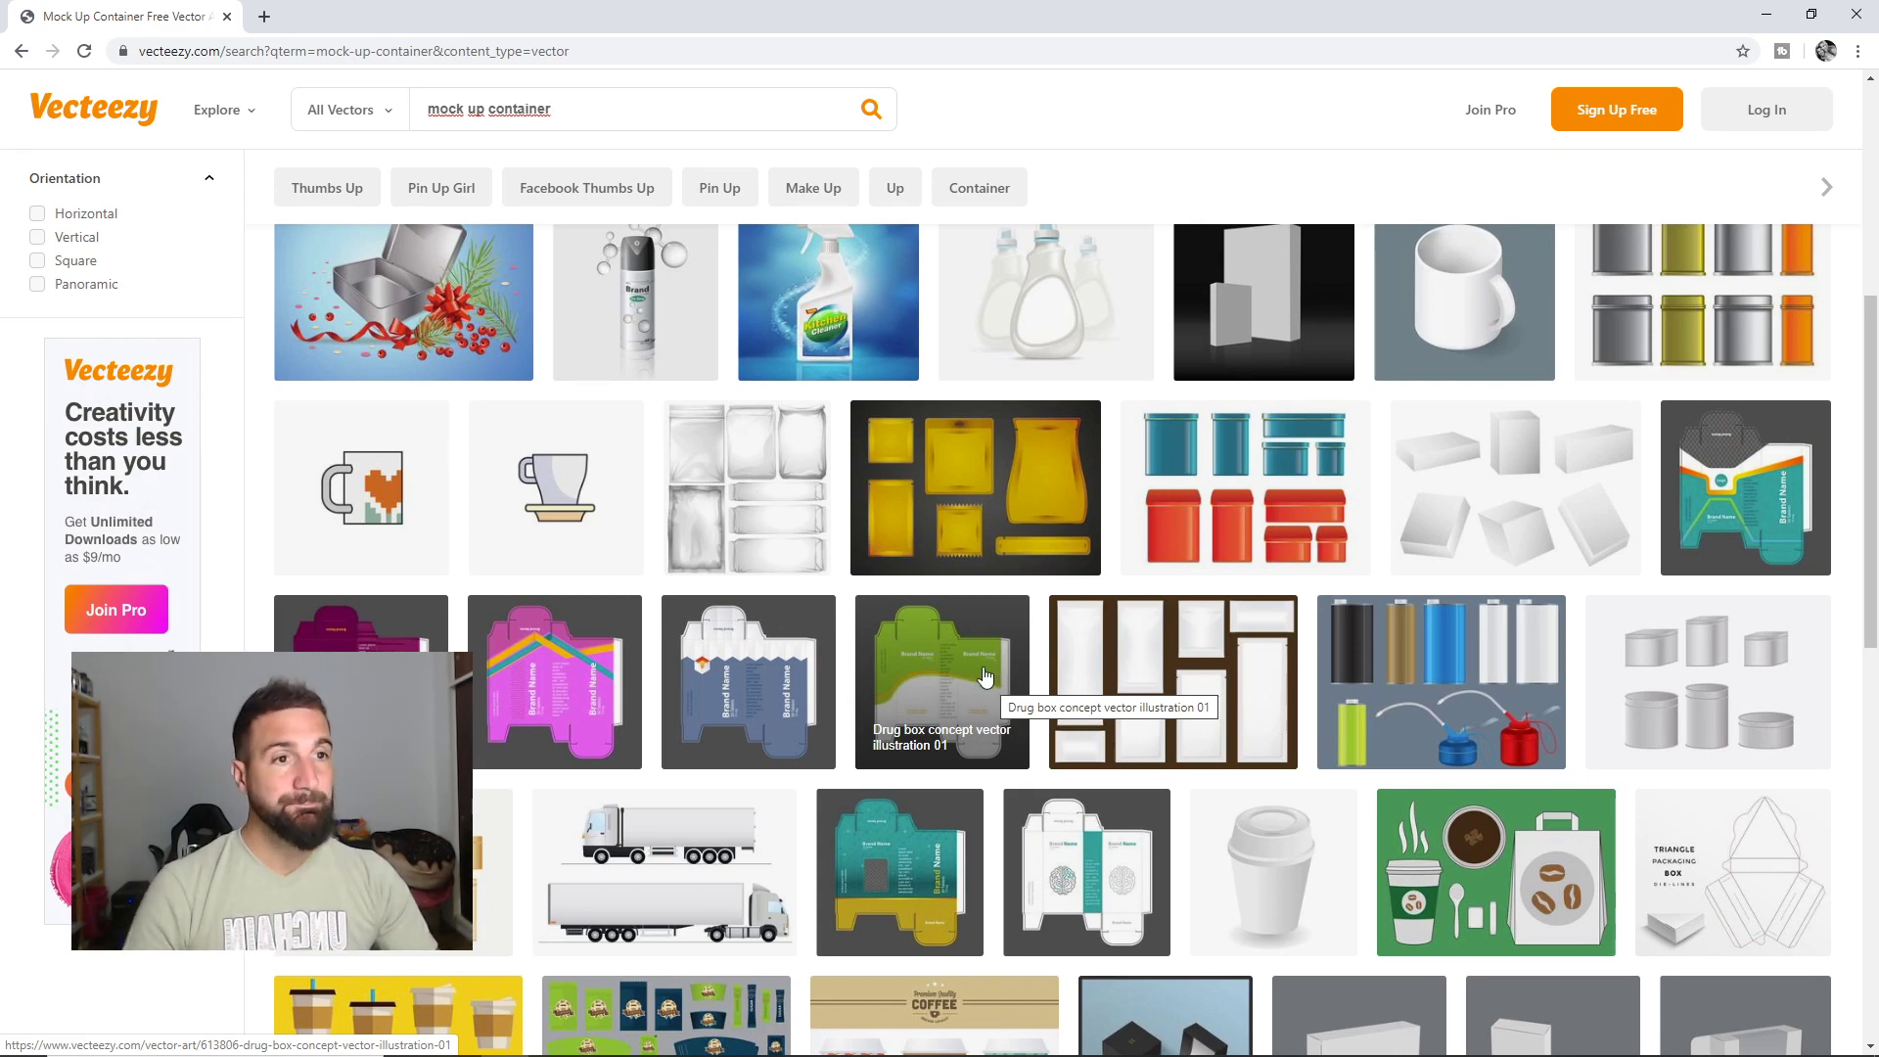
scroll(987, 671, "up", 2)
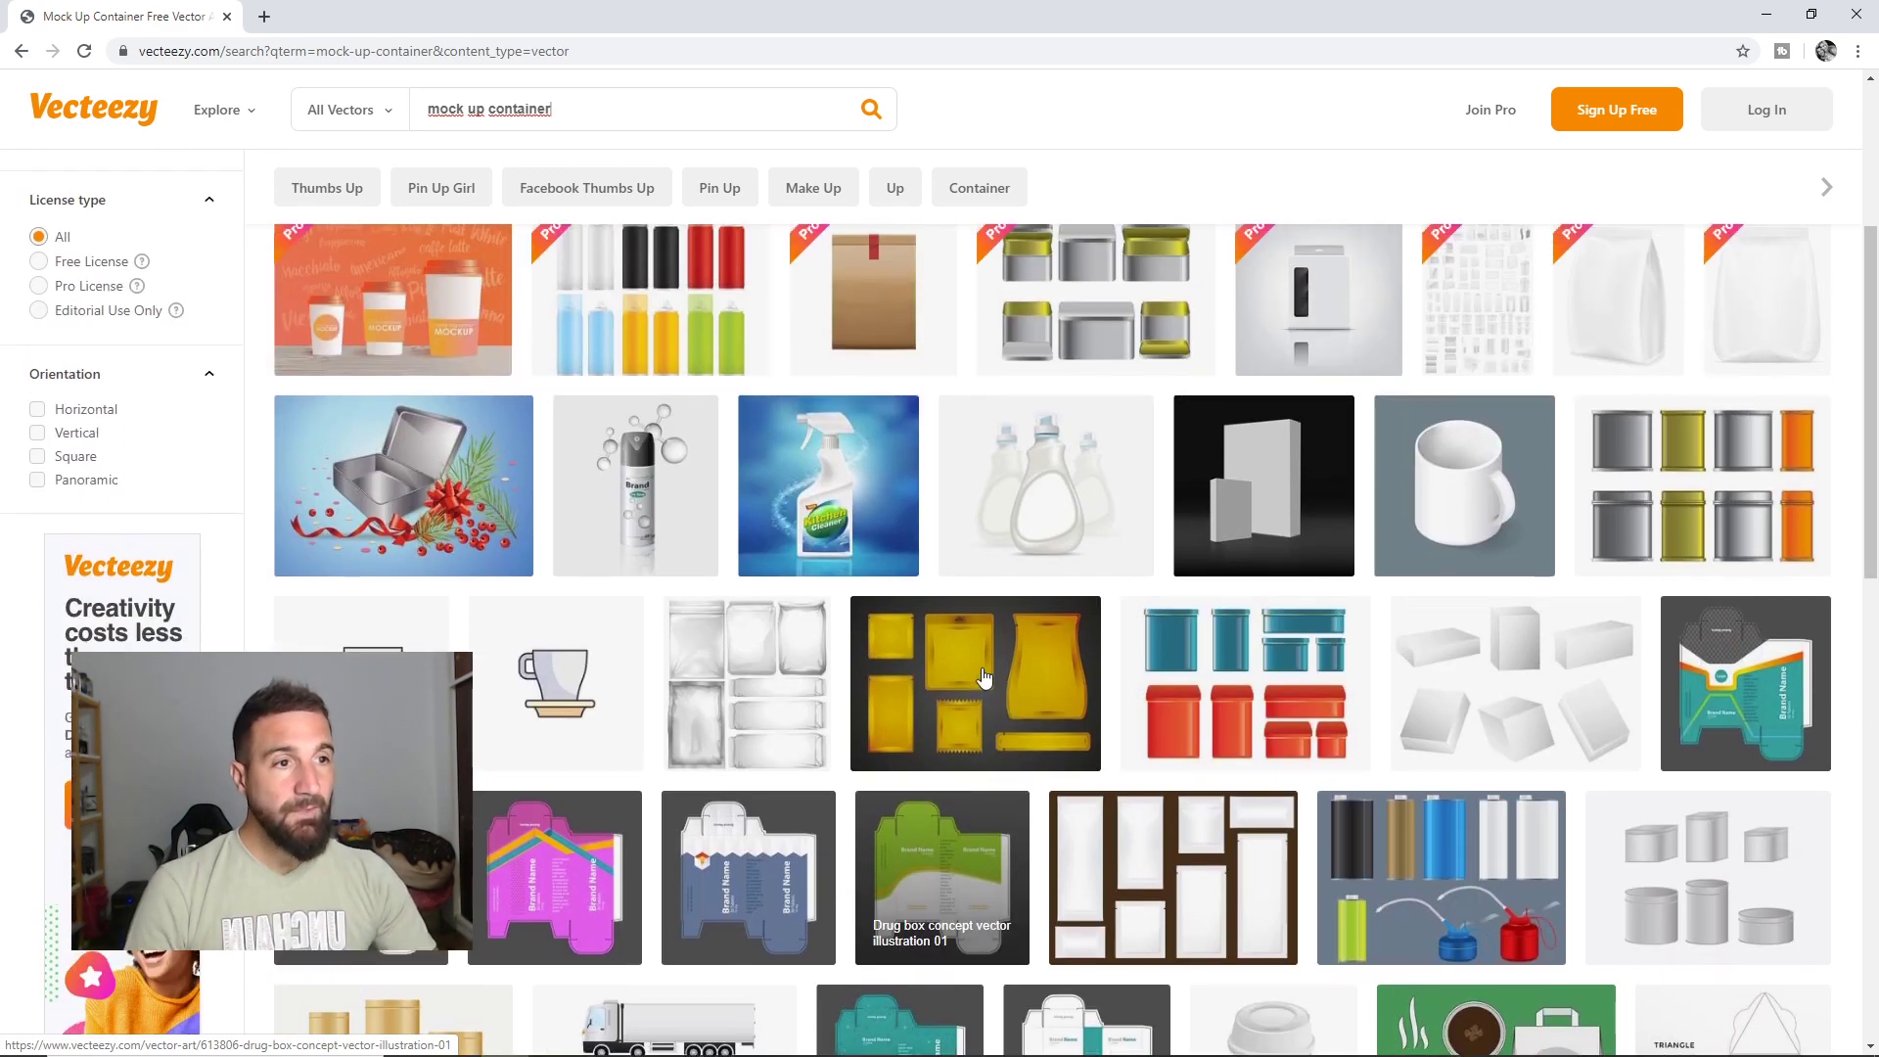
left_click(1043, 466)
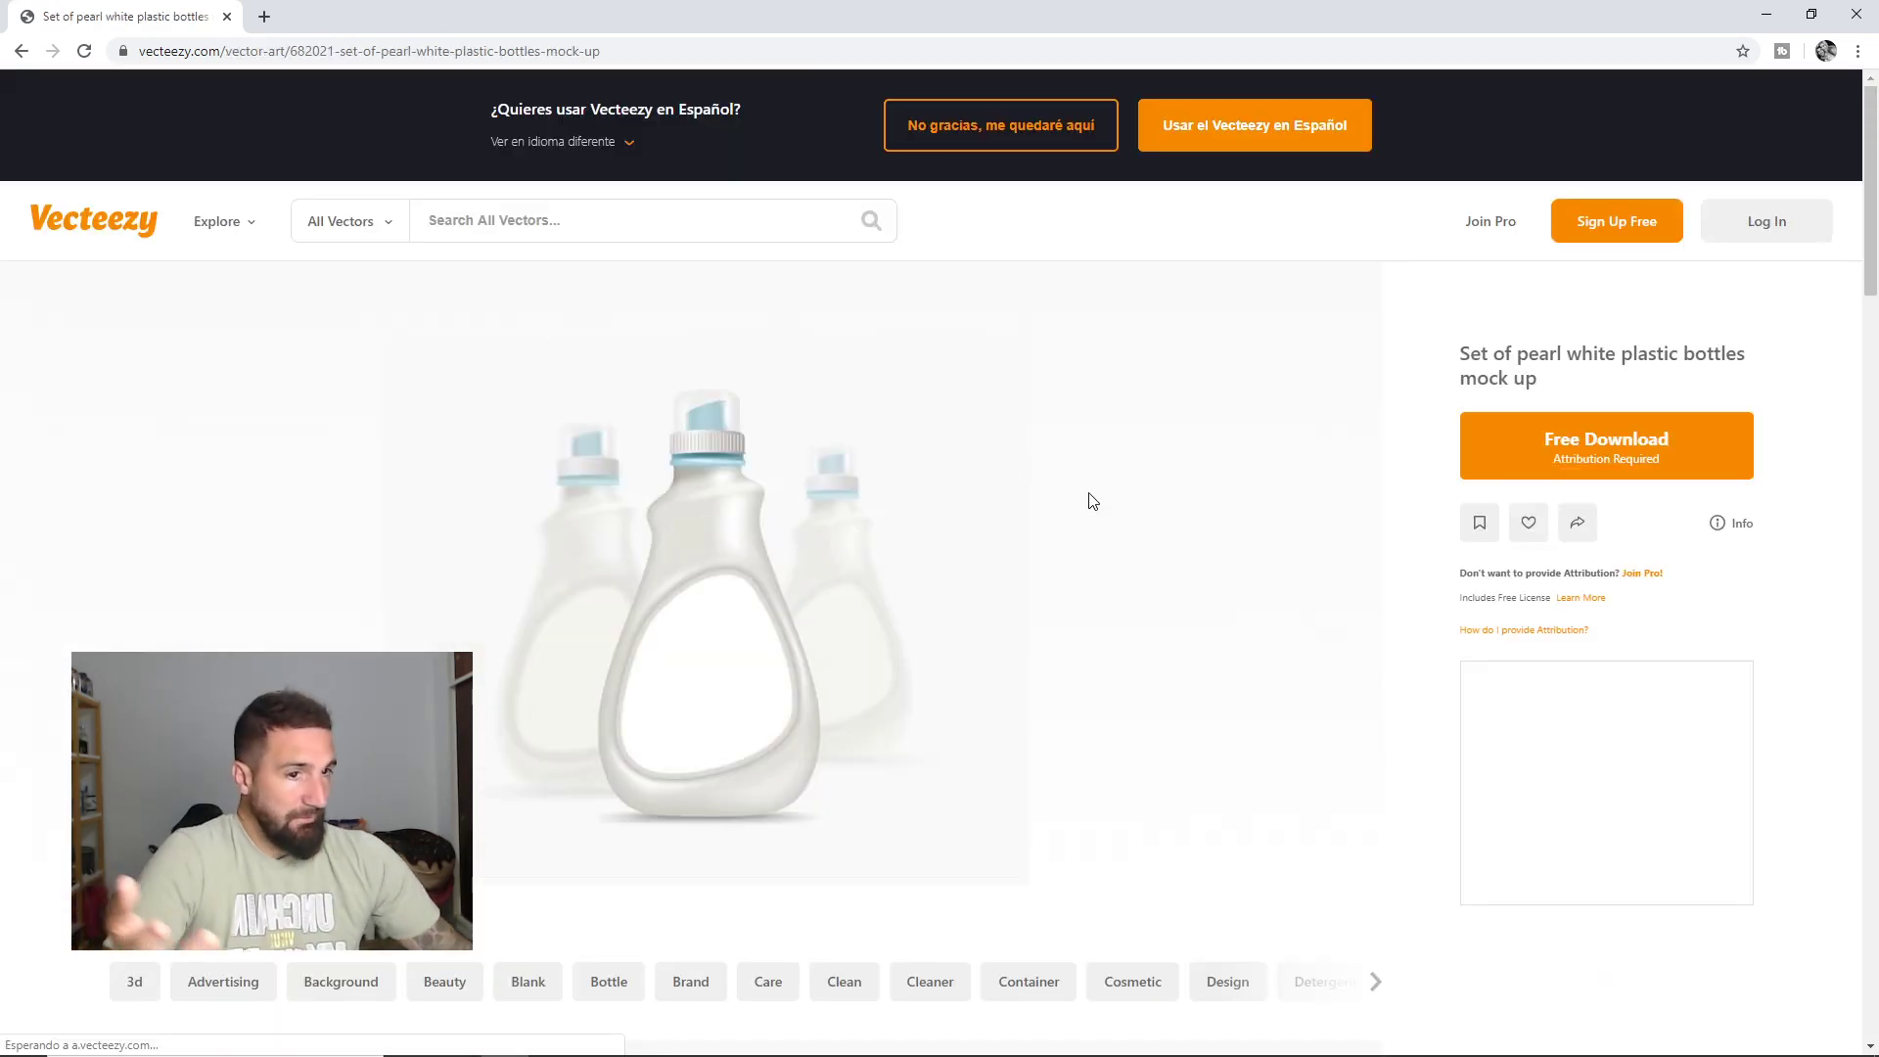
Download the mock-up under the free license and open the downloaded zip.
left_click(1578, 453)
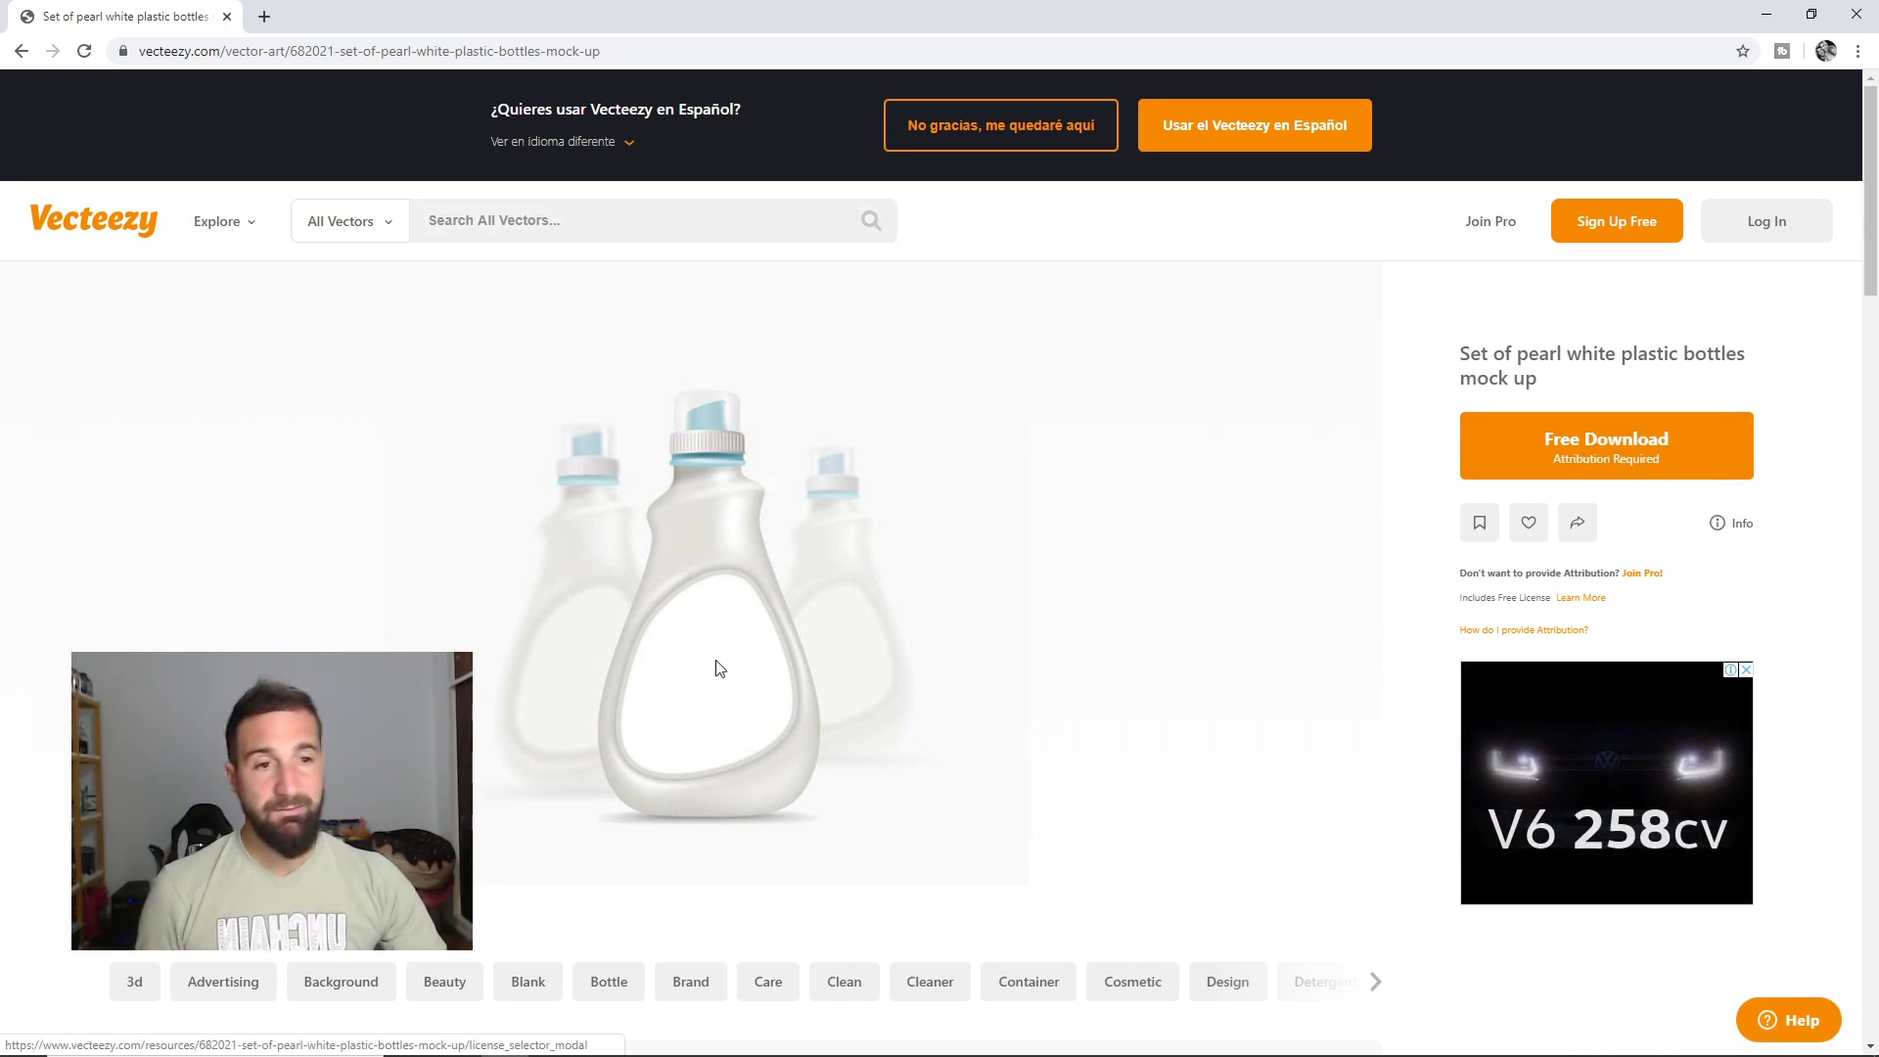
left_click(794, 678)
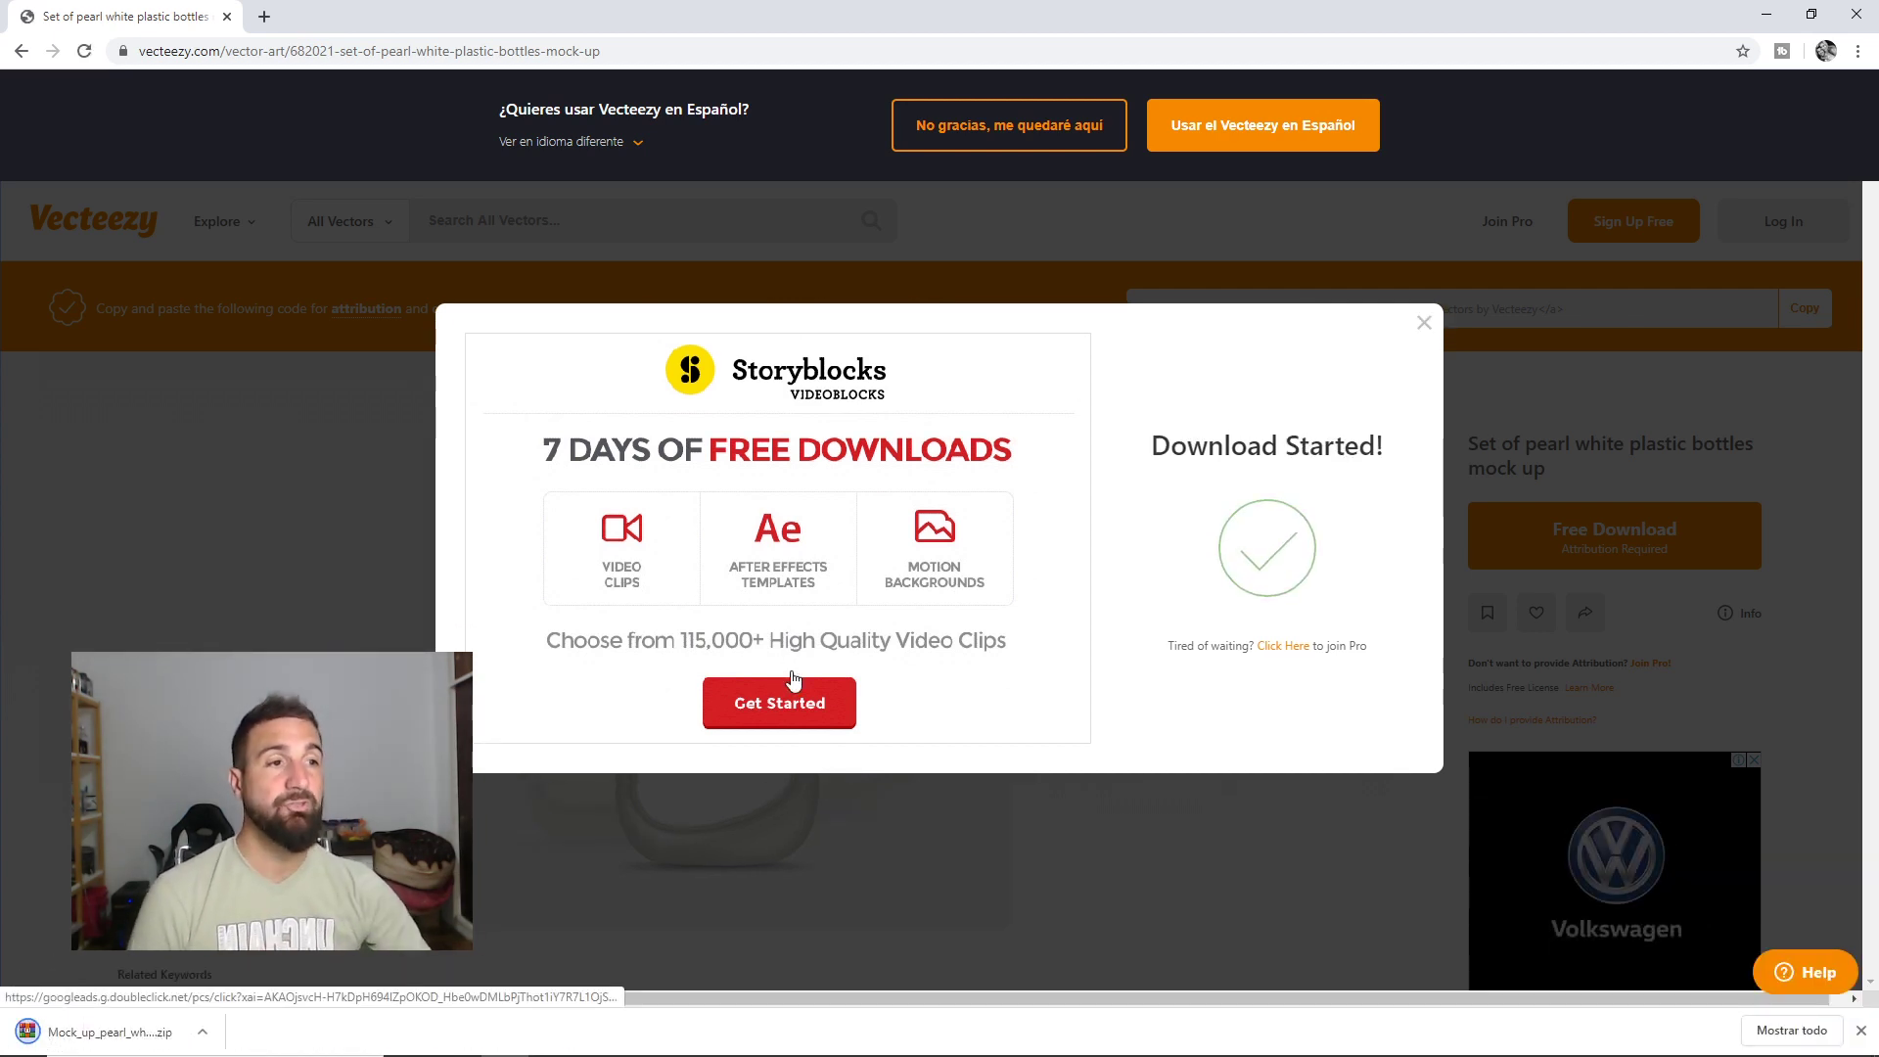
left_click(1423, 323)
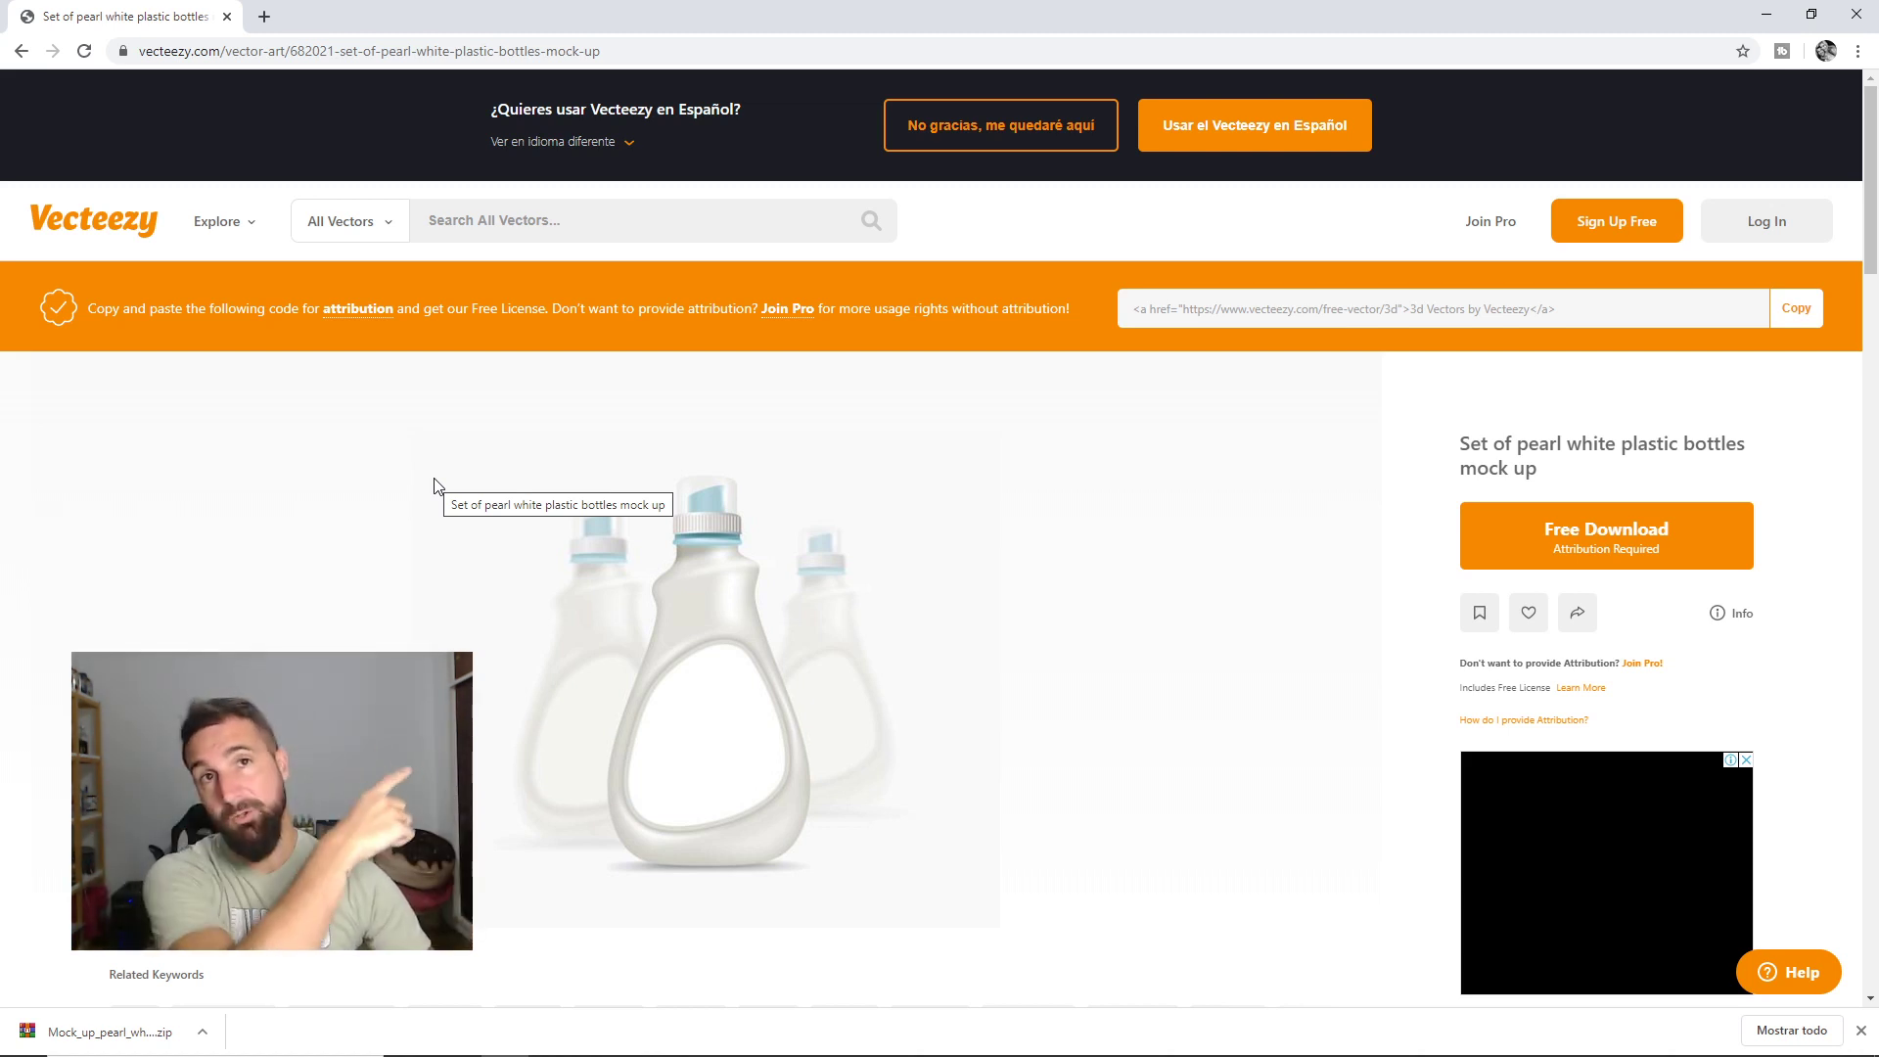
left_click(125, 1034)
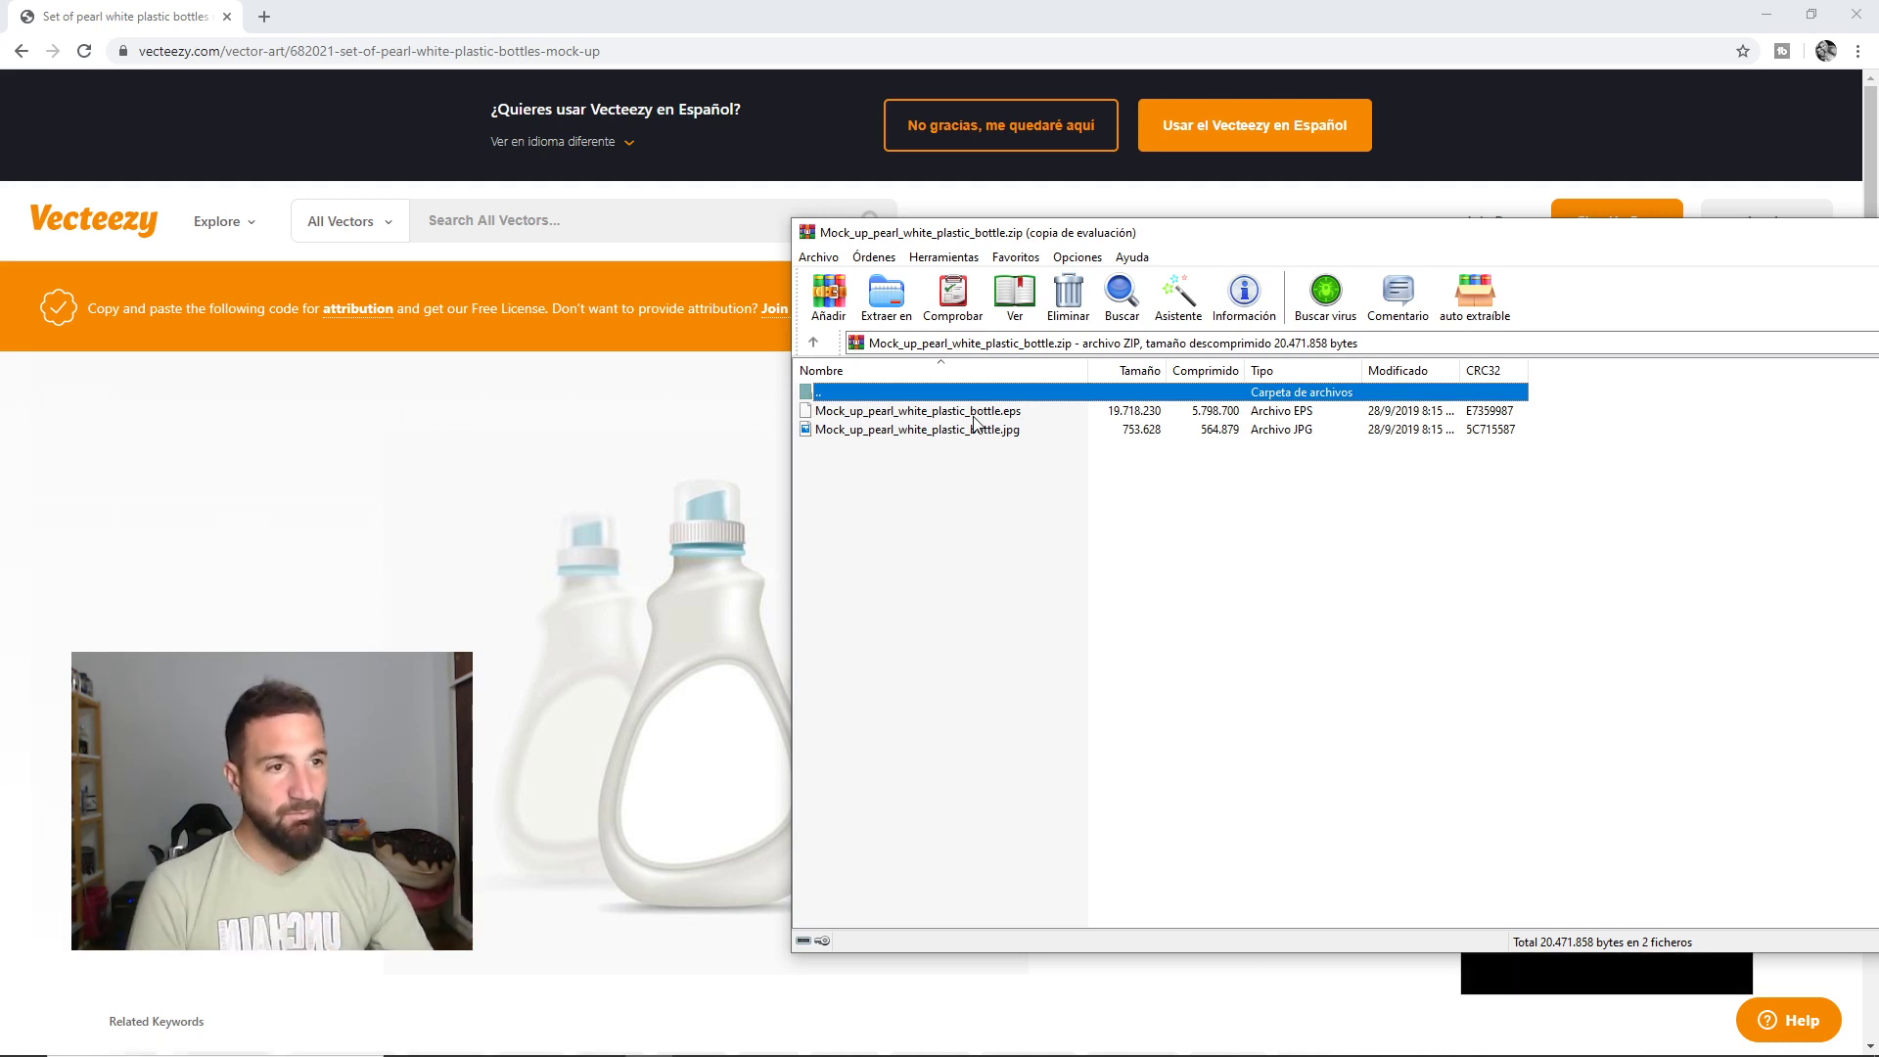
Select the bottle JPG in the archive and bring WinRAR over the CorelDRAW document.
left_click(974, 418)
left_click(964, 430)
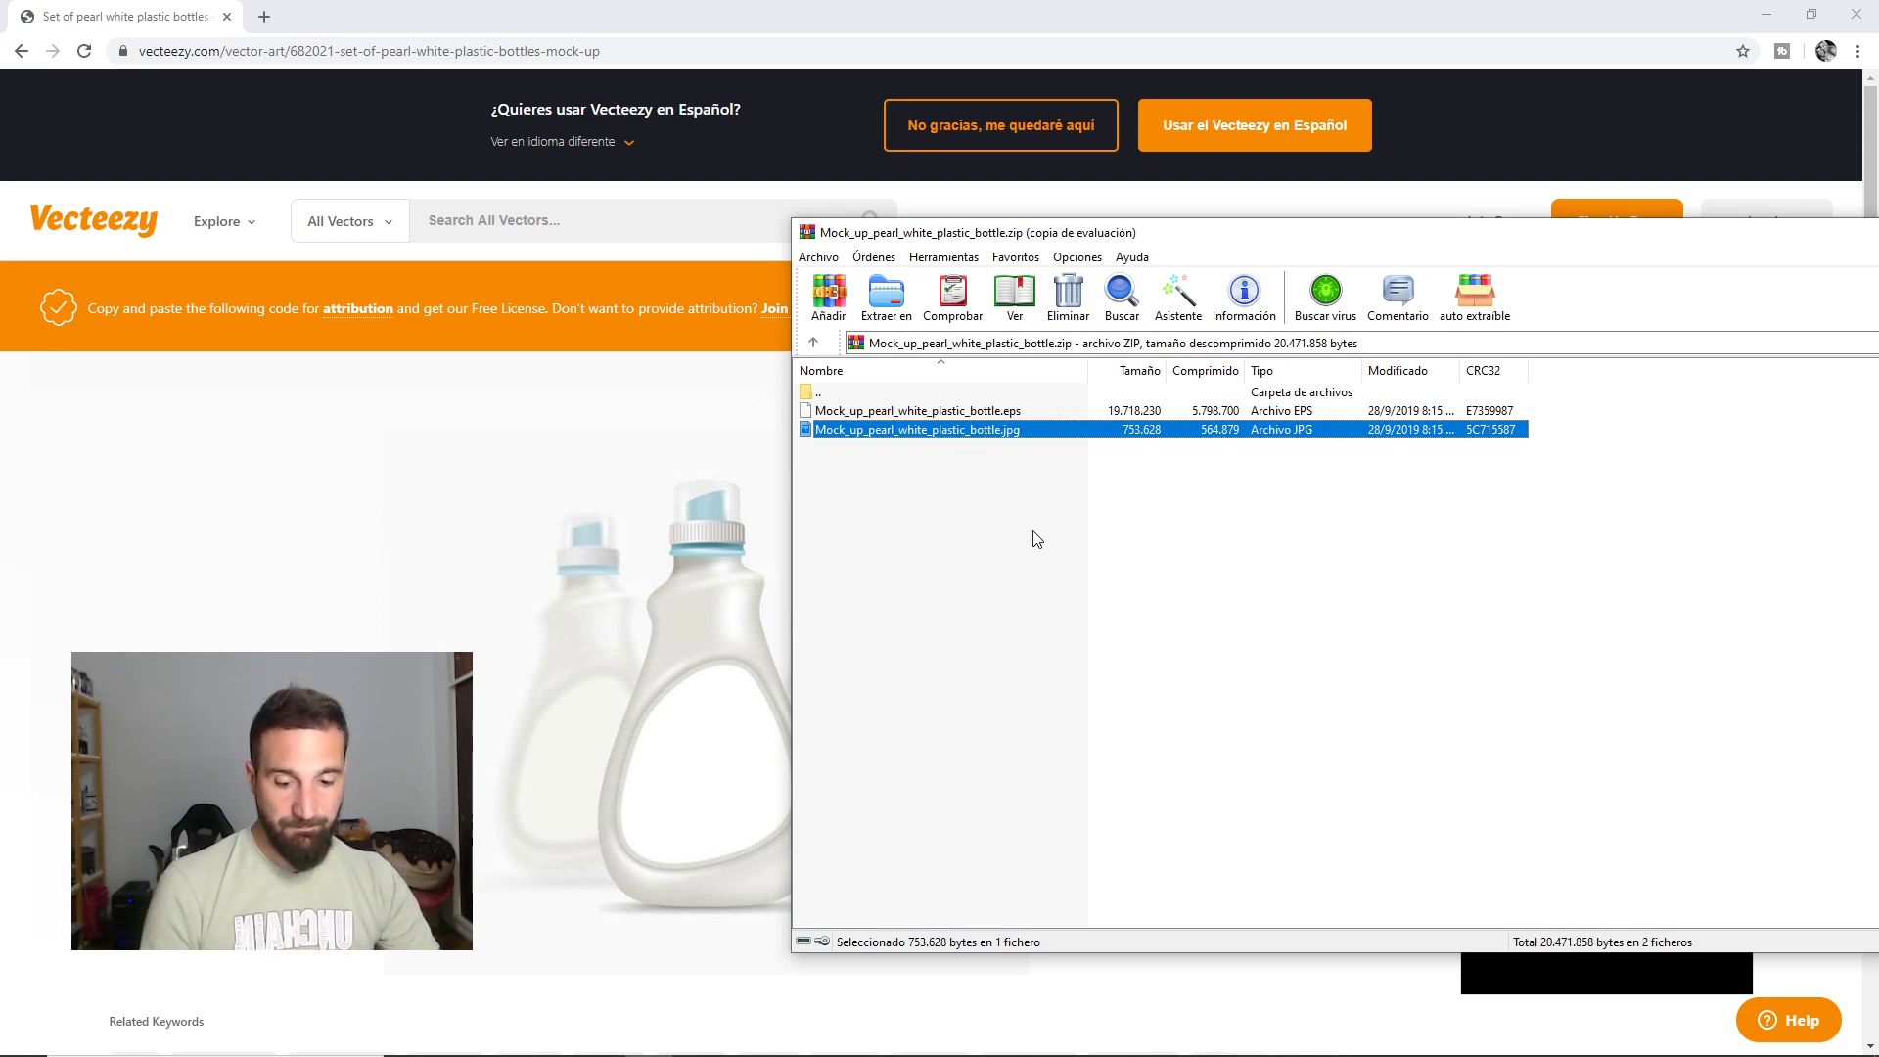
key("alt+Tab")
key("alt+Tab")
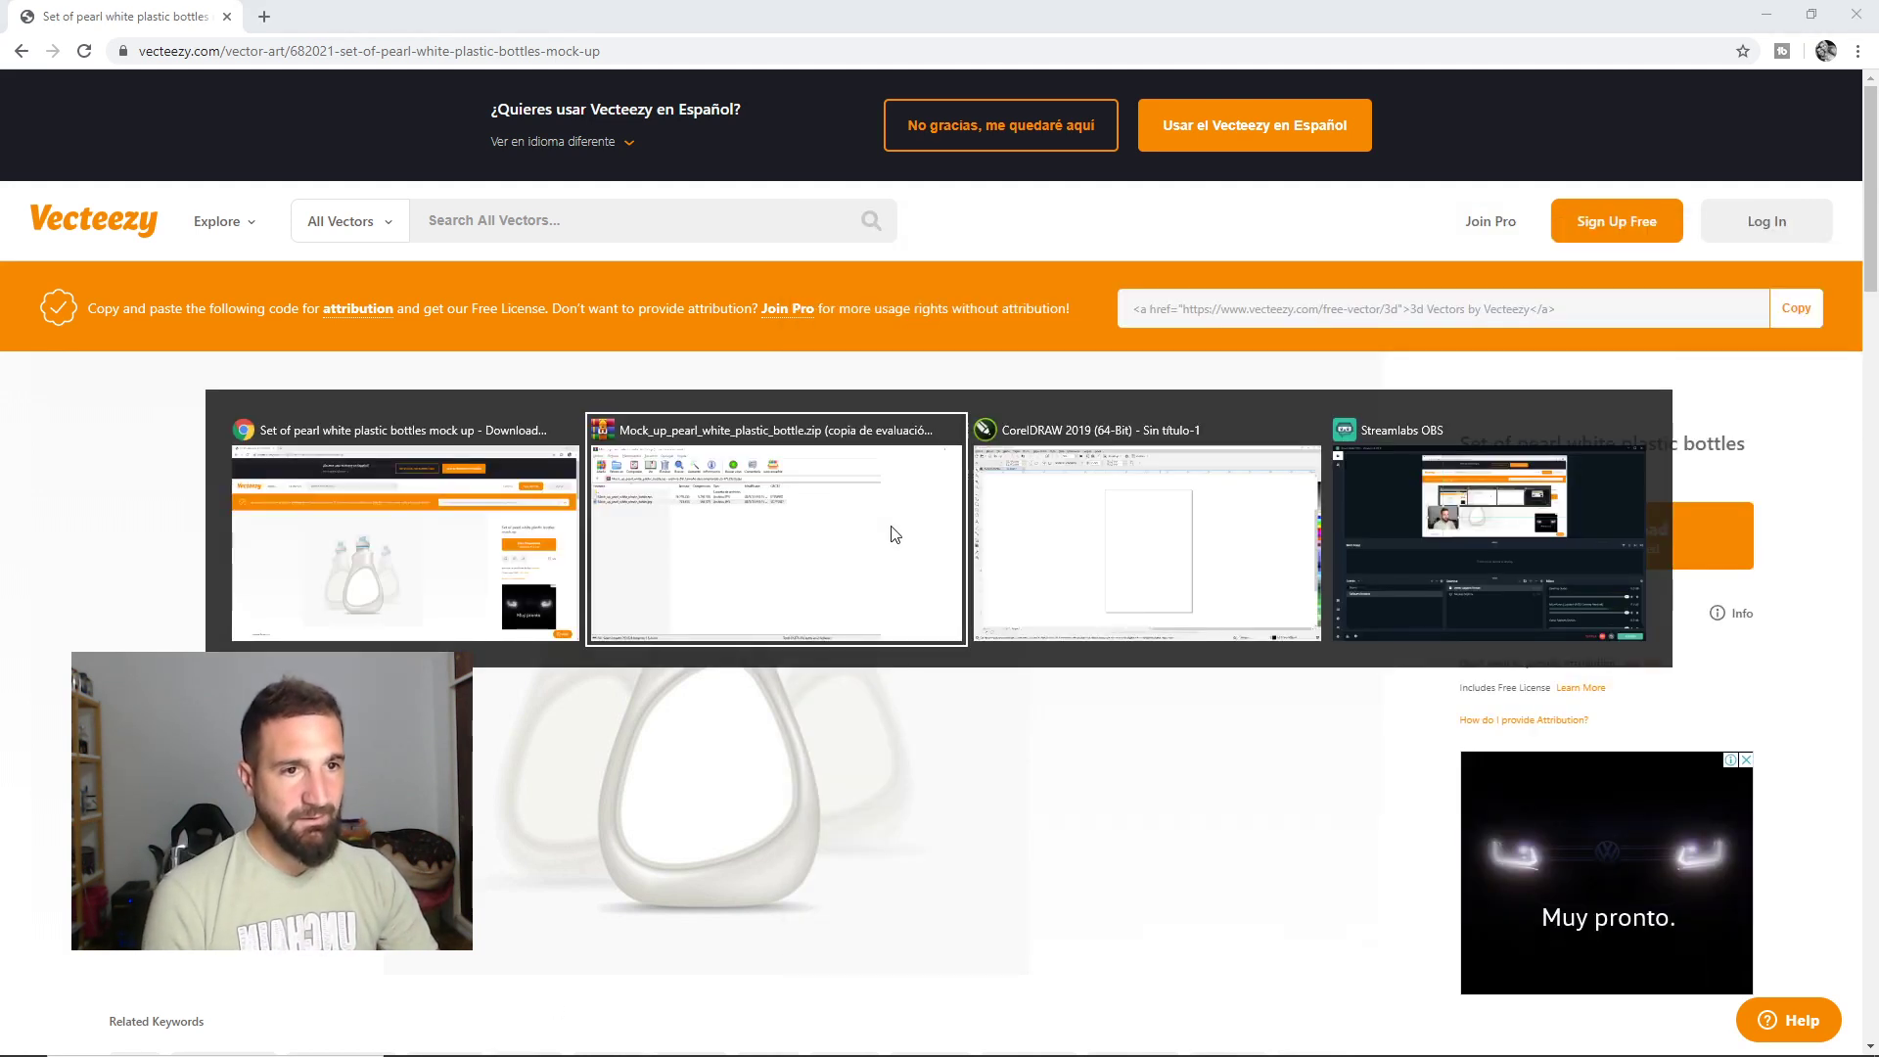
key("alt+Tab")
left_click(29, 30)
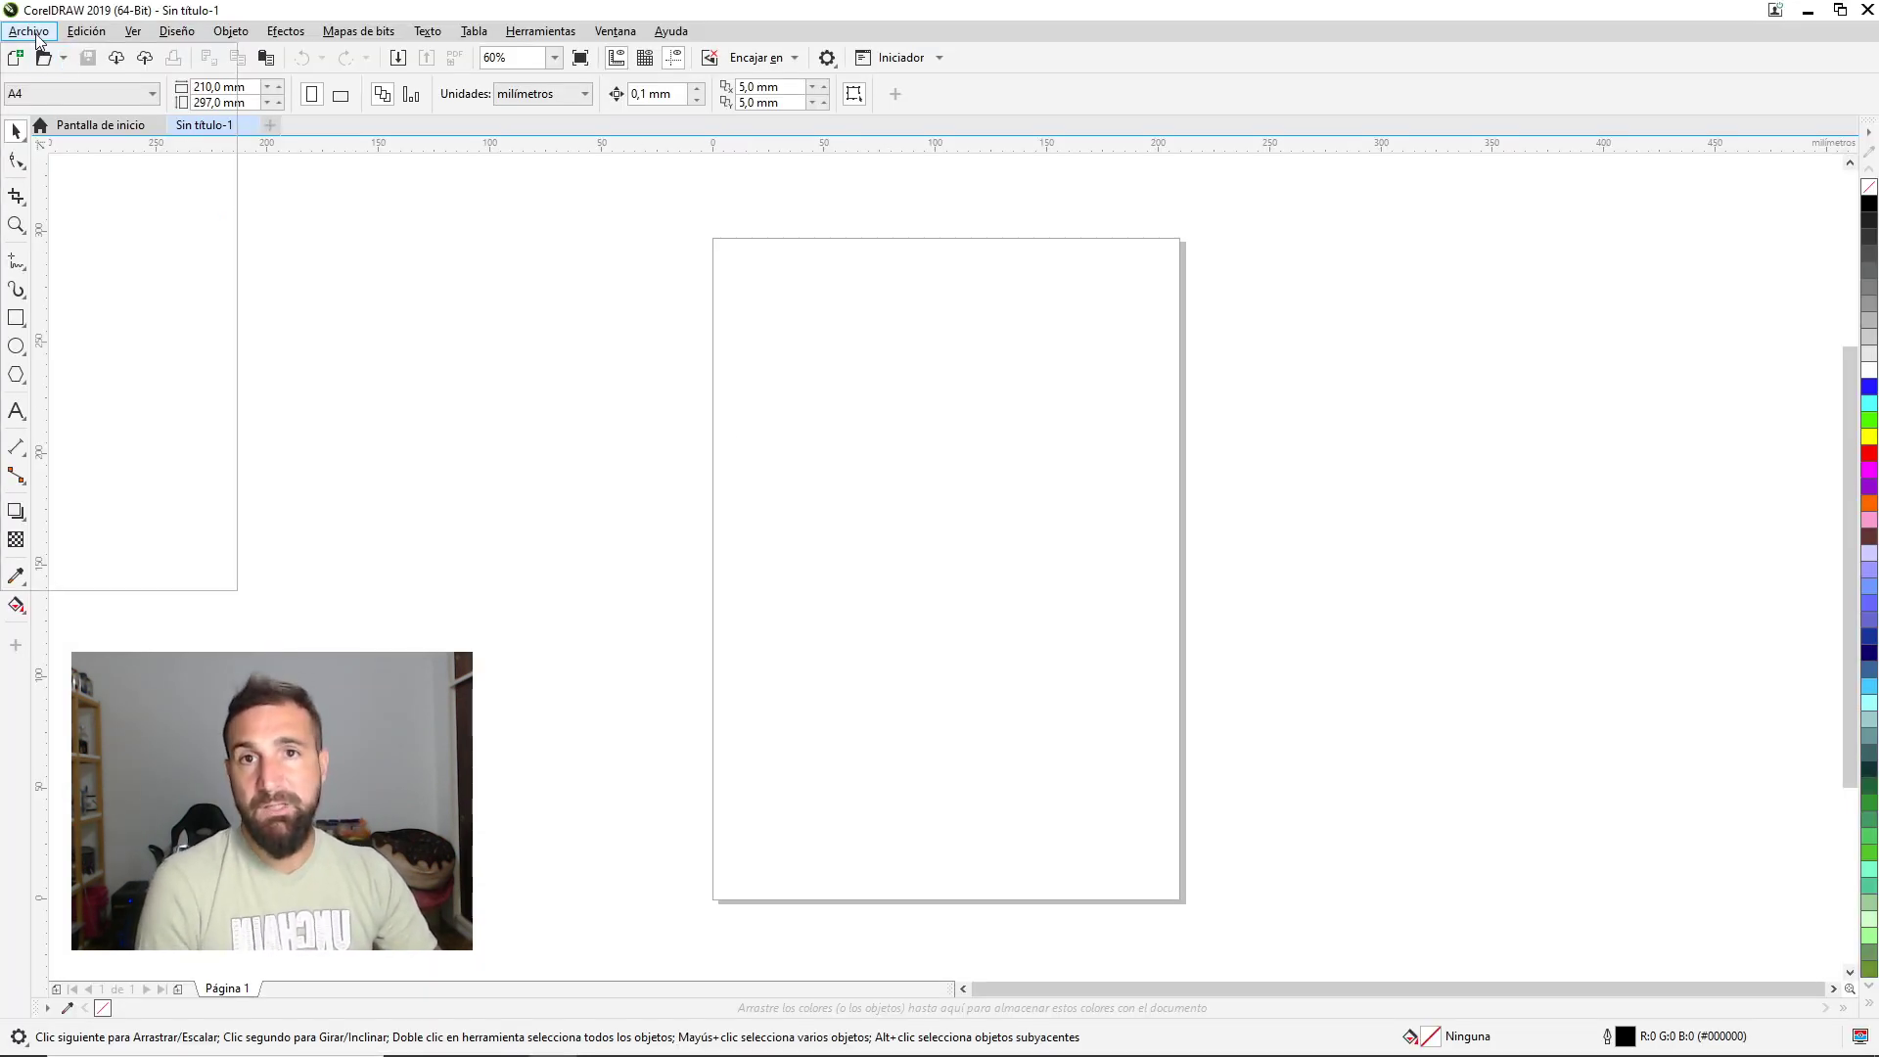
key("alt+Tab")
key("alt+Tab")
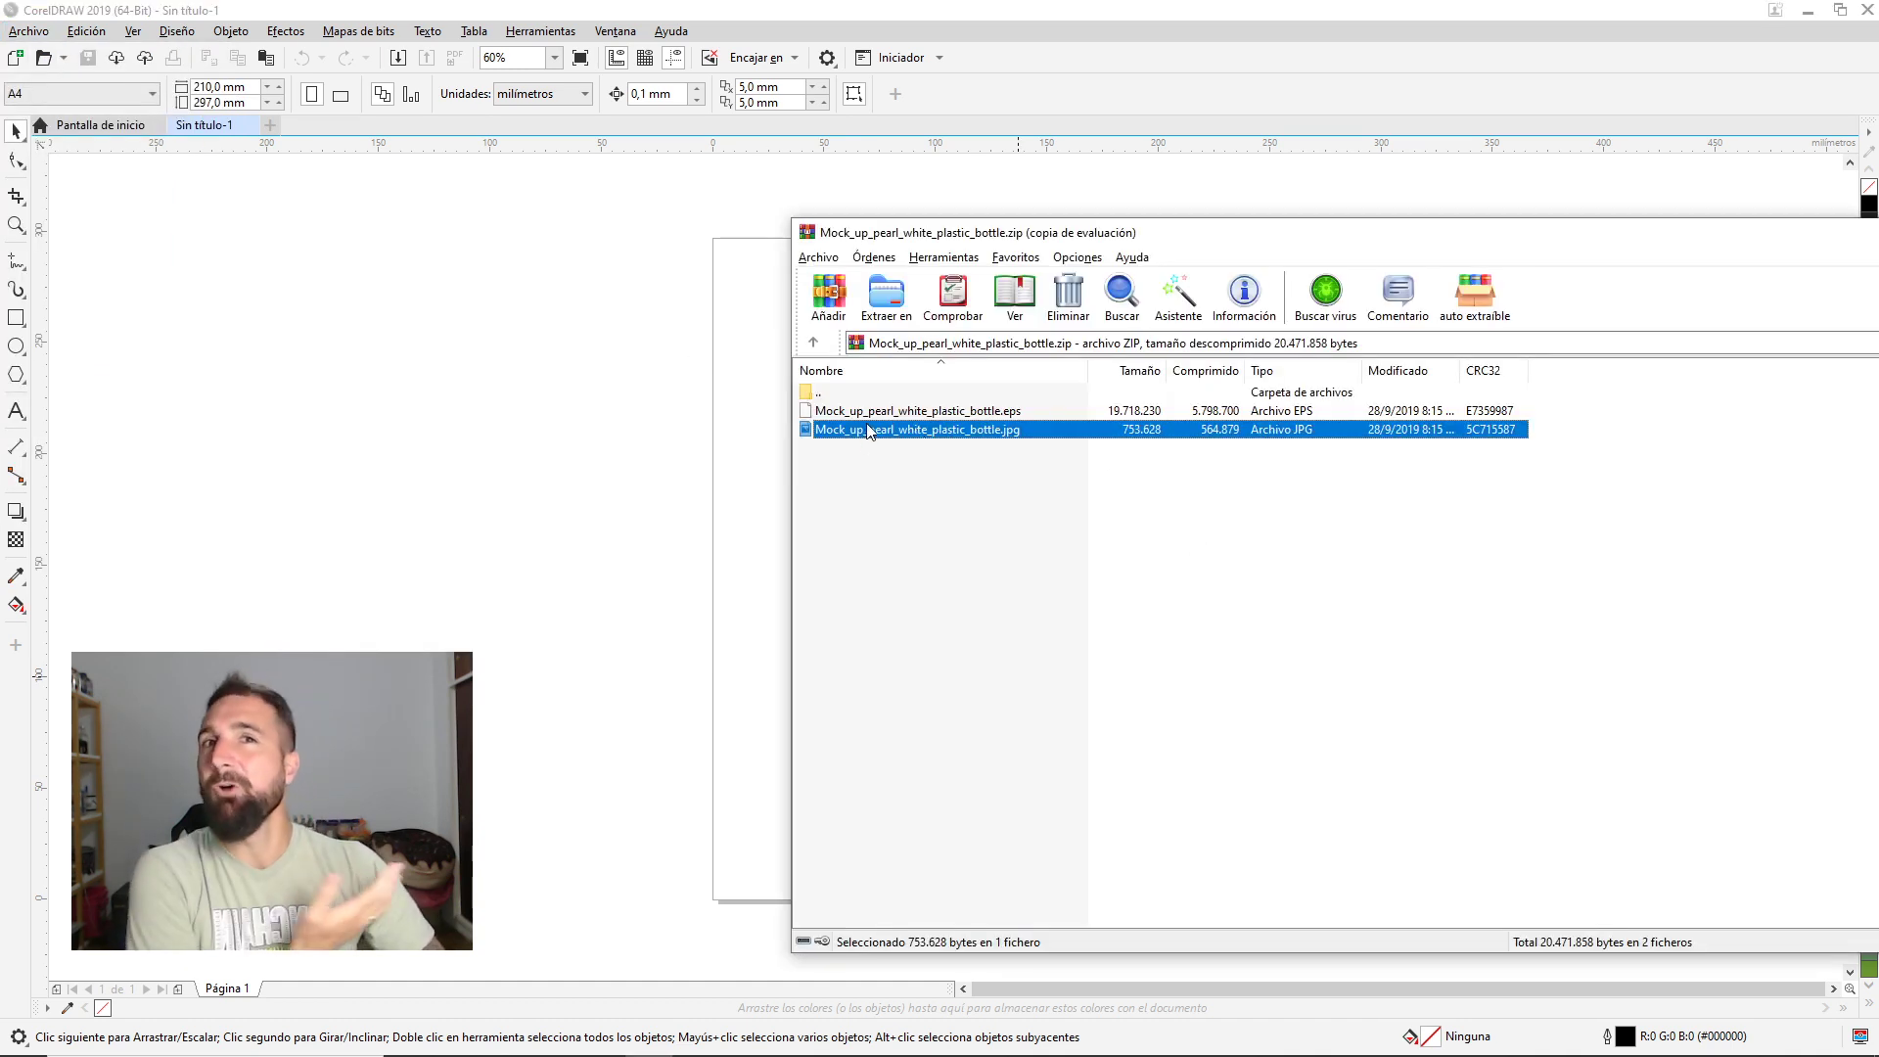
Drag the bottle JPG onto the page, close WinRAR, and centre the image.
left_click_drag(765, 435, 683, 442)
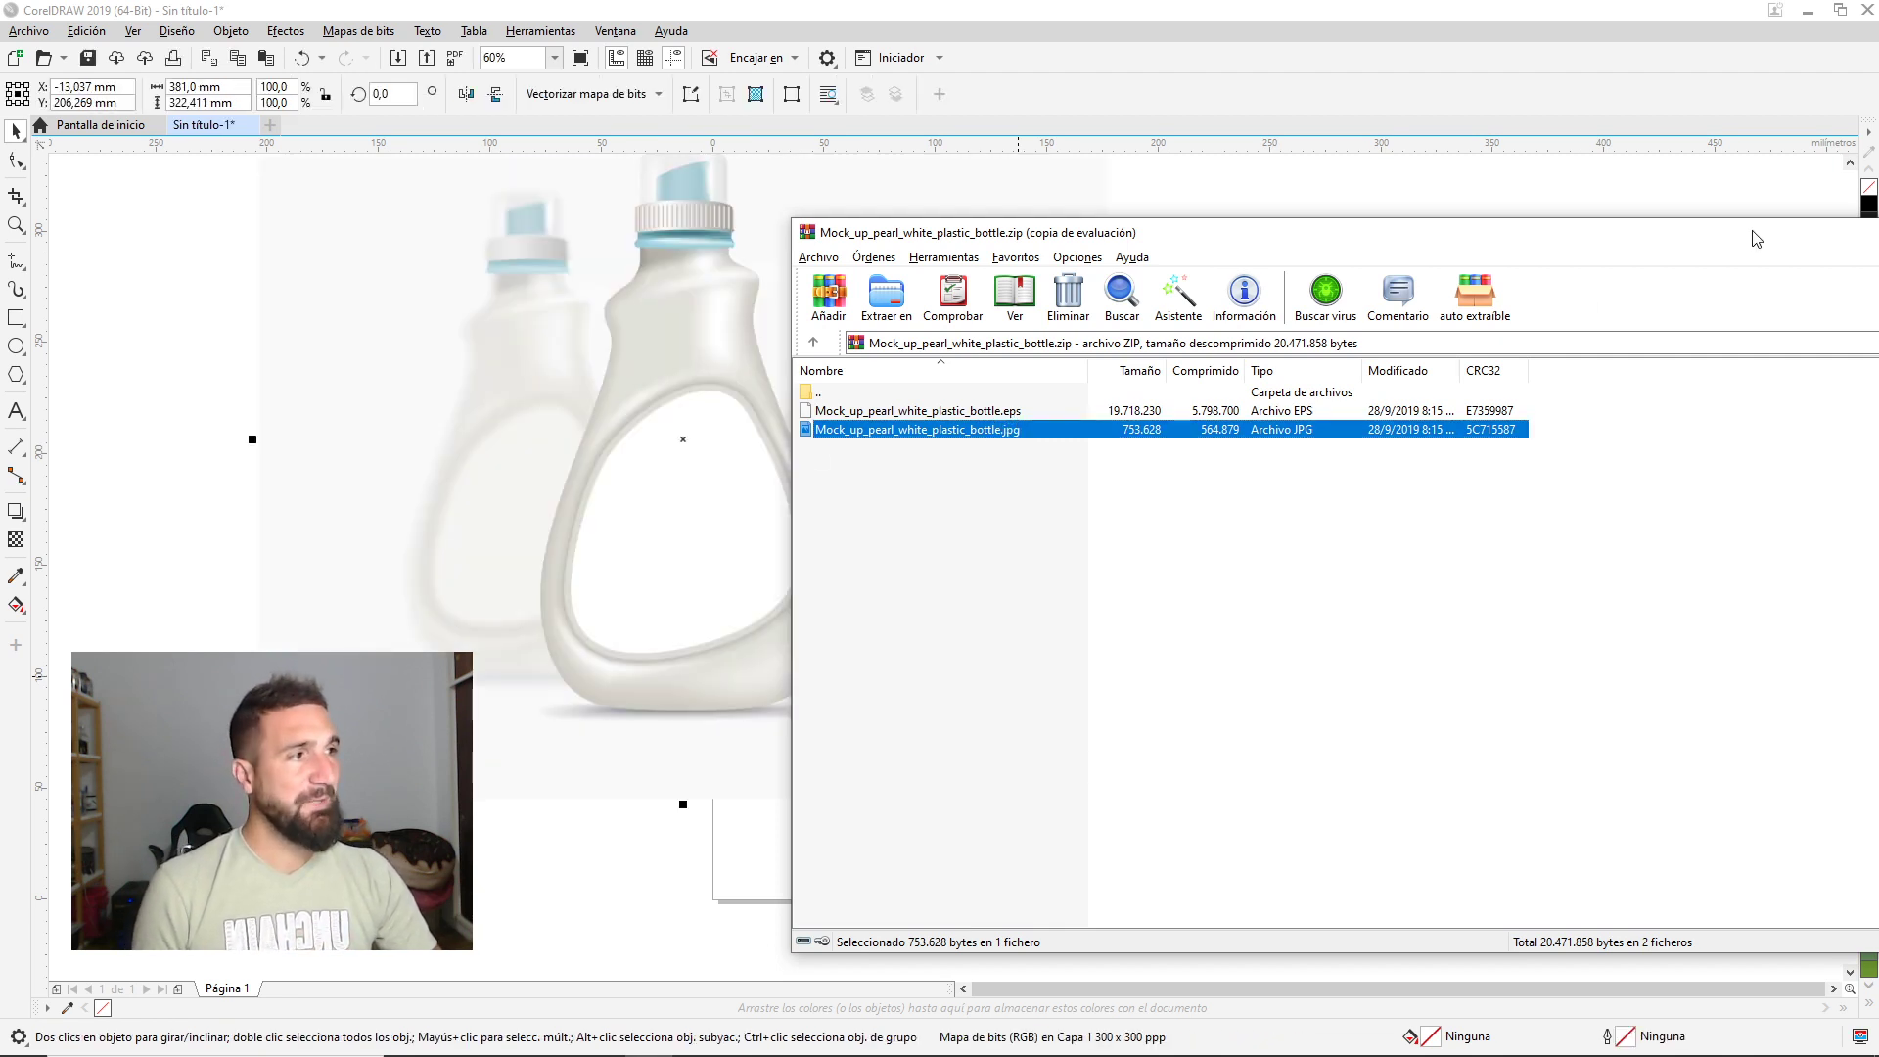
left_click_drag(1757, 239, 1370, 302)
left_click(1344, 306)
left_click_drag(670, 392, 758, 413)
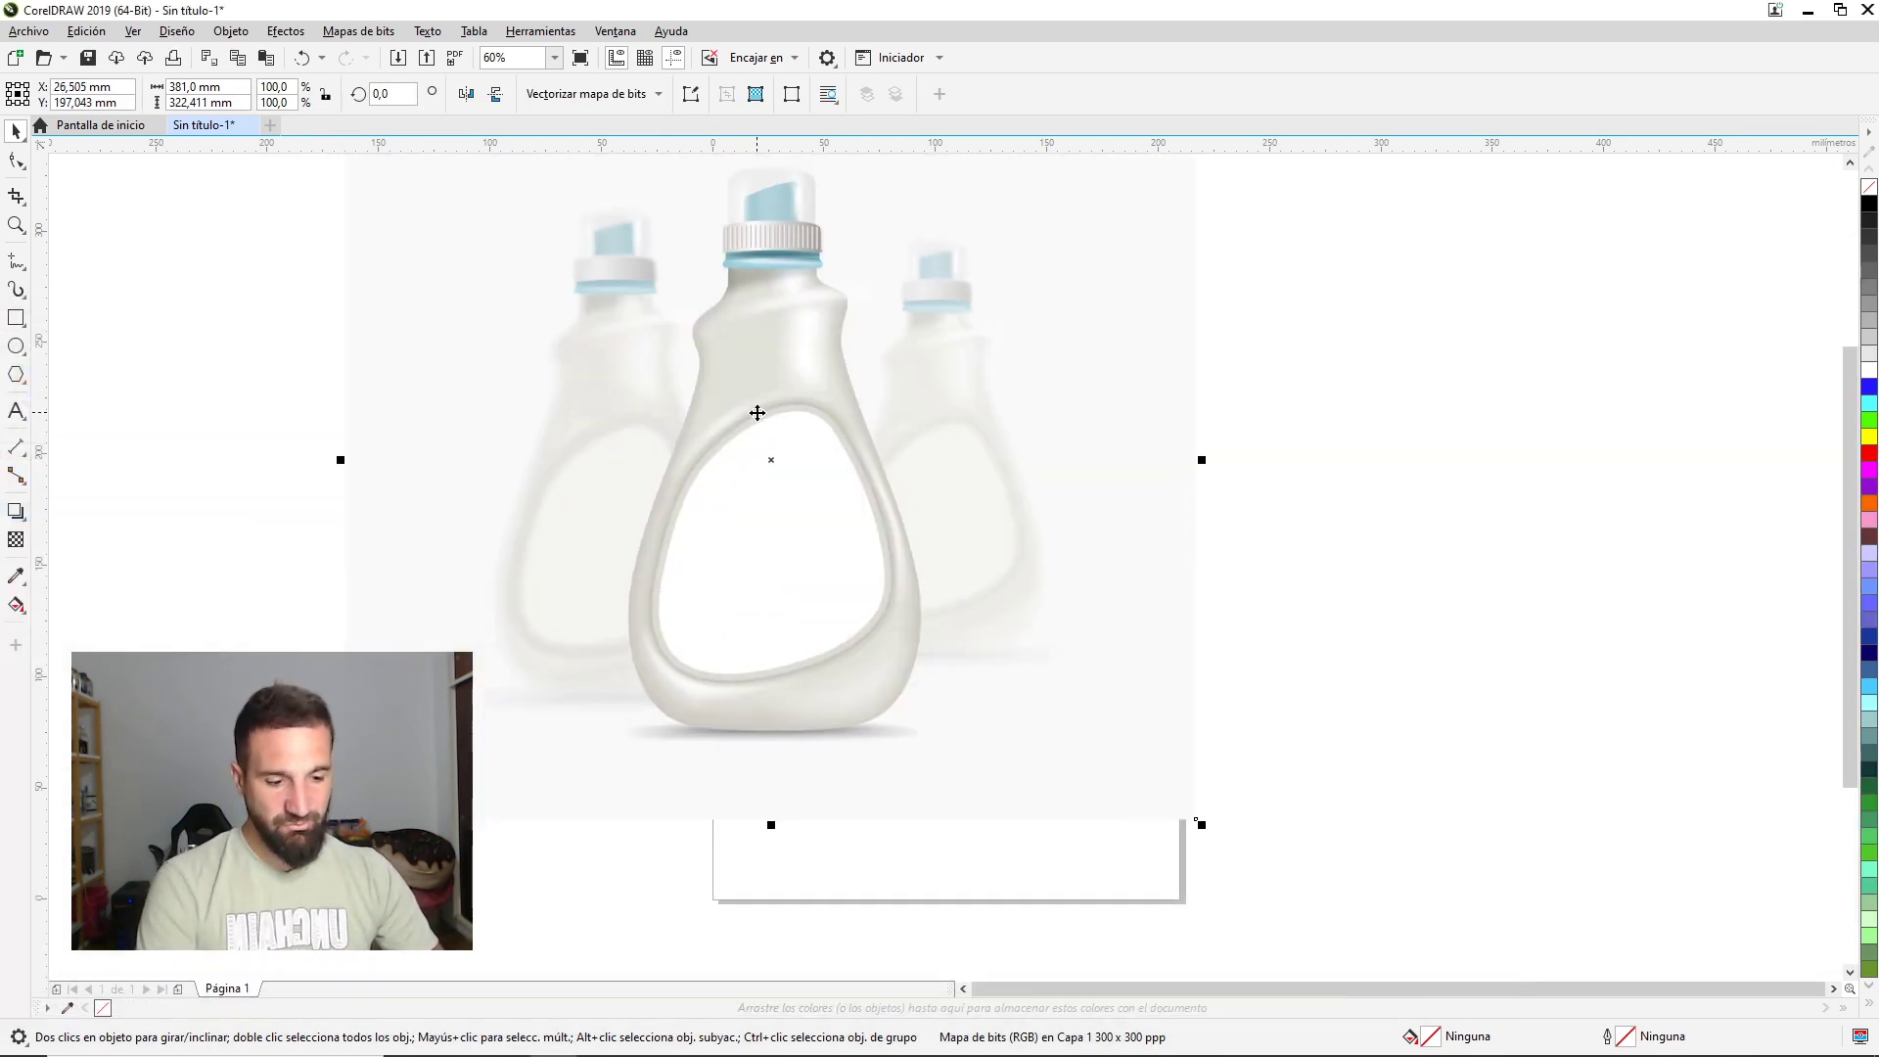
key("p")
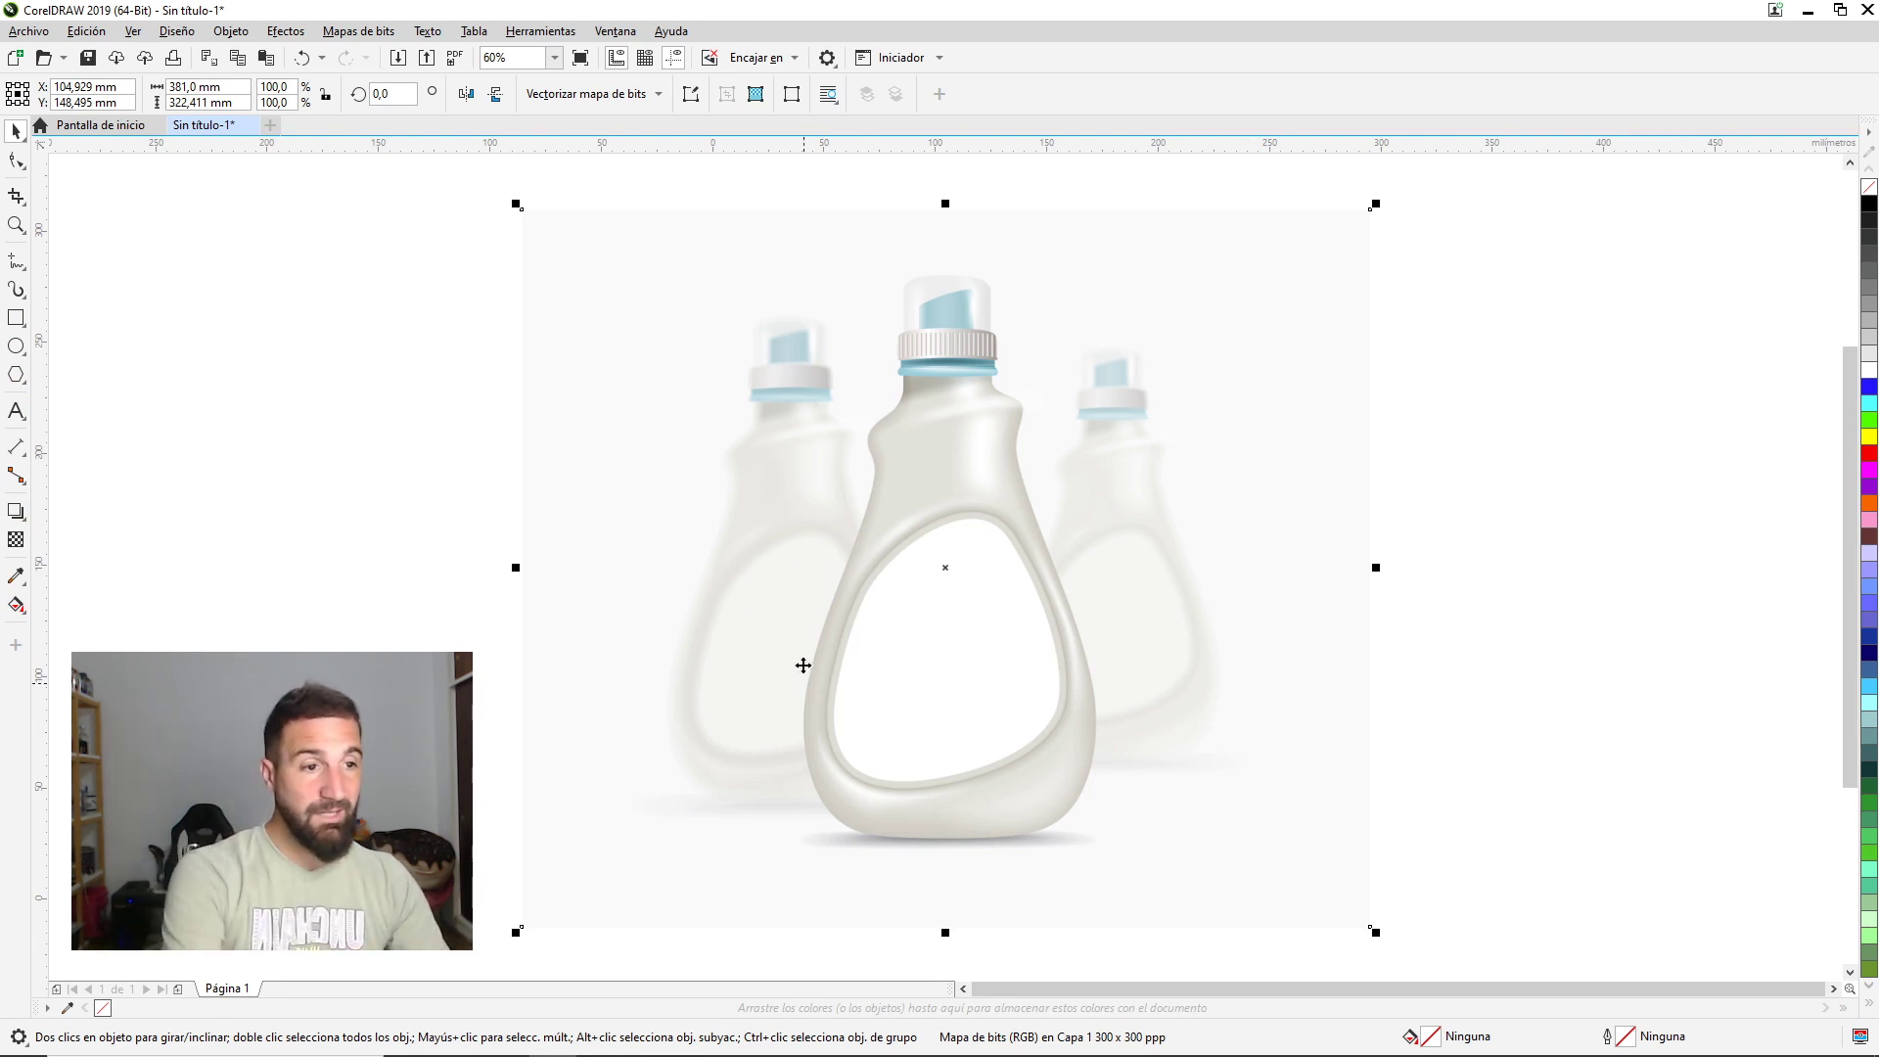
left_click(1540, 509)
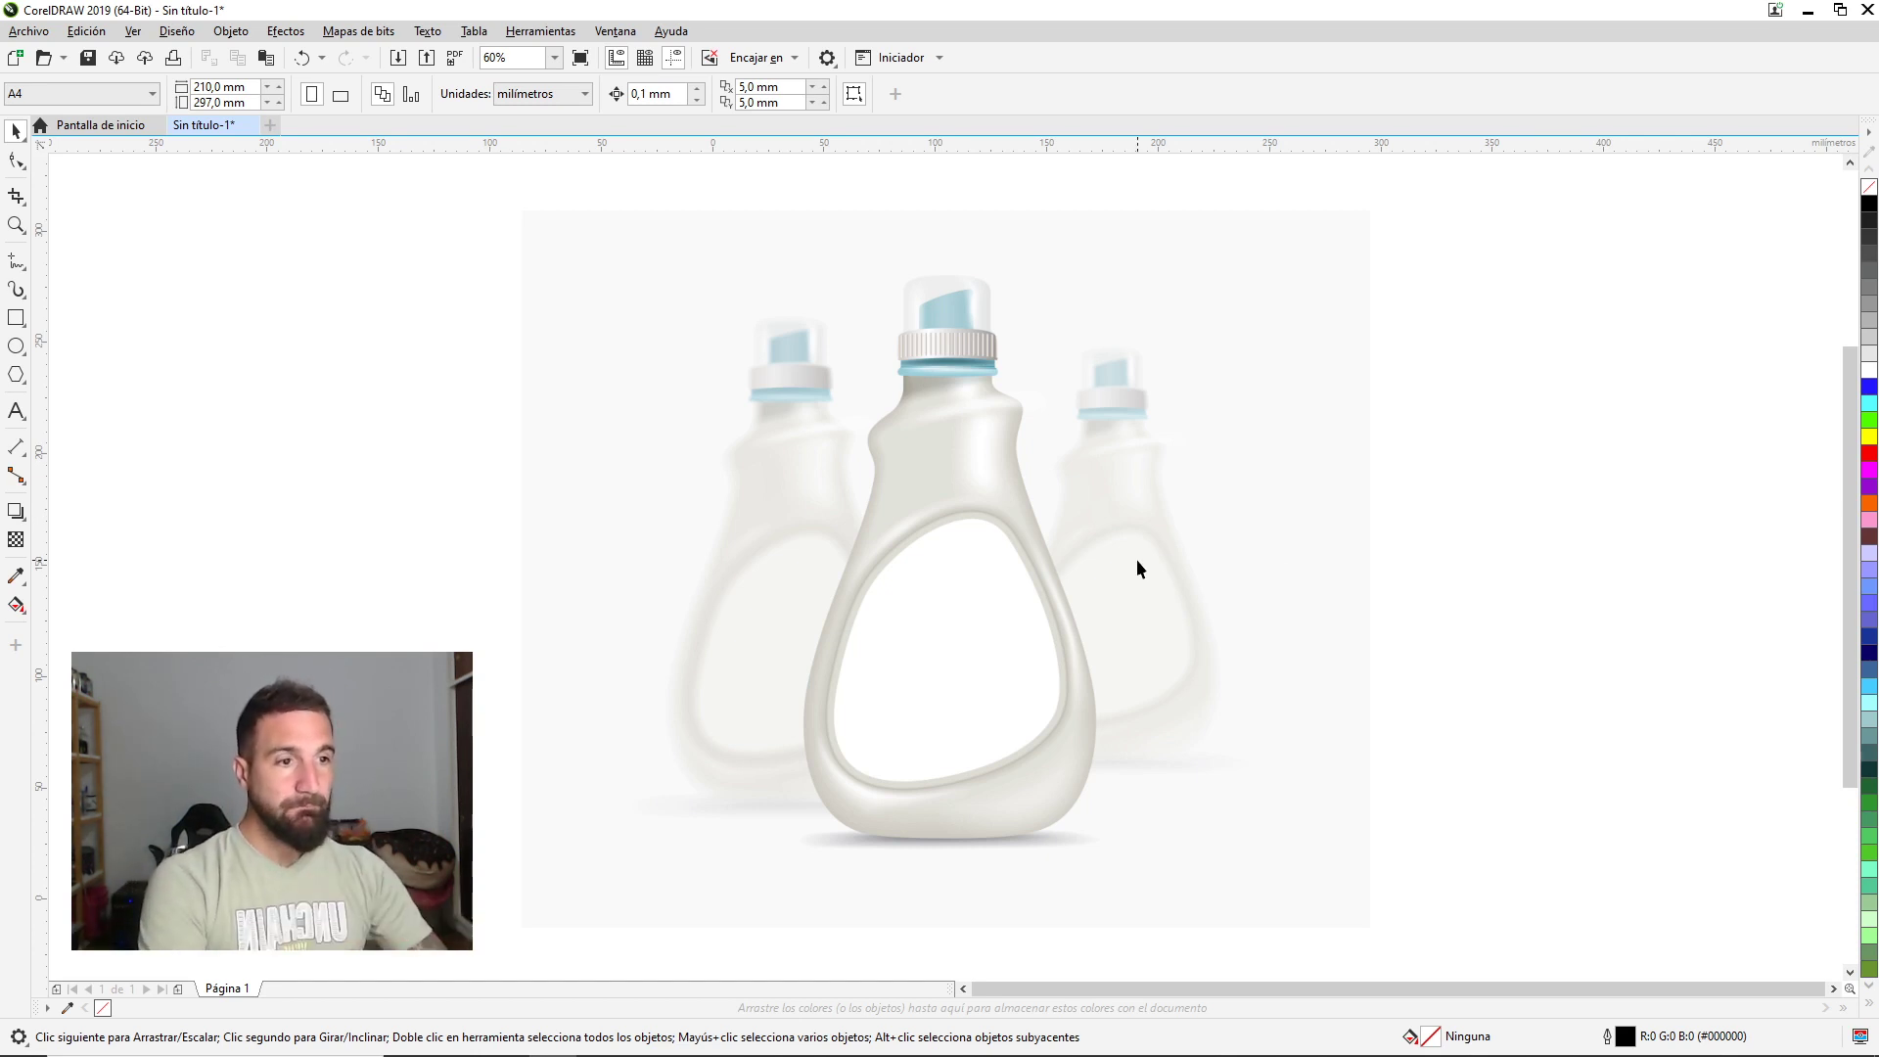
Shrink the bottle photo so the A4 page shows behind it.
left_click(1087, 533)
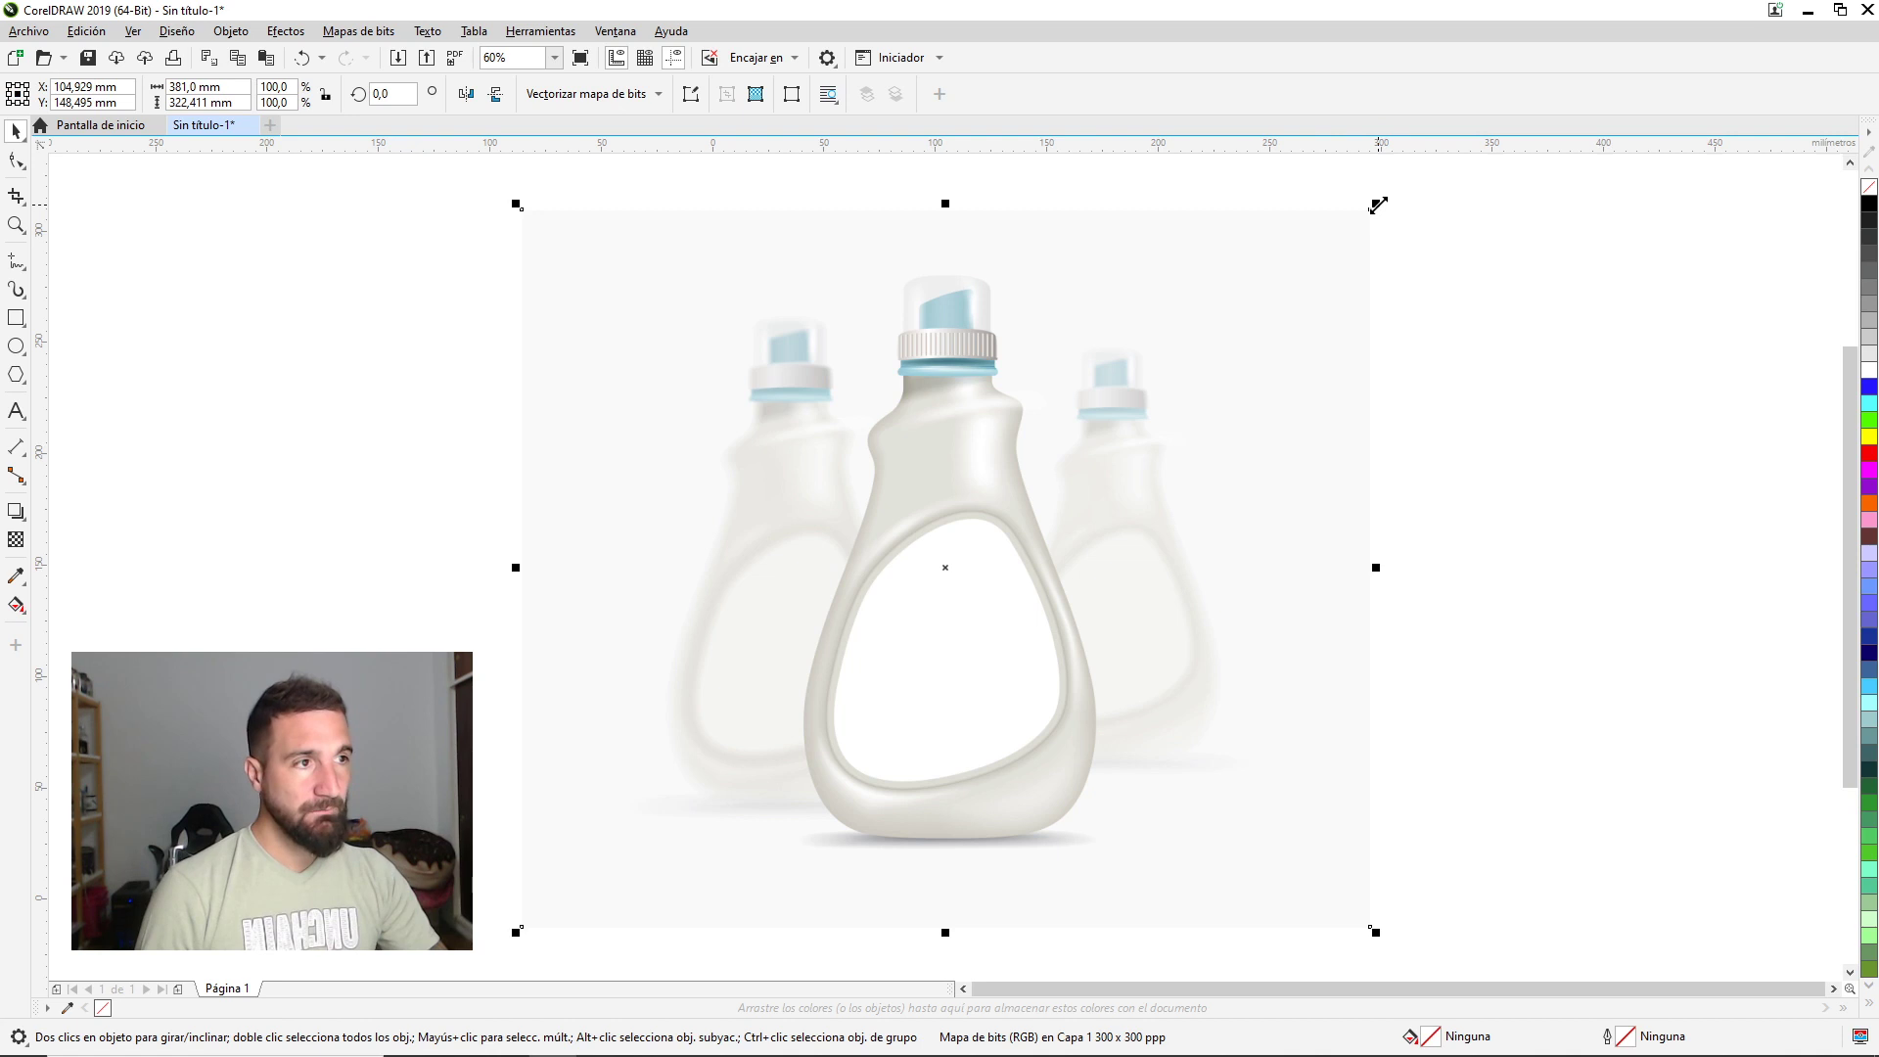
left_click_drag(1378, 205, 1271, 296)
key("Escape")
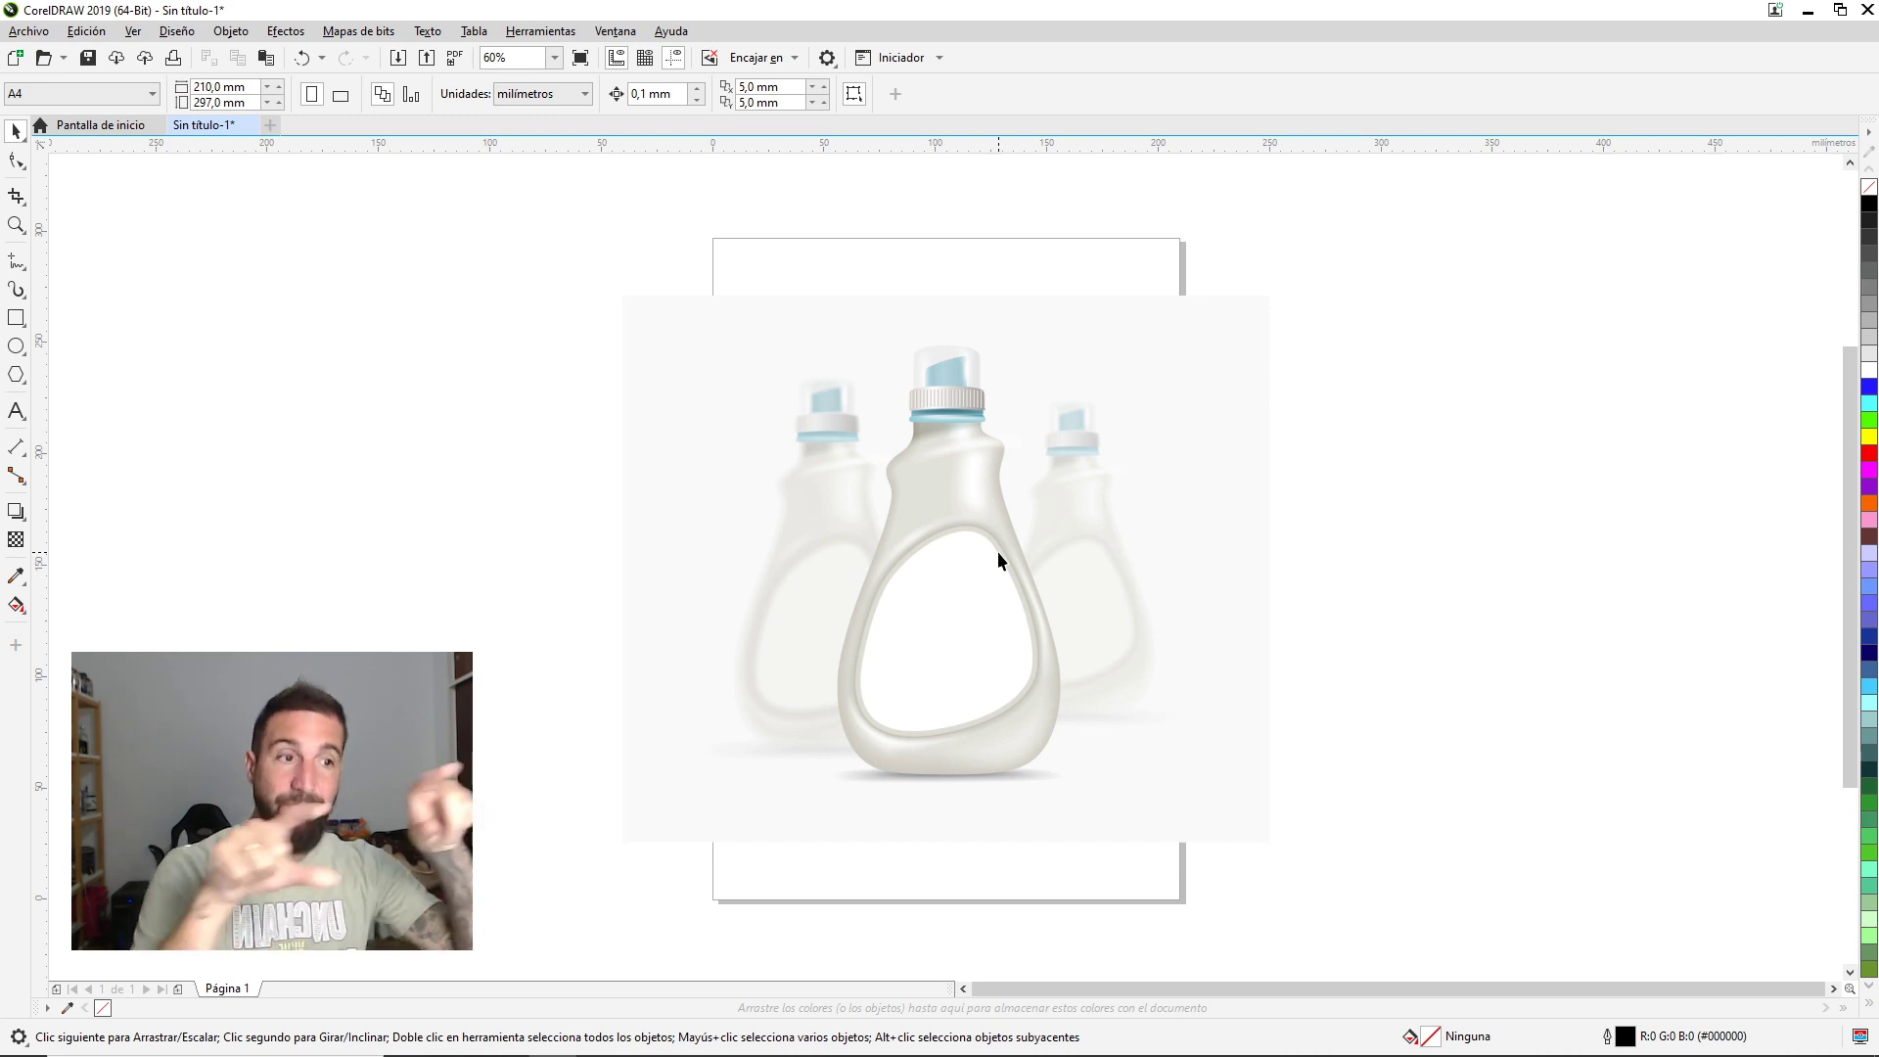
left_click_drag(997, 550, 1191, 529)
scroll(1191, 528, "up", 3)
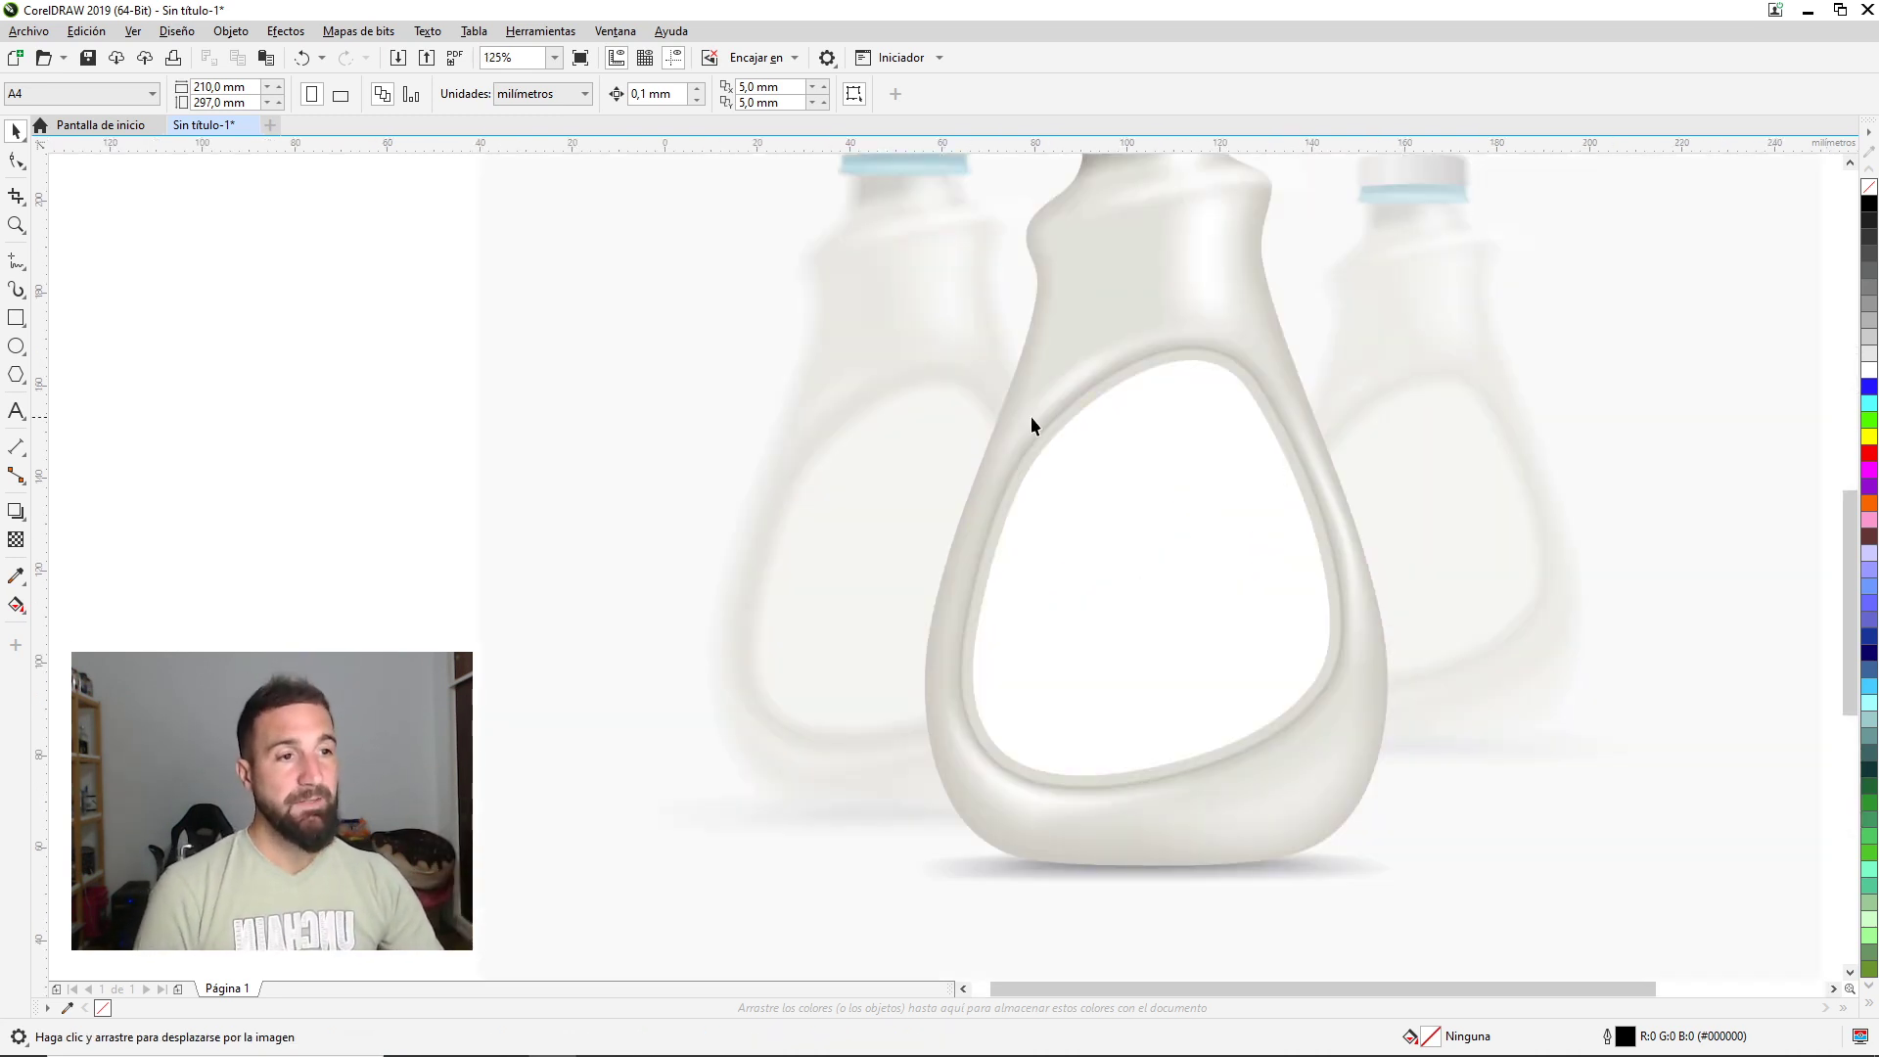
left_click_drag(1030, 425, 985, 417)
key("F8")
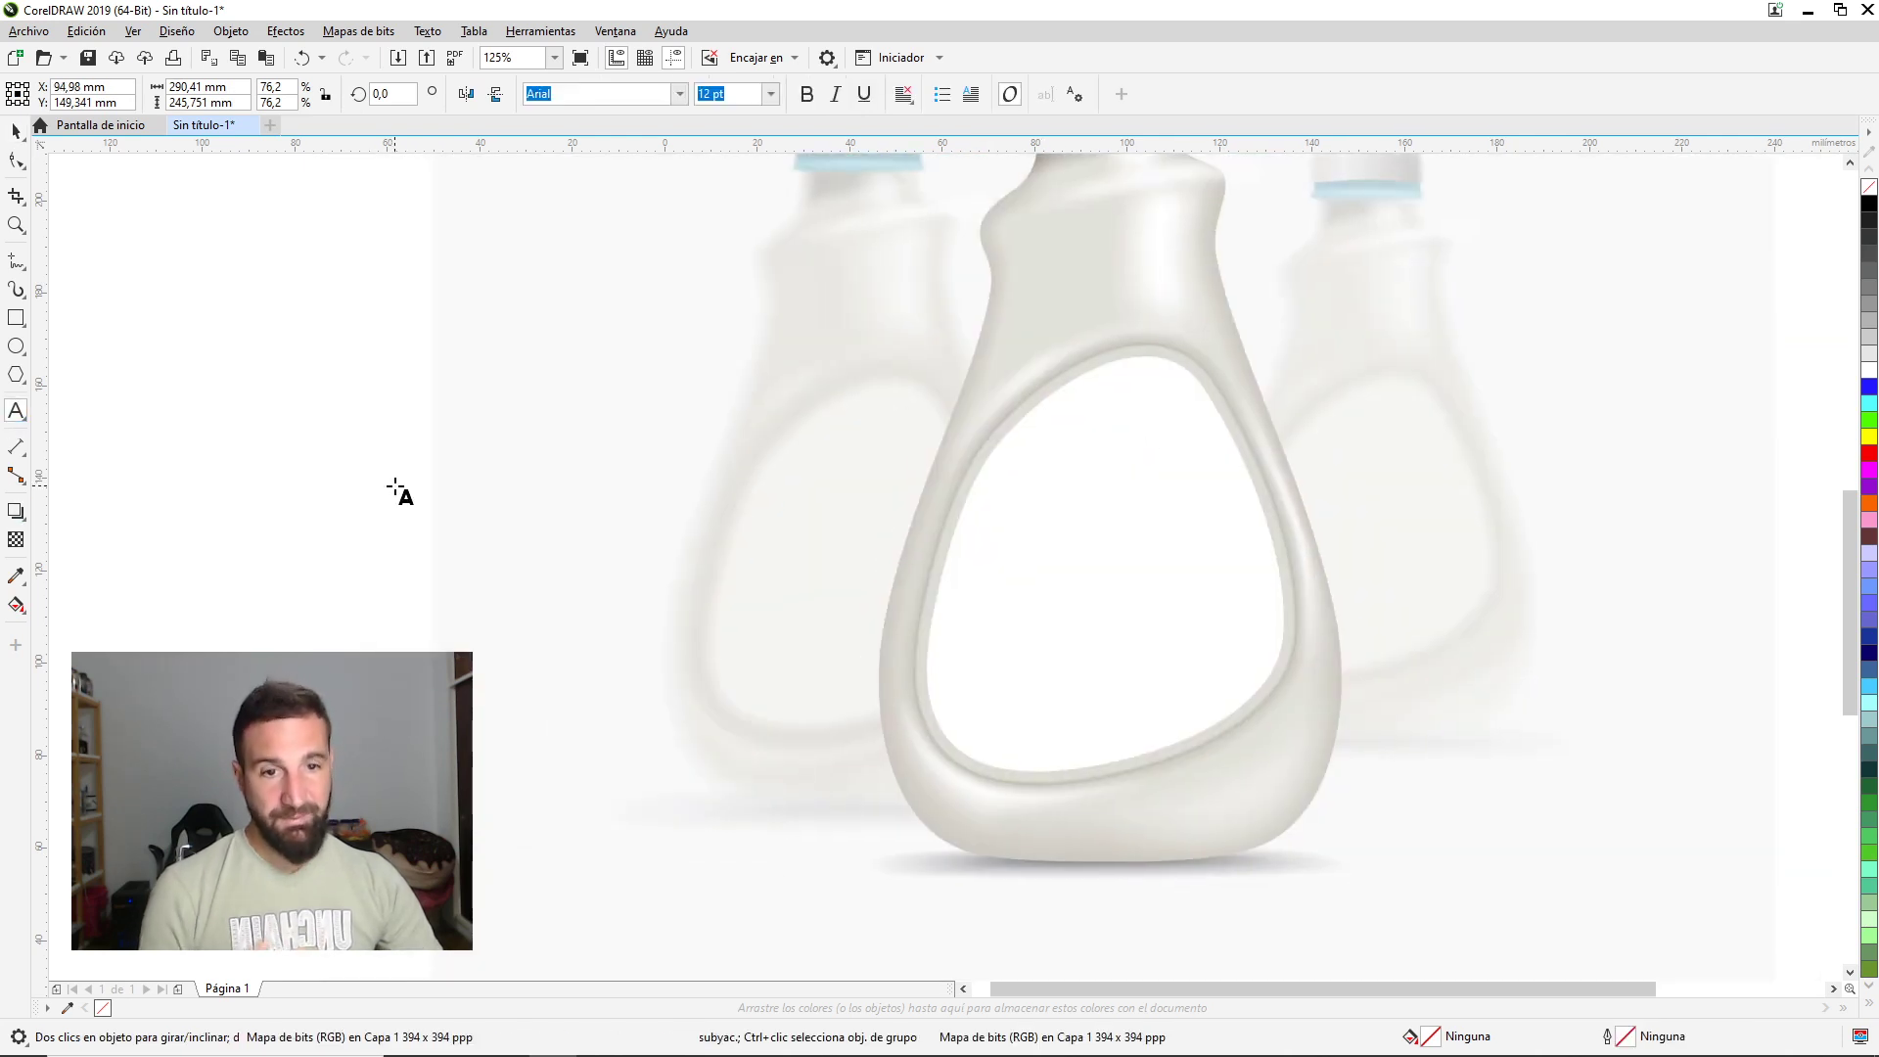
left_click(394, 487)
type("sdfsDF")
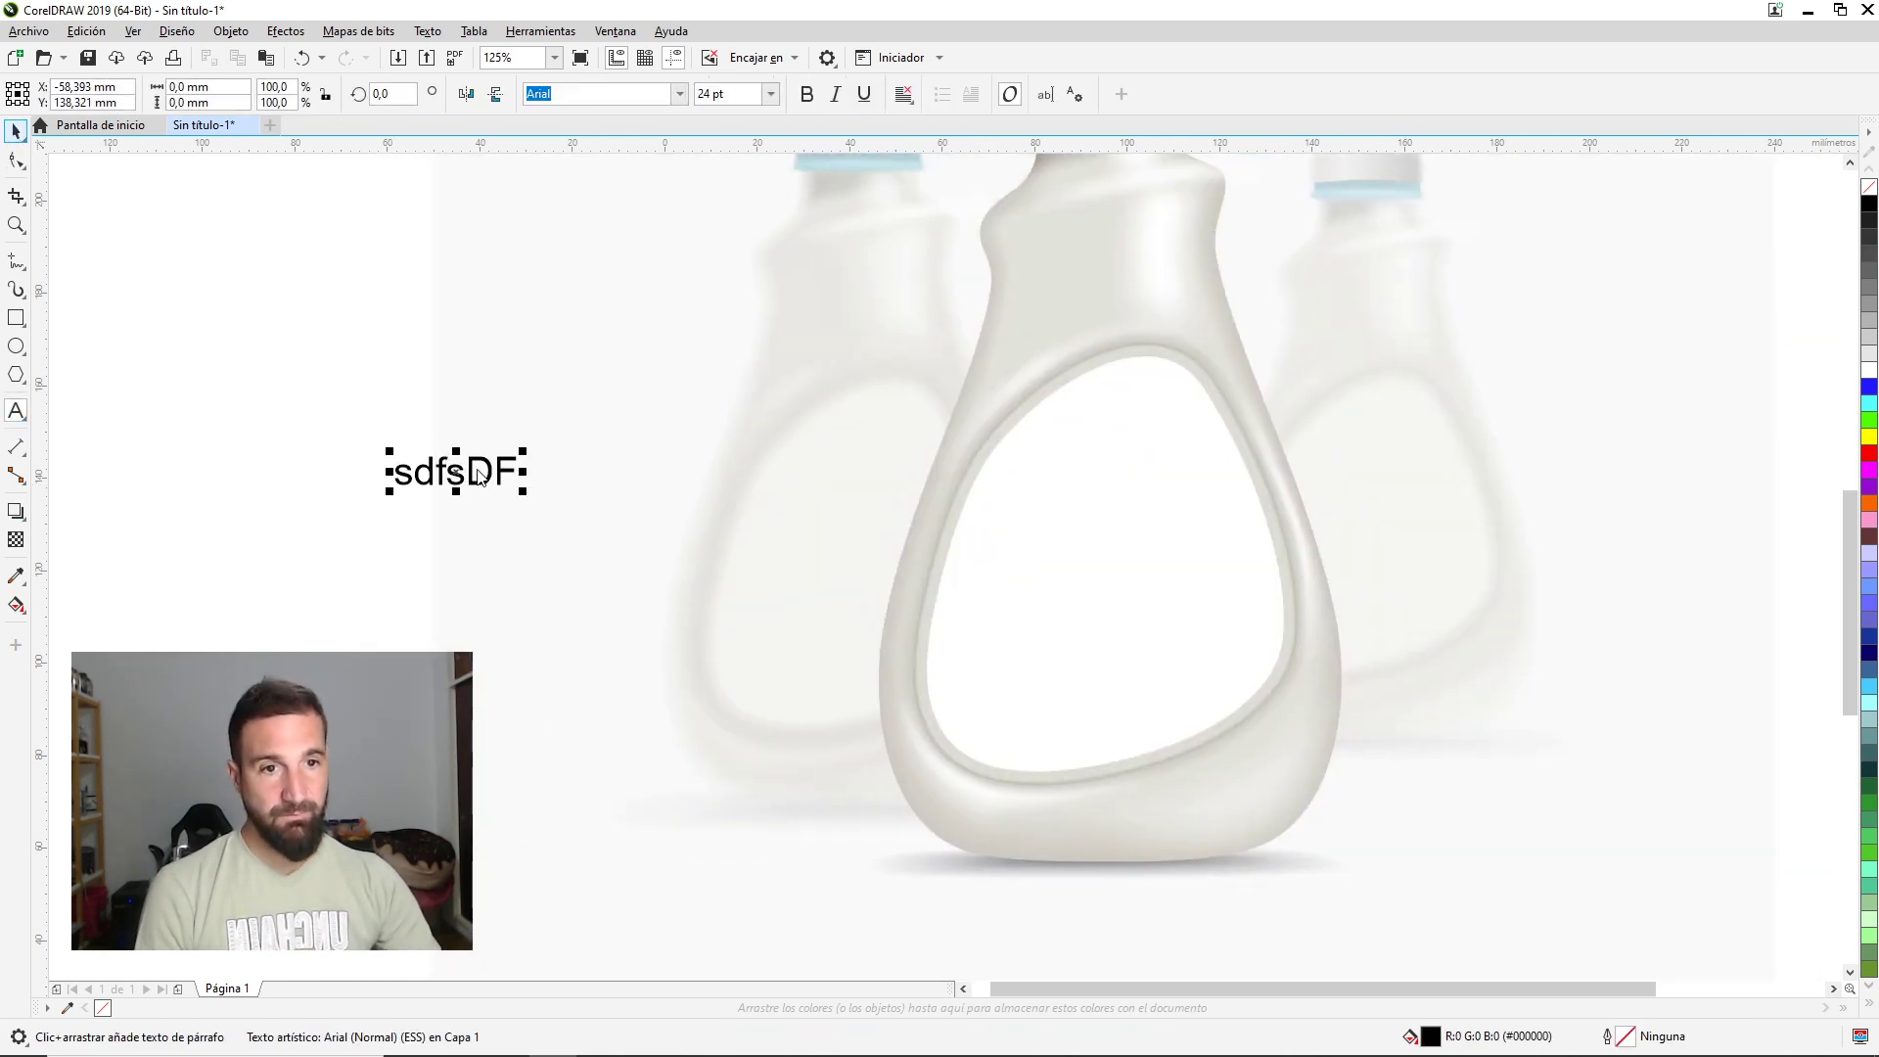
key("ctrl+space")
mouse_move(460, 472)
left_mouse_down()
mouse_move(881, 472)
mouse_move(1127, 407)
left_mouse_up()
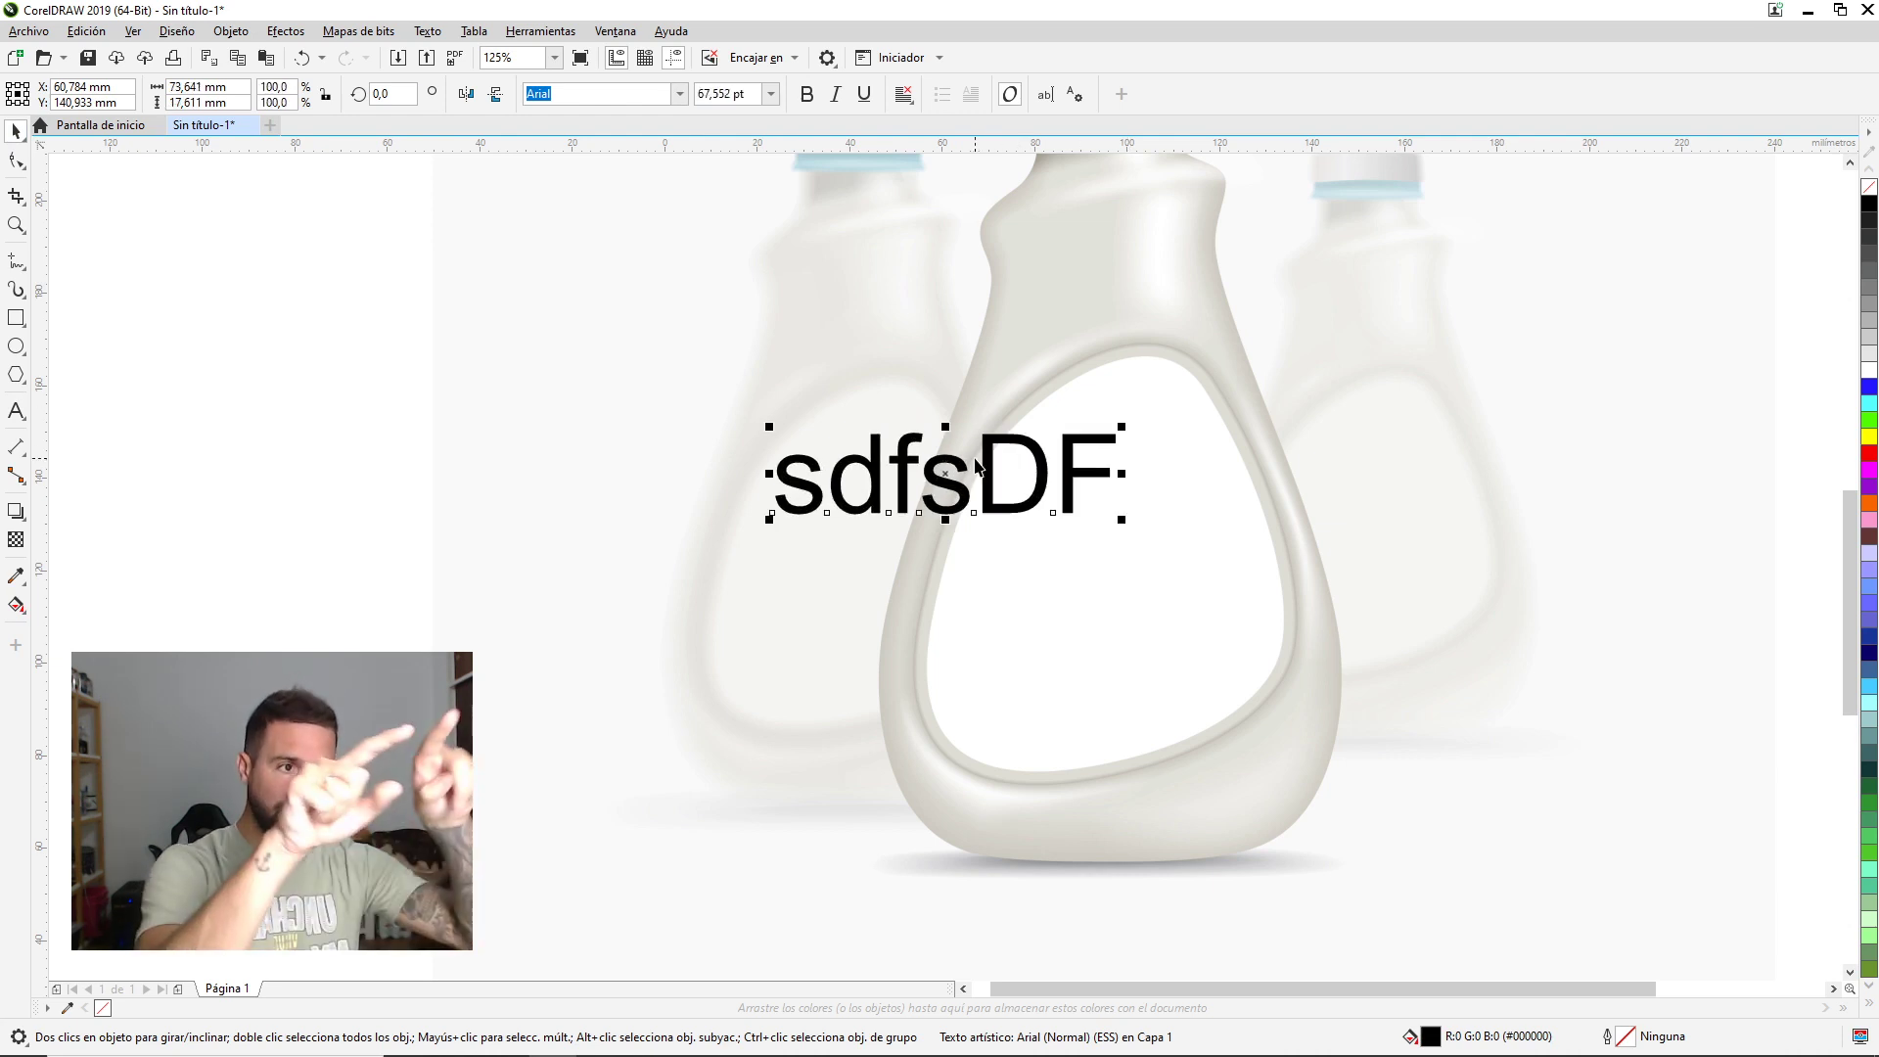
key("Delete")
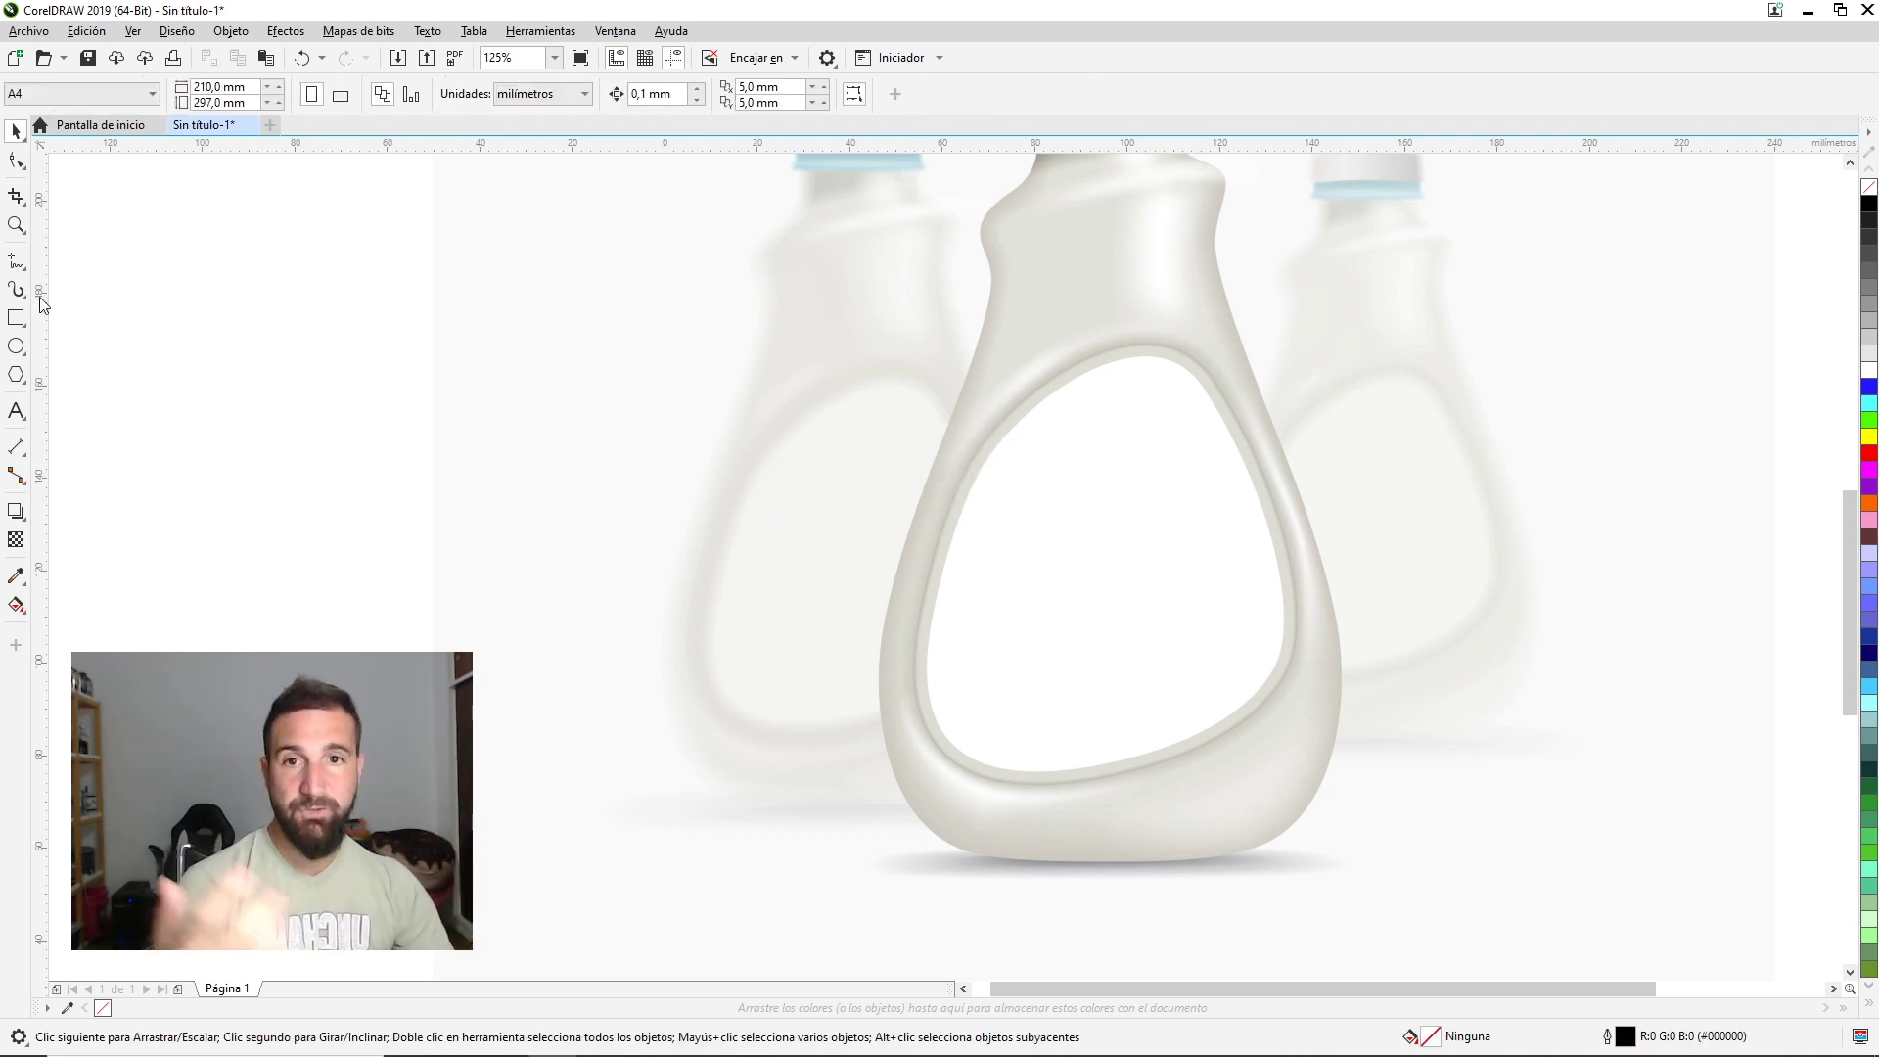
left_click(15, 291)
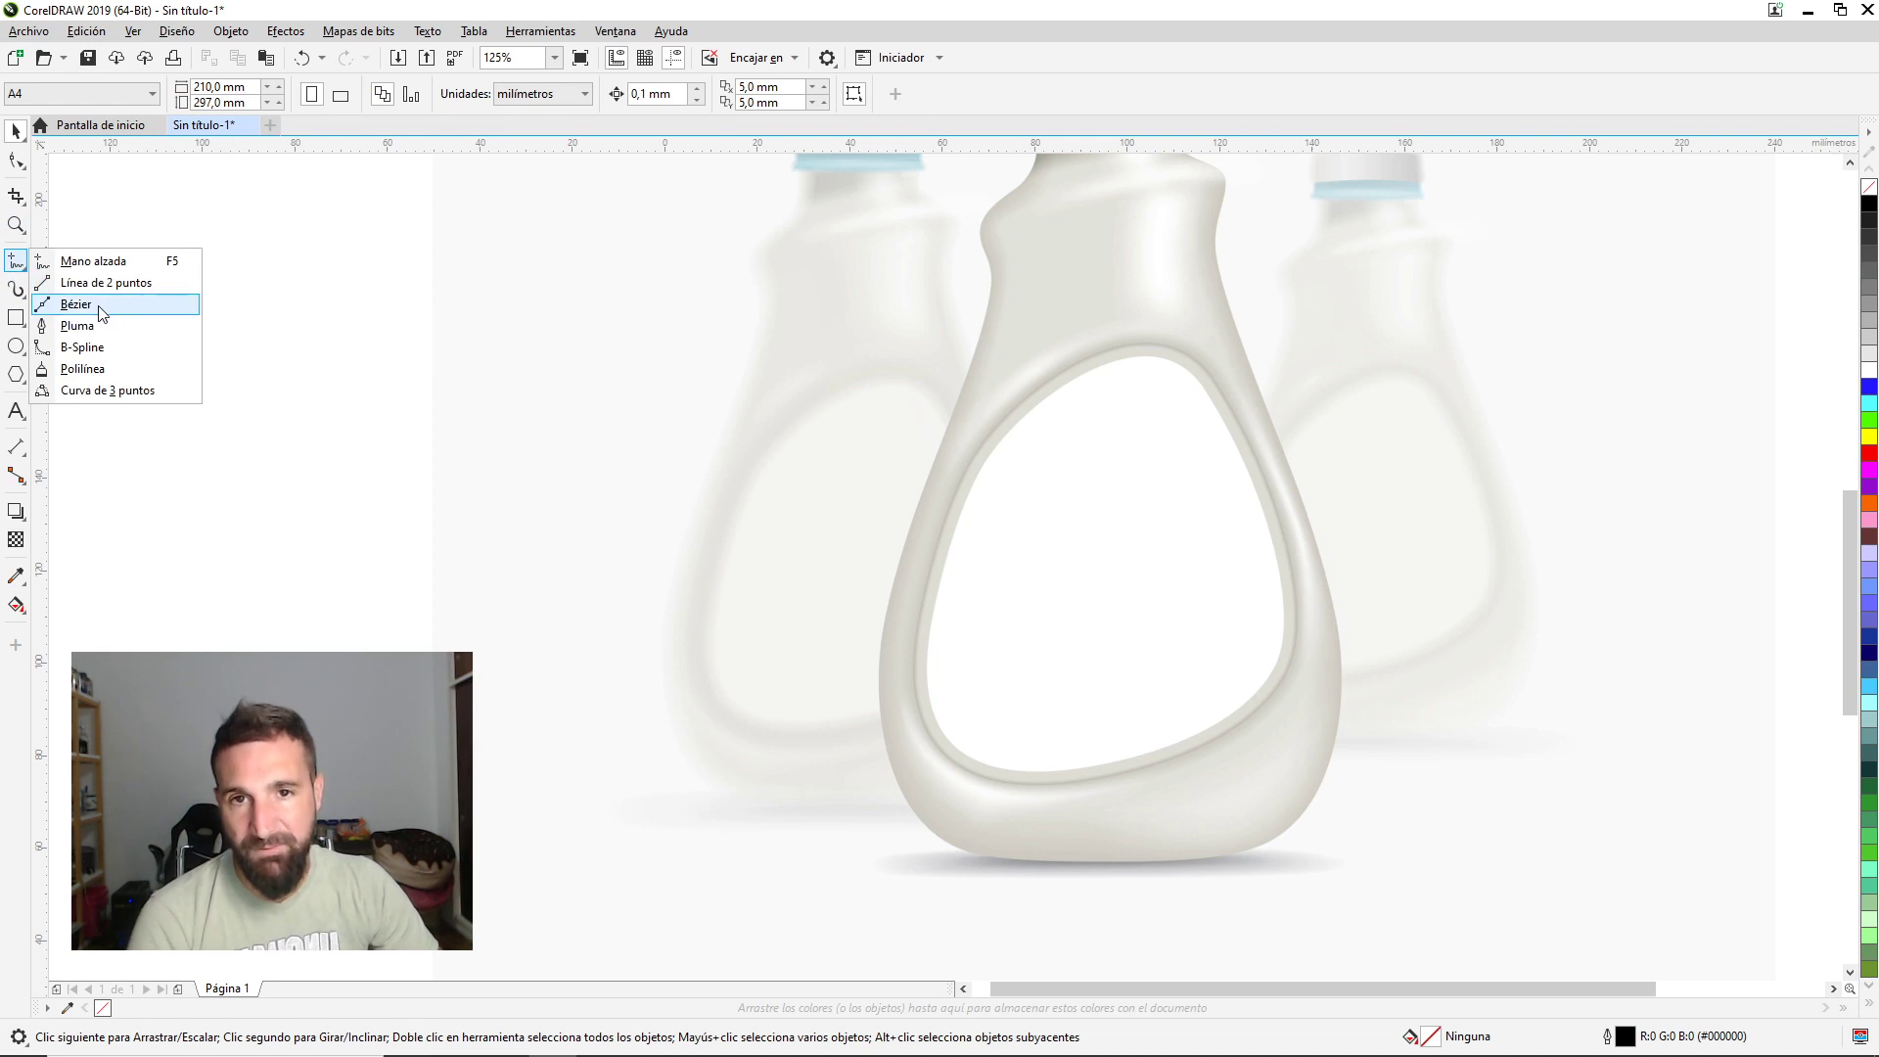
Begin a Bézier outline with points along the window's right, bottom and left edges.
left_click(74, 304)
scroll(1189, 369, "up", 3)
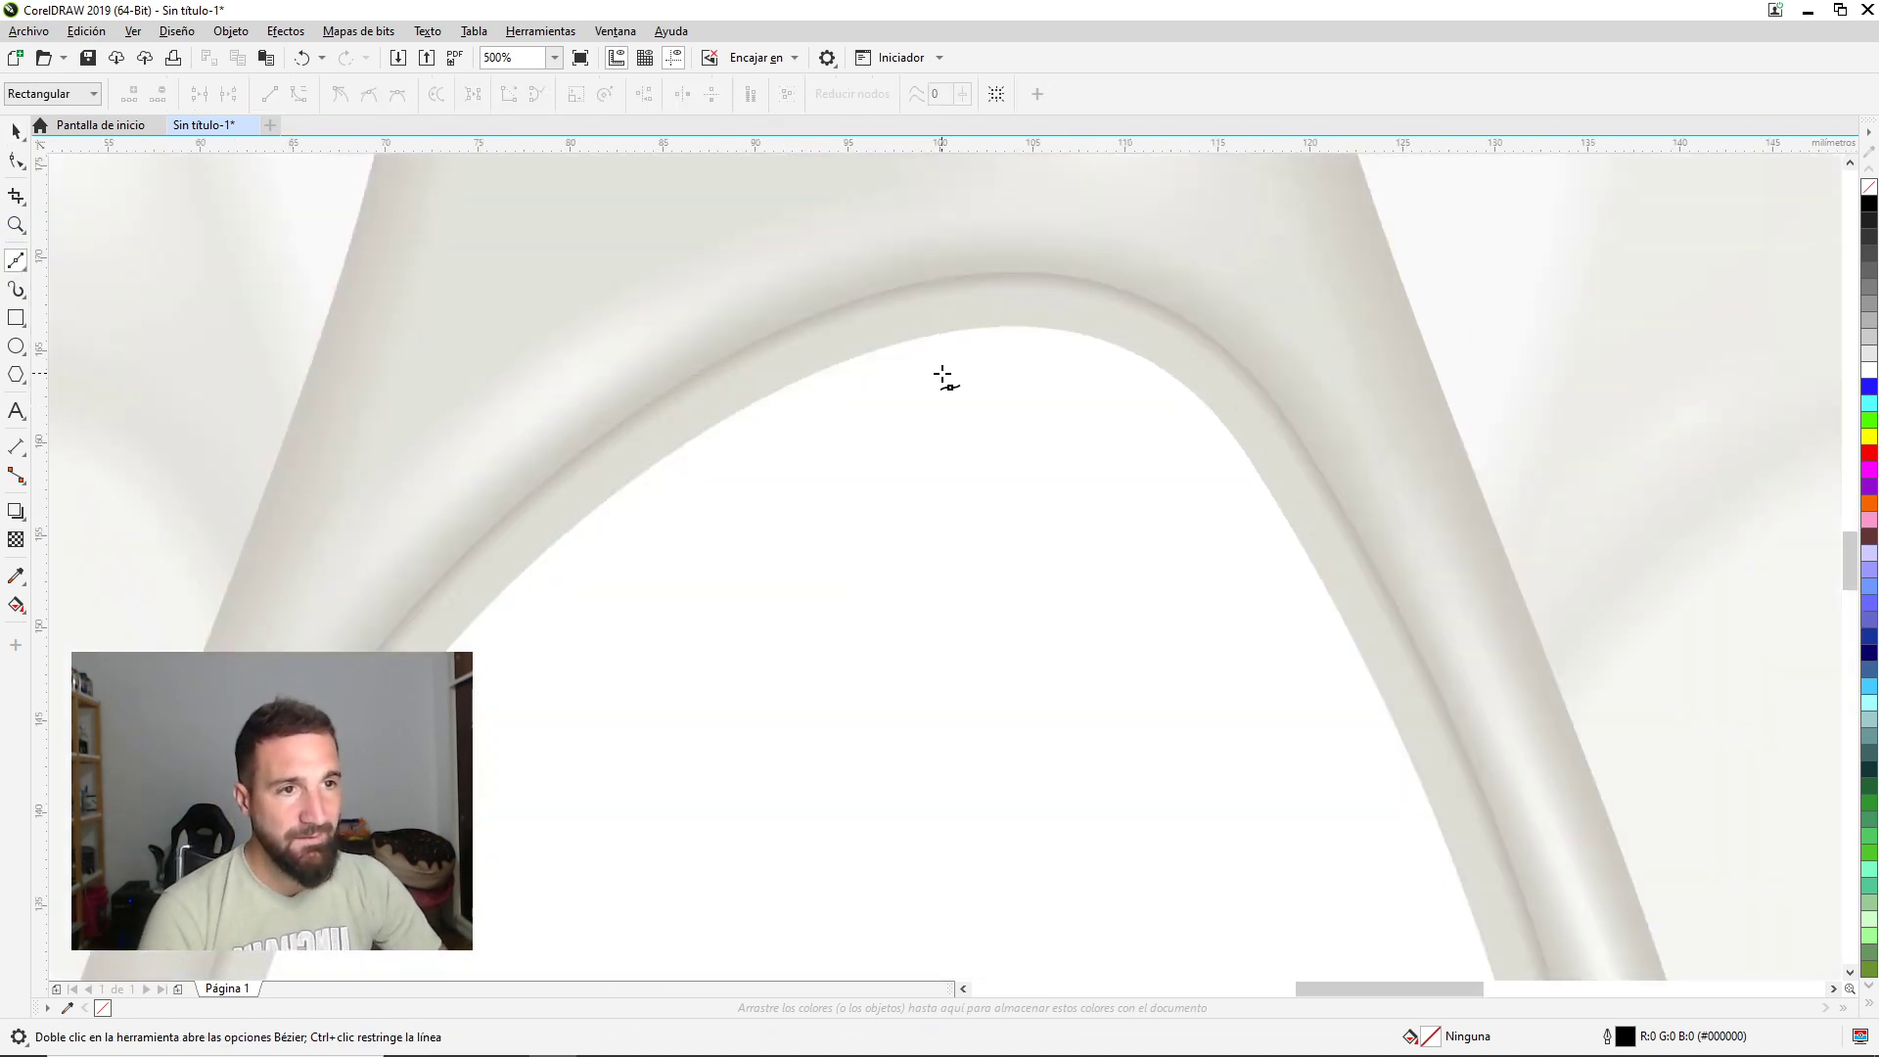
scroll(944, 377, "up", 2)
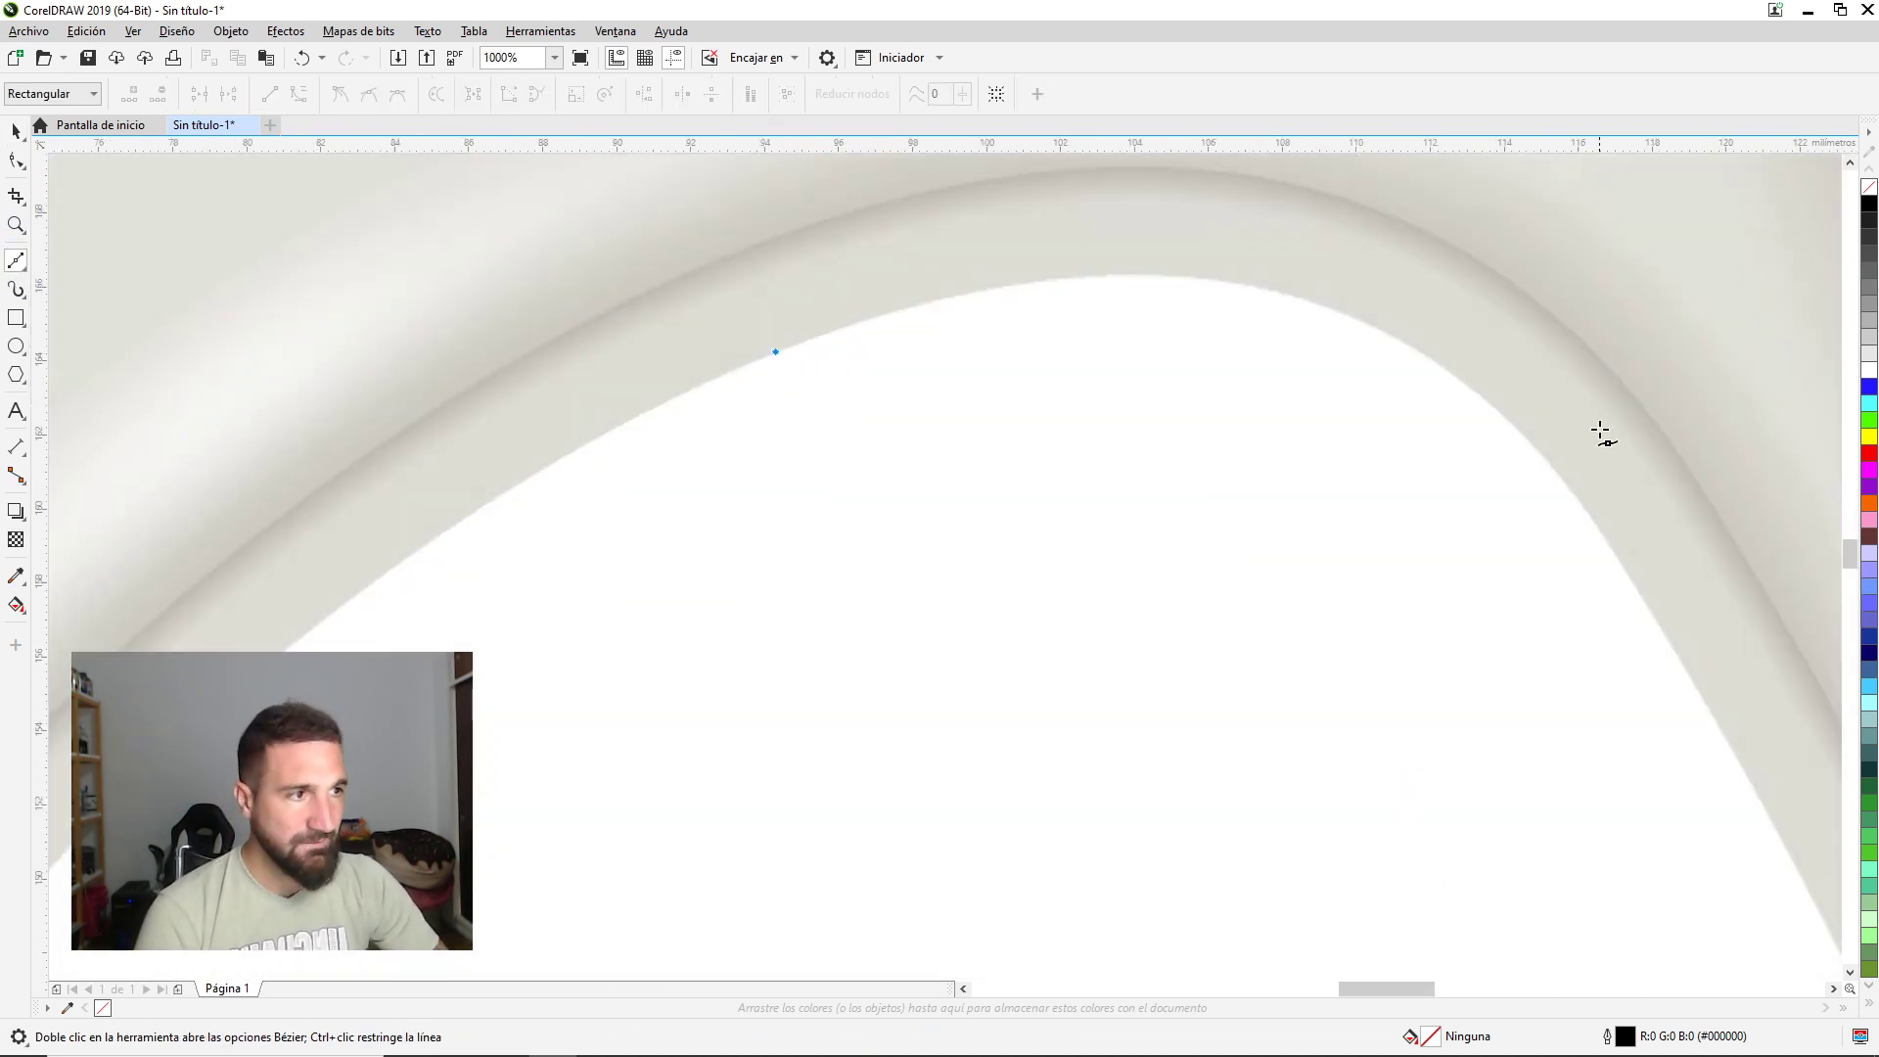
left_click(1551, 470)
scroll(1365, 462, "down", 2)
scroll(1420, 759, "down", 2)
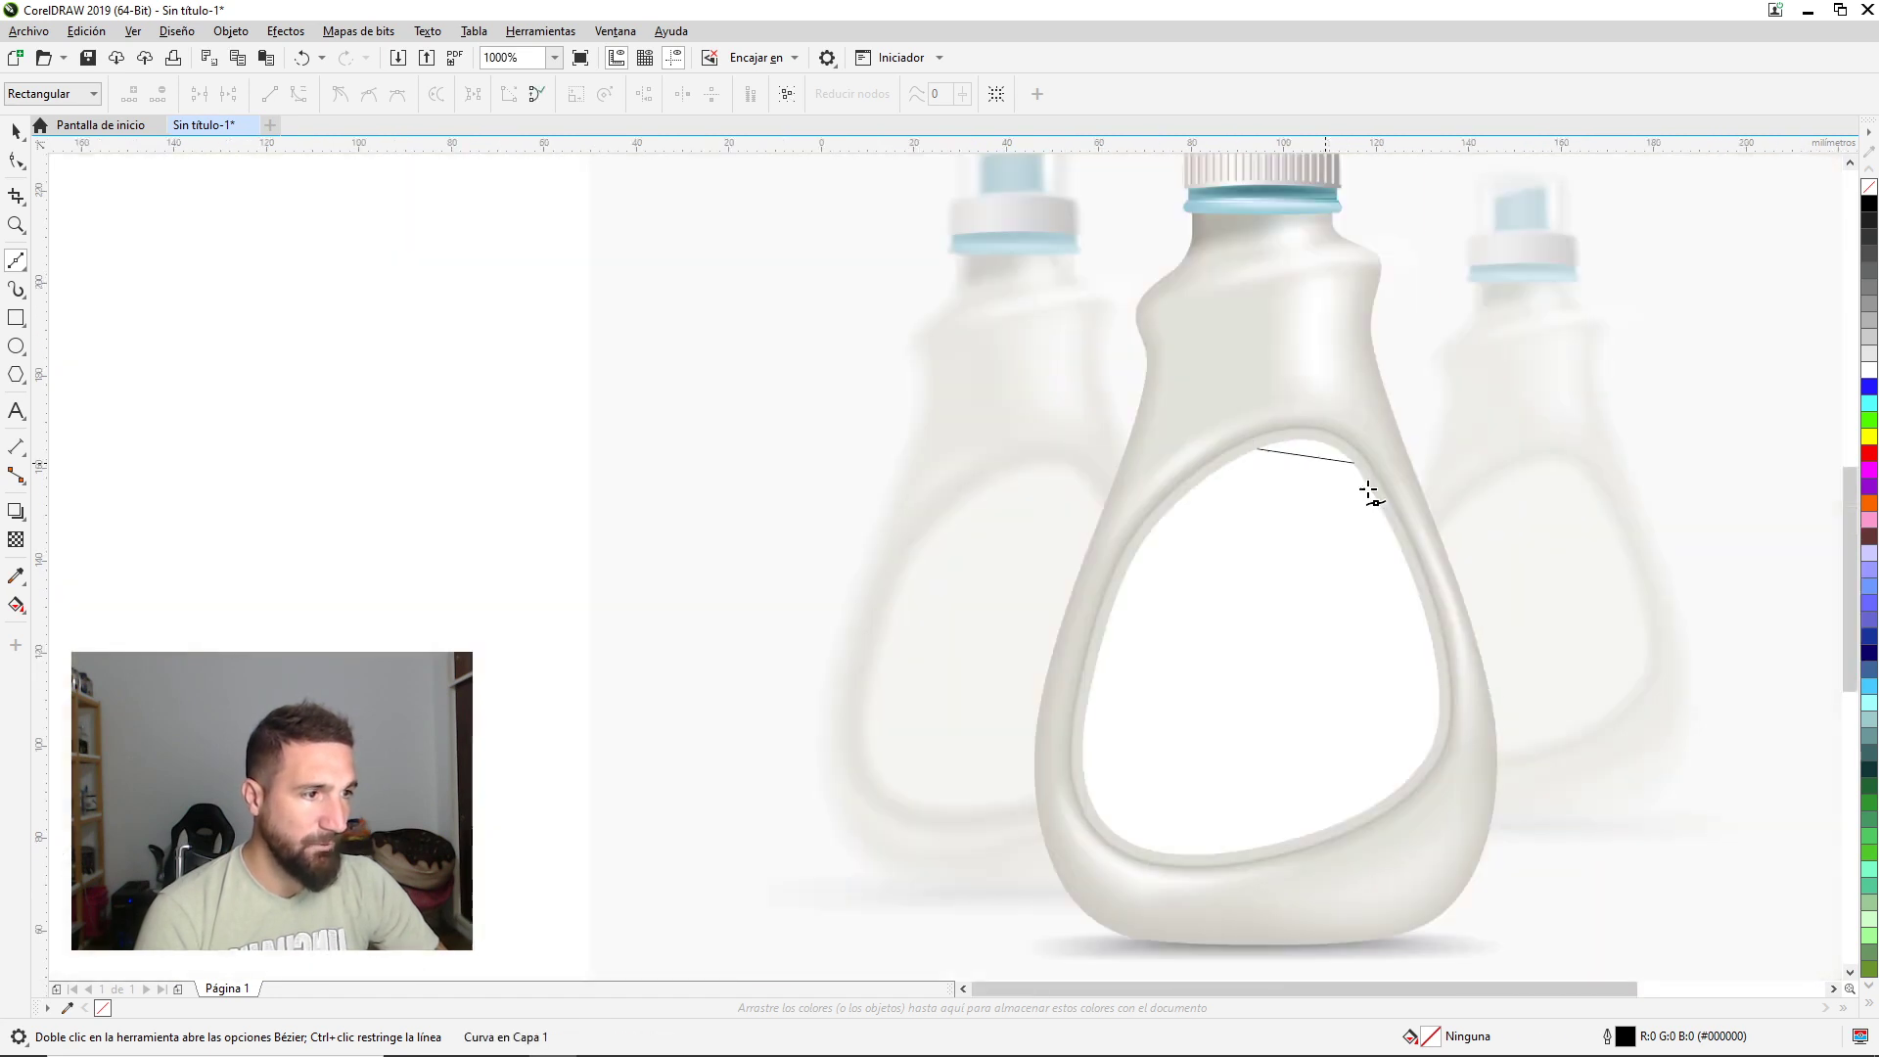
scroll(1456, 665, "up", 2)
scroll(1455, 663, "up", 1)
left_click(1484, 546)
scroll(1478, 568, "down", 2)
scroll(1370, 588, "up", 1)
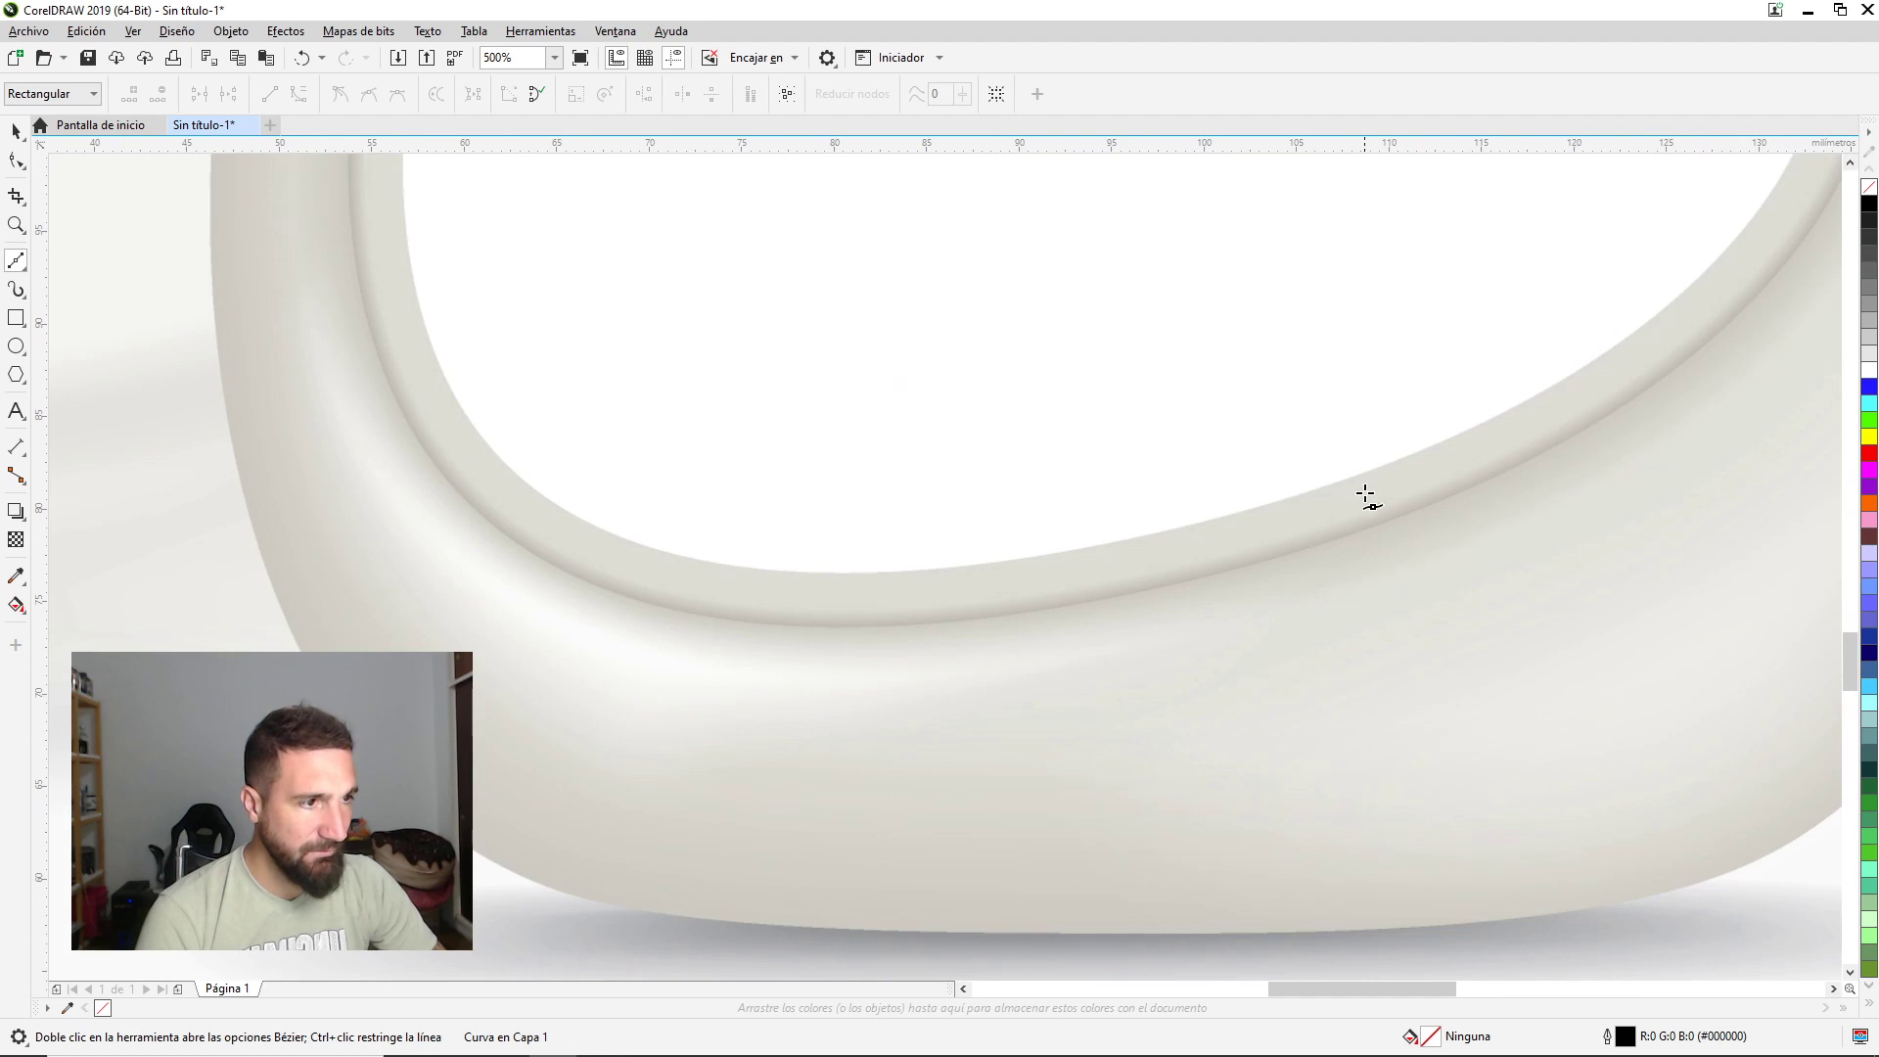
left_click(1367, 472)
left_click(745, 568)
left_click(404, 207)
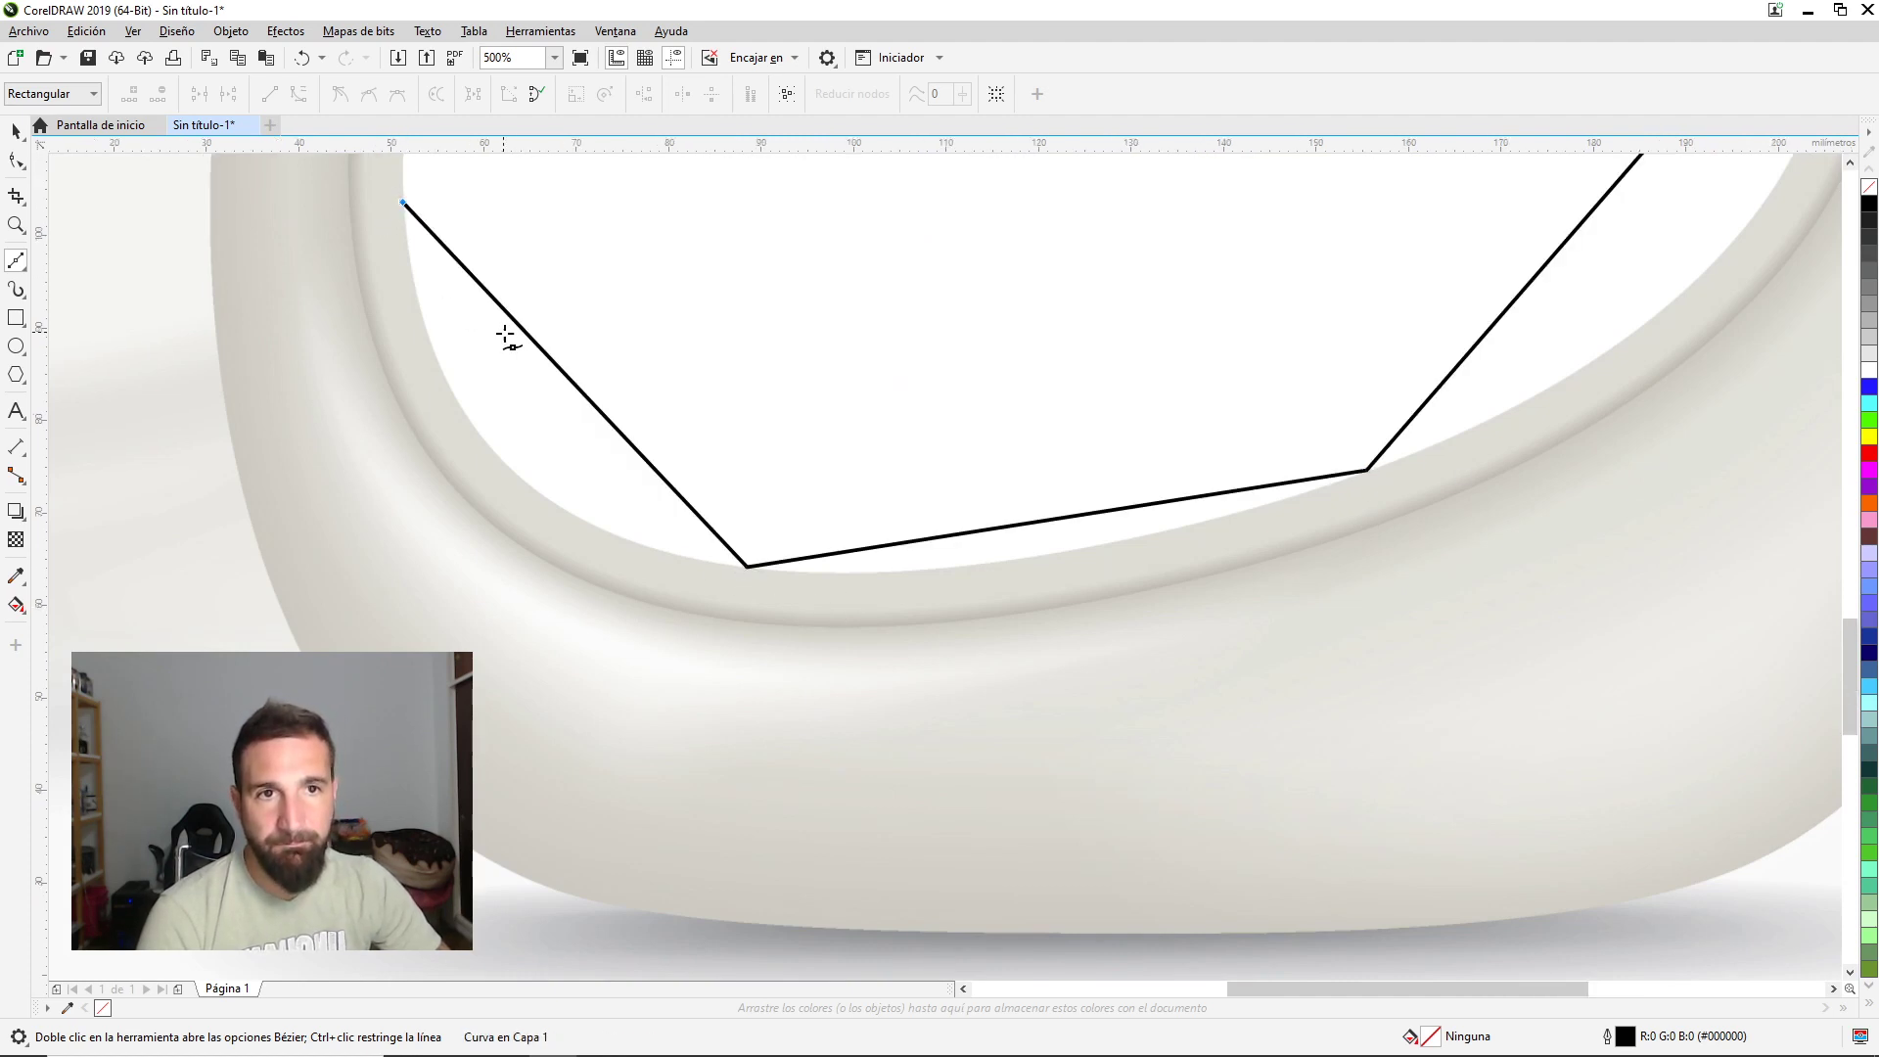
scroll(504, 338, "down", 3)
scroll(533, 401, "up", 2)
scroll(533, 401, "up", 3)
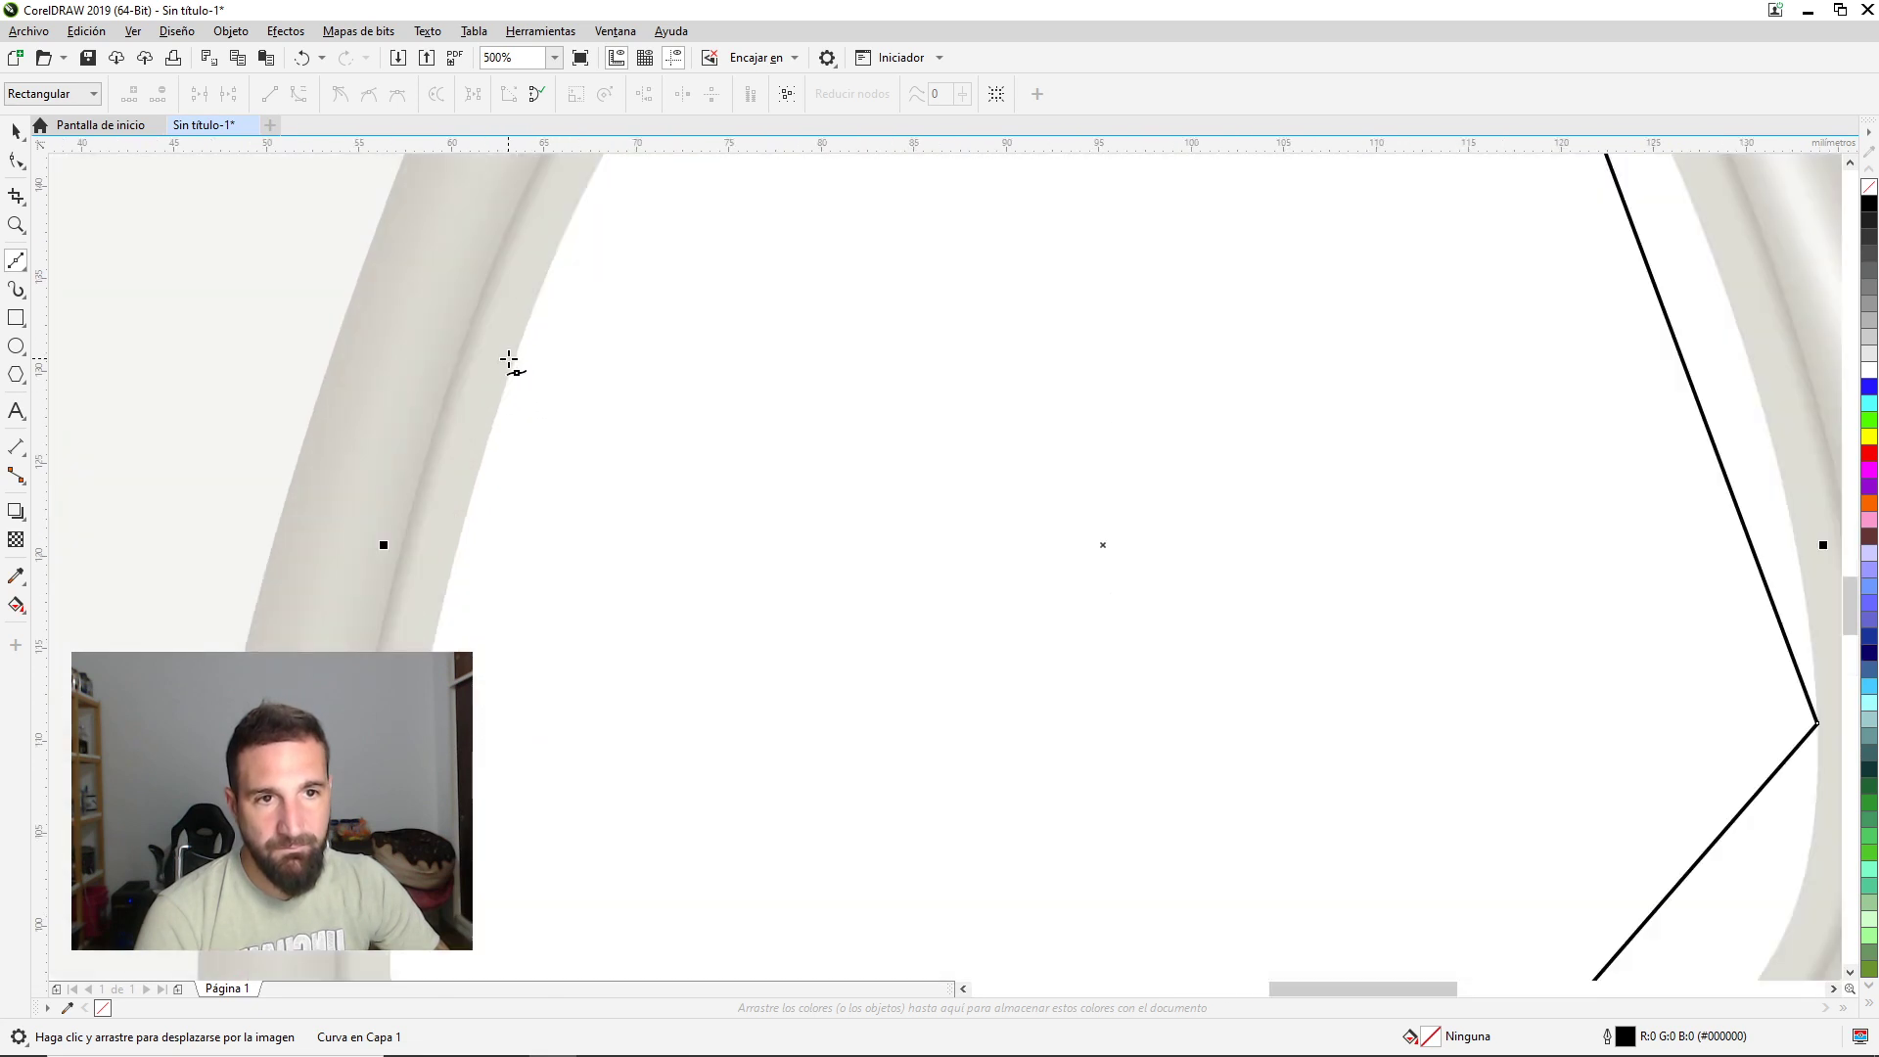
left_click(513, 362)
Continue the outline up the window's left edge and close it at the start.
left_click_drag(684, 377, 930, 973)
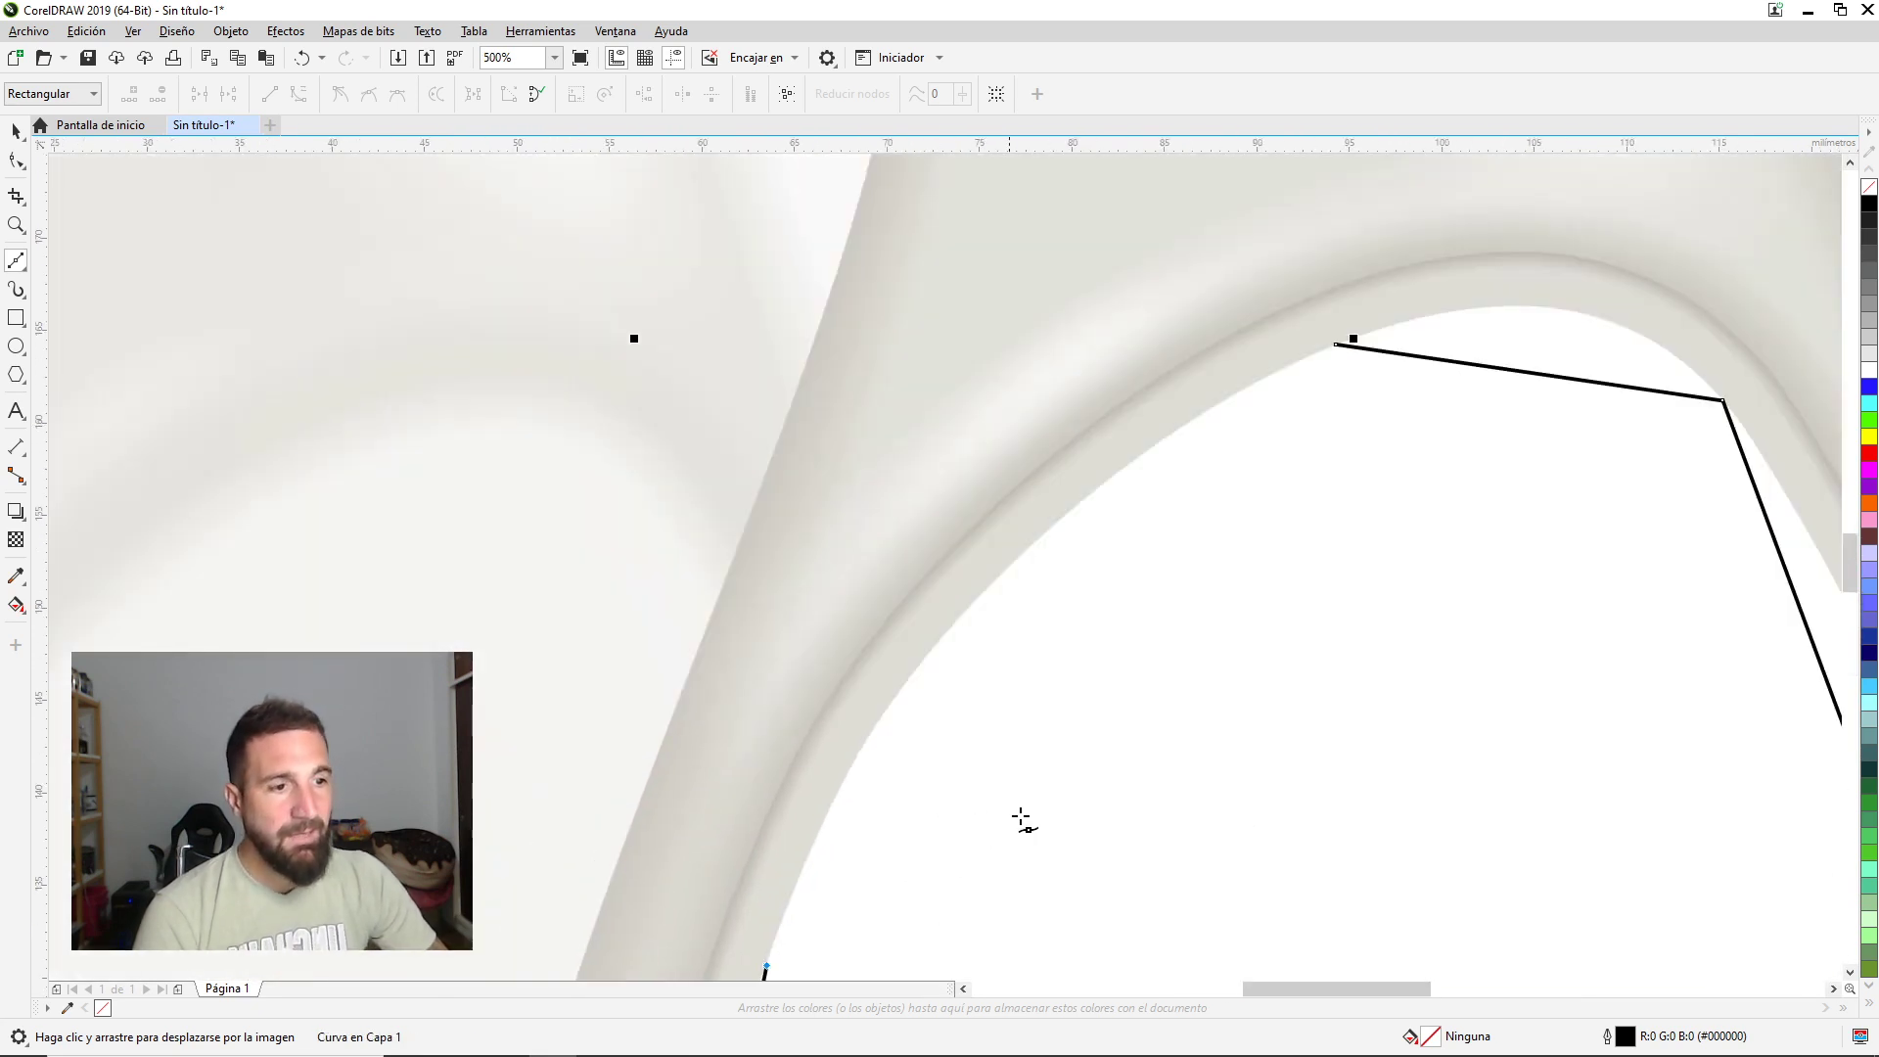
scroll(1052, 734, "down", 2)
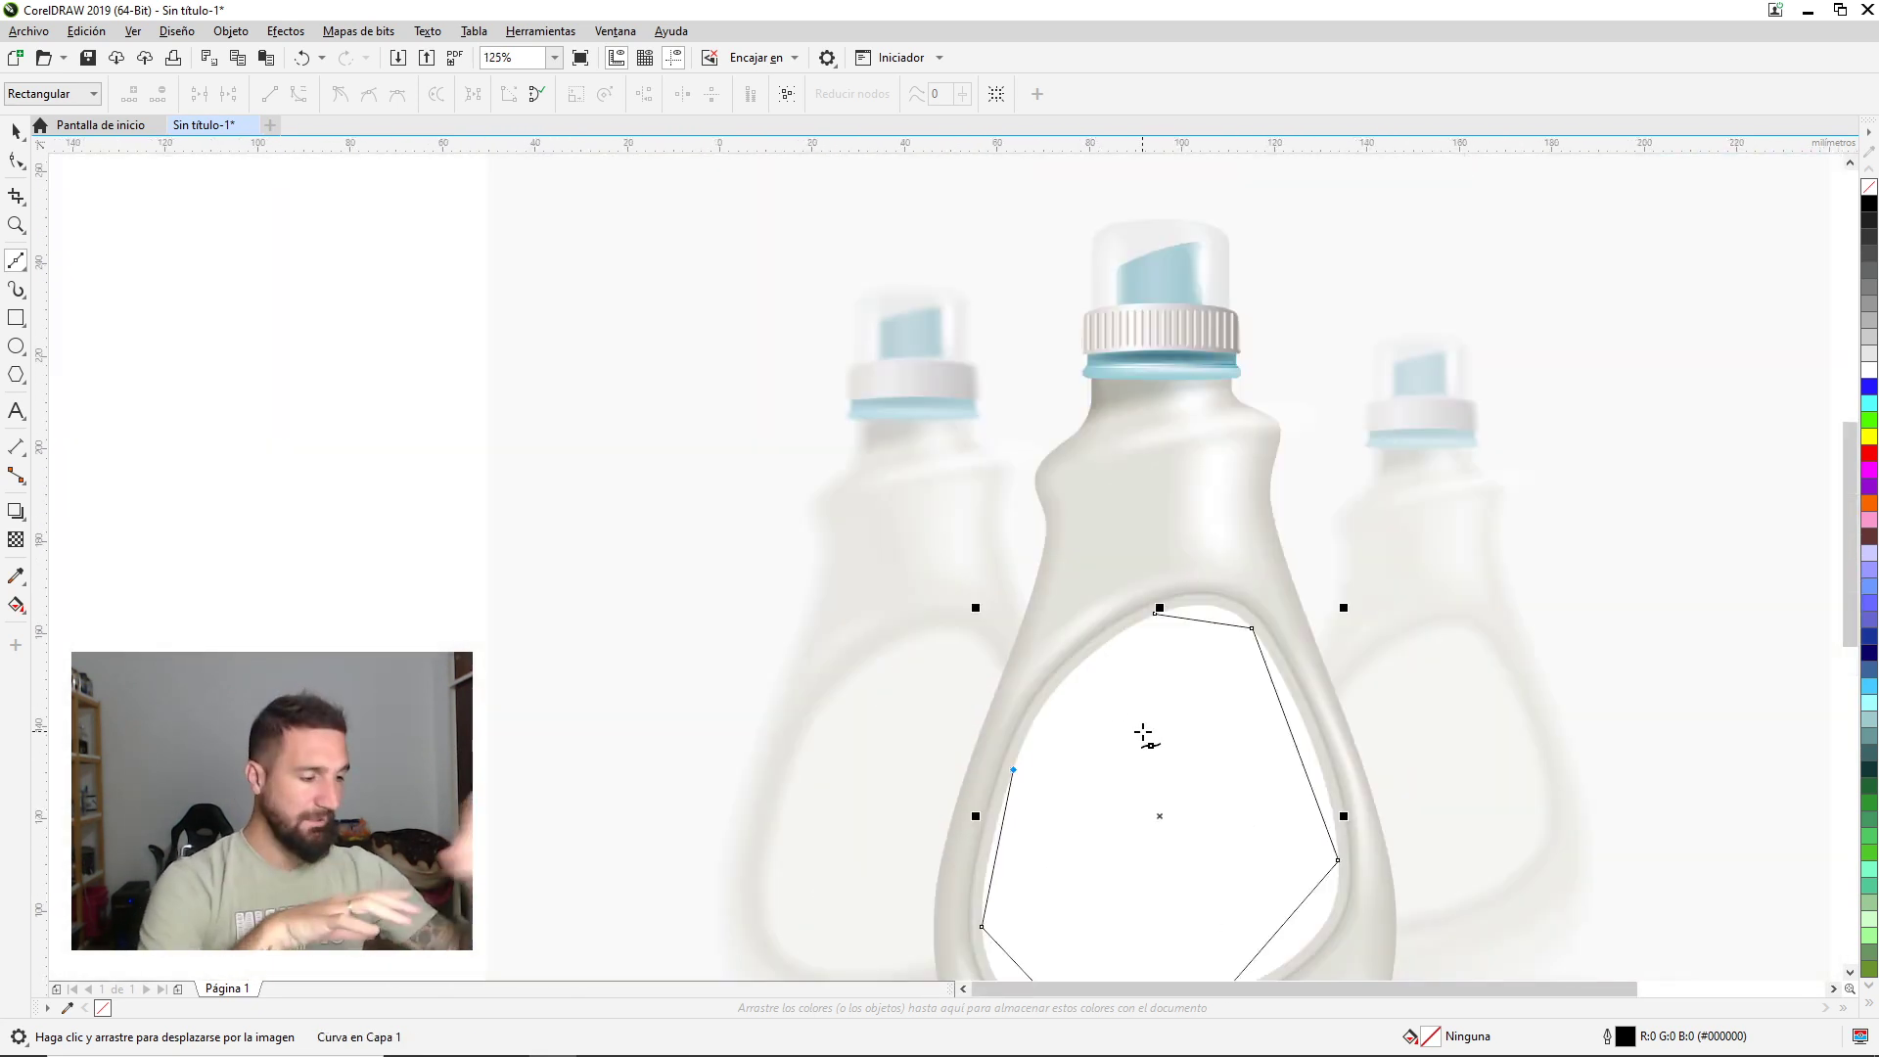
scroll(1155, 708, "up", 1)
scroll(1182, 678, "up", 1)
scroll(1182, 678, "down", 1)
scroll(1186, 685, "down", 1)
scroll(1076, 742, "up", 3)
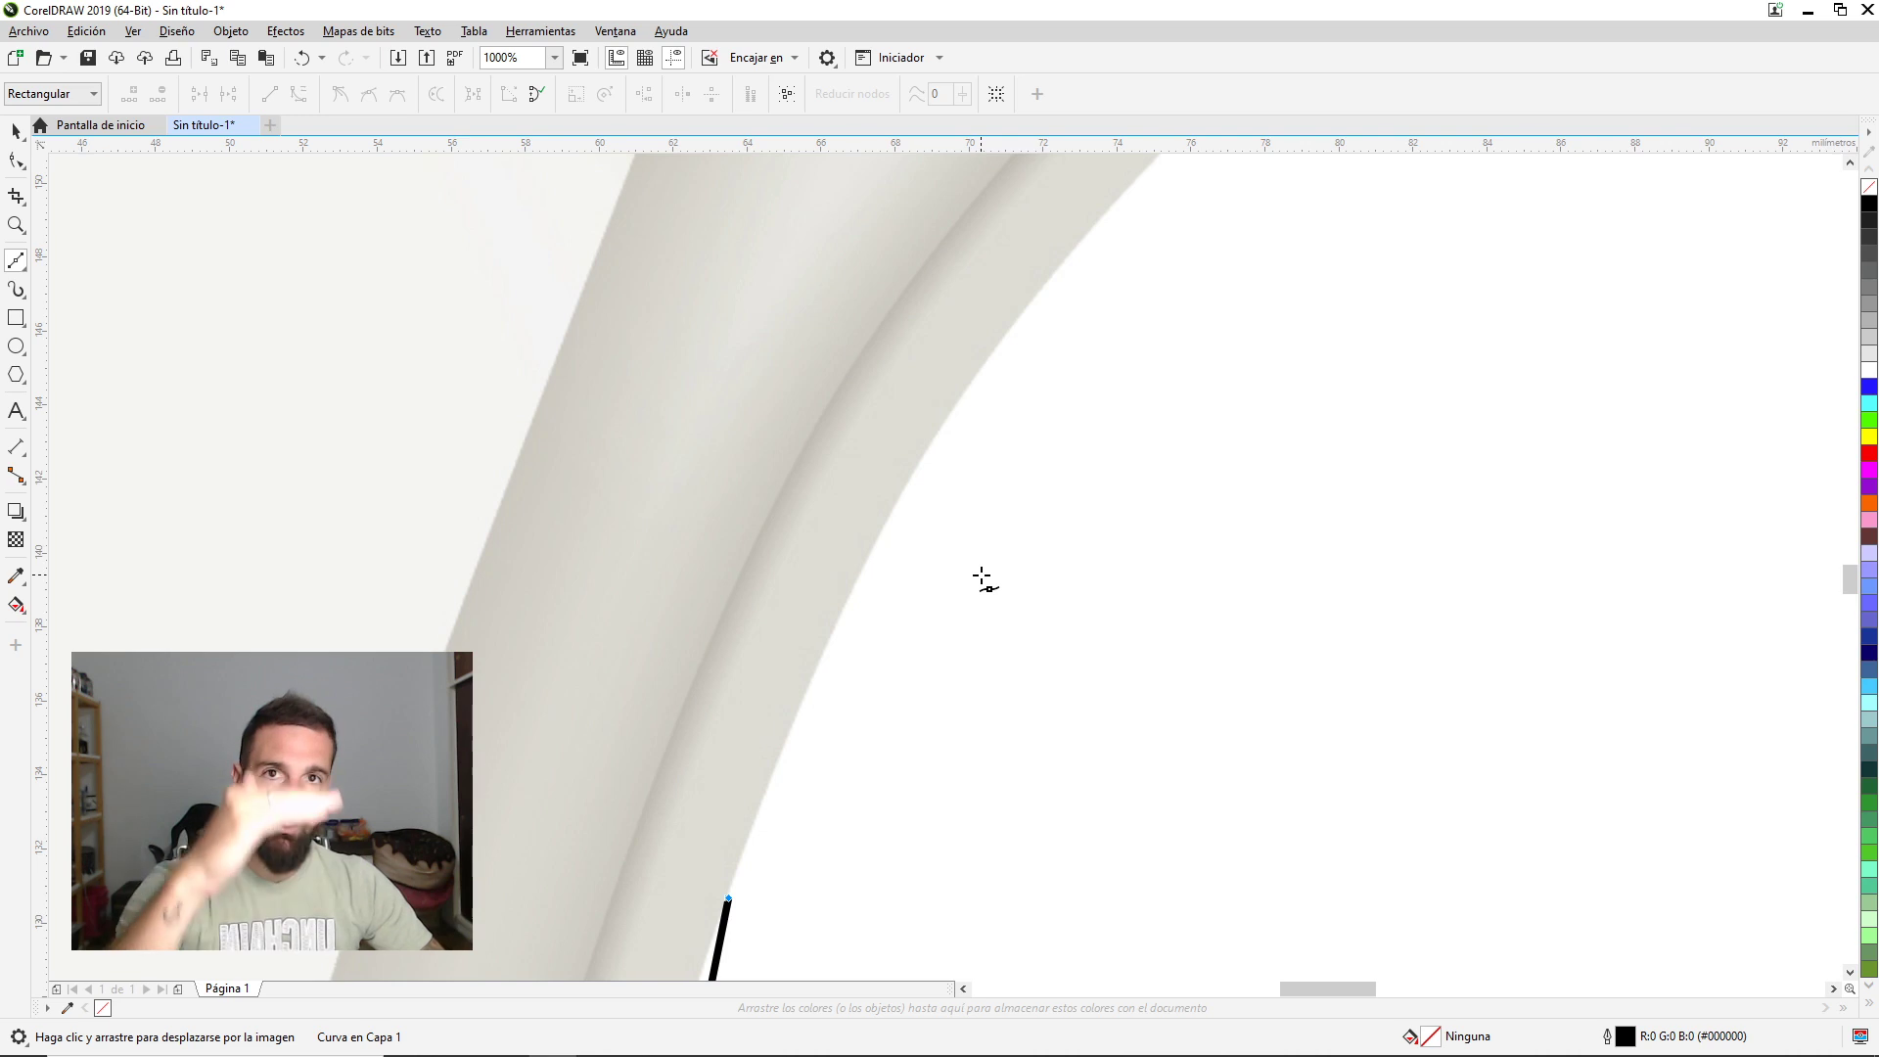
left_click_drag(979, 577, 1606, 473)
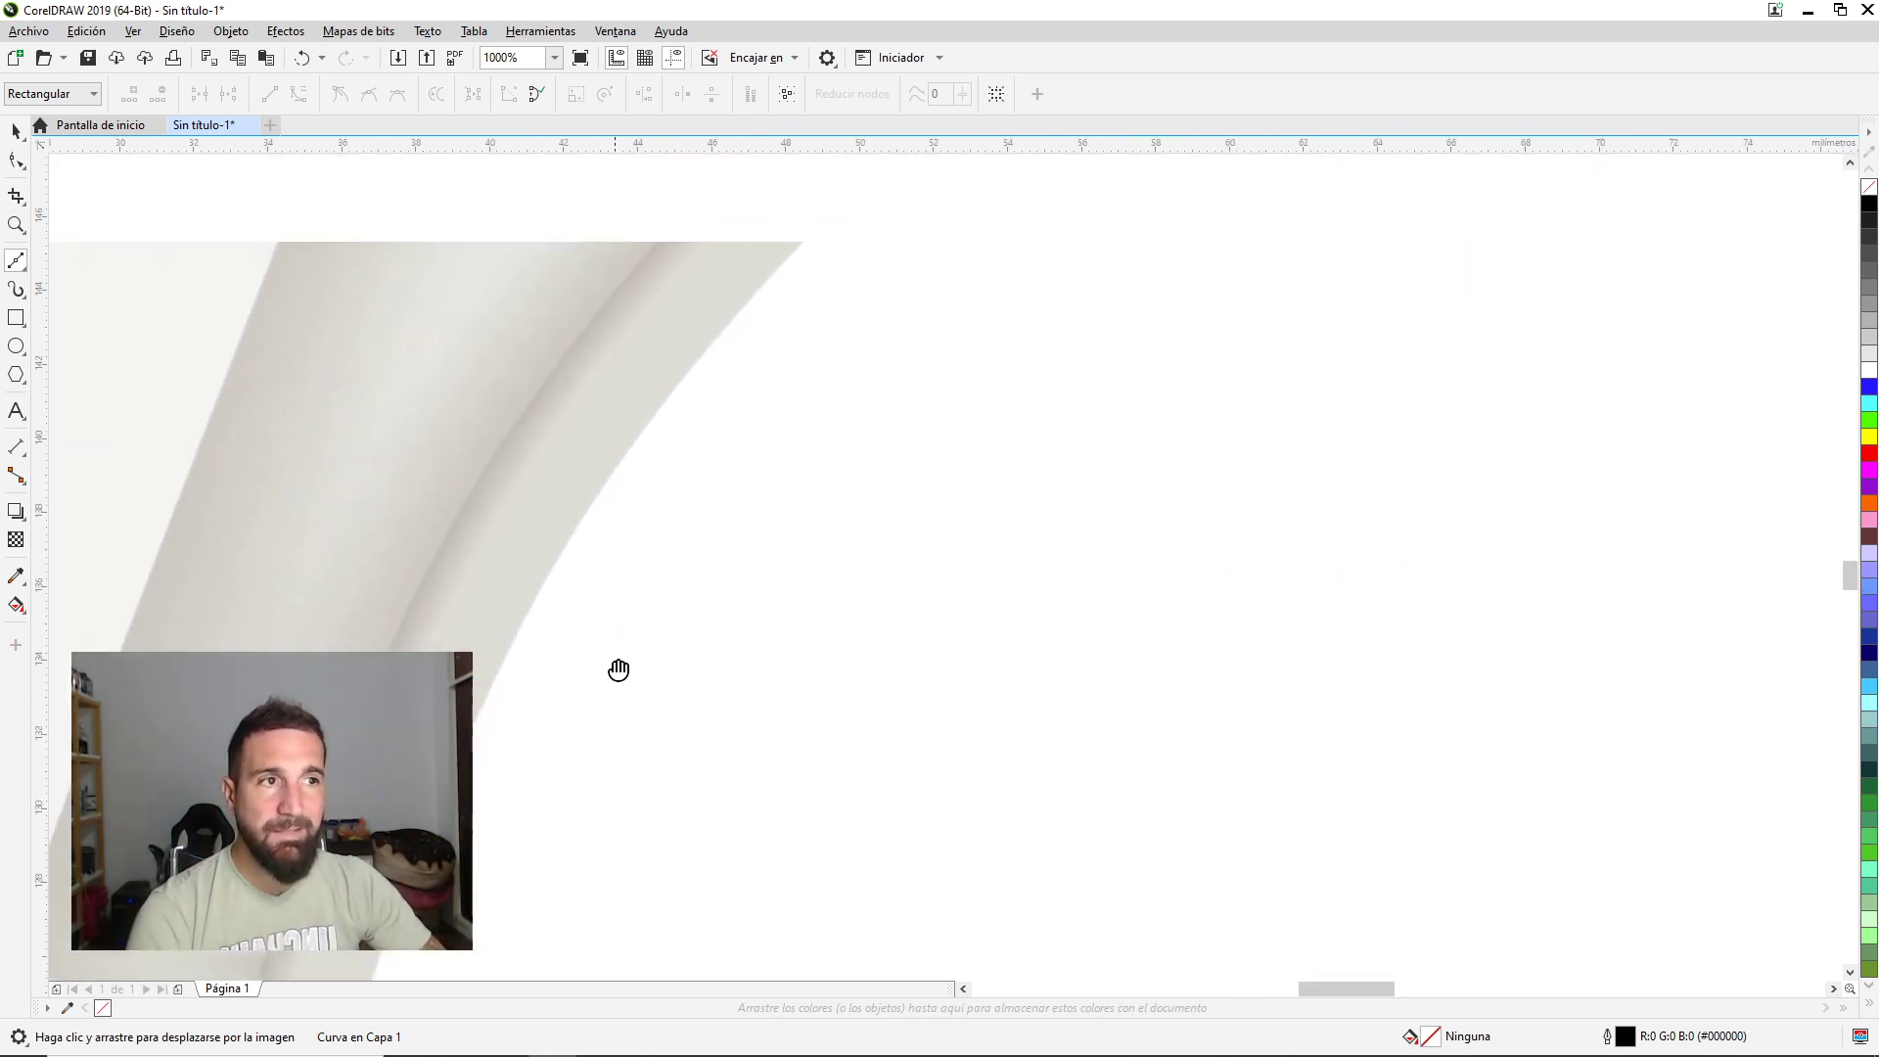
left_click_drag(619, 669, 1116, 575)
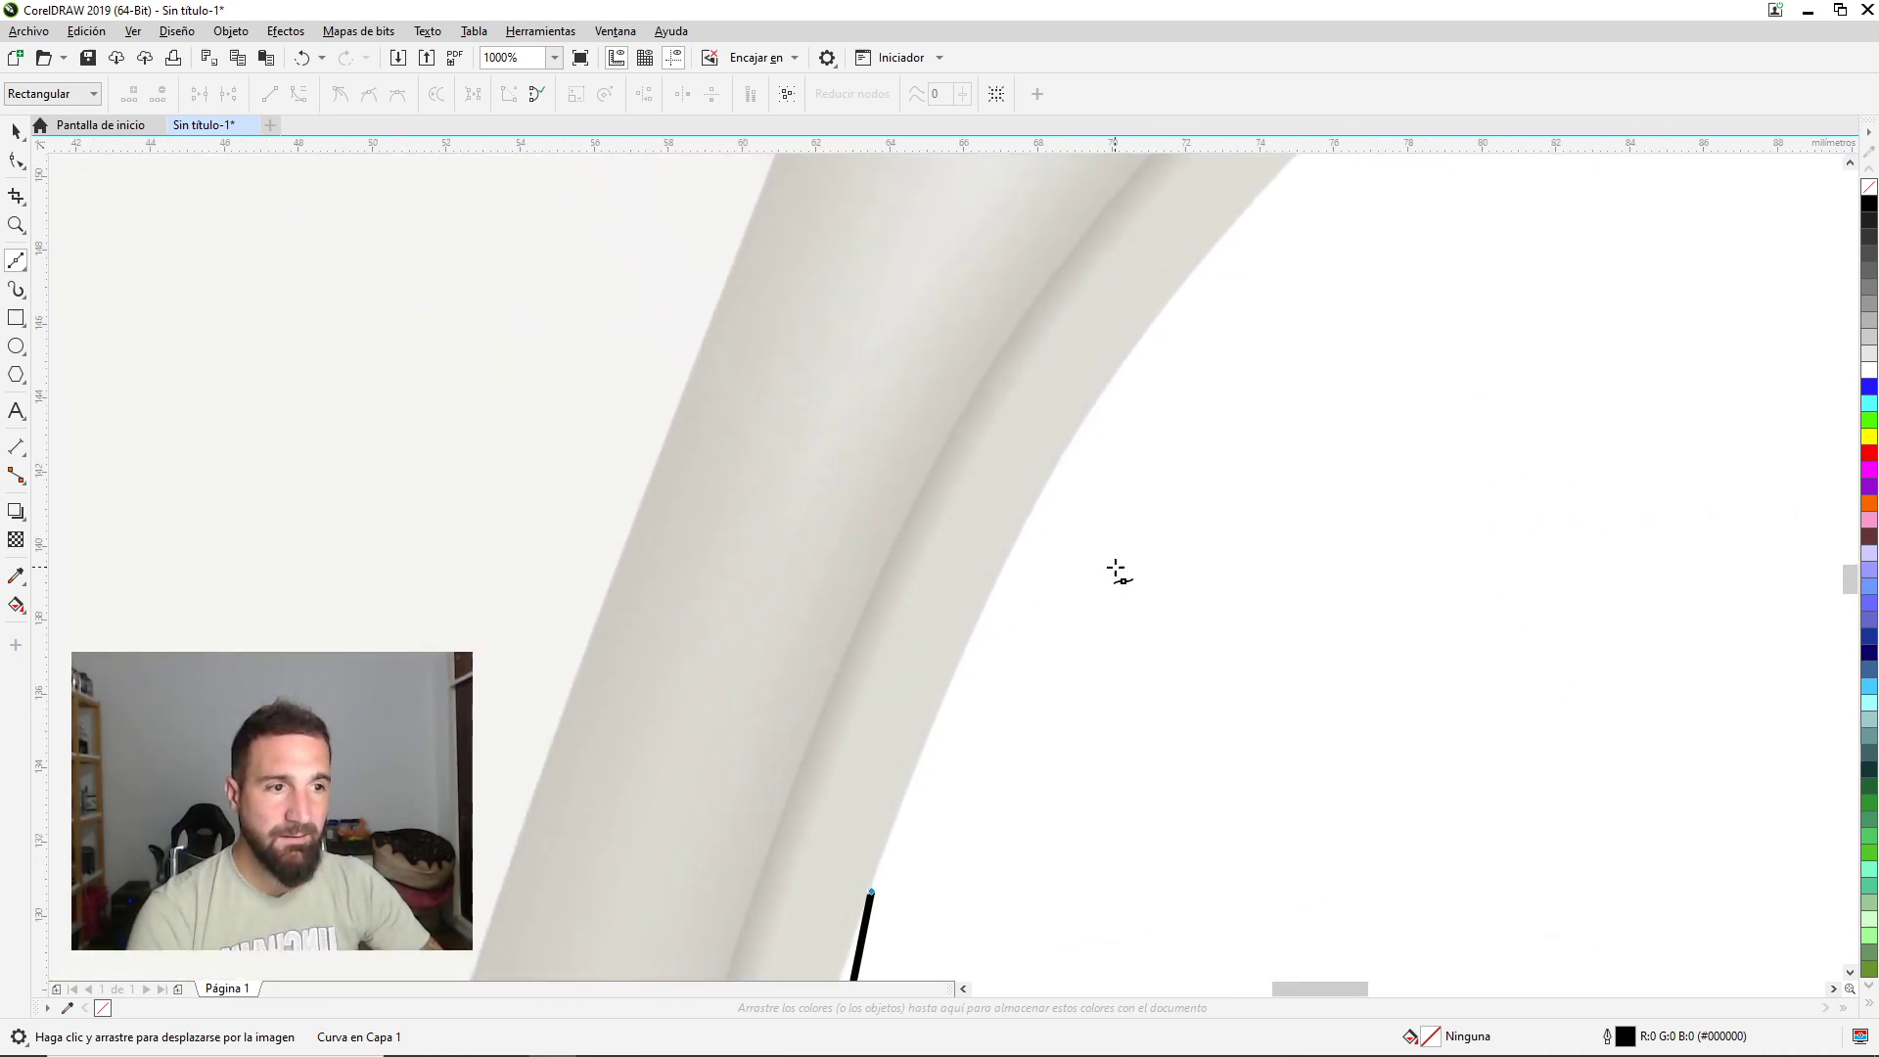
scroll(1116, 575, "down", 2)
left_click(1155, 421)
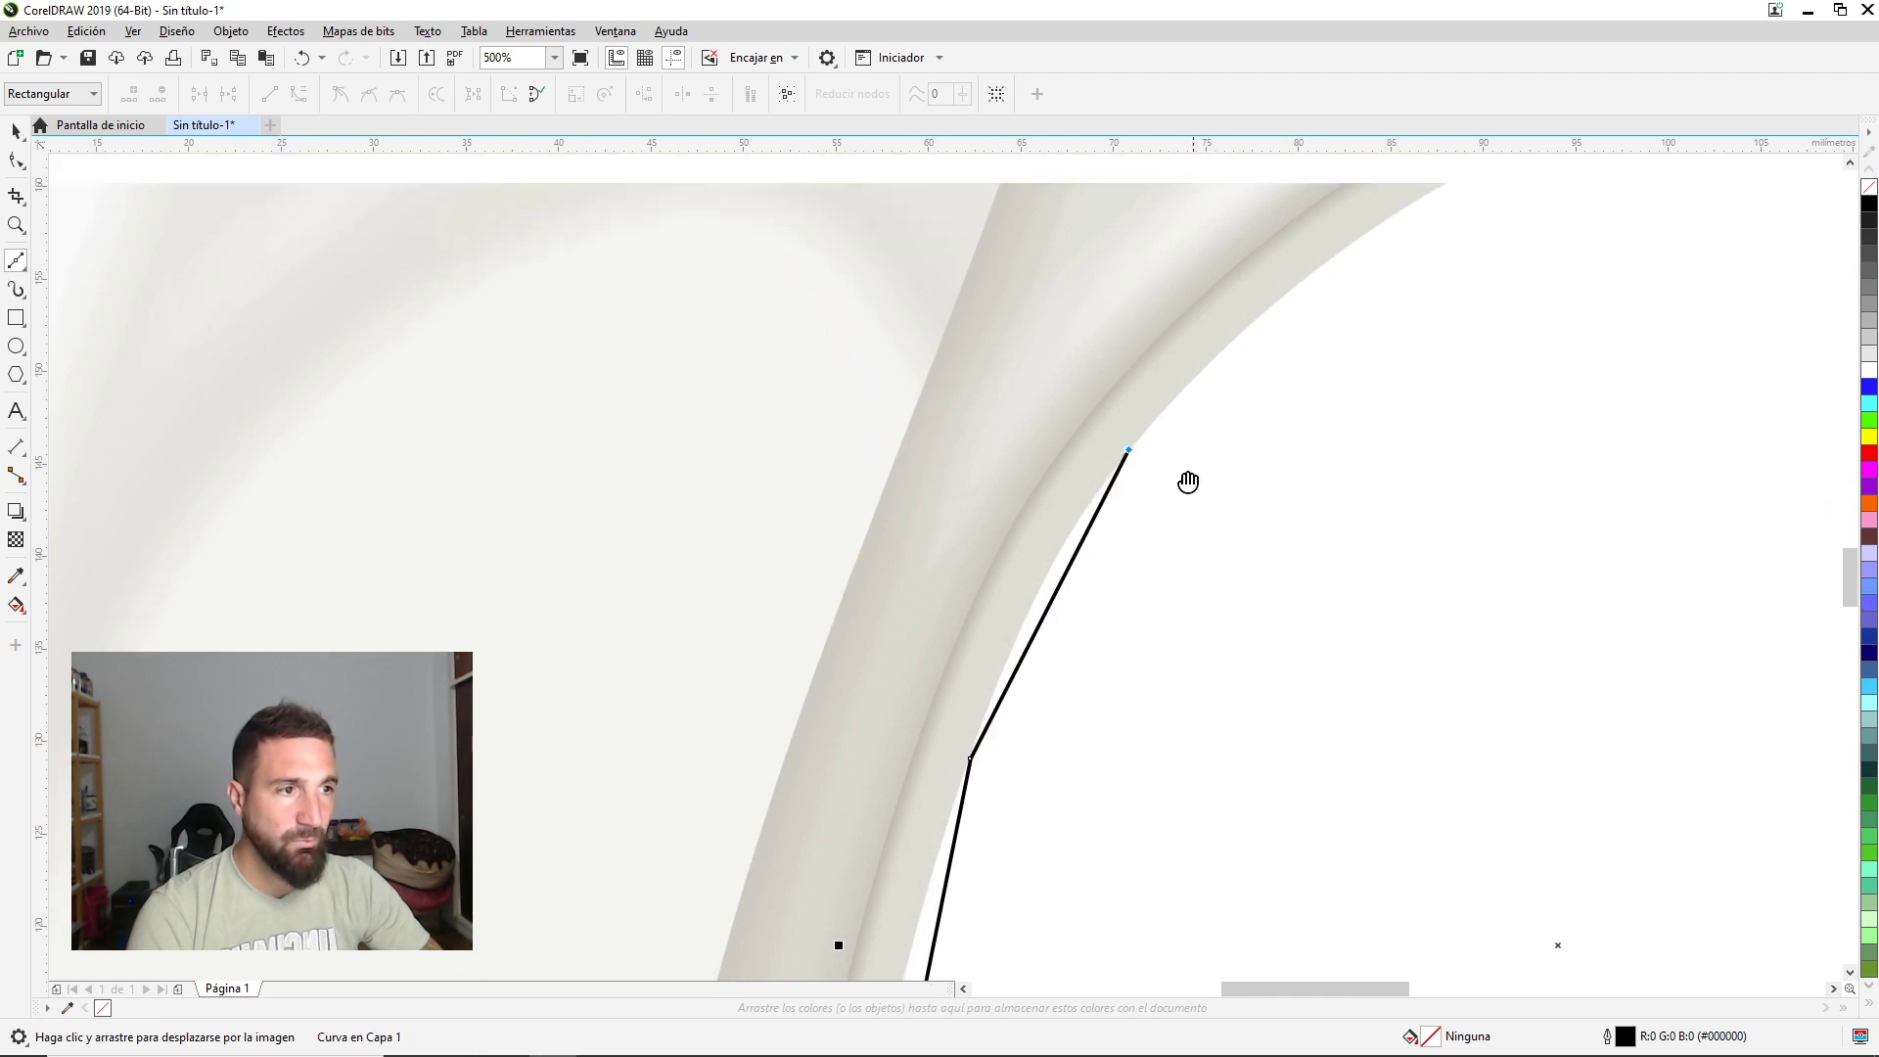
left_click_drag(1212, 453, 869, 693)
key("ctrl+z")
left_click(1211, 390)
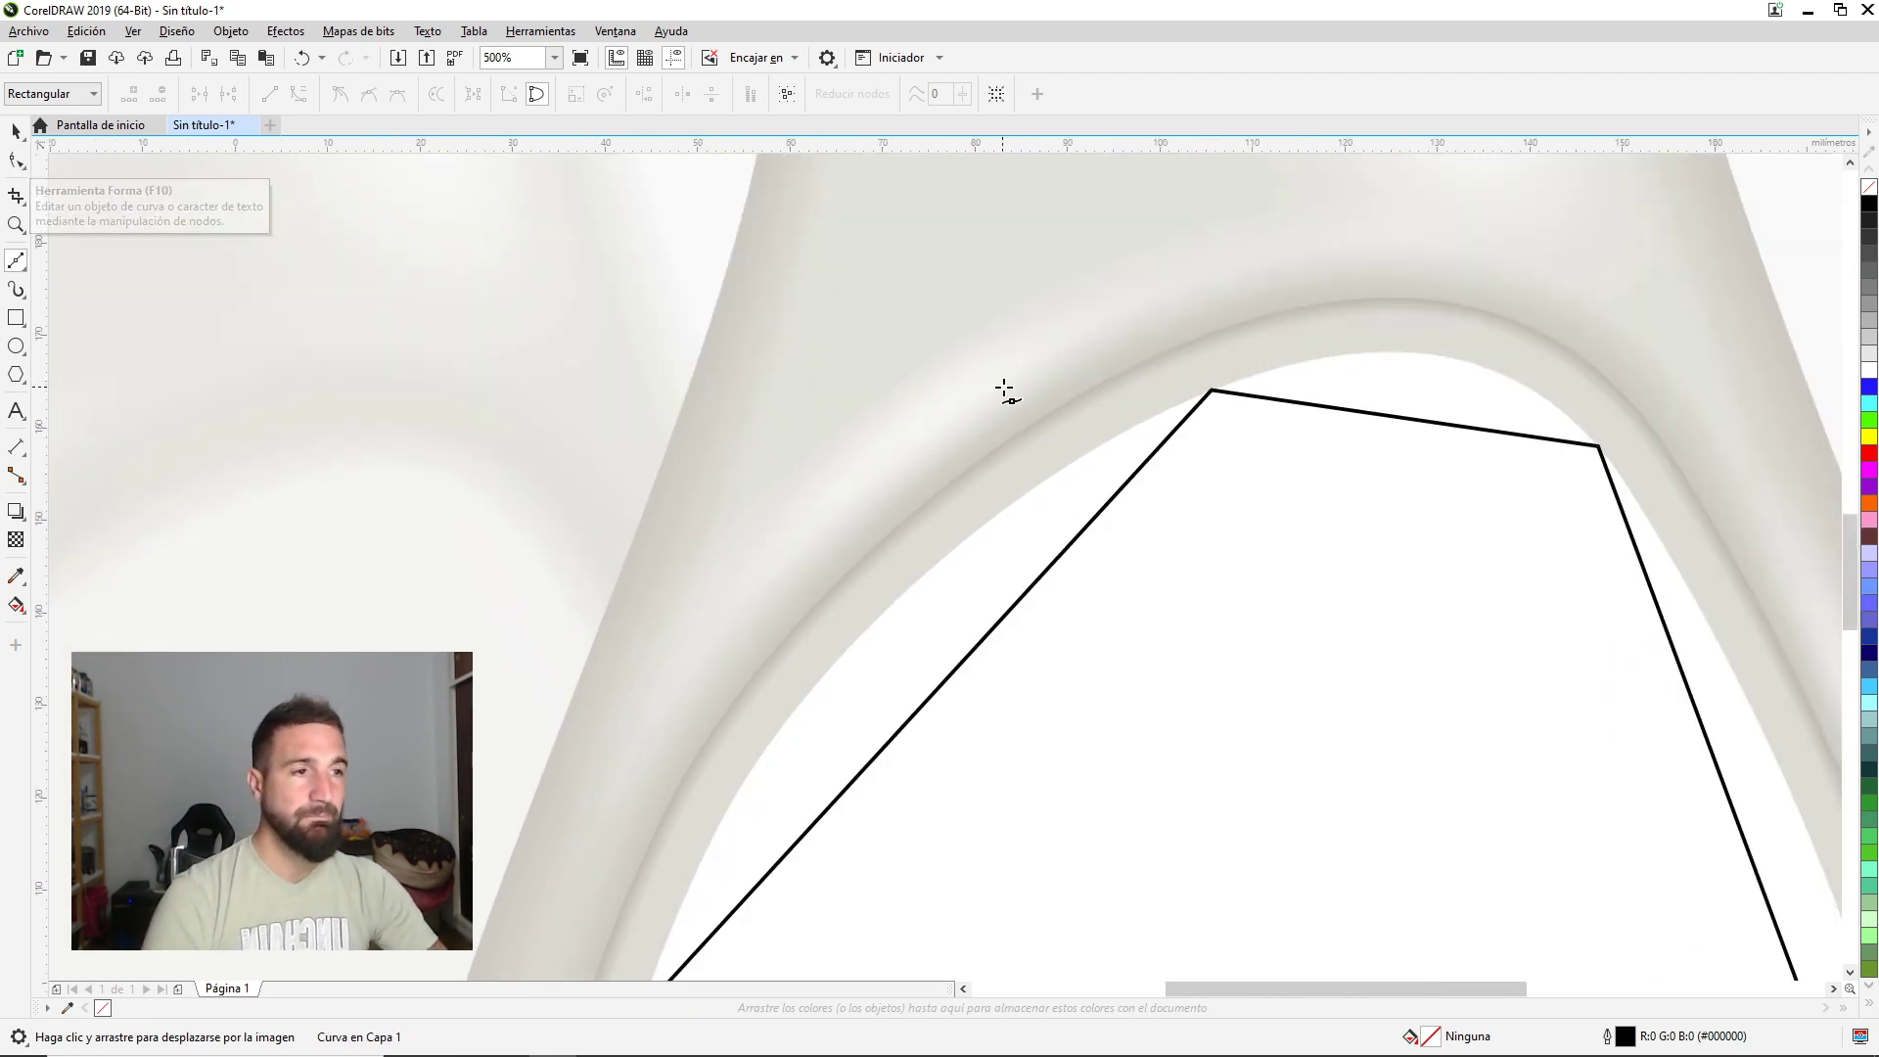
scroll(1006, 387, "down", 4)
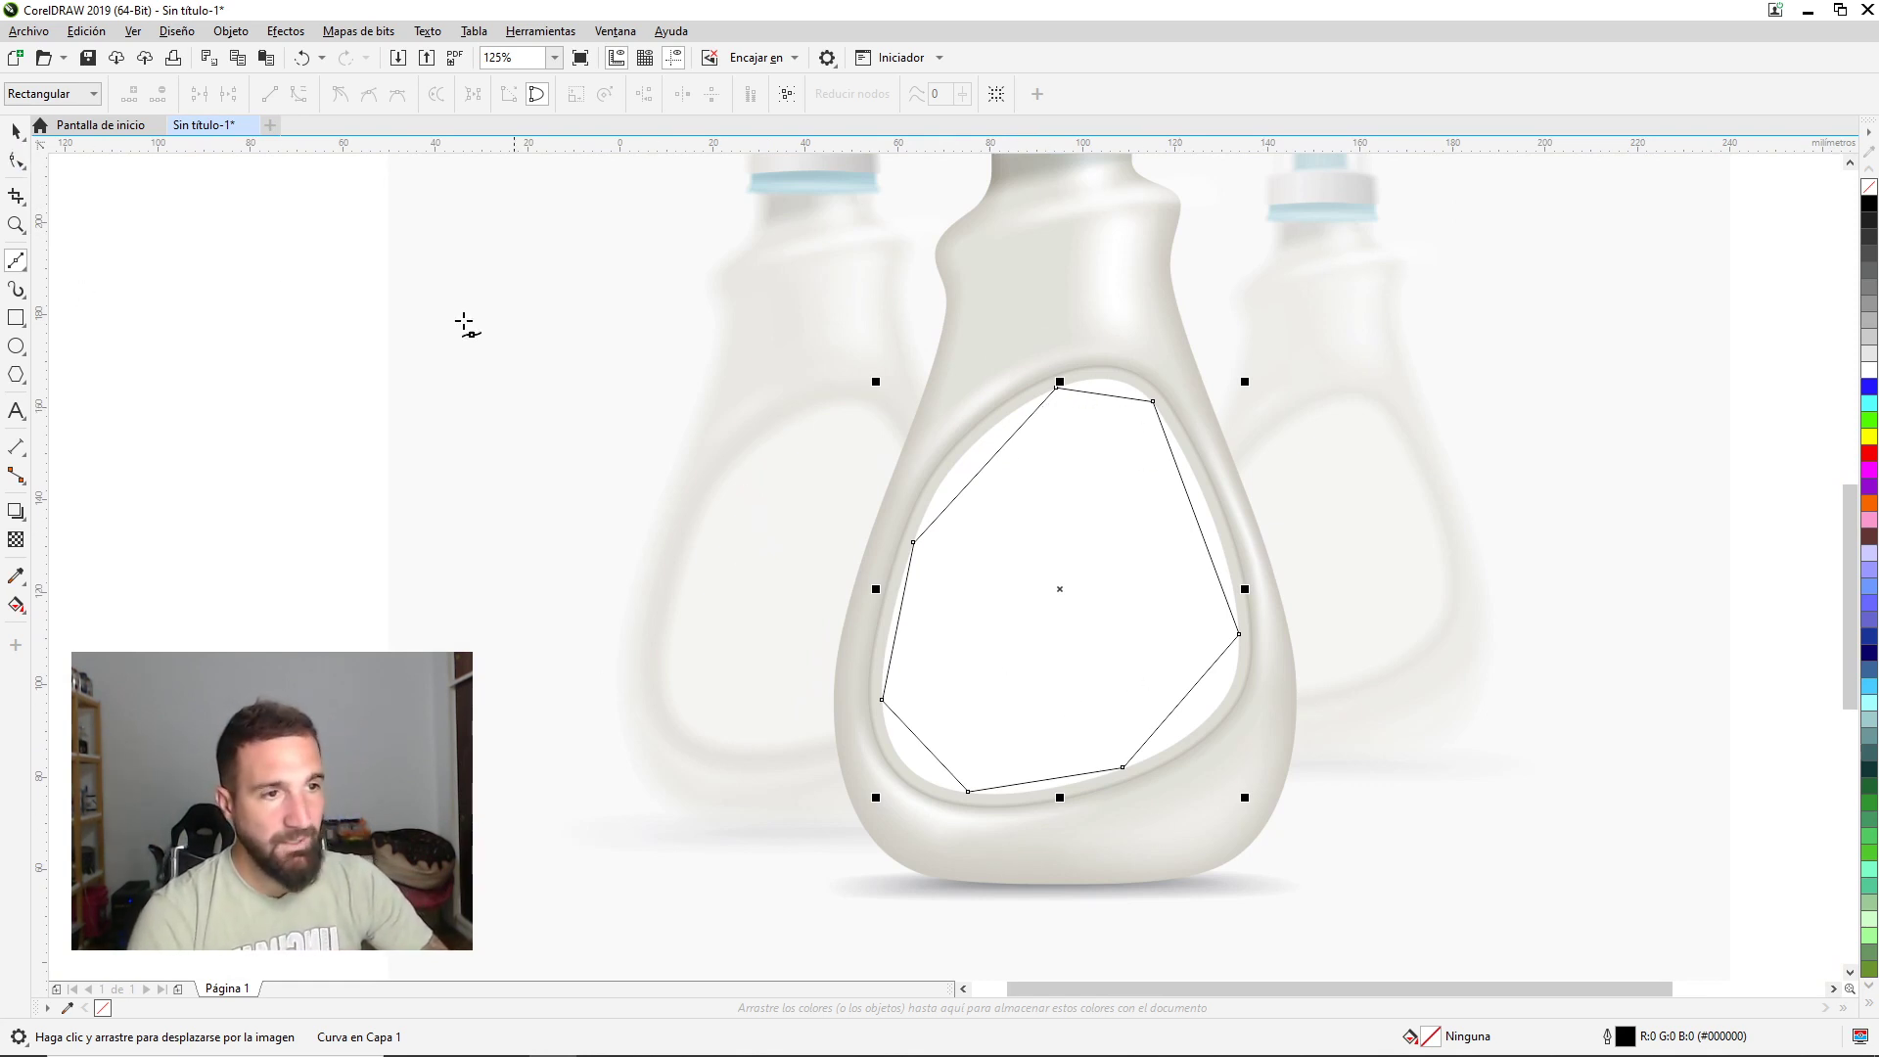
left_click(16, 162)
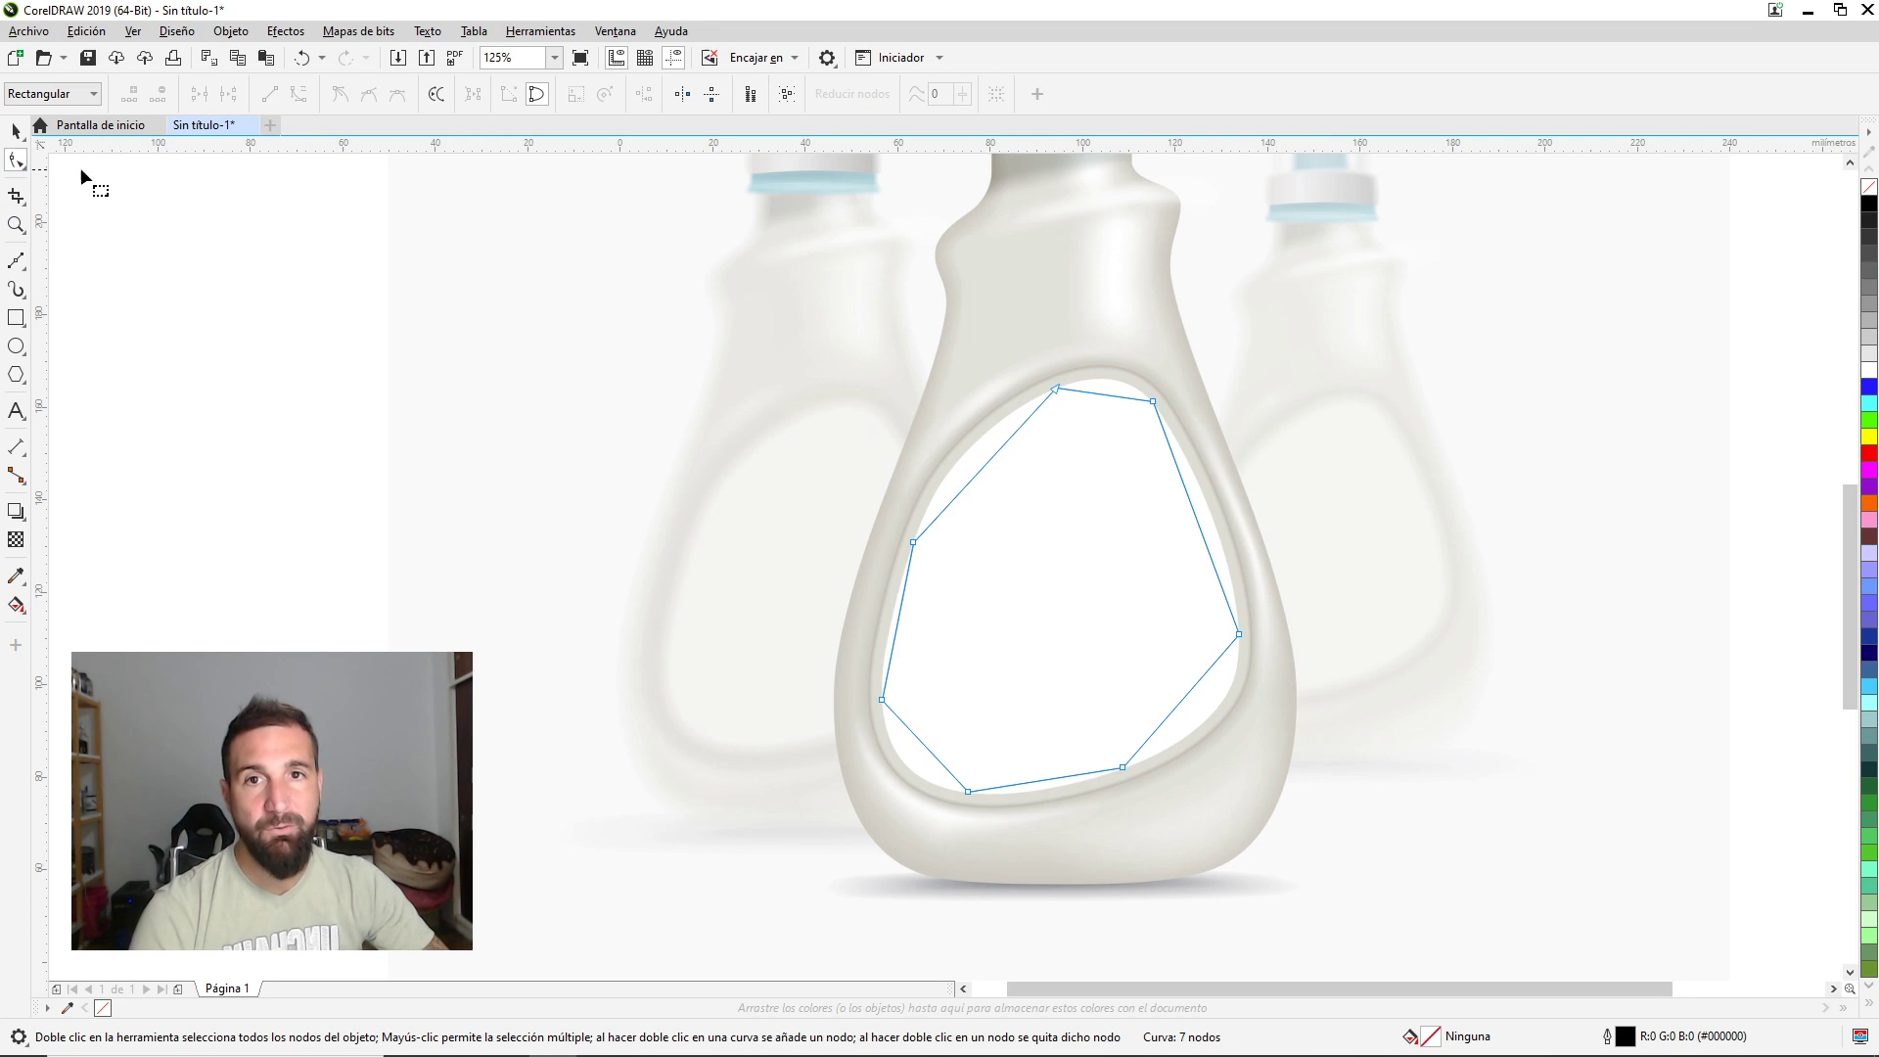
Convert the outline to curves and bend its top, right and bottom segments to the window.
left_click(300, 95)
scroll(1119, 353, "up", 5)
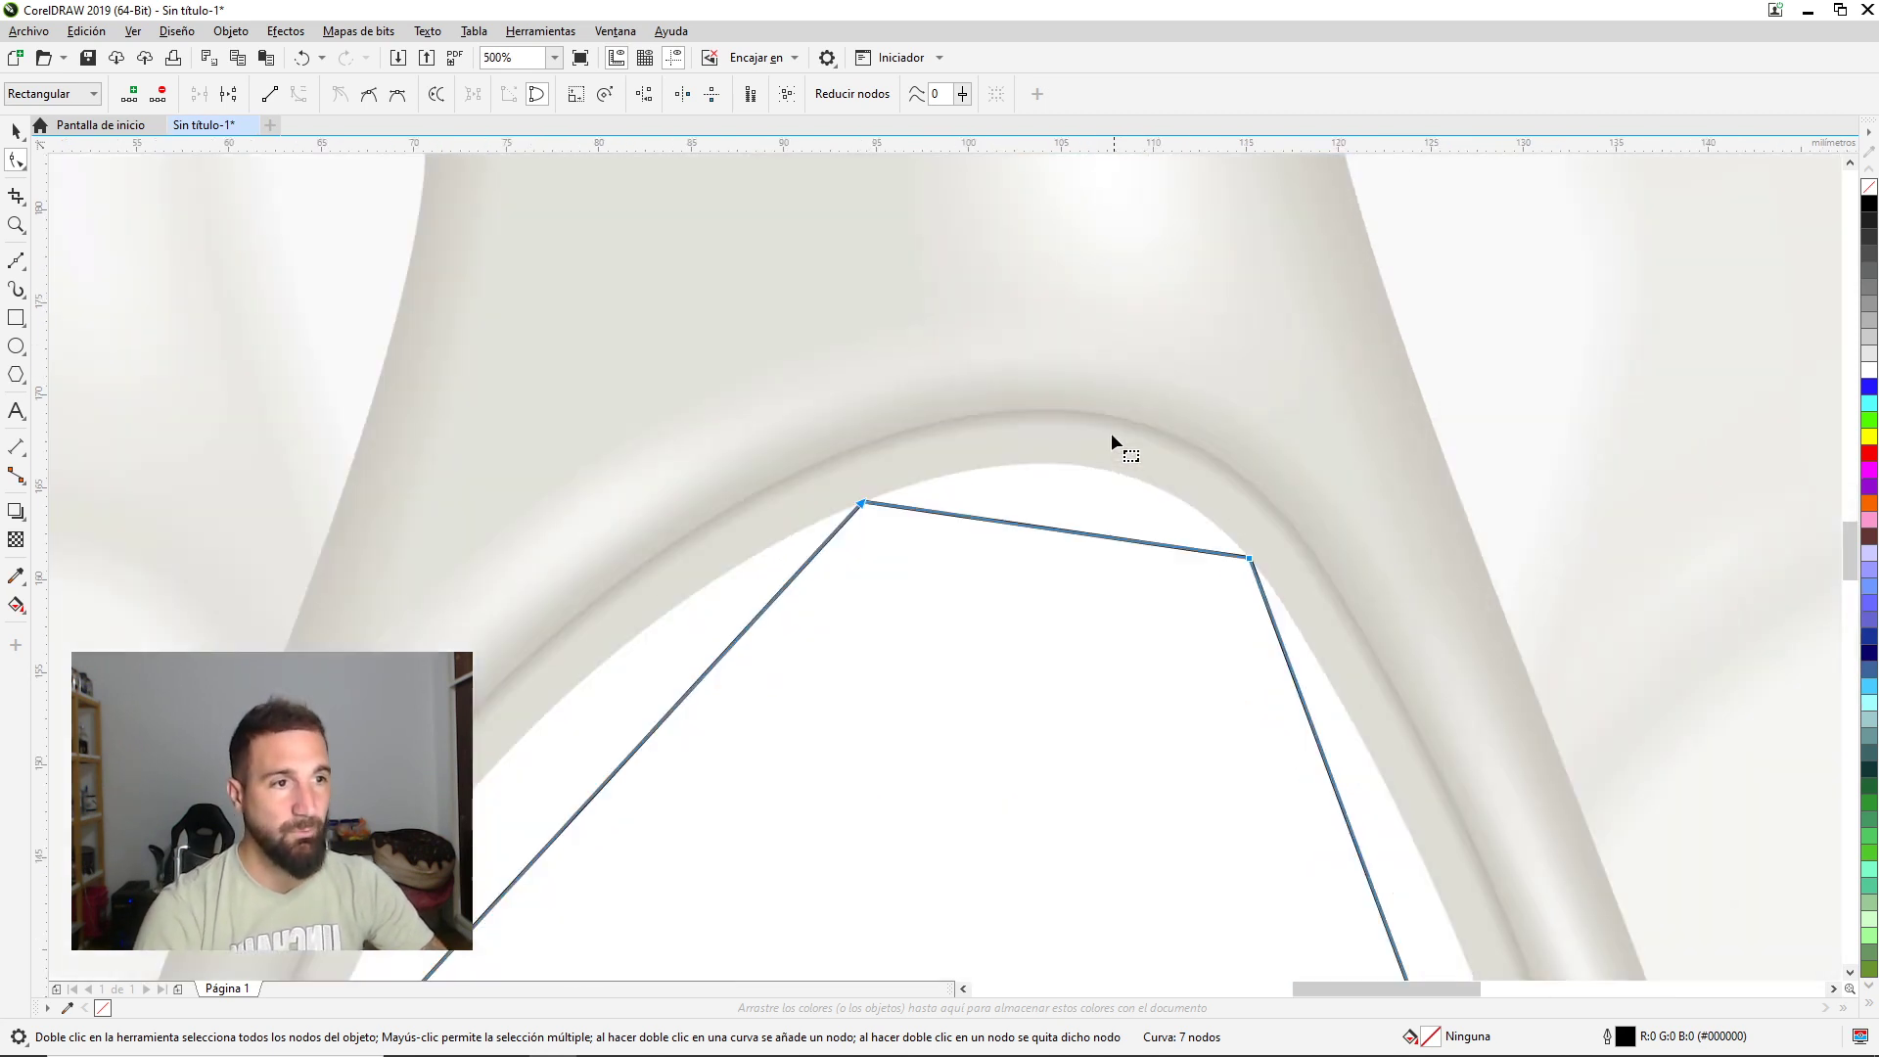
left_click_drag(1075, 534, 1087, 470)
scroll(1235, 695, "down", 4)
scroll(1235, 695, "up", 2)
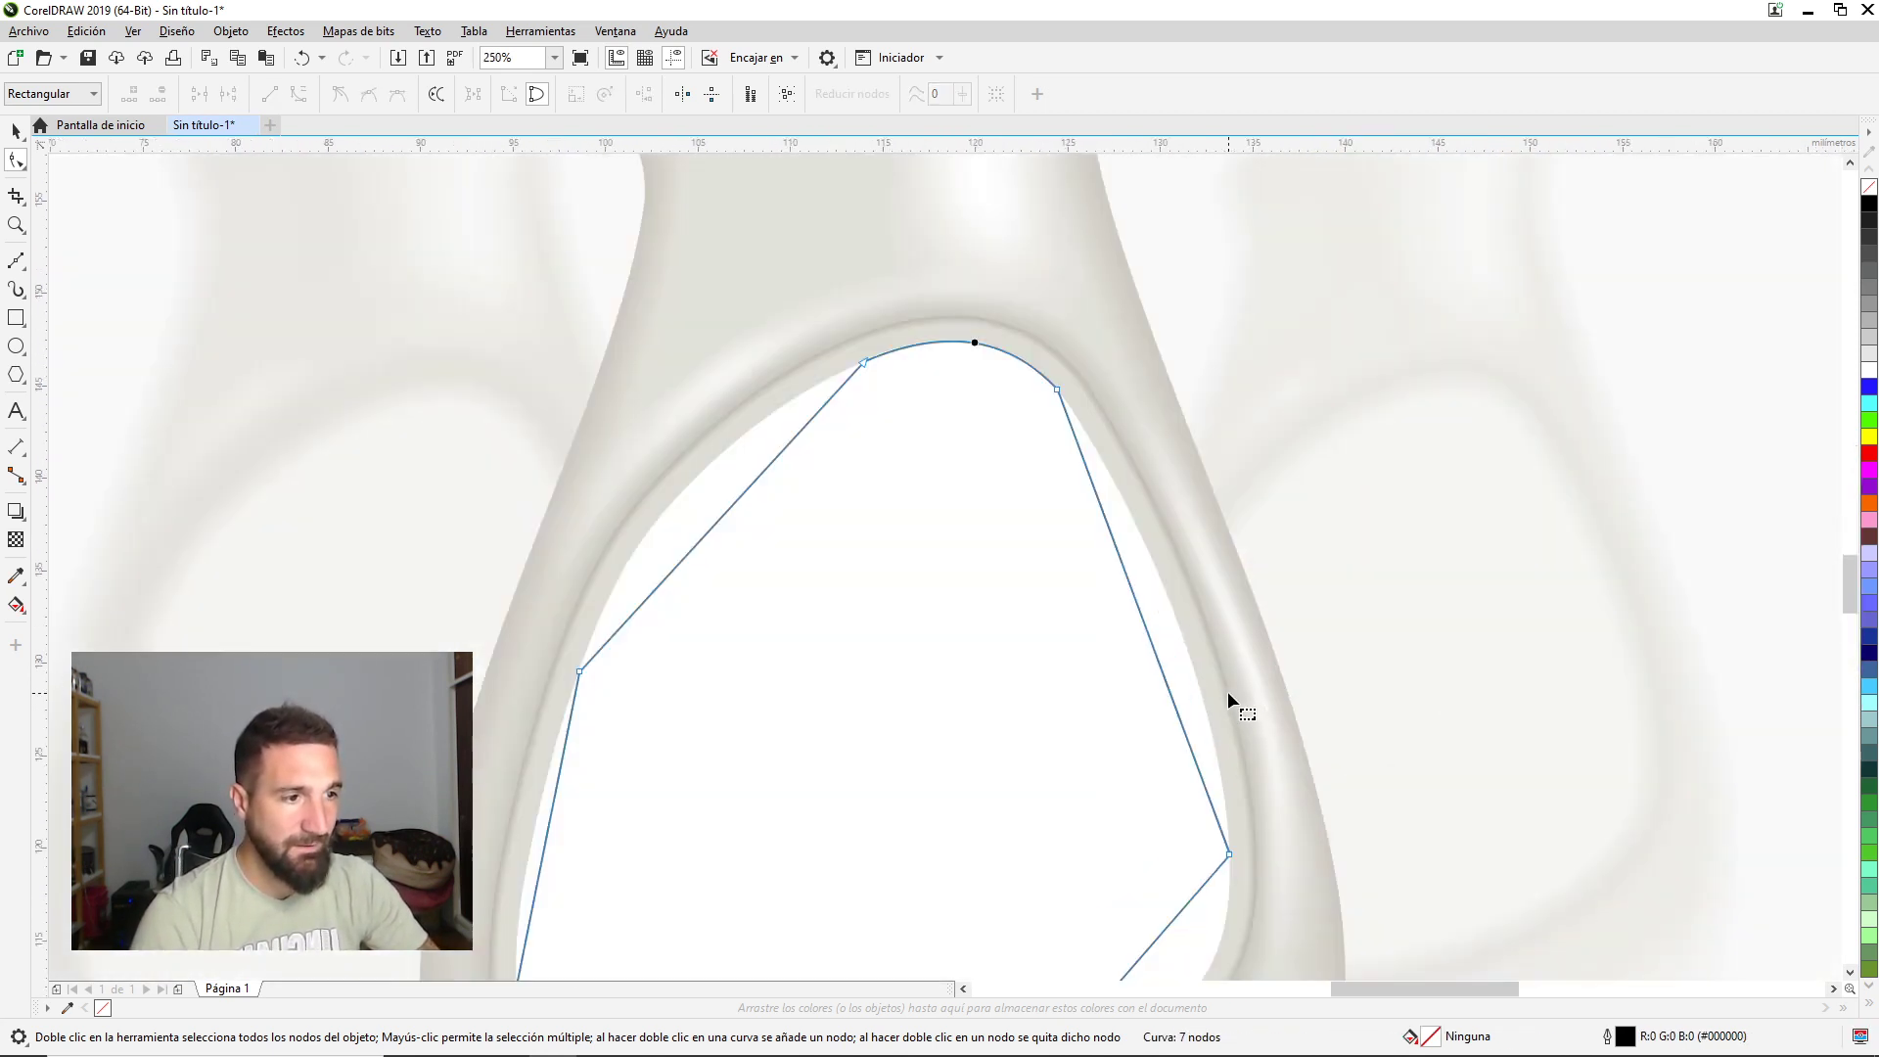
scroll(1227, 691, "up", 2)
left_click_drag(1057, 556, 1117, 521)
scroll(1070, 462, "down", 4)
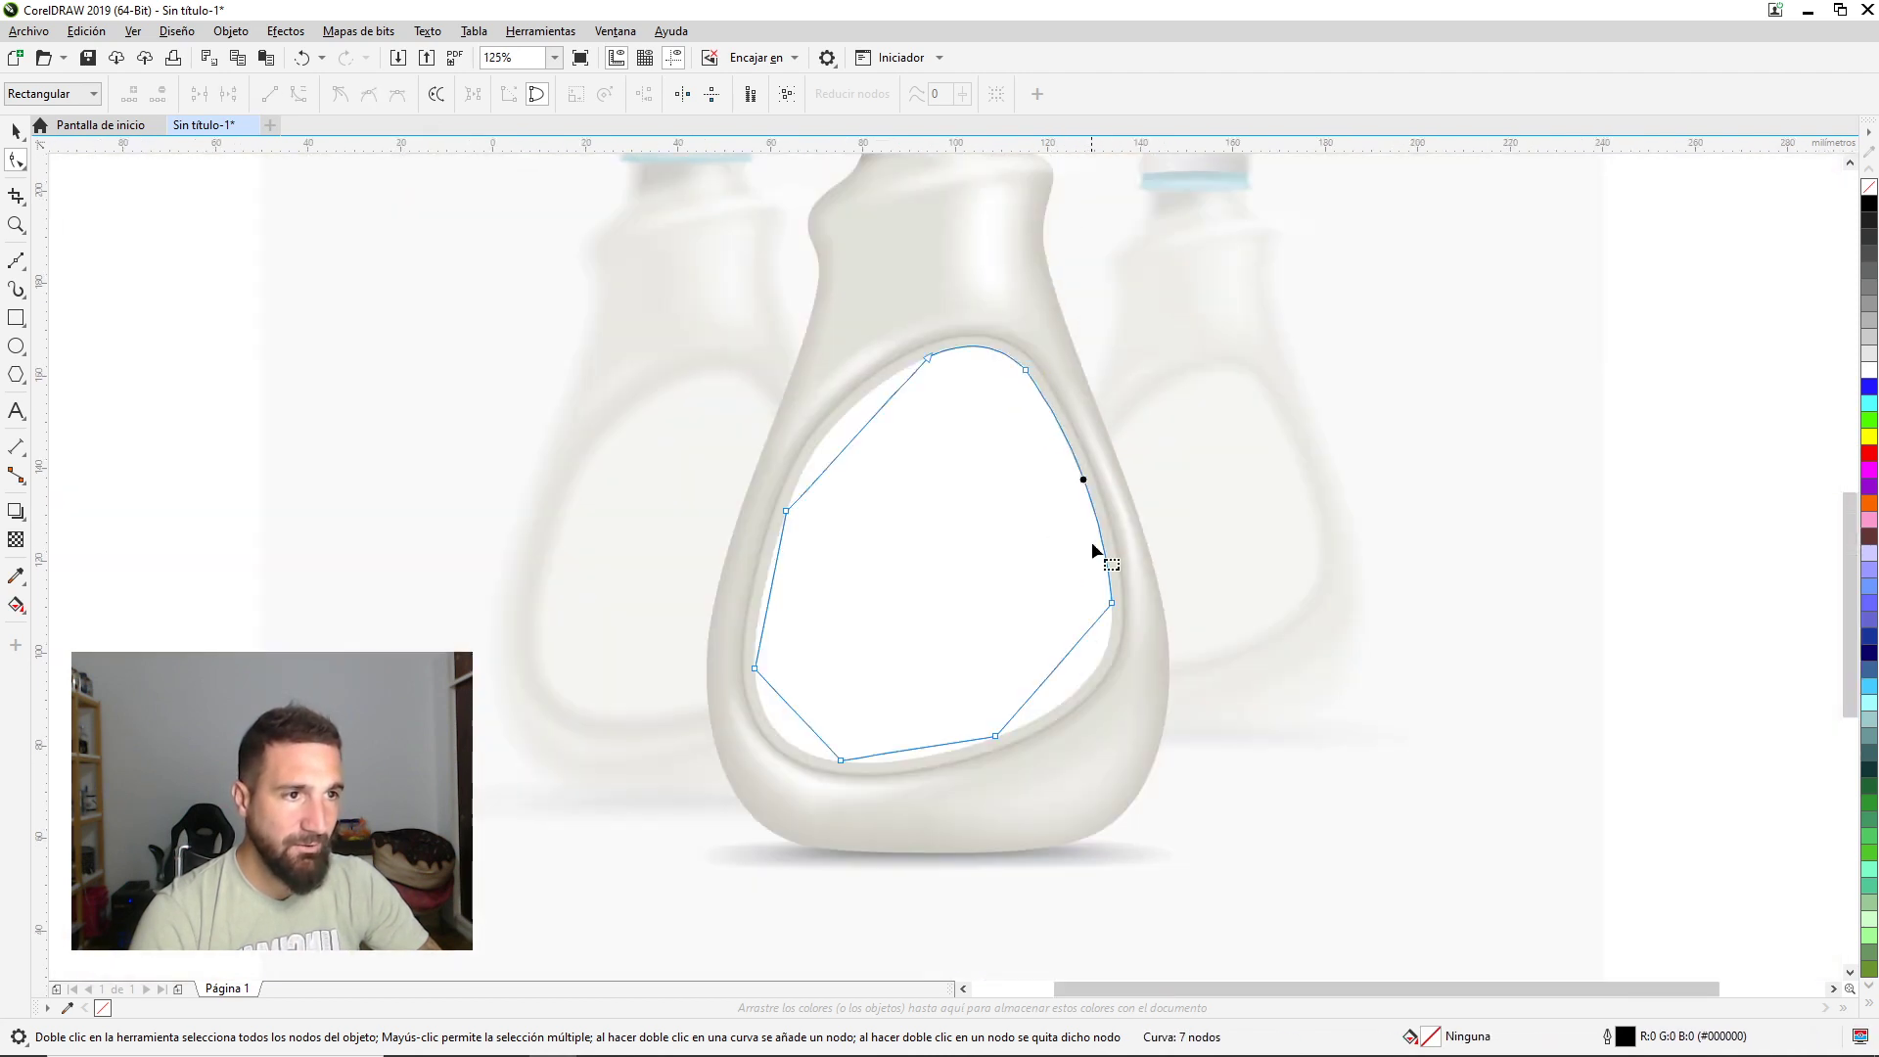
scroll(1090, 542, "up", 3)
left_click_drag(1000, 513, 1117, 573)
scroll(925, 672, "down", 3)
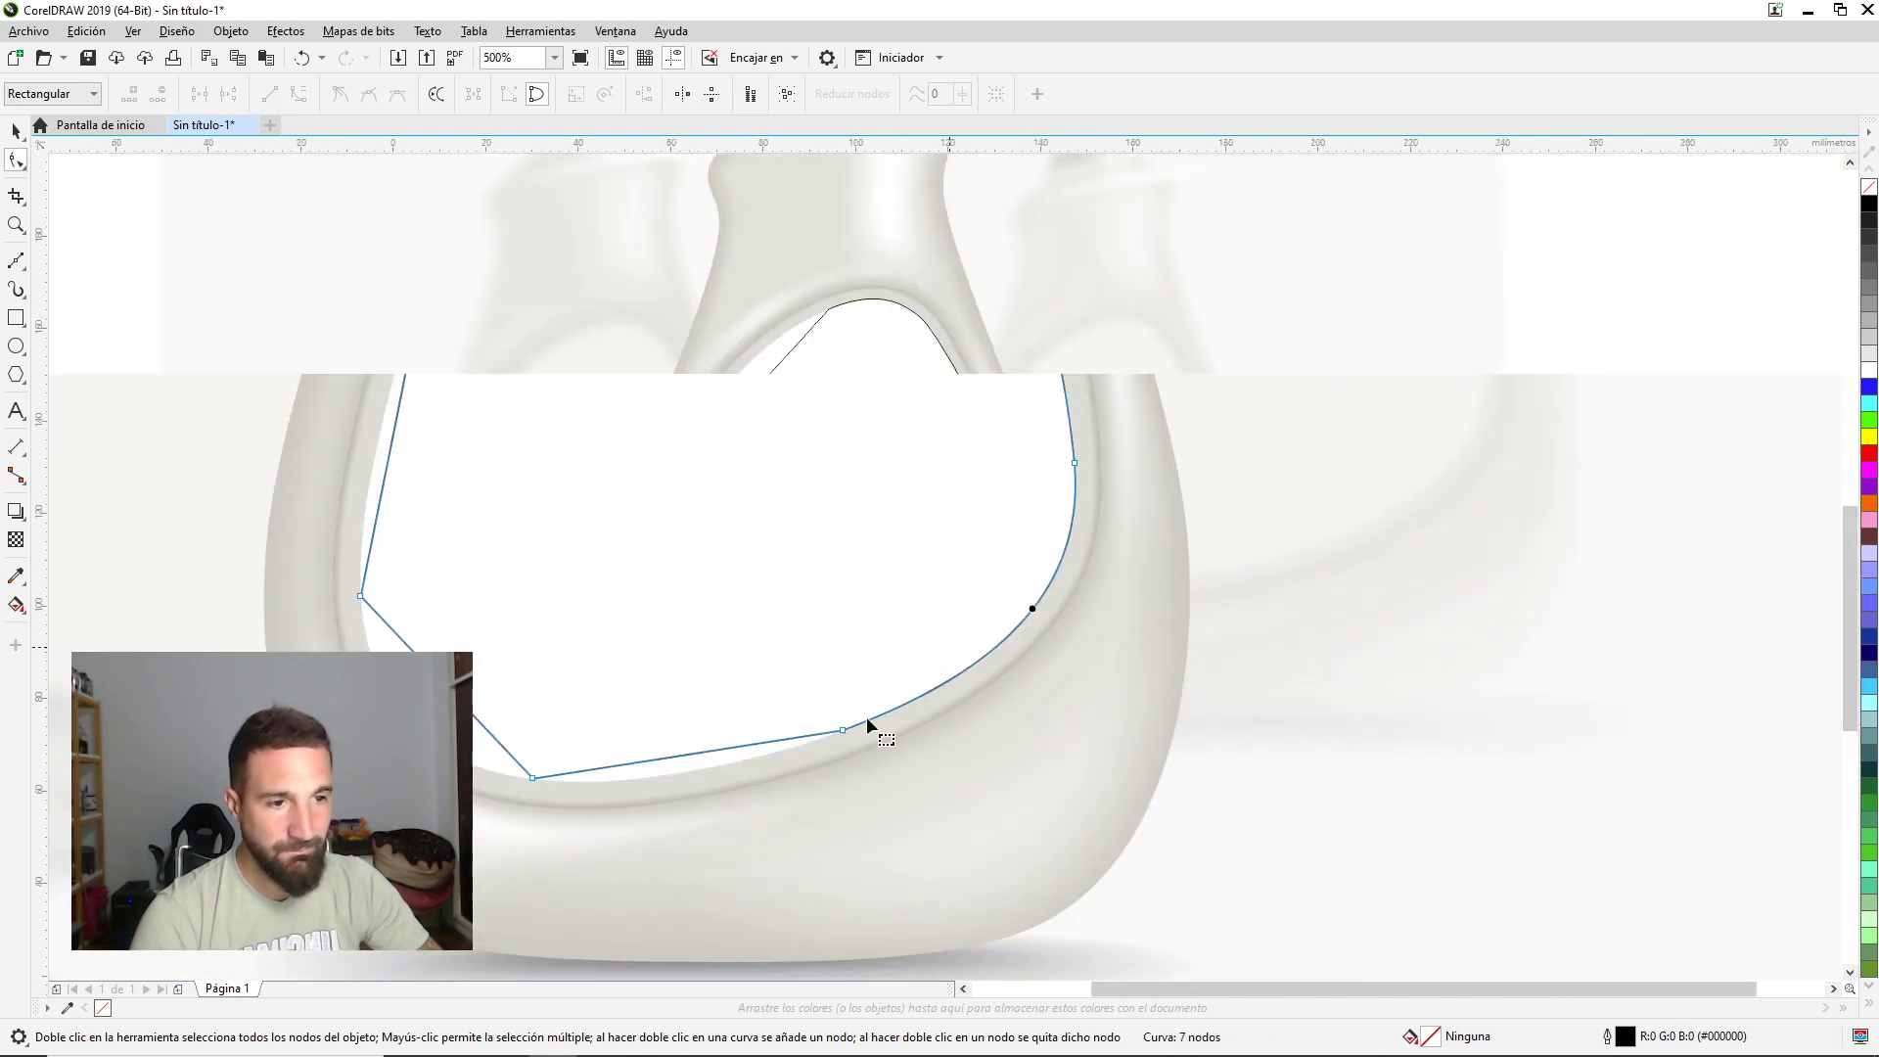
scroll(938, 634, "up", 3)
left_click_drag(948, 642, 948, 684)
Curve the lower-left and left segments along the window edge.
mouse_move(722, 659)
left_mouse_down()
mouse_move(1185, 440)
mouse_move(1066, 489)
mouse_move(1081, 497)
left_mouse_up()
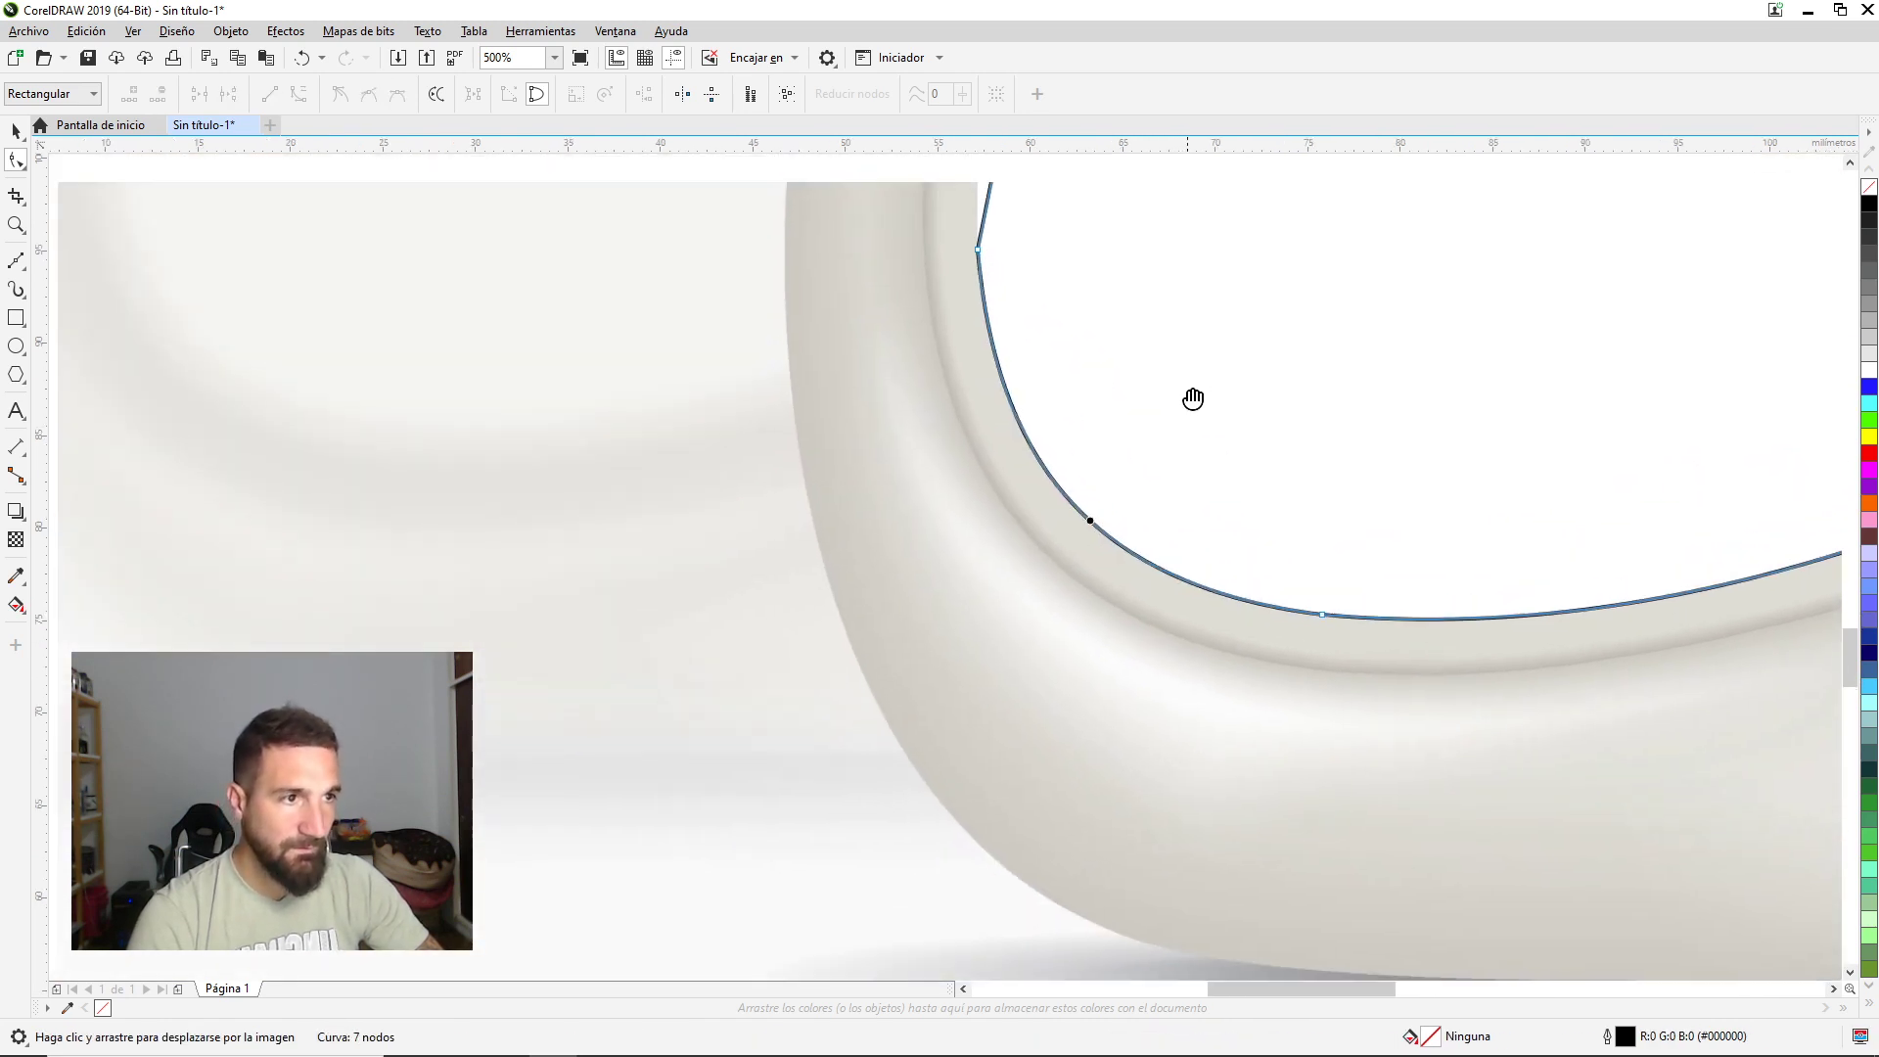
scroll(1133, 444, "down", 2)
scroll(1116, 274, "up", 2)
left_click_drag(1071, 308, 1036, 364)
scroll(1113, 423, "down", 2)
scroll(1113, 423, "down", 2)
mouse_move(1201, 227)
left_mouse_down()
mouse_move(1216, 399)
mouse_move(1125, 491)
left_mouse_up()
scroll(1126, 491, "up", 2)
left_click_drag(1145, 585, 1103, 560)
left_click(21, 138)
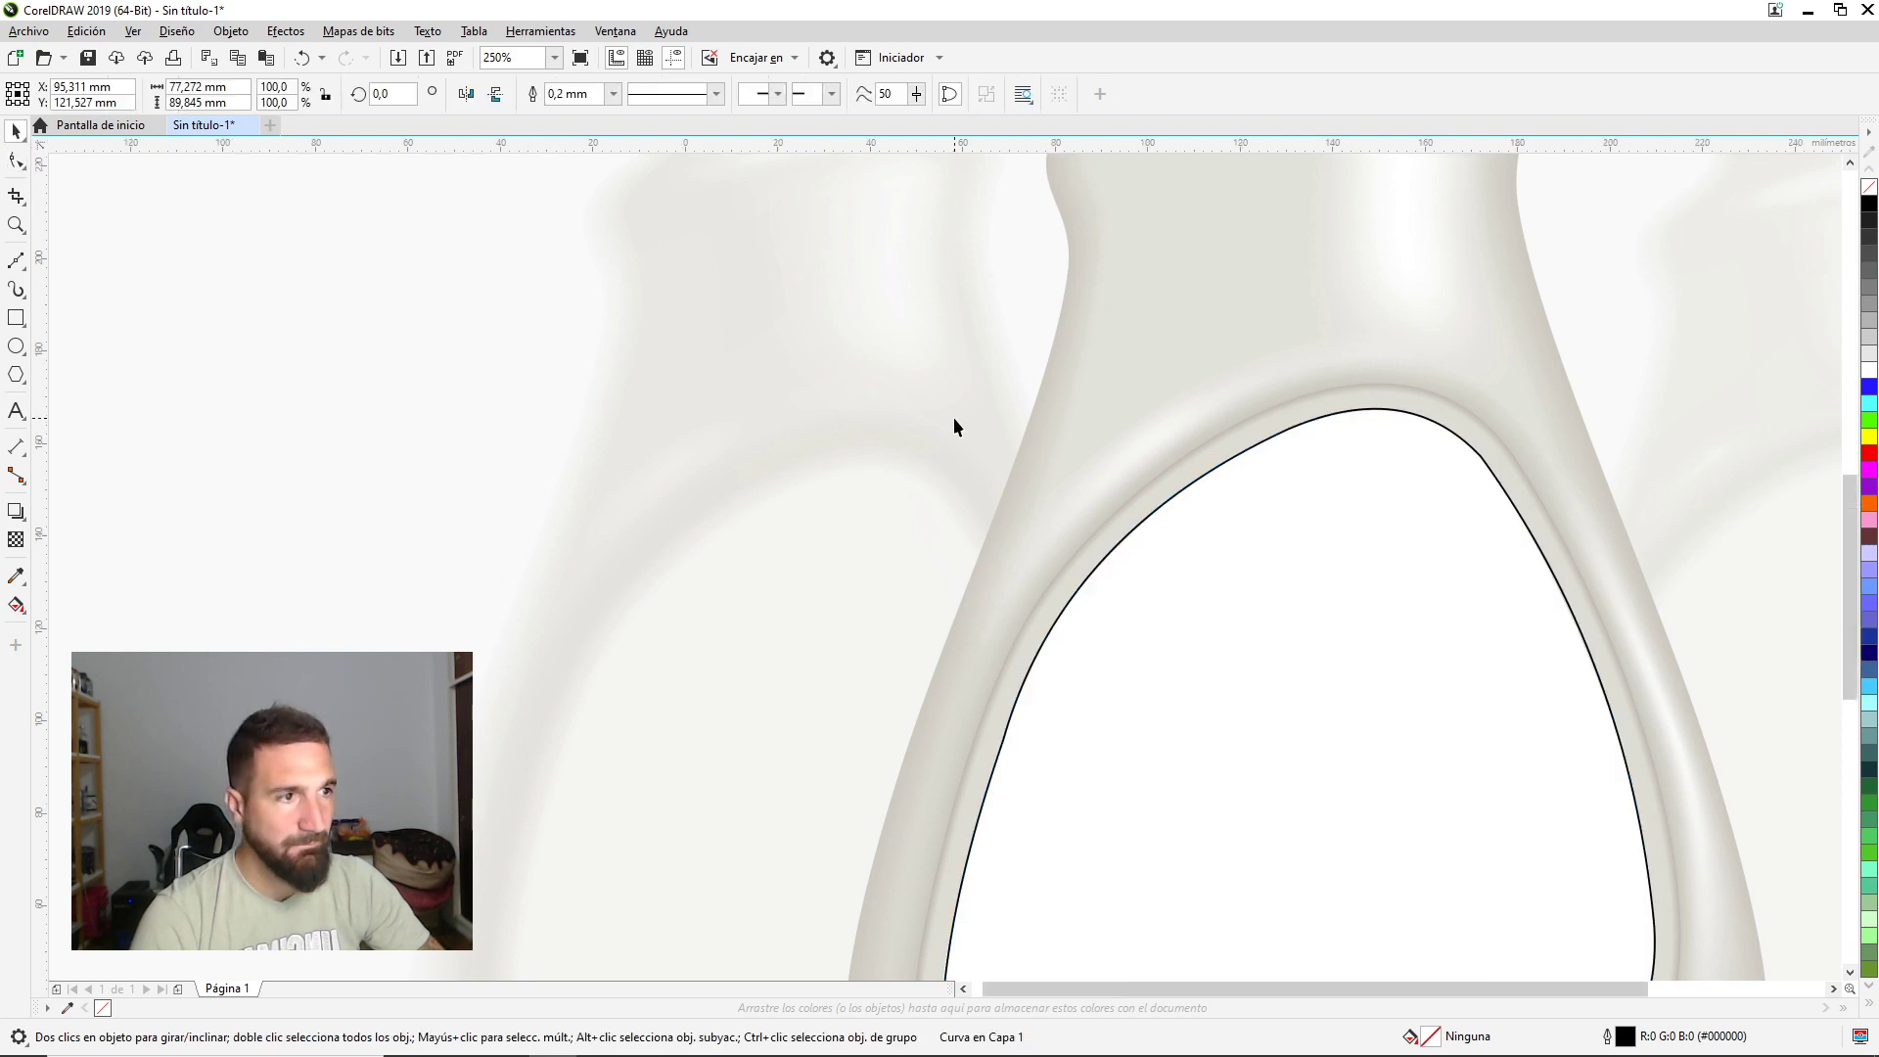
Fill the traced window shape solid red and remove its outline.
scroll(953, 417, "down", 4)
scroll(1222, 460, "up", 2)
key("Escape")
key("Tab")
left_click(1870, 352)
left_click(1870, 402)
left_click(1872, 456)
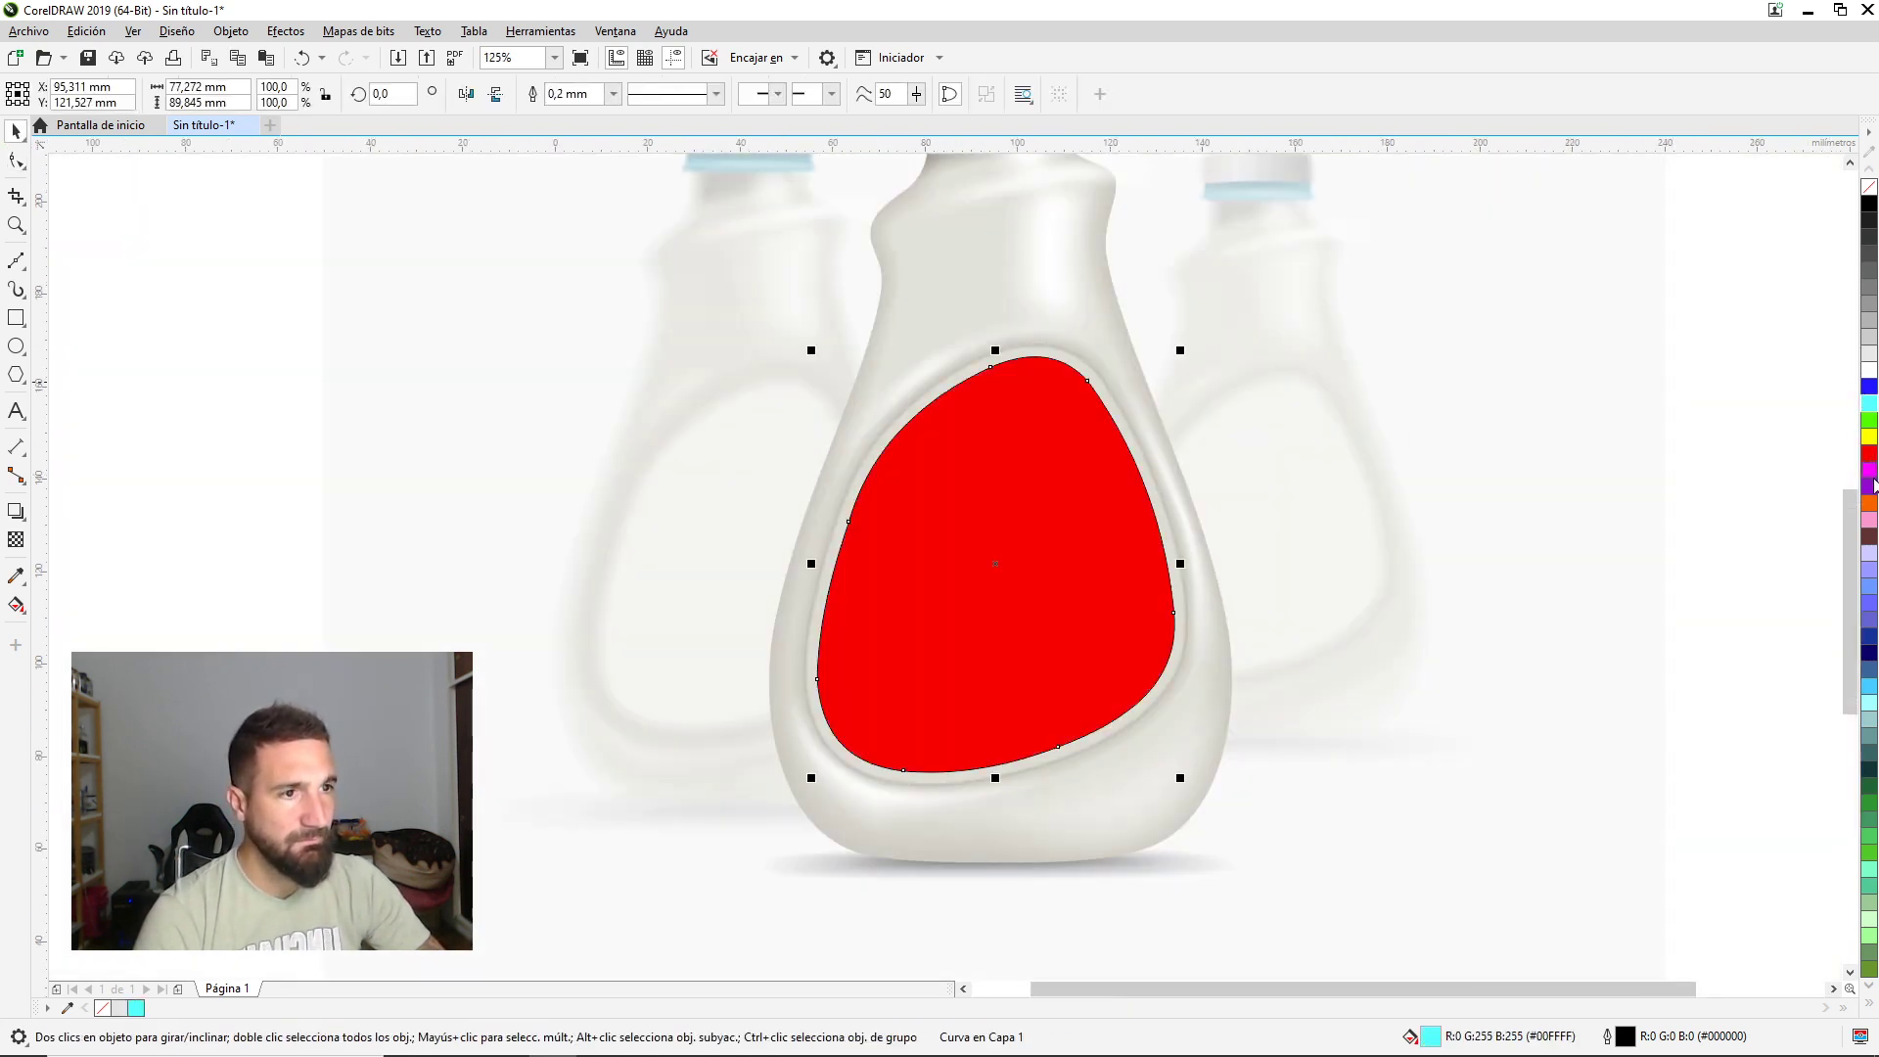
right_click(1865, 196)
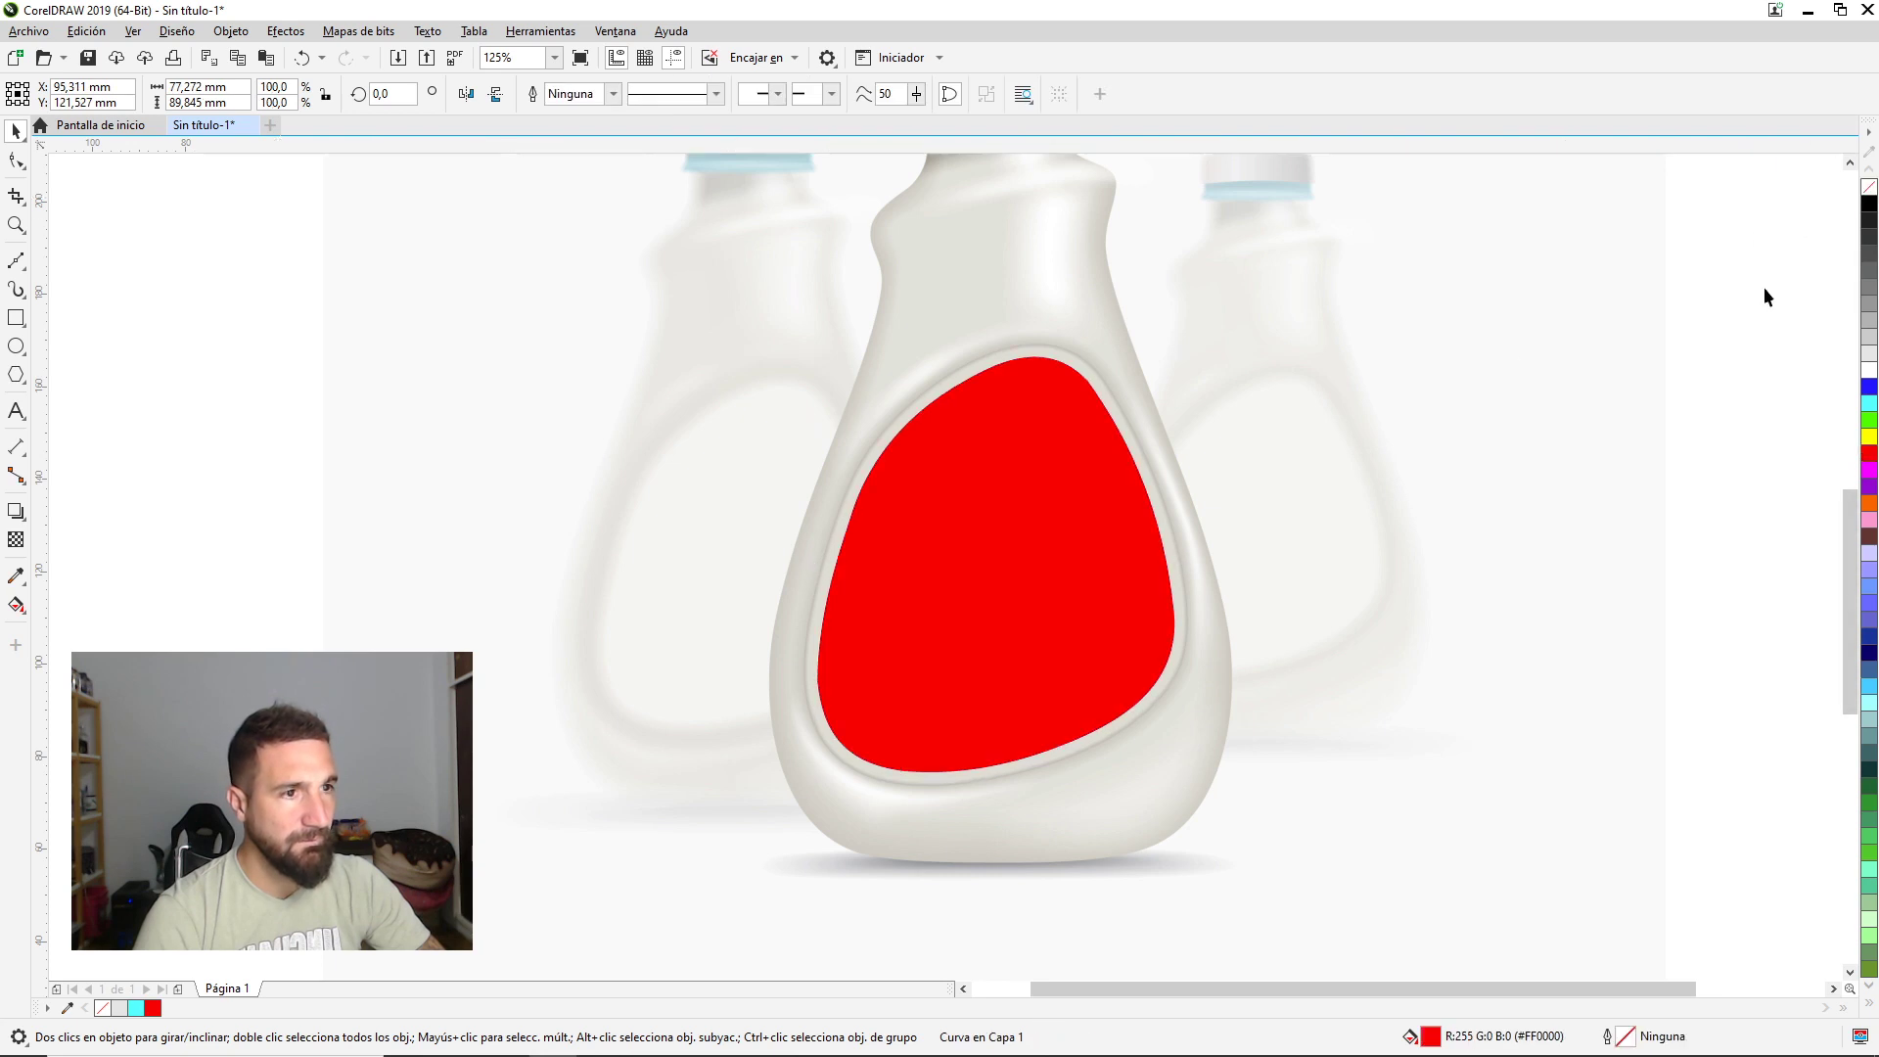
left_click(1763, 285)
Reposition the bottle photo so the red shape covers its label area.
scroll(1539, 509, "down", 2)
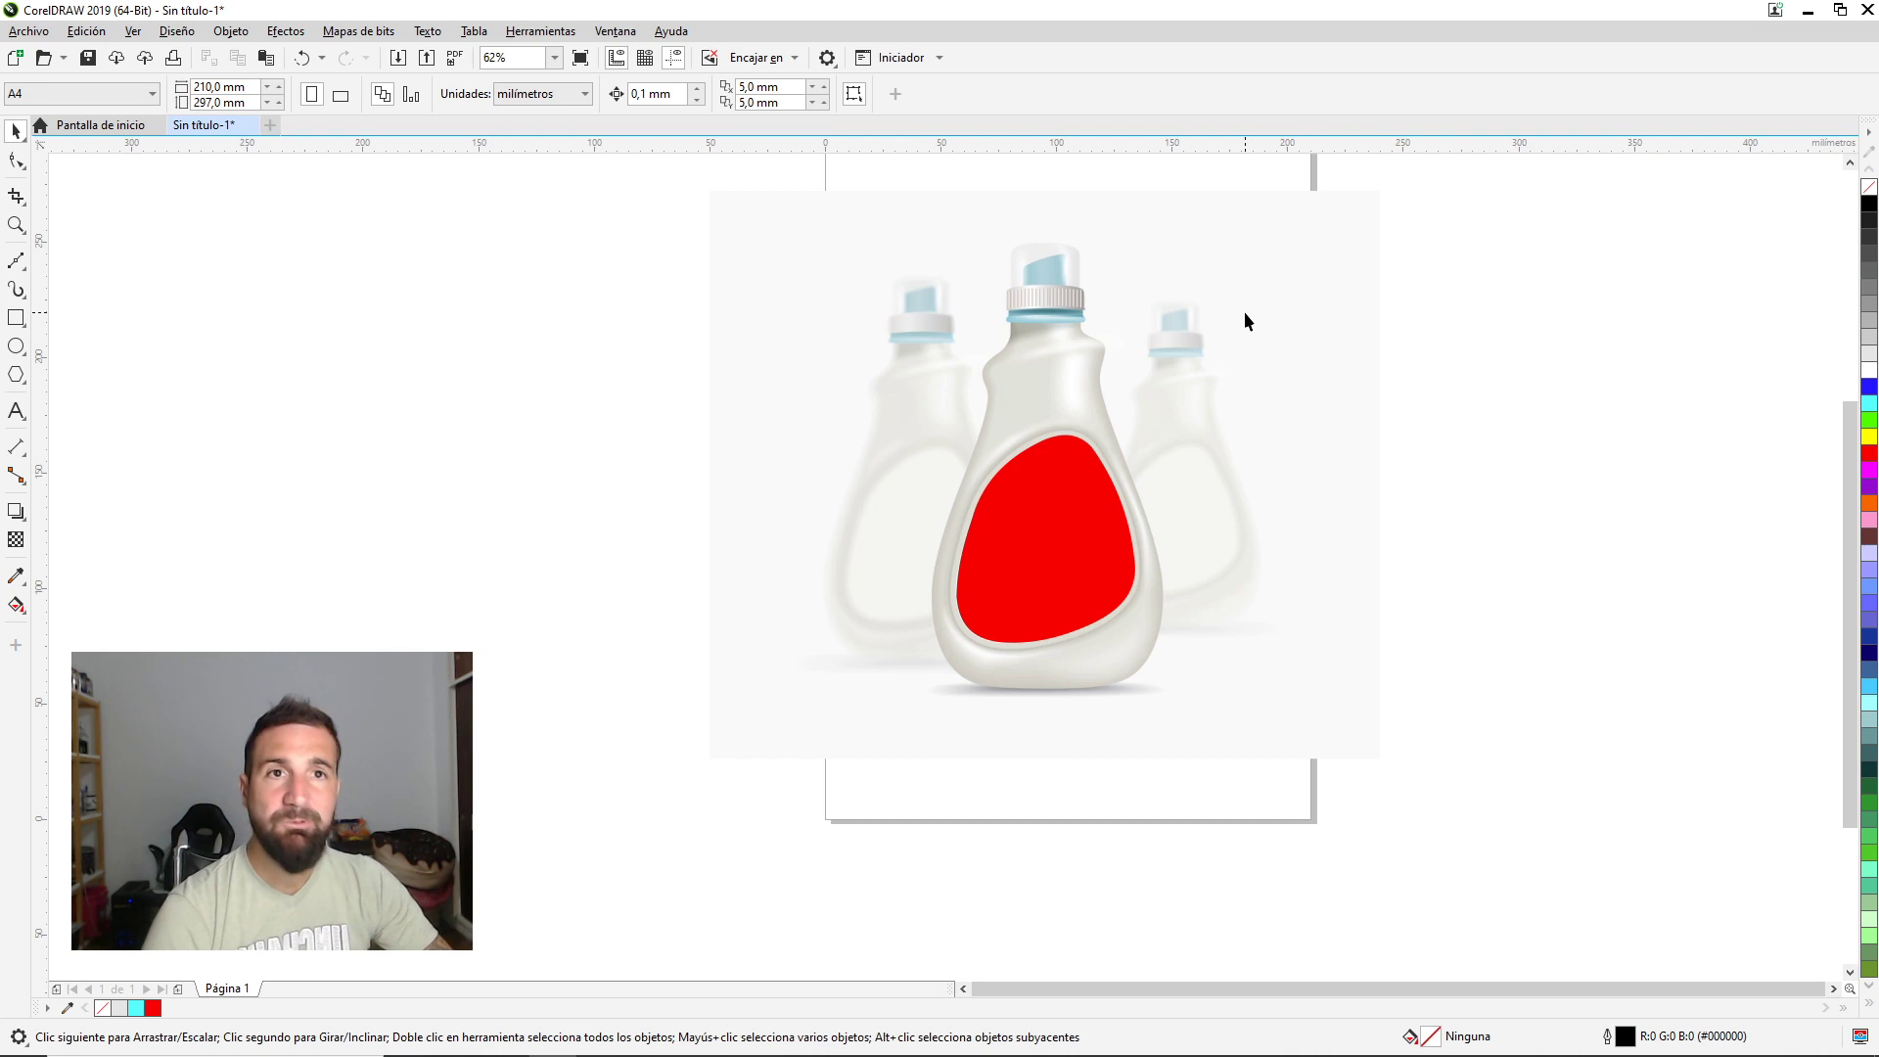
left_click_drag(1196, 377, 956, 377)
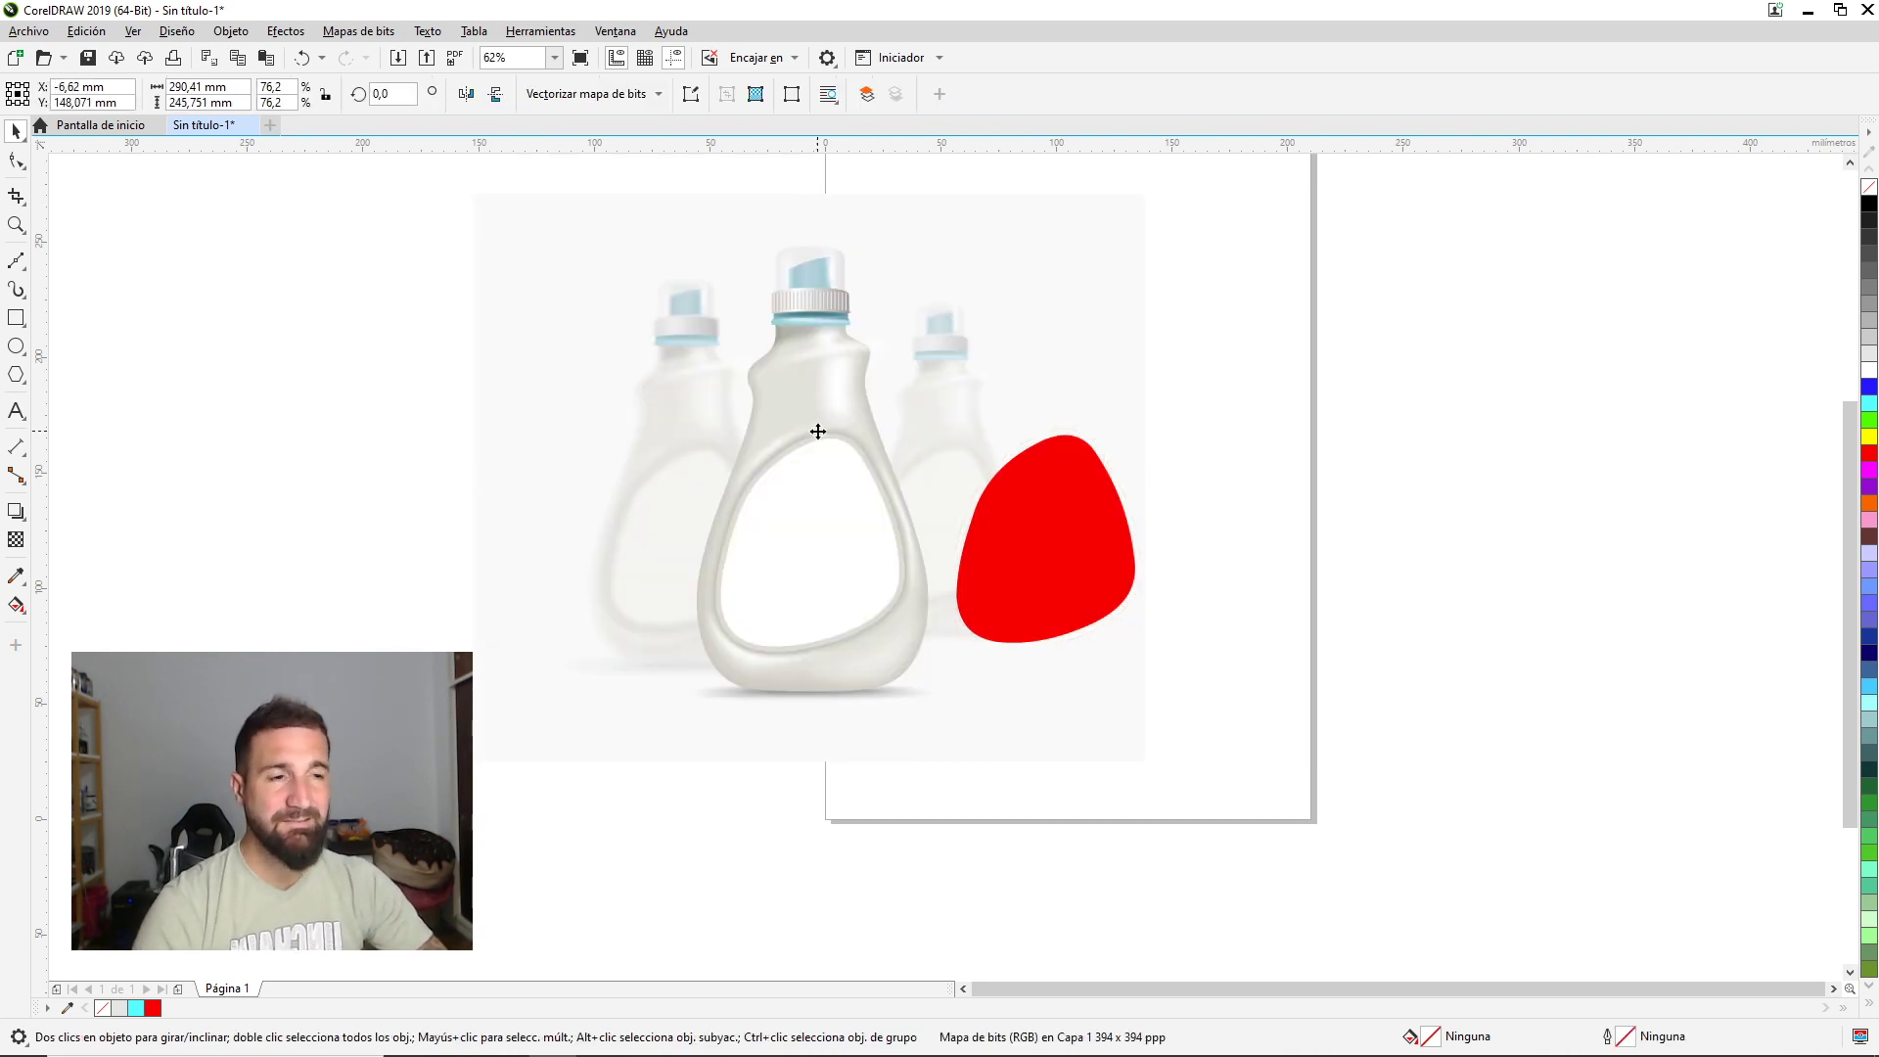
key("ctrl+z")
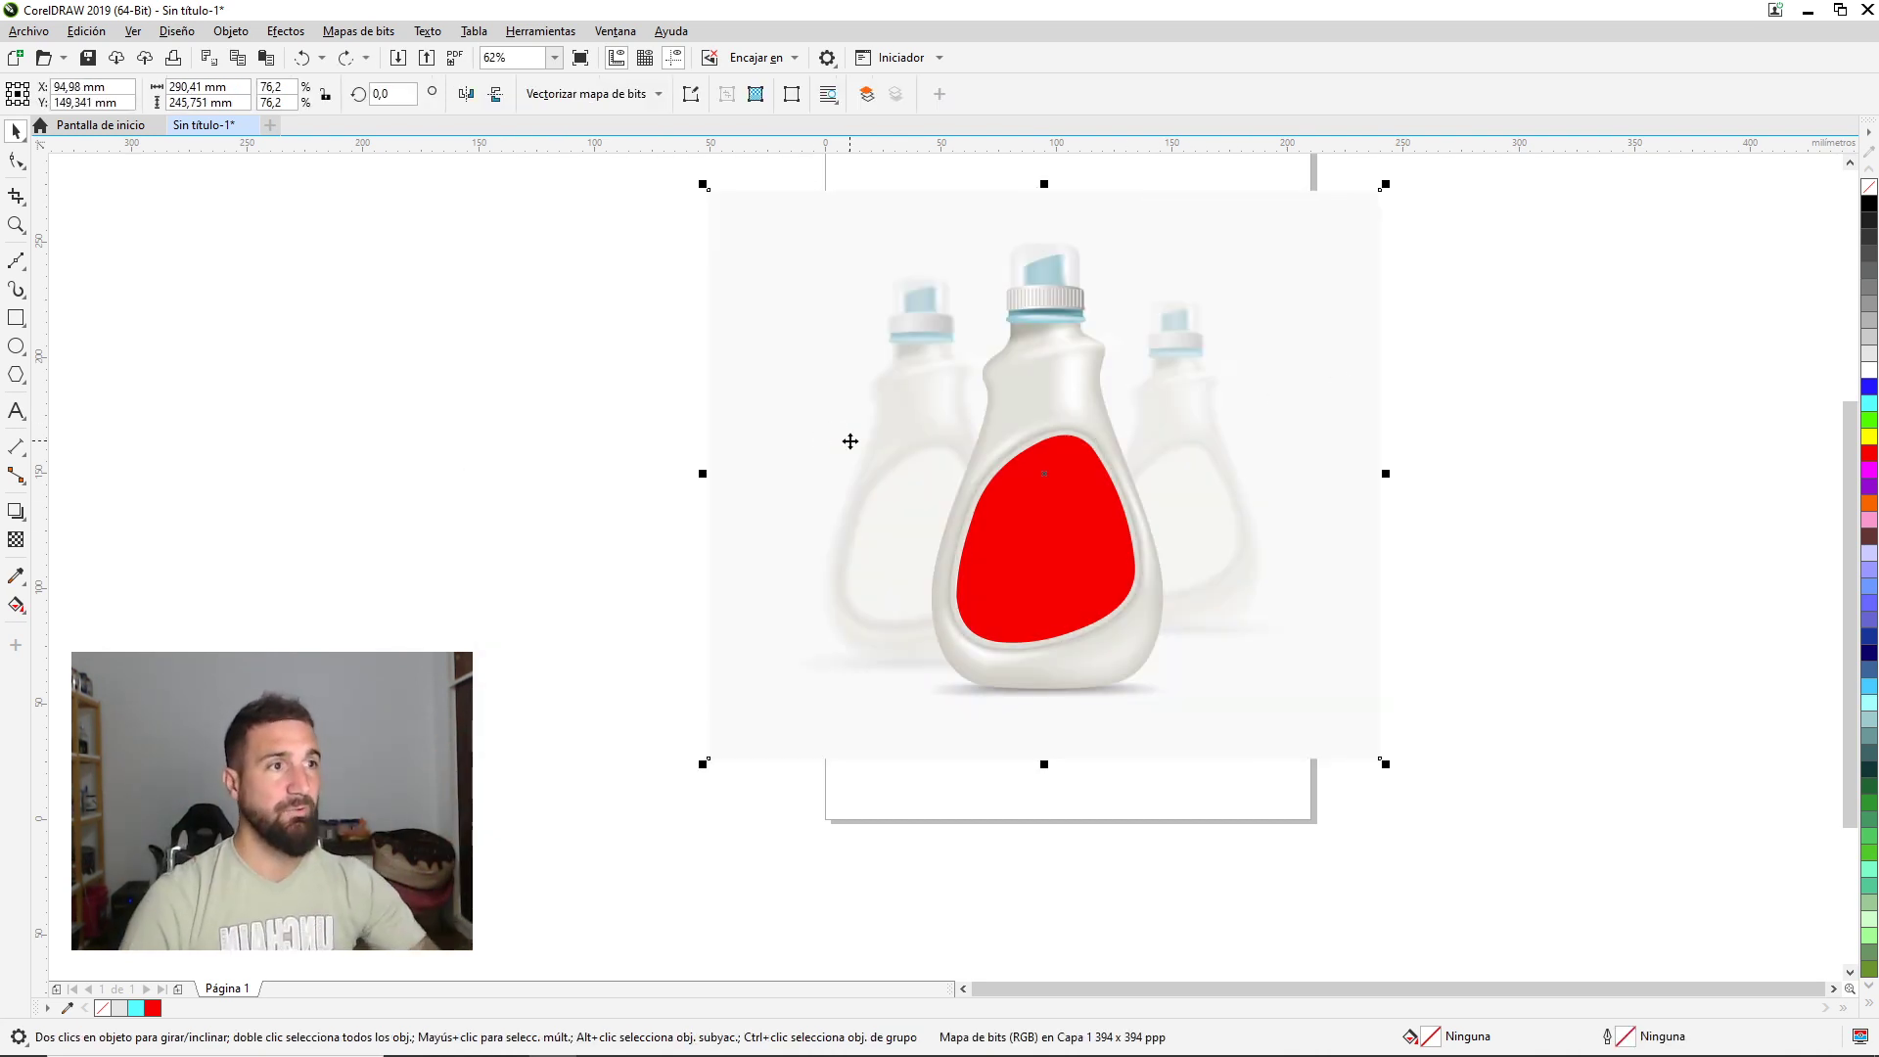
left_click(1576, 370)
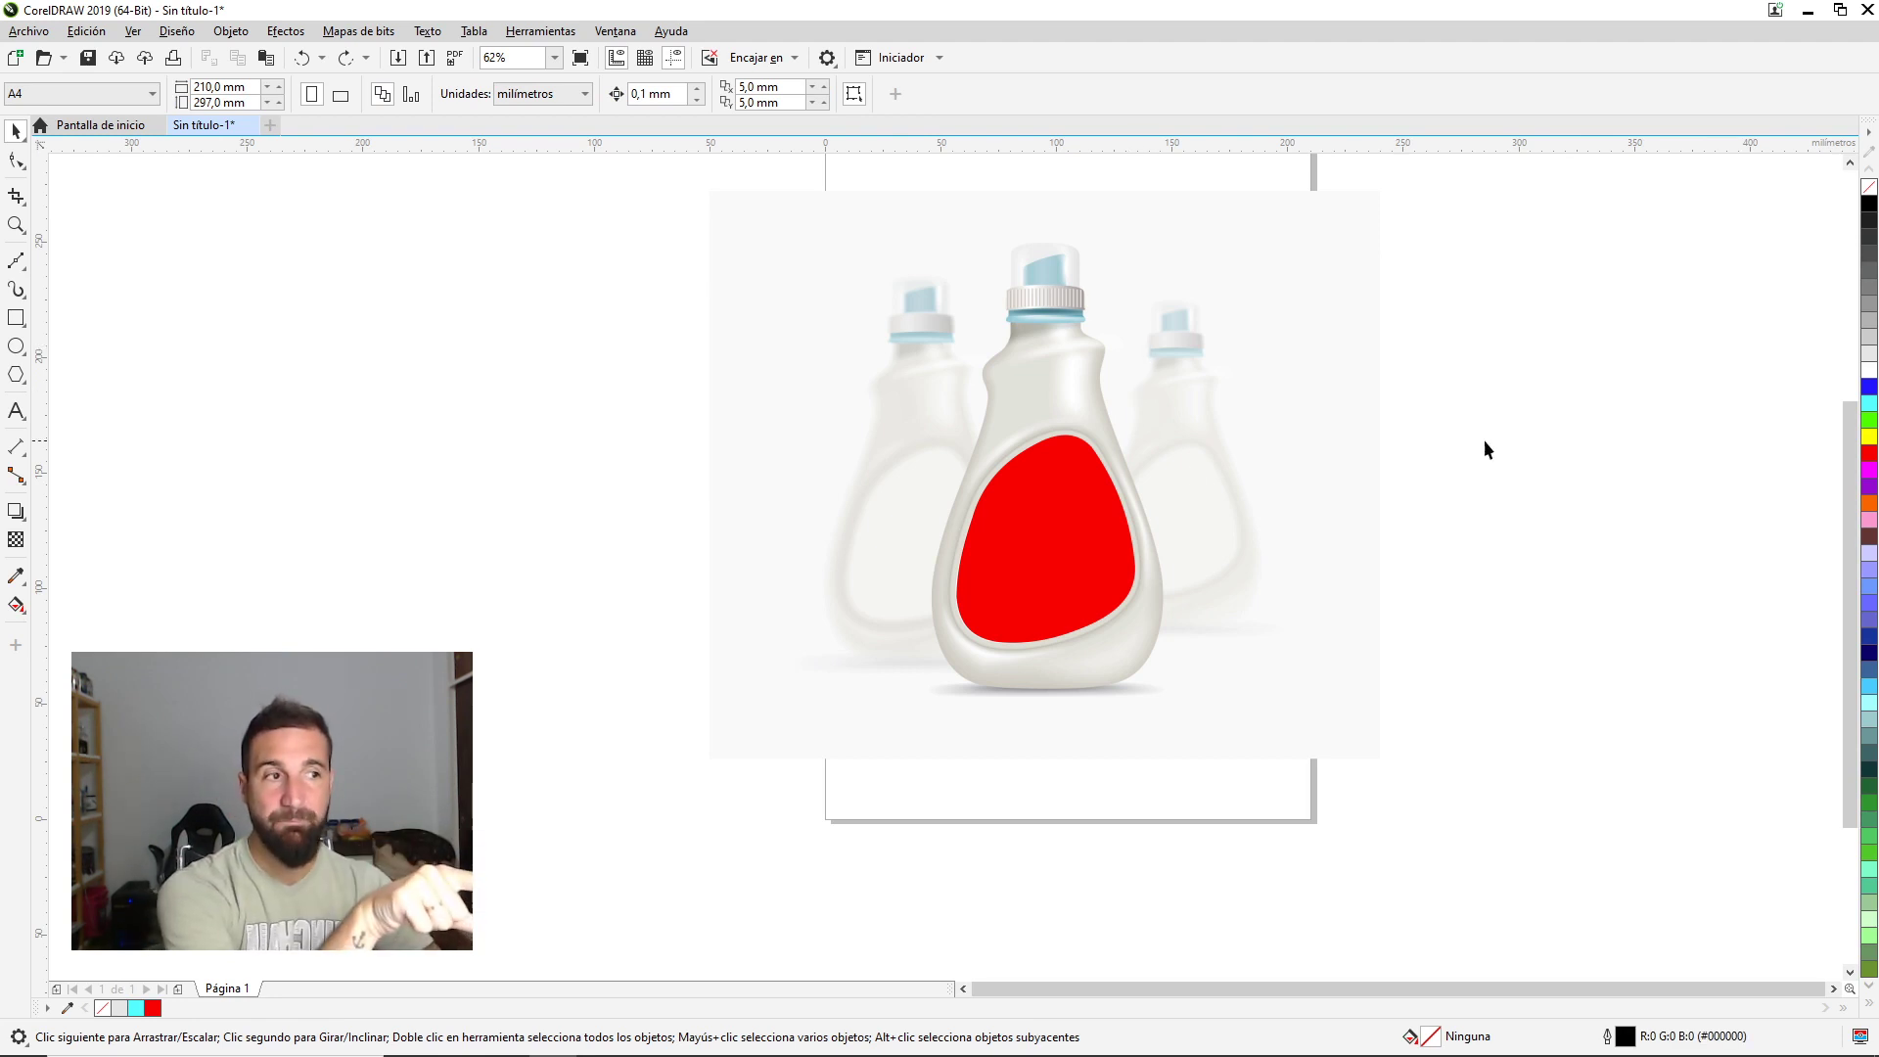
left_click_drag(1331, 450, 1316, 462)
key("ctrl+z")
left_click(16, 318)
mouse_move(727, 476)
left_mouse_down()
mouse_move(842, 573)
mouse_move(908, 516)
left_mouse_up()
key("space")
mouse_move(965, 388)
left_mouse_down()
mouse_move(721, 407)
mouse_move(1550, 381)
mouse_move(888, 538)
left_mouse_up()
left_click(891, 537)
key("Delete")
left_click(813, 373)
left_click_drag(814, 373, 922, 358)
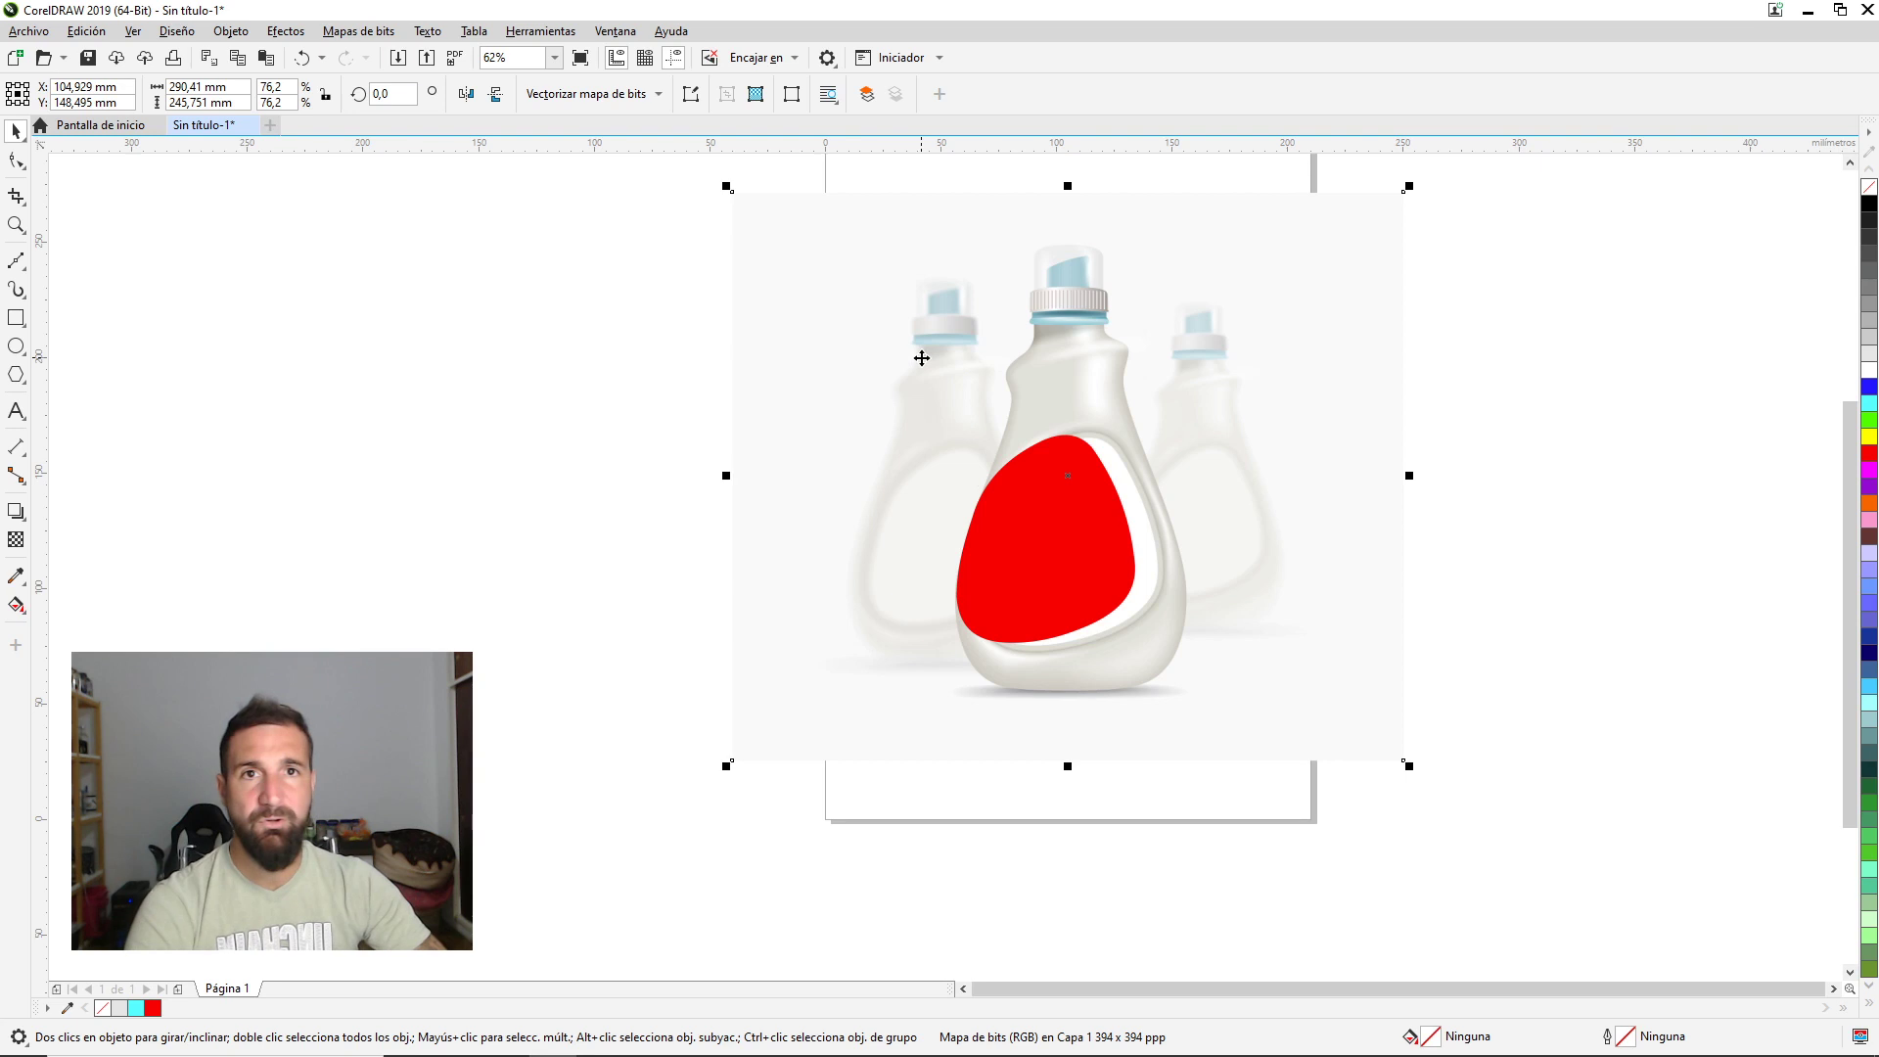
Lock the bottle photo in place and nudge the red shape upward.
right_click(1181, 354)
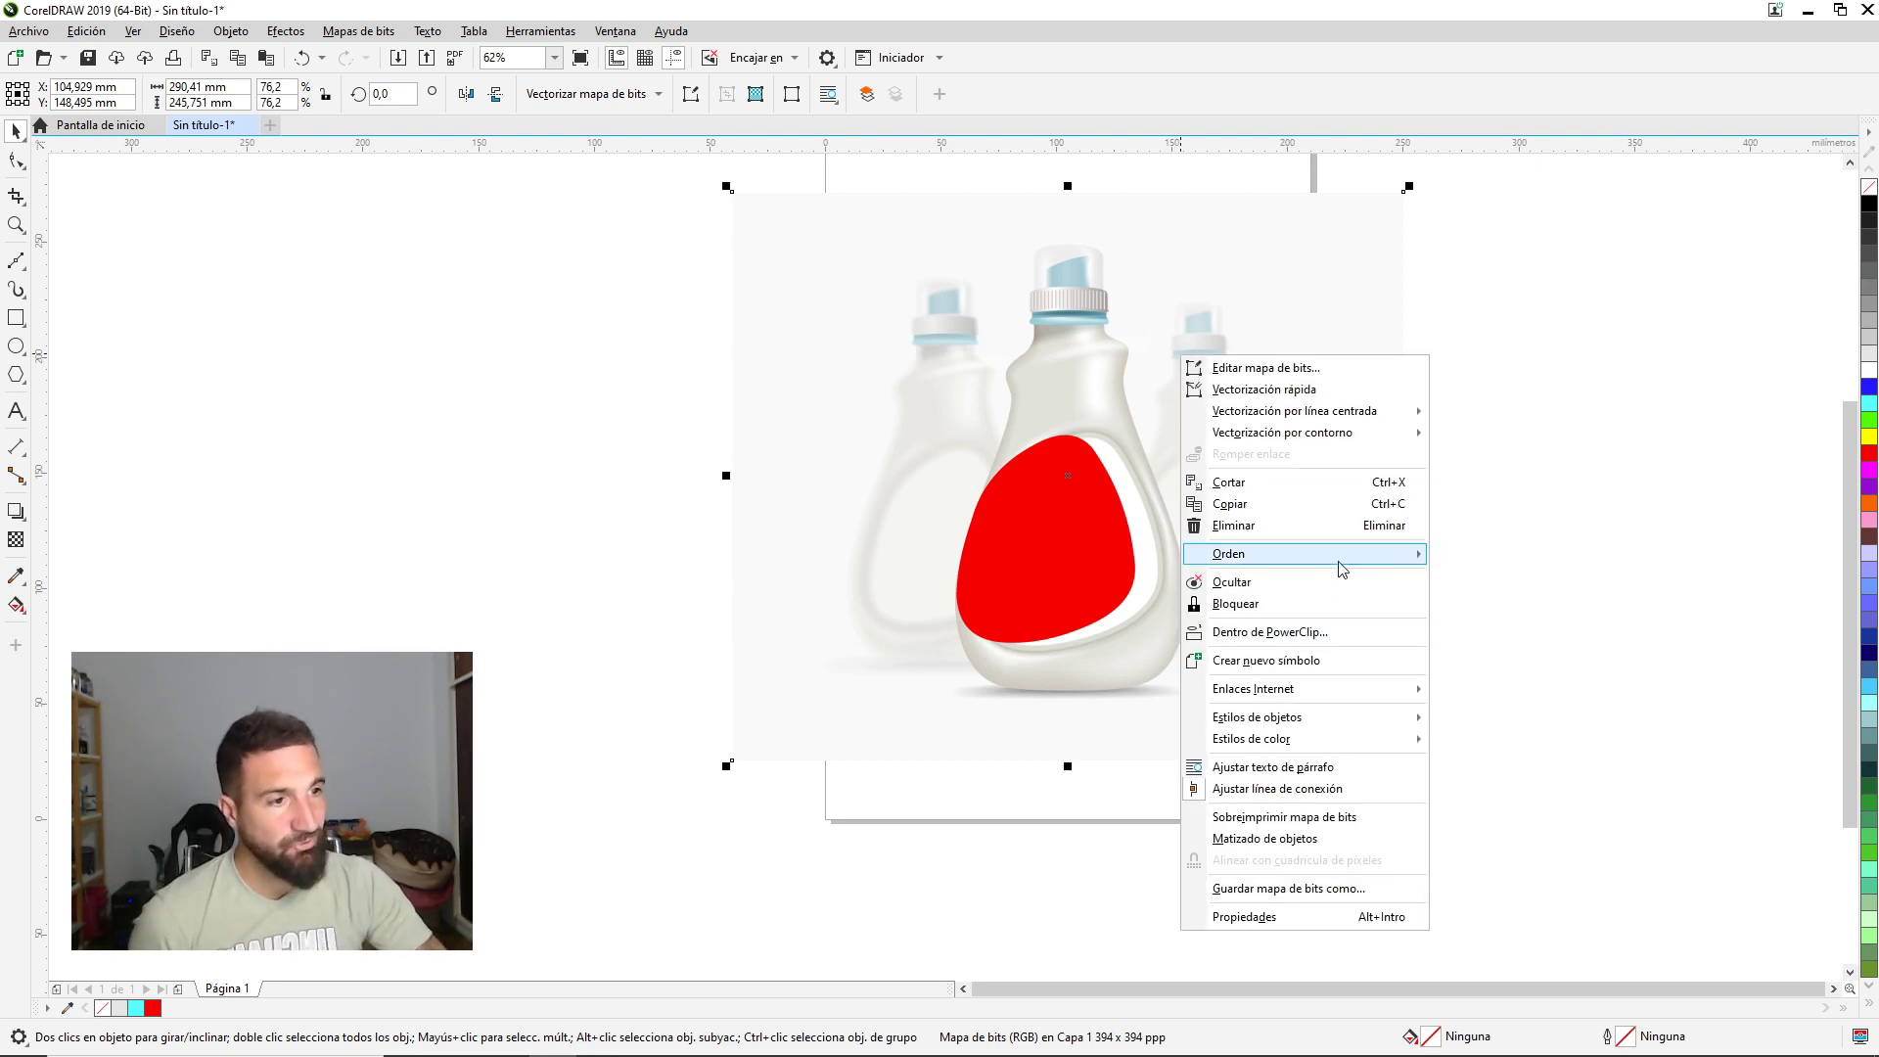
left_click(1276, 604)
left_click(1529, 249)
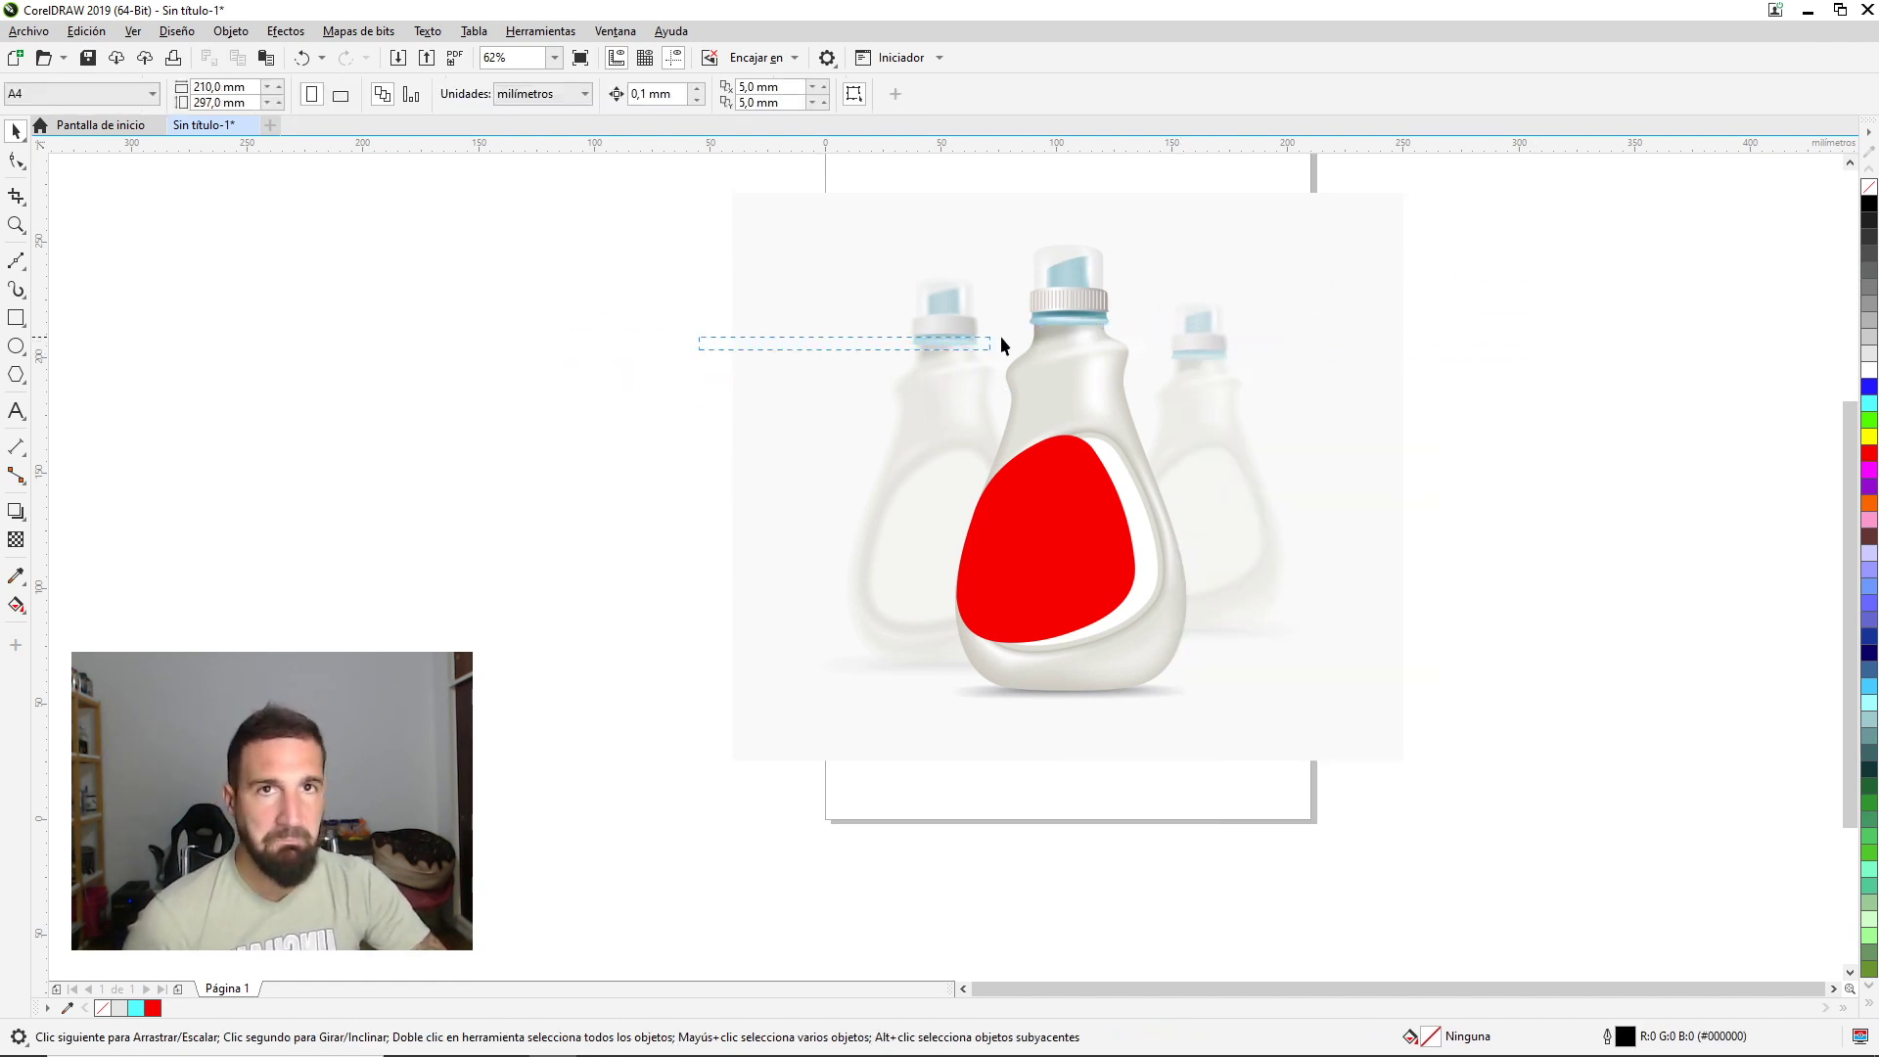
left_click(1056, 537)
left_click_drag(1057, 537, 1074, 524)
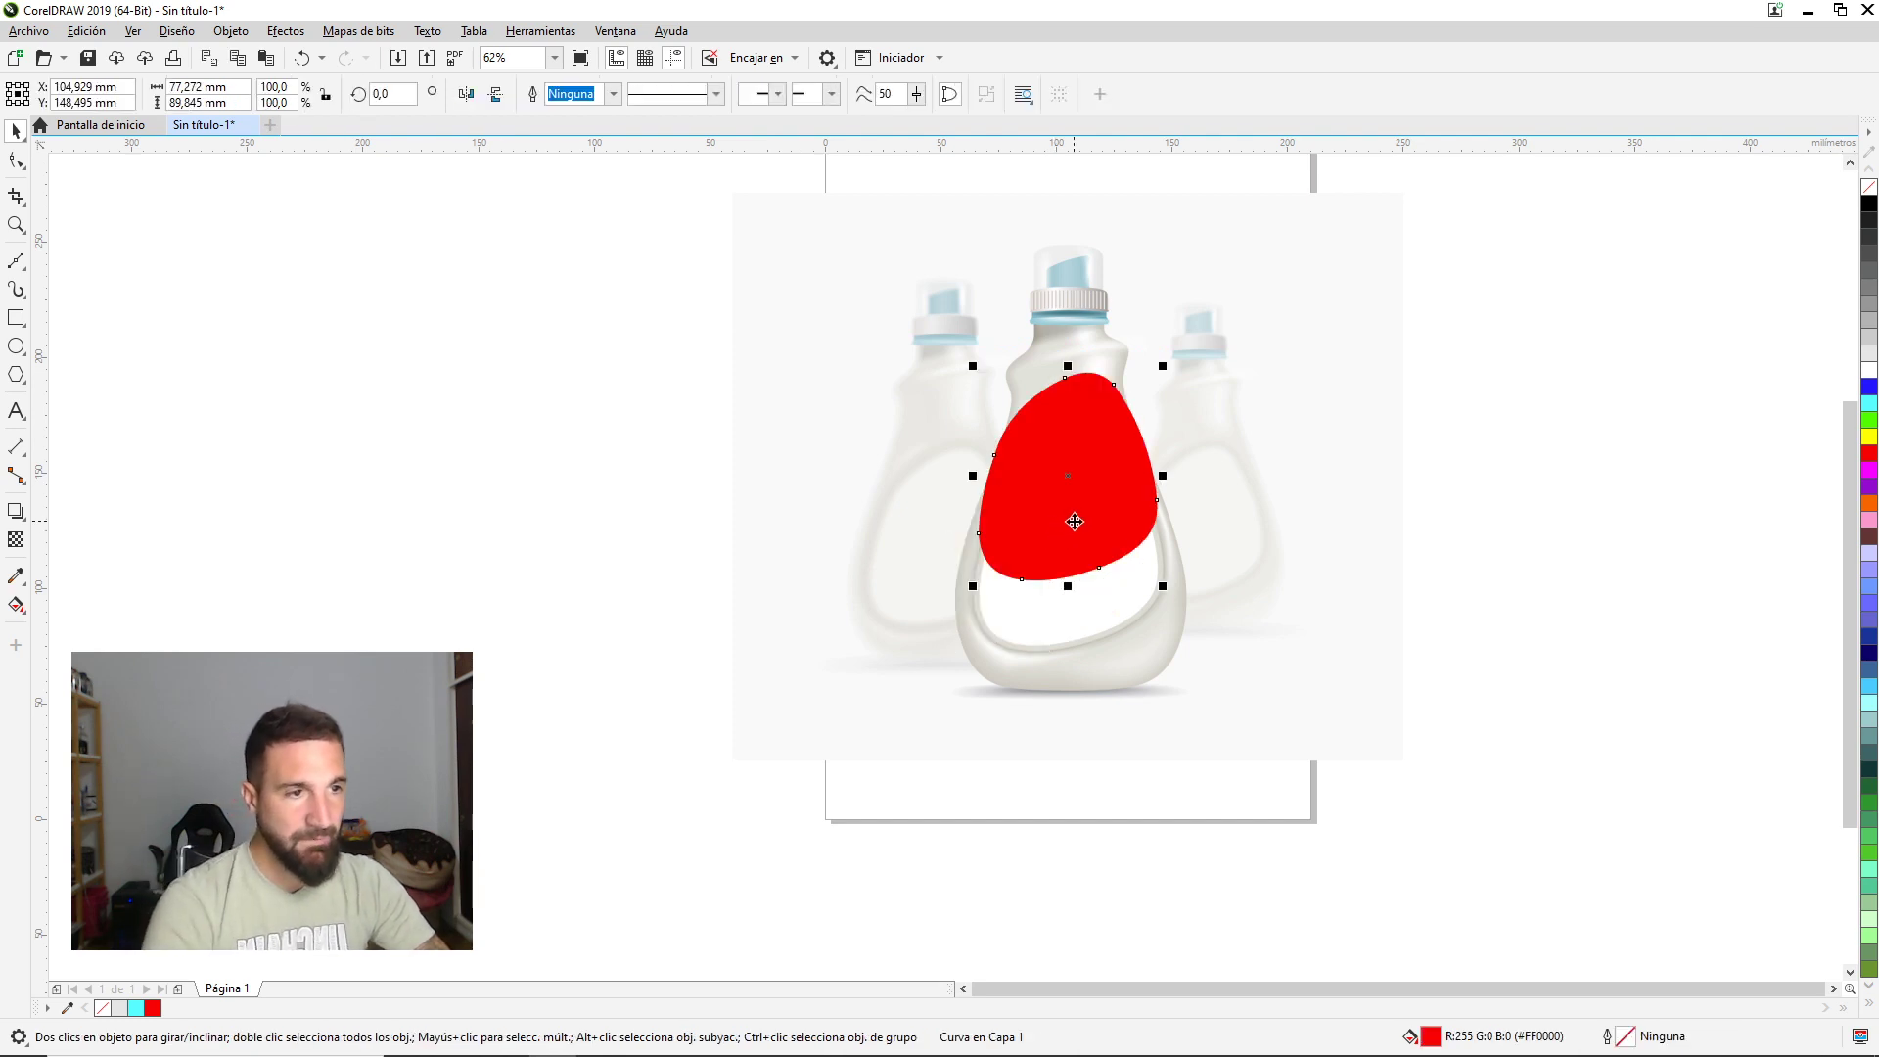
Move the red shape back onto the label, give it a cyan outline and no fill.
scroll(1073, 524, "up", 2)
key("Down")
key("Down")
left_click_drag(1088, 602, 1089, 603)
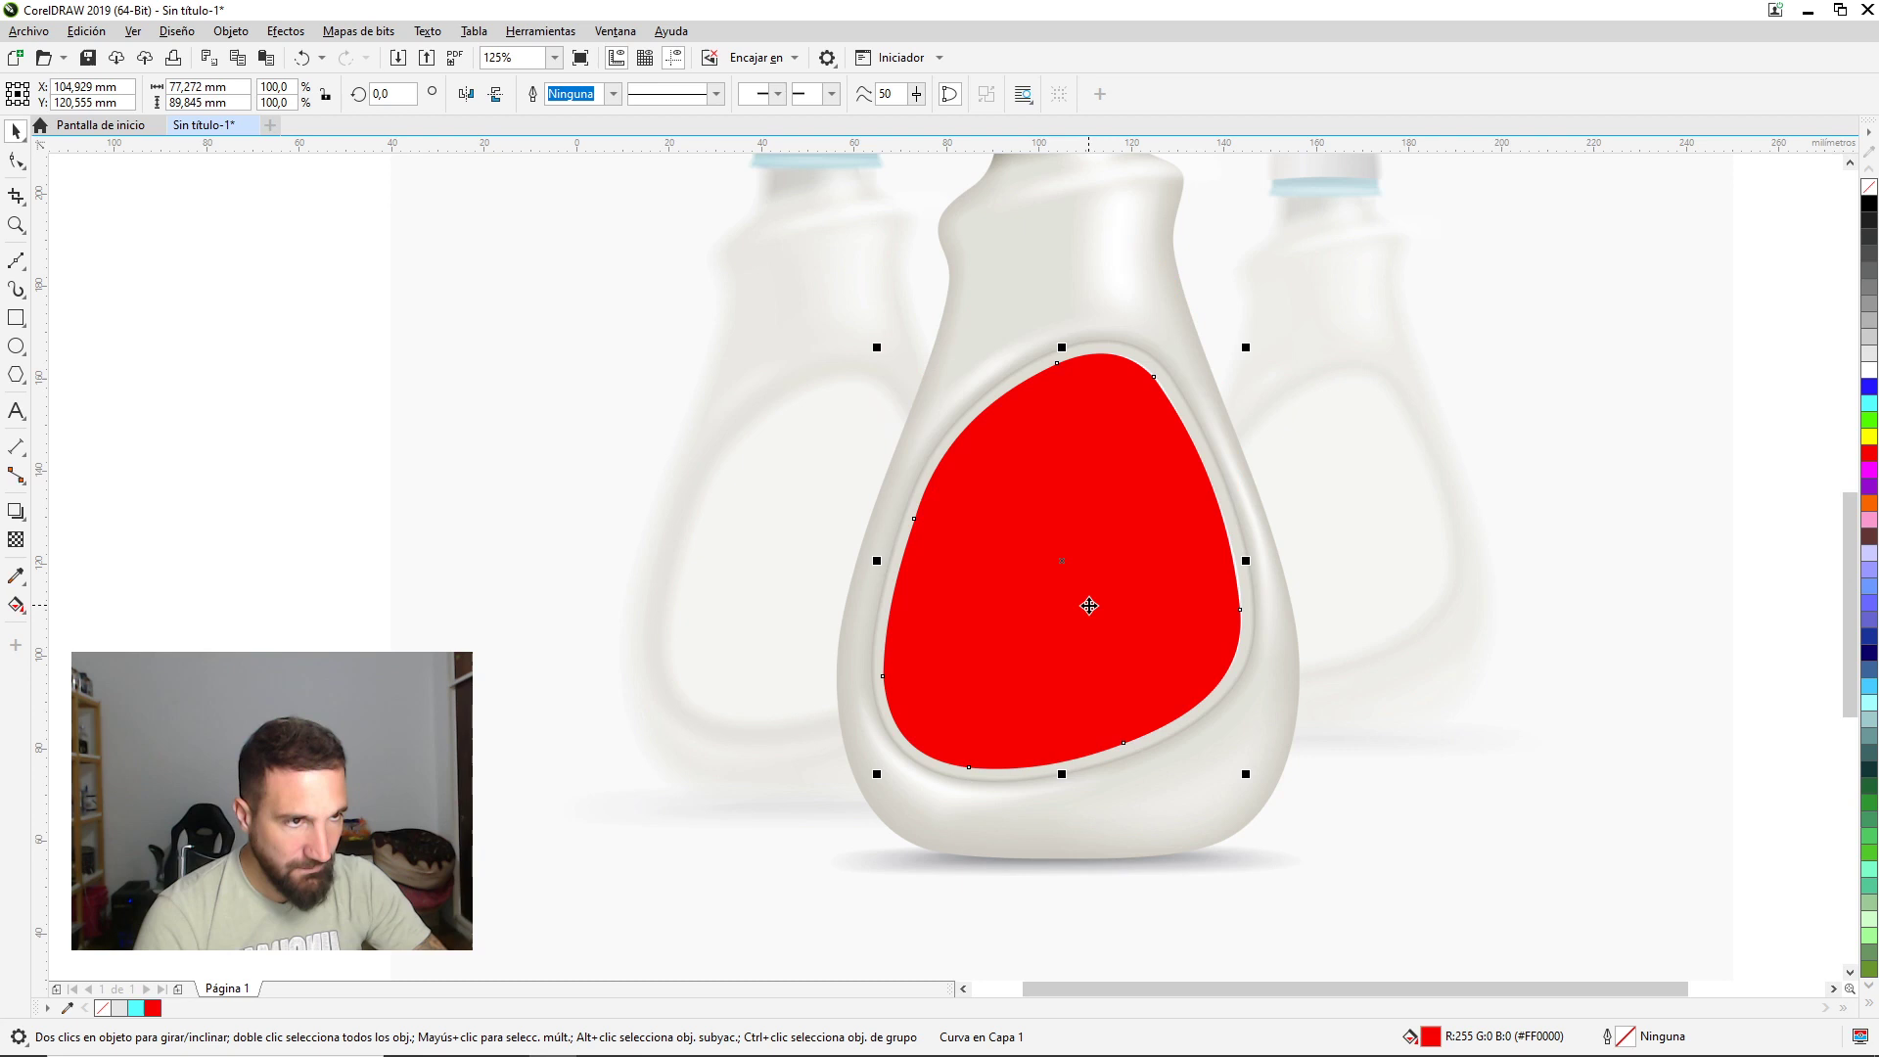
scroll(1125, 428, "up", 2)
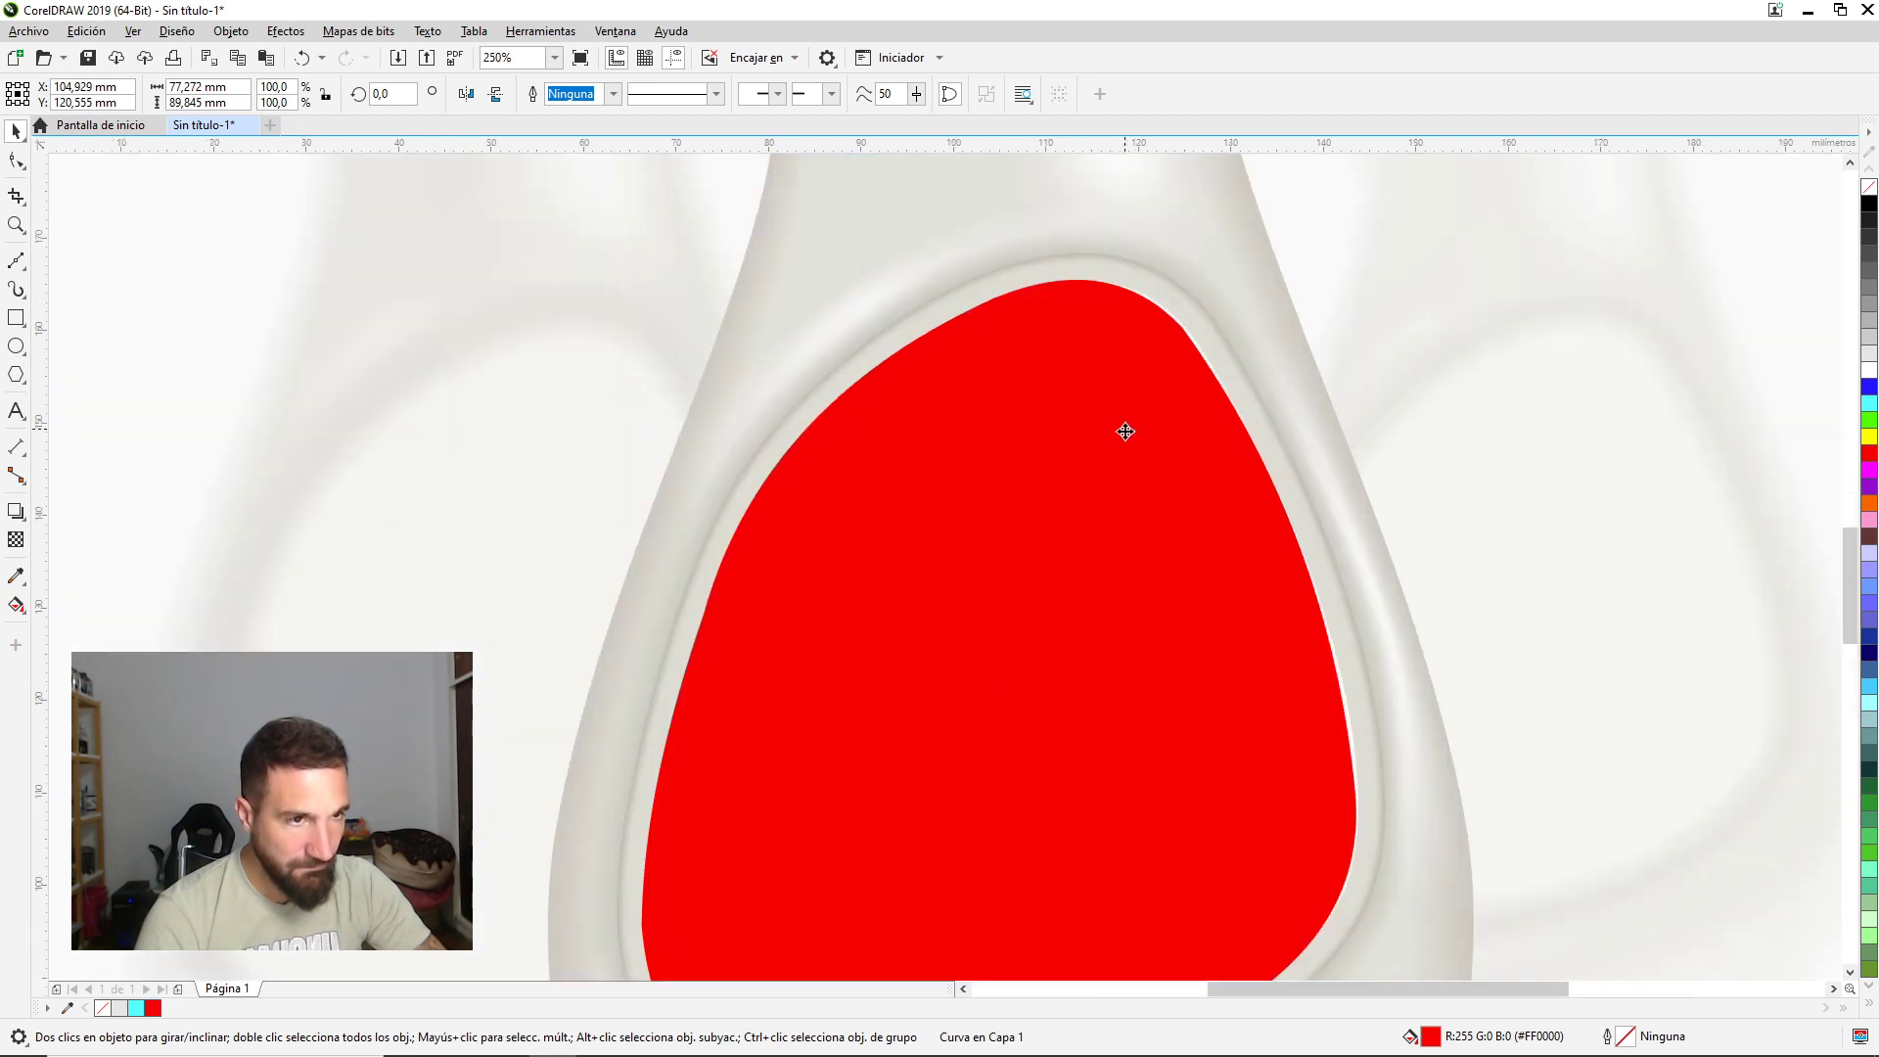
key("Down")
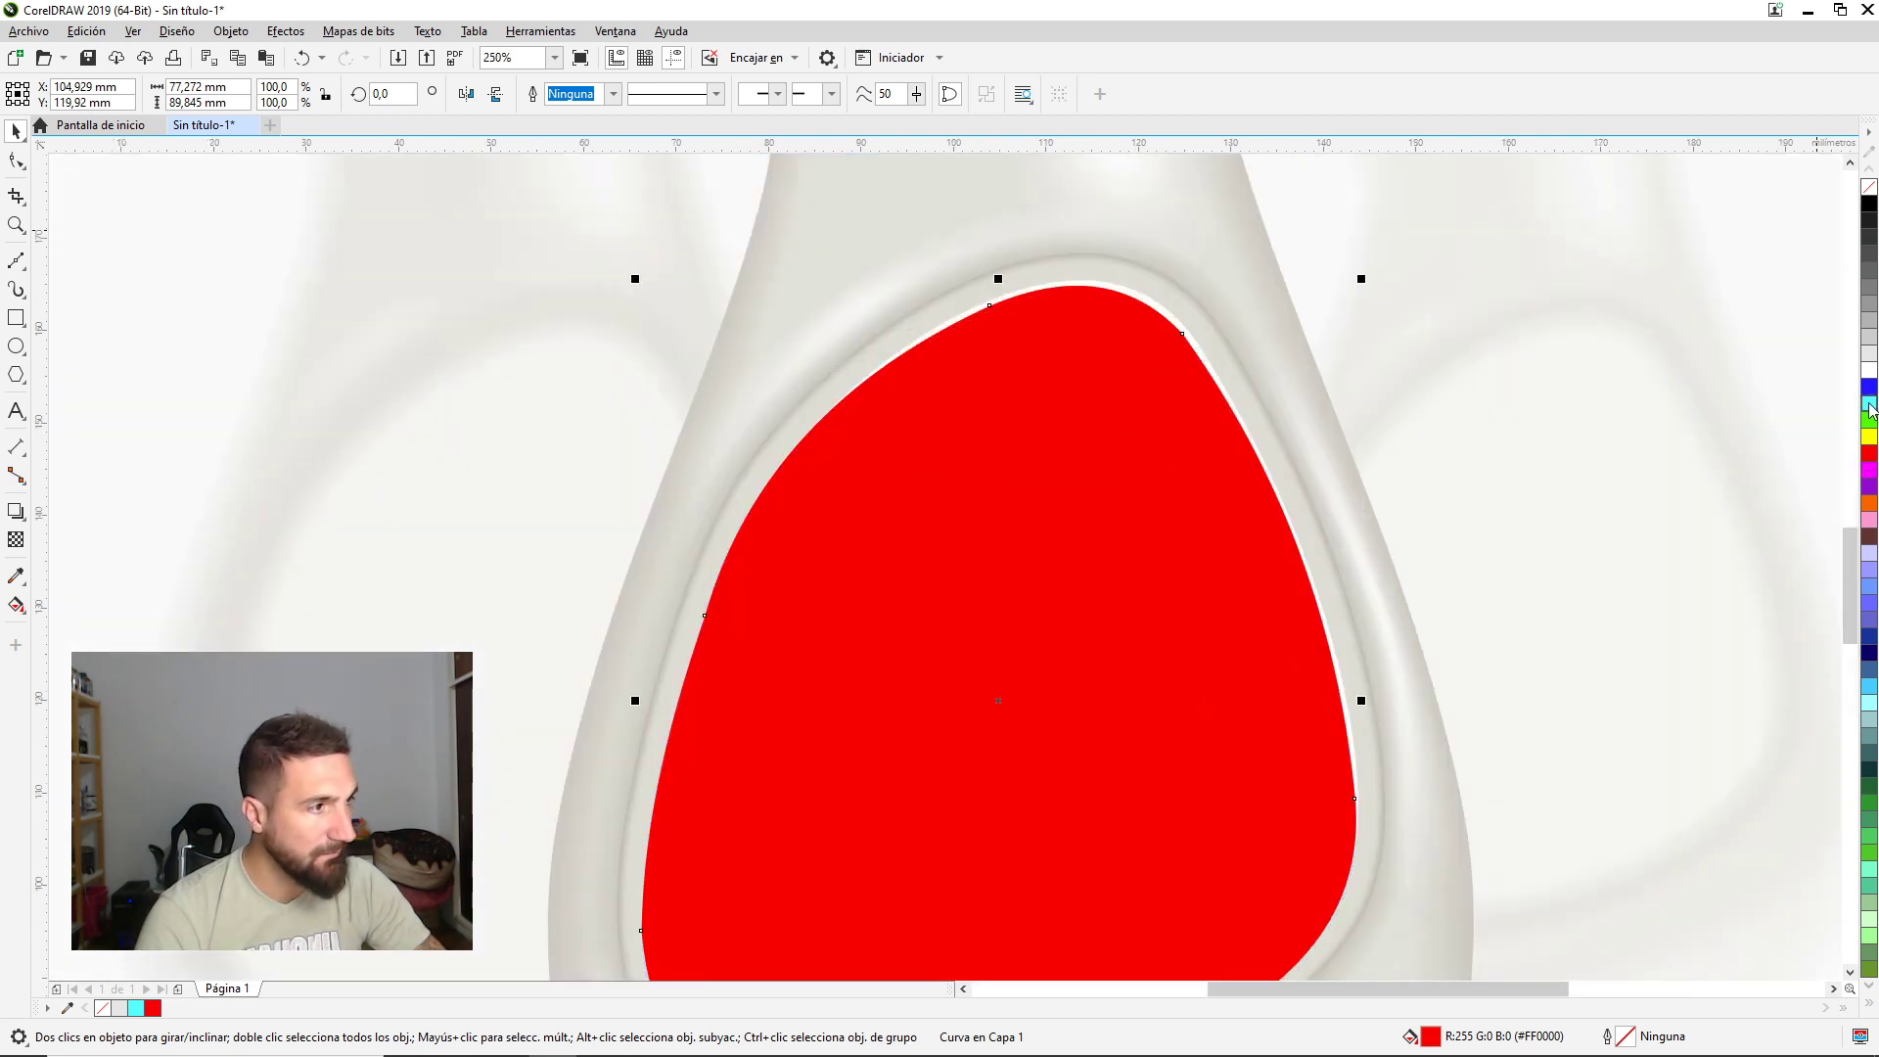
right_click(1870, 409)
left_click(1869, 187)
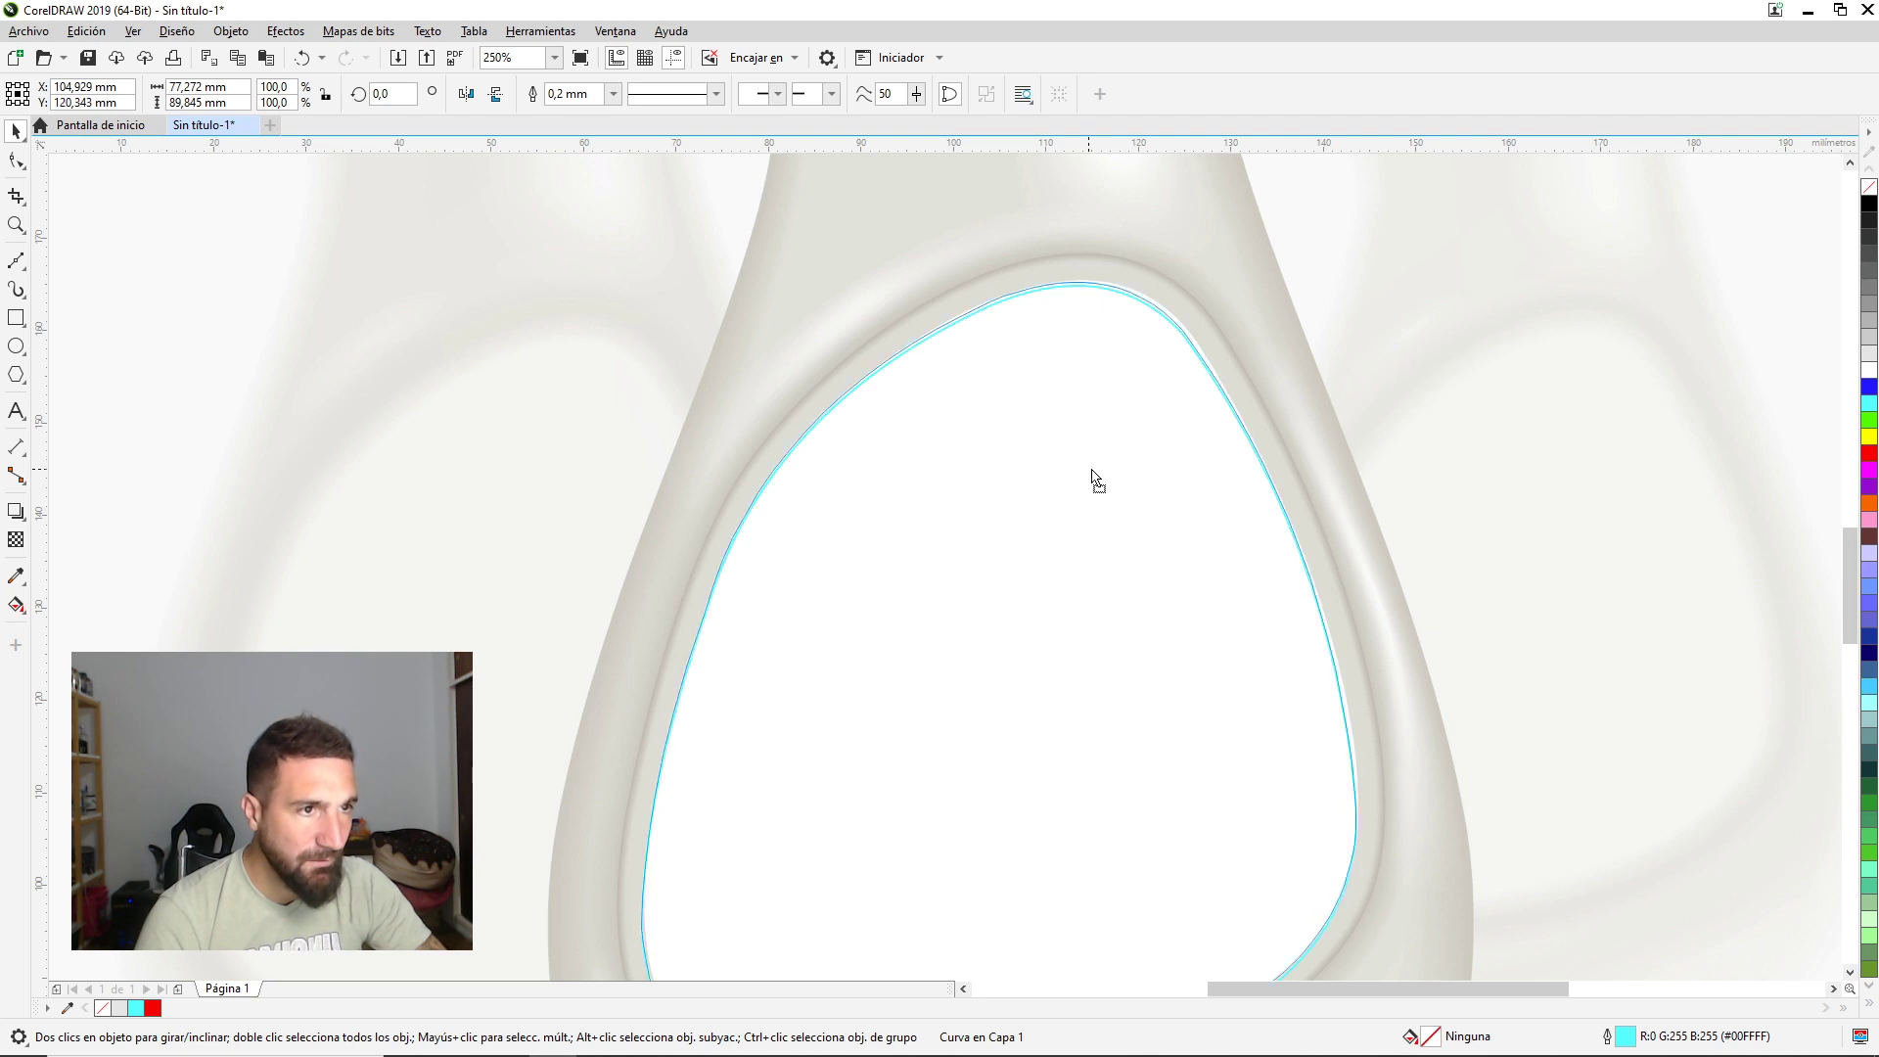
Adjust a node on the curve's right edge so the outline follows the label edge.
scroll(1194, 406, "up", 2)
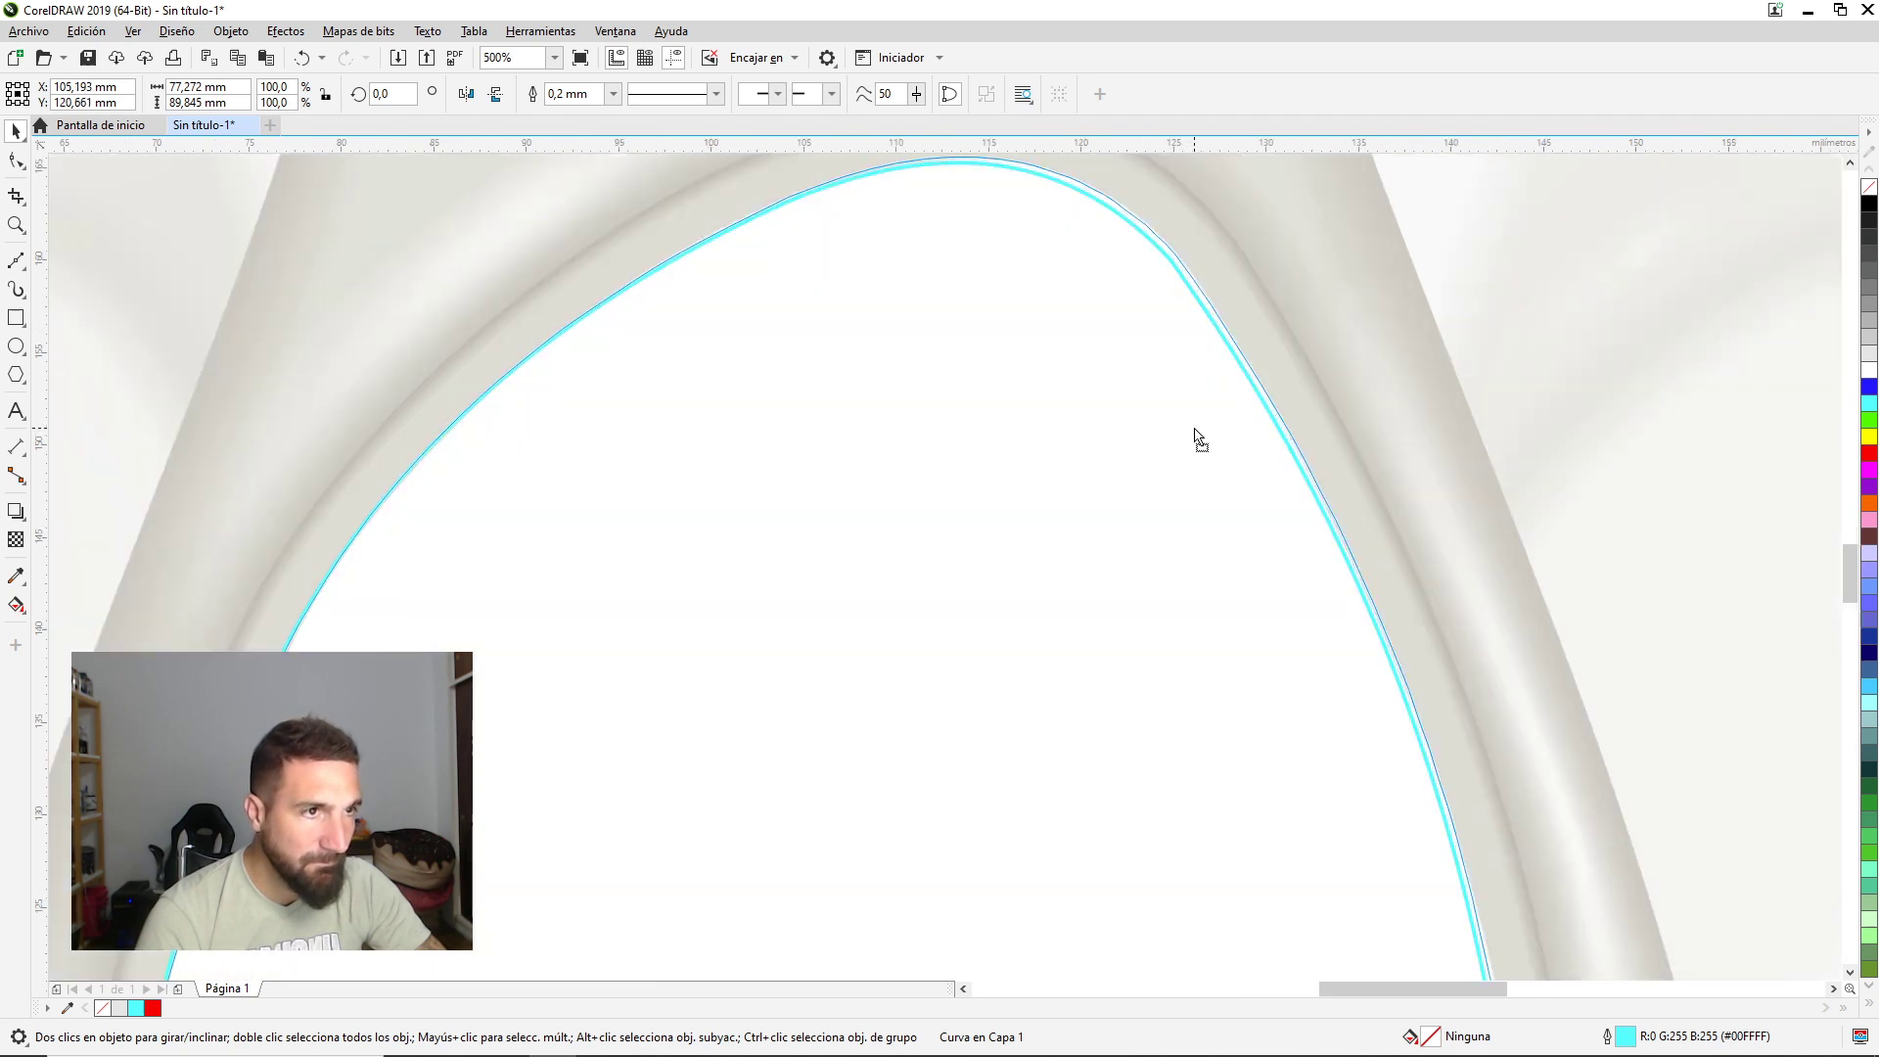
scroll(738, 533, "down", 2)
scroll(797, 620, "down", 2)
scroll(898, 825, "up", 2)
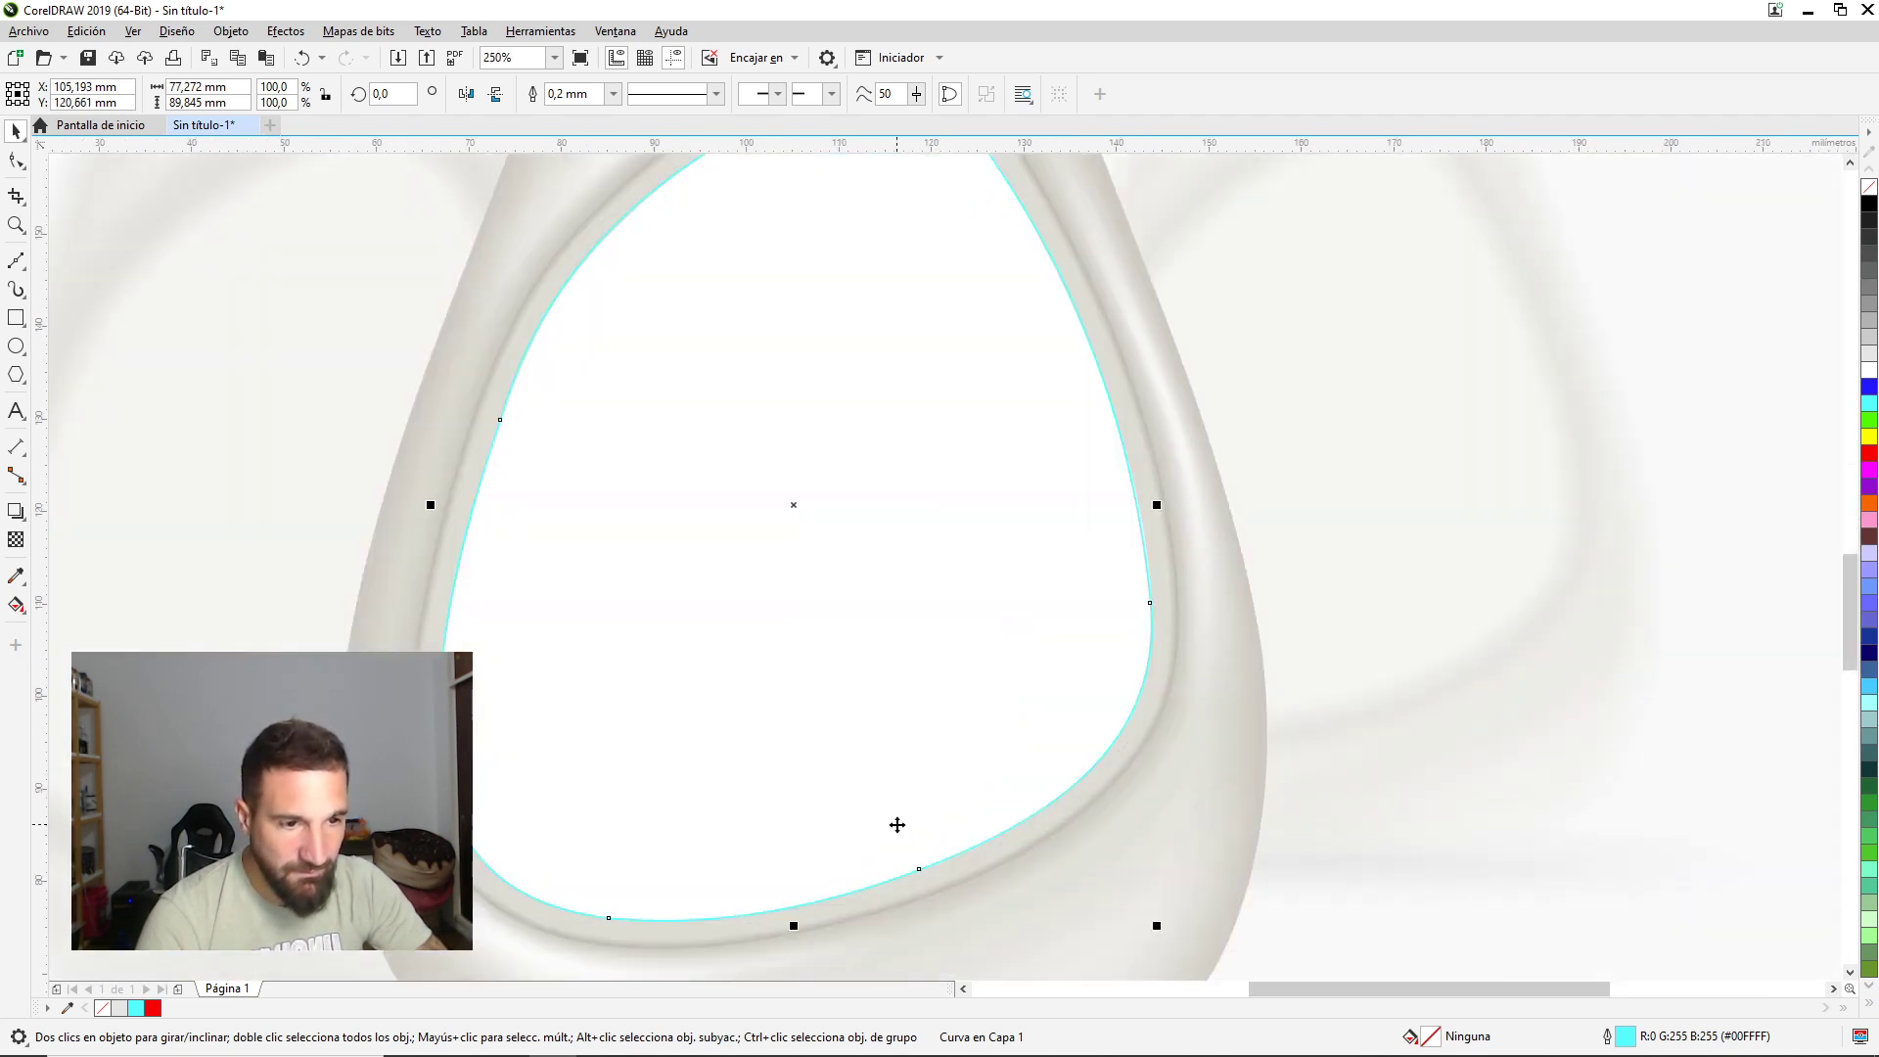
scroll(1155, 547, "up", 2)
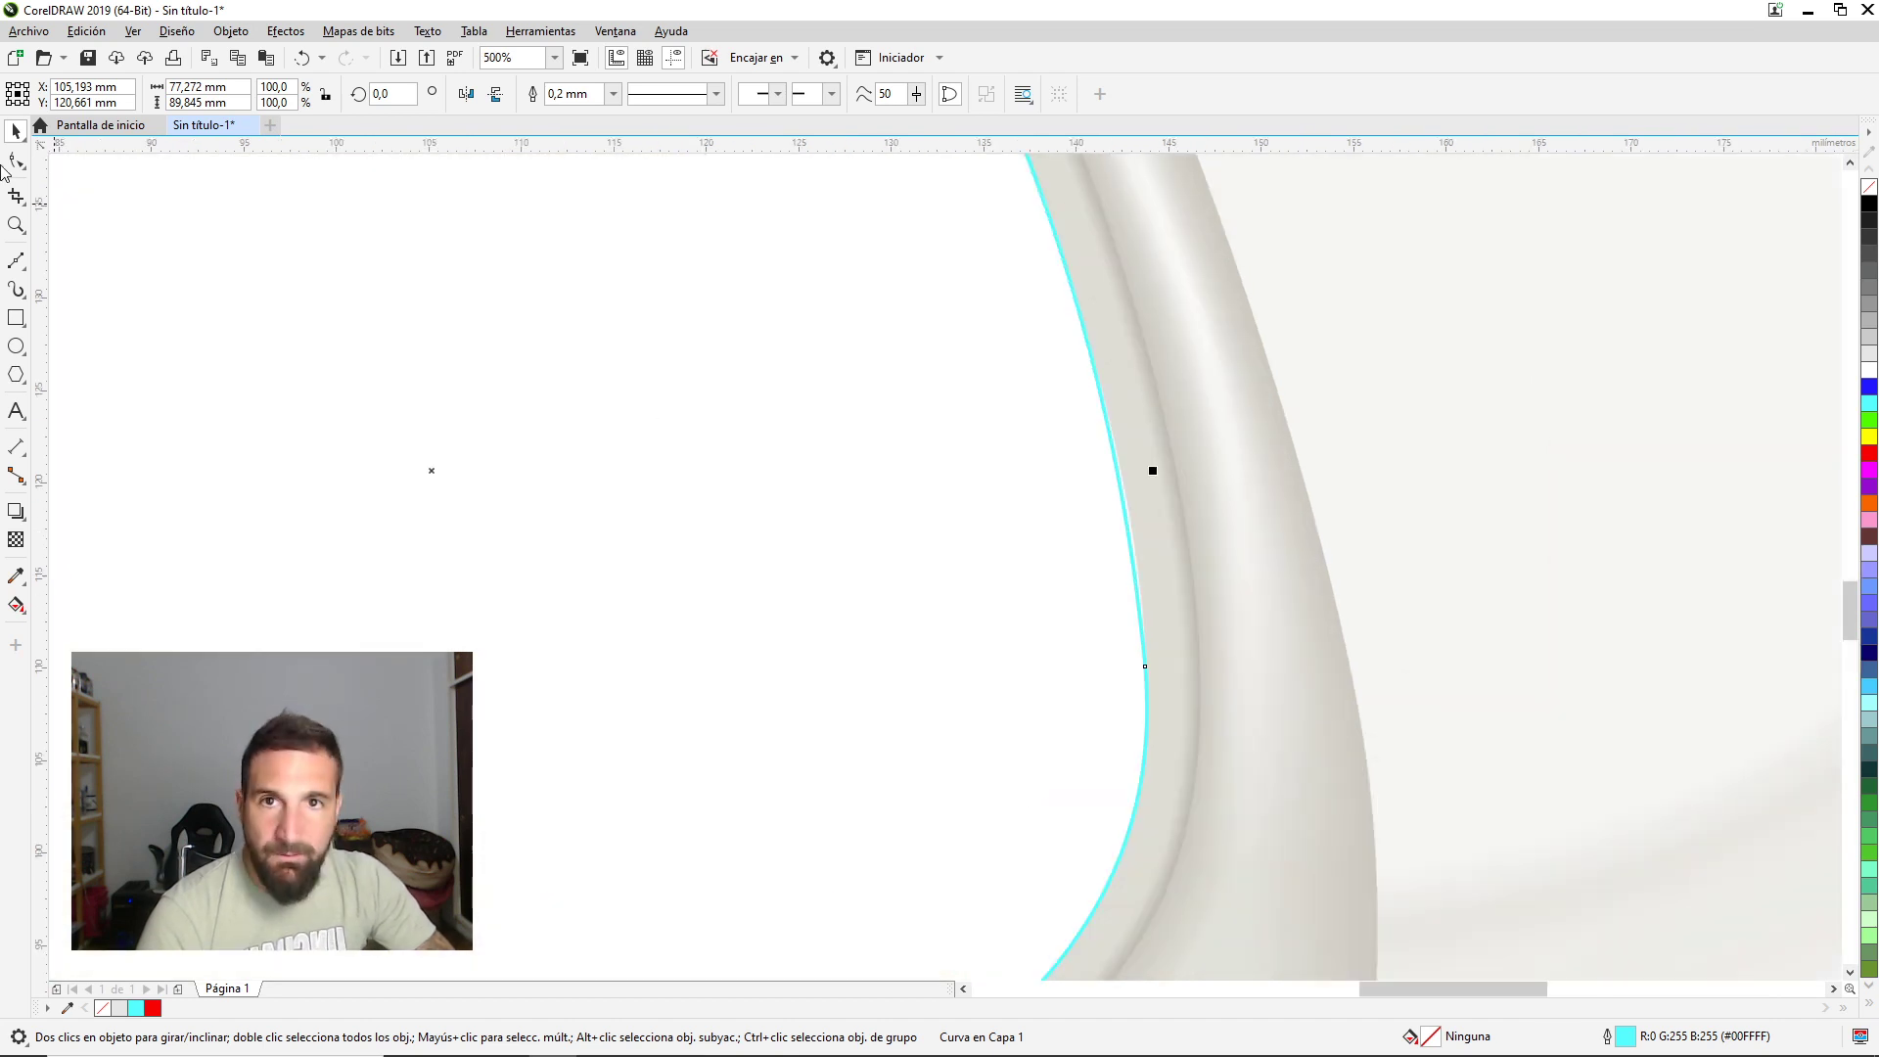
left_click(16, 161)
left_click(1147, 668)
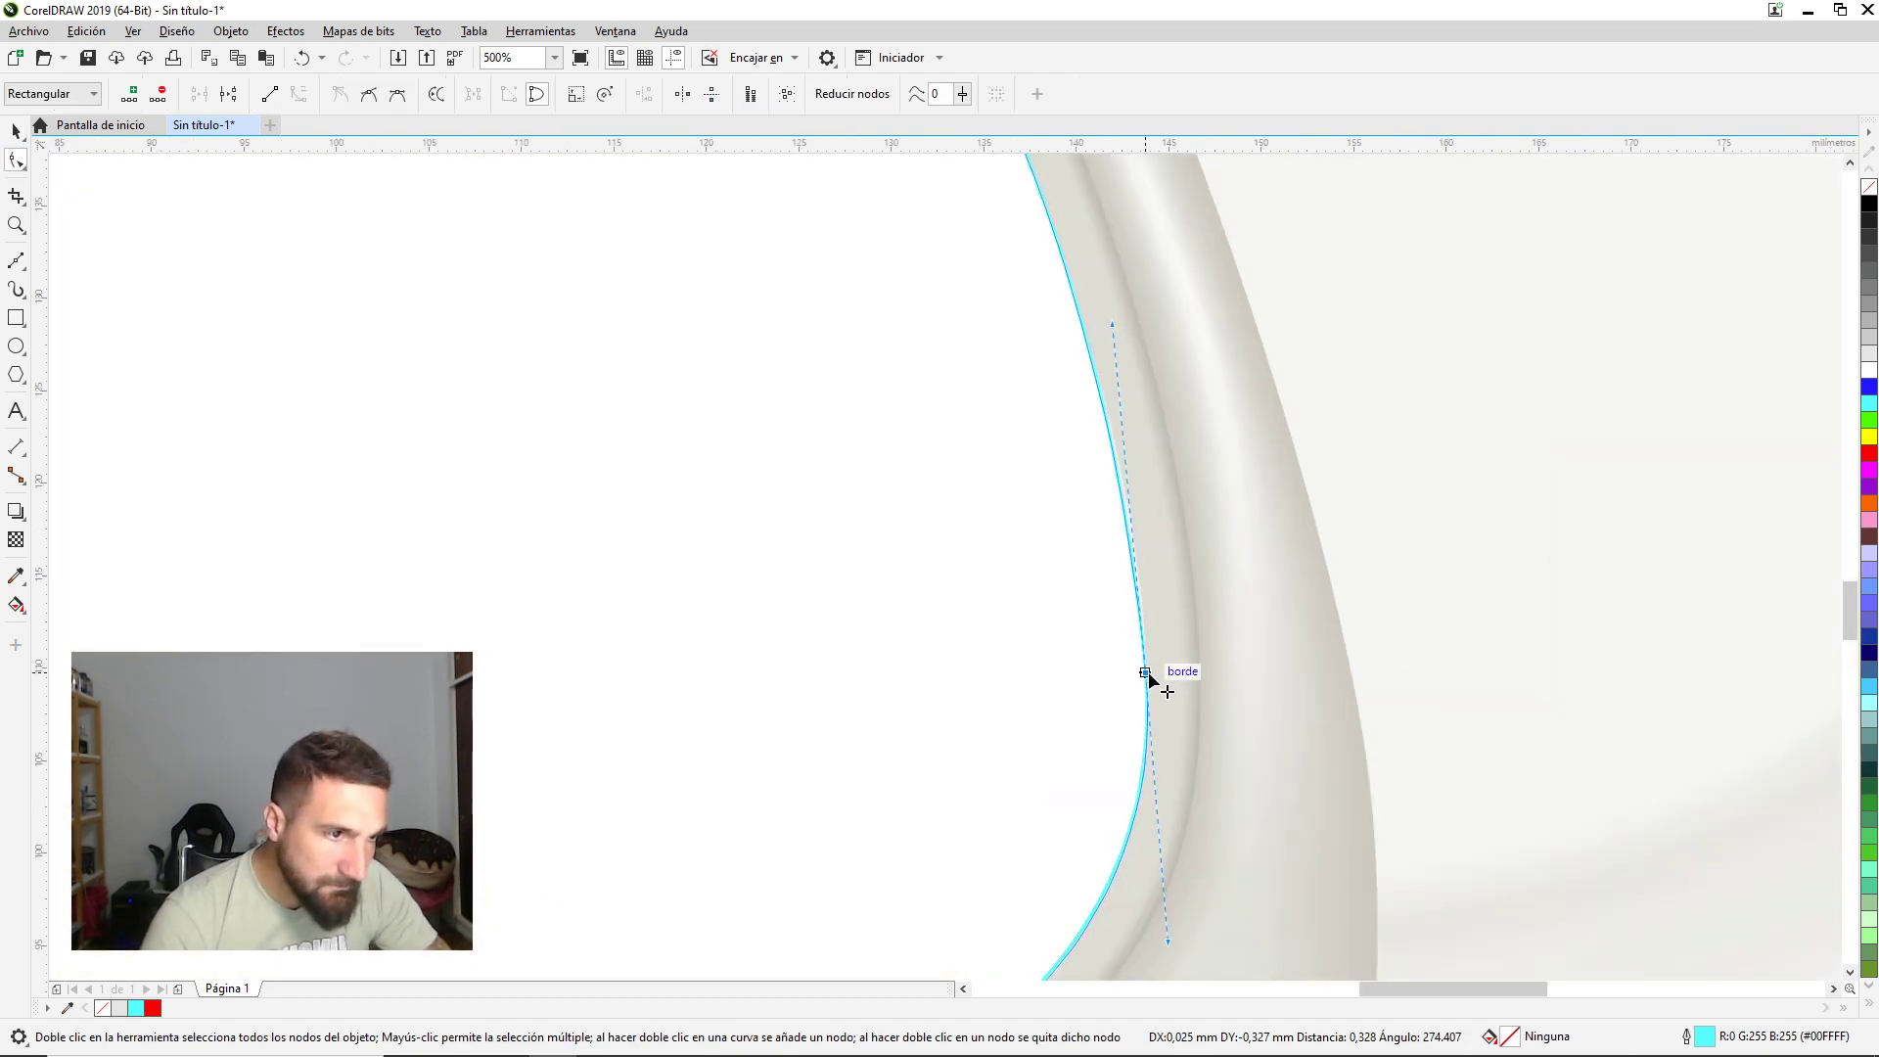
left_click_drag(1111, 318, 1117, 318)
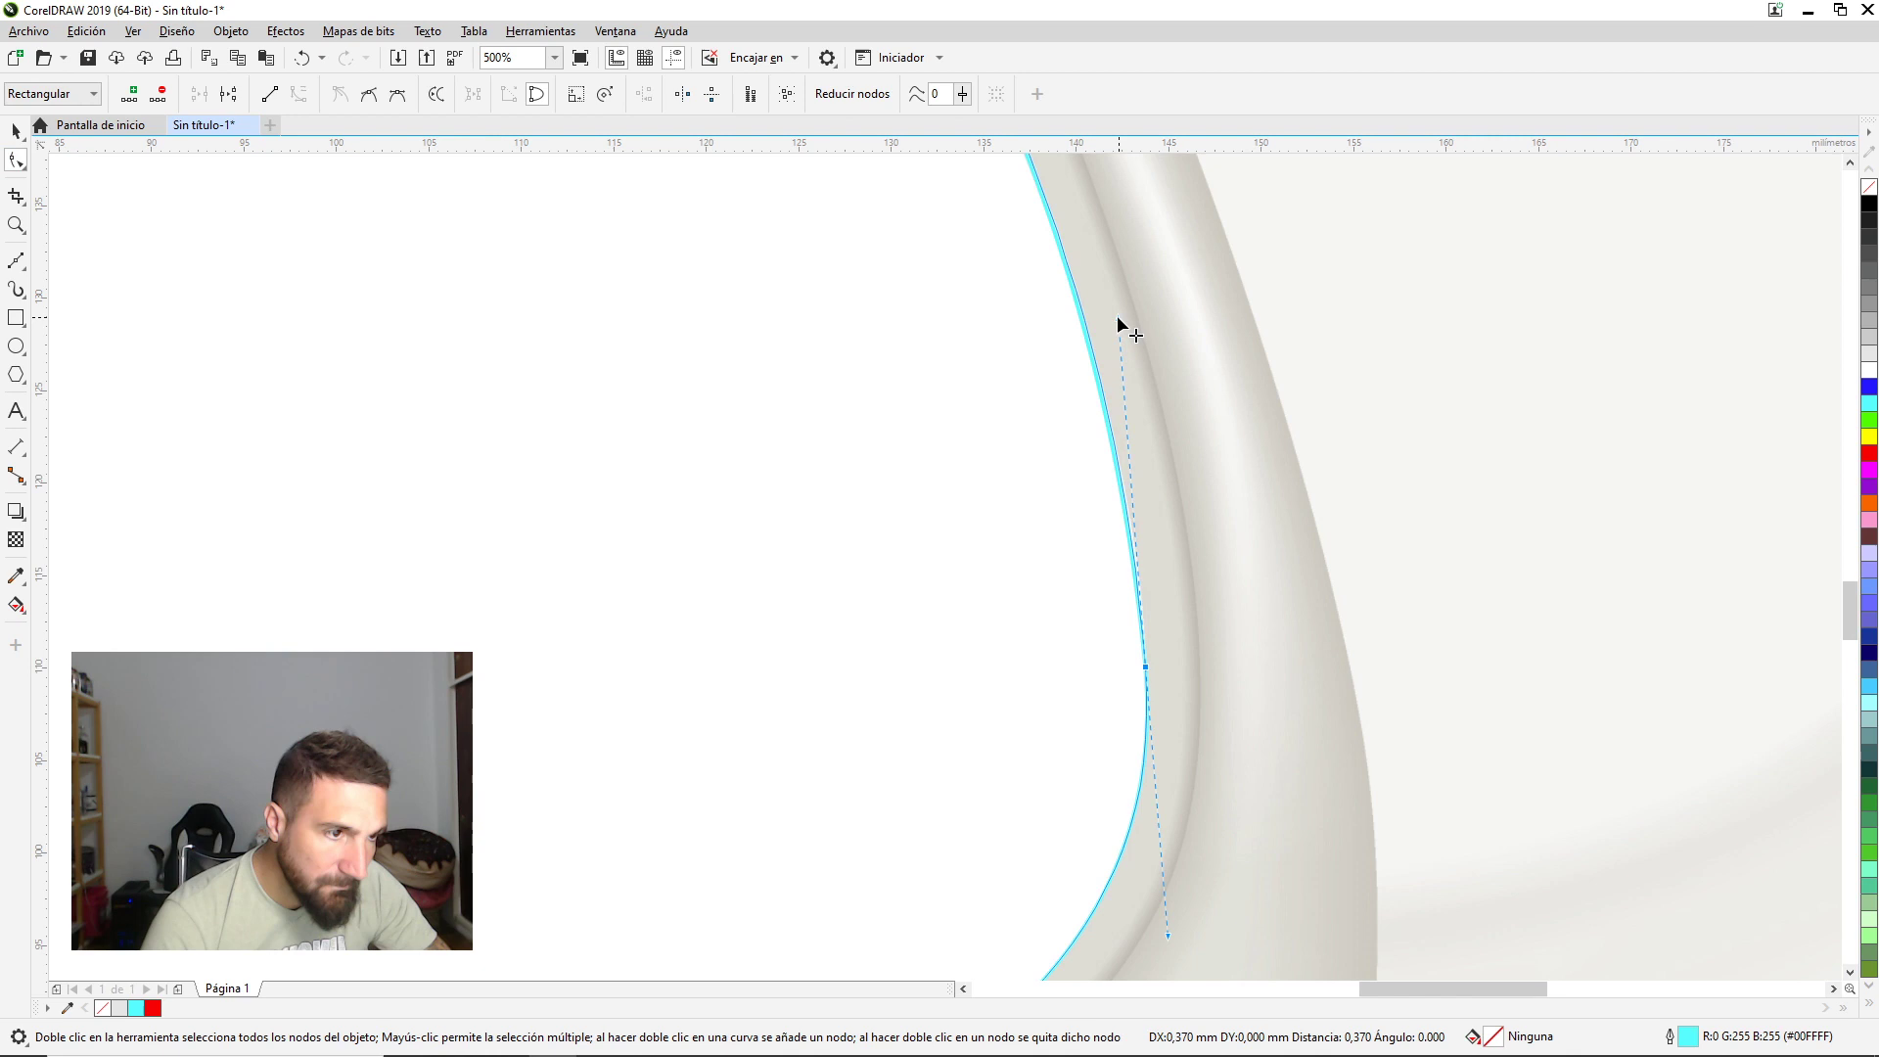
left_click(16, 133)
Try moving the label outline off the bottle, undo it, and deselect the curve.
scroll(554, 453, "down", 2)
scroll(560, 455, "down", 2)
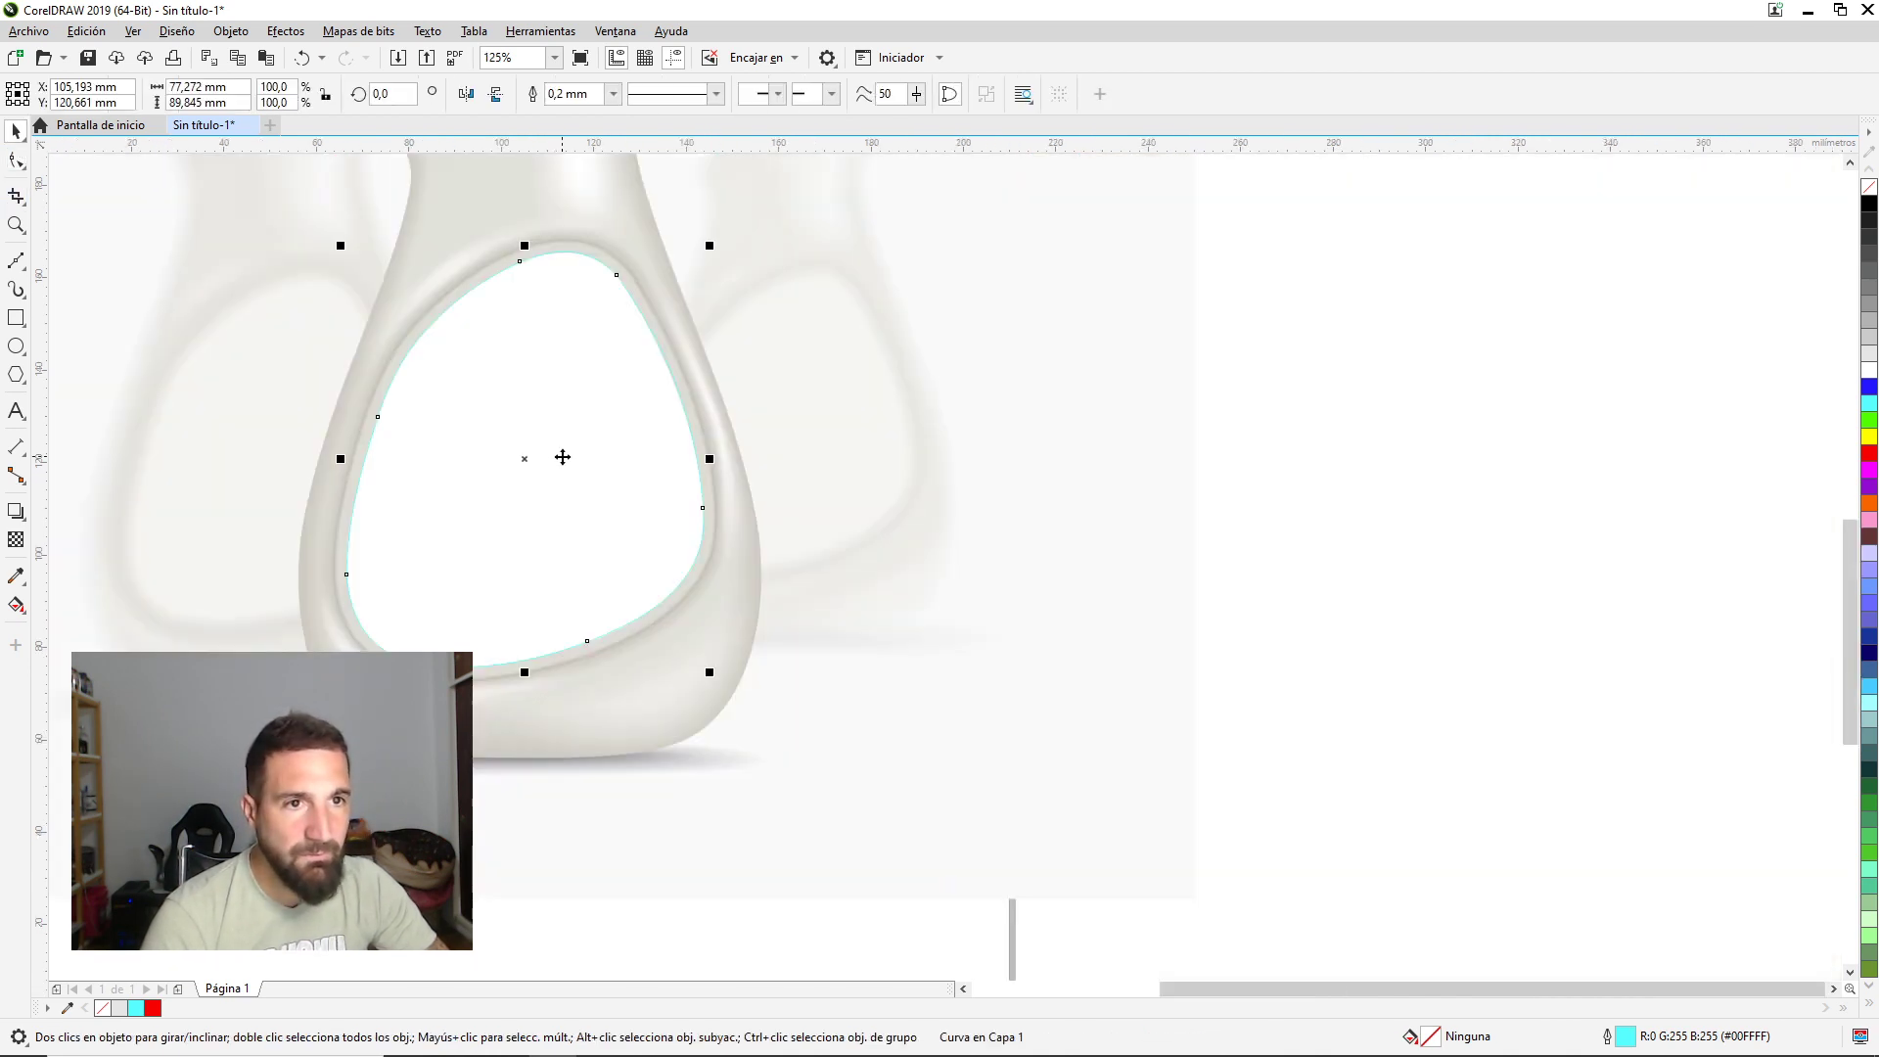
left_click(1337, 470)
scroll(831, 621, "down", 2)
scroll(725, 509, "up", 1)
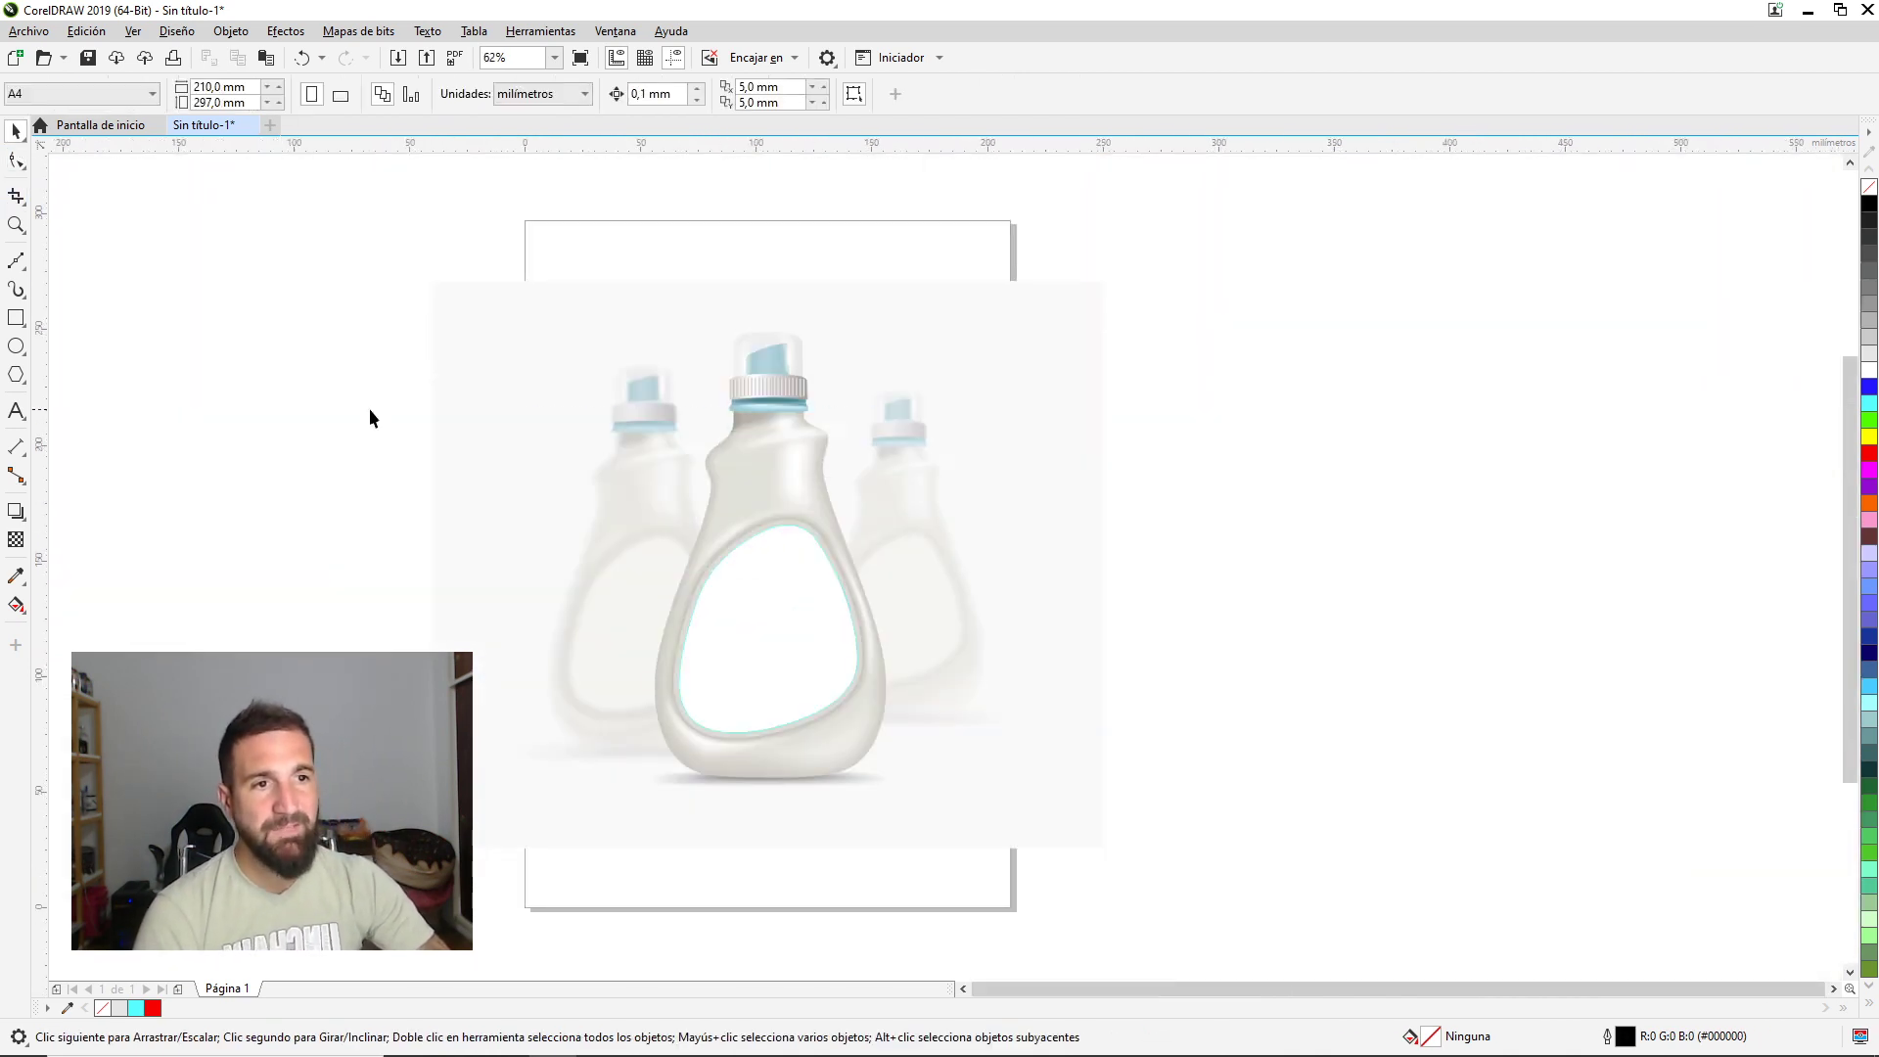
scroll(989, 388, "left", 3)
left_click(1314, 584)
left_click_drag(1316, 591, 858, 595)
key("ctrl+z")
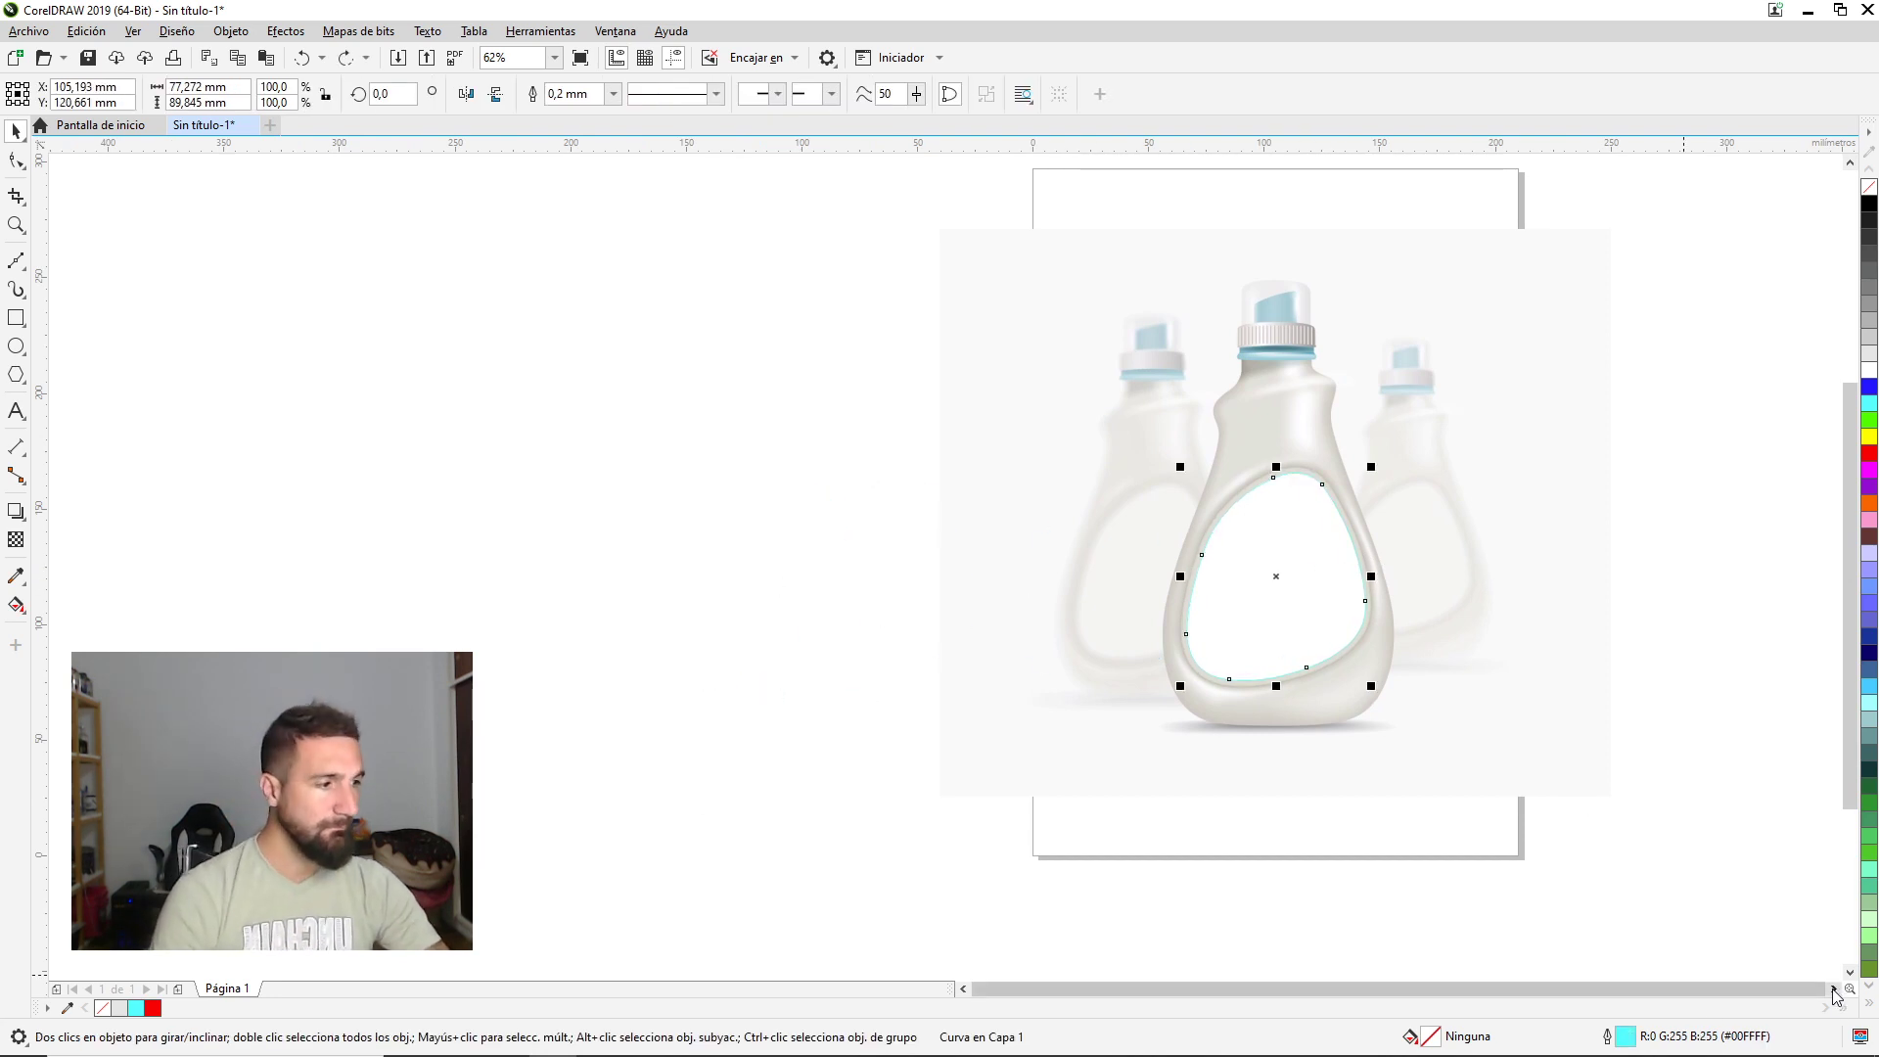
scroll(1836, 996, "right", 3)
scroll(792, 633, "up", 1)
left_click(197, 308)
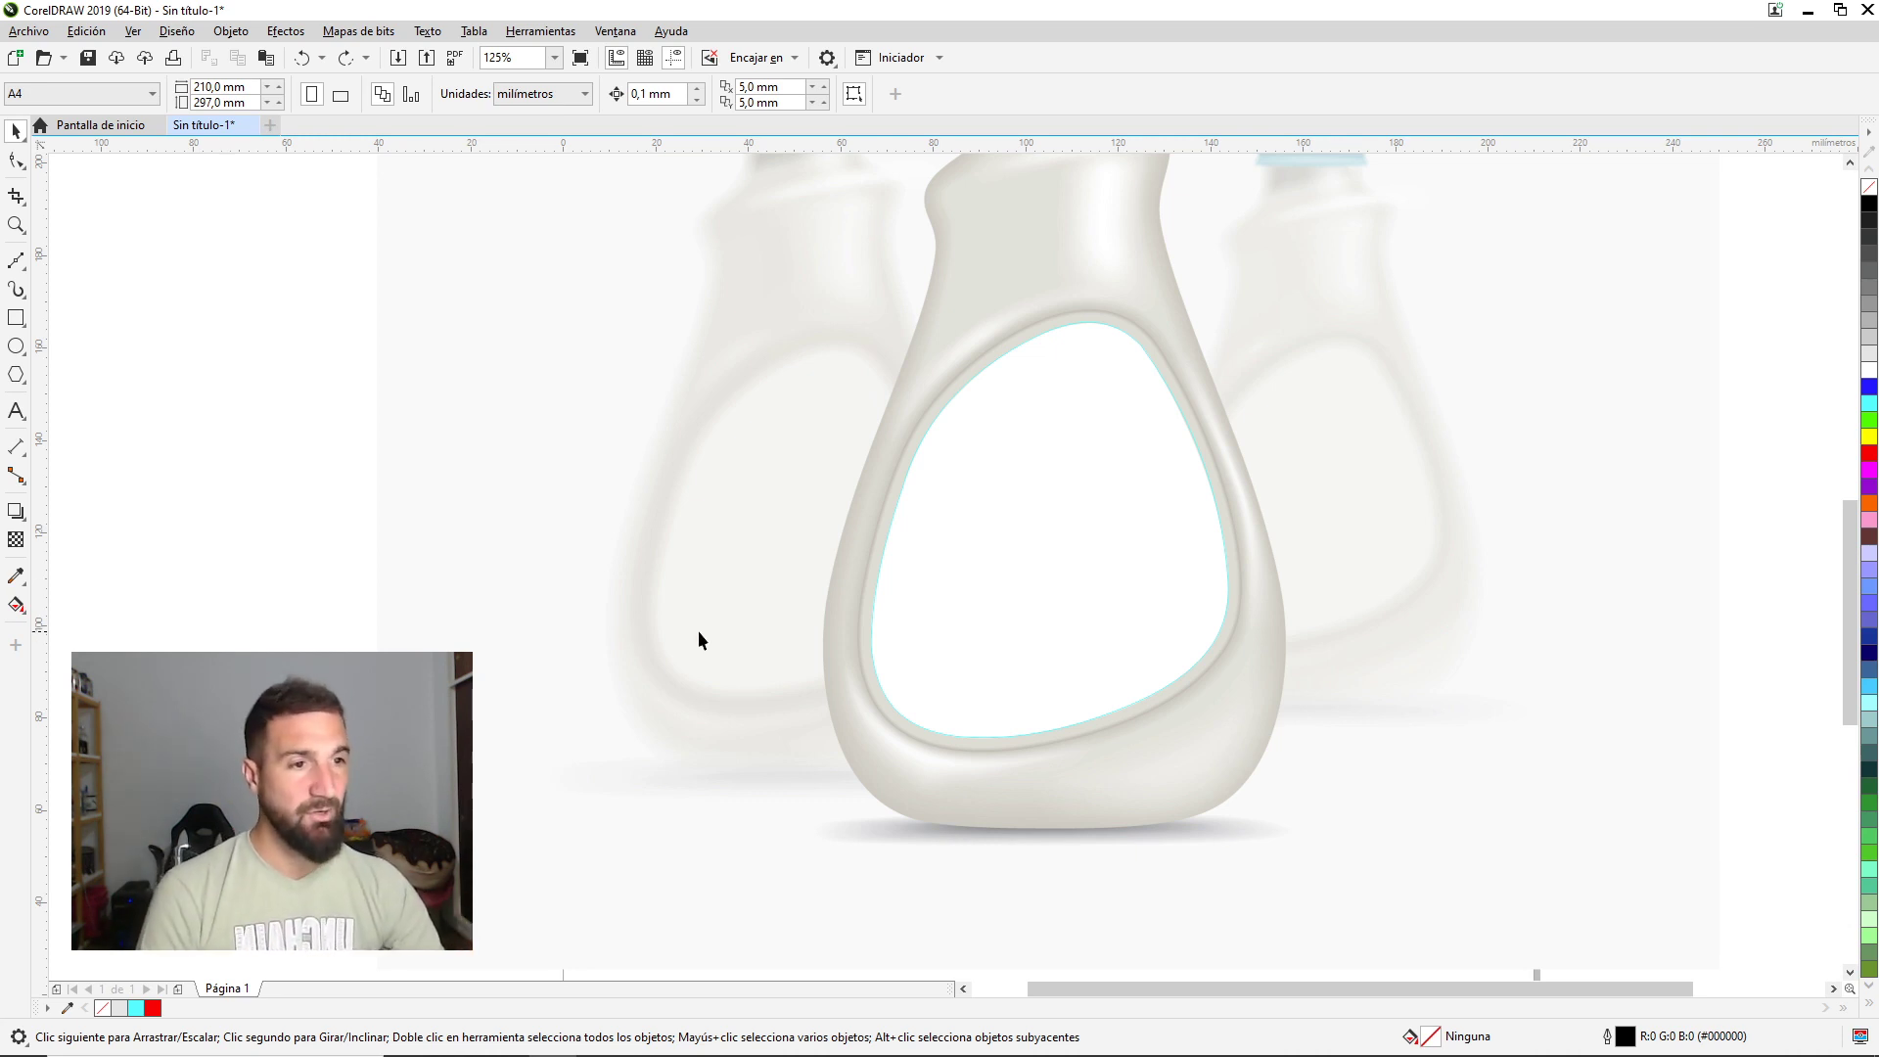
scroll(855, 555, "down", 3)
left_click_drag(855, 555, 1171, 539)
key("alt+Tab")
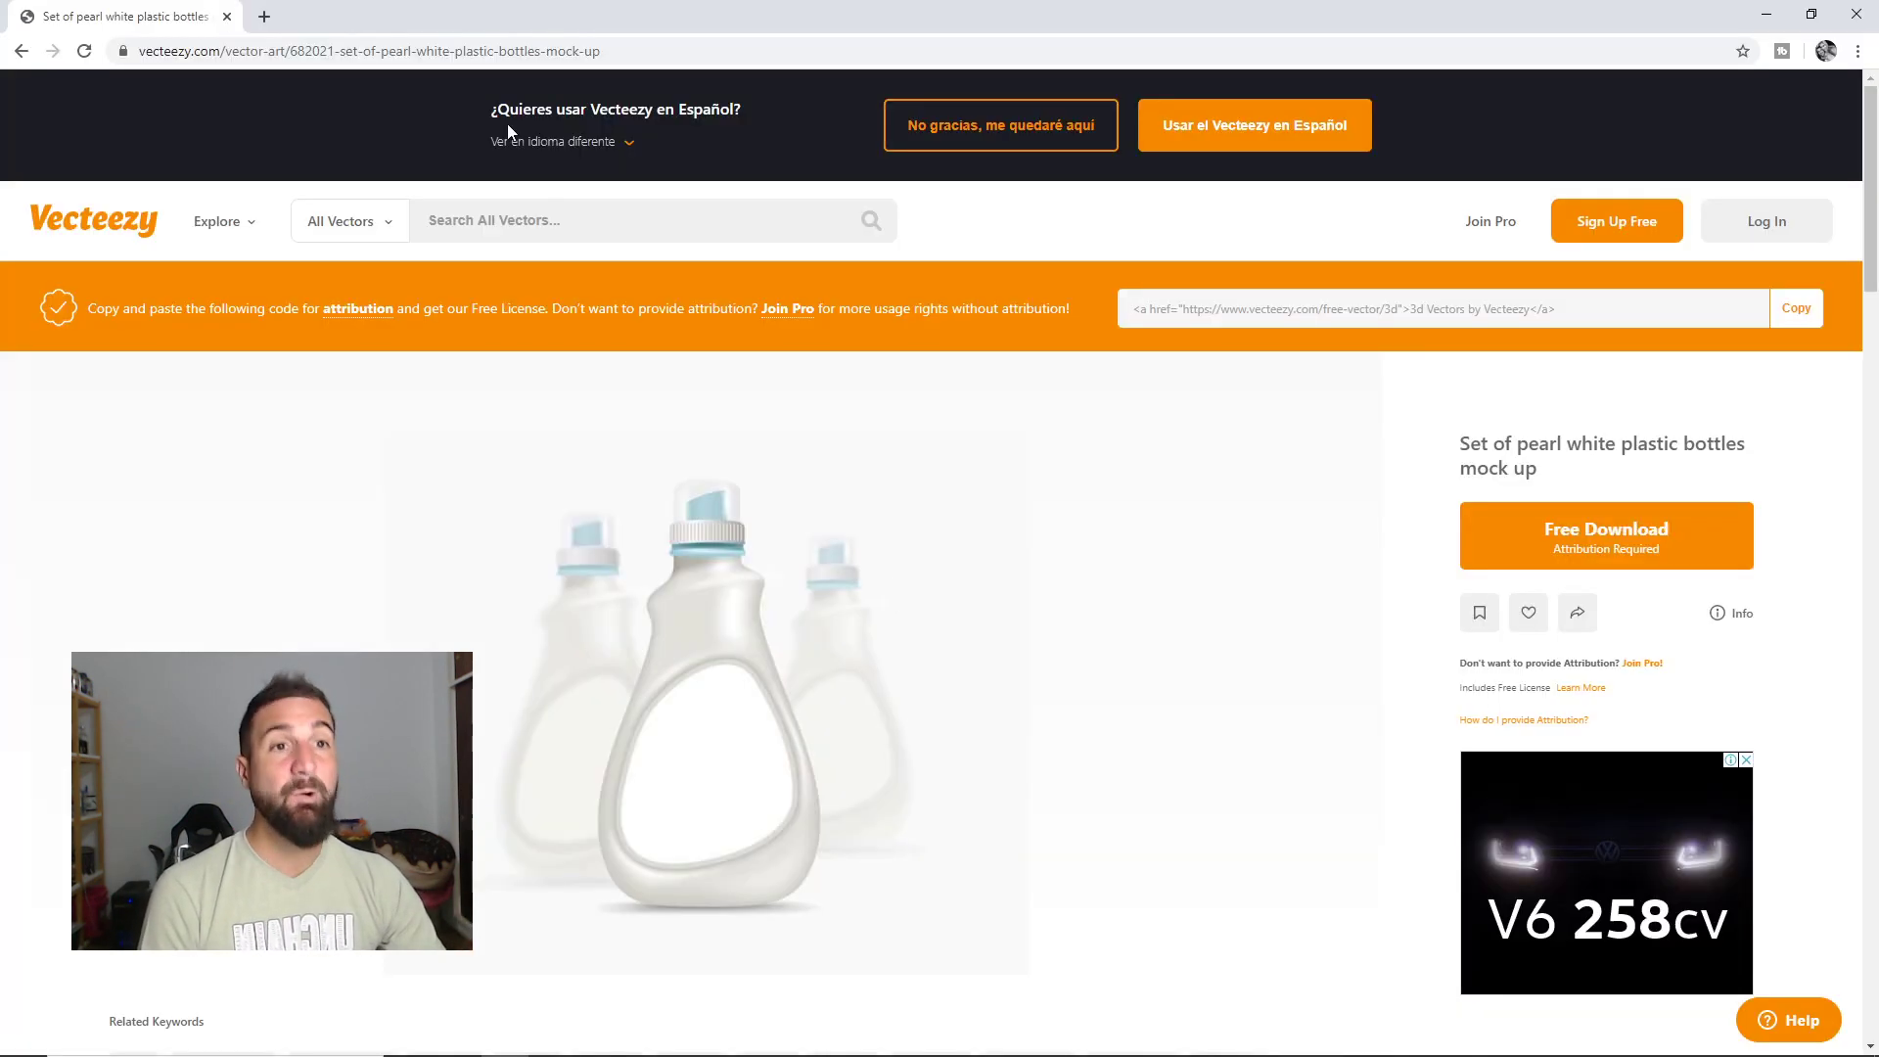
Search Google for 'LOGOPOND' and open the logopond.com site.
left_click(529, 50)
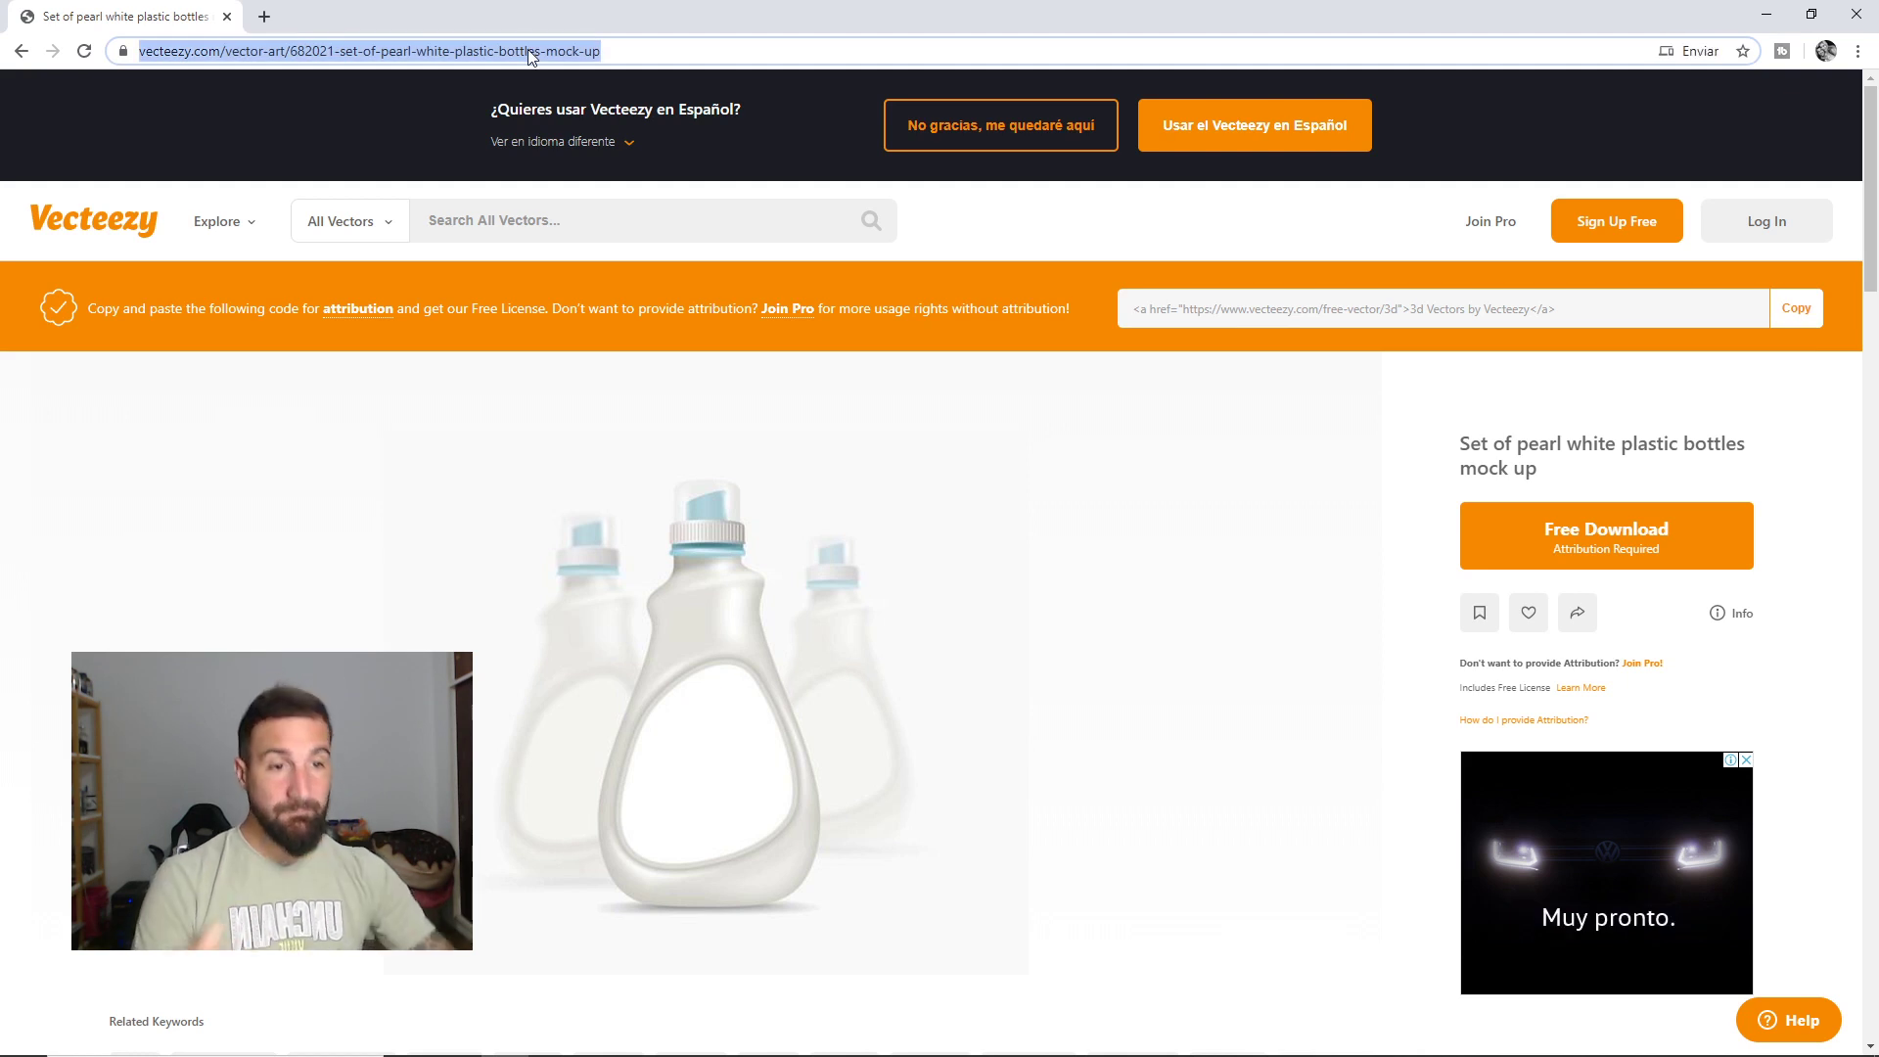
type("L")
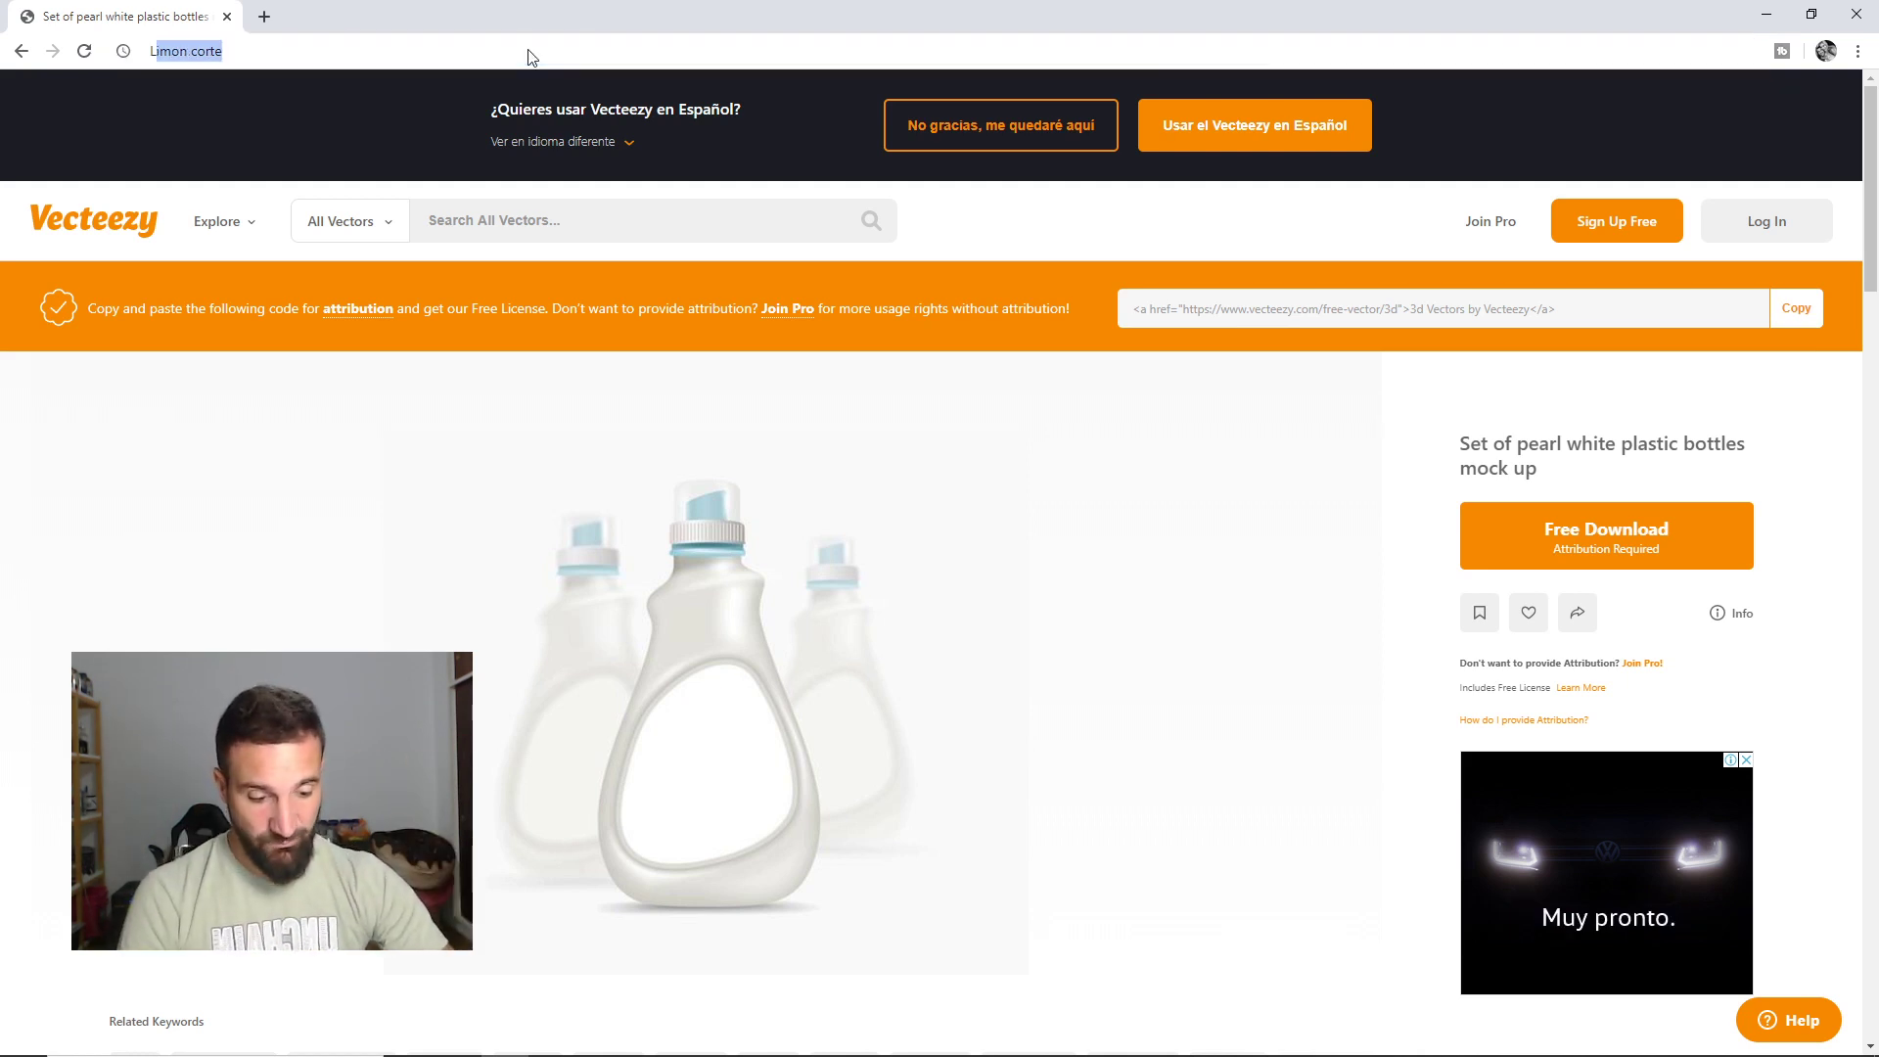
type("OGOPOND")
key("Return")
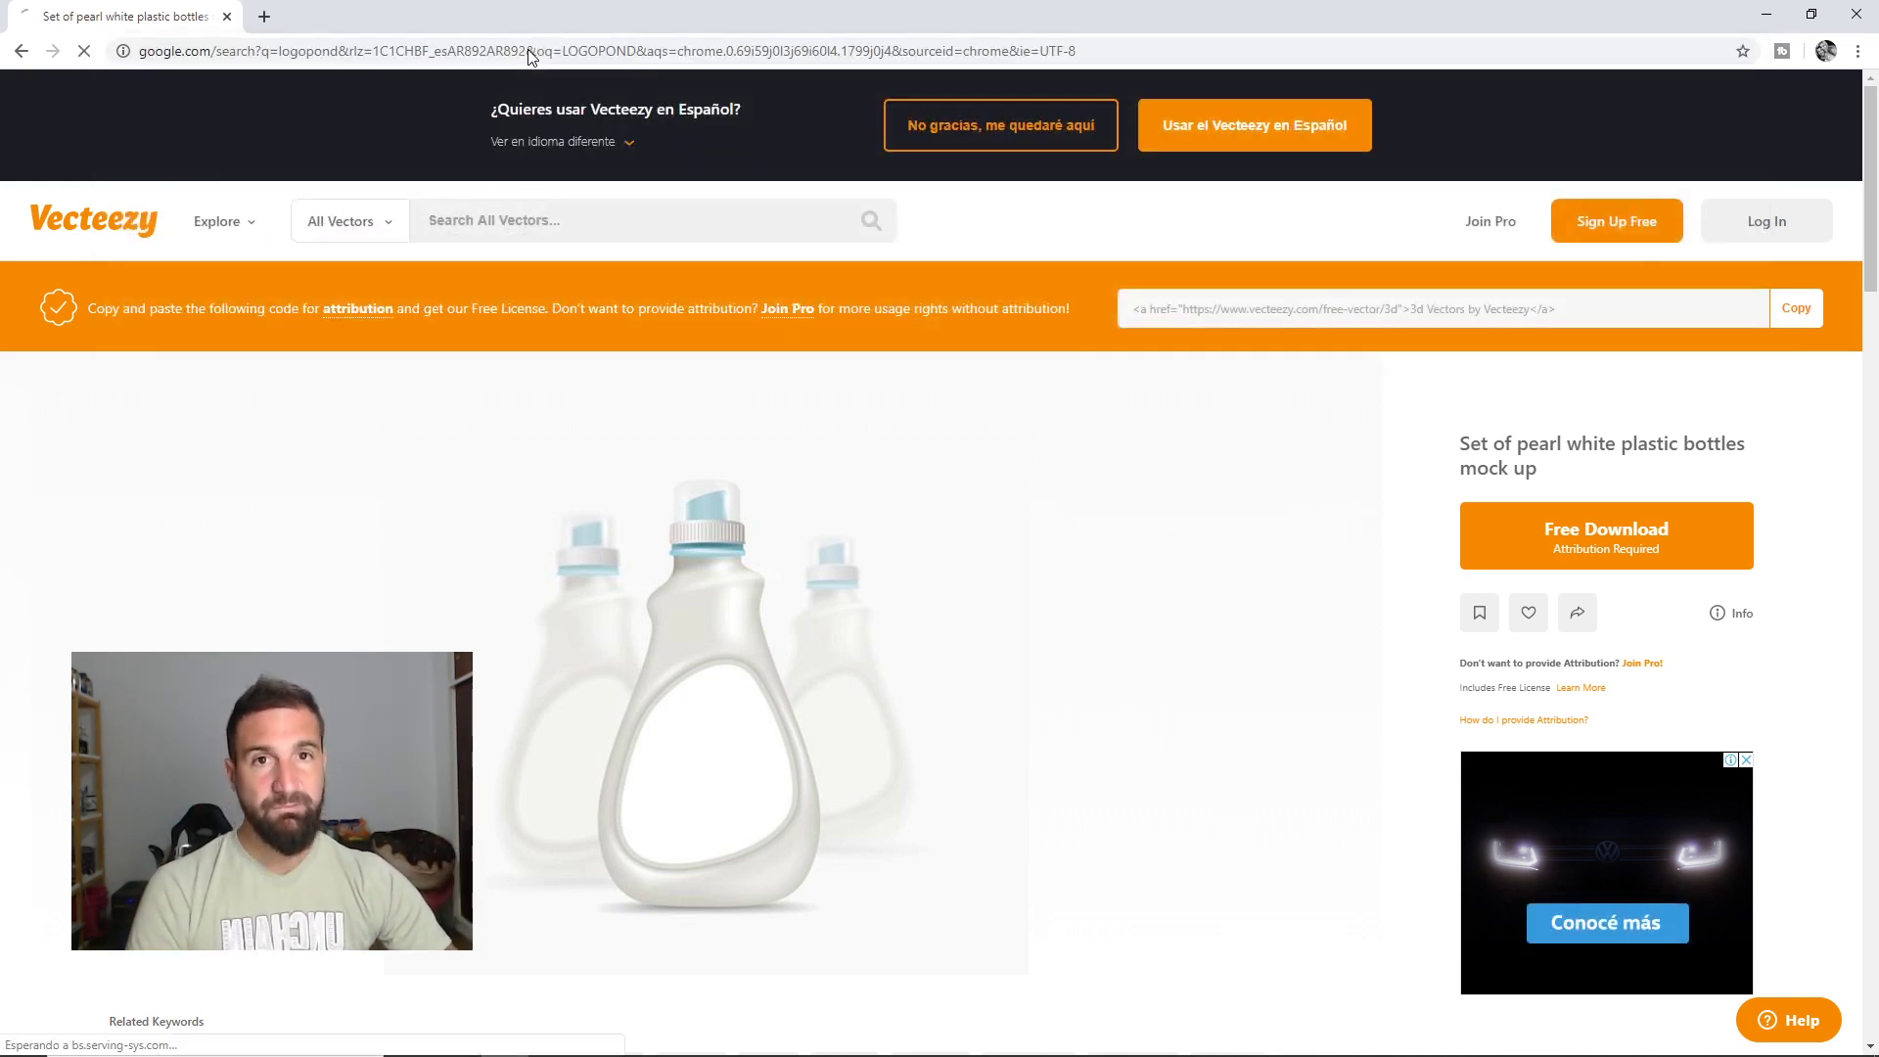
left_click(391, 274)
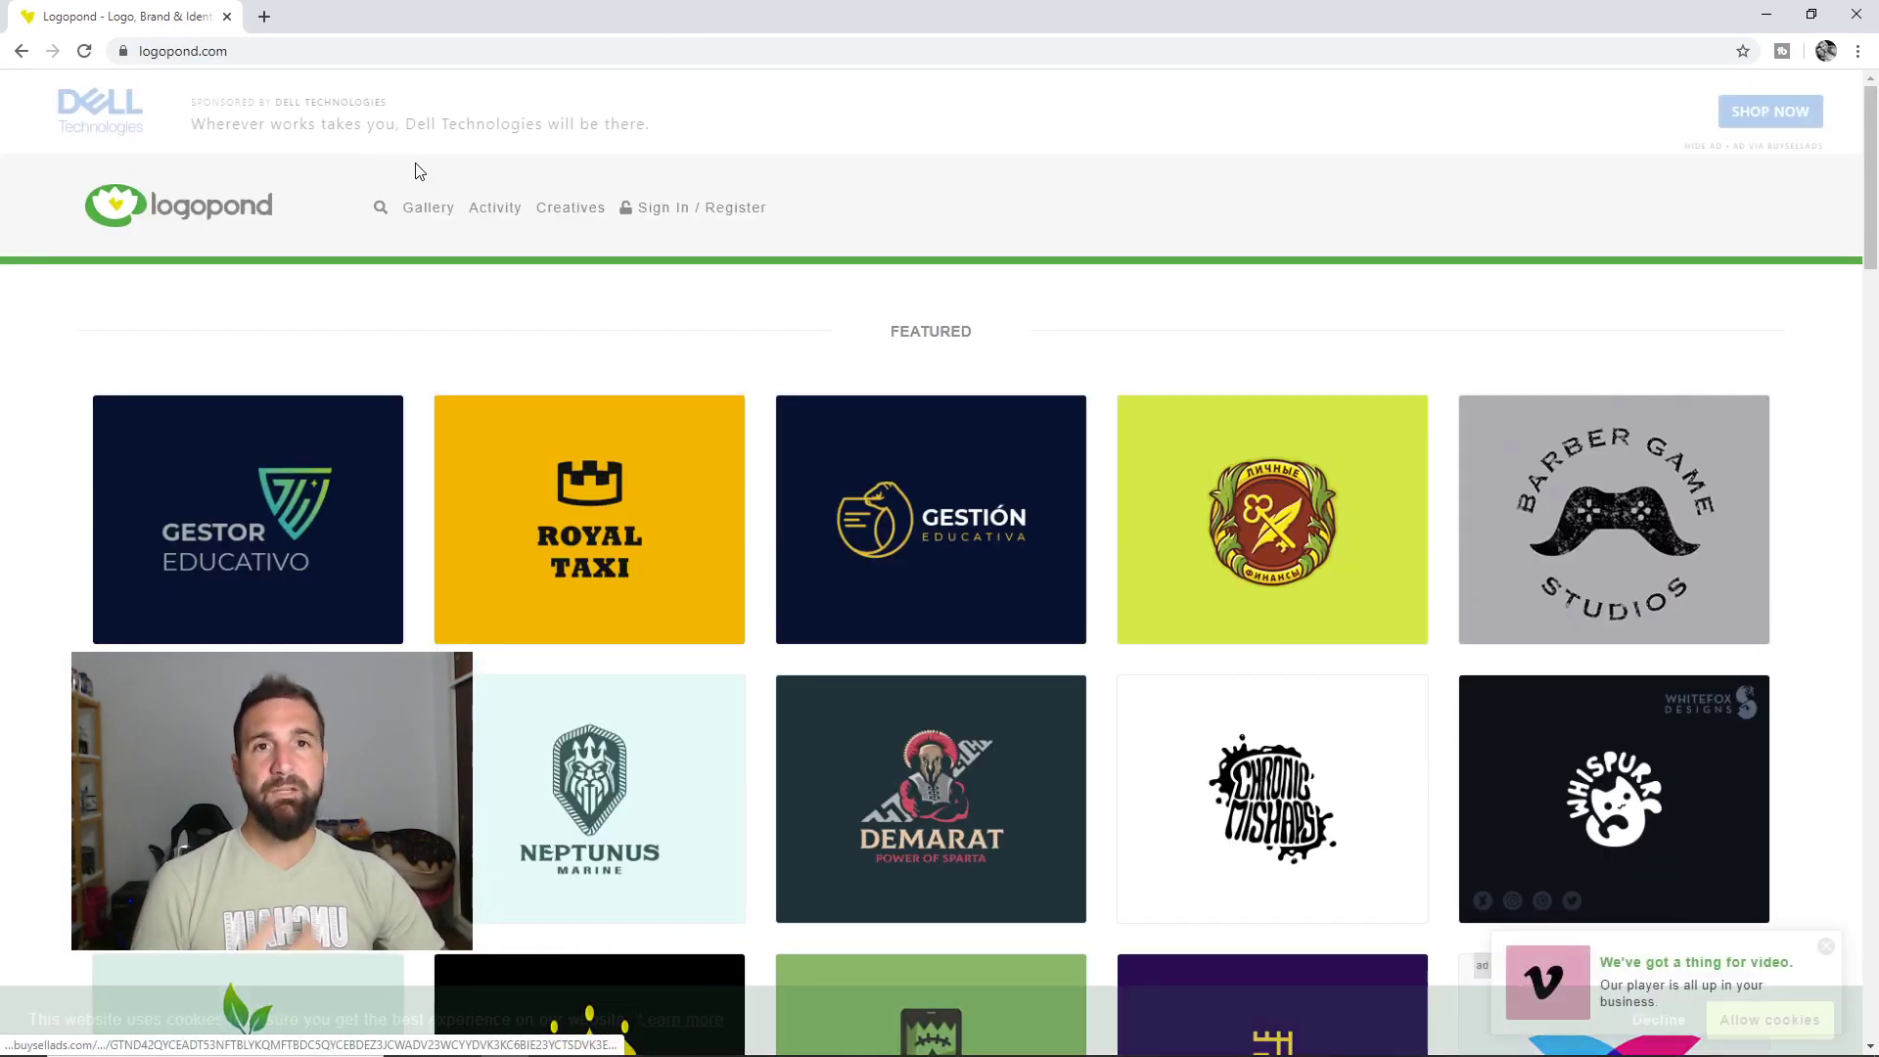
mouse_move(589, 499)
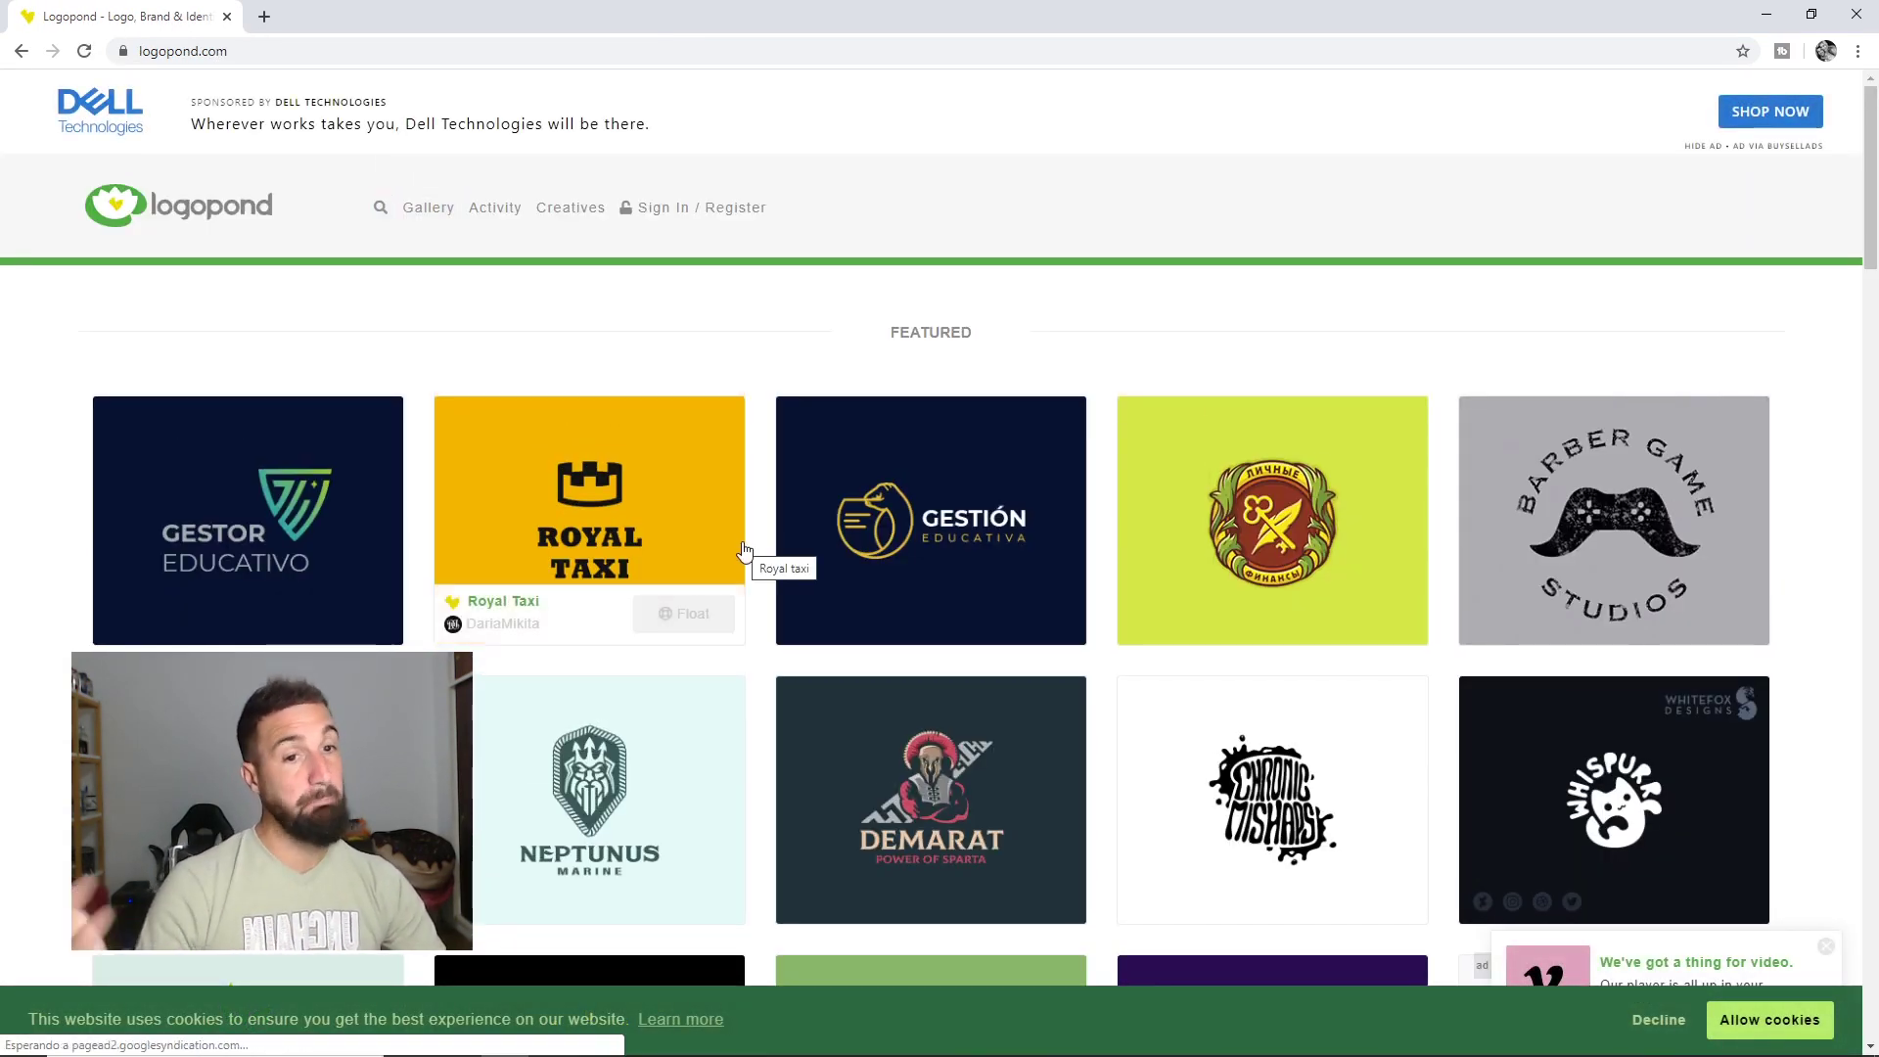
Search Logopond's logo gallery for 'lemon'.
scroll(738, 545, "down", 1)
scroll(738, 554, "down", 2)
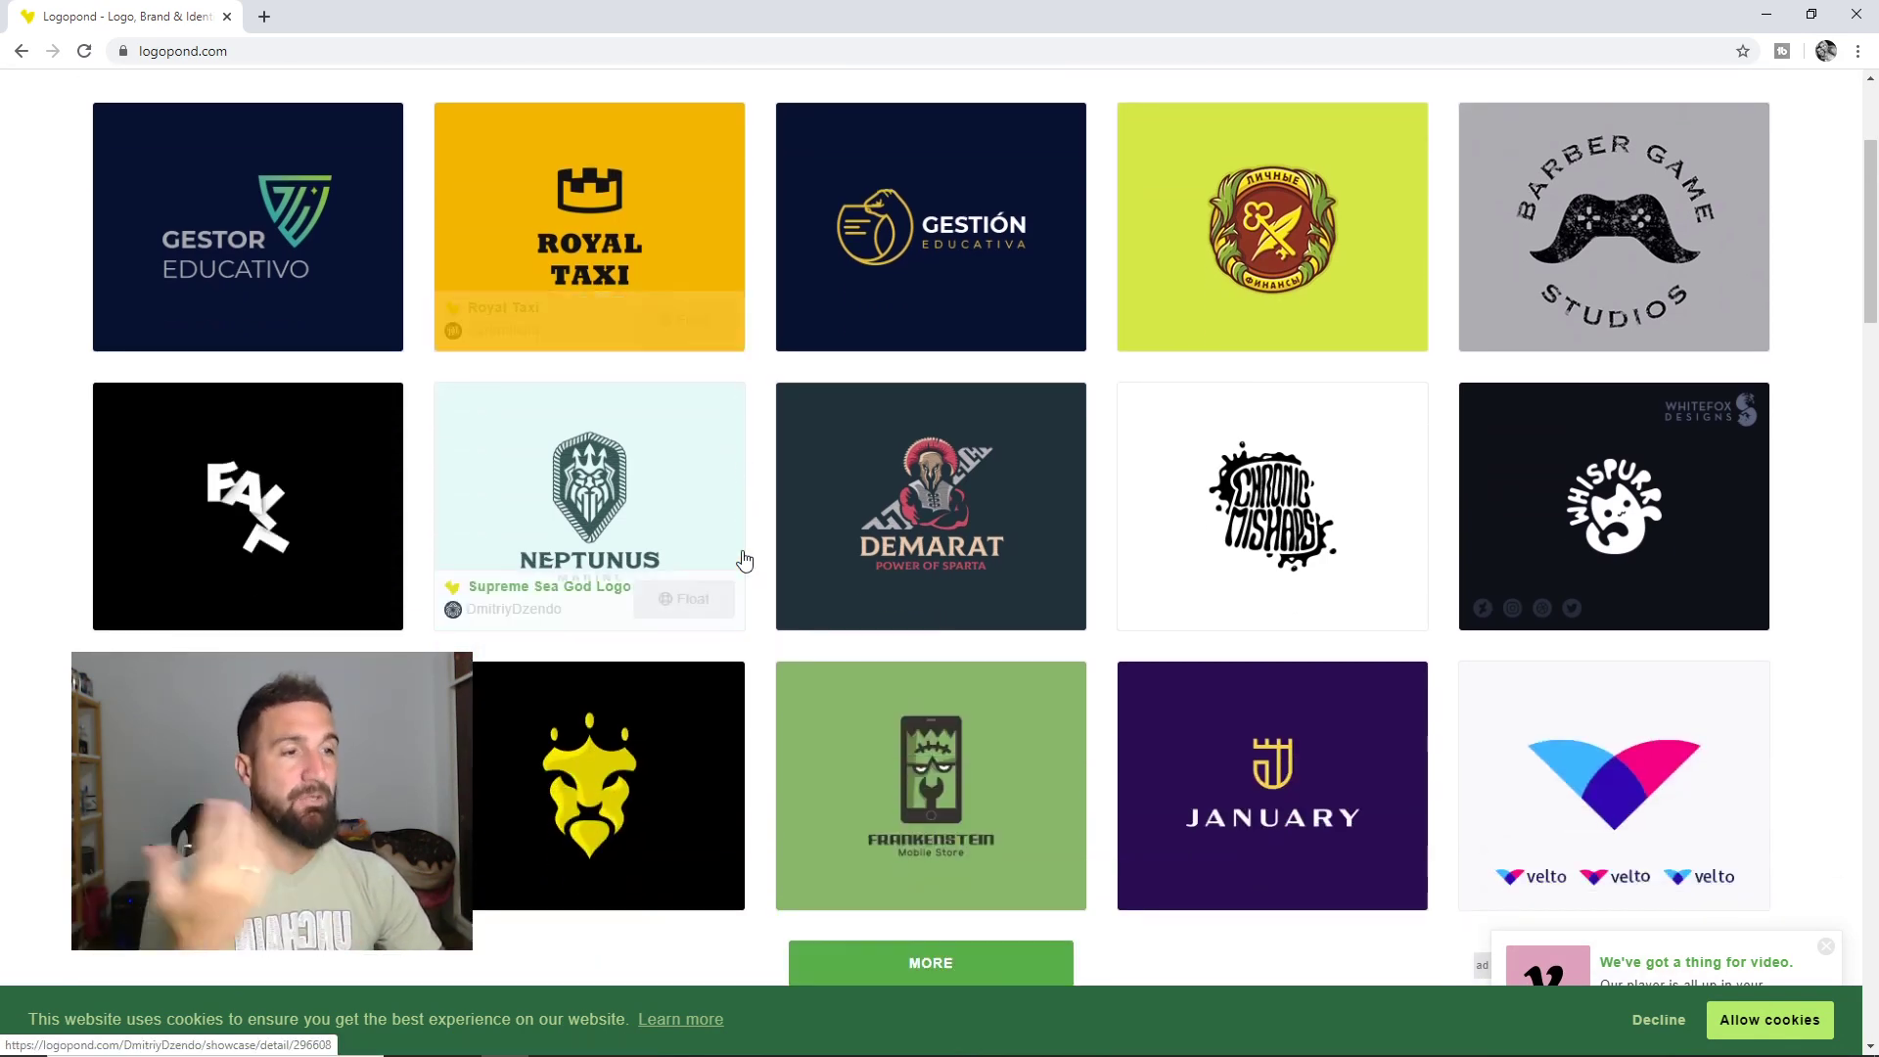
scroll(738, 554, "up", 3)
left_click(392, 214)
left_click(405, 351)
type("lemon")
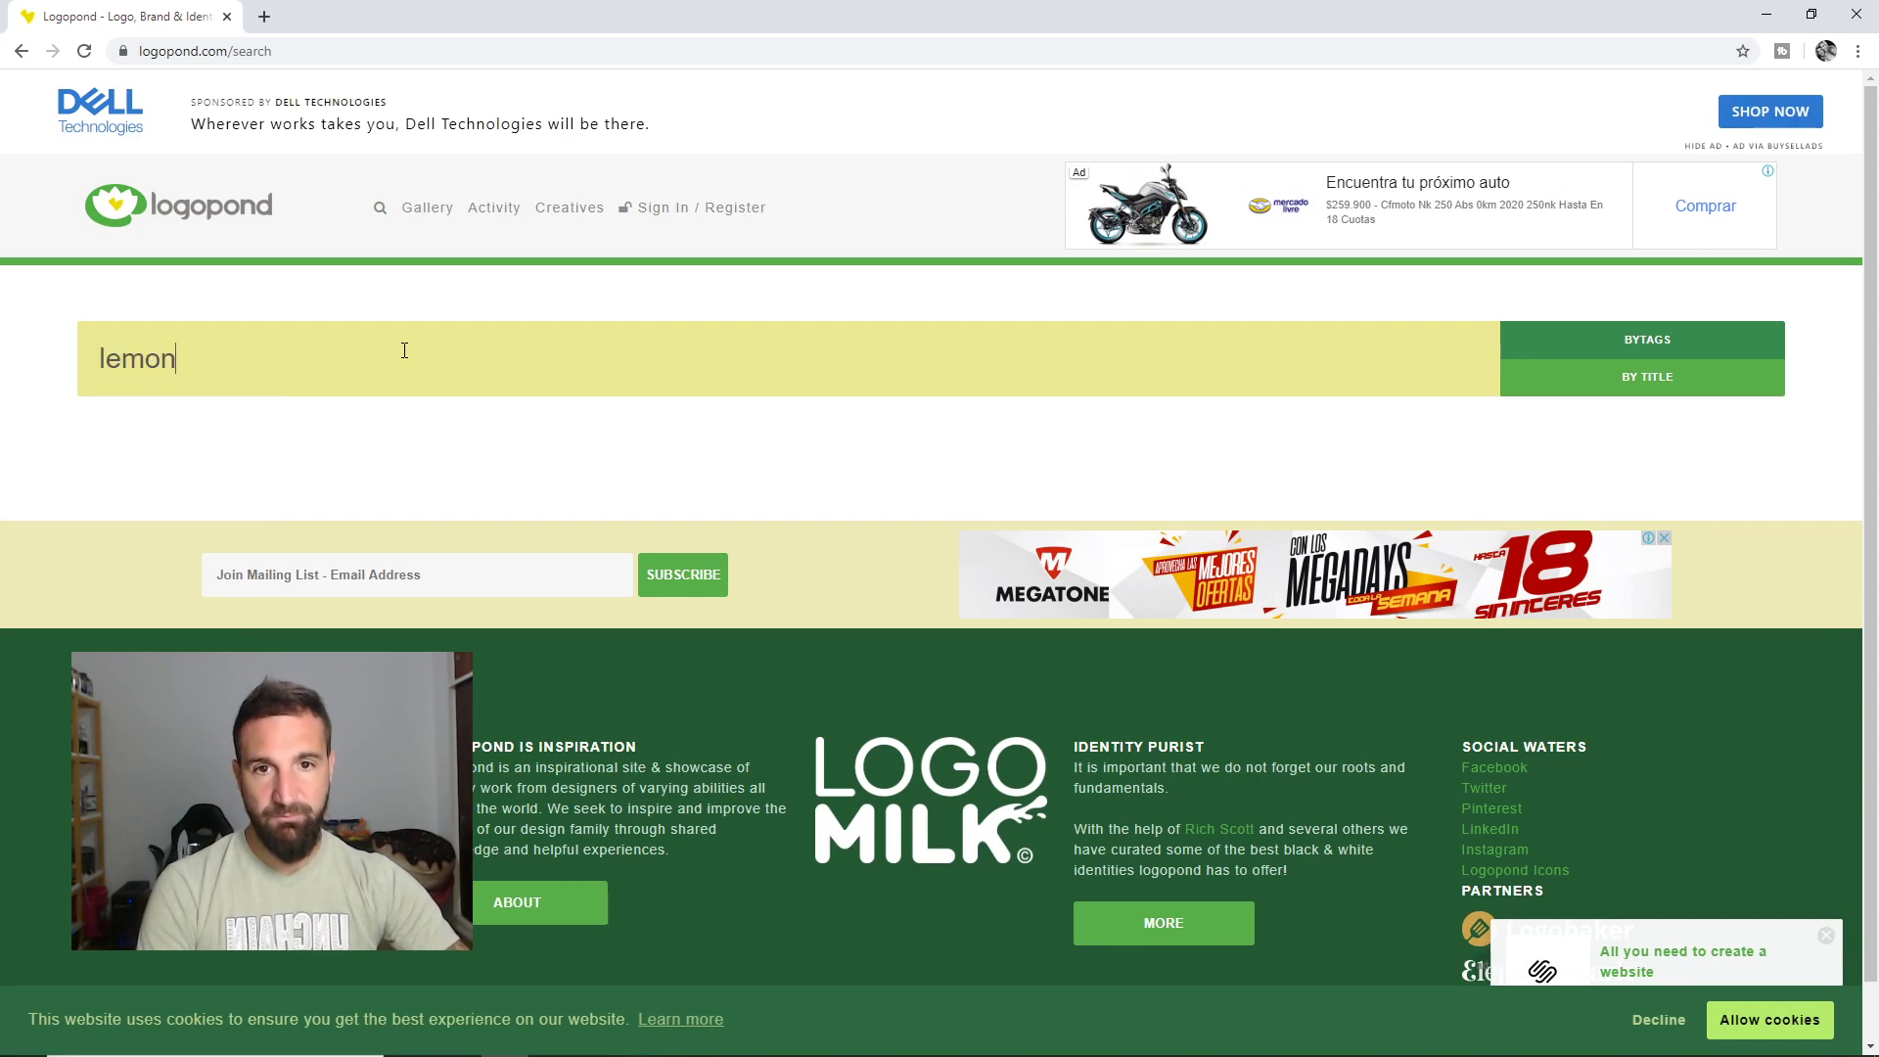
key("Return")
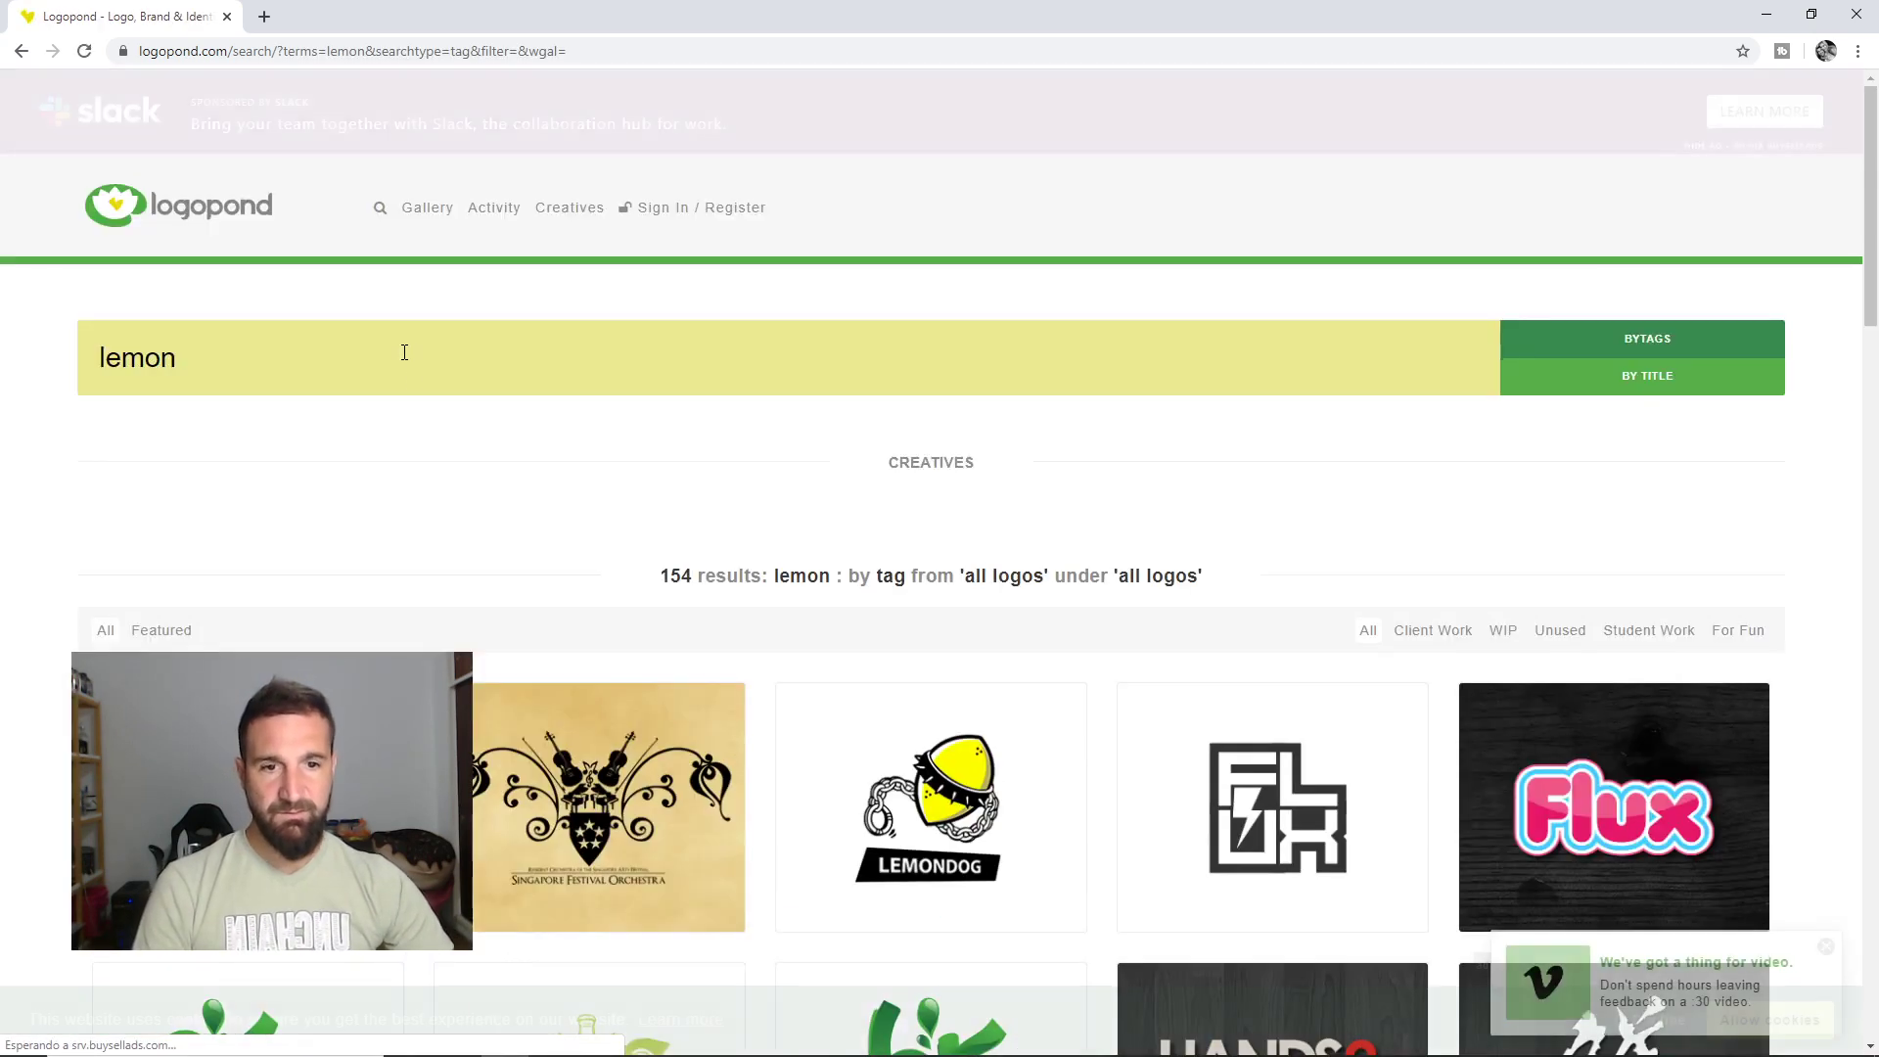
Open the Lemon lettering logo from the next results page and copy its image.
scroll(770, 529, "down", 3)
scroll(770, 529, "down", 3)
scroll(773, 530, "down", 3)
scroll(770, 526, "down", 3)
scroll(810, 532, "down", 4)
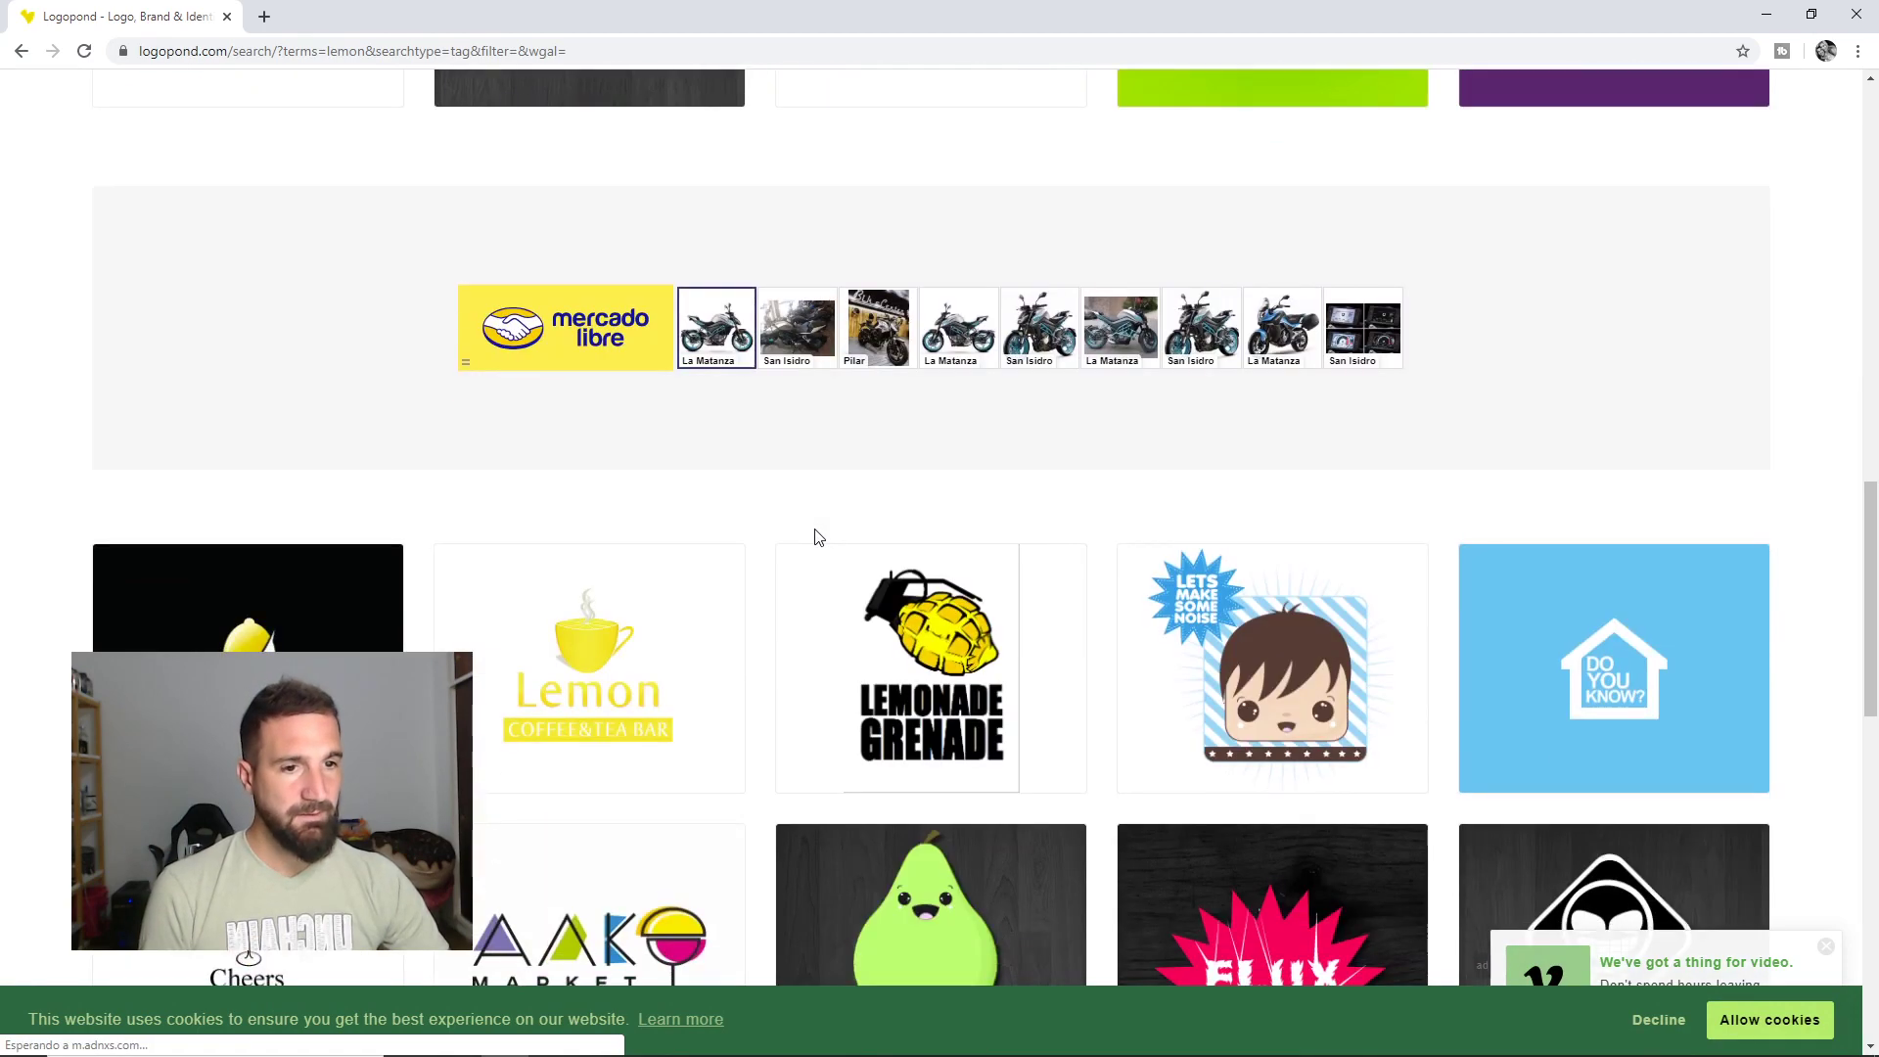
scroll(817, 535, "down", 5)
scroll(816, 533, "down", 1)
scroll(819, 534, "down", 2)
scroll(822, 537, "down", 3)
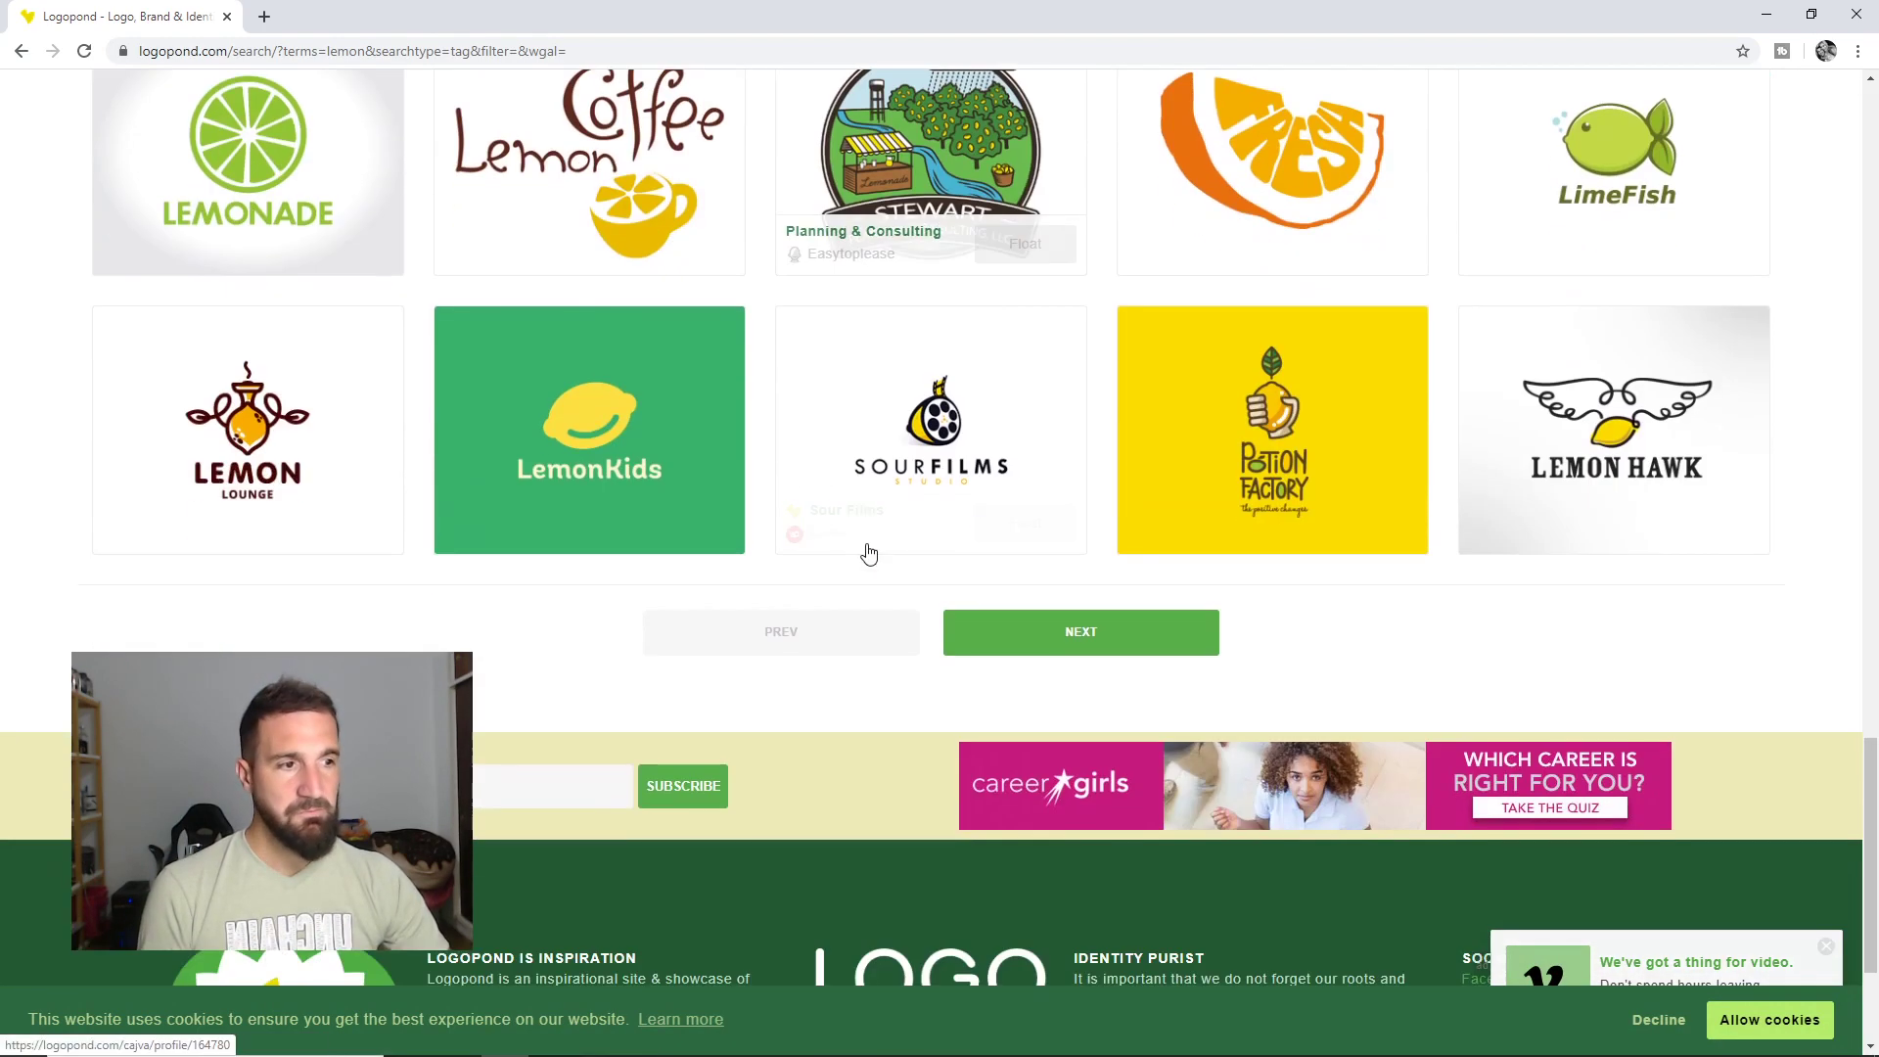
left_click(1087, 646)
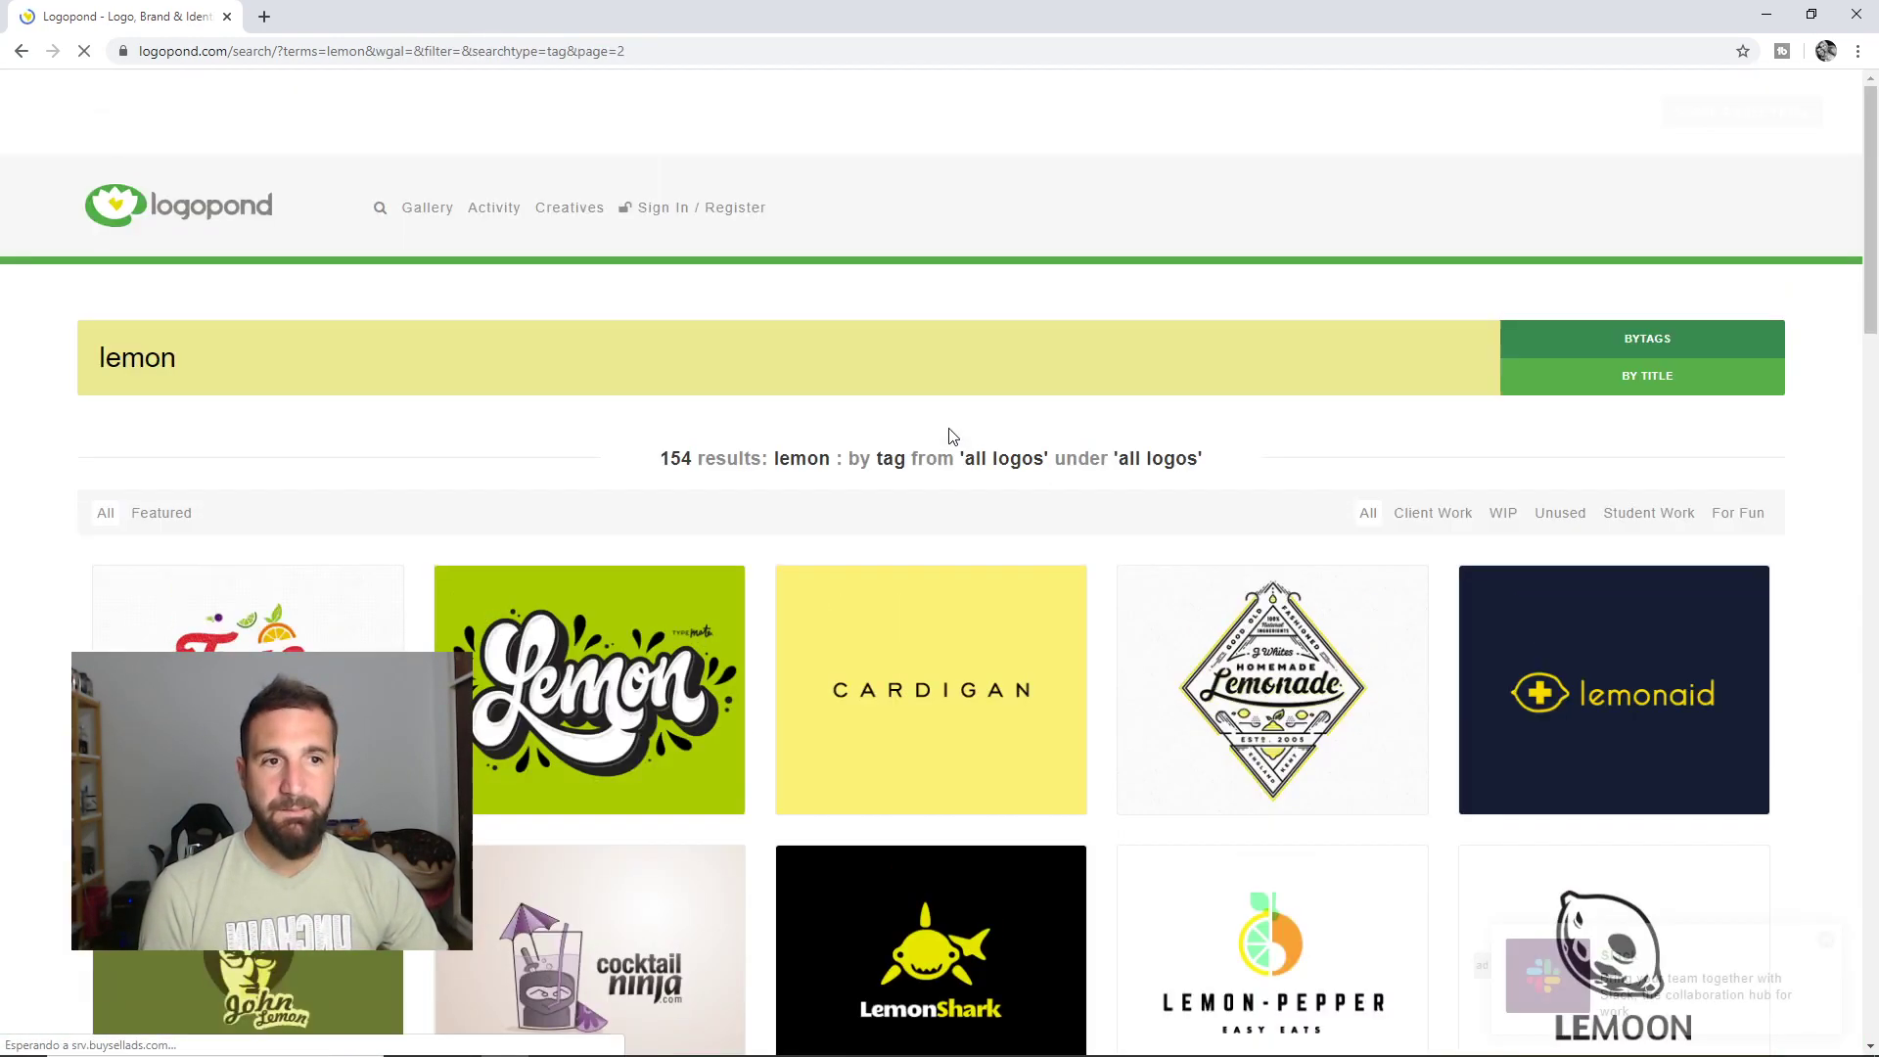
scroll(614, 367, "down", 3)
left_click(615, 367)
right_click(554, 533)
left_click(653, 596)
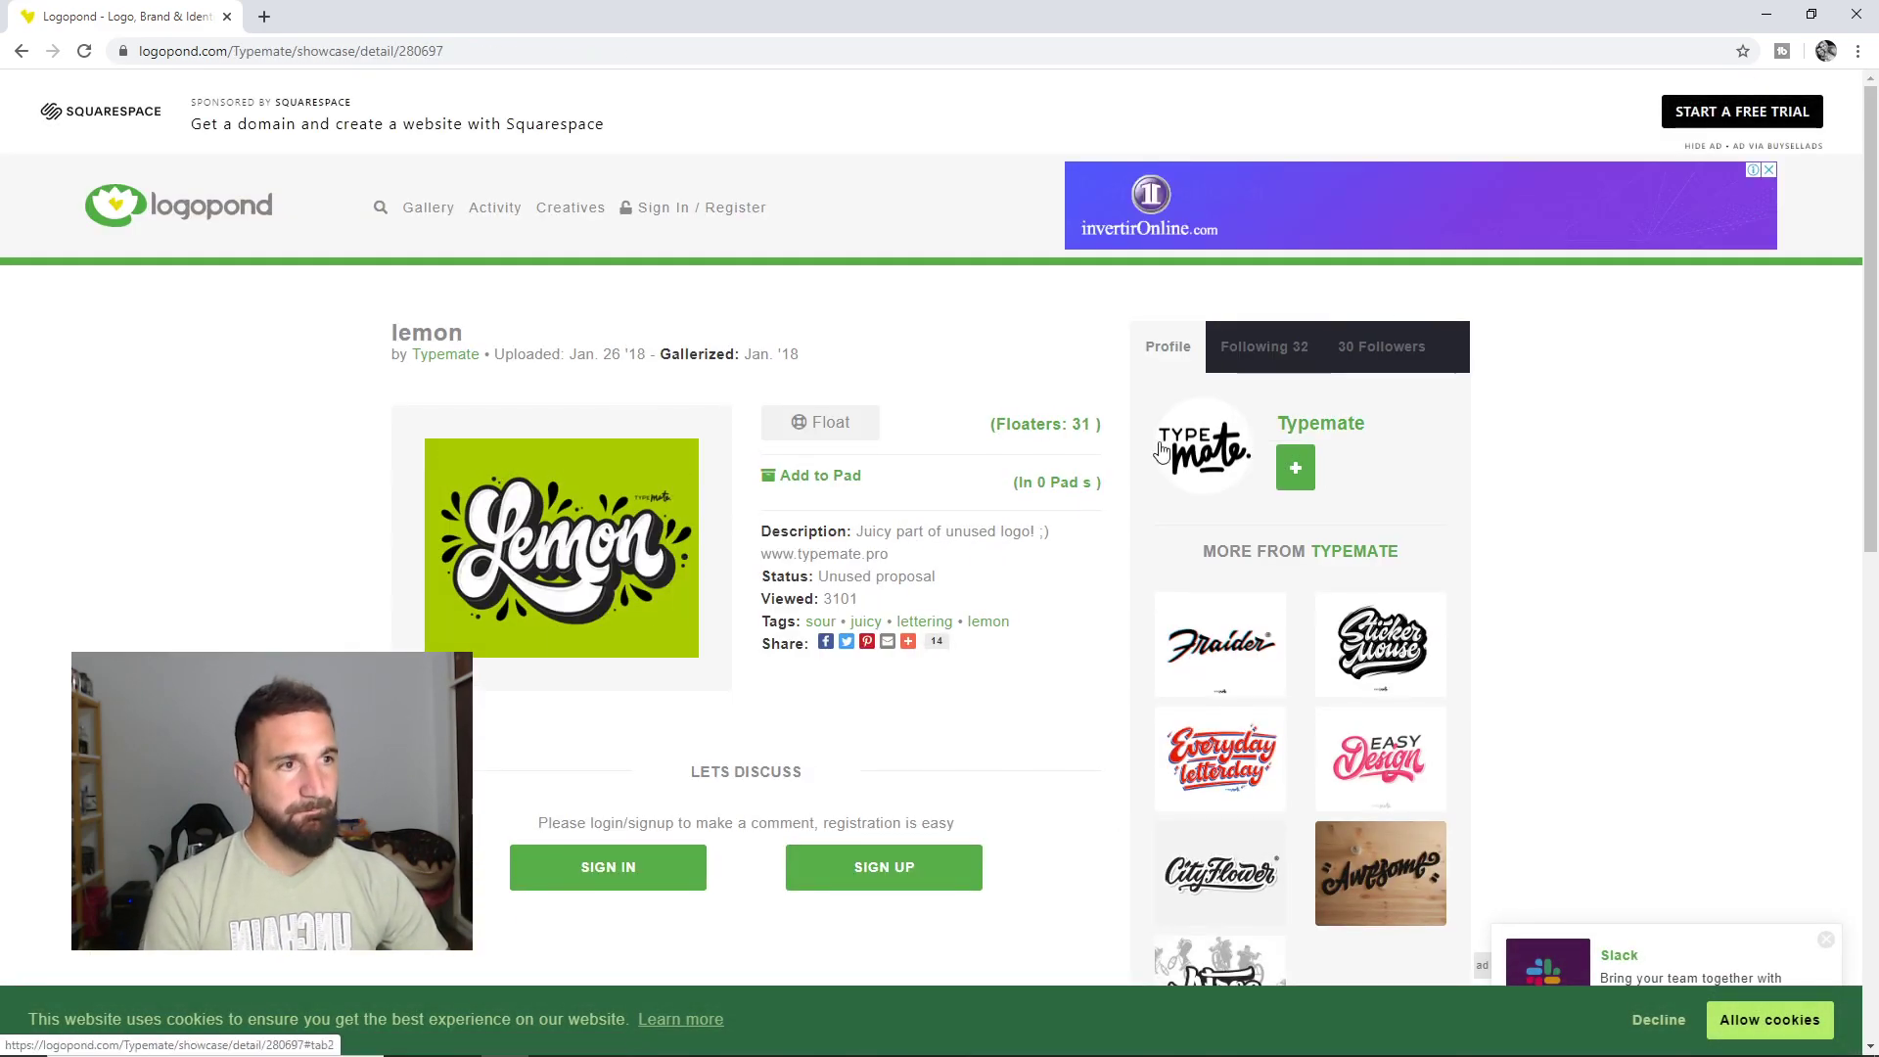
key("alt+Tab")
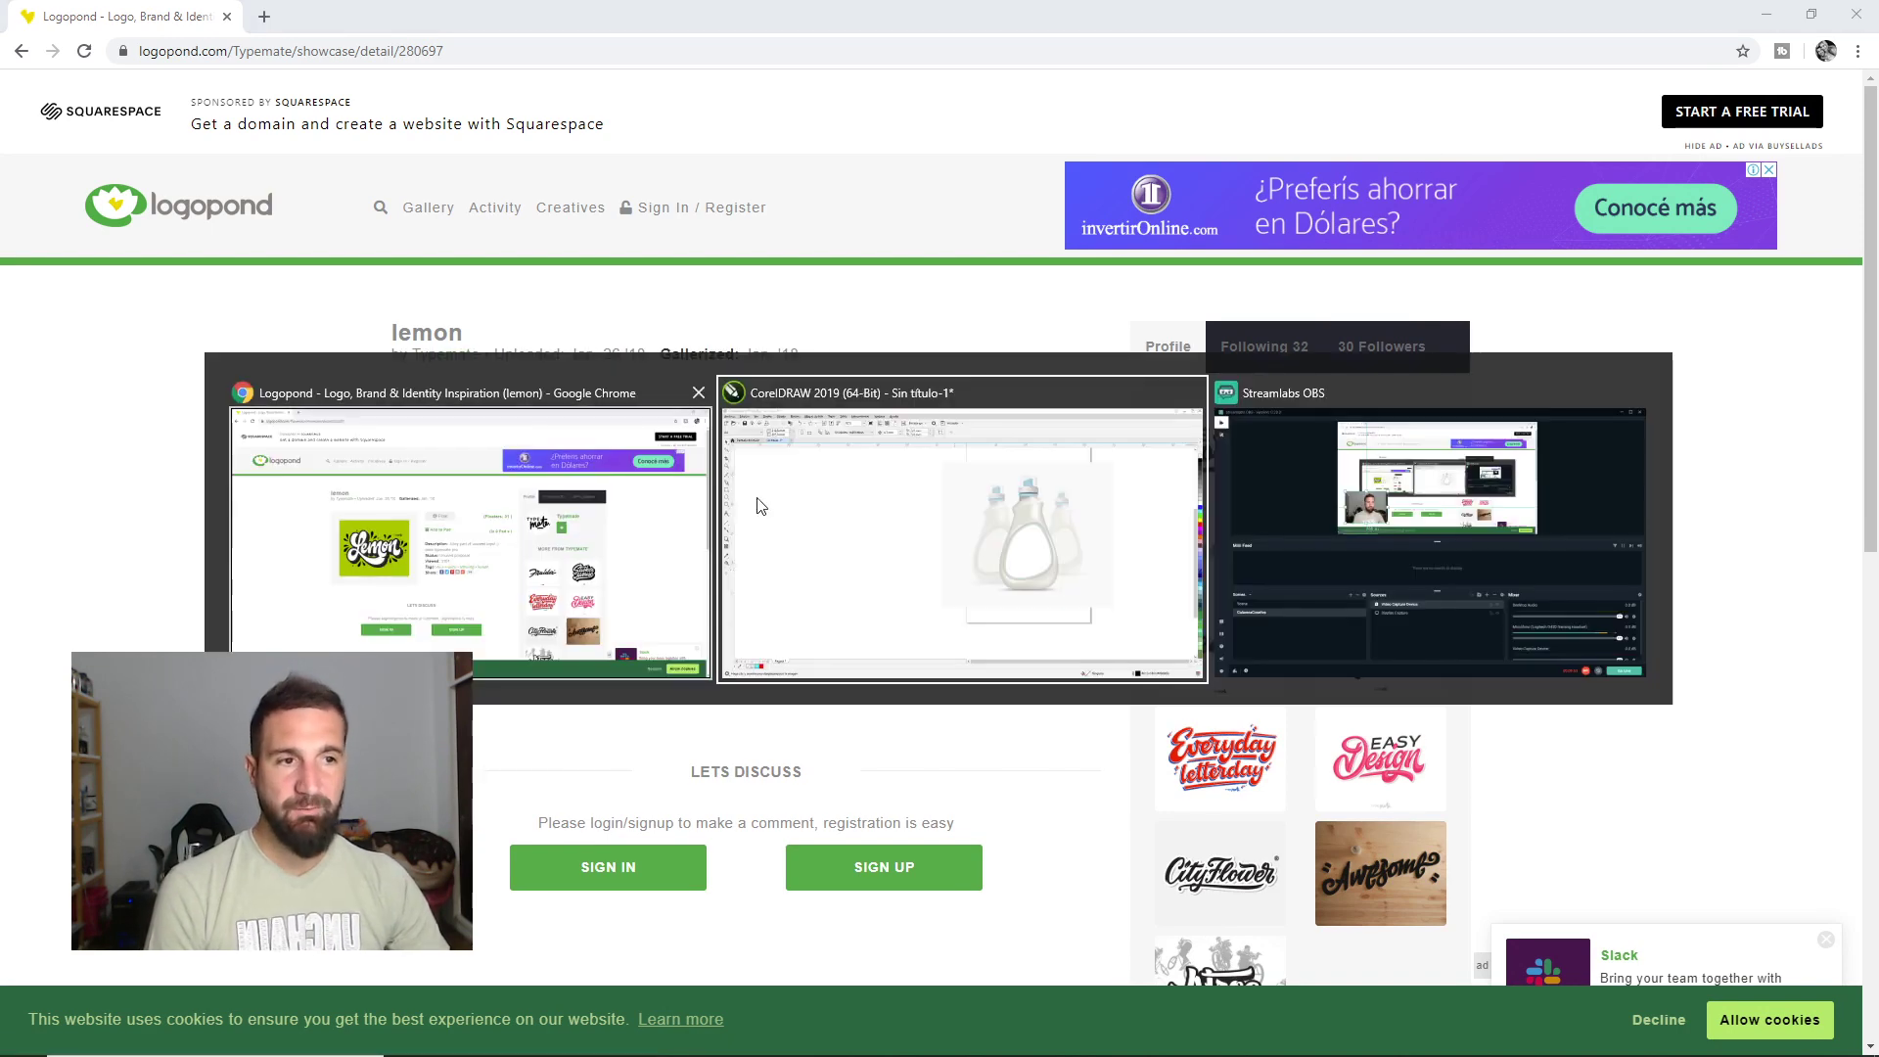
Paste the Lemon logo onto the canvas and Quick Trace it into vector shapes.
right_click(599, 389)
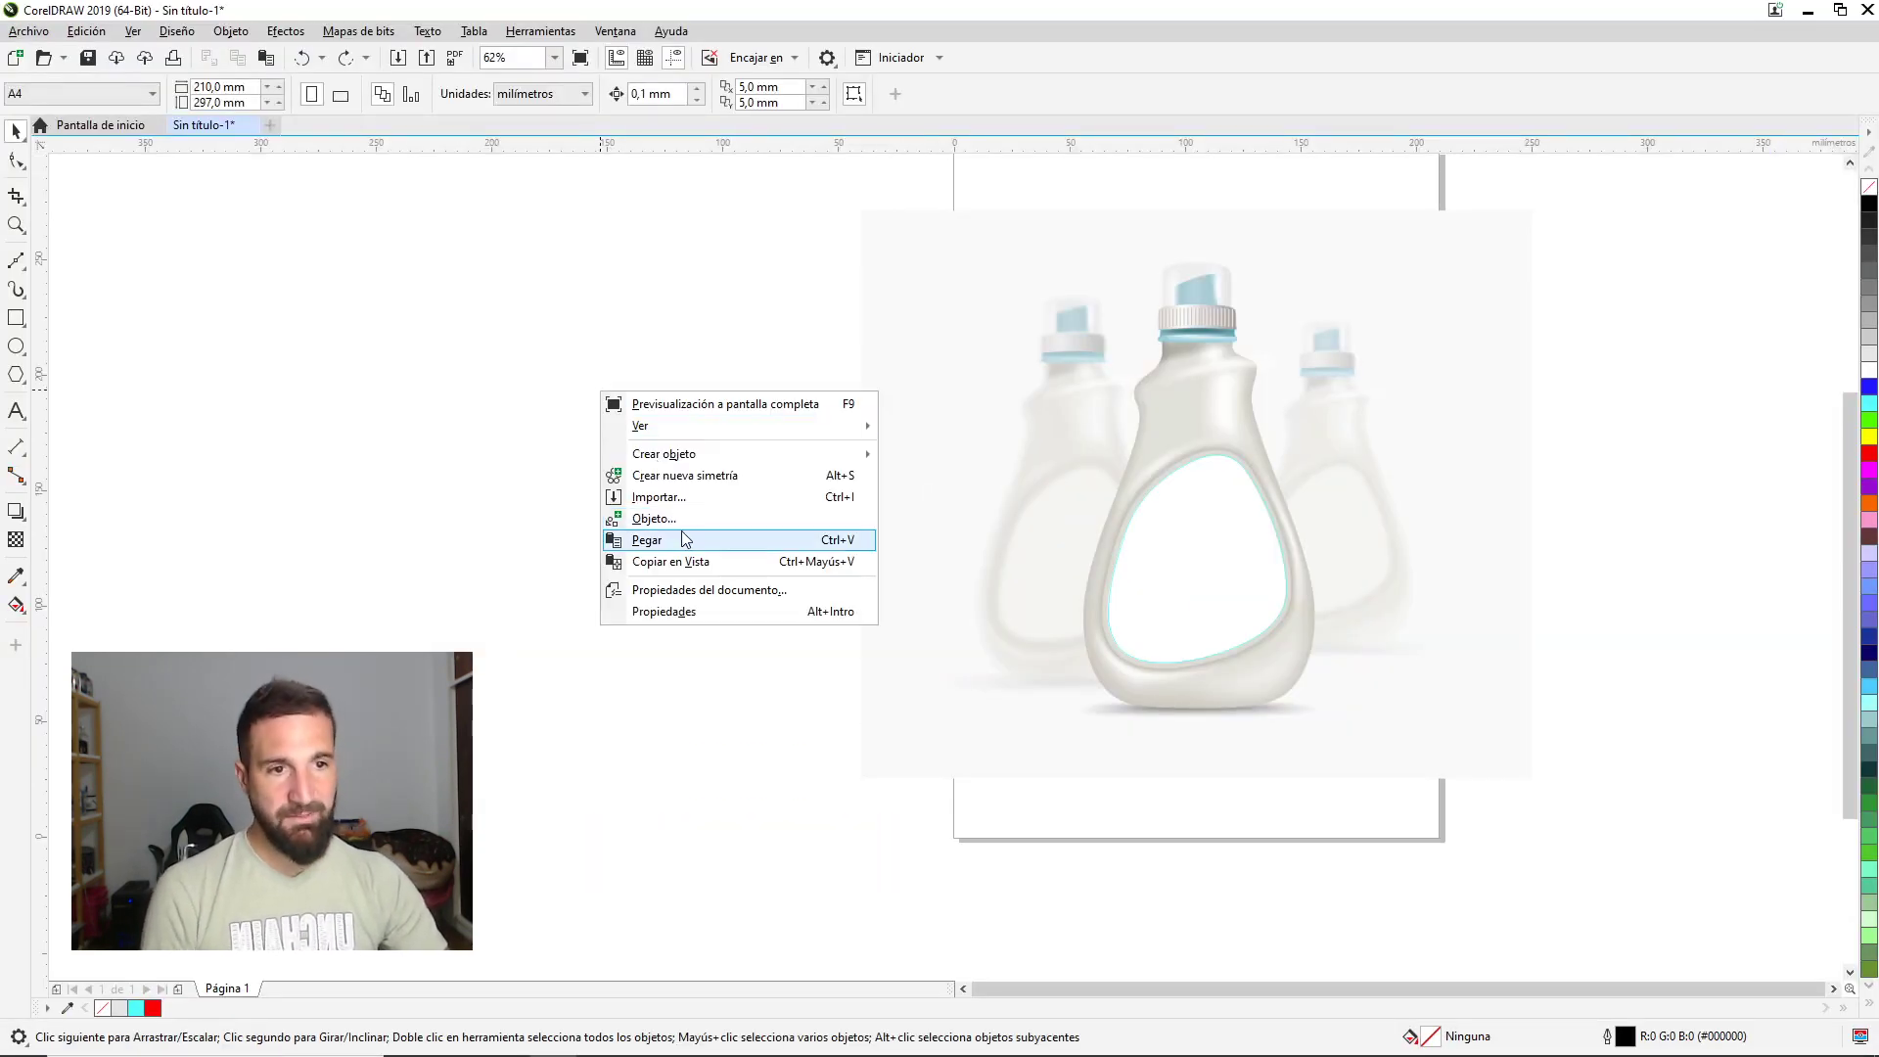
left_click(684, 541)
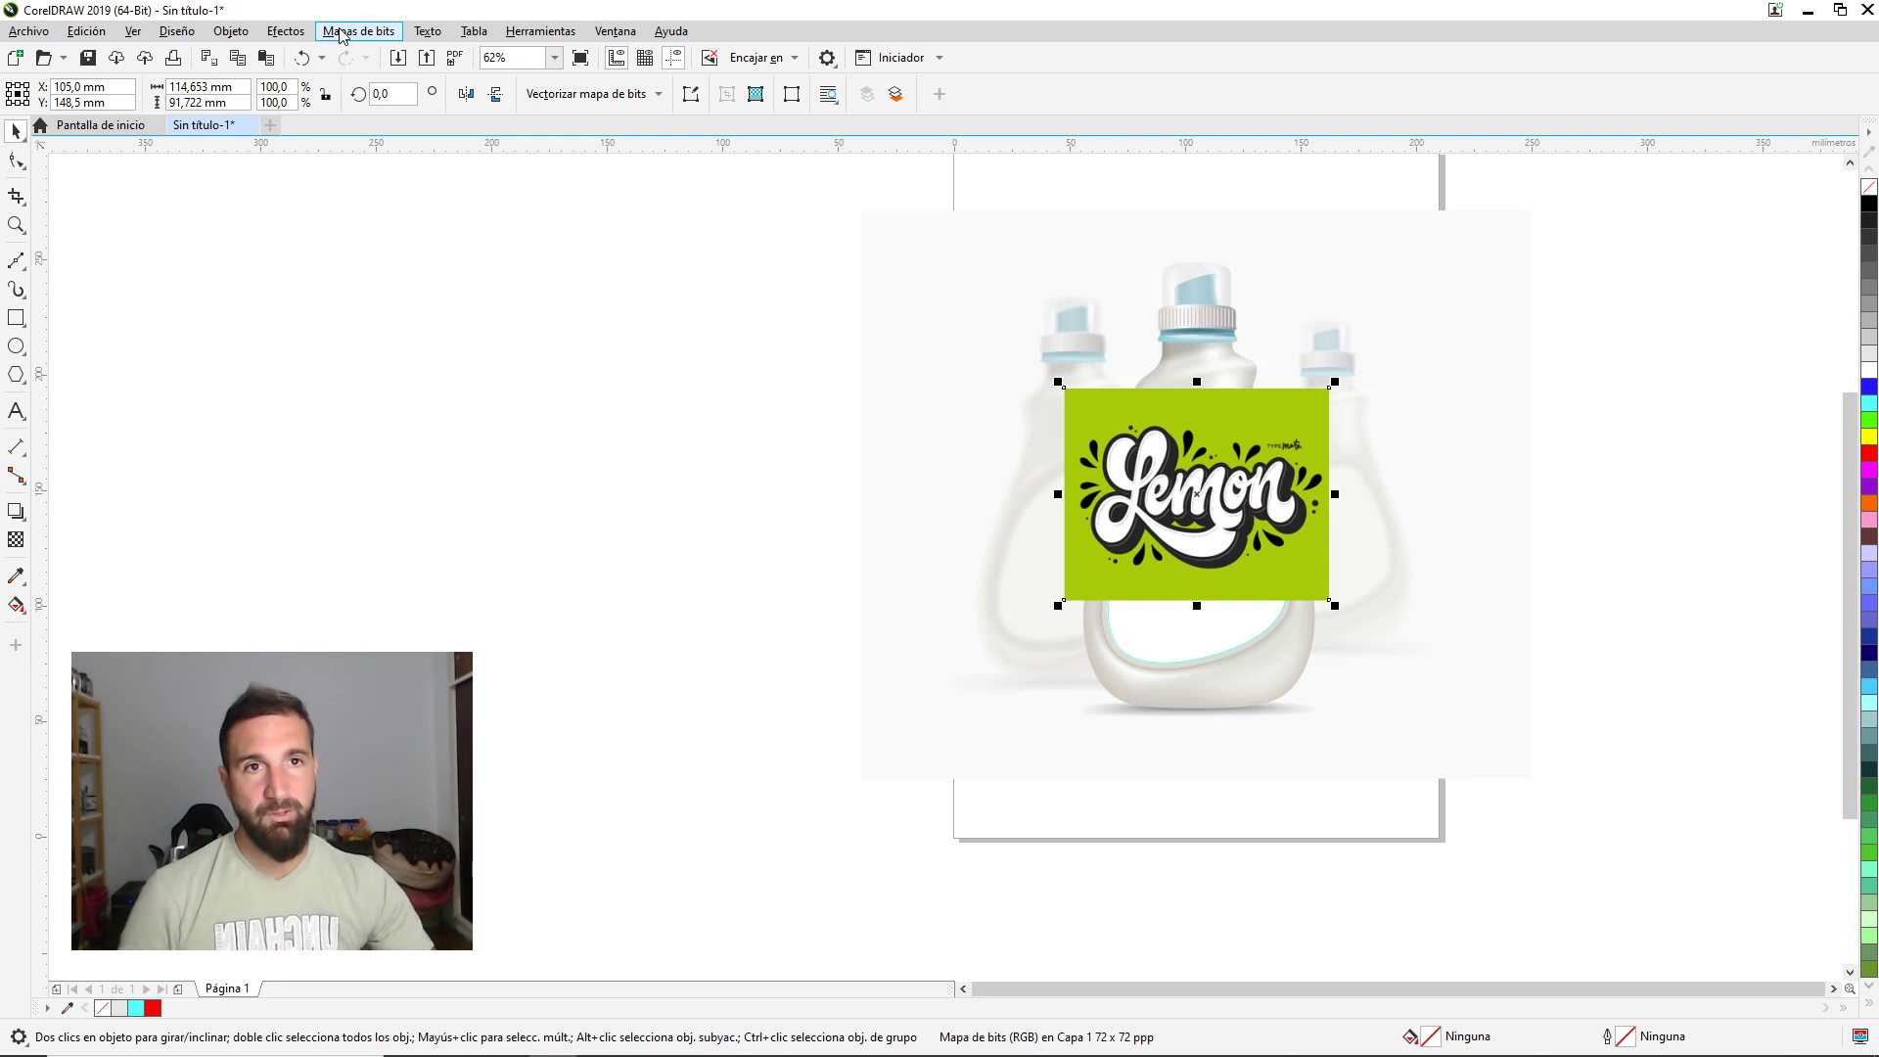
scroll(1361, 448, "up", 2)
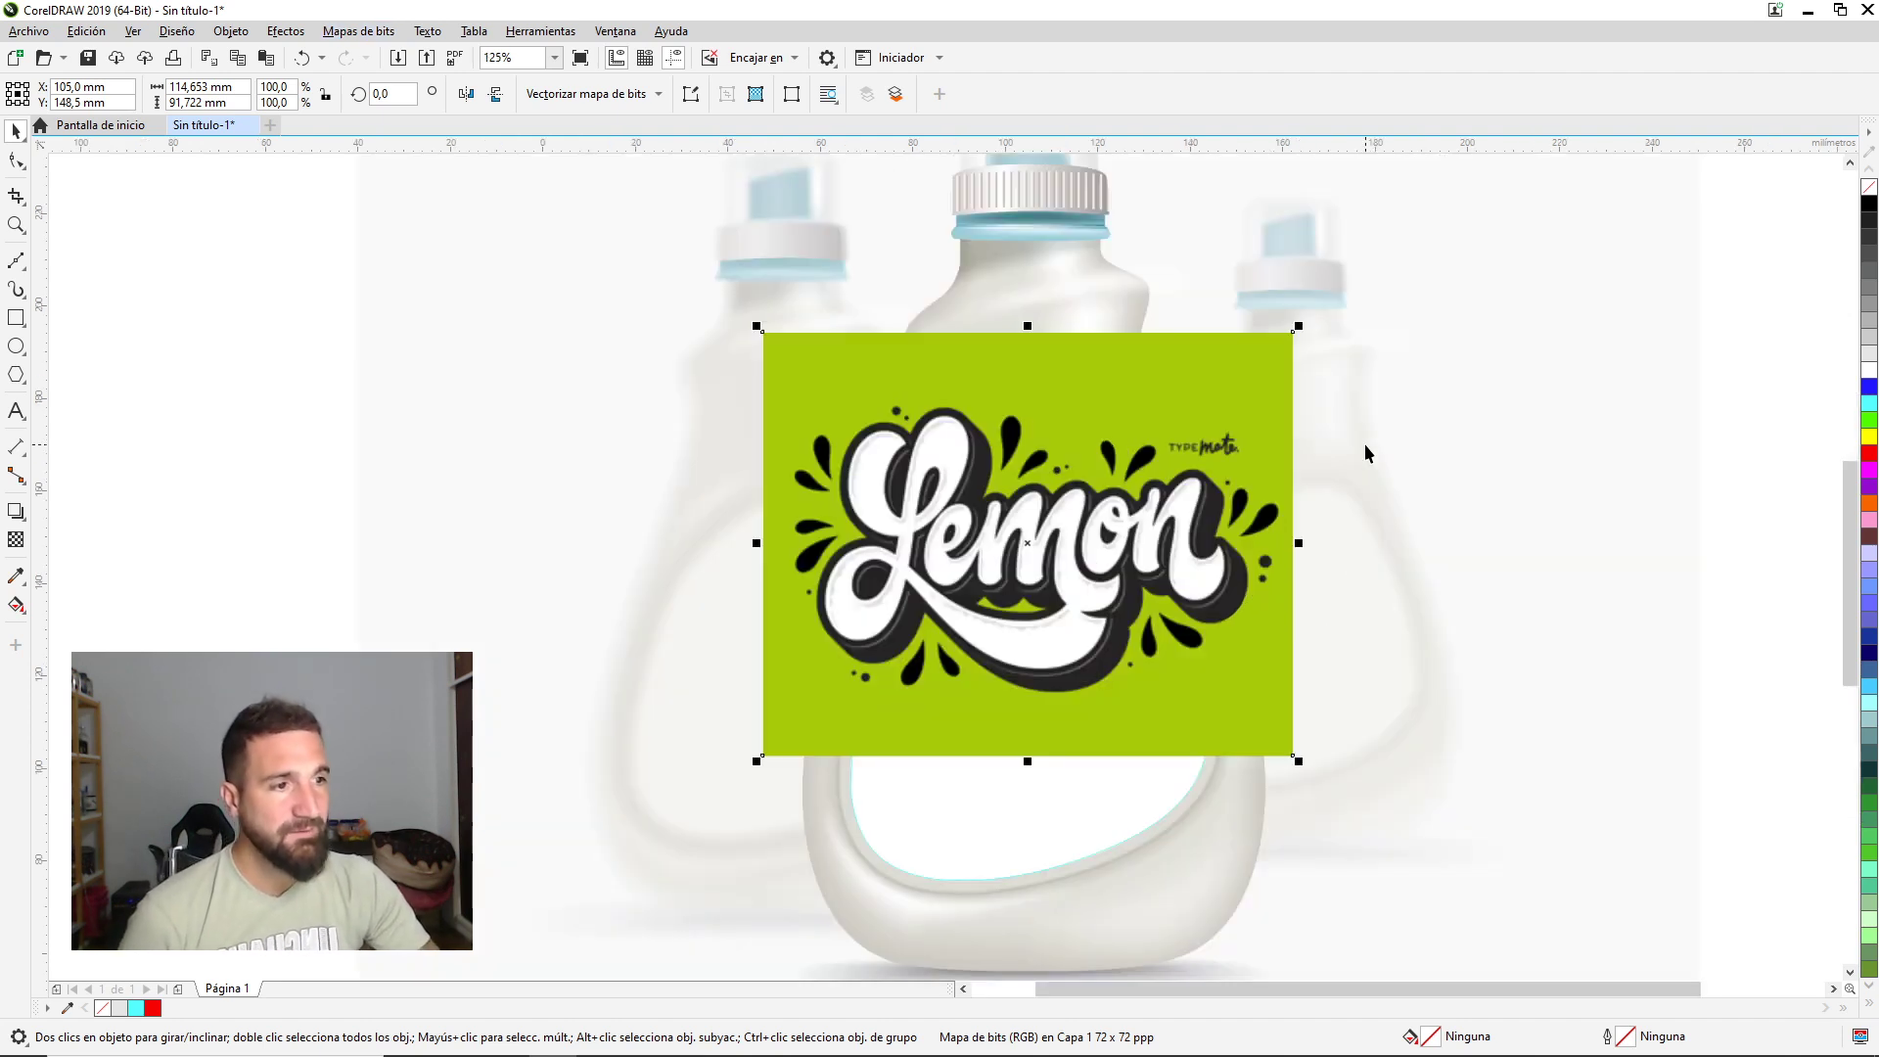
scroll(1360, 456, "down", 2)
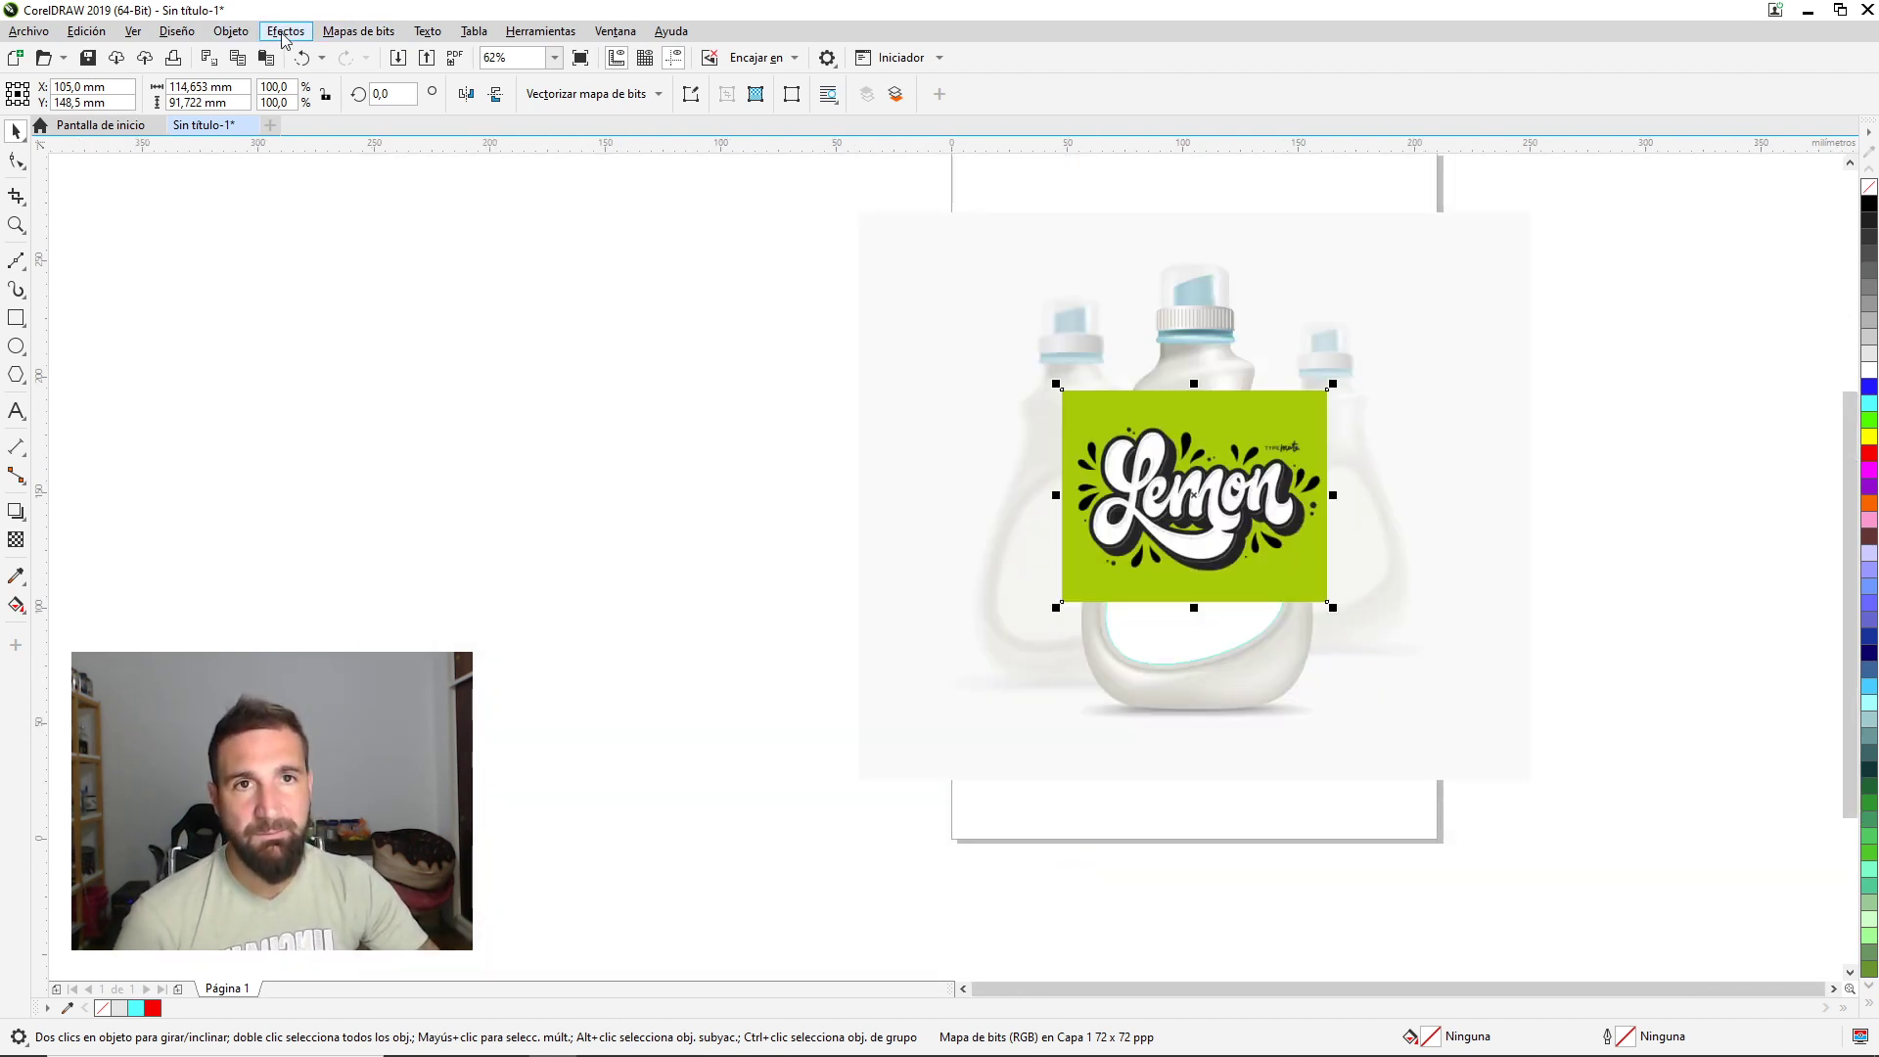
left_click(362, 34)
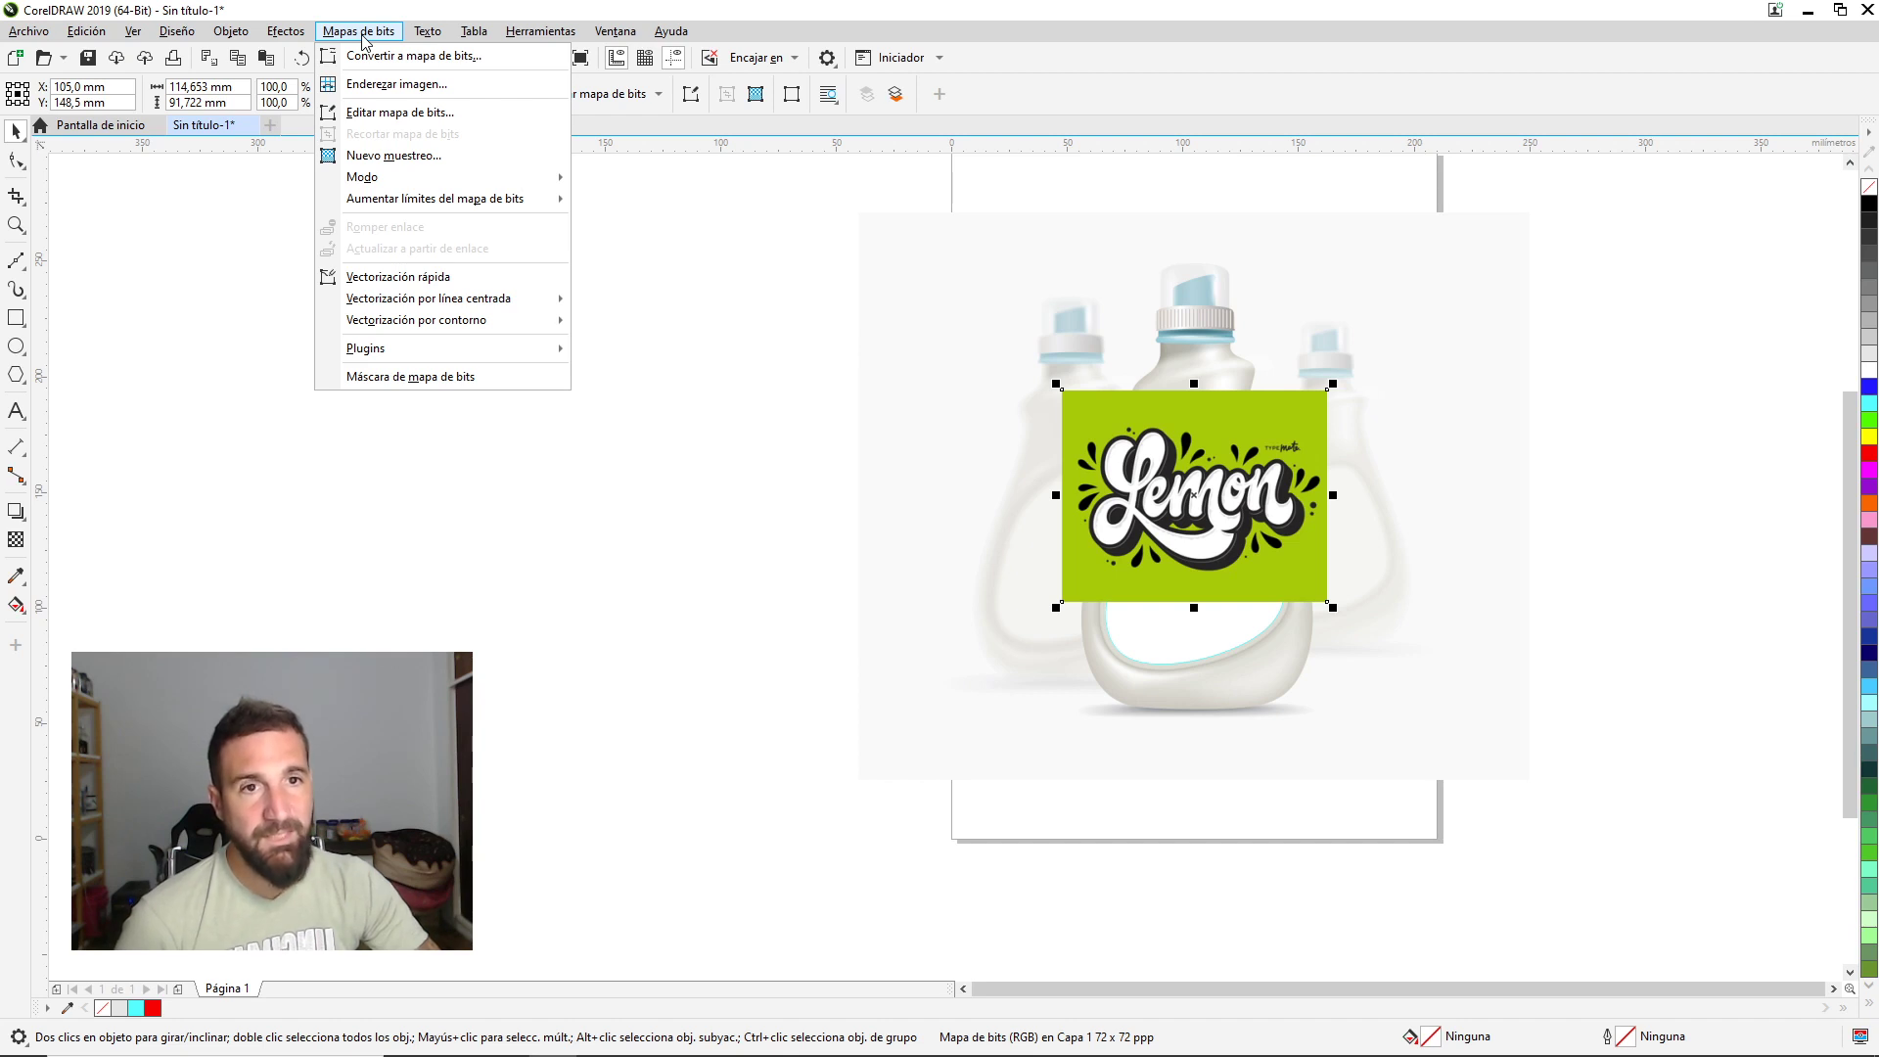
left_click(411, 277)
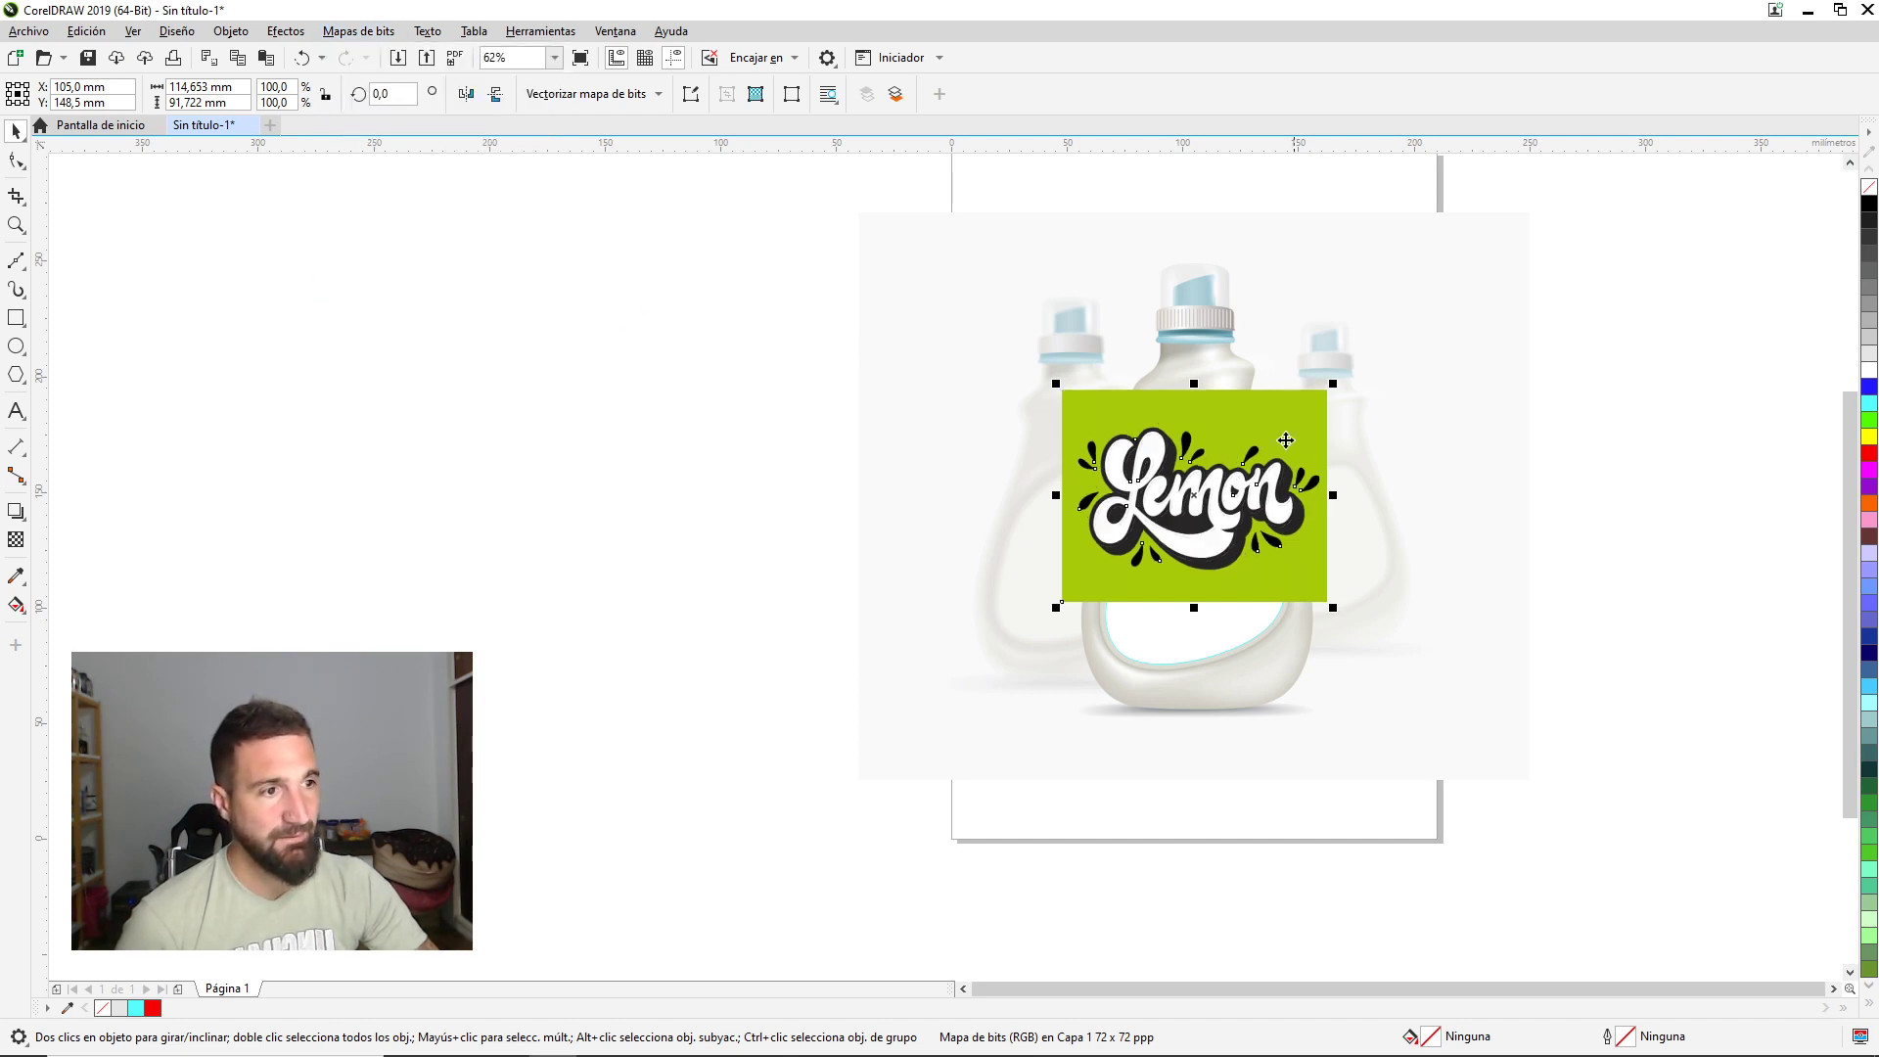
Move the traced logo aside, delete the original Lemon bitmap, and bring the trace into view.
scroll(1297, 421, "up", 2)
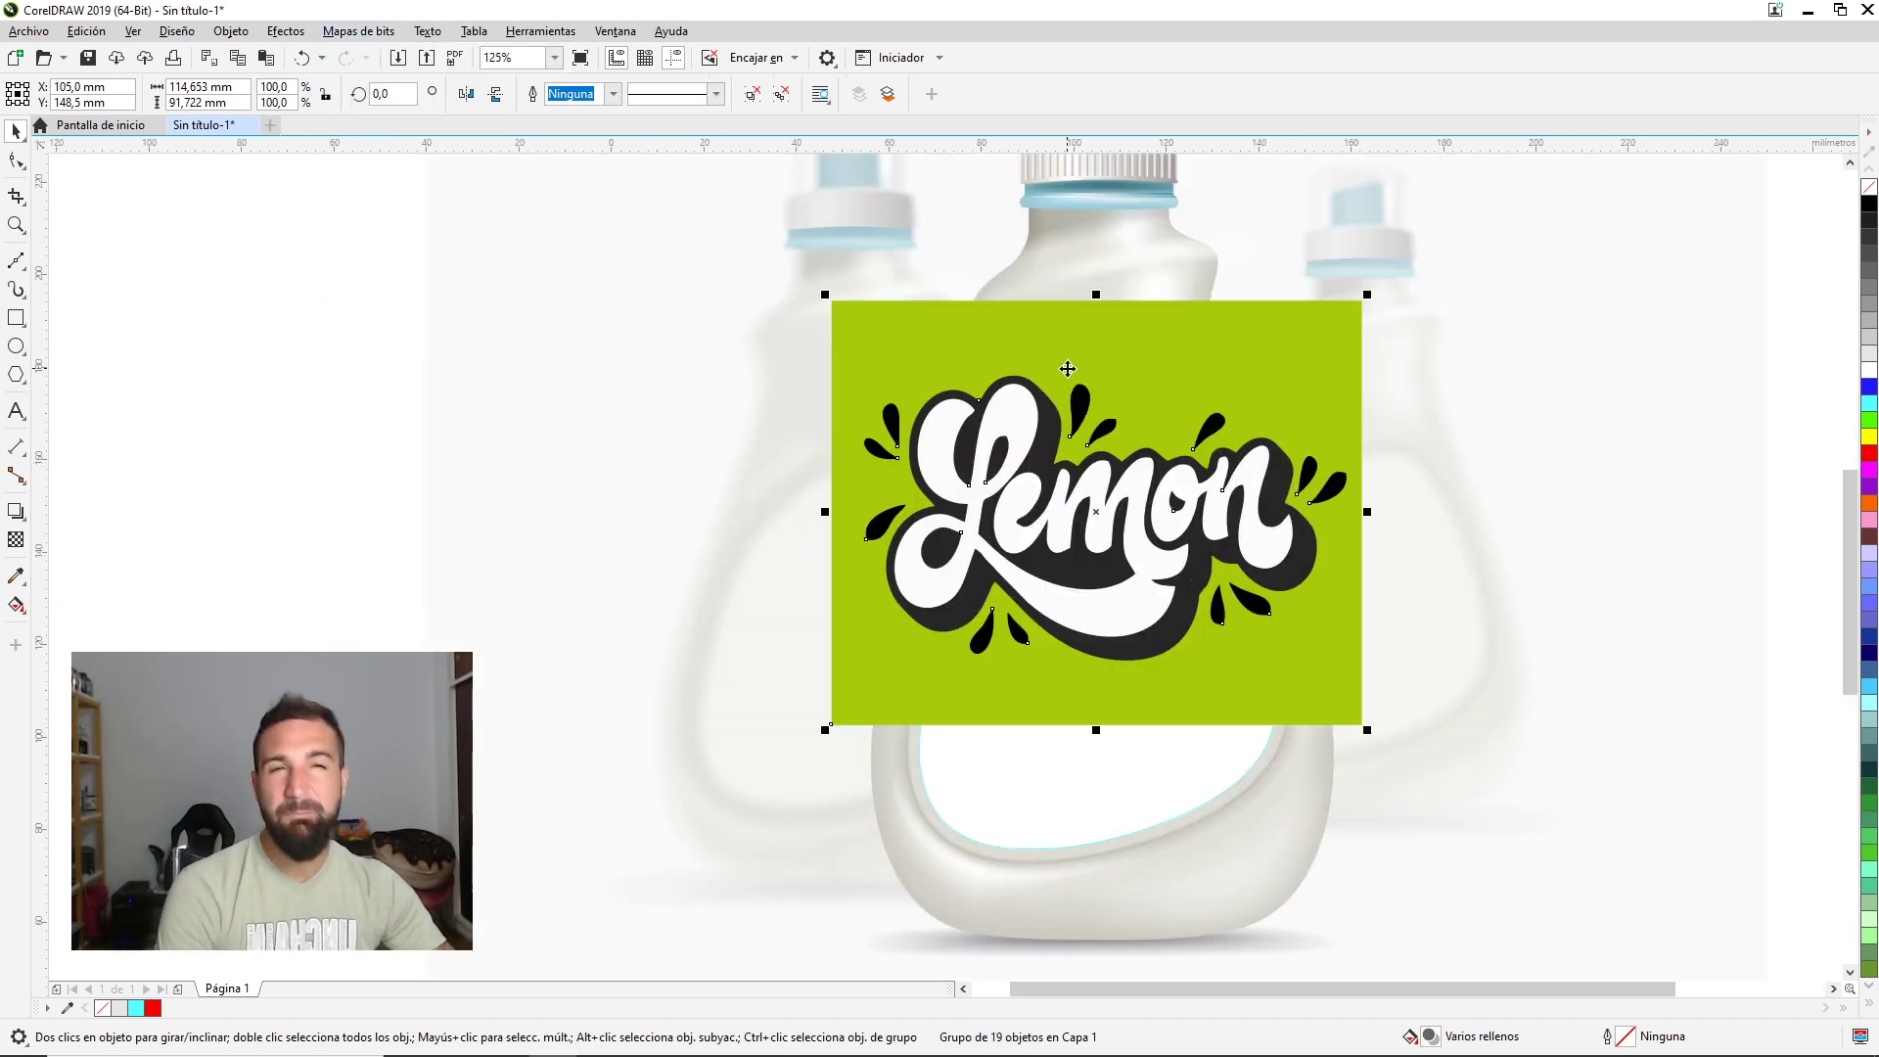
scroll(1067, 369, "down", 4)
left_click_drag(1083, 419, 731, 447)
left_click(1083, 419)
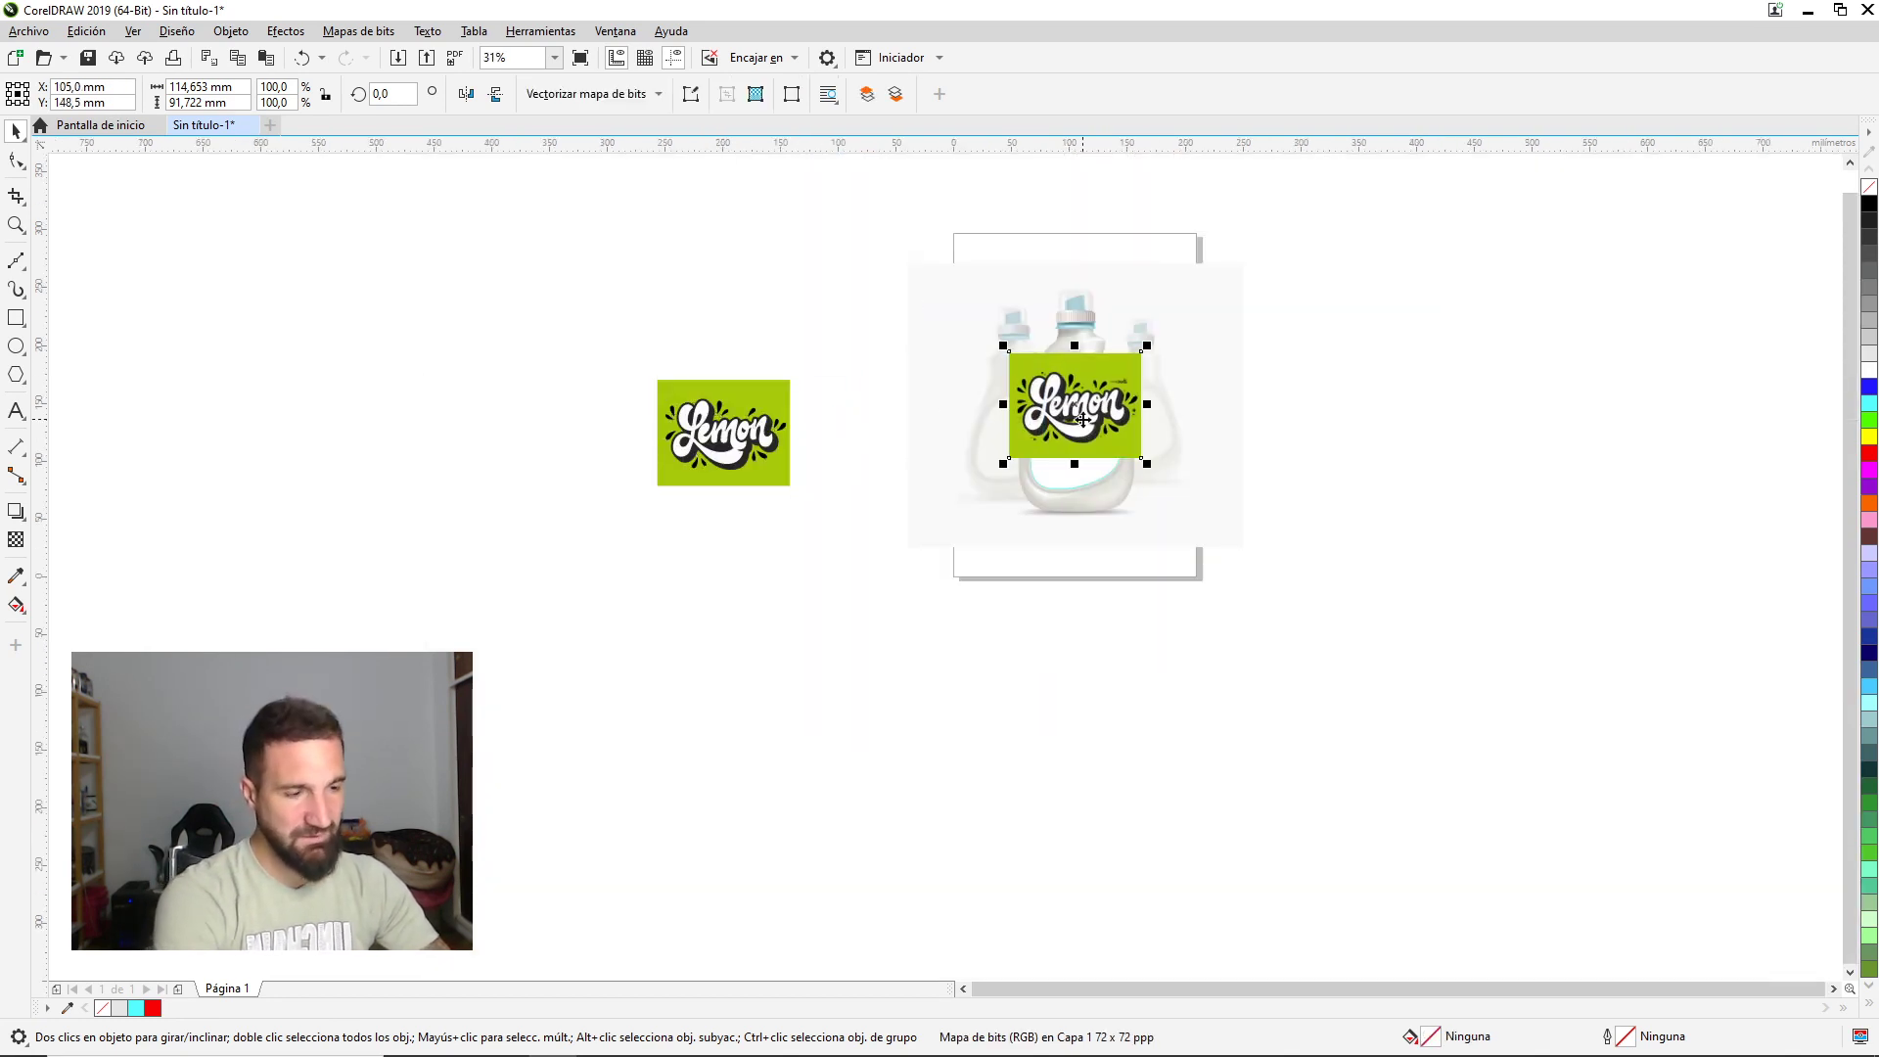
key("Delete")
scroll(718, 403, "up", 4)
mouse_move(642, 544)
left_mouse_down()
mouse_move(1171, 458)
mouse_move(1076, 481)
mouse_move(1090, 488)
left_mouse_up()
scroll(1224, 450, "up", 2)
Draw a thin ellipse inside the L and tilt it to follow the loop.
left_click(16, 346)
scroll(1185, 404, "up", 2)
key("space")
left_click(962, 516)
mouse_move(982, 457)
left_mouse_down()
mouse_move(1057, 495)
mouse_move(1011, 533)
mouse_move(1025, 536)
mouse_move(963, 491)
left_mouse_up()
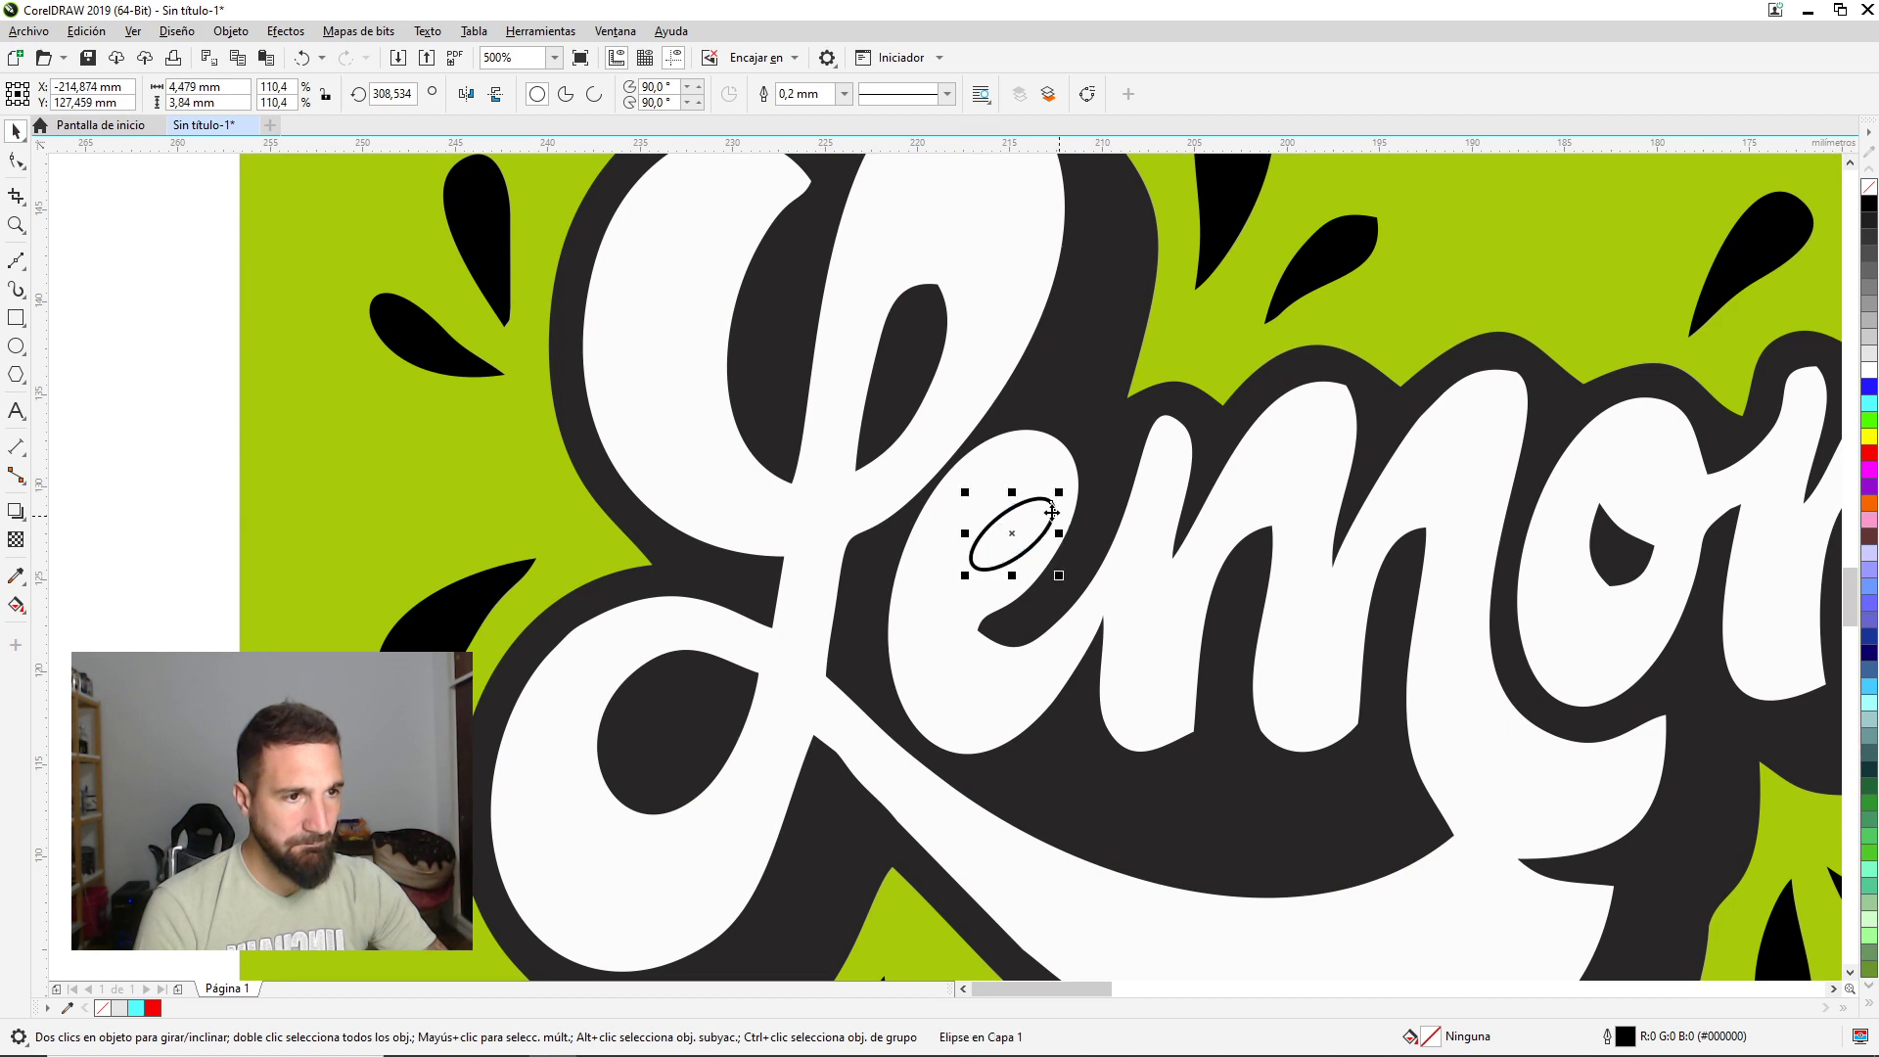
Try selecting the ellipse with the lettering and moving the green rectangle, then undo the move.
left_click(1041, 511, "shift")
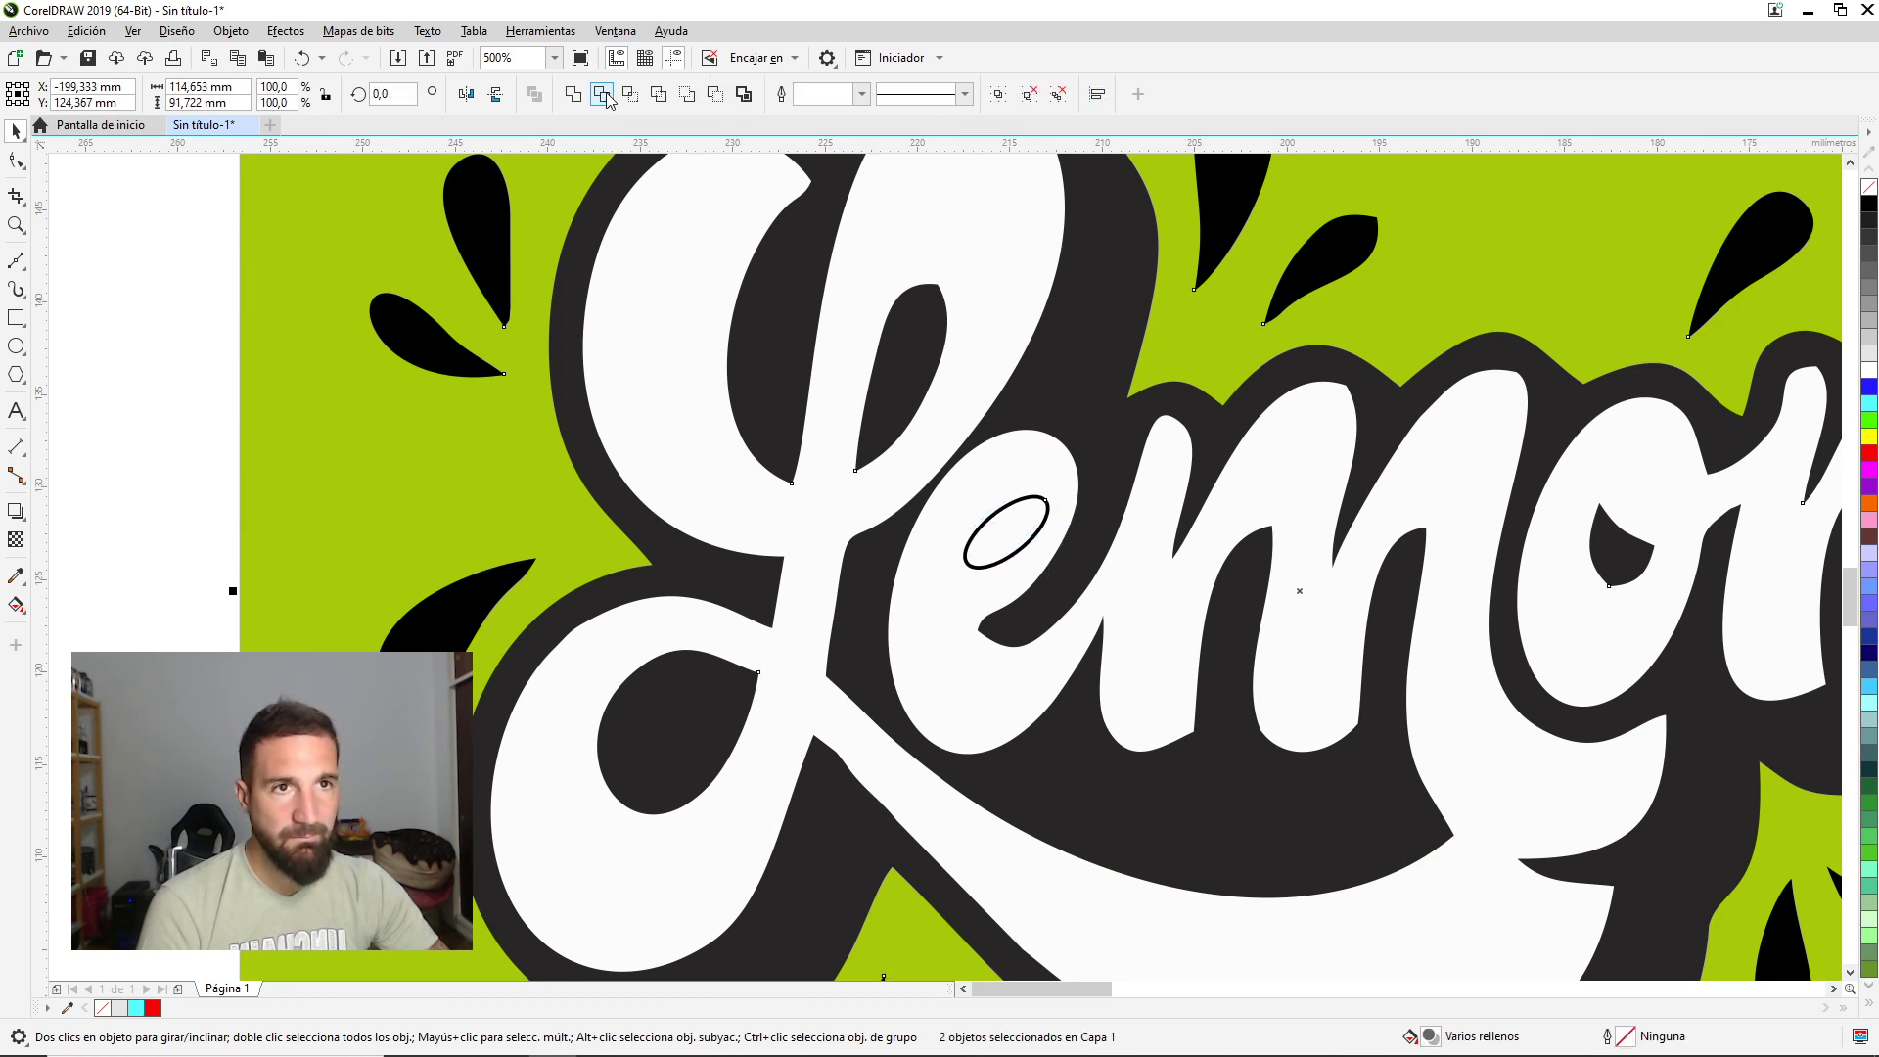
left_click(992, 537)
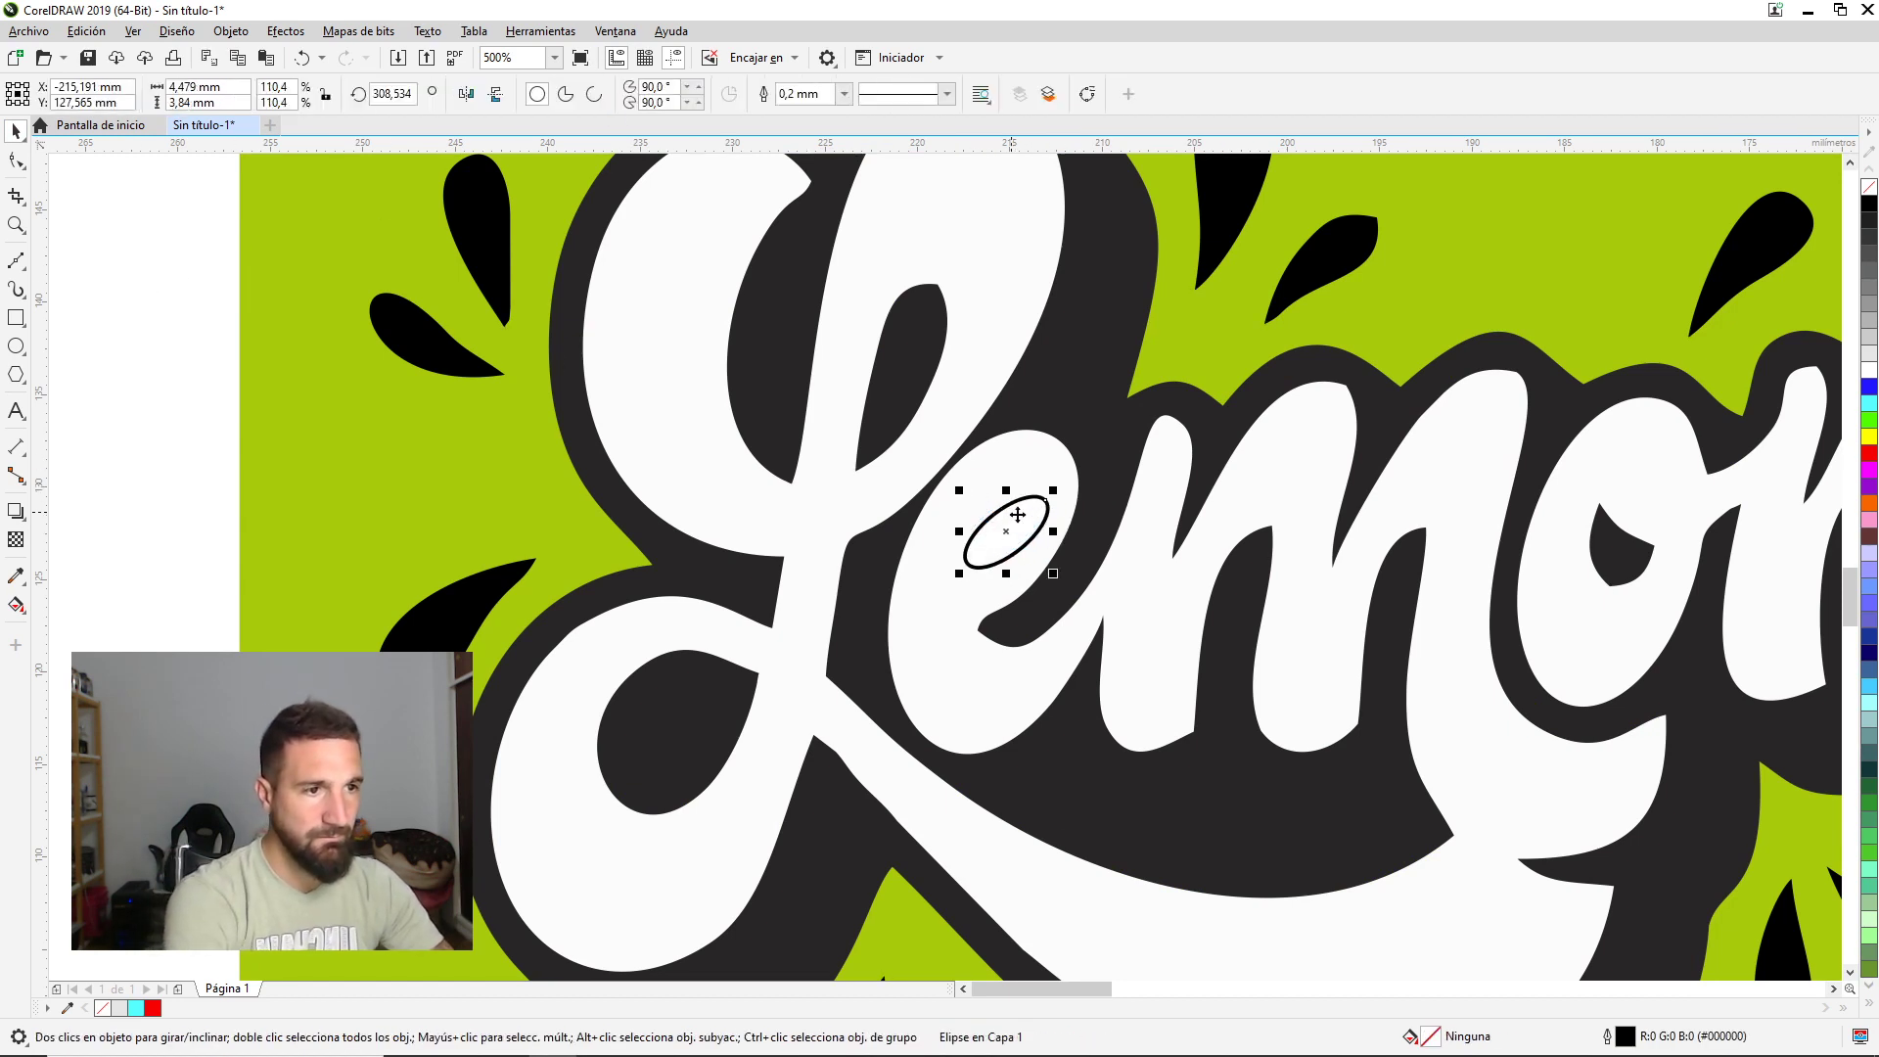
left_click(1042, 536)
left_click(1030, 520, "shift")
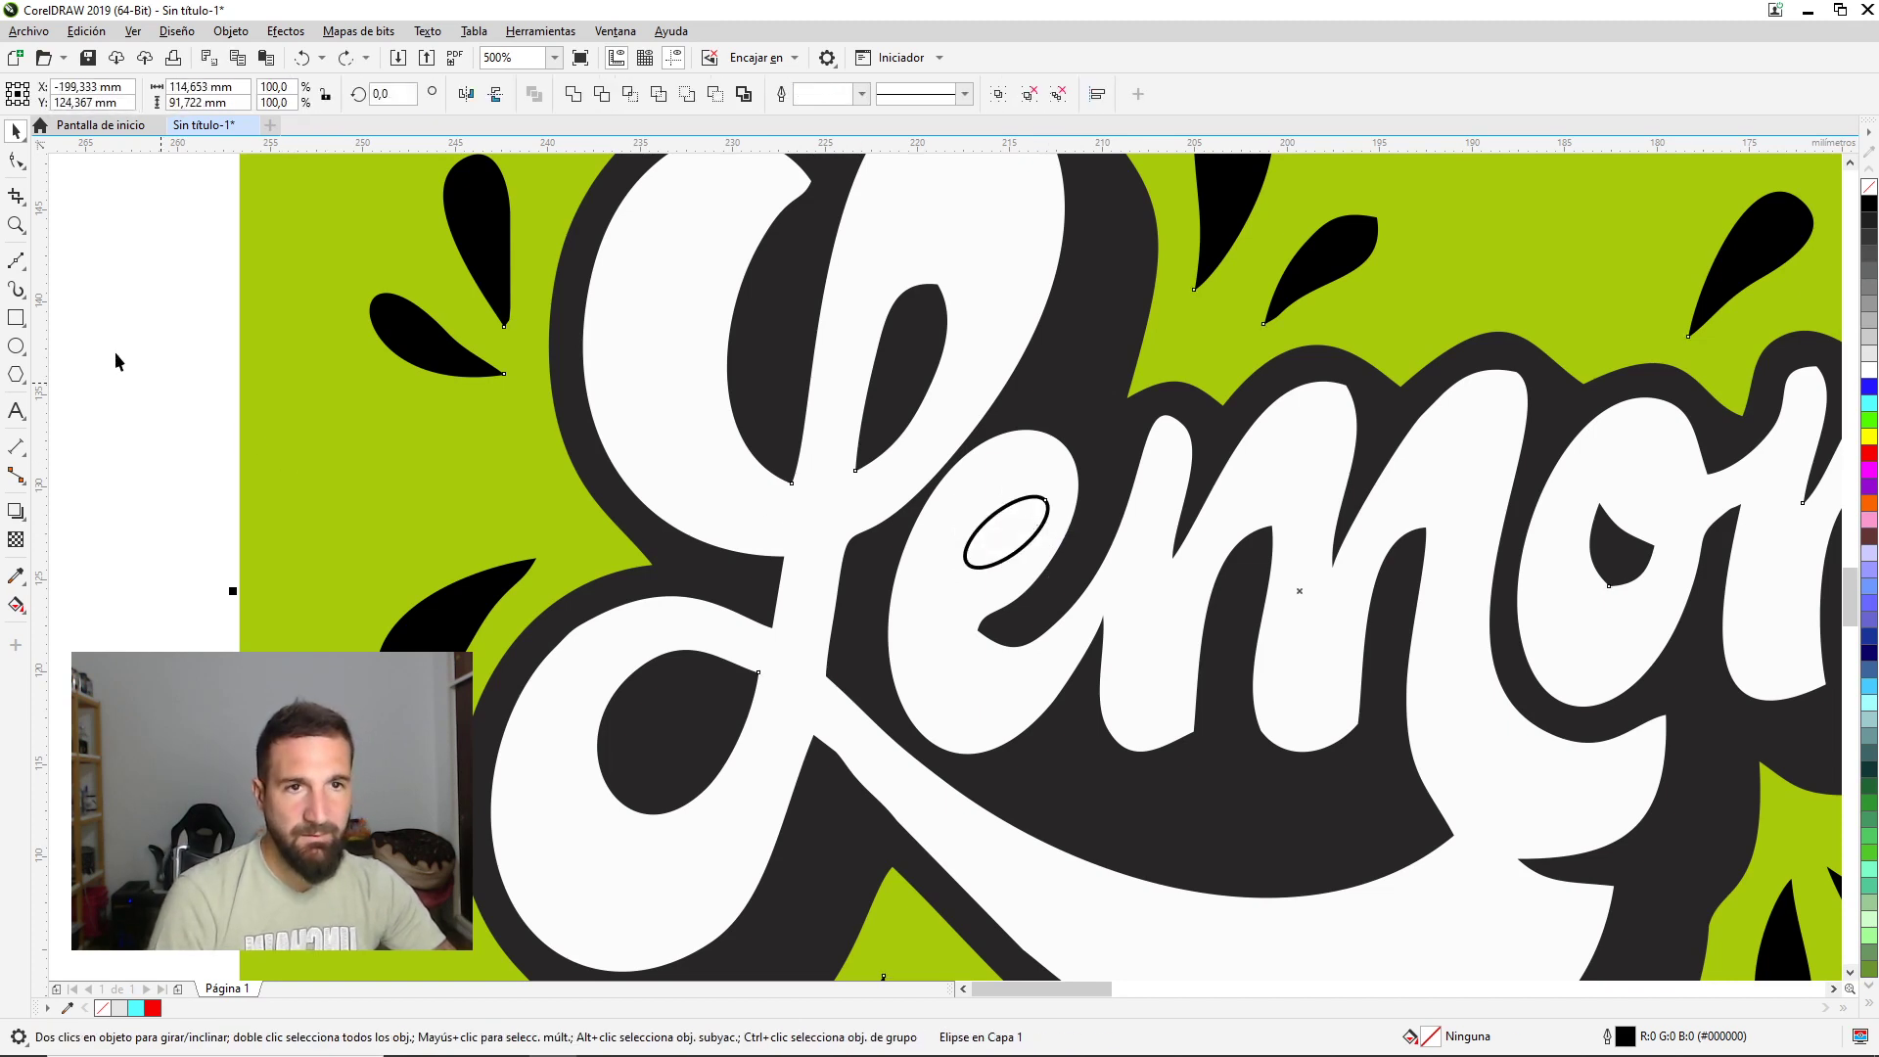
left_click(548, 196)
left_click(278, 501)
scroll(411, 475, "down", 5)
left_click_drag(729, 365, 532, 317)
key("ctrl+z")
scroll(543, 485, "up", 5)
Fill the ellipse inside the L dark, then select the green background rectangle.
left_click(626, 475)
left_click(638, 429, "shift")
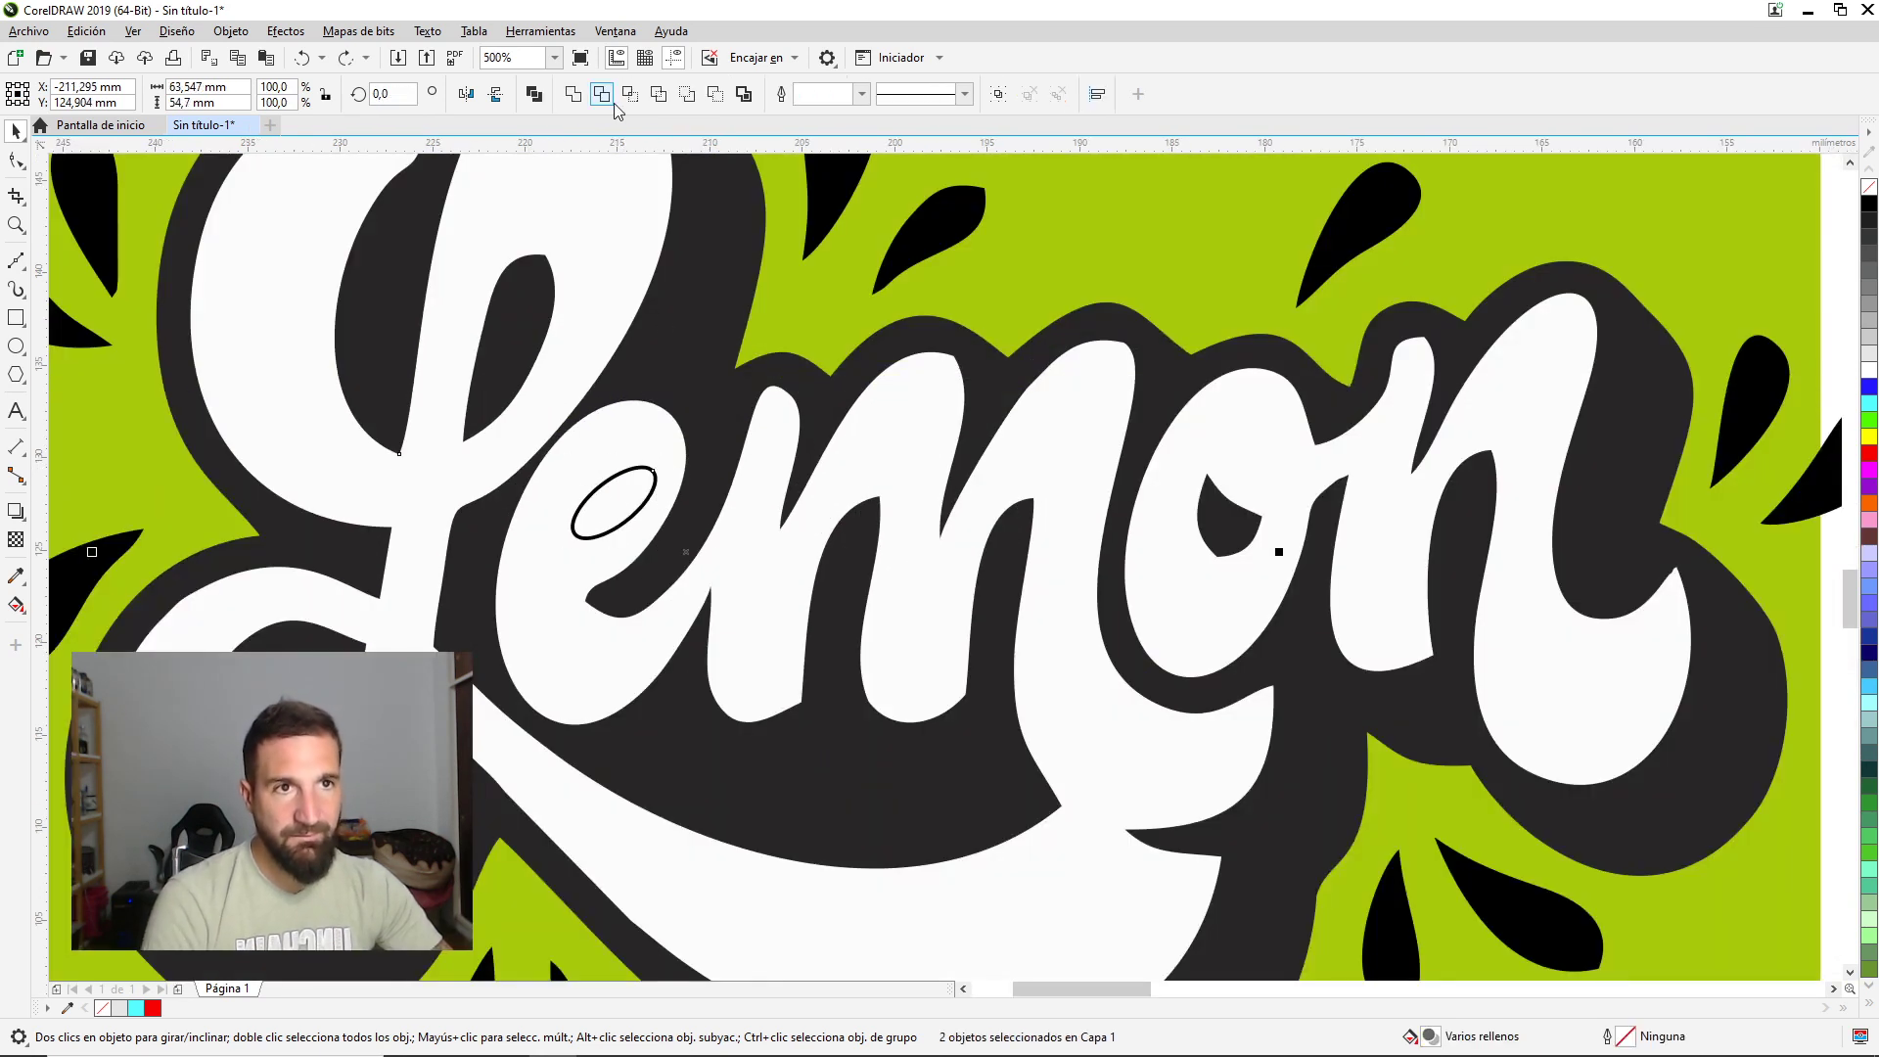
left_click(641, 483)
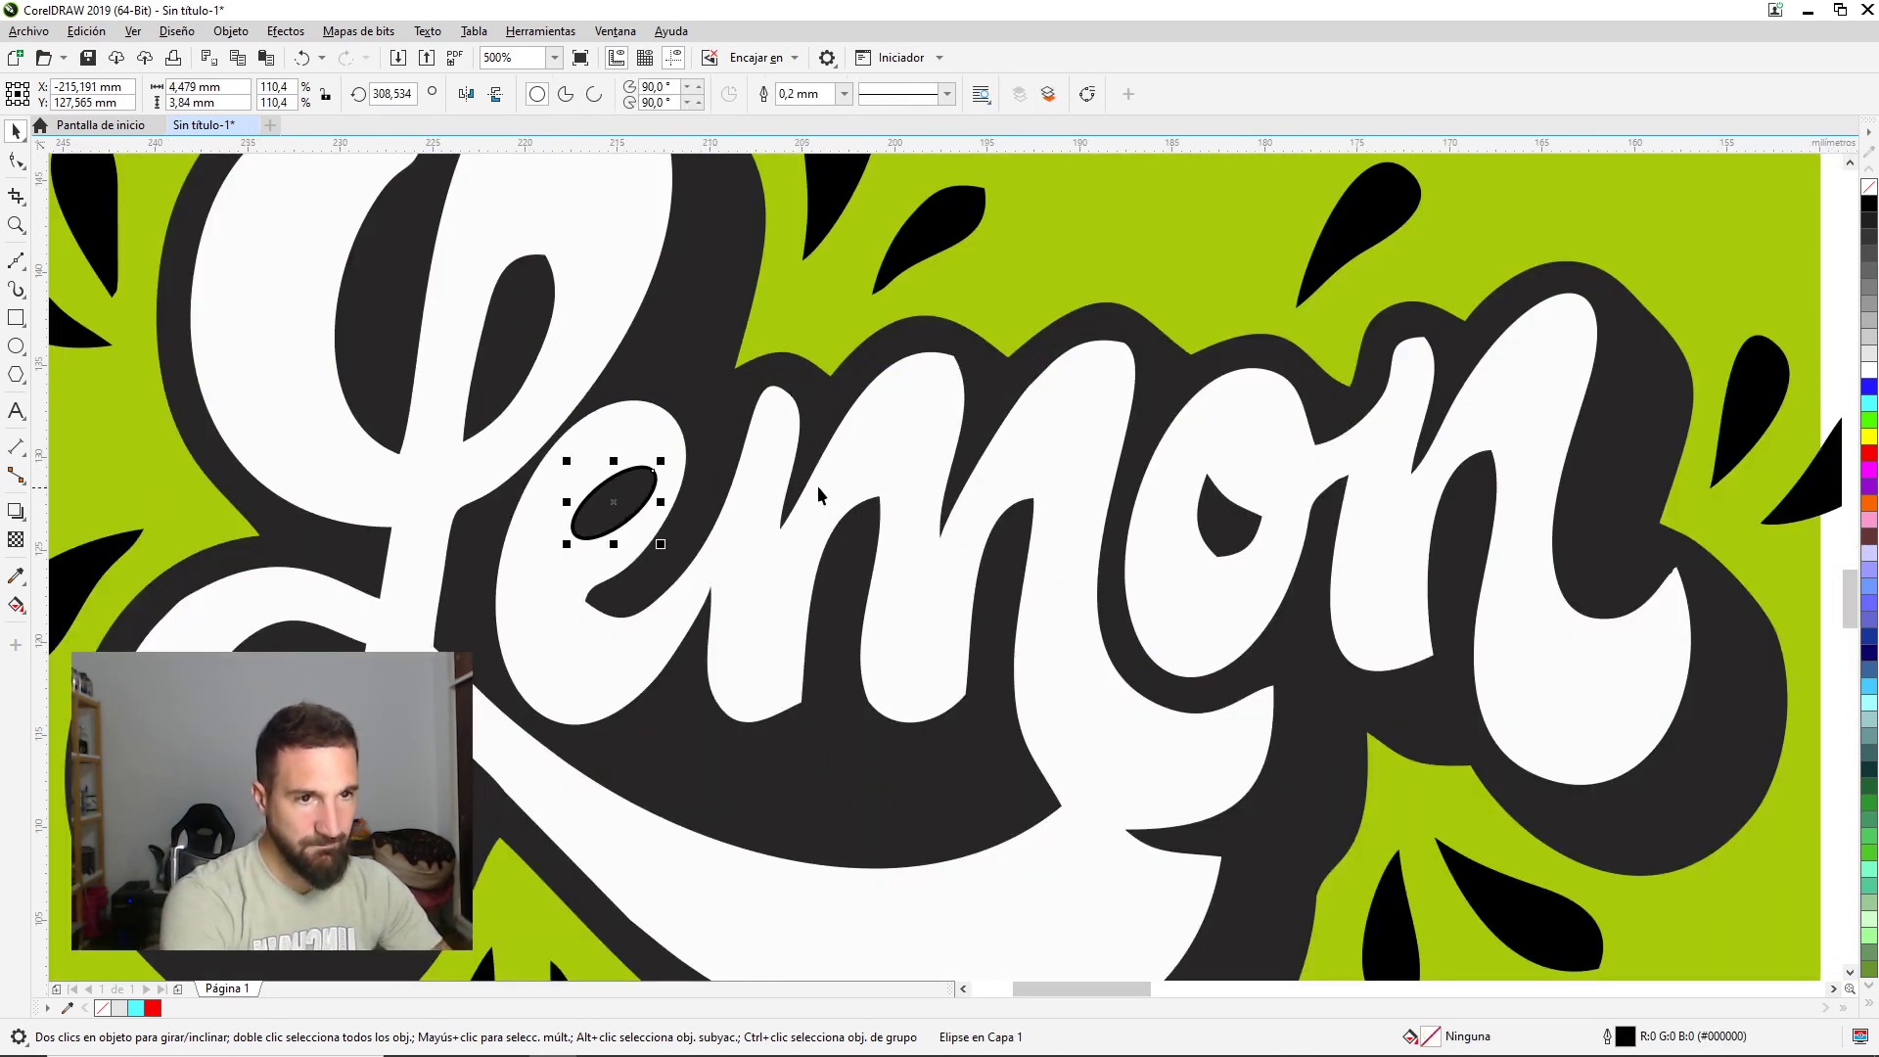
left_click(1243, 479)
scroll(1147, 506, "down", 5)
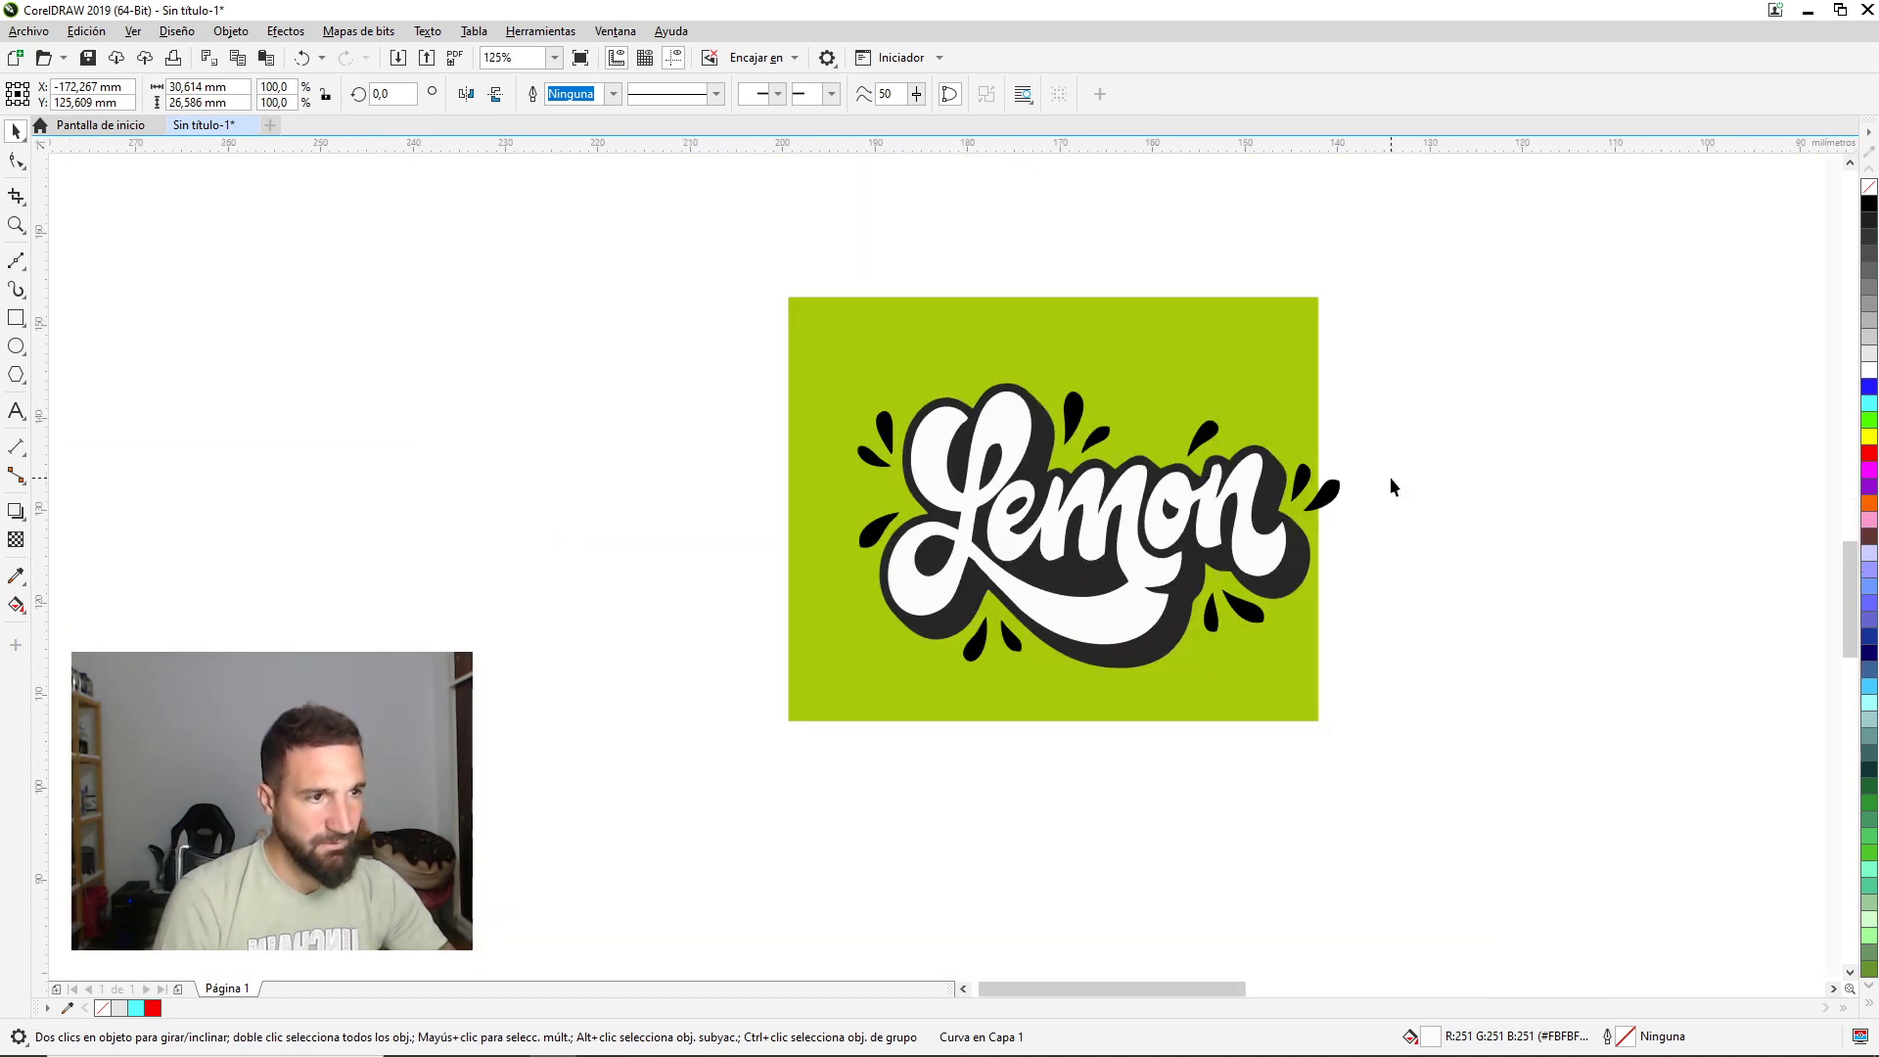
scroll(1393, 486, "up", 2)
scroll(881, 514, "down", 2)
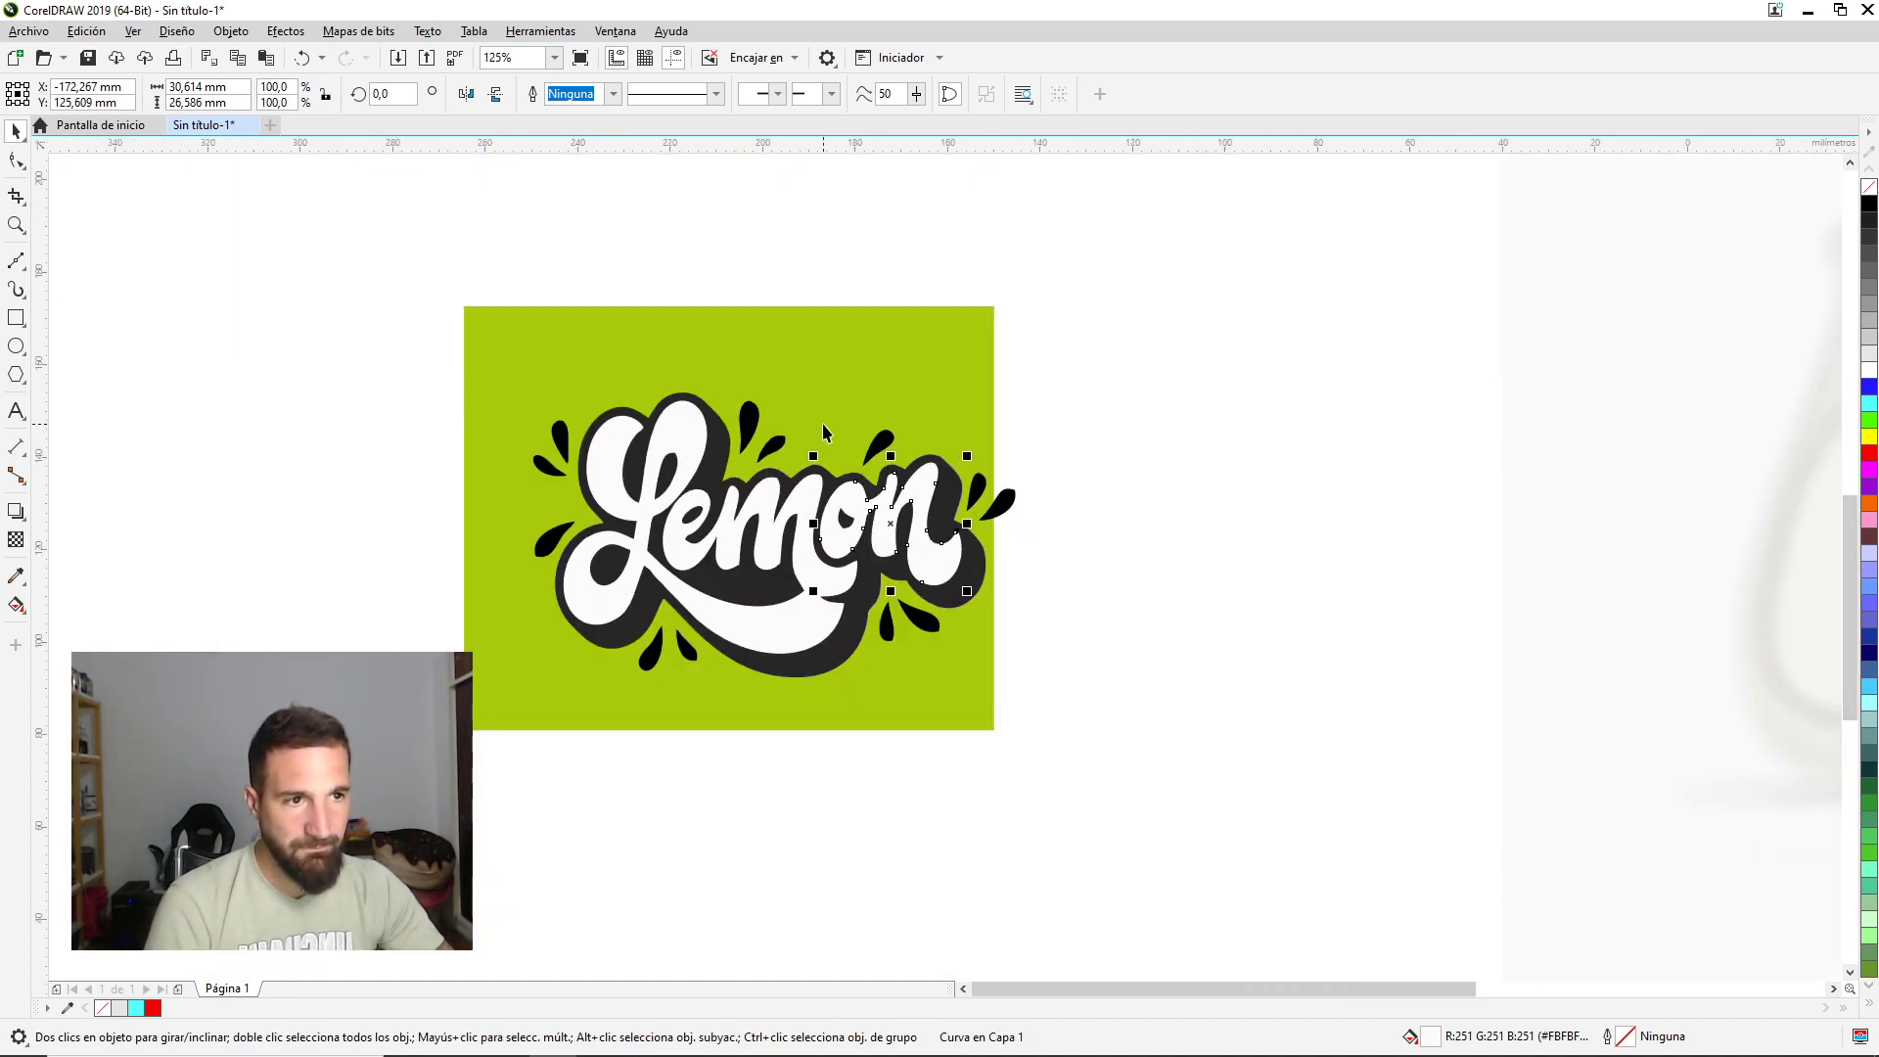
scroll(1235, 456, "up", 2)
left_click(1235, 457)
scroll(1235, 456, "down", 2)
scroll(855, 431, "down", 2)
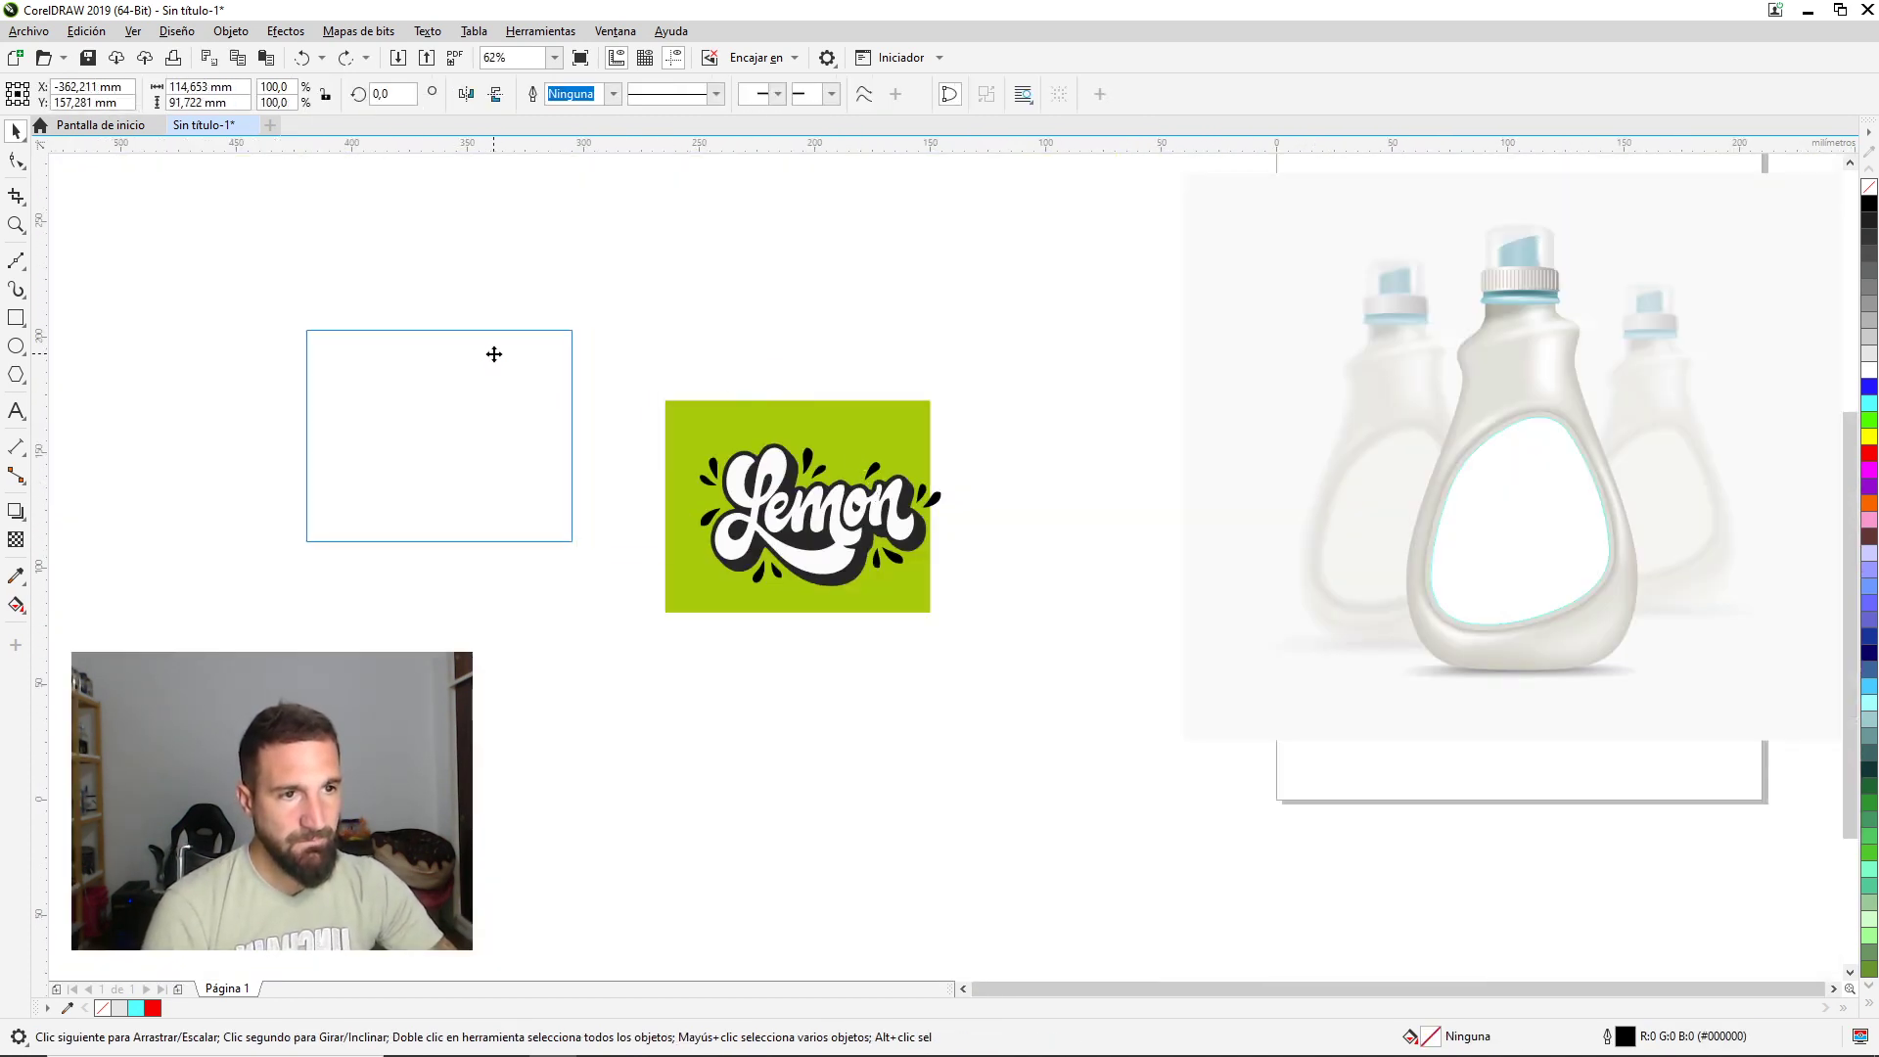
Place the green background left of the lettering and make the lettering and teardrops pure black.
left_click(783, 456)
scroll(784, 456, "up", 2)
scroll(793, 455, "up", 2)
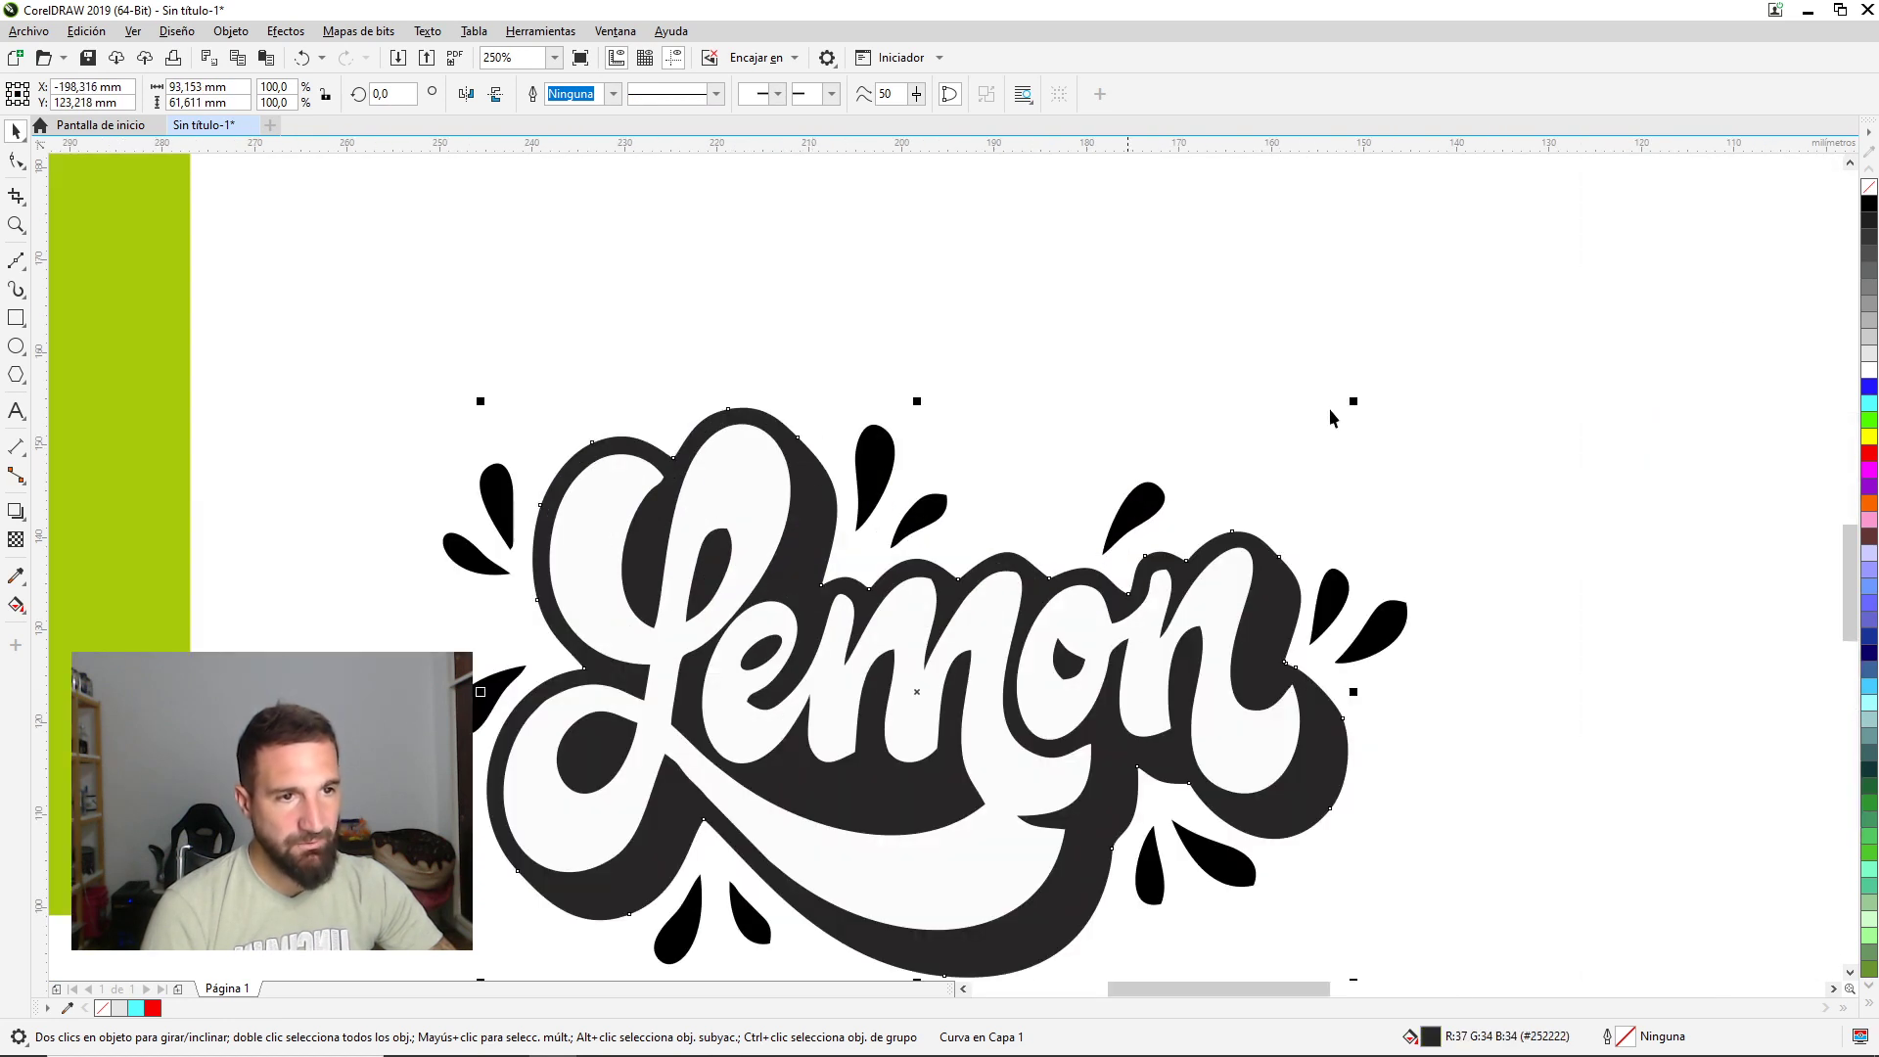
left_click(1869, 202)
left_click(722, 560)
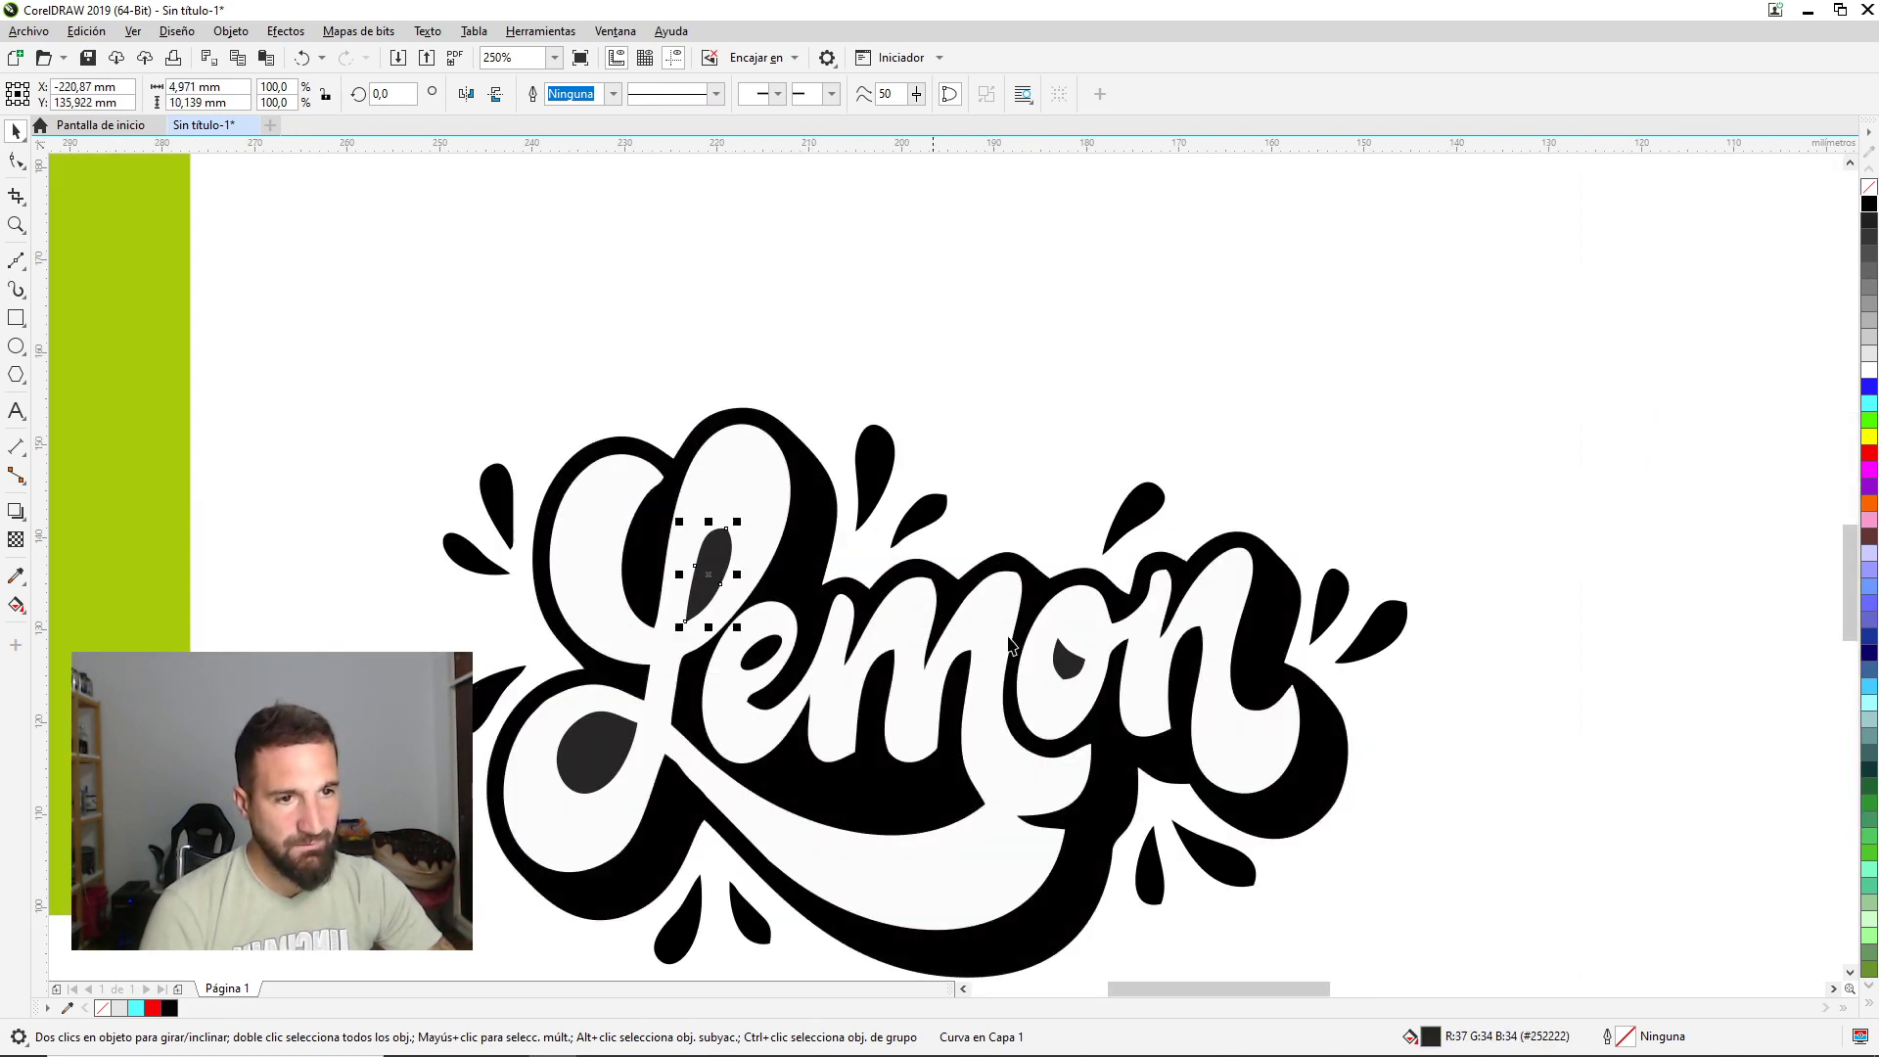
left_click(1070, 659, "shift")
left_click(1870, 203)
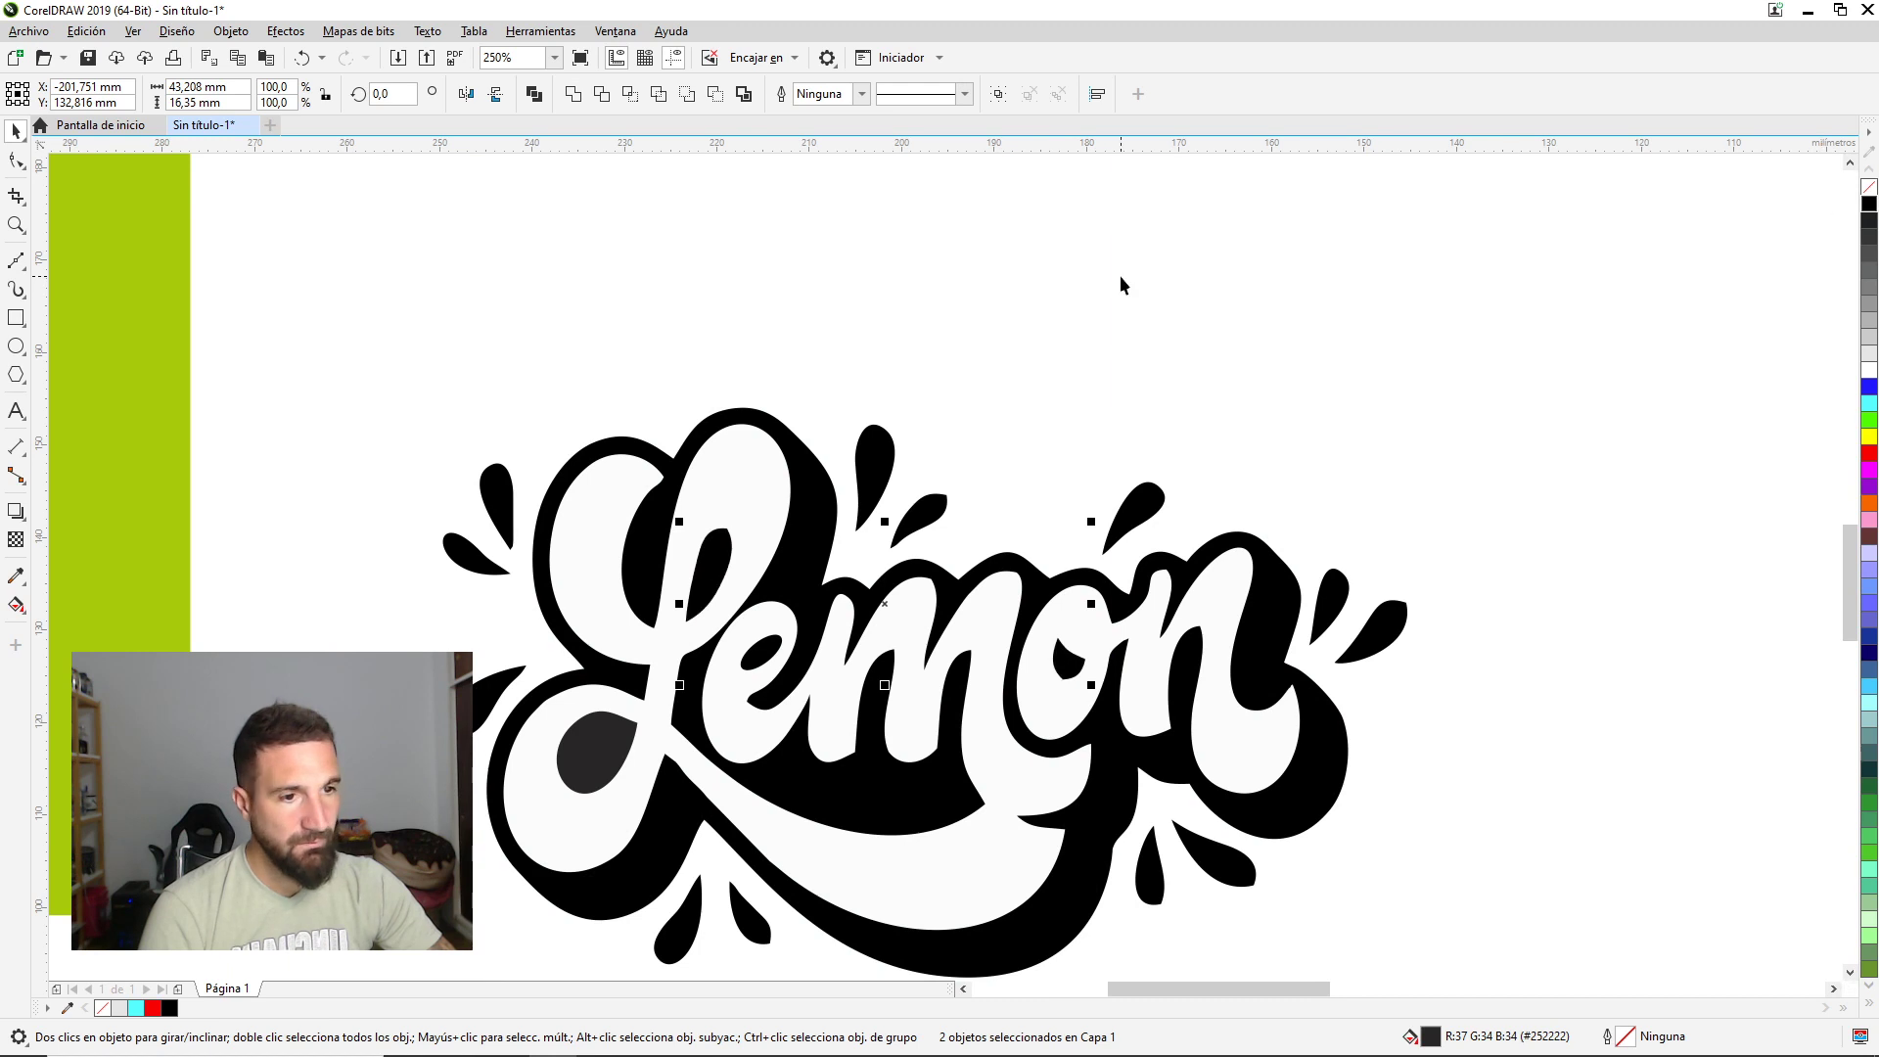
scroll(1119, 274, "down", 2)
left_click(1307, 264)
scroll(994, 428, "down", 2)
Move the green rectangle up beside the bottle, cancelling an attempted drop onto the label.
left_click(816, 445)
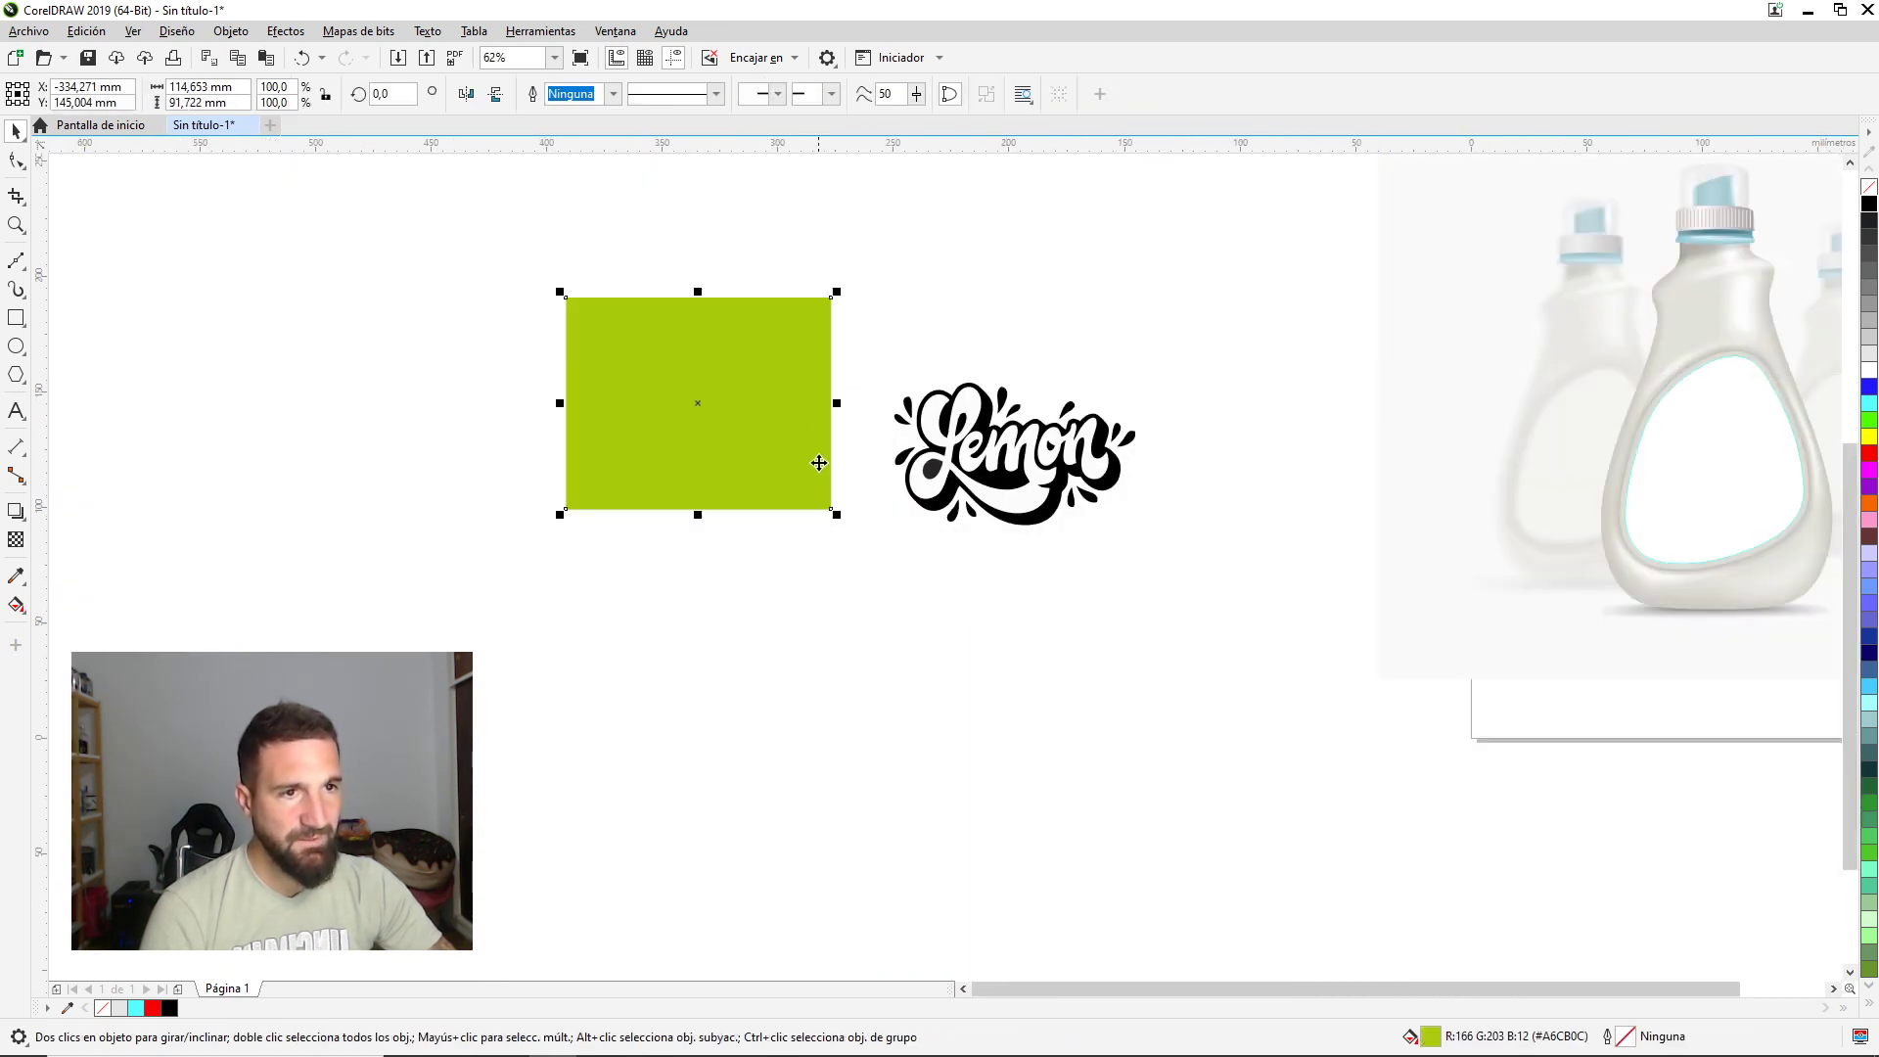
left_click_drag(763, 434, 1717, 513)
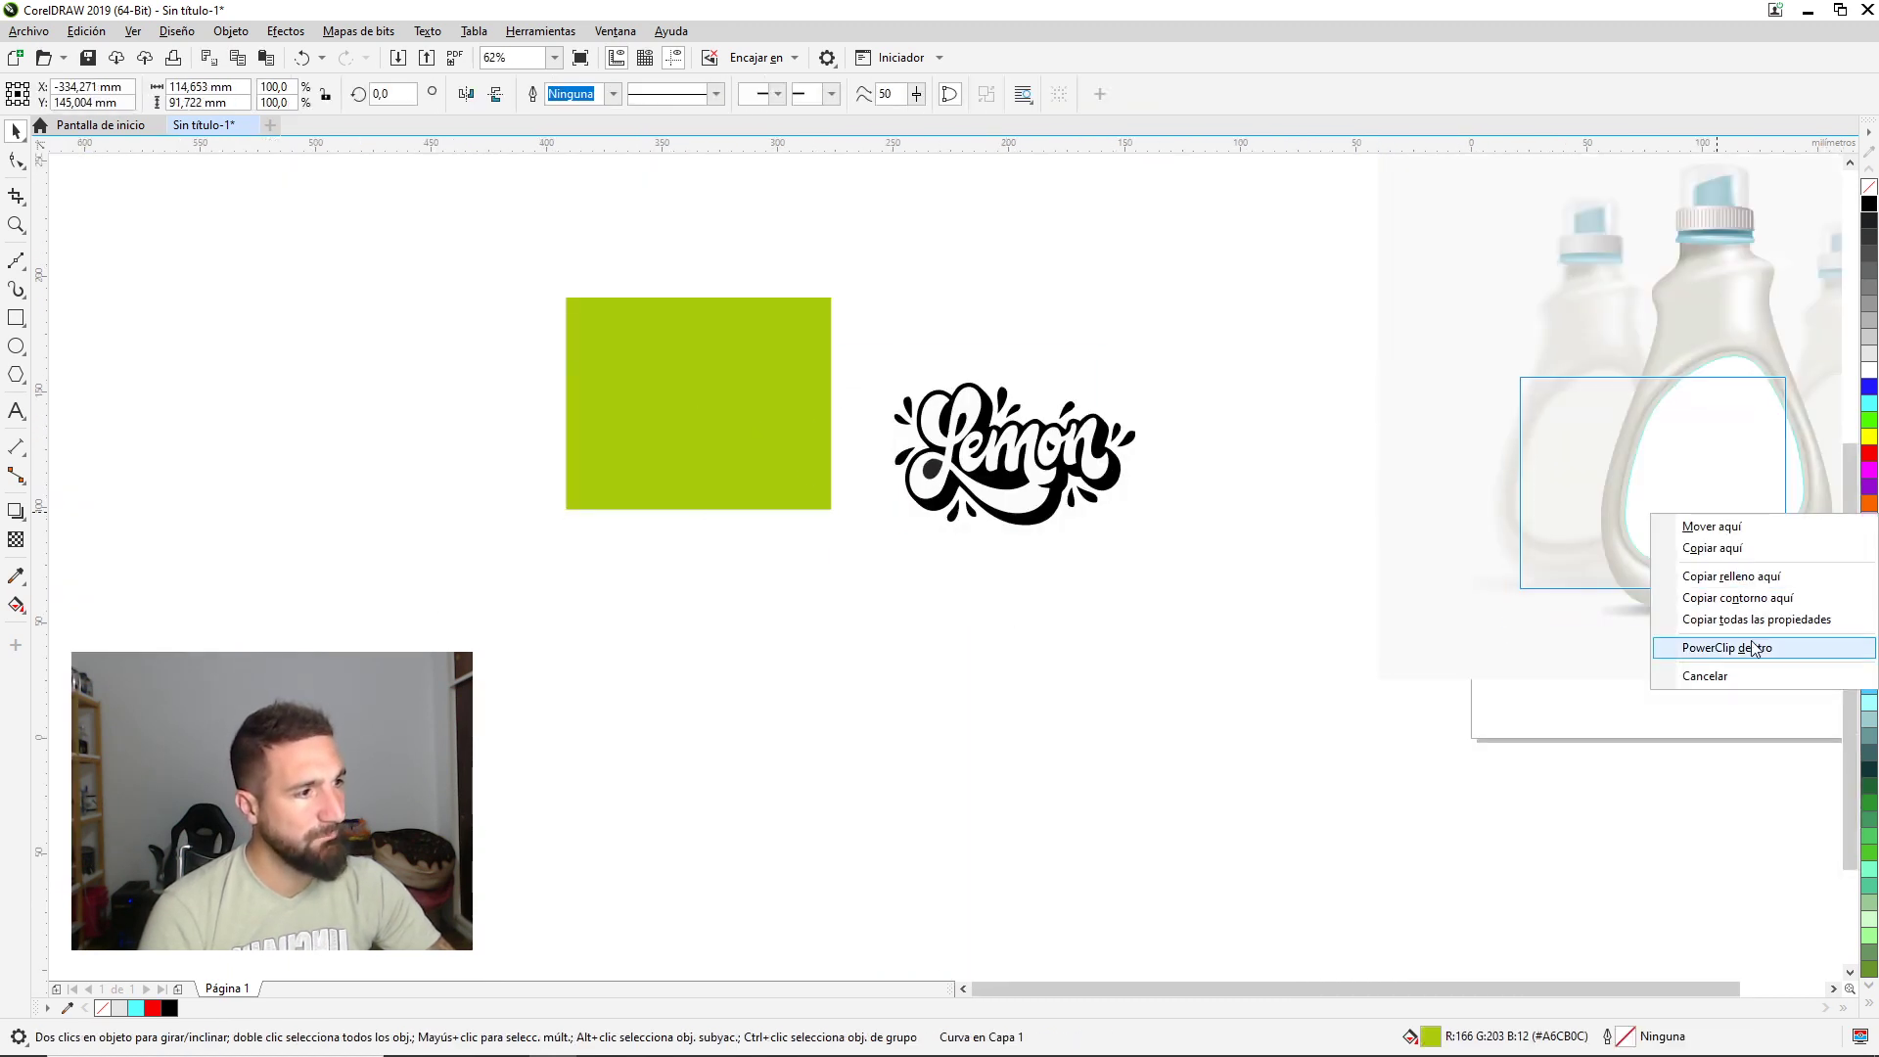
key("Escape")
left_click_drag(684, 391, 1271, 542)
scroll(1605, 578, "down", 2)
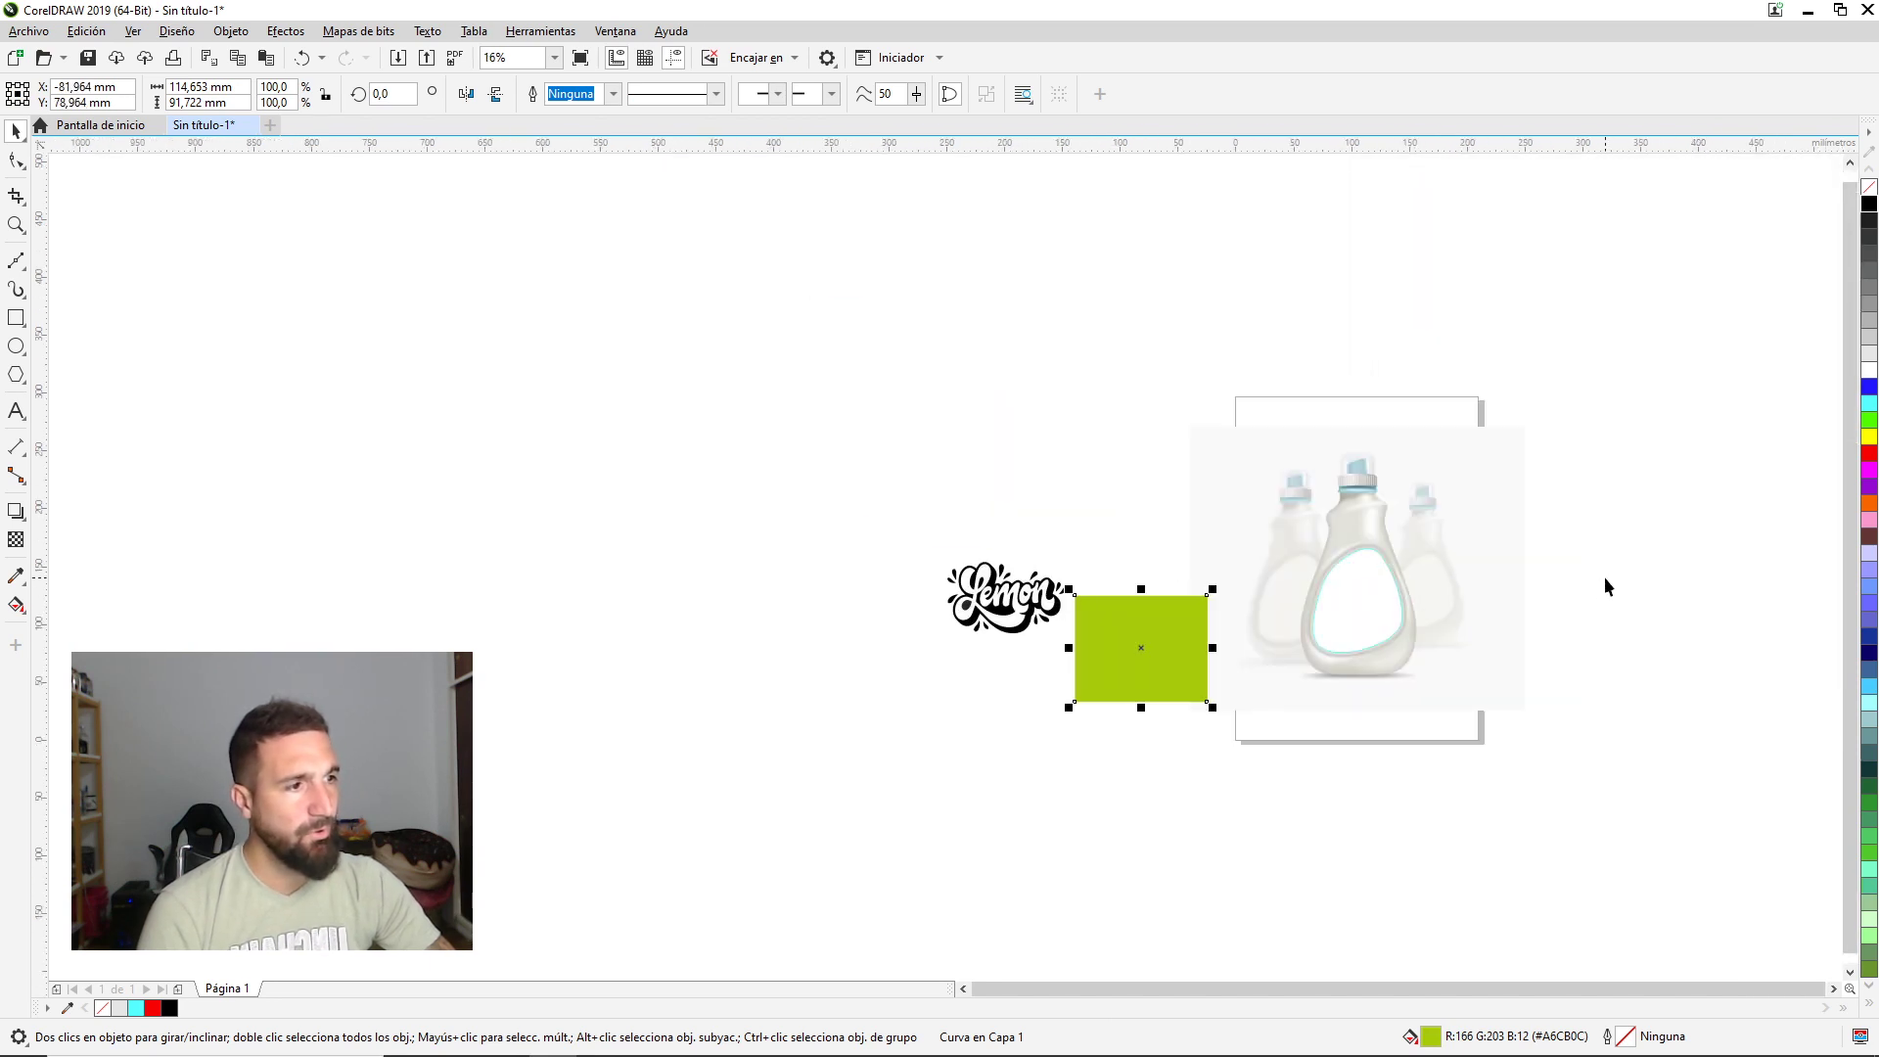
scroll(1247, 620, "up", 2)
left_click(1436, 578)
left_click(1055, 663)
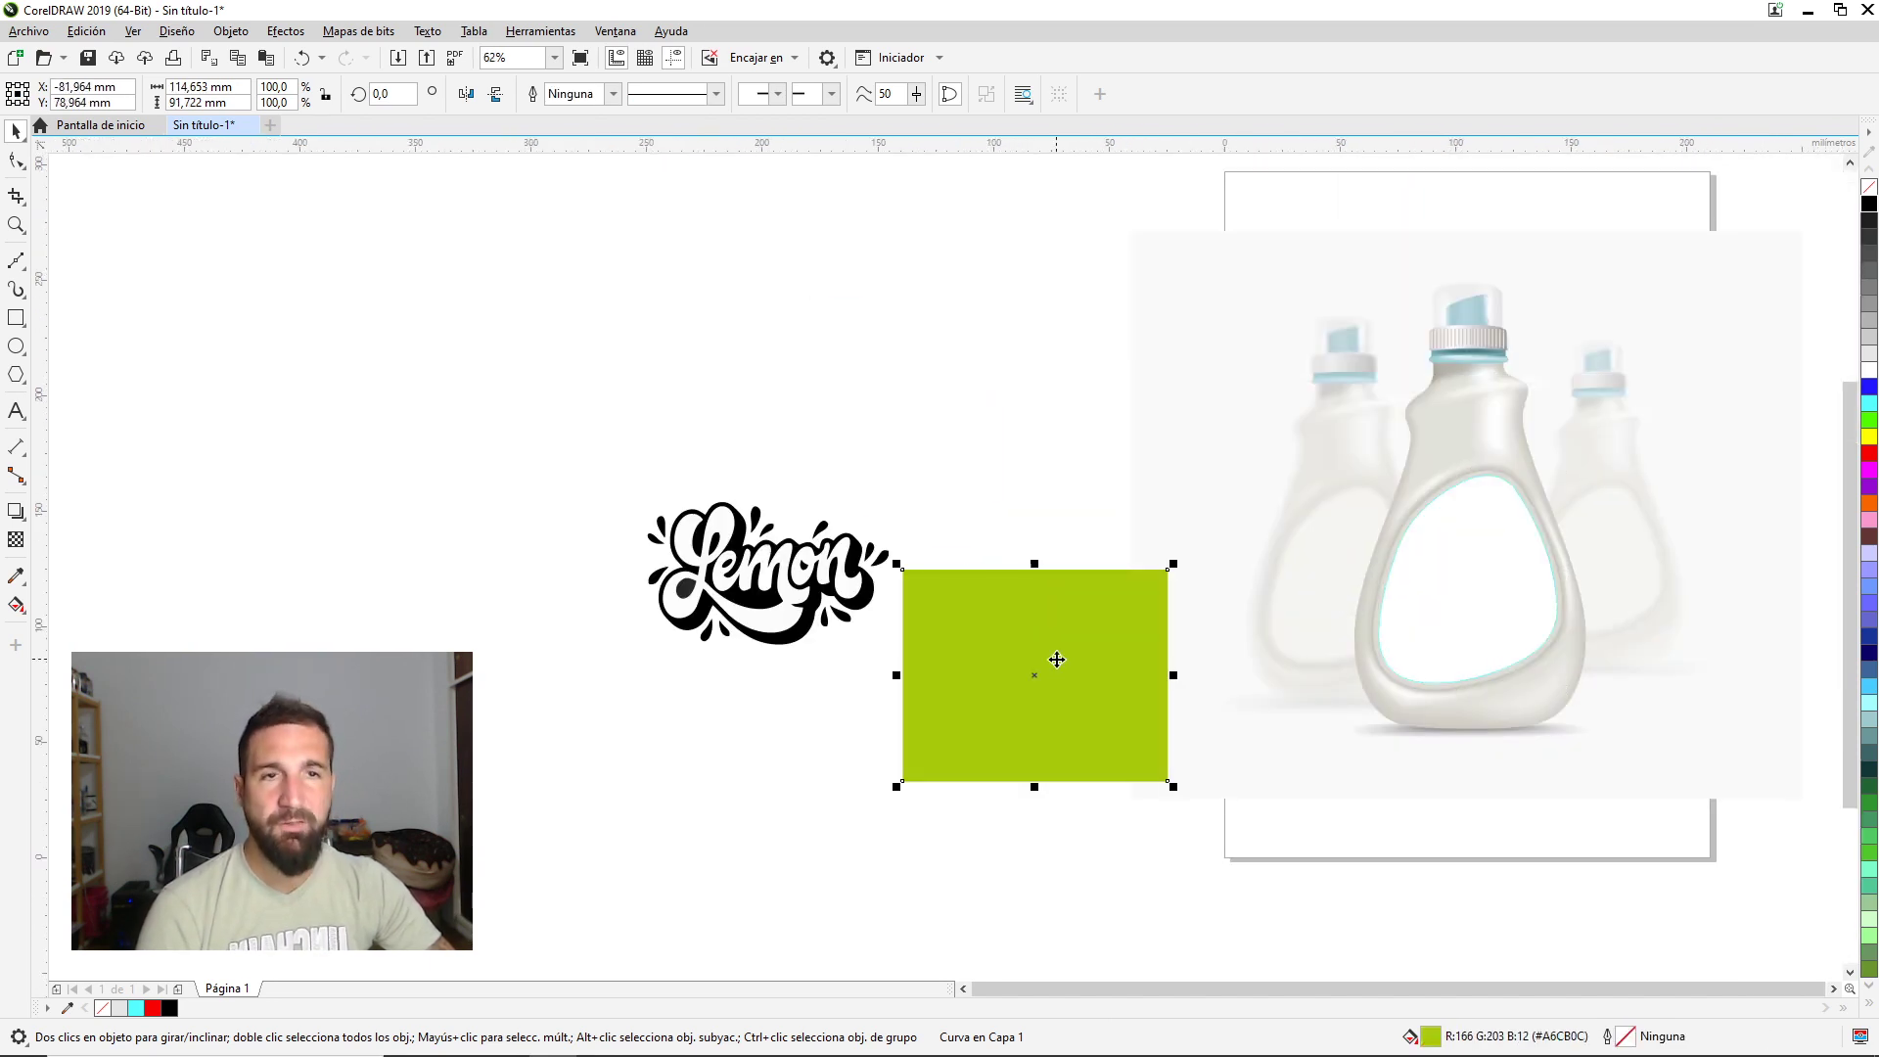
left_click_drag(1059, 670, 1163, 519)
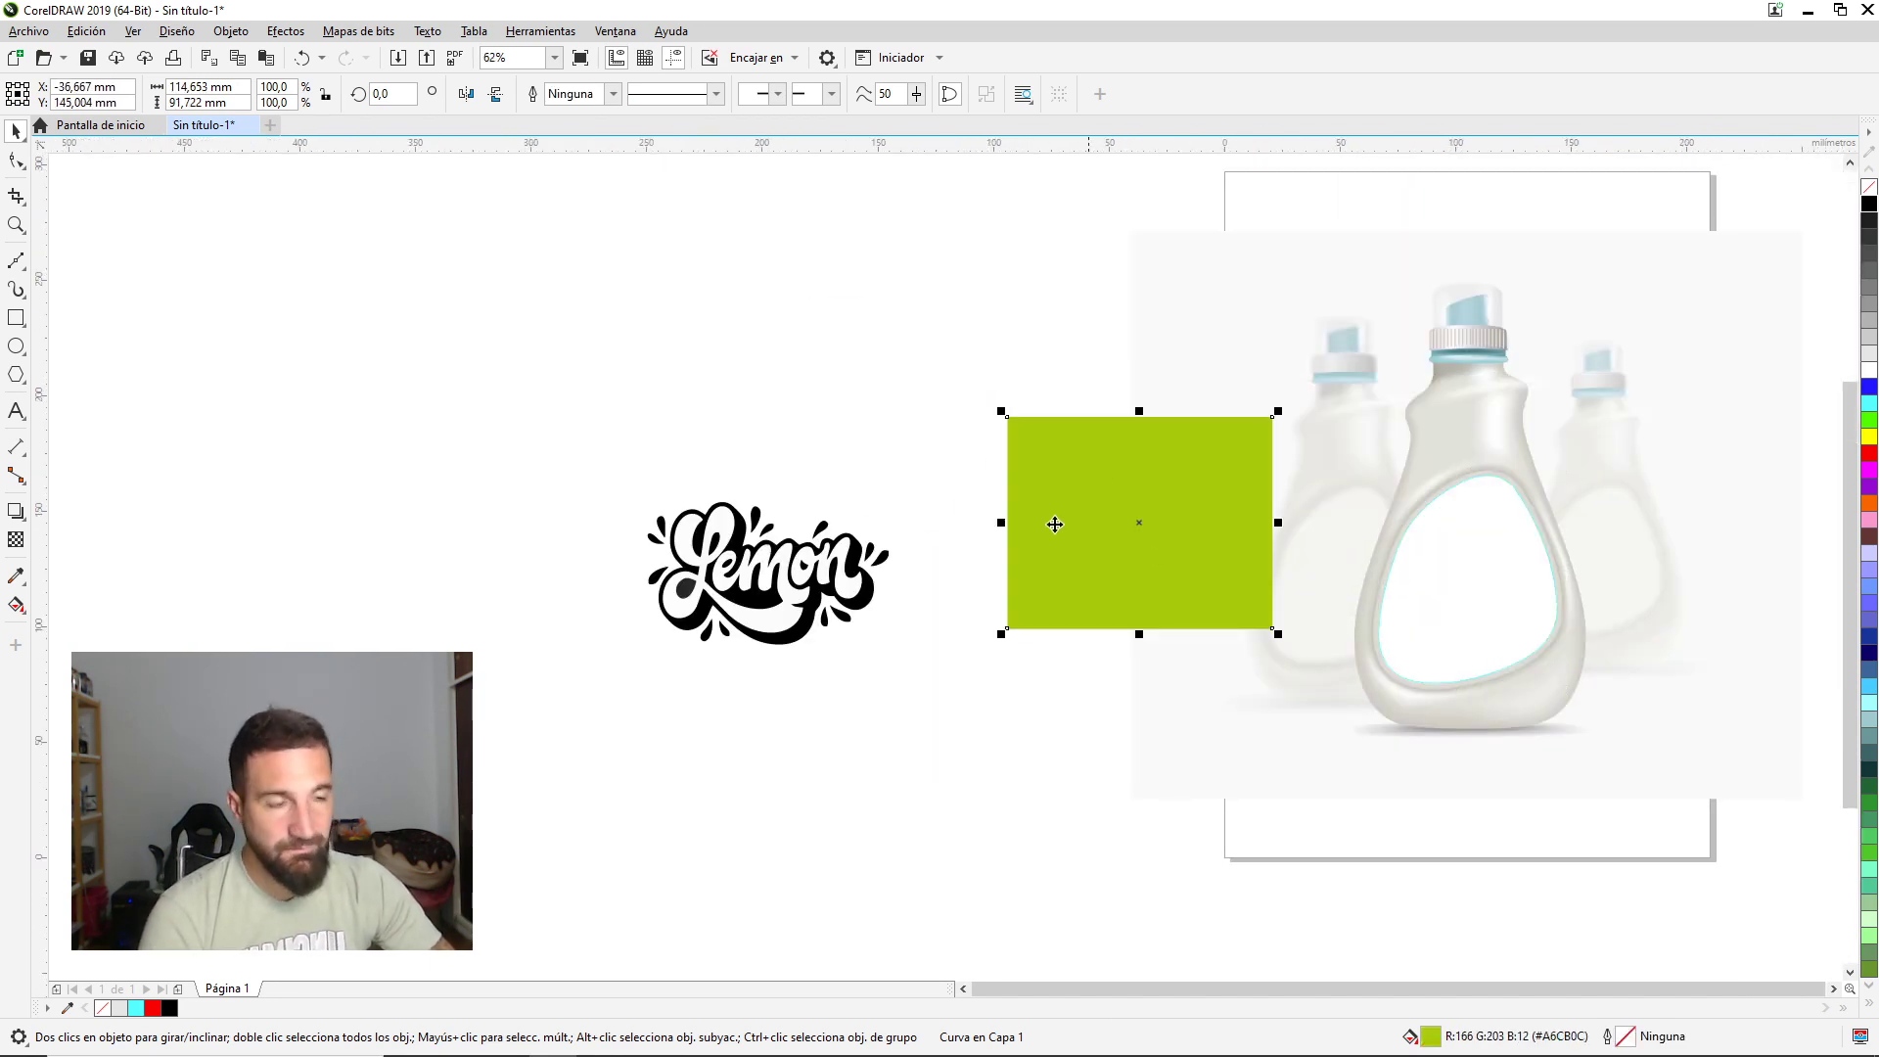
Test filling the bottle label with the rectangle's lime green via the eyedropper, then undo.
left_click(17, 577)
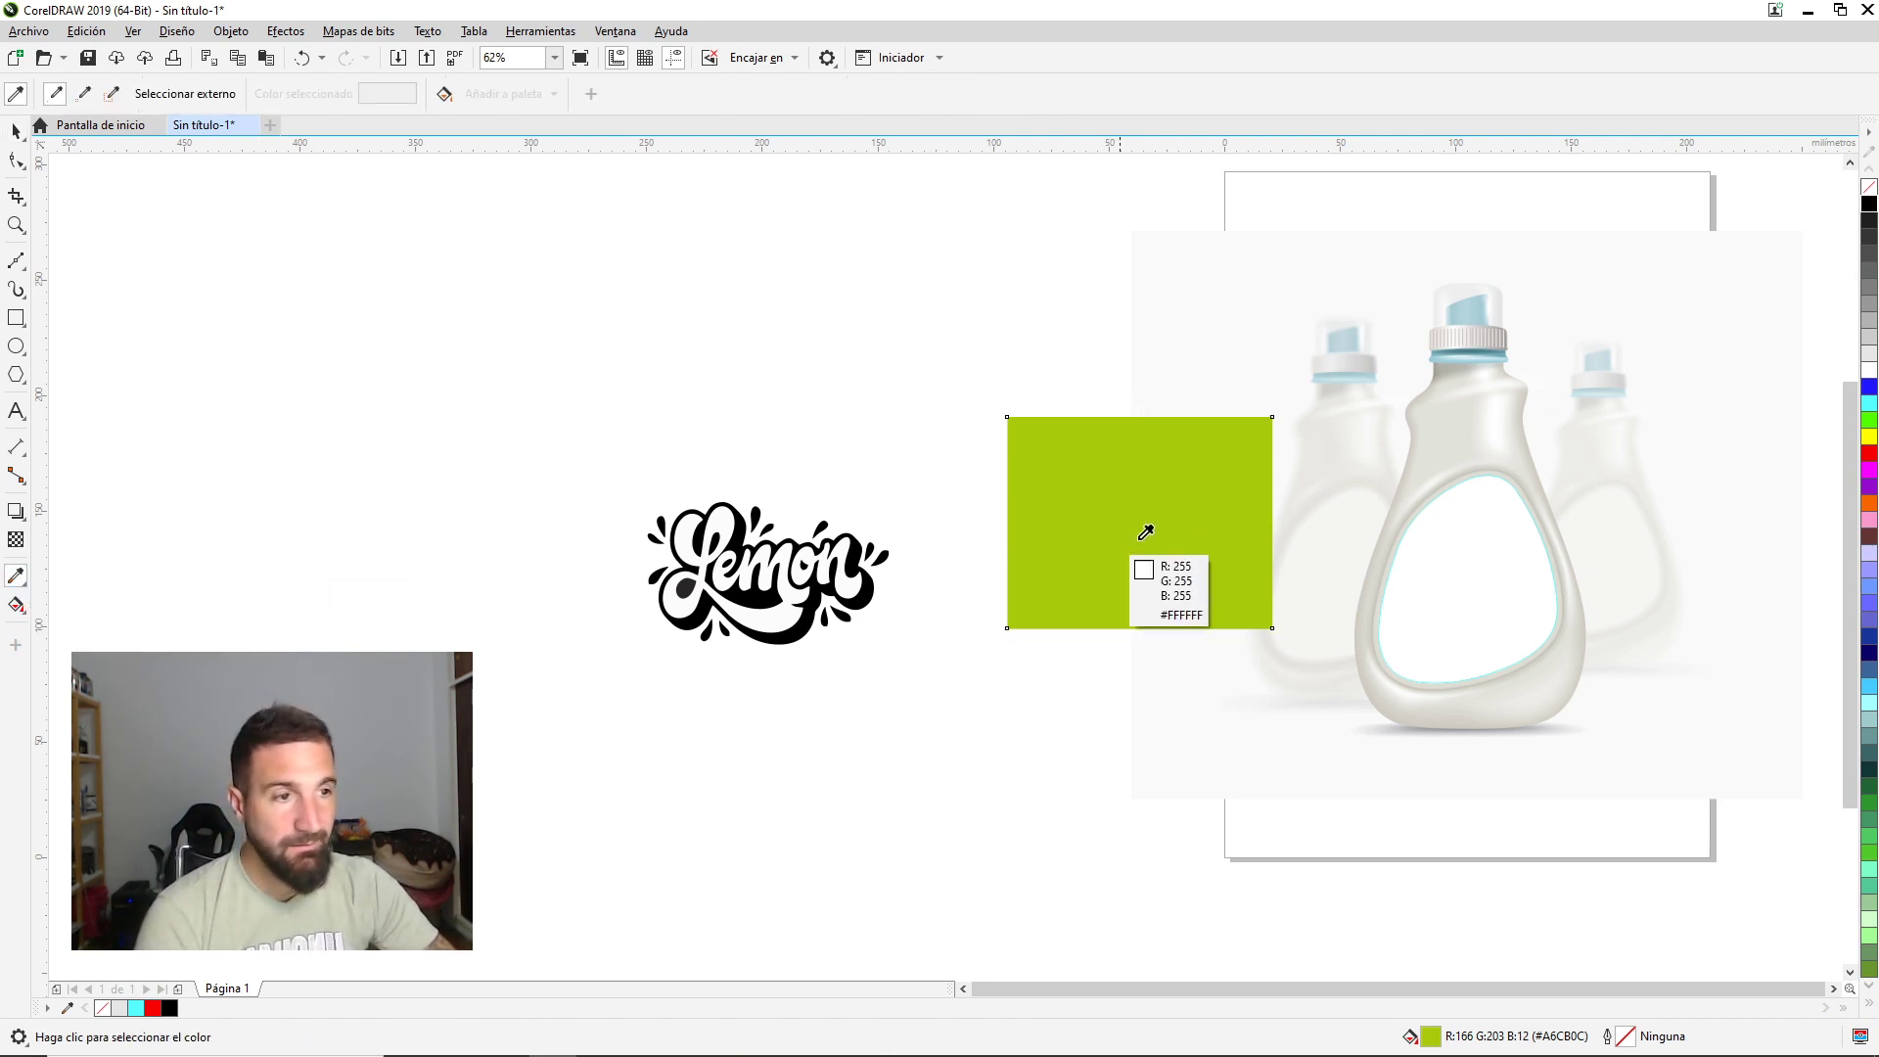
left_click(1106, 529)
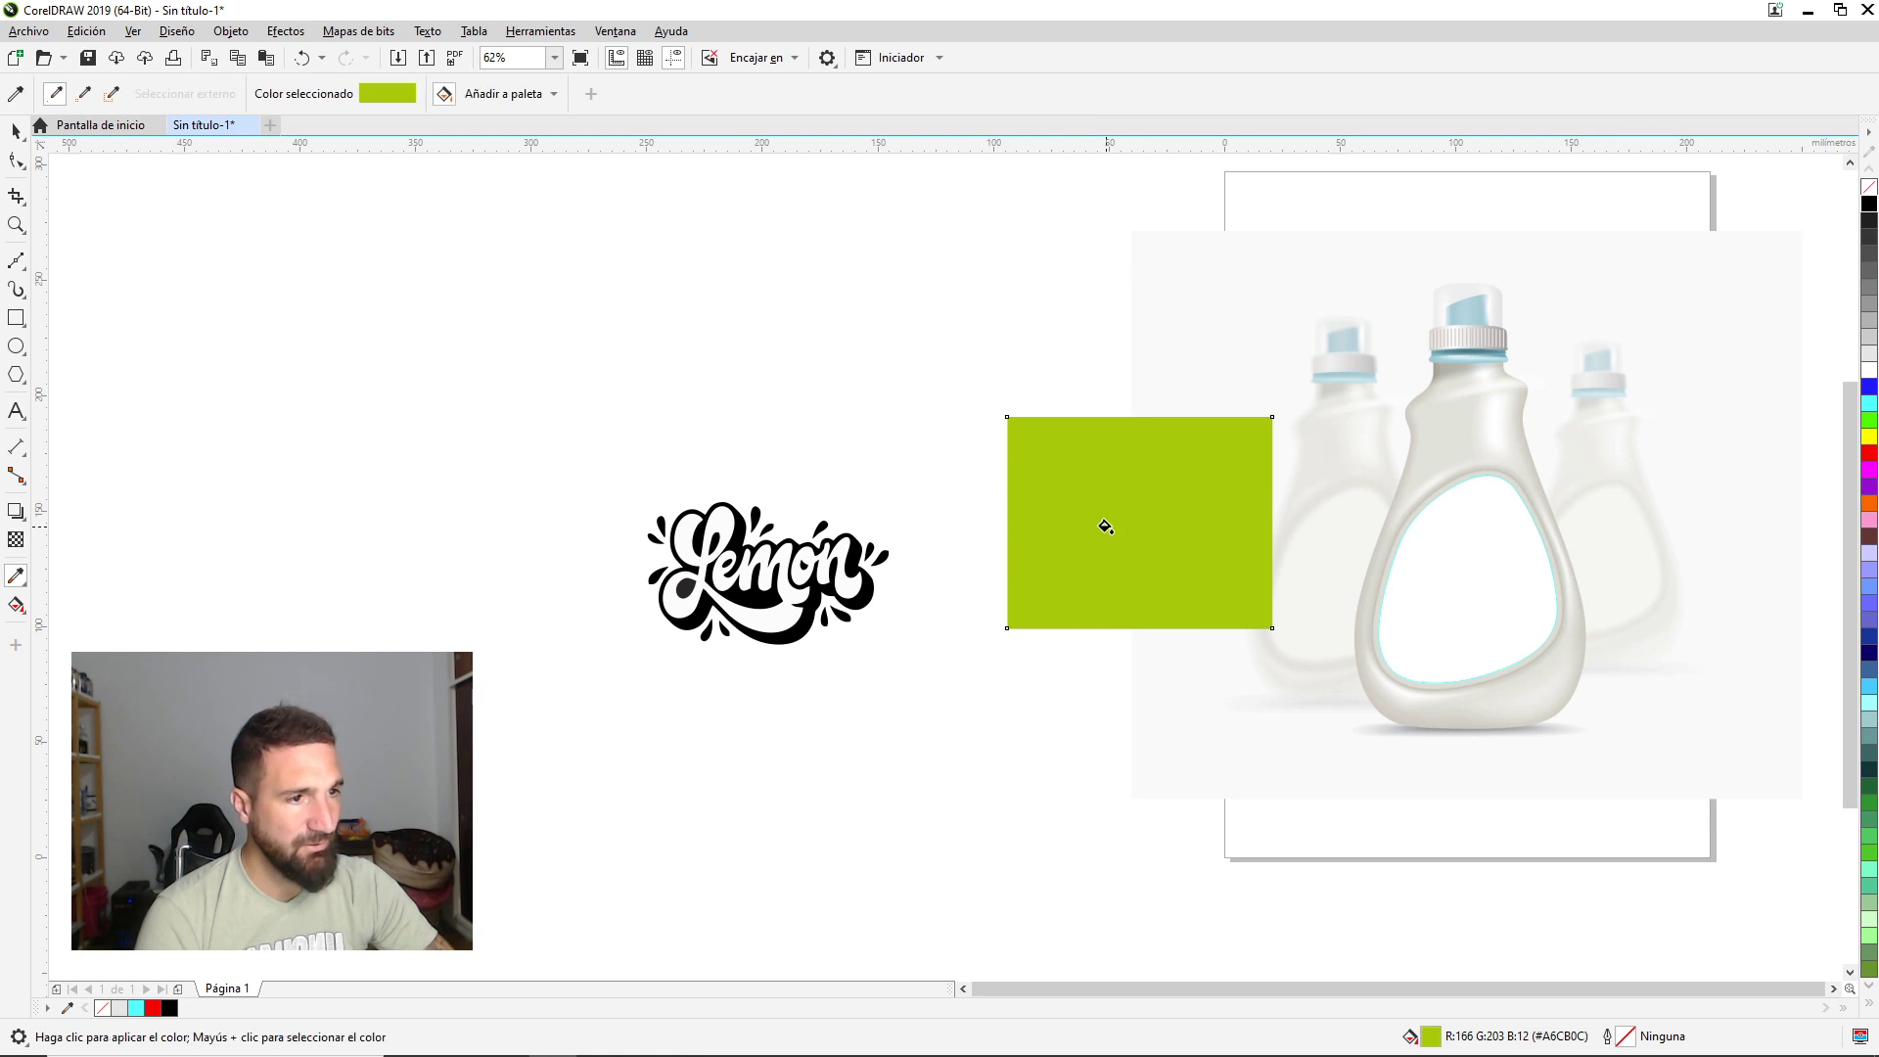
left_click(1468, 578)
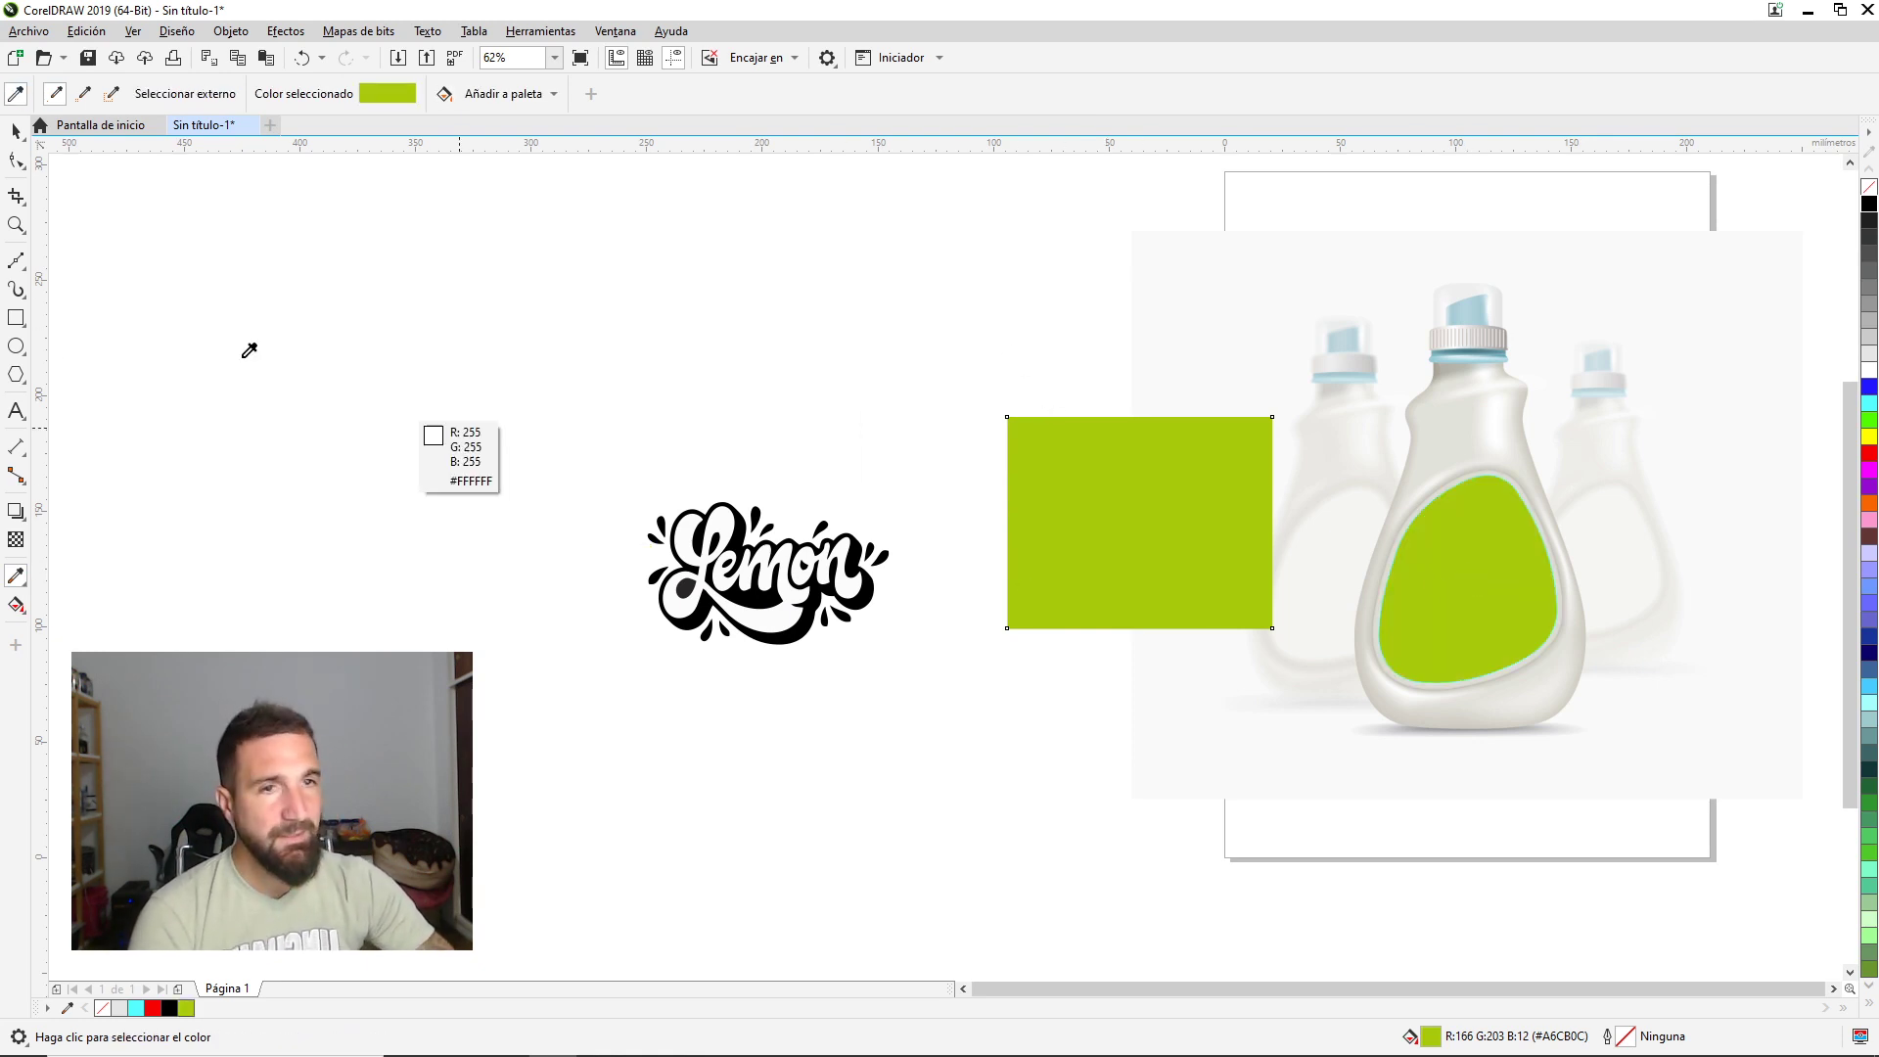
left_click(16, 130)
key("ctrl+z")
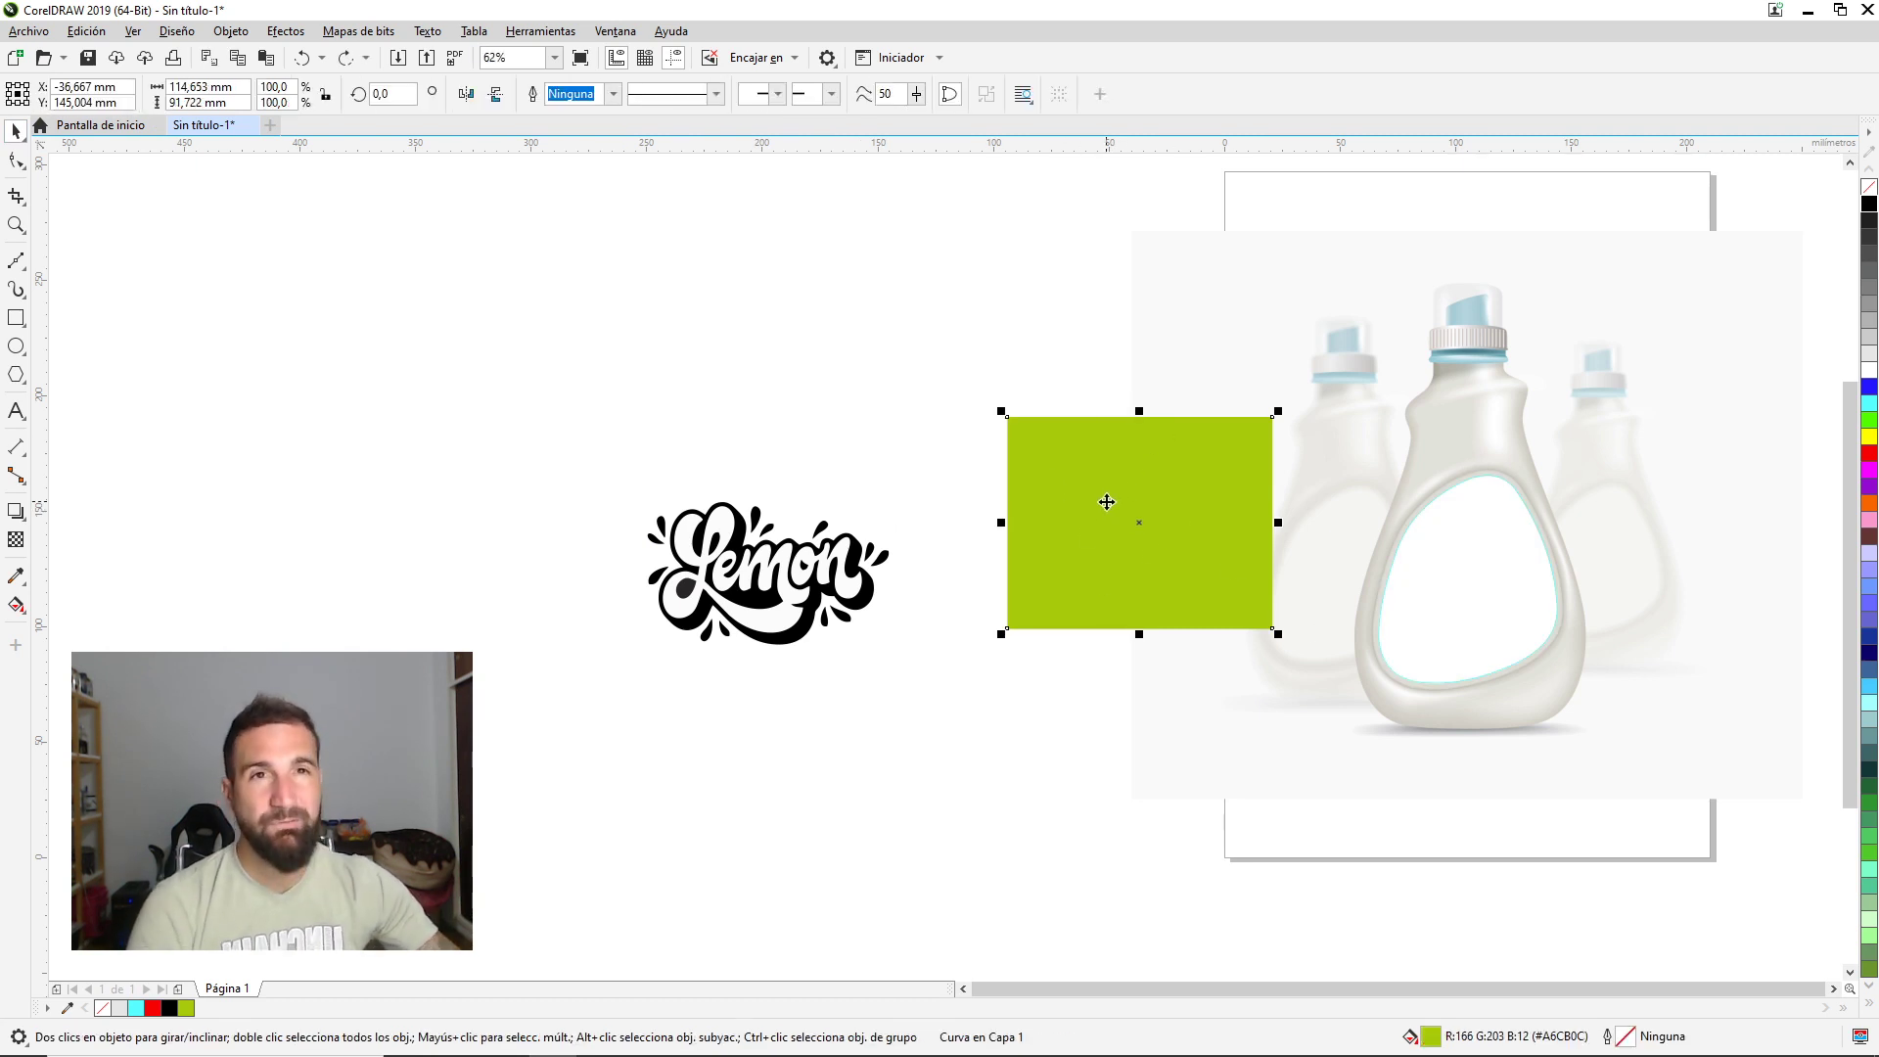
PowerClip the green rectangle inside the label, adjust it, then undo and move it off the bottle.
left_click_drag(1083, 503, 1441, 553)
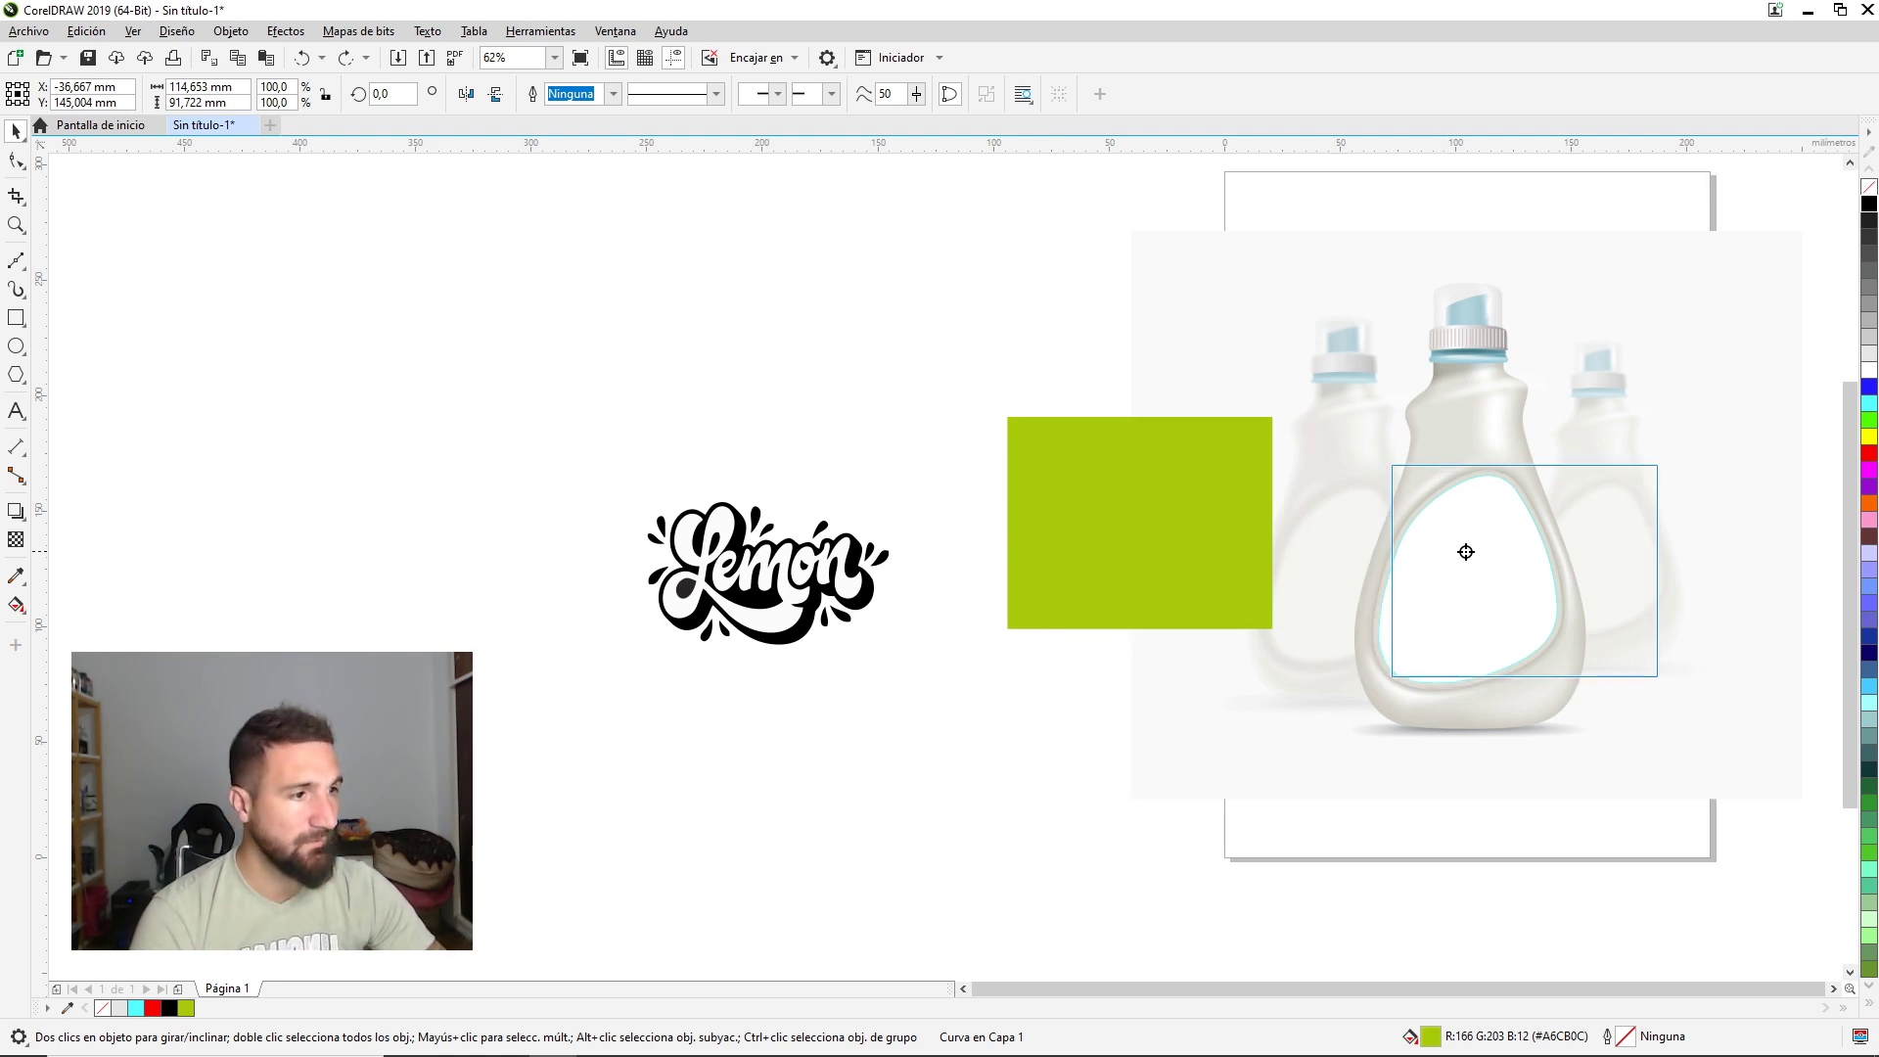
left_click_drag(1441, 553, 1446, 577)
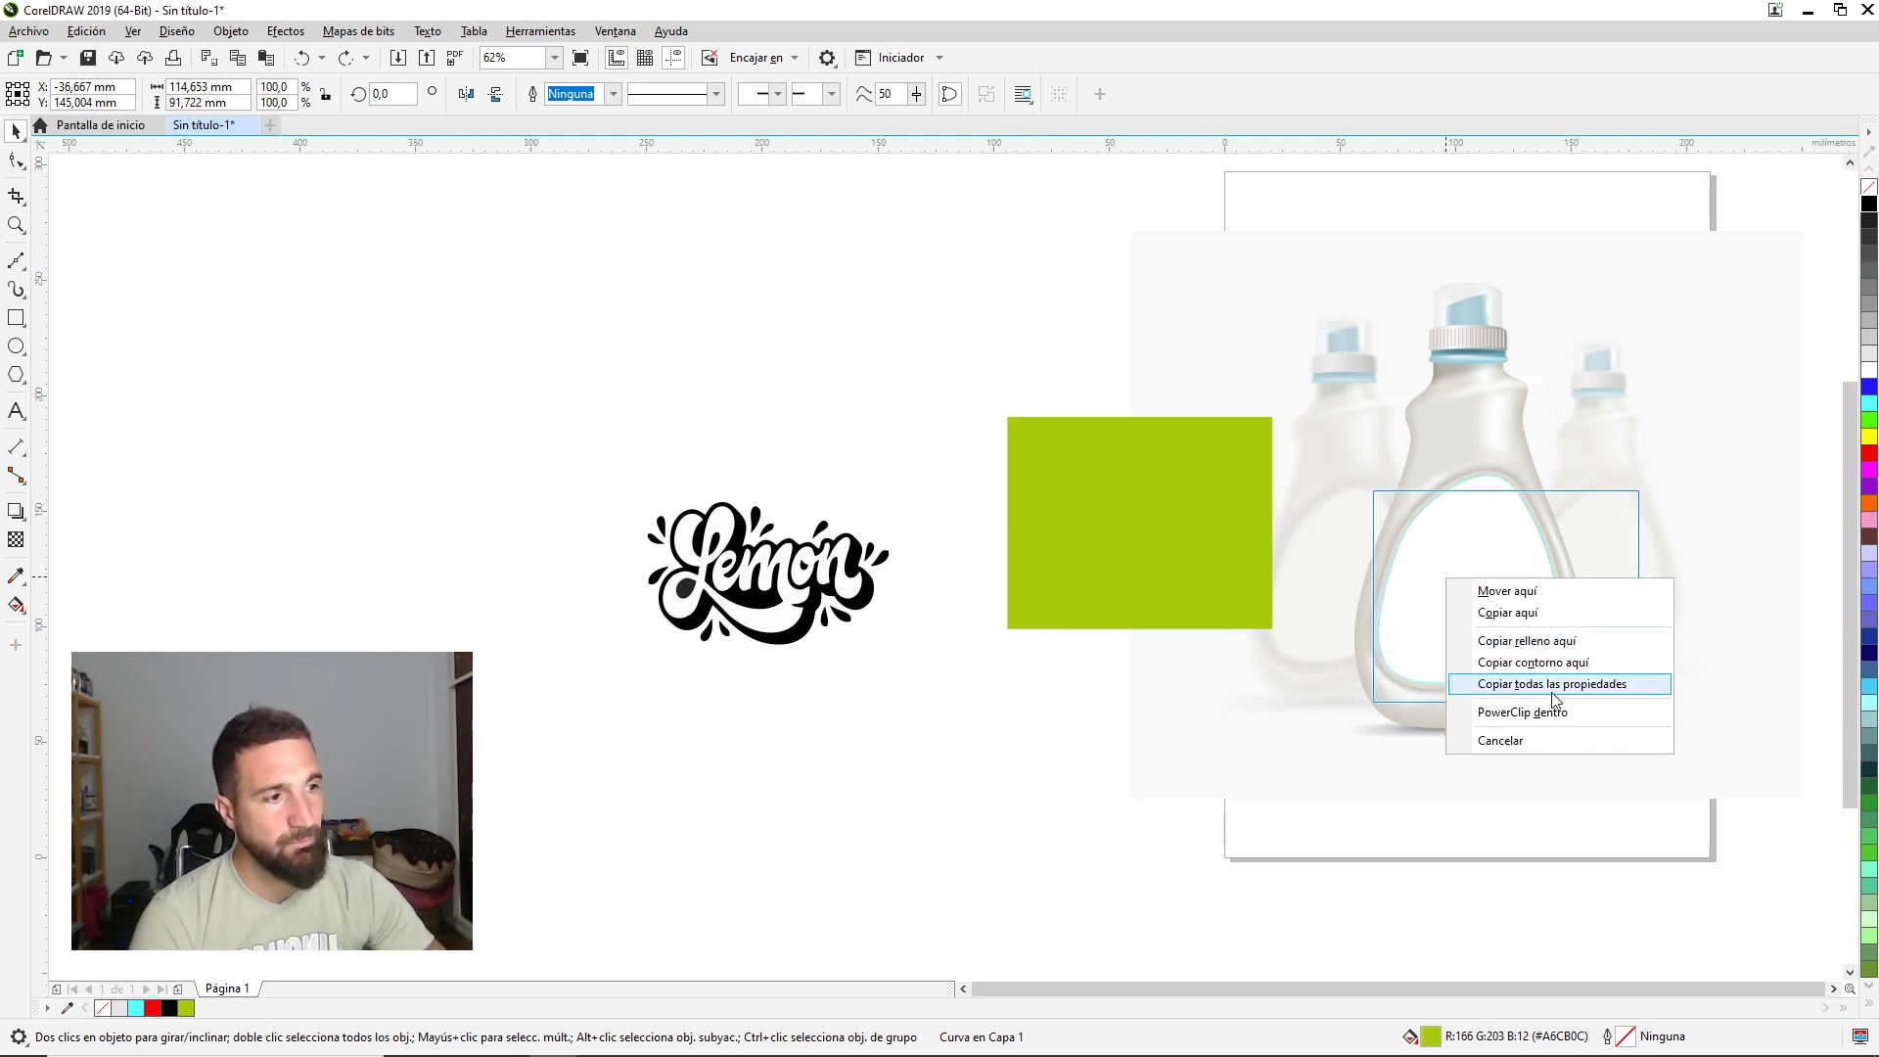
left_click(1468, 709)
double_click(1453, 640)
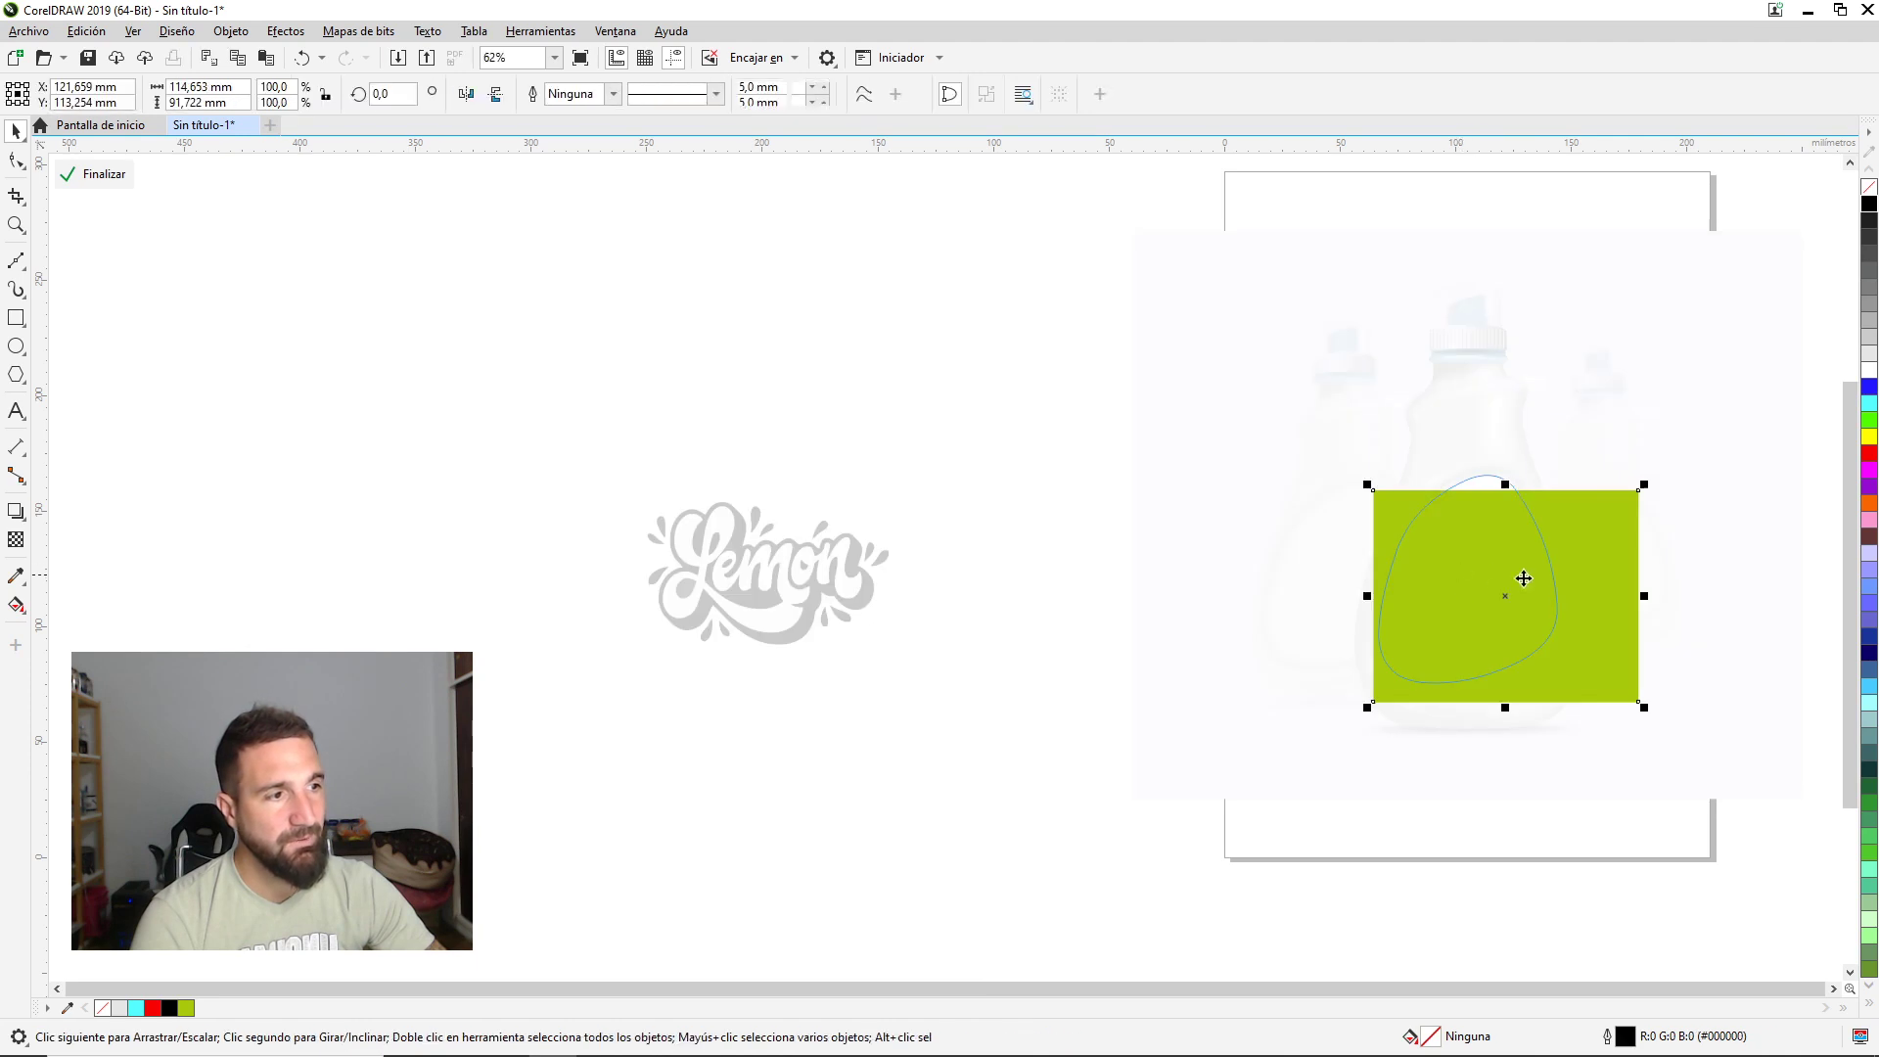
left_click_drag(1575, 582, 1553, 555)
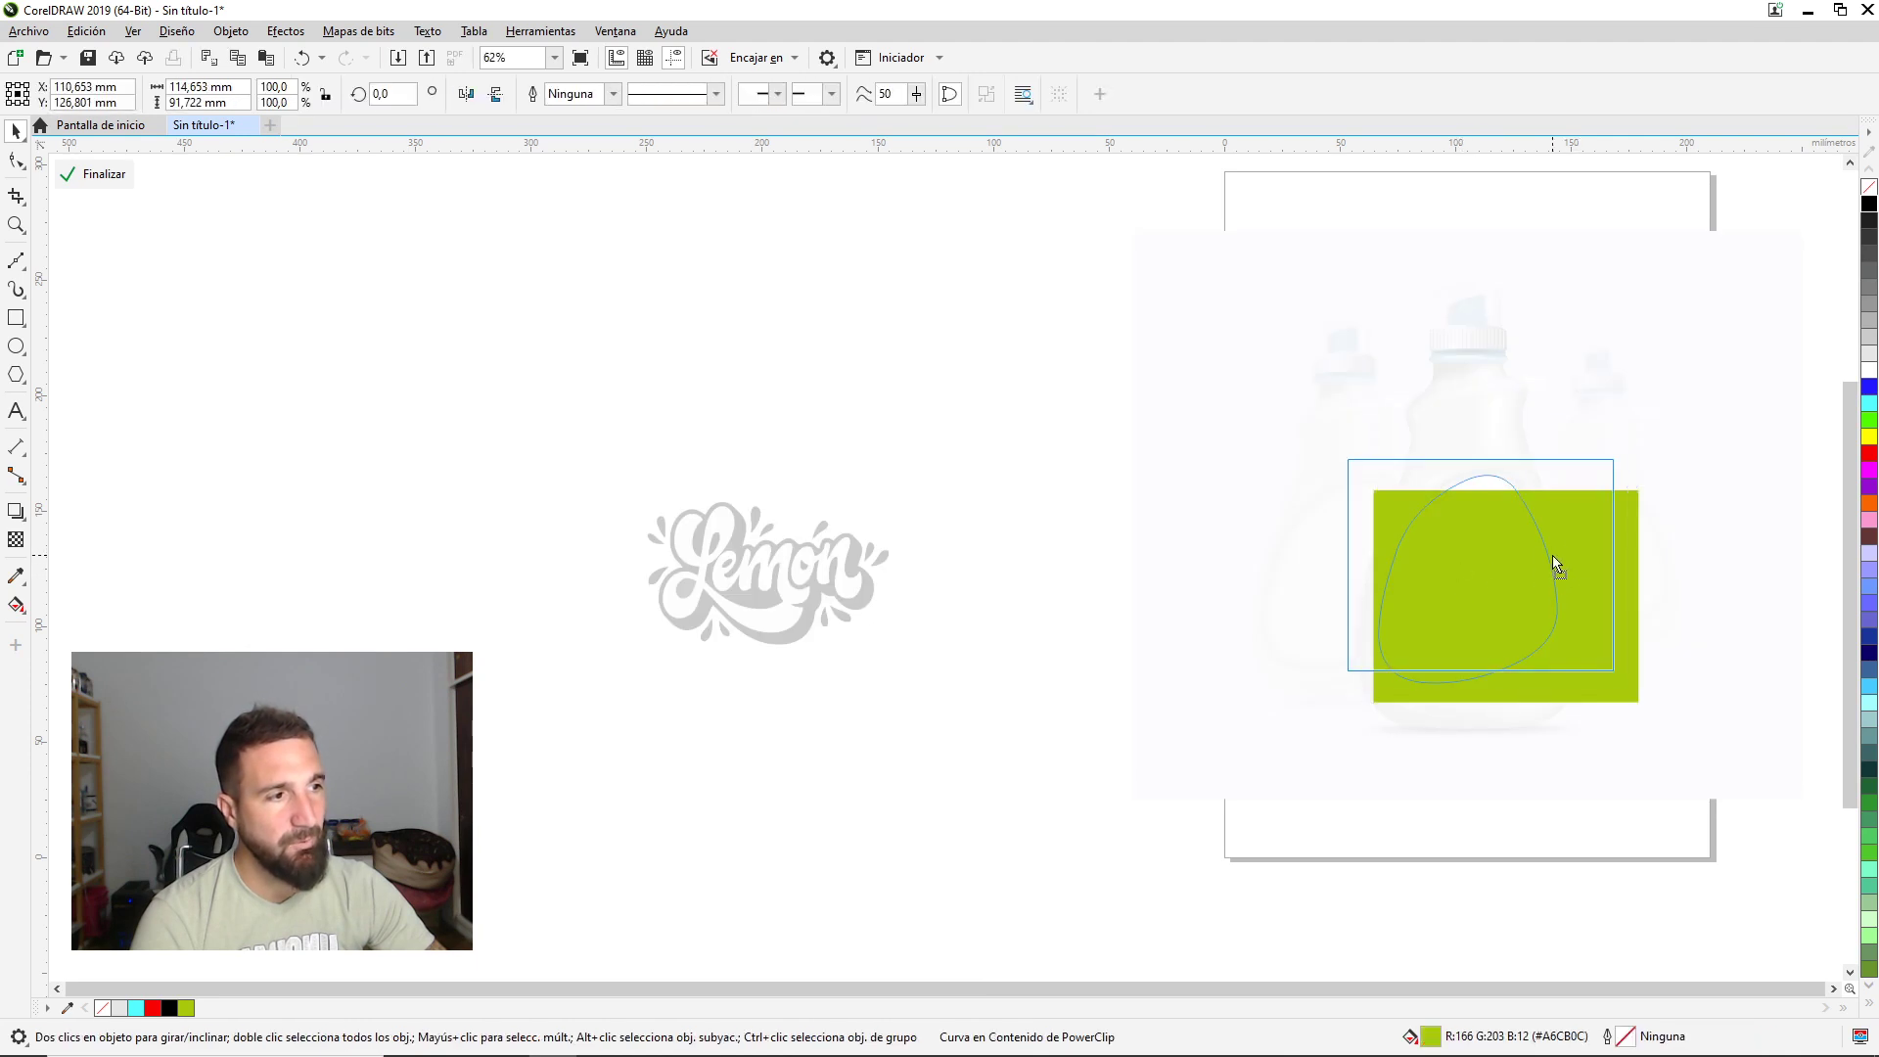
left_click(884, 289)
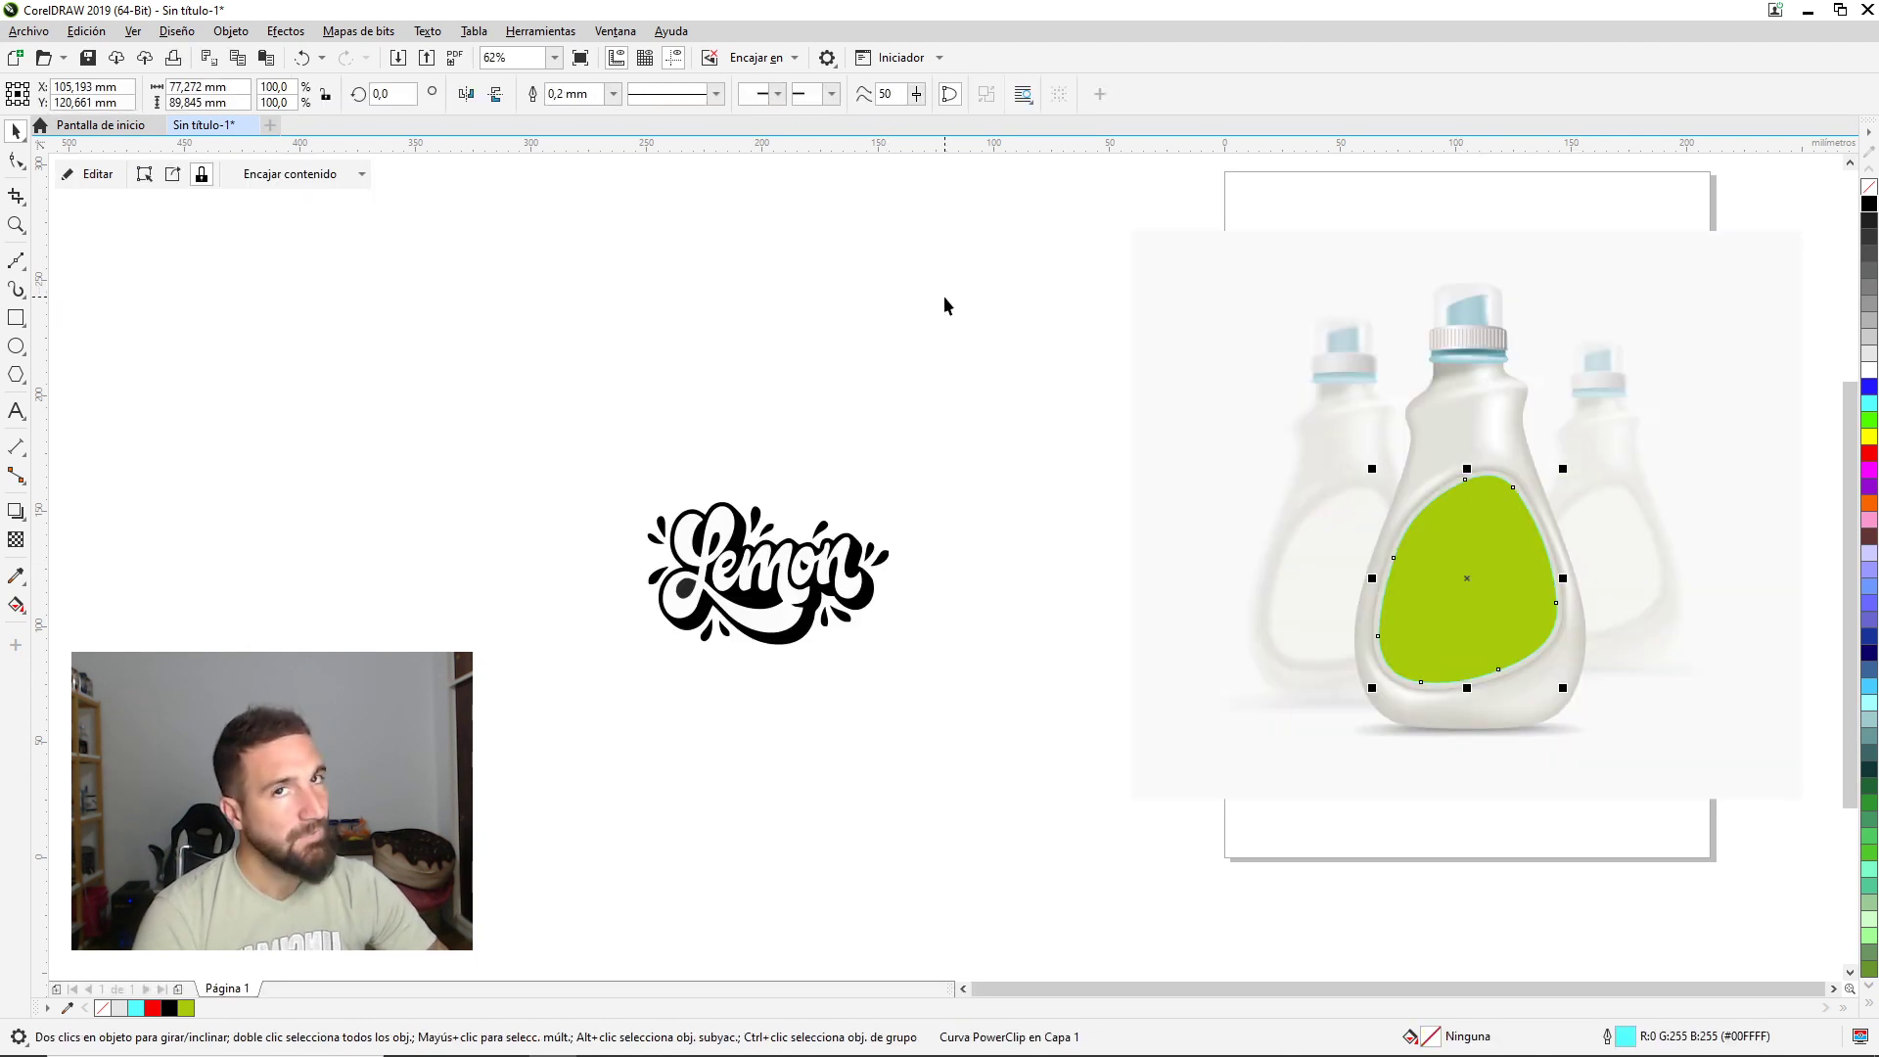
double_click(1474, 553)
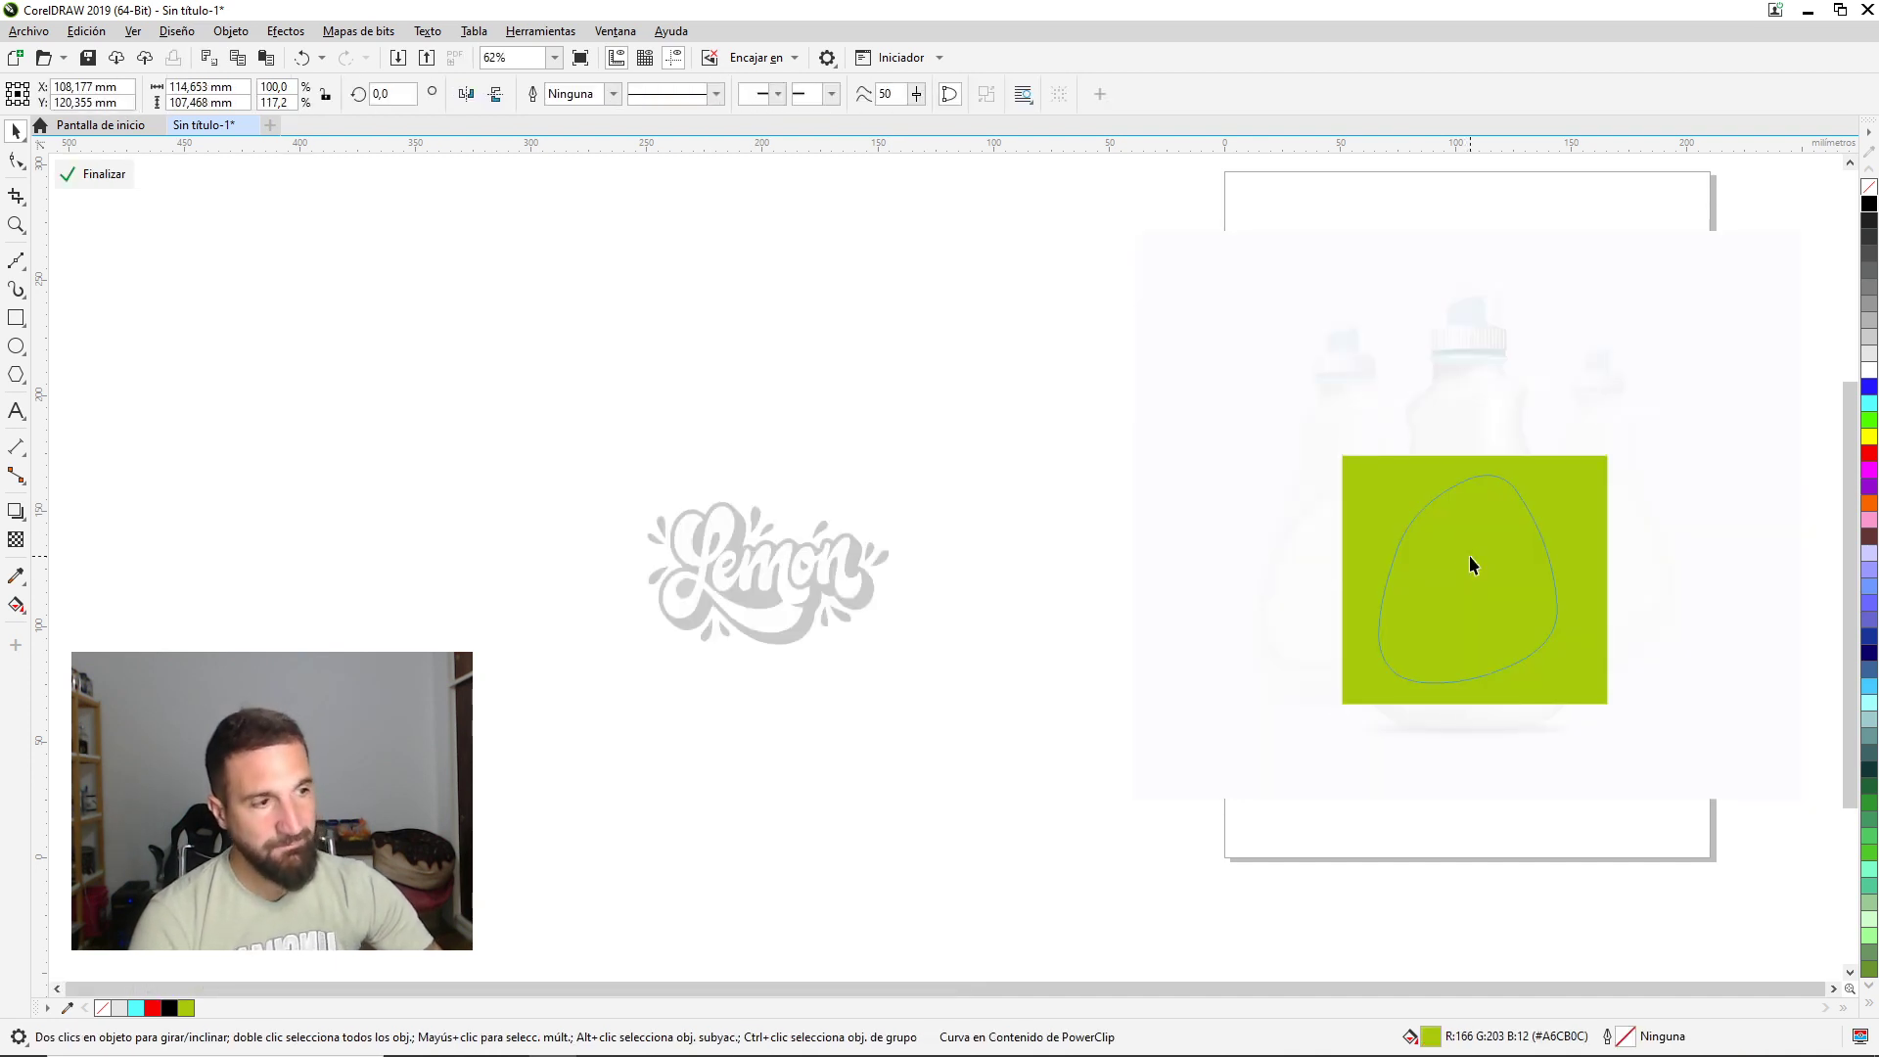
key("ctrl+z")
left_click_drag(1370, 459, 928, 306)
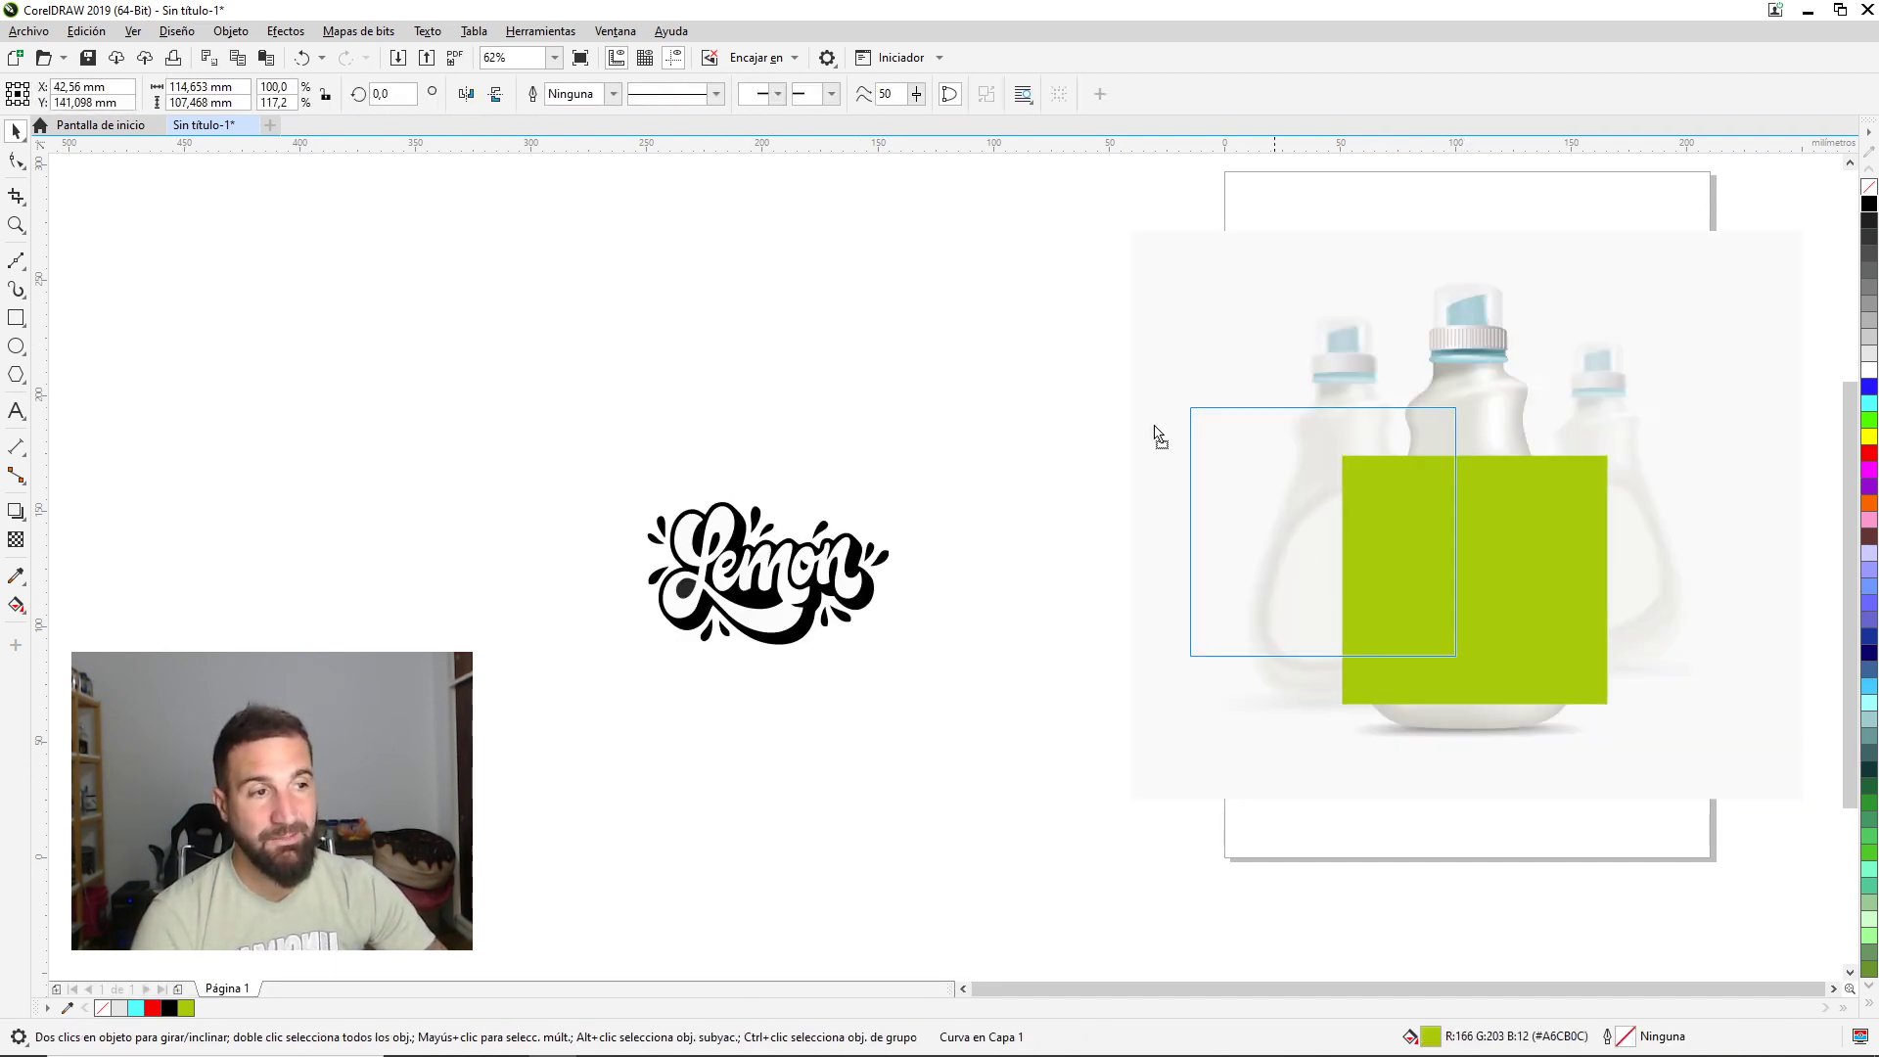
Fill the Lemon lettering lime green by PowerClipping the green rectangle inside it.
left_click_drag(972, 455, 878, 383)
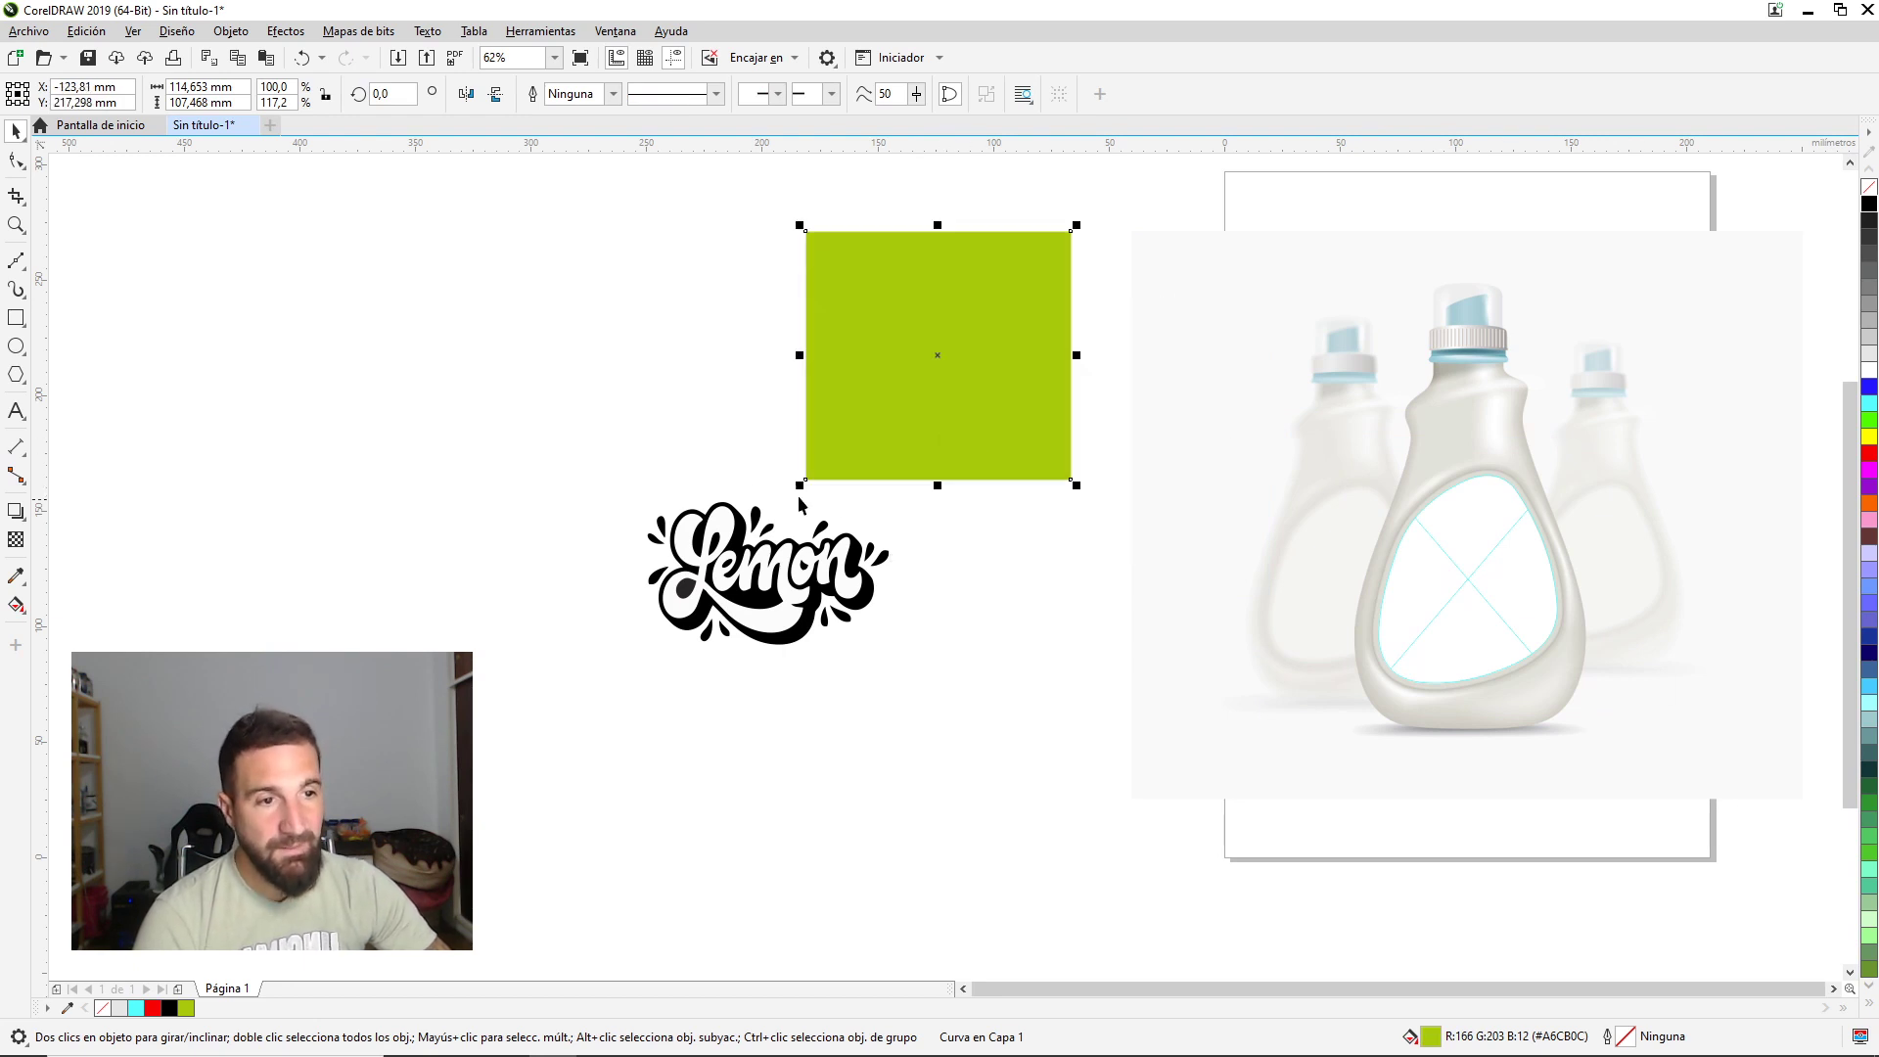
left_click_drag(983, 748, 982, 747)
key("ctrl+u")
mouse_move(728, 521)
left_mouse_down()
mouse_move(670, 472)
mouse_move(728, 521)
left_mouse_up()
scroll(828, 554, "up", 2)
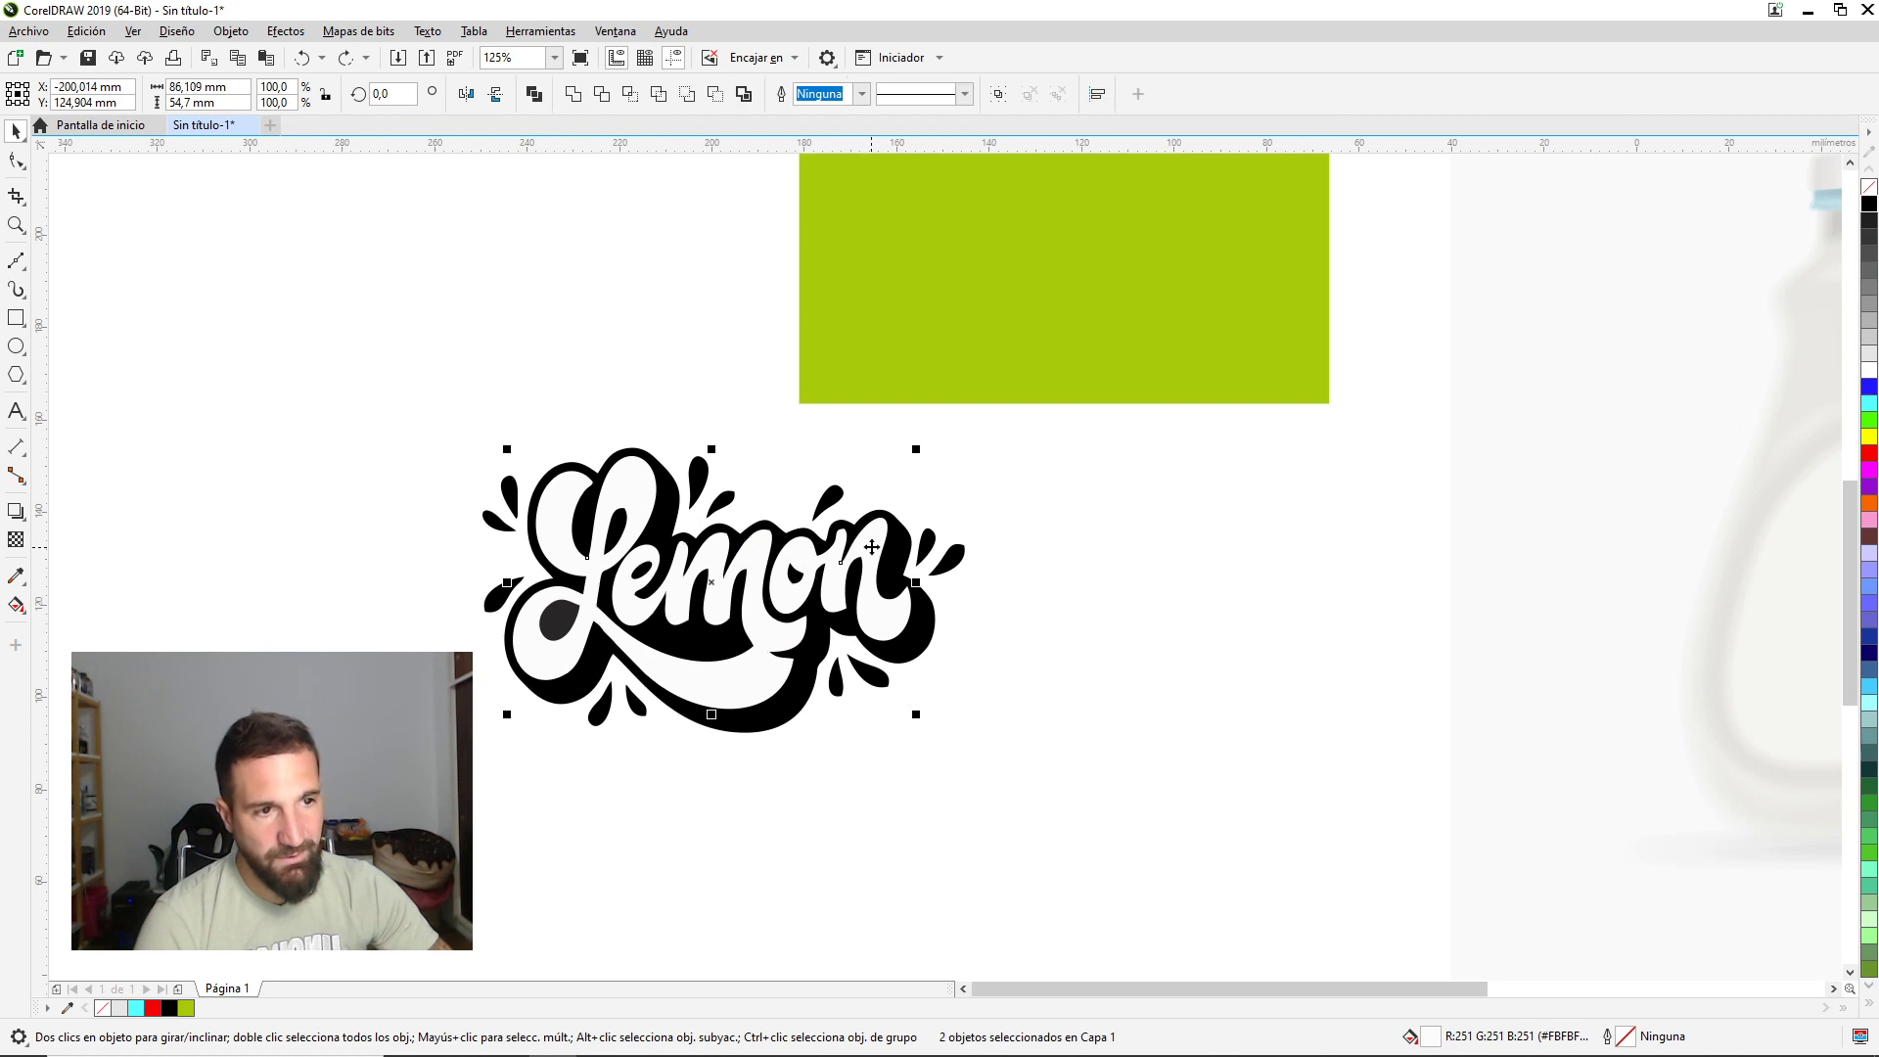
left_click(982, 310)
left_click_drag(1019, 319, 630, 494)
left_click(744, 627)
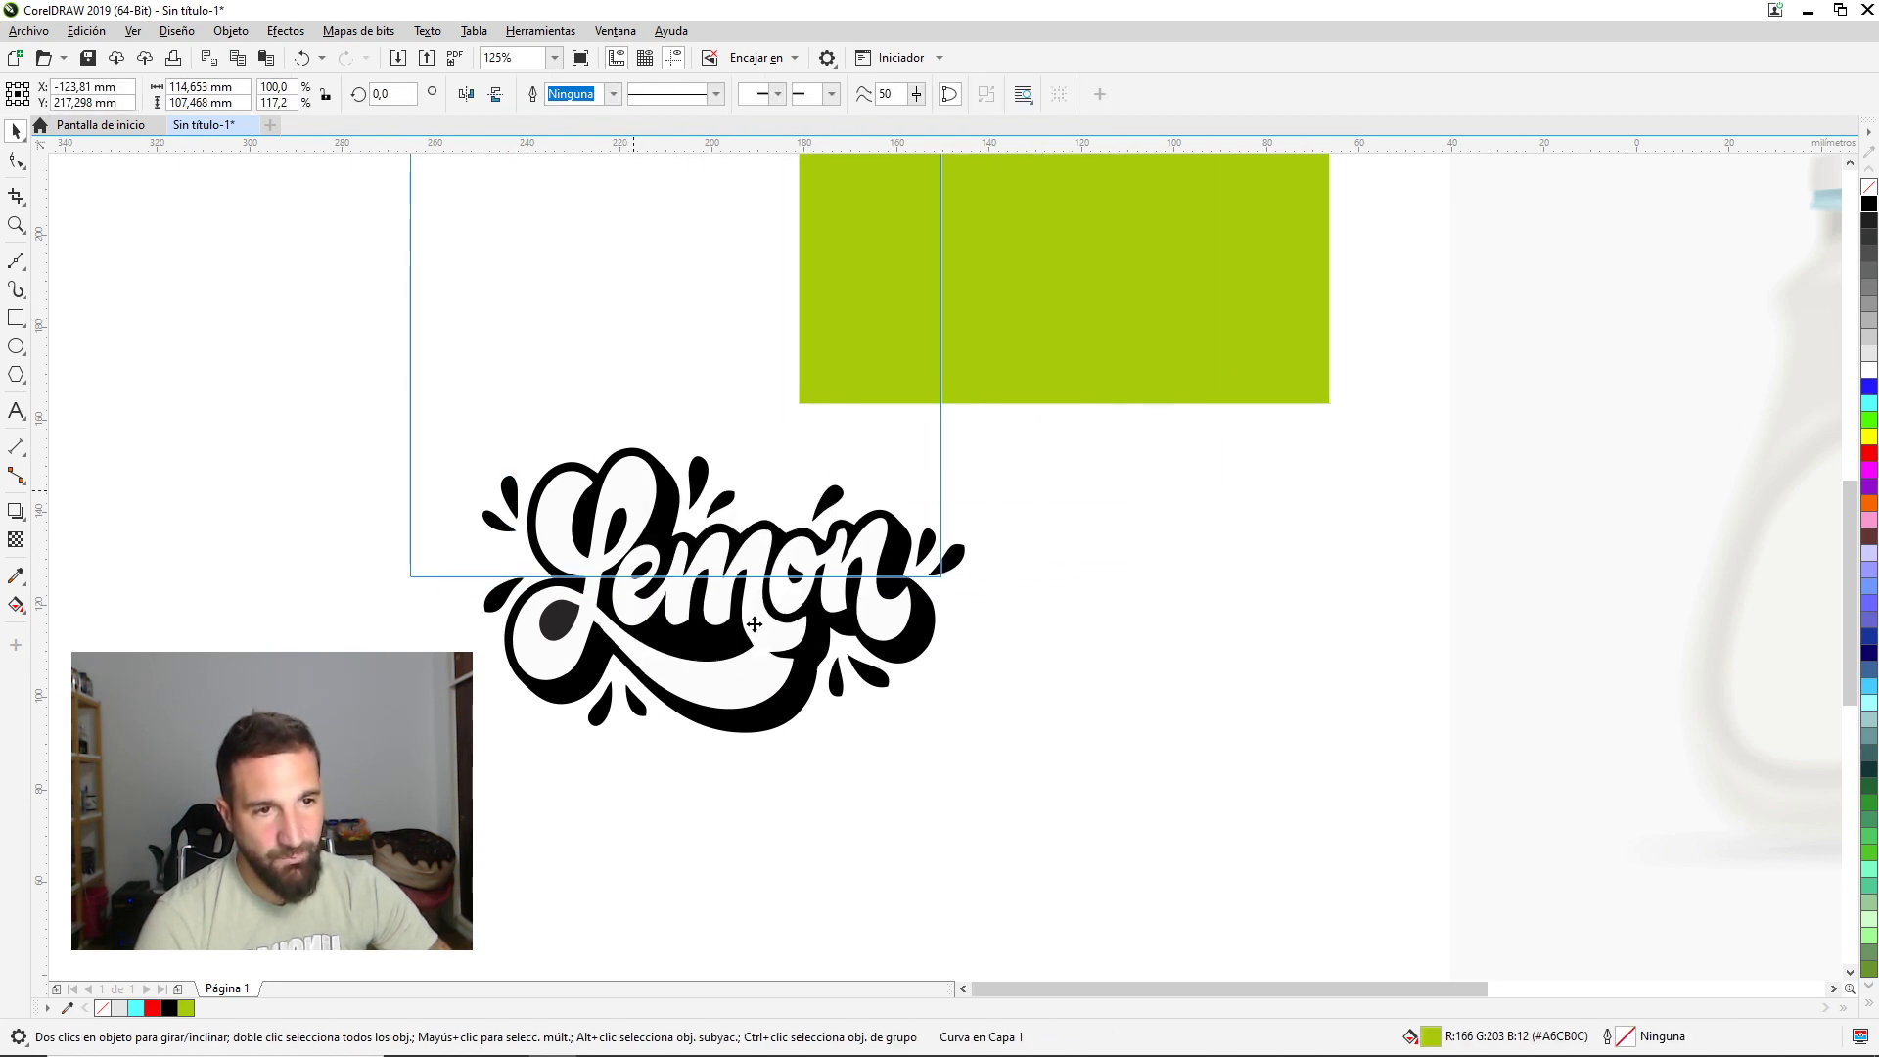
left_click(636, 470, "ctrl")
left_click_drag(783, 549, 784, 803)
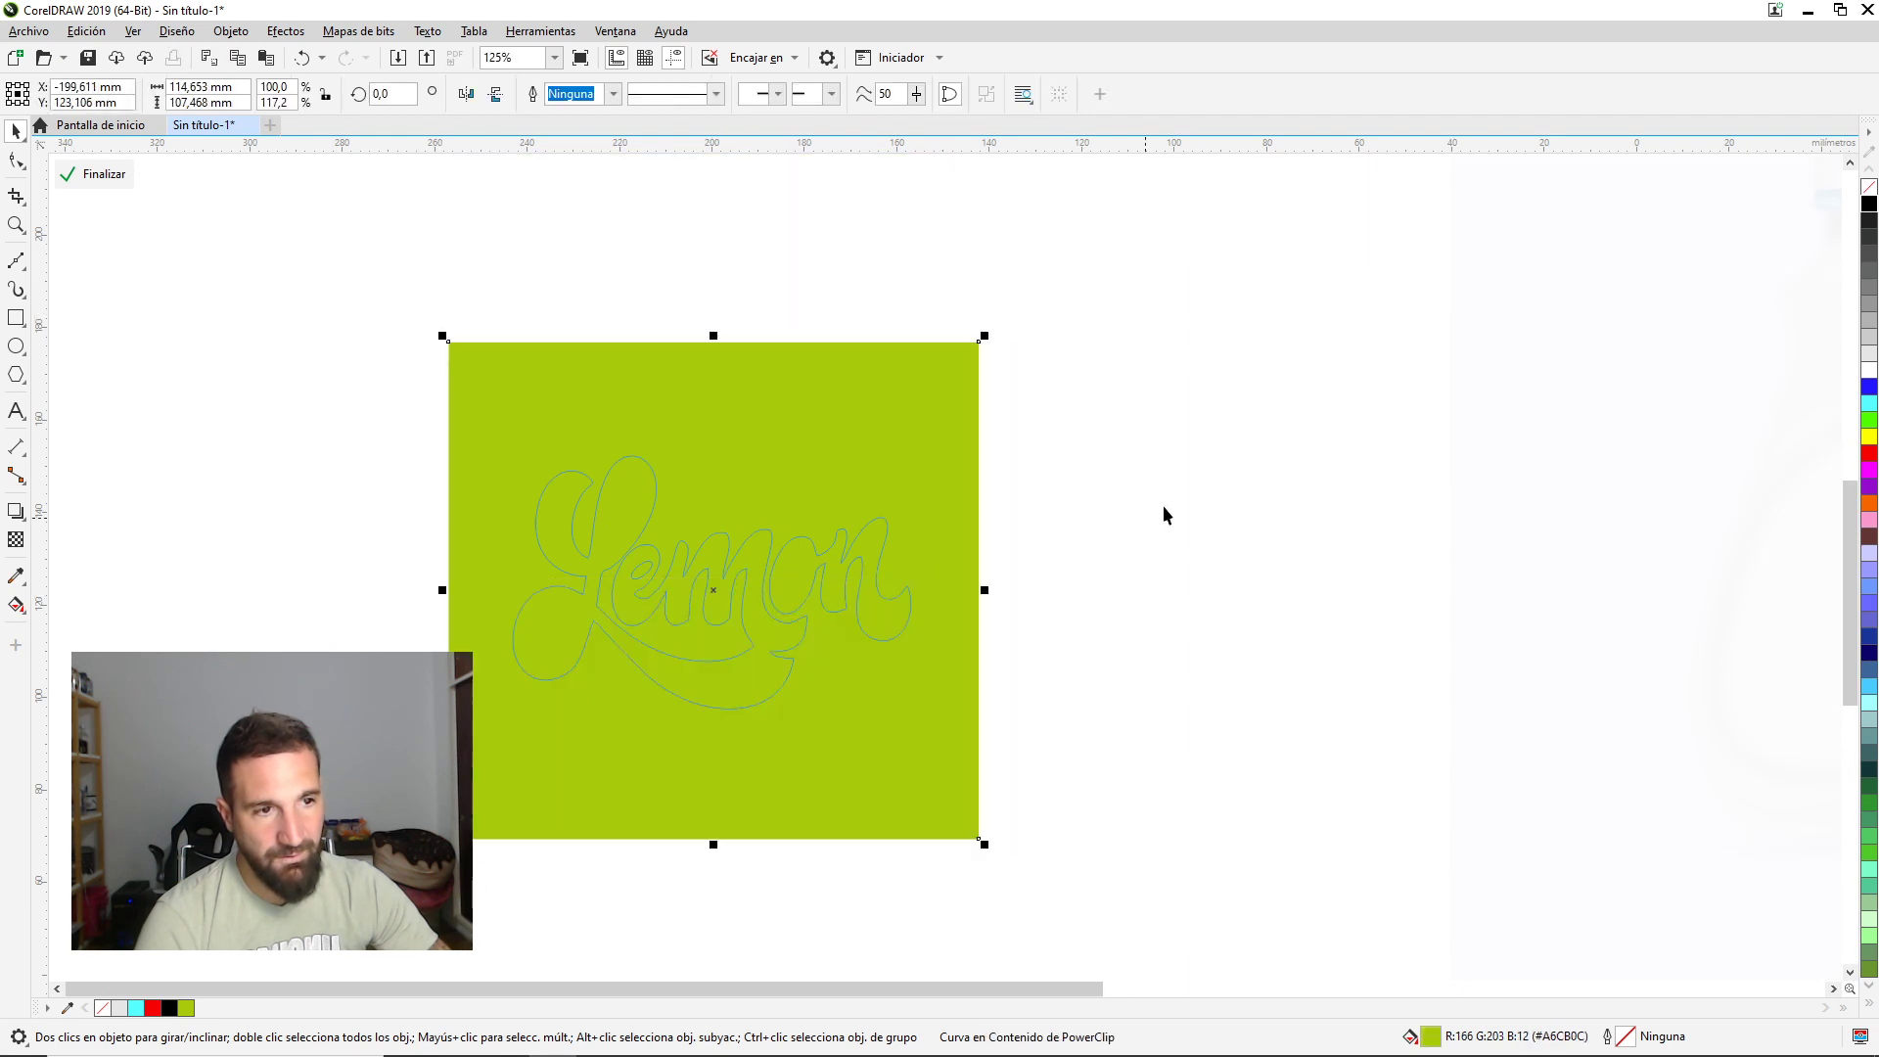
left_click(1163, 505, "ctrl")
scroll(889, 402, "down", 2)
Clip the Lemon logo into the bottle's label, shrunk under half size near its top.
left_click_drag(744, 504, 1468, 494)
left_click(1470, 494, "ctrl")
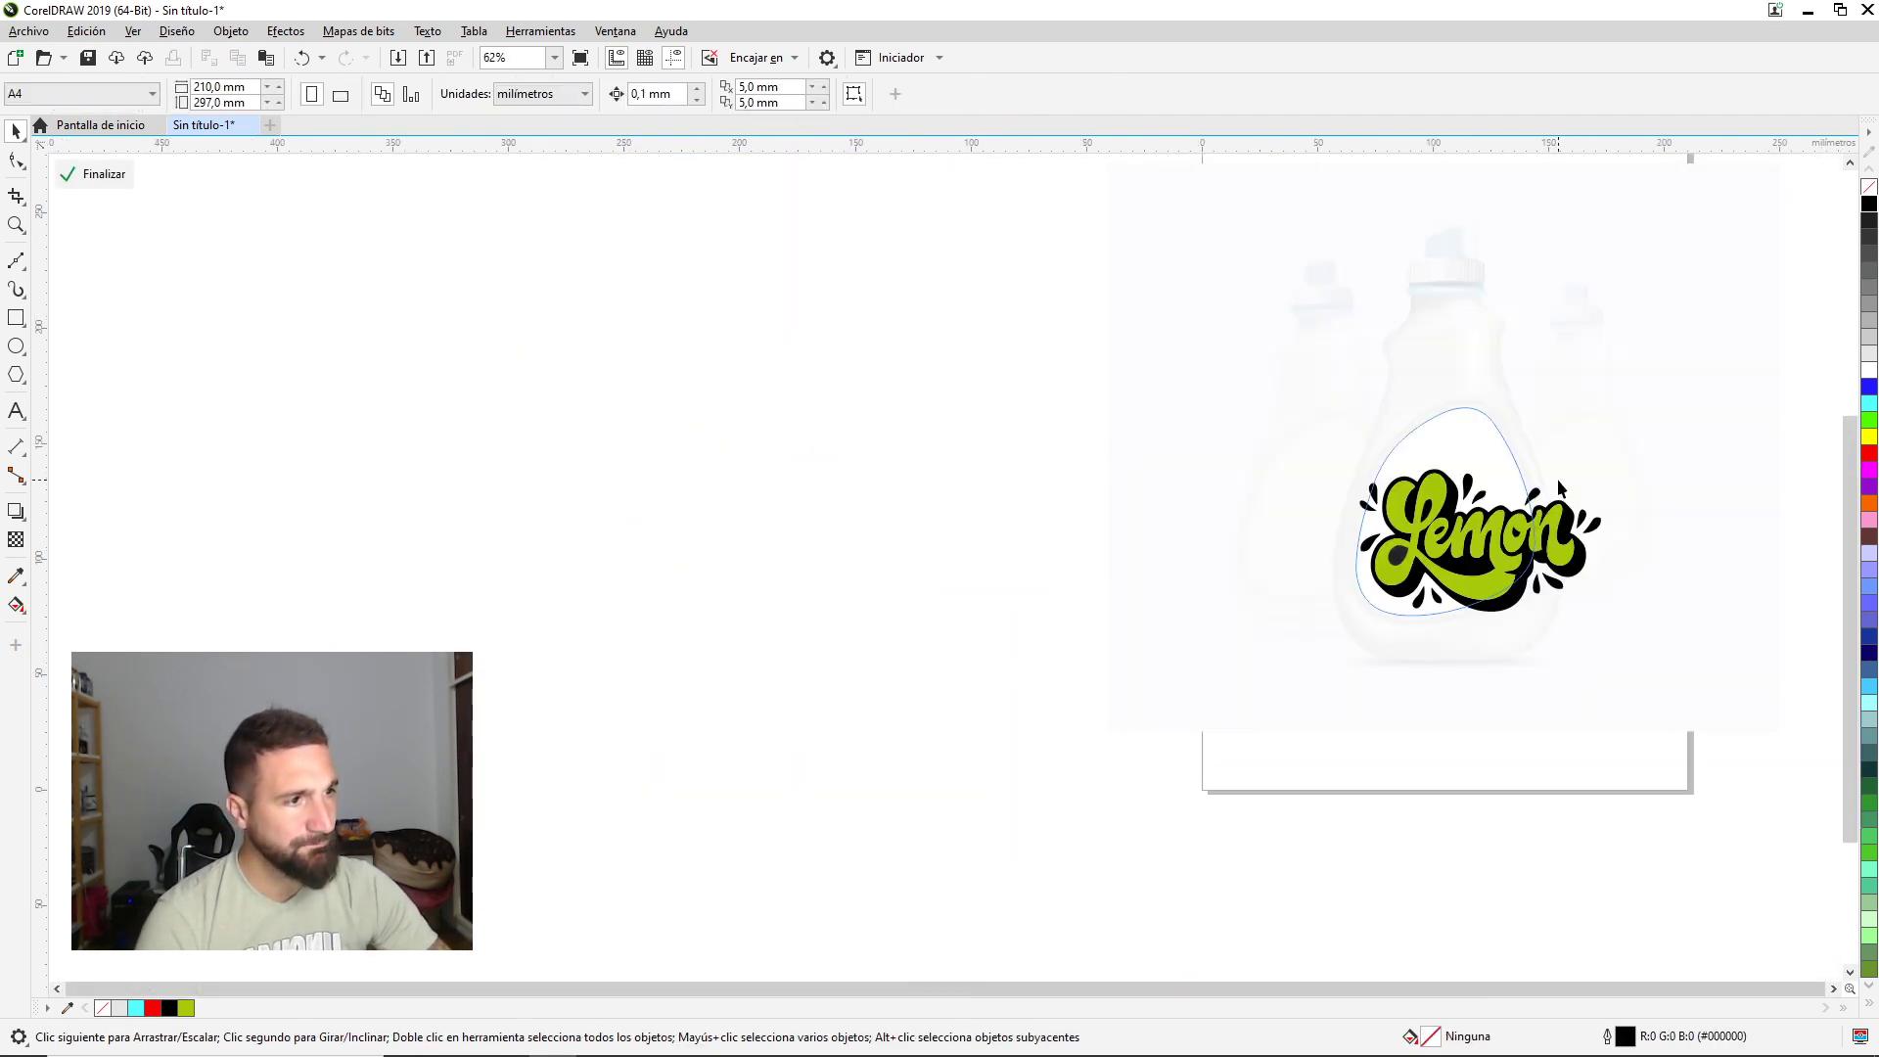
scroll(1653, 448, "up", 2)
left_click_drag(1652, 449, 1504, 539)
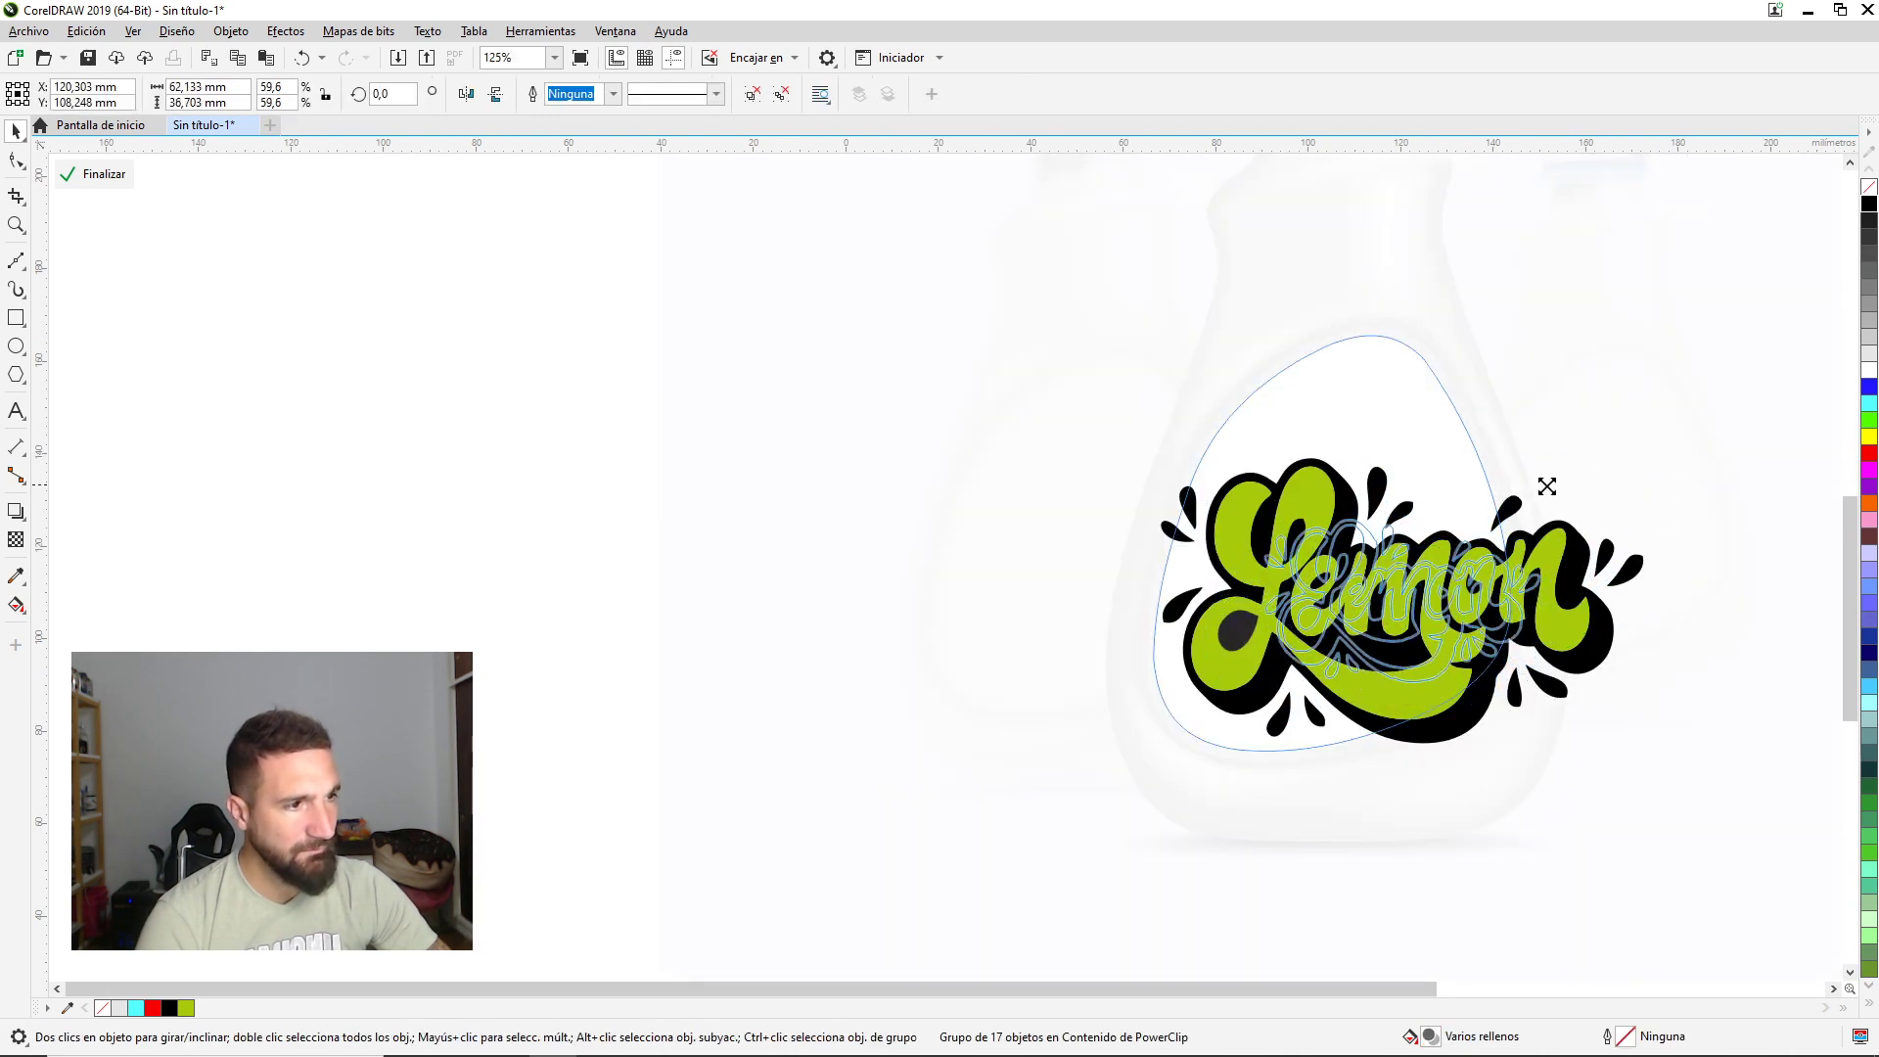
left_click_drag(1377, 558, 1327, 411)
scroll(1044, 558, "down", 2)
left_click(1217, 432, "ctrl")
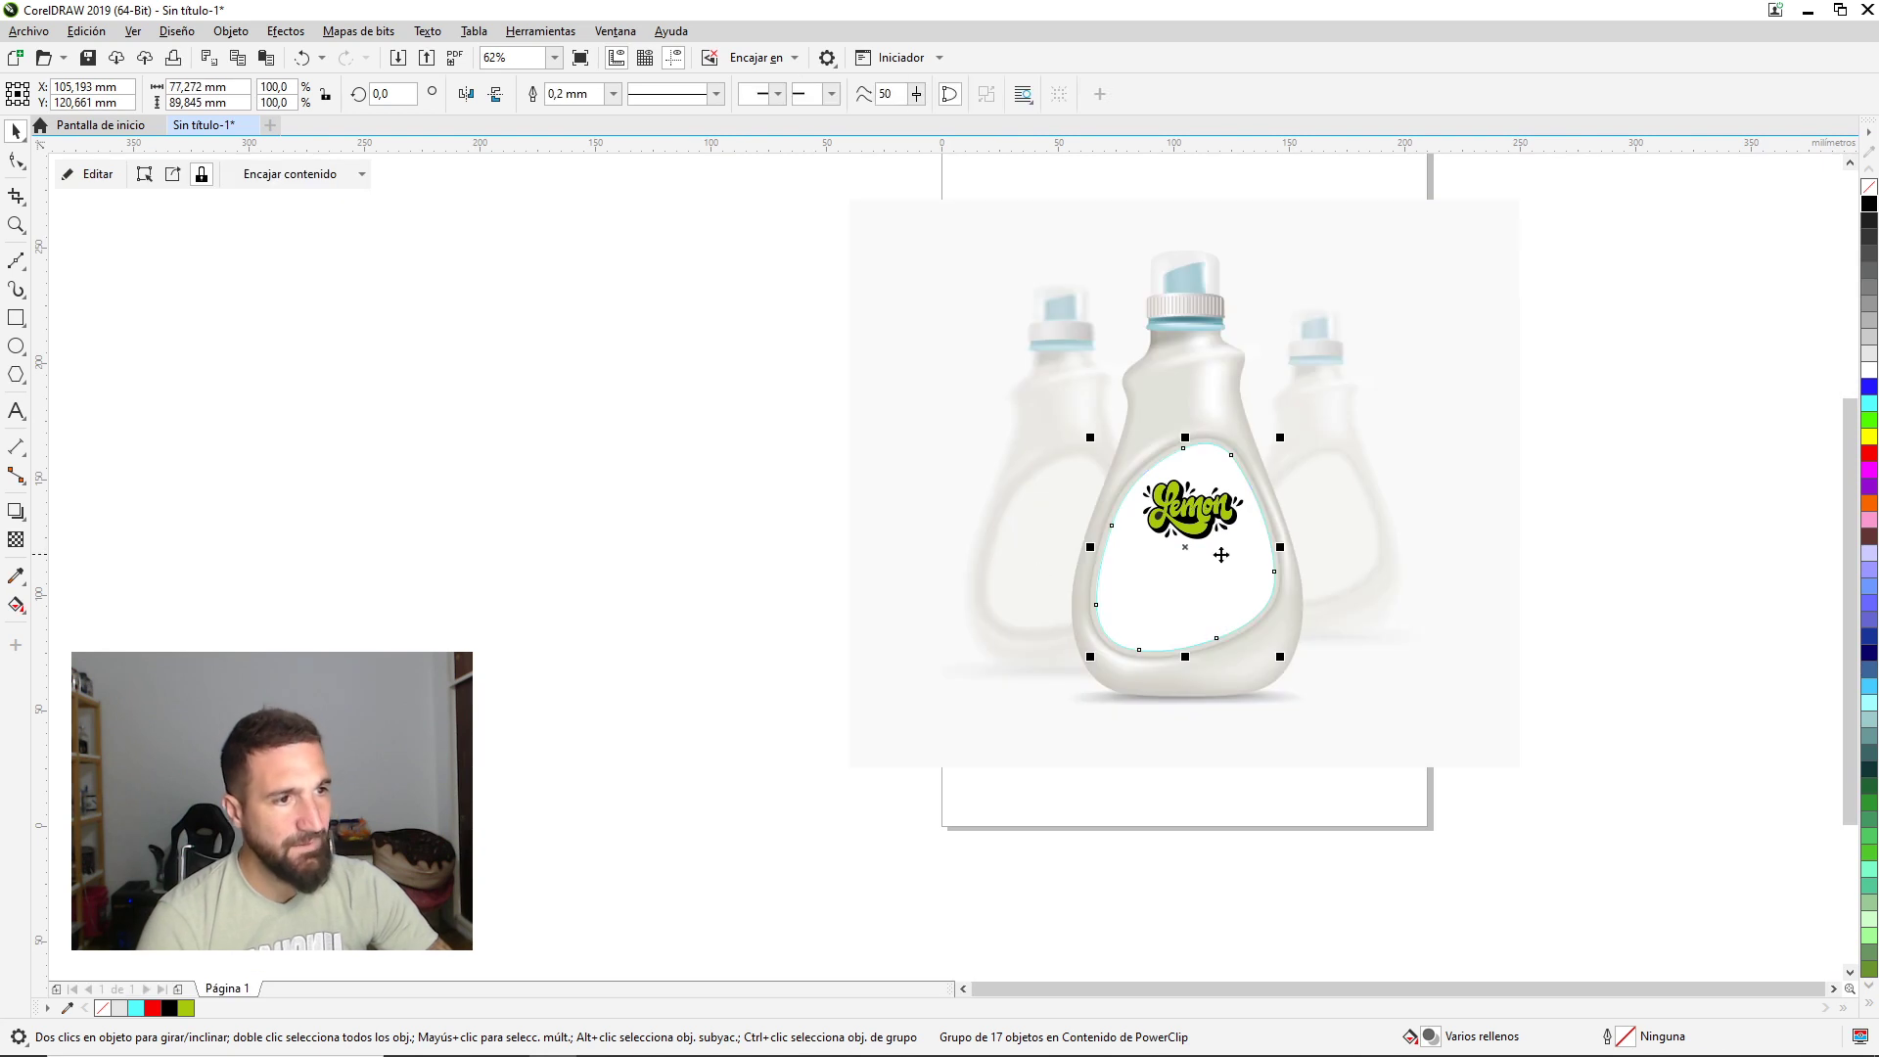
left_click(1674, 500)
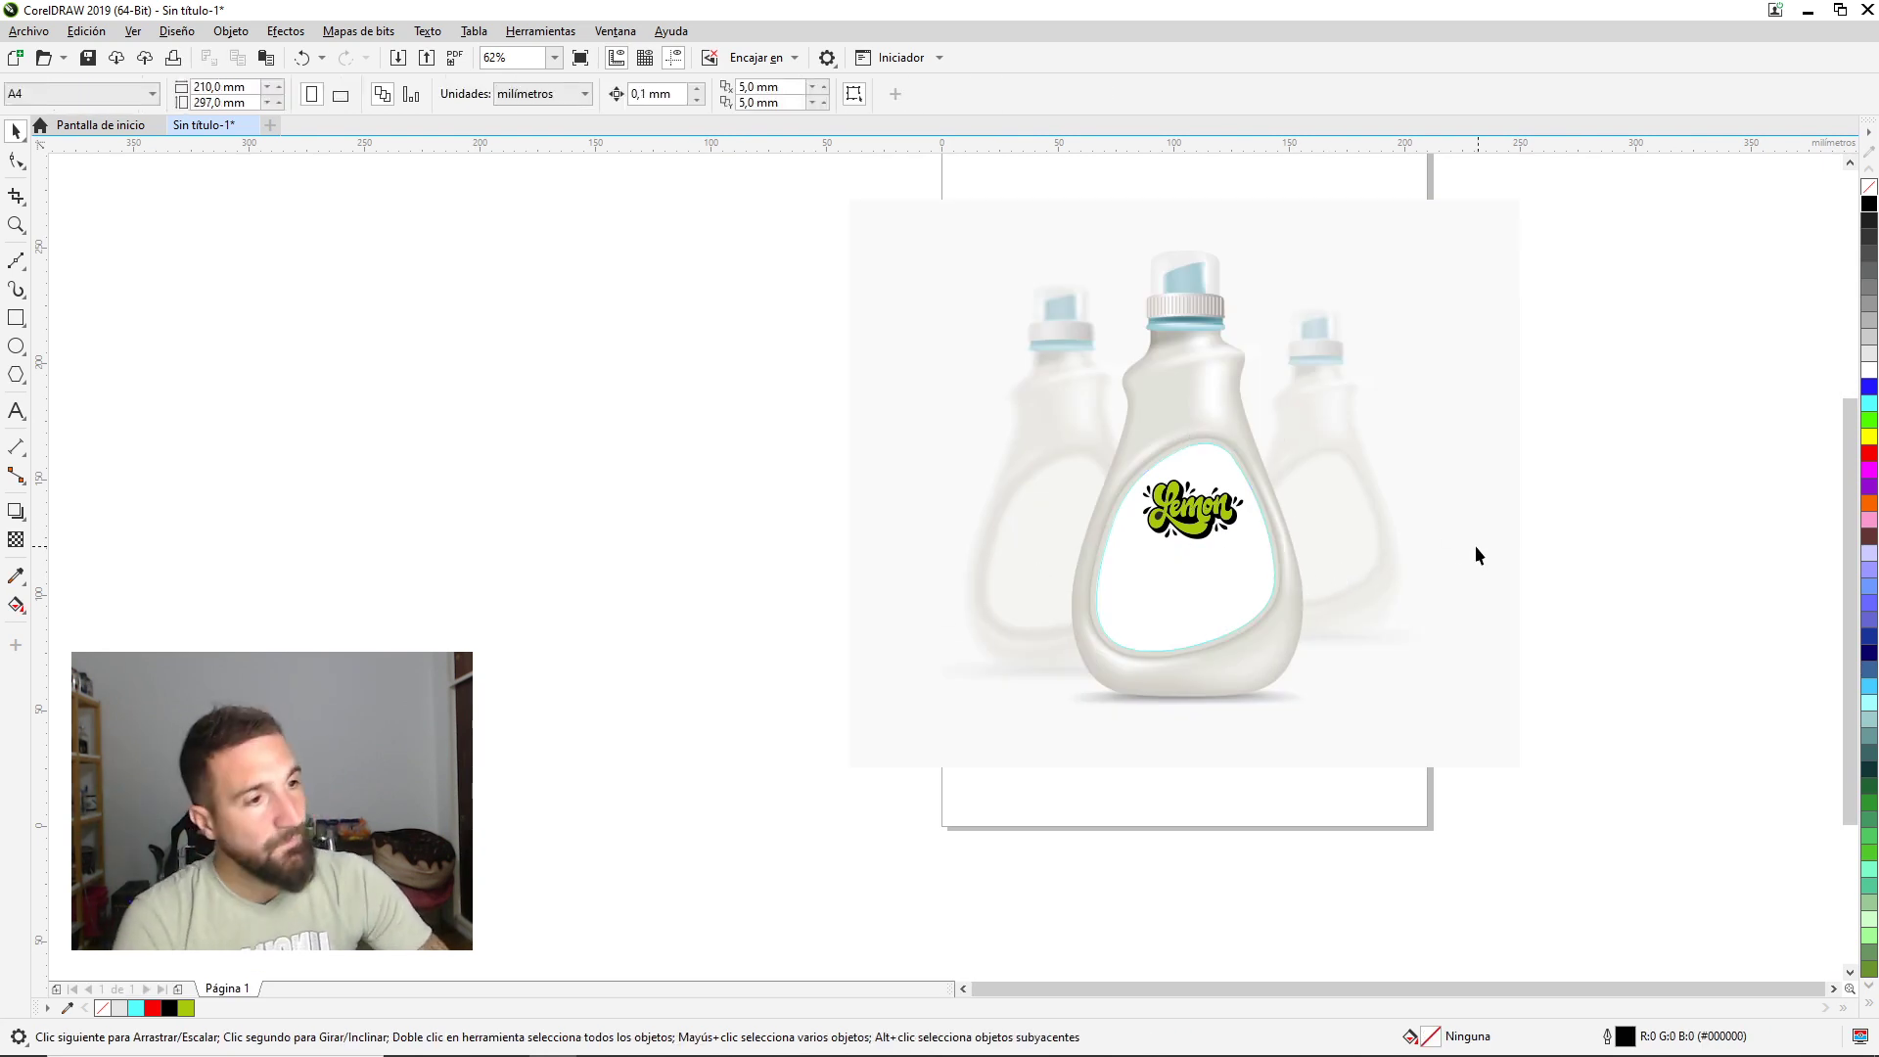
scroll(1364, 523, "up", 2)
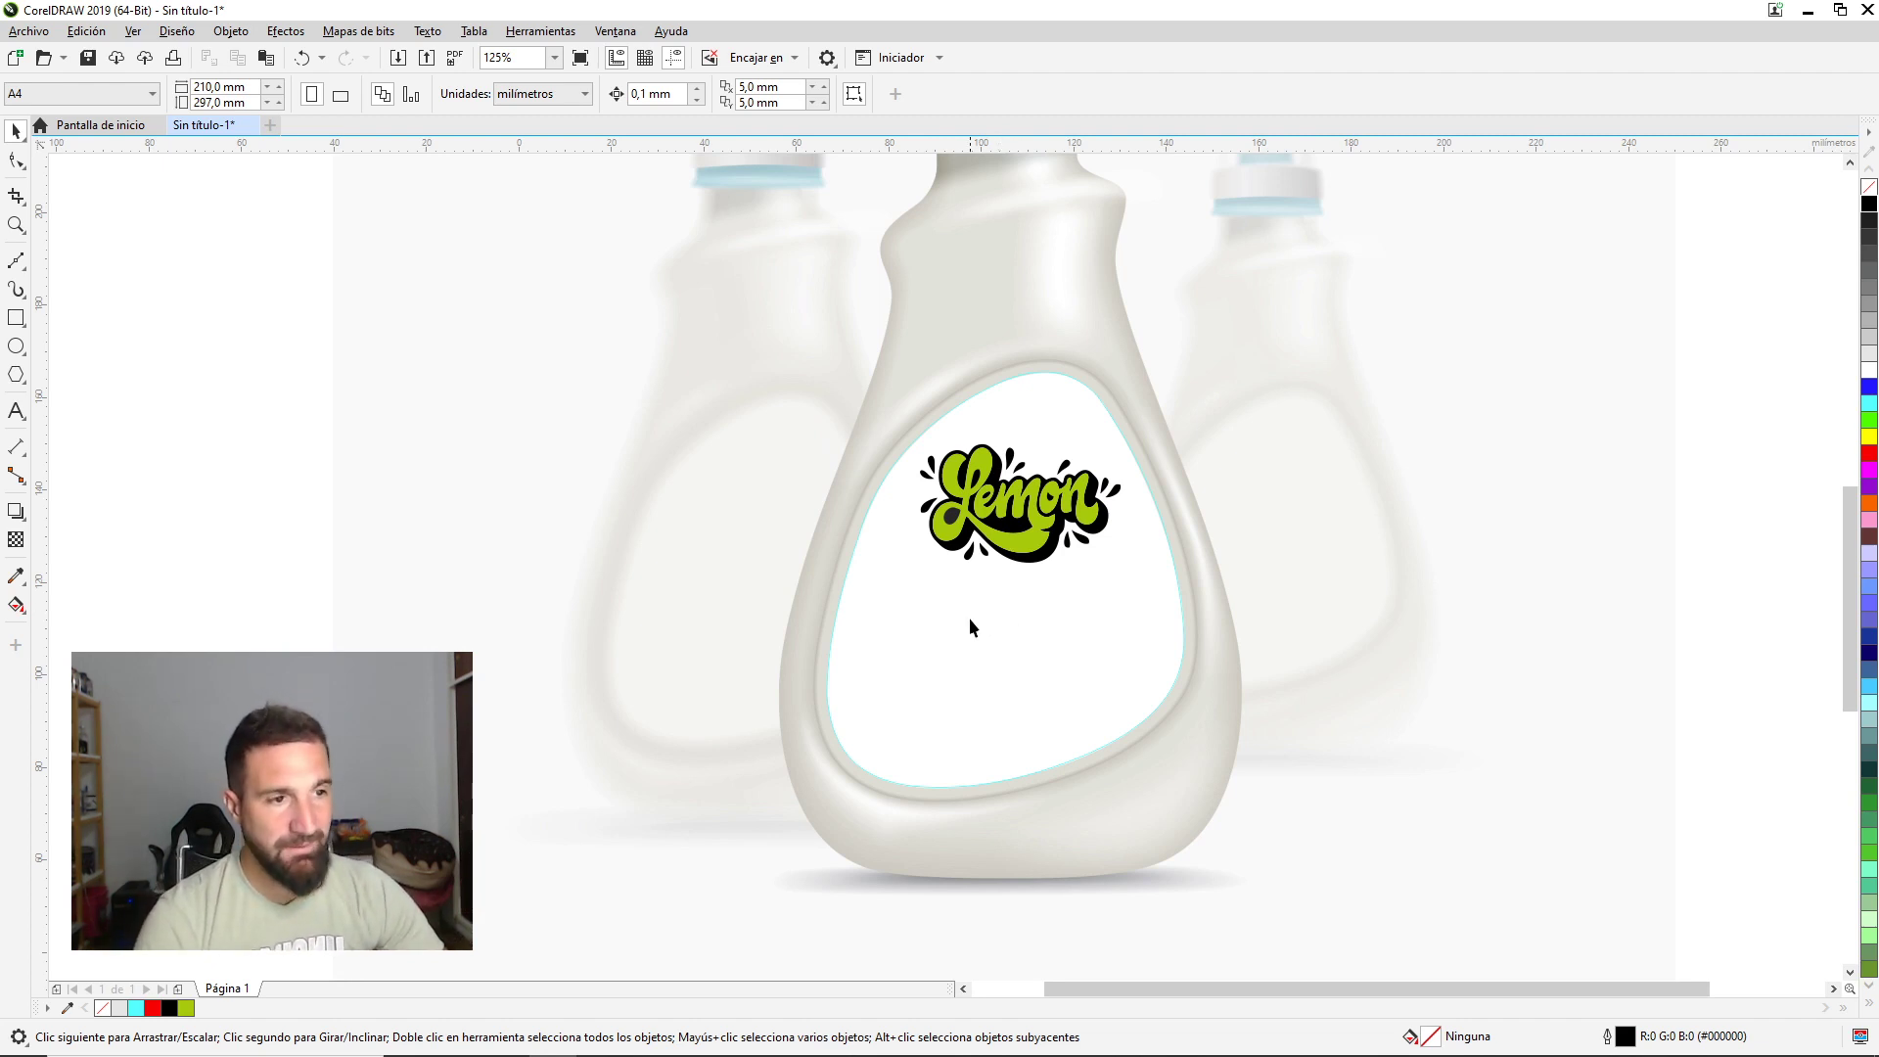
left_click_drag(975, 625, 1137, 601)
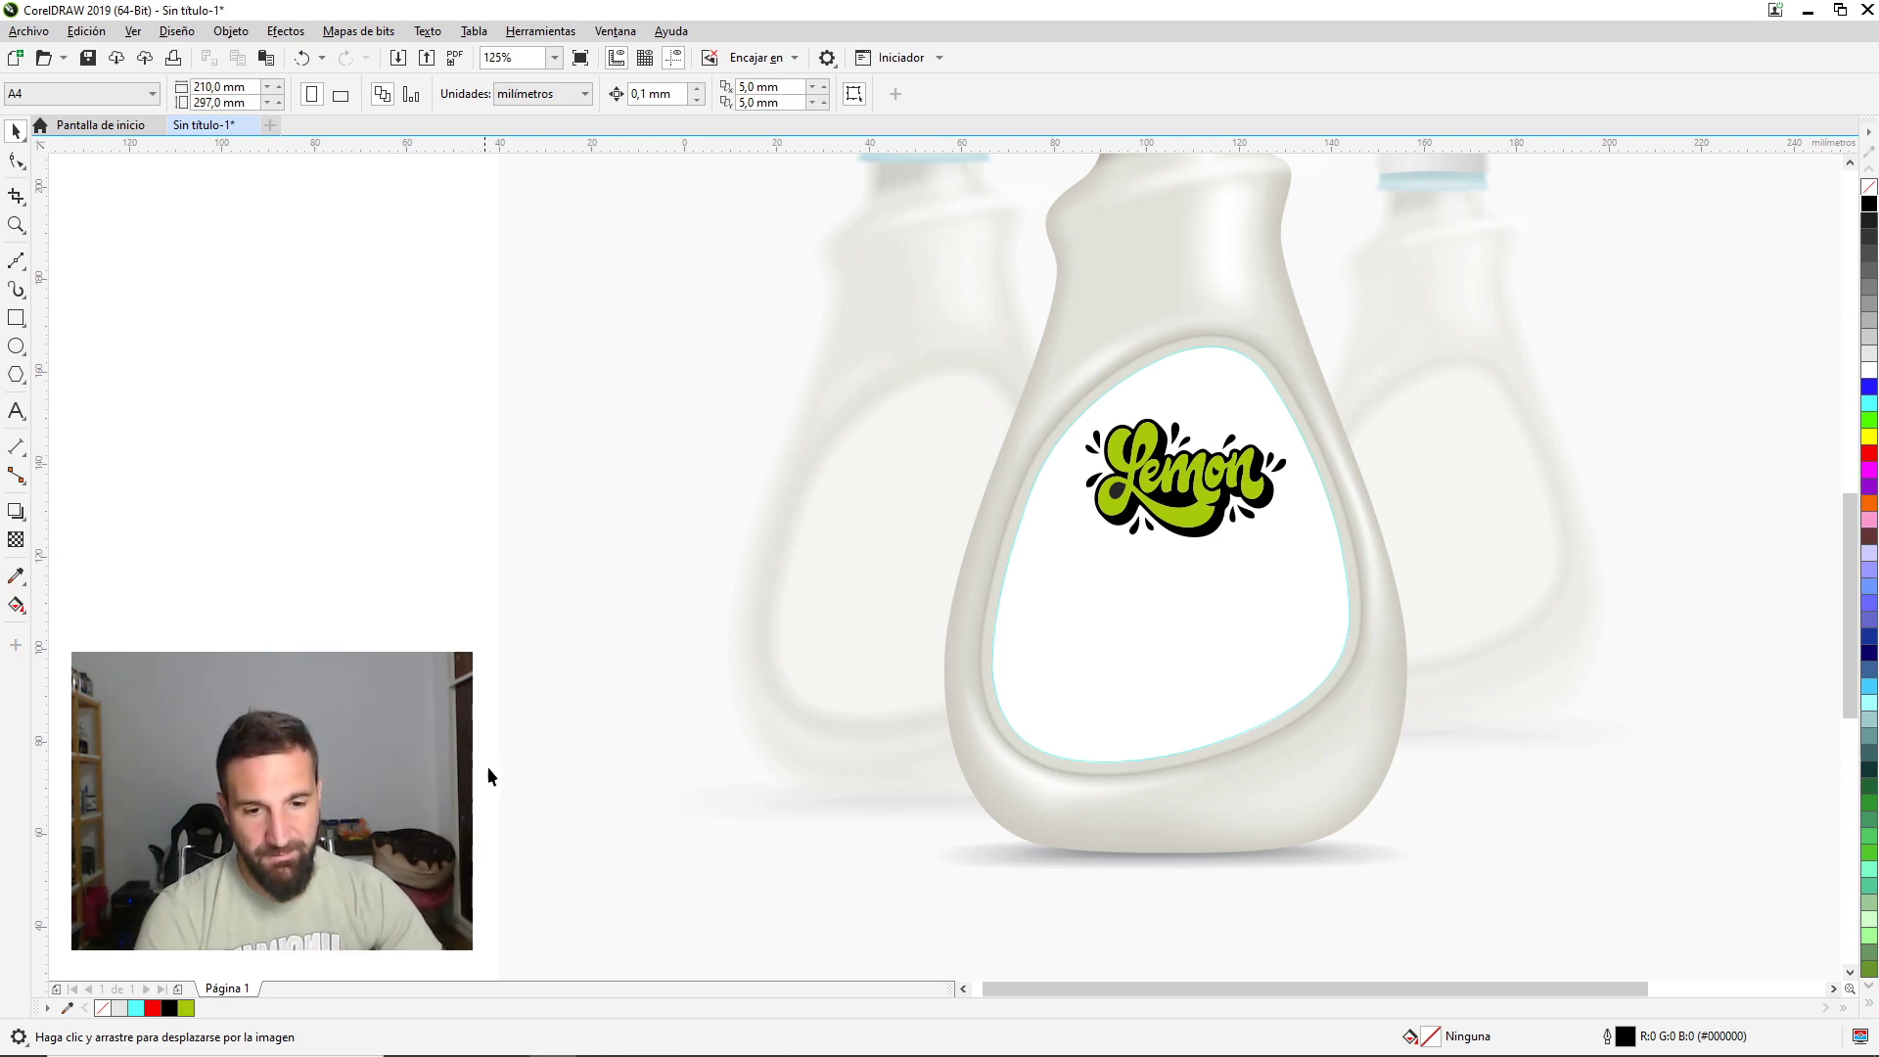
key("alt+Tab")
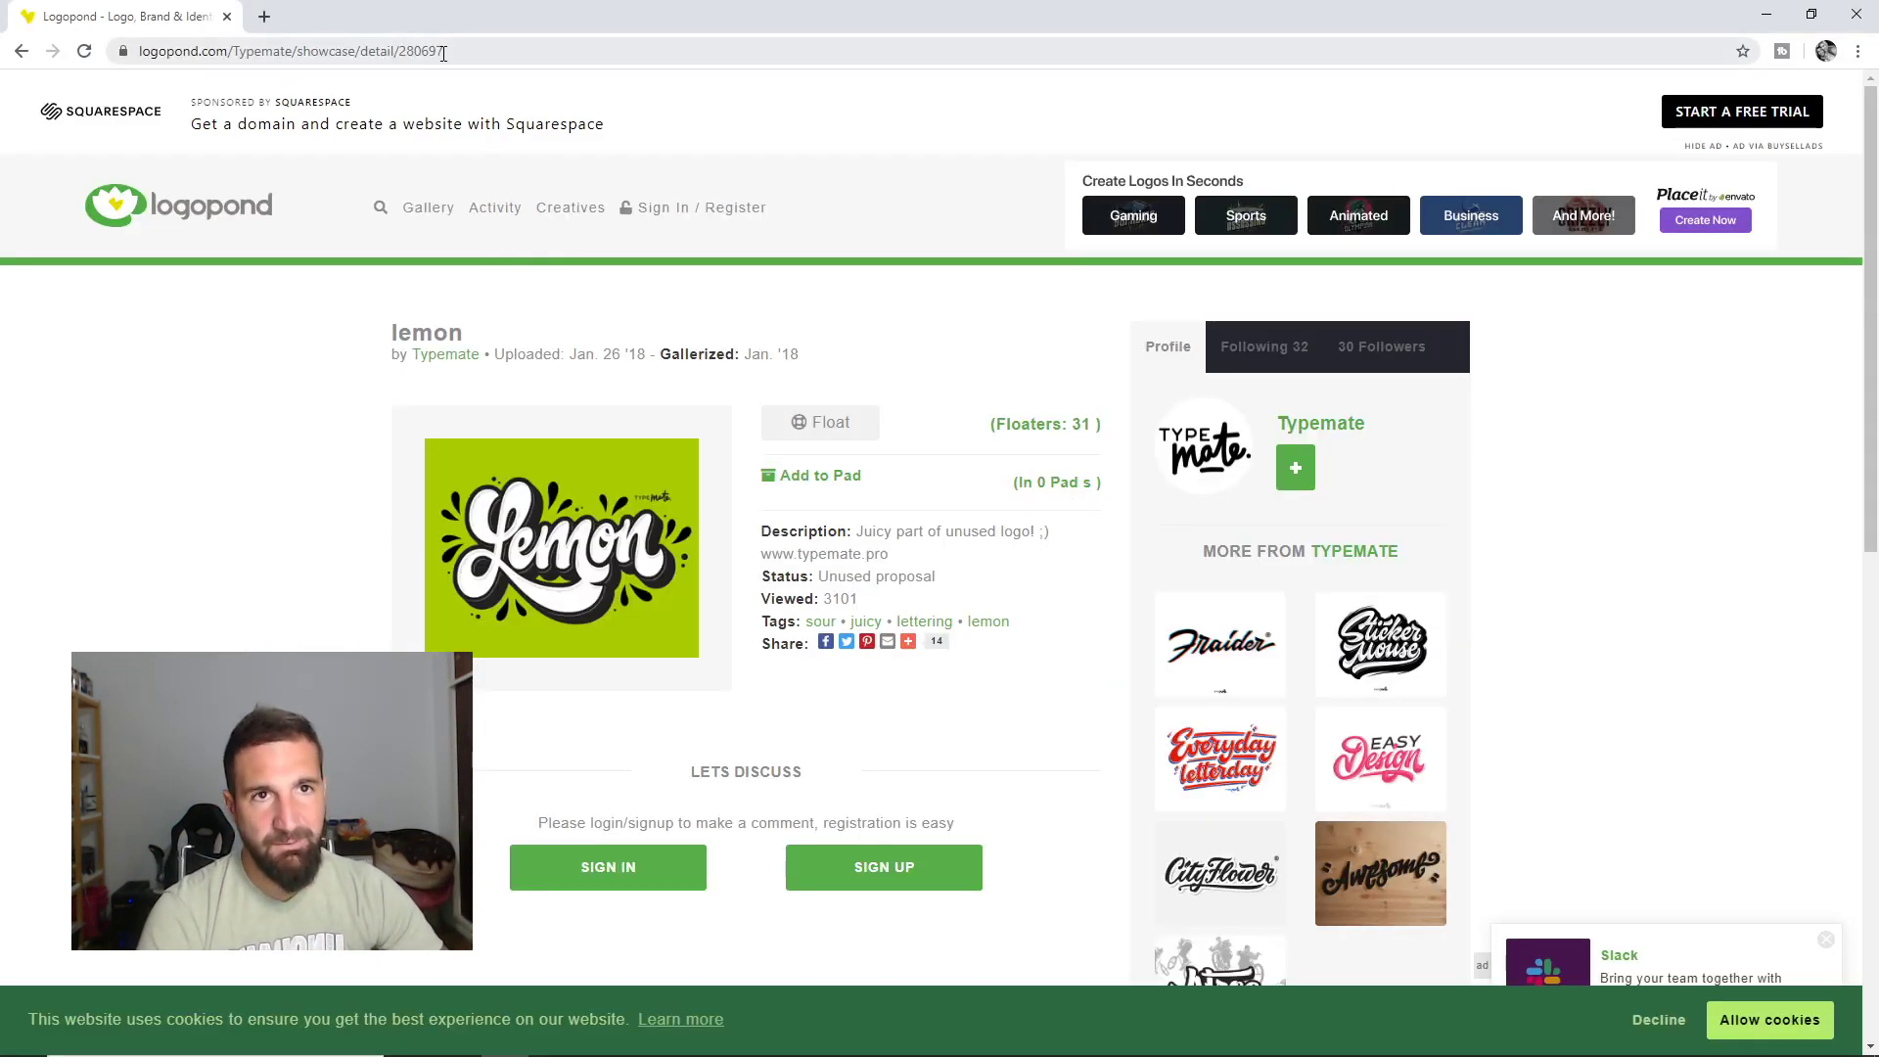
Search Google for 'water splash'.
left_click(444, 53)
type("fg")
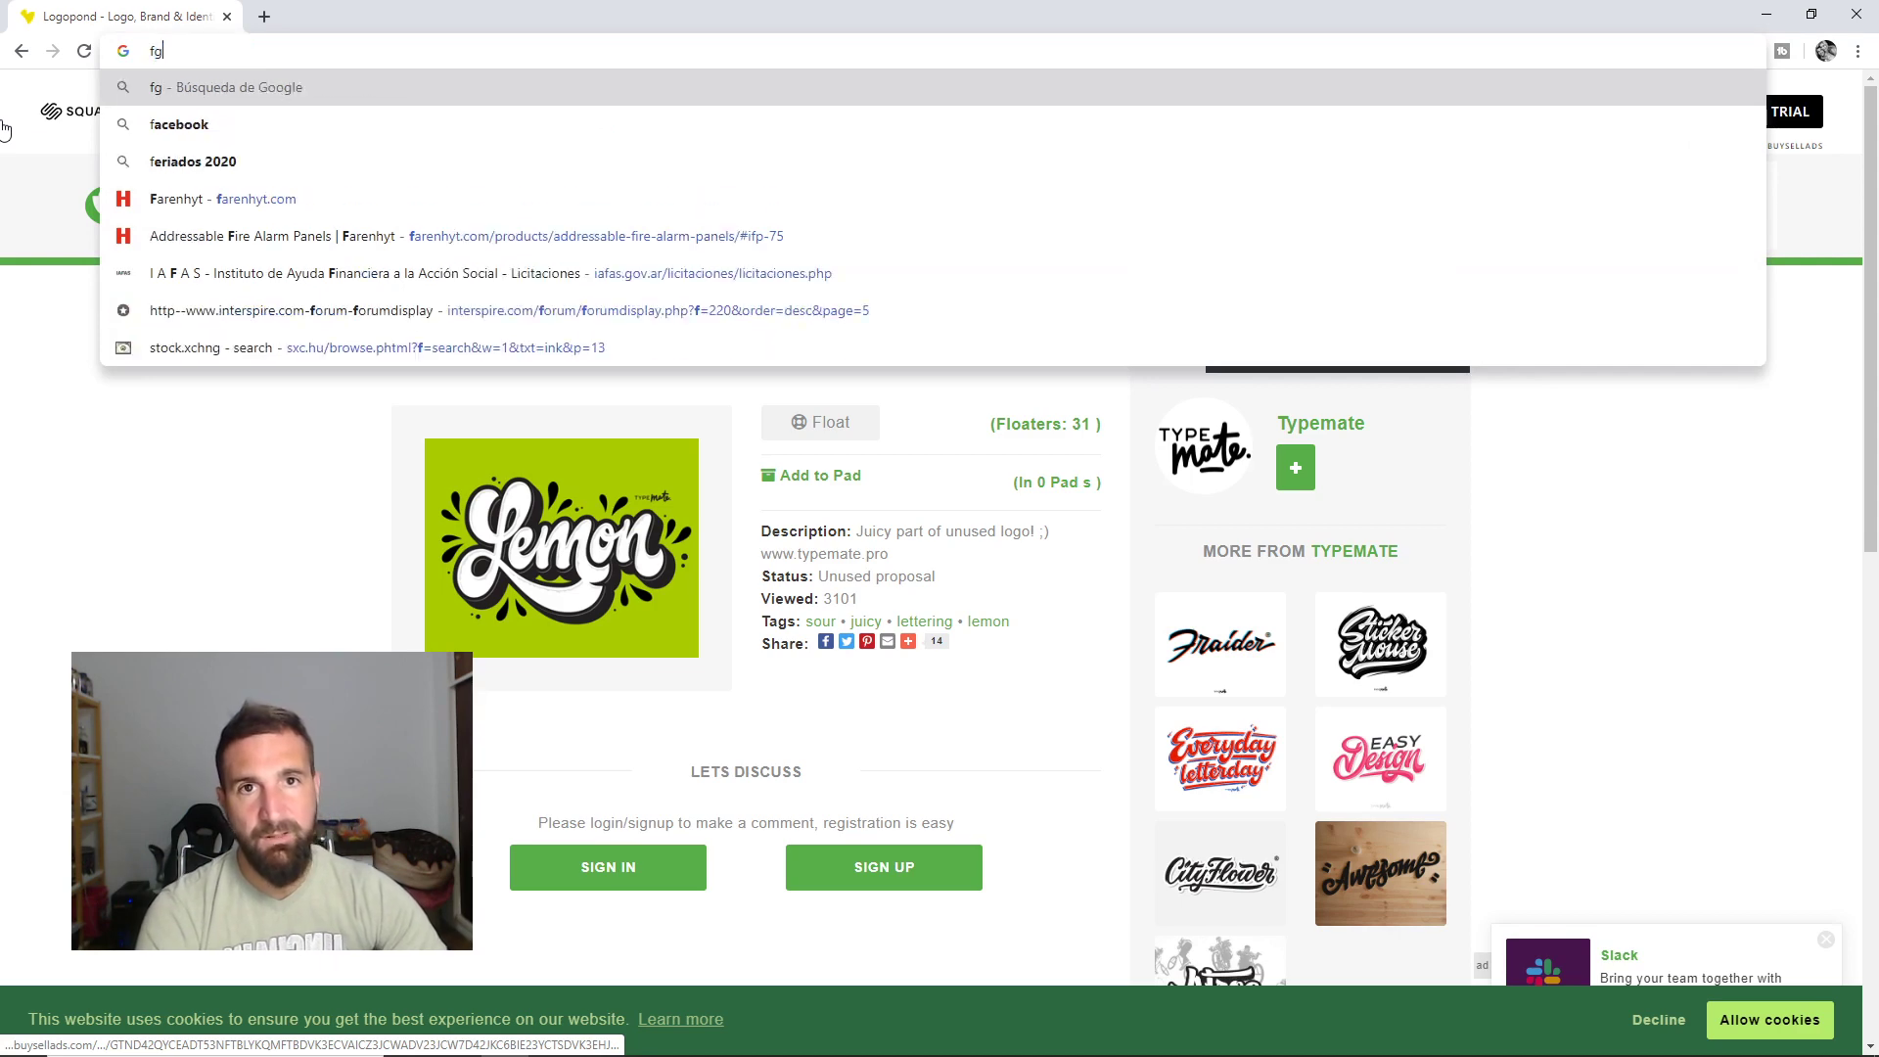
key("BackSpace")
key("BackSpace")
type("google.com.ar")
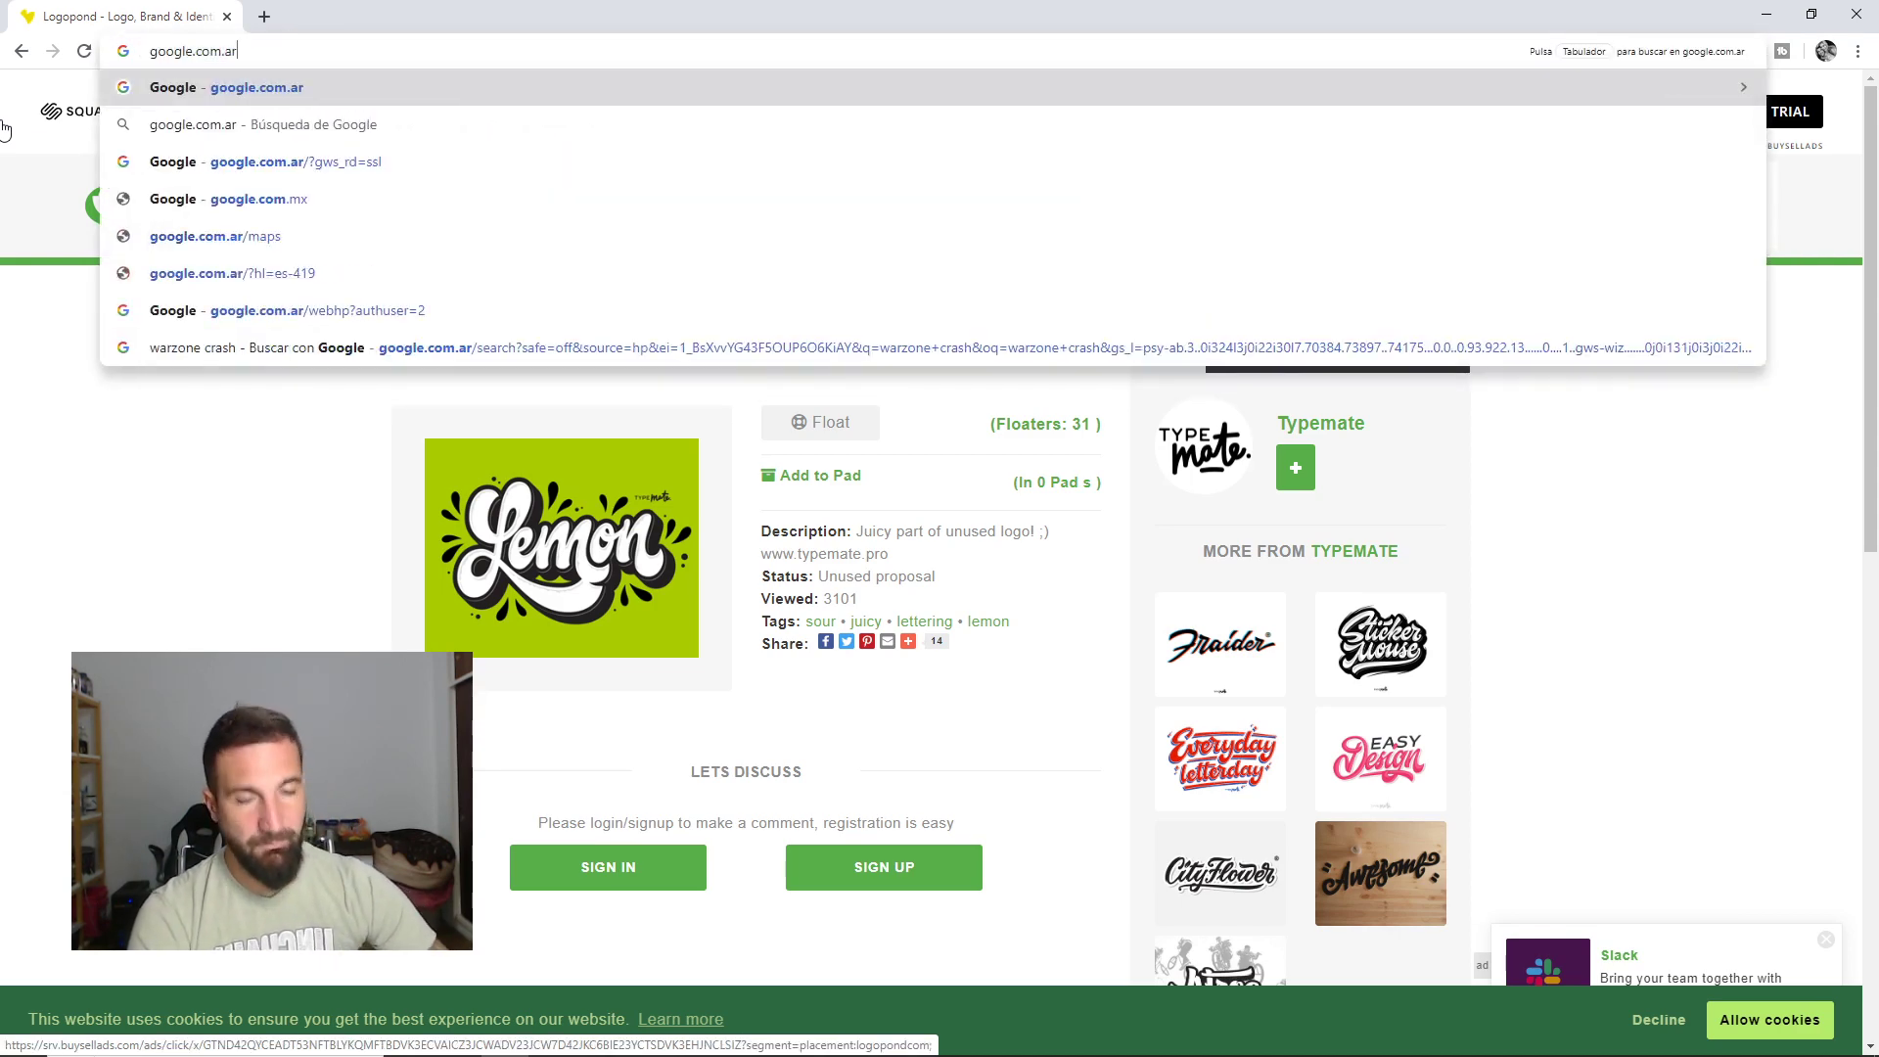
key("Return")
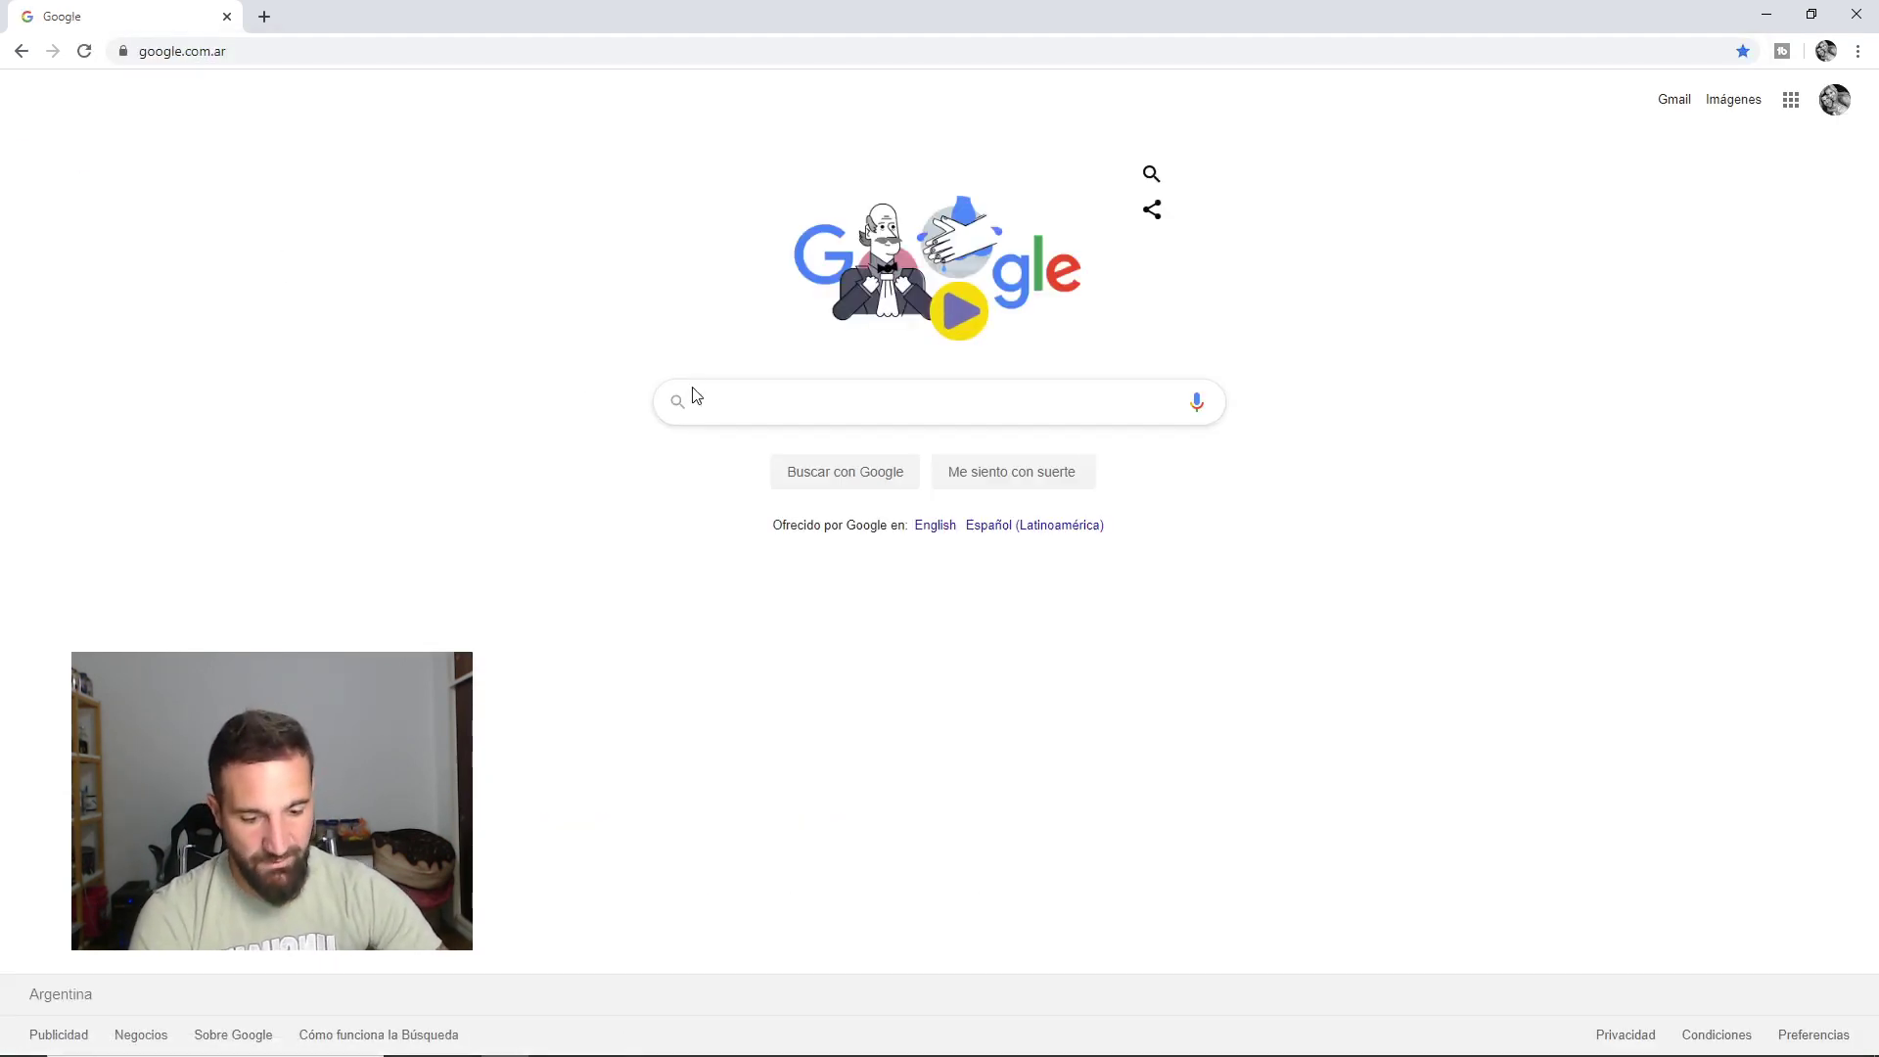
type("water palsh")
key("BackSpace")
key("BackSpace")
key("BackSpace")
key("BackSpace")
key("BackSpace")
type("splash")
key("Return")
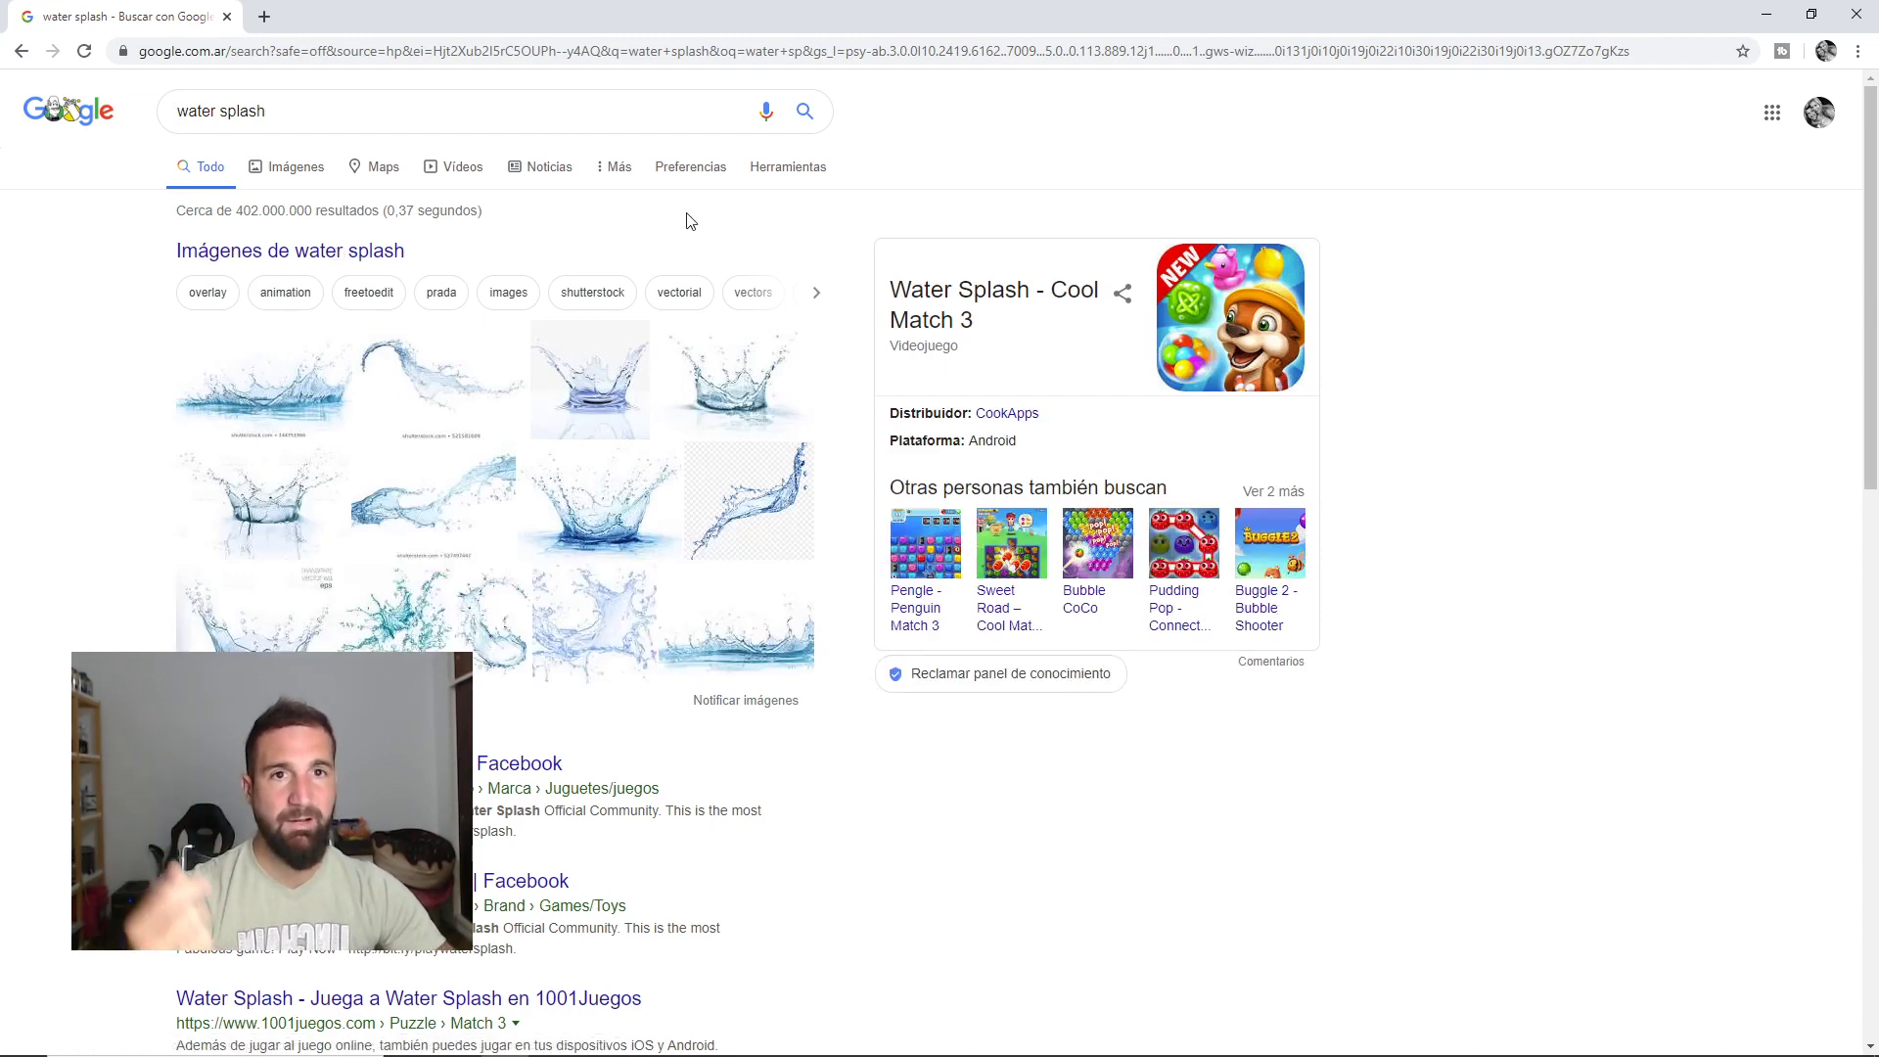
Show image results filtered to transparent-background images.
left_click(300, 176)
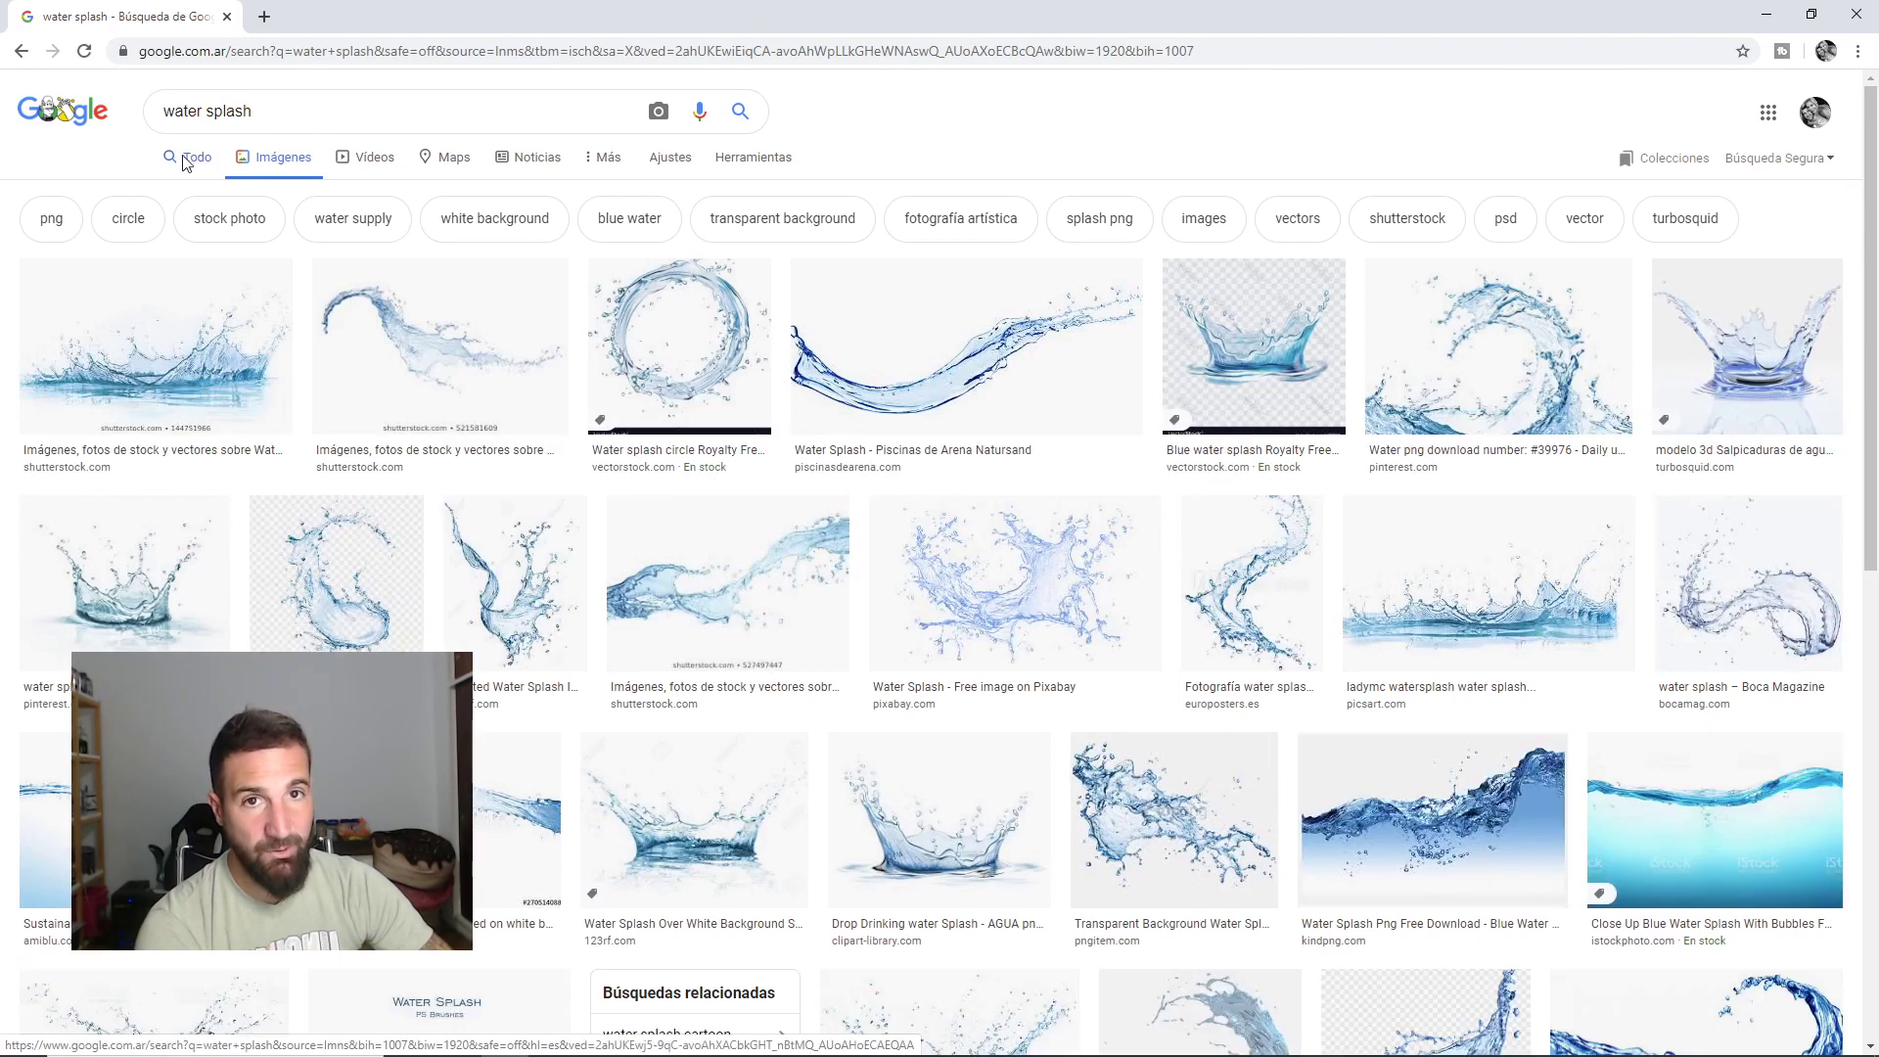
left_click(188, 157)
left_click(294, 169)
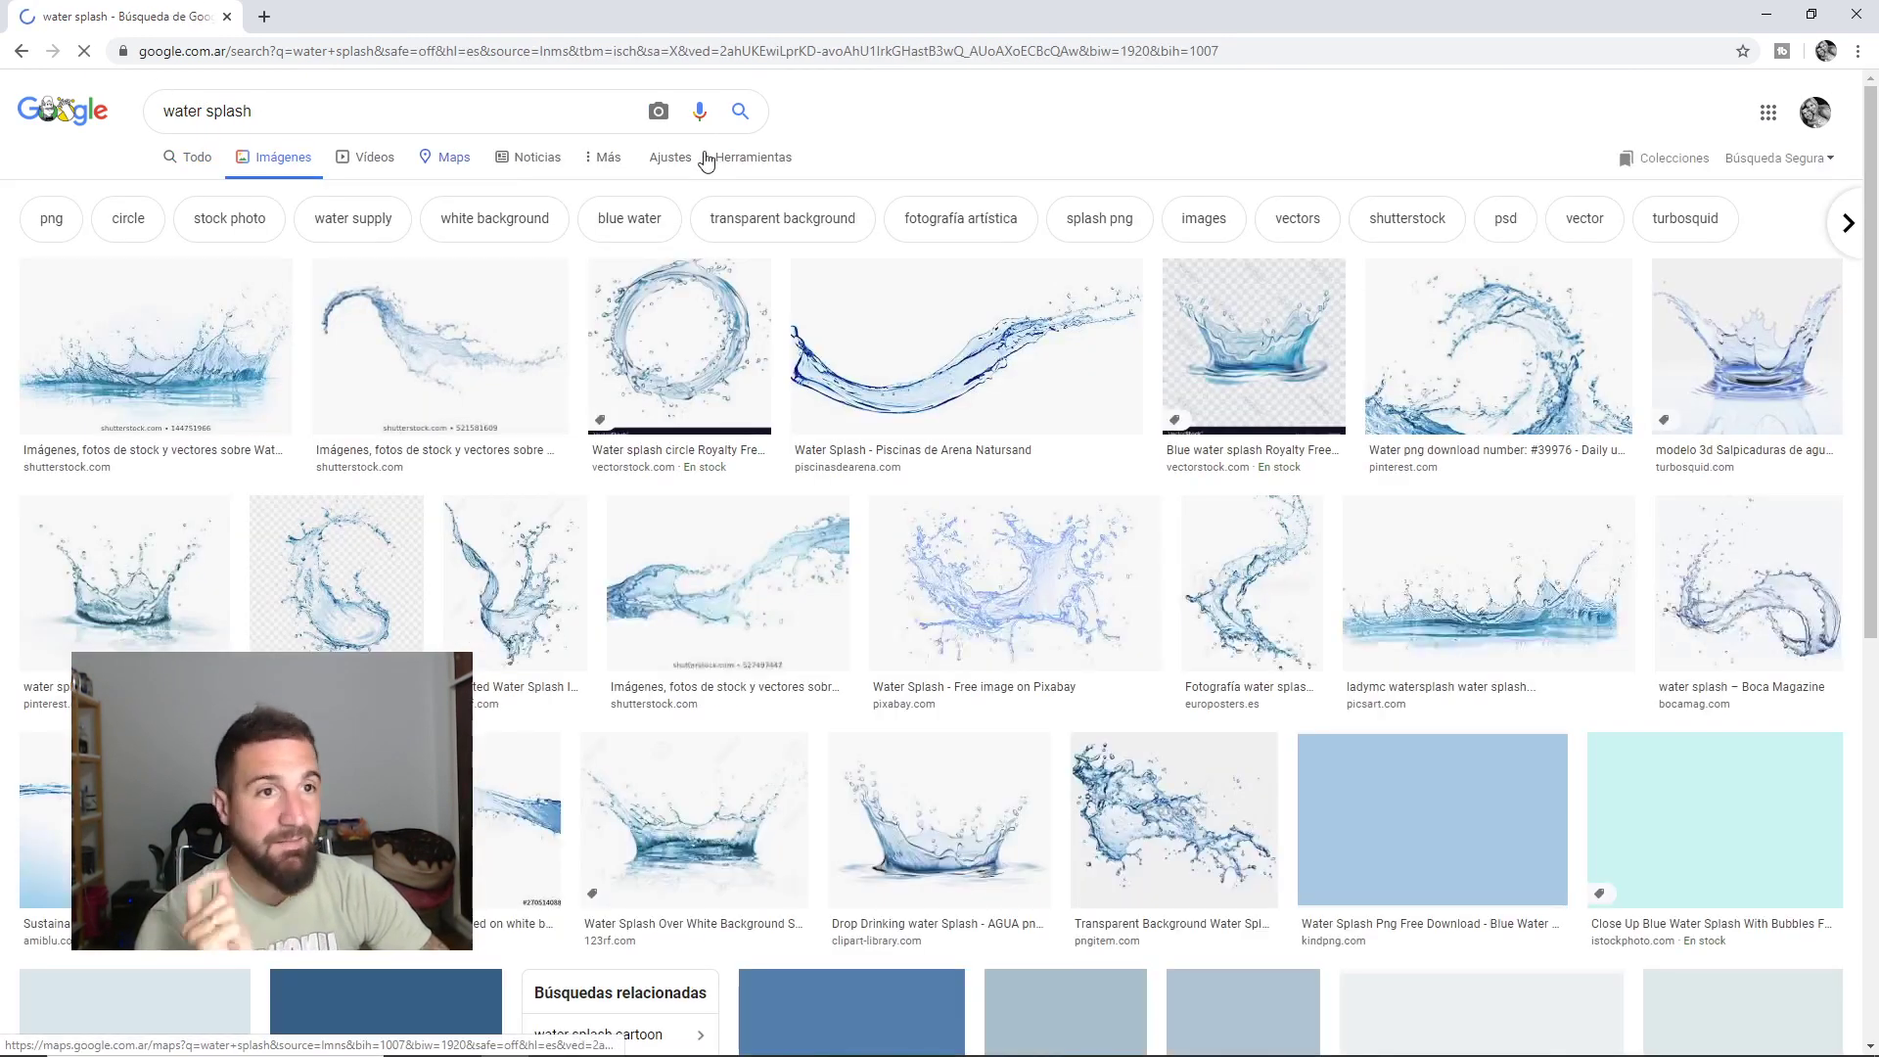
left_click(788, 171)
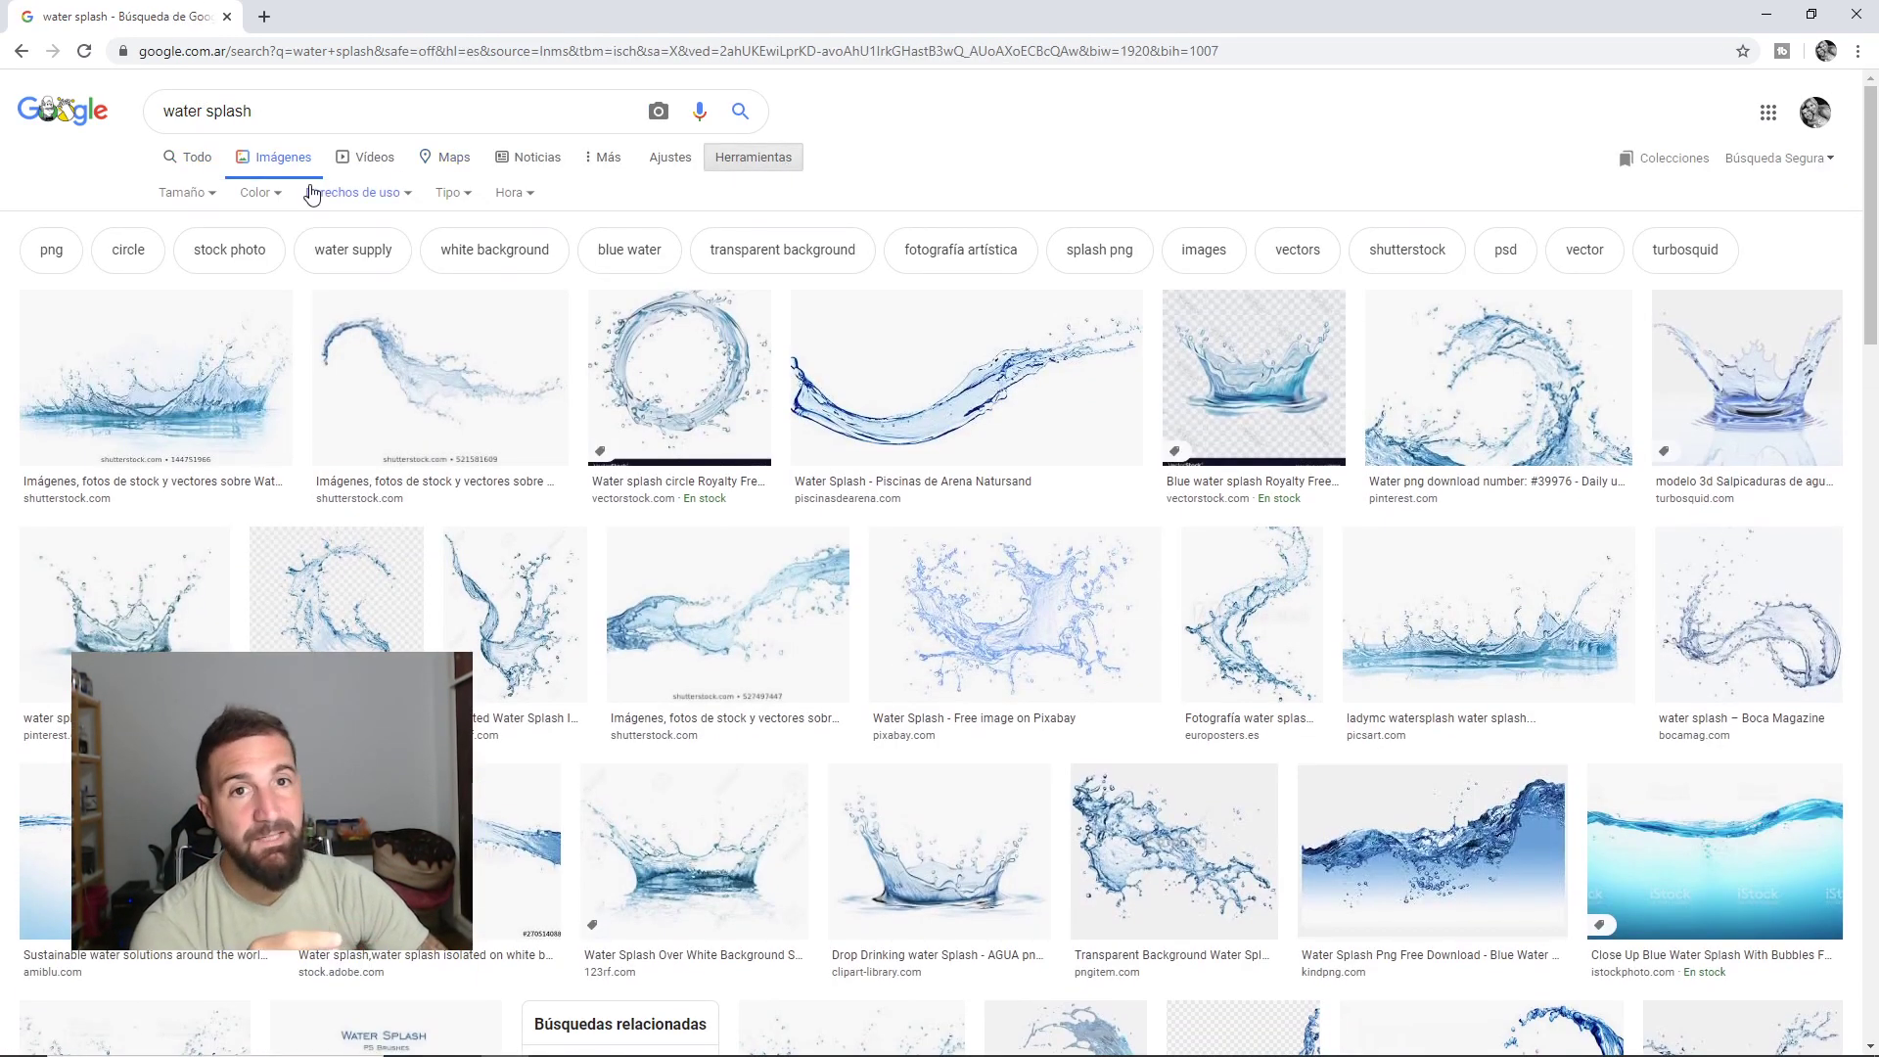
left_click(280, 196)
left_click(285, 281)
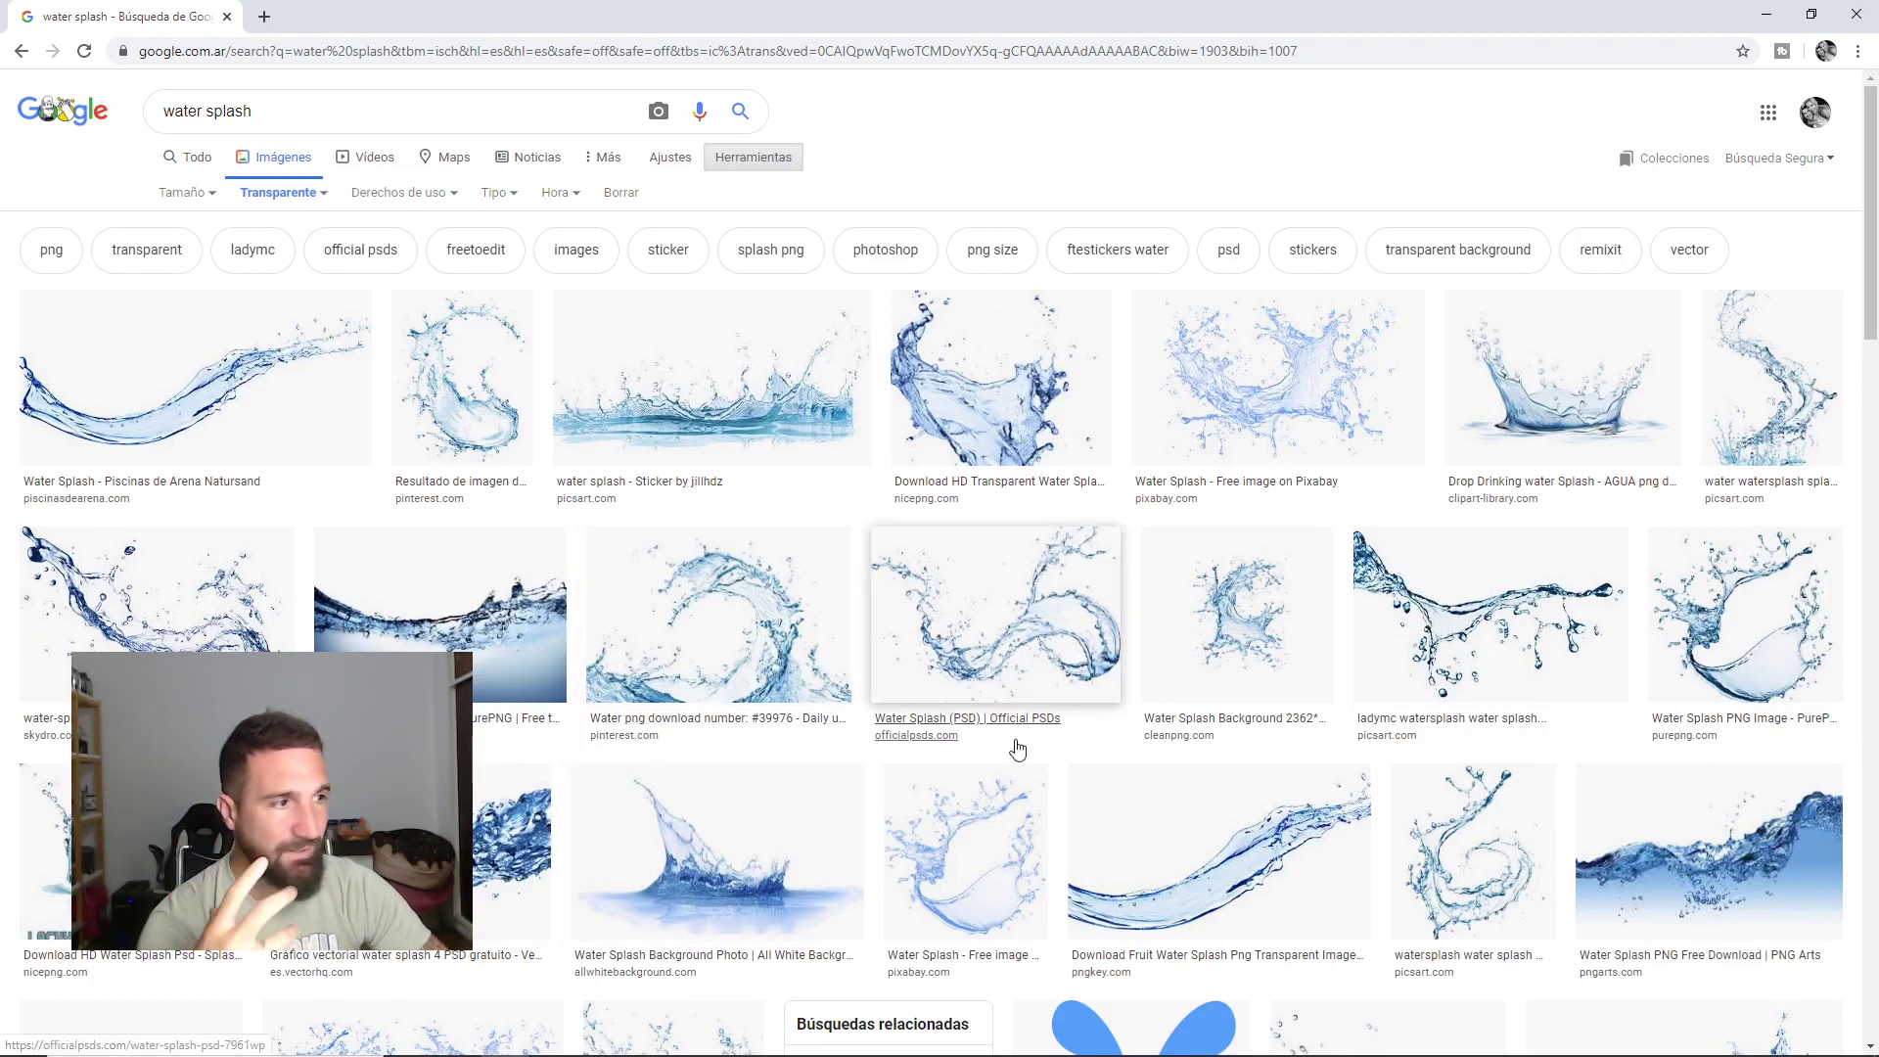
Preview several splash images, settling on the curling blue water wave.
left_click(1691, 854)
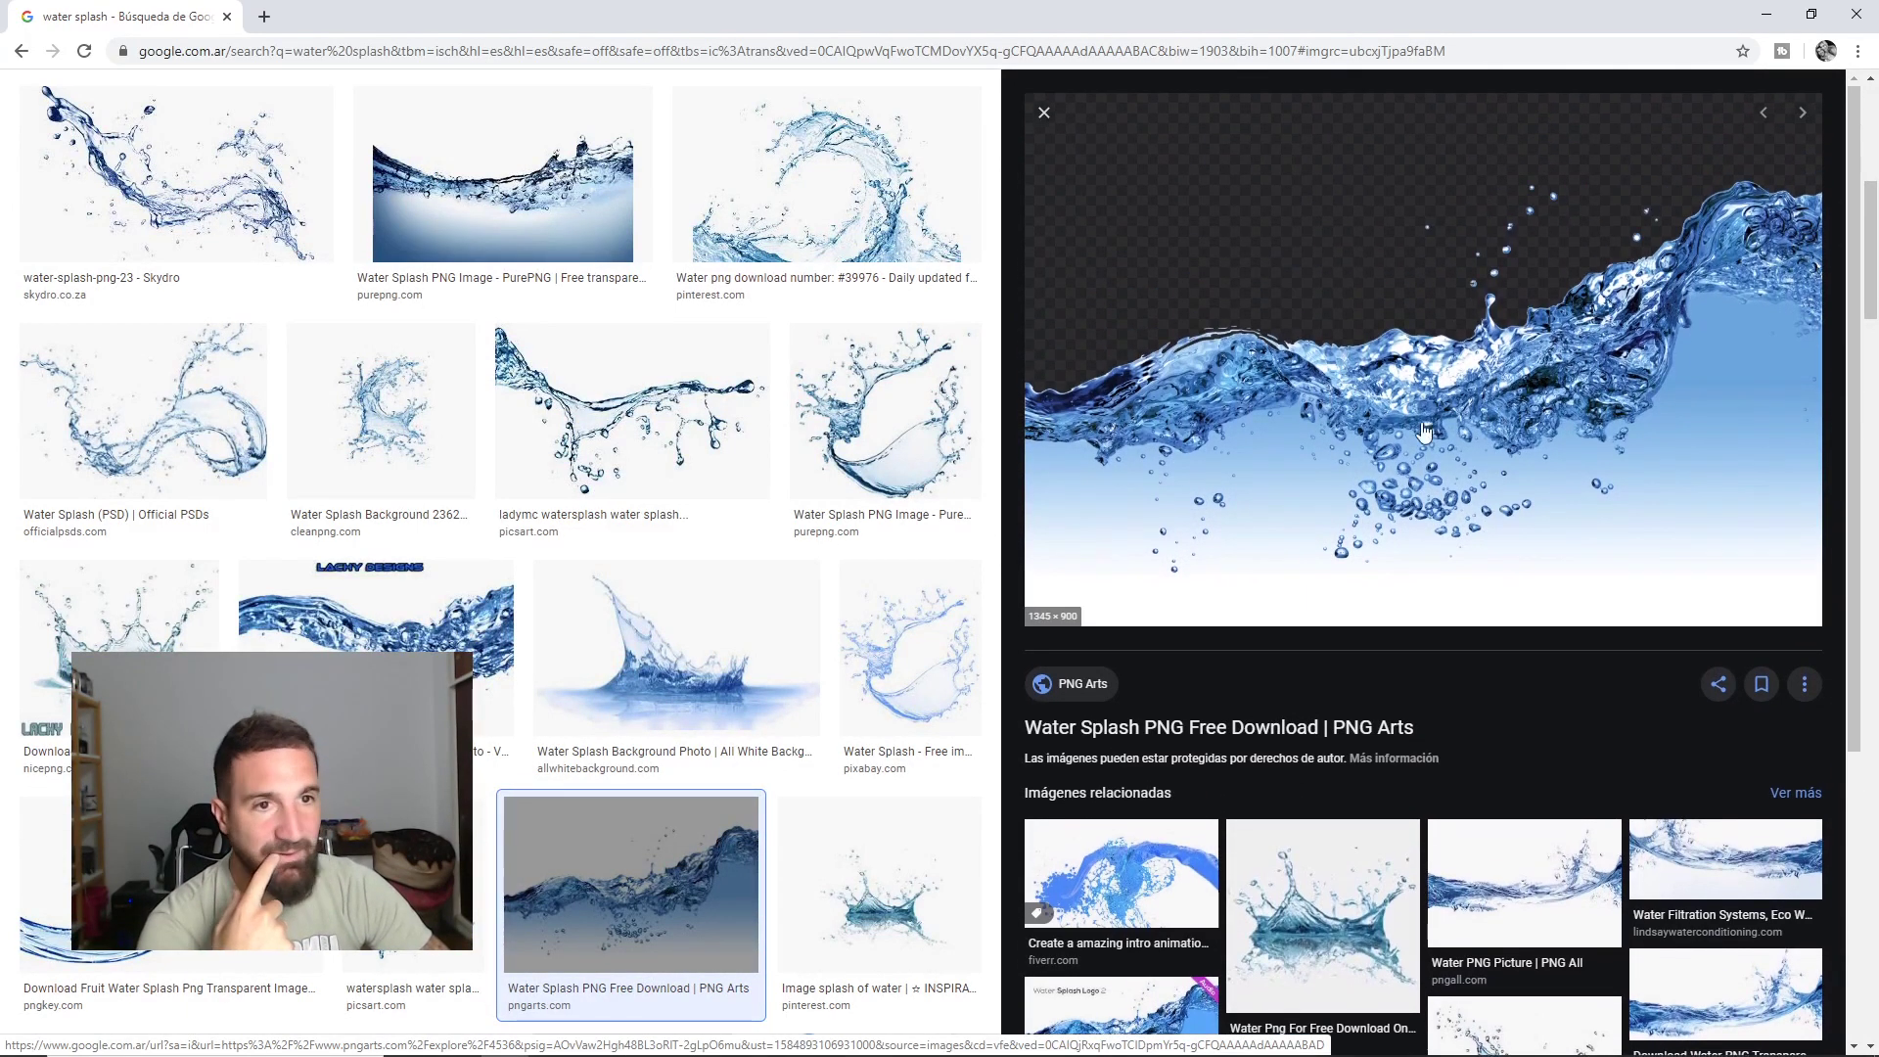
scroll(682, 427, "down", 4)
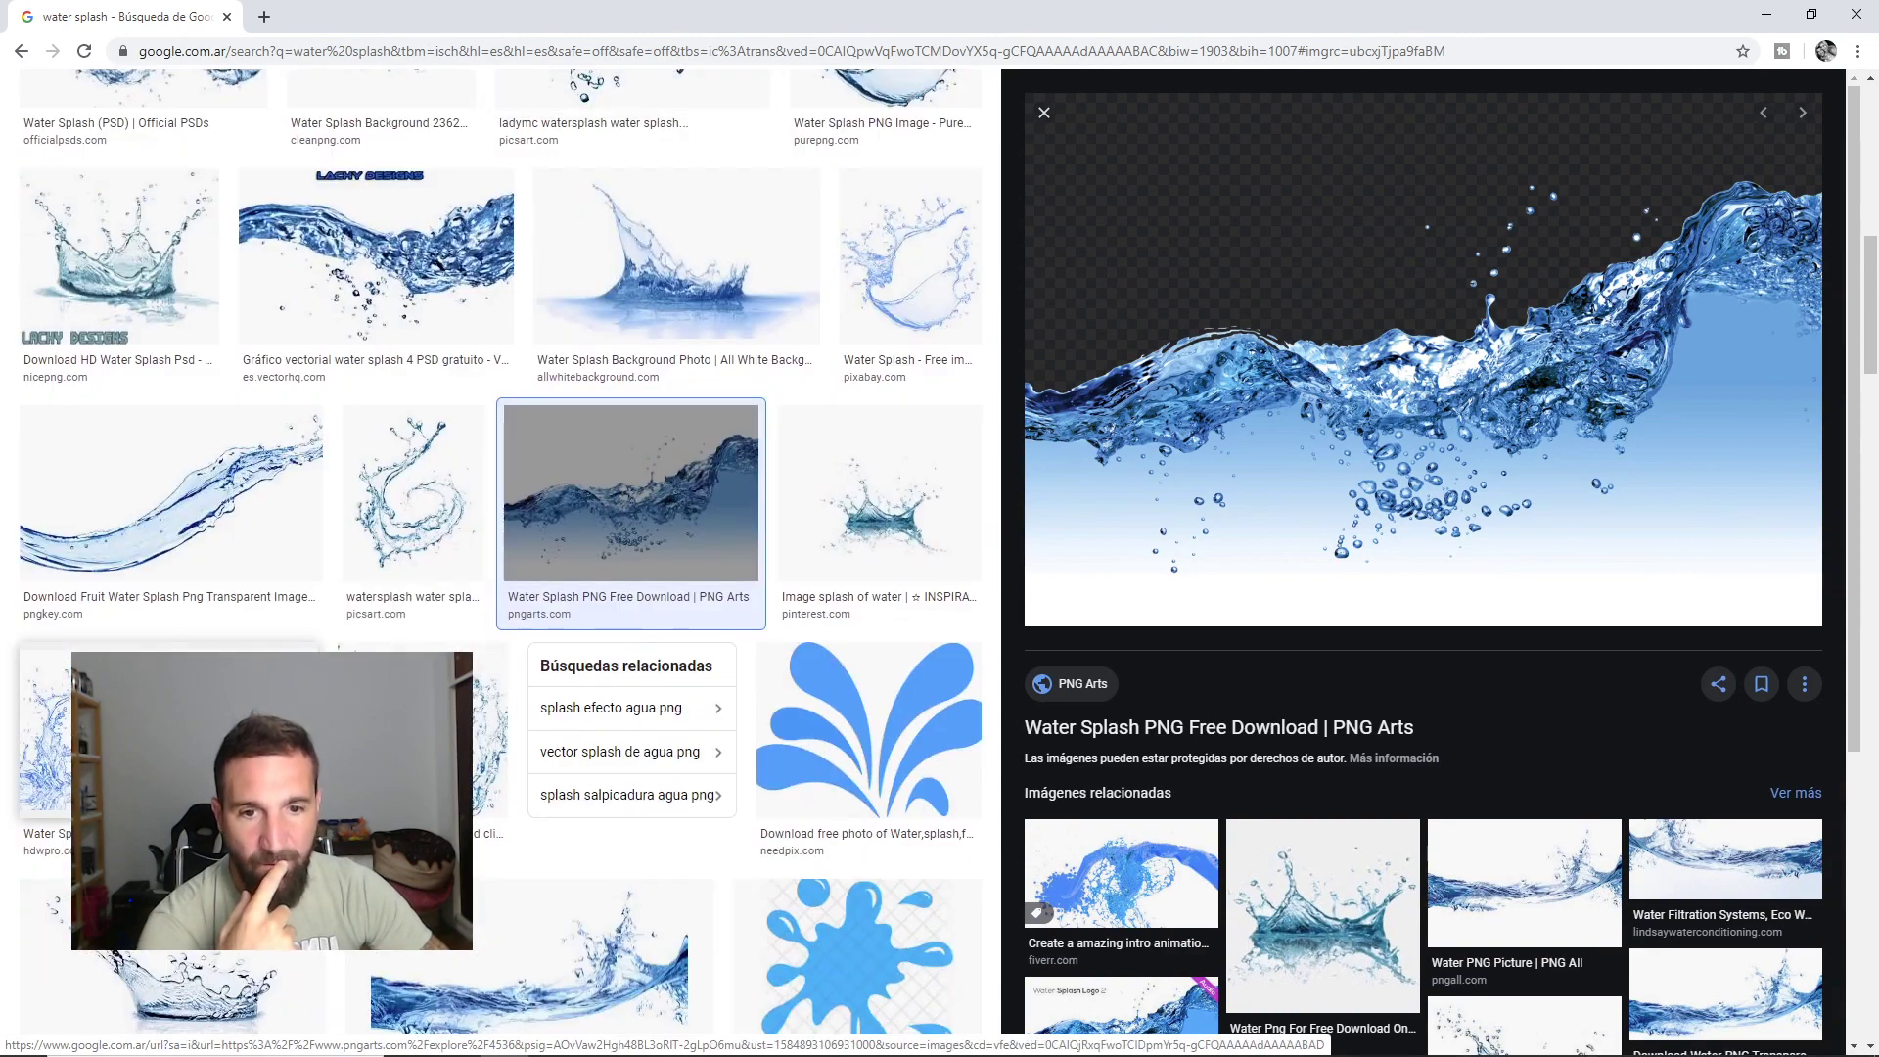
scroll(577, 729, "down", 1)
scroll(577, 729, "down", 2)
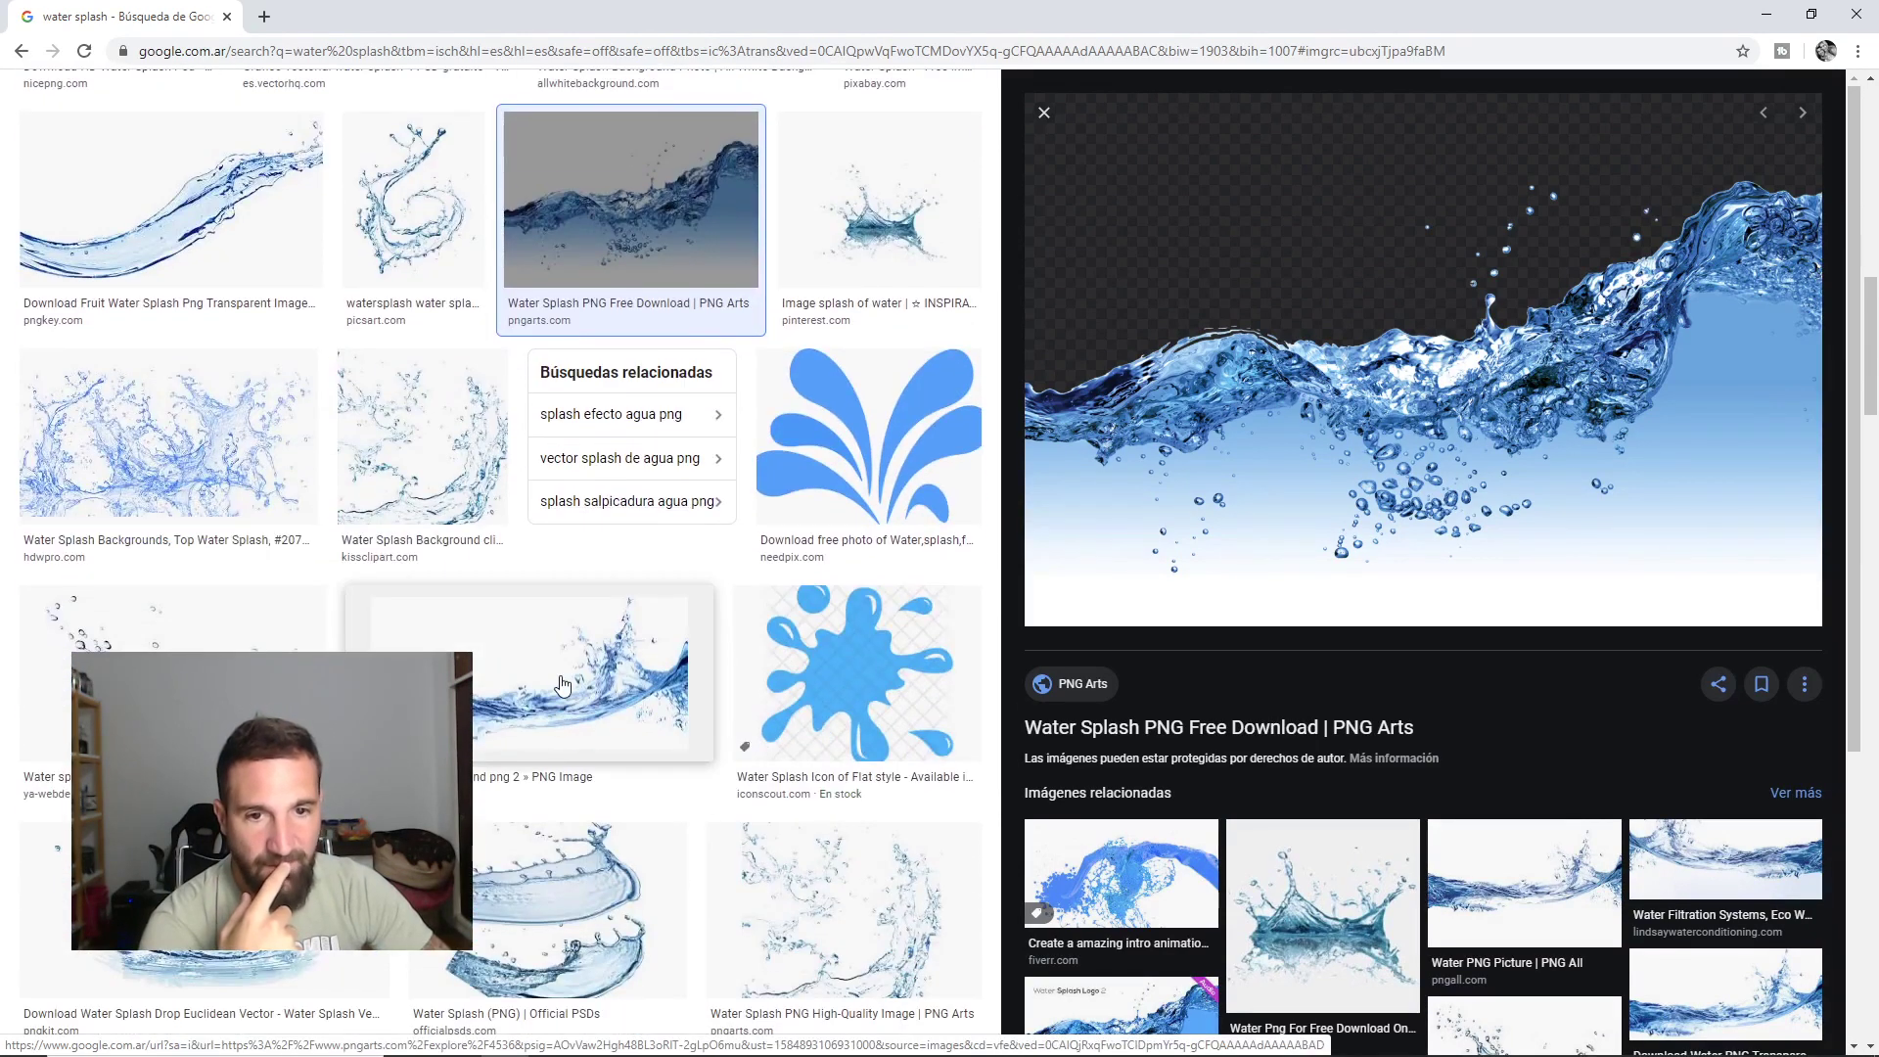
left_click(196, 969)
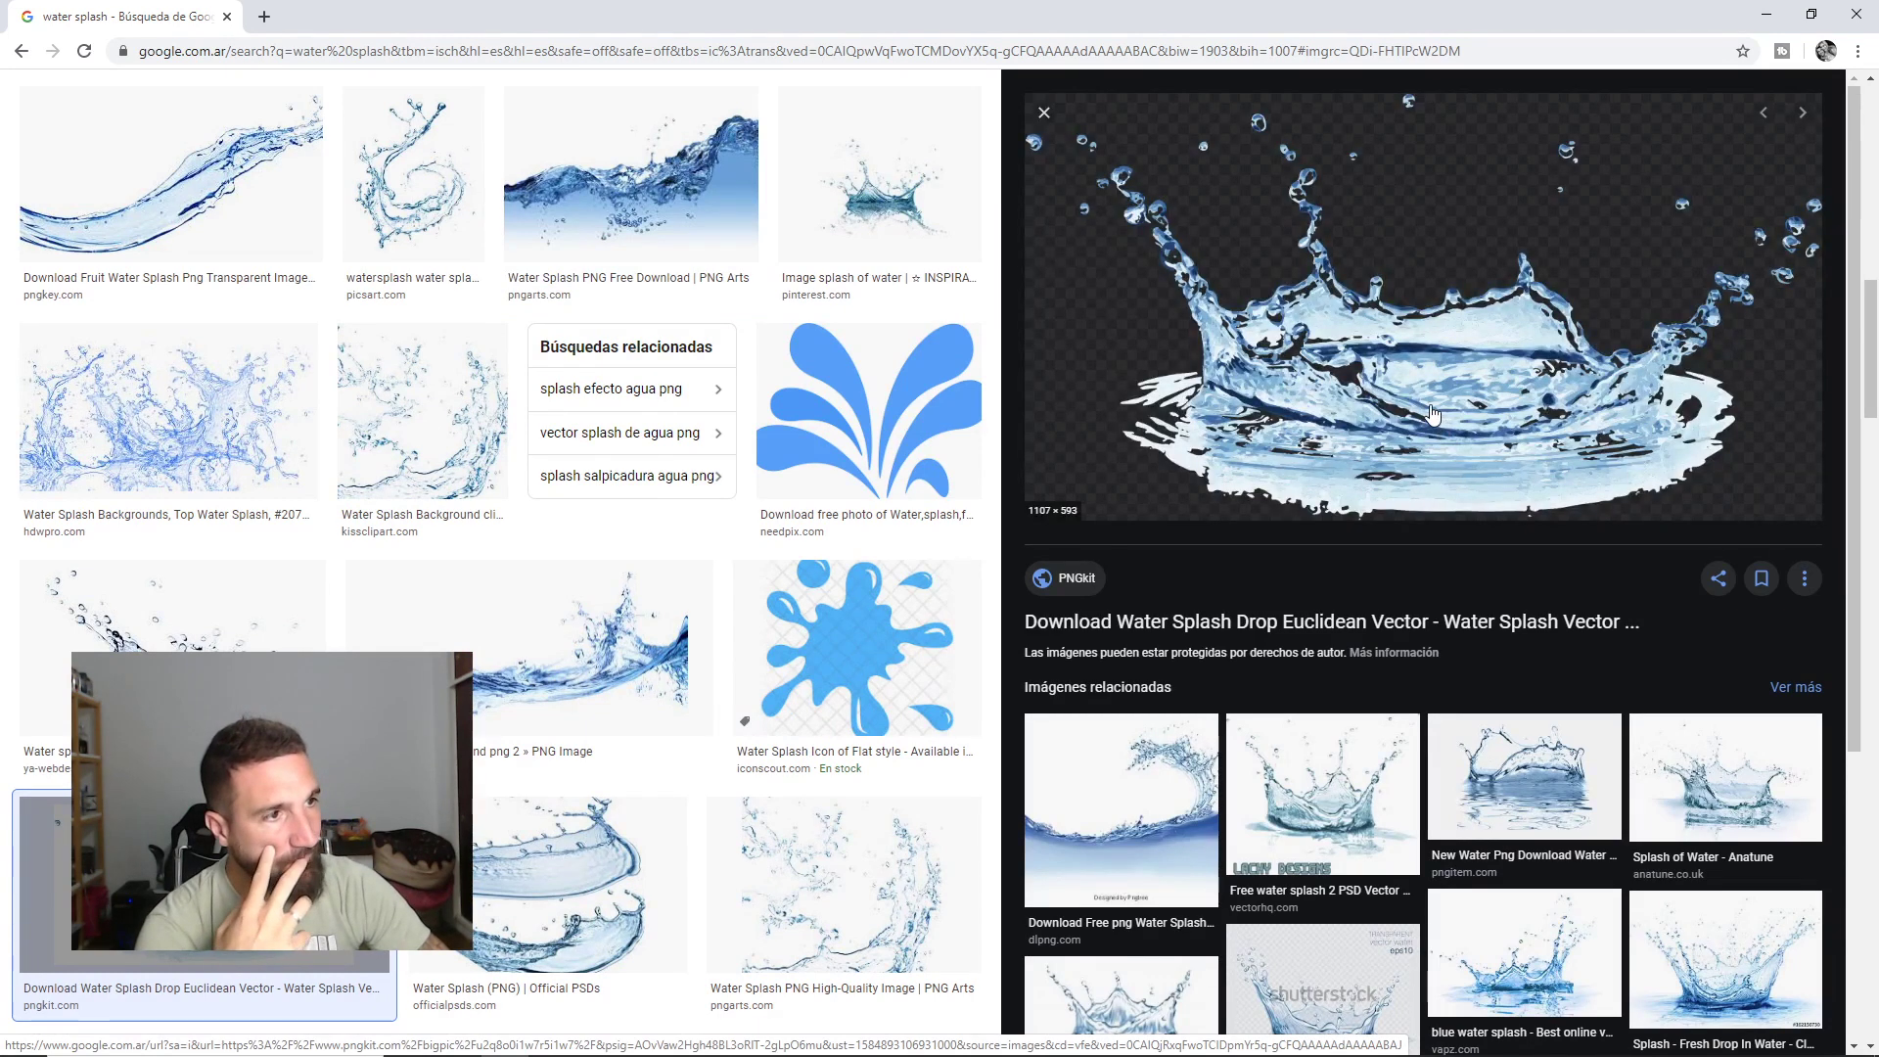
scroll(1390, 470, "down", 2)
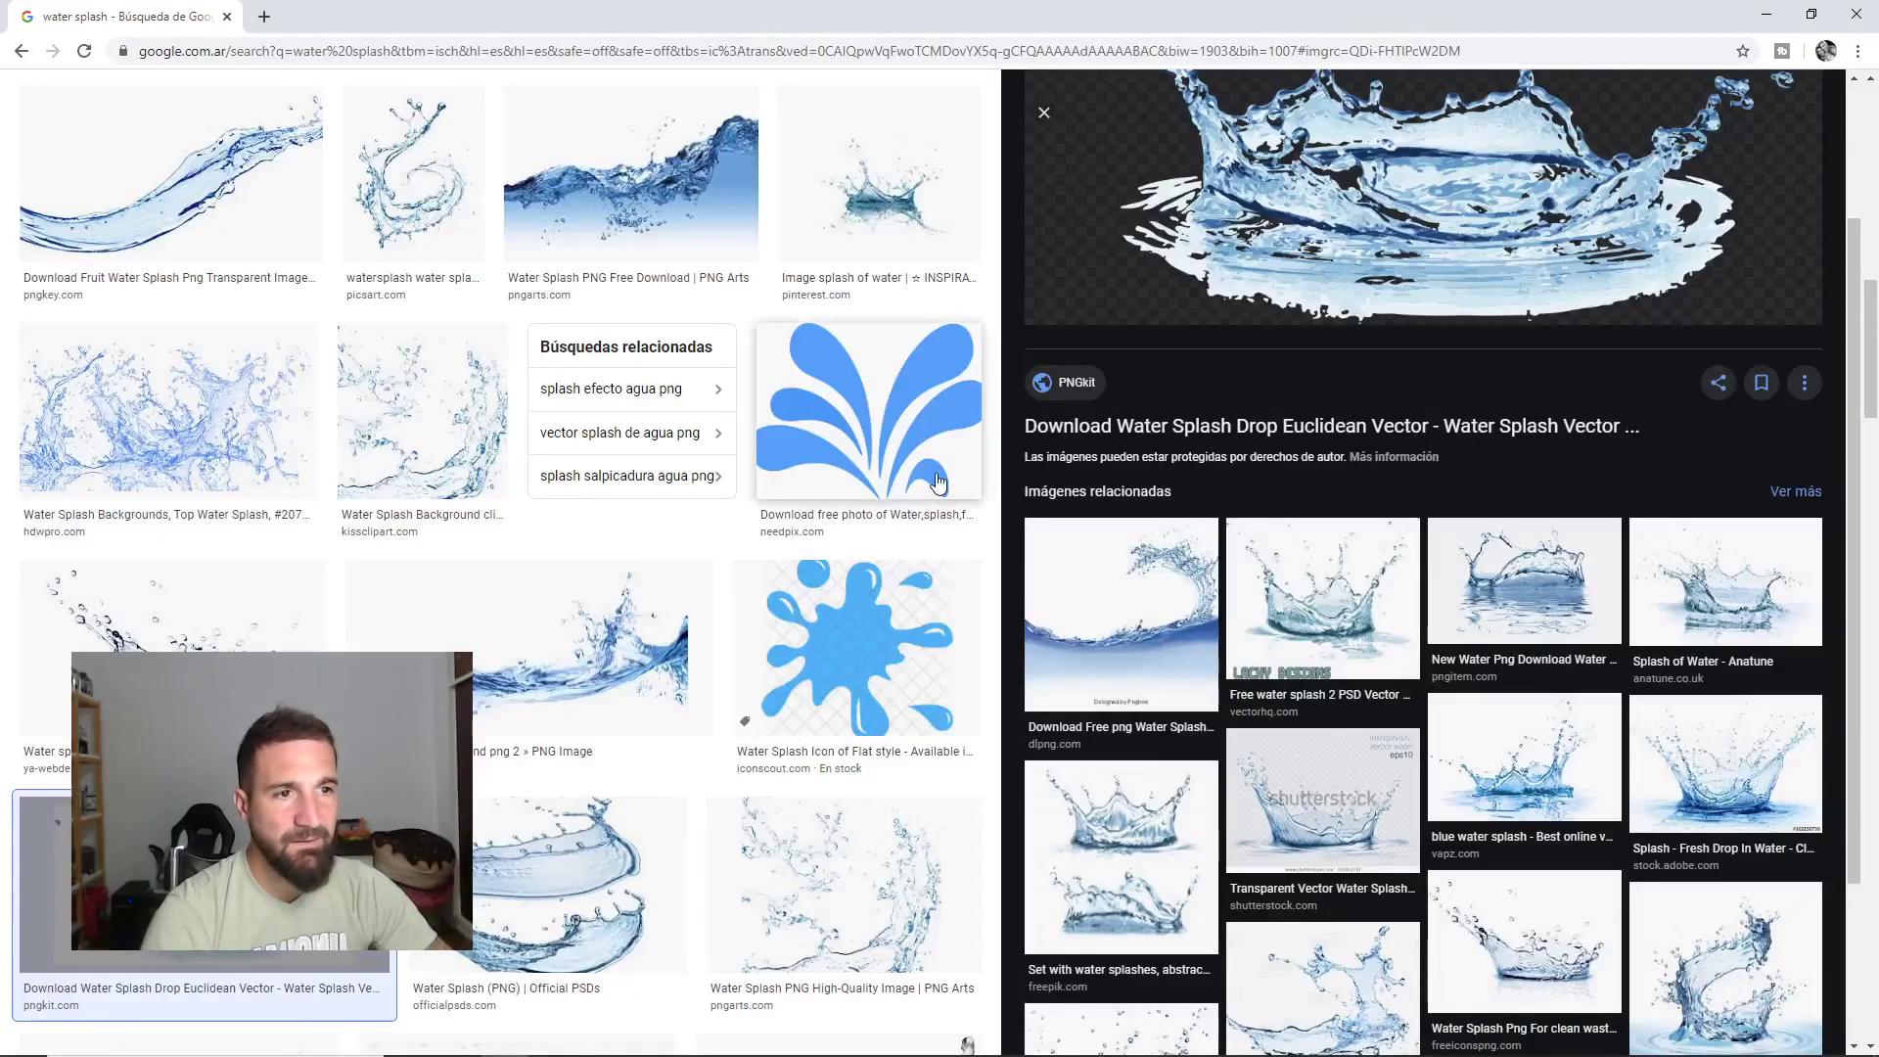
scroll(399, 519, "up", 5)
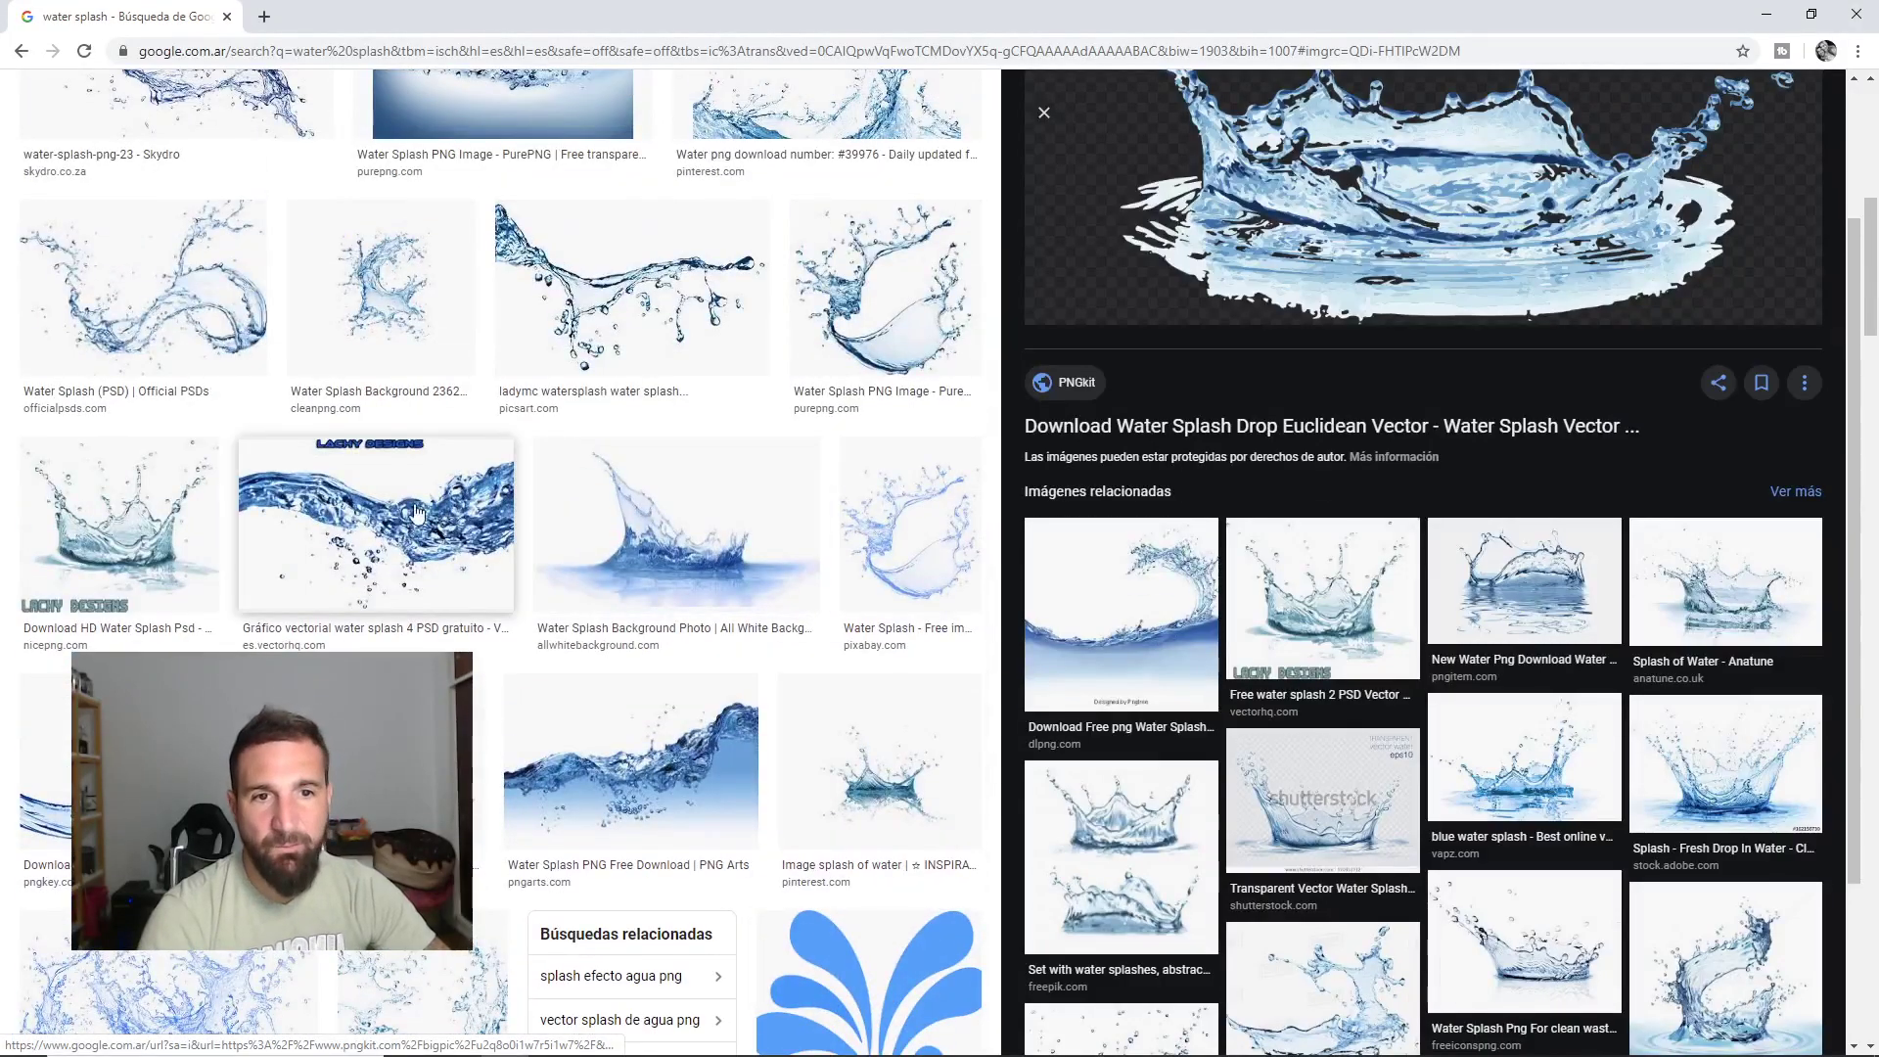
scroll(399, 518, "up", 5)
scroll(398, 519, "up", 1)
scroll(460, 567, "up", 2)
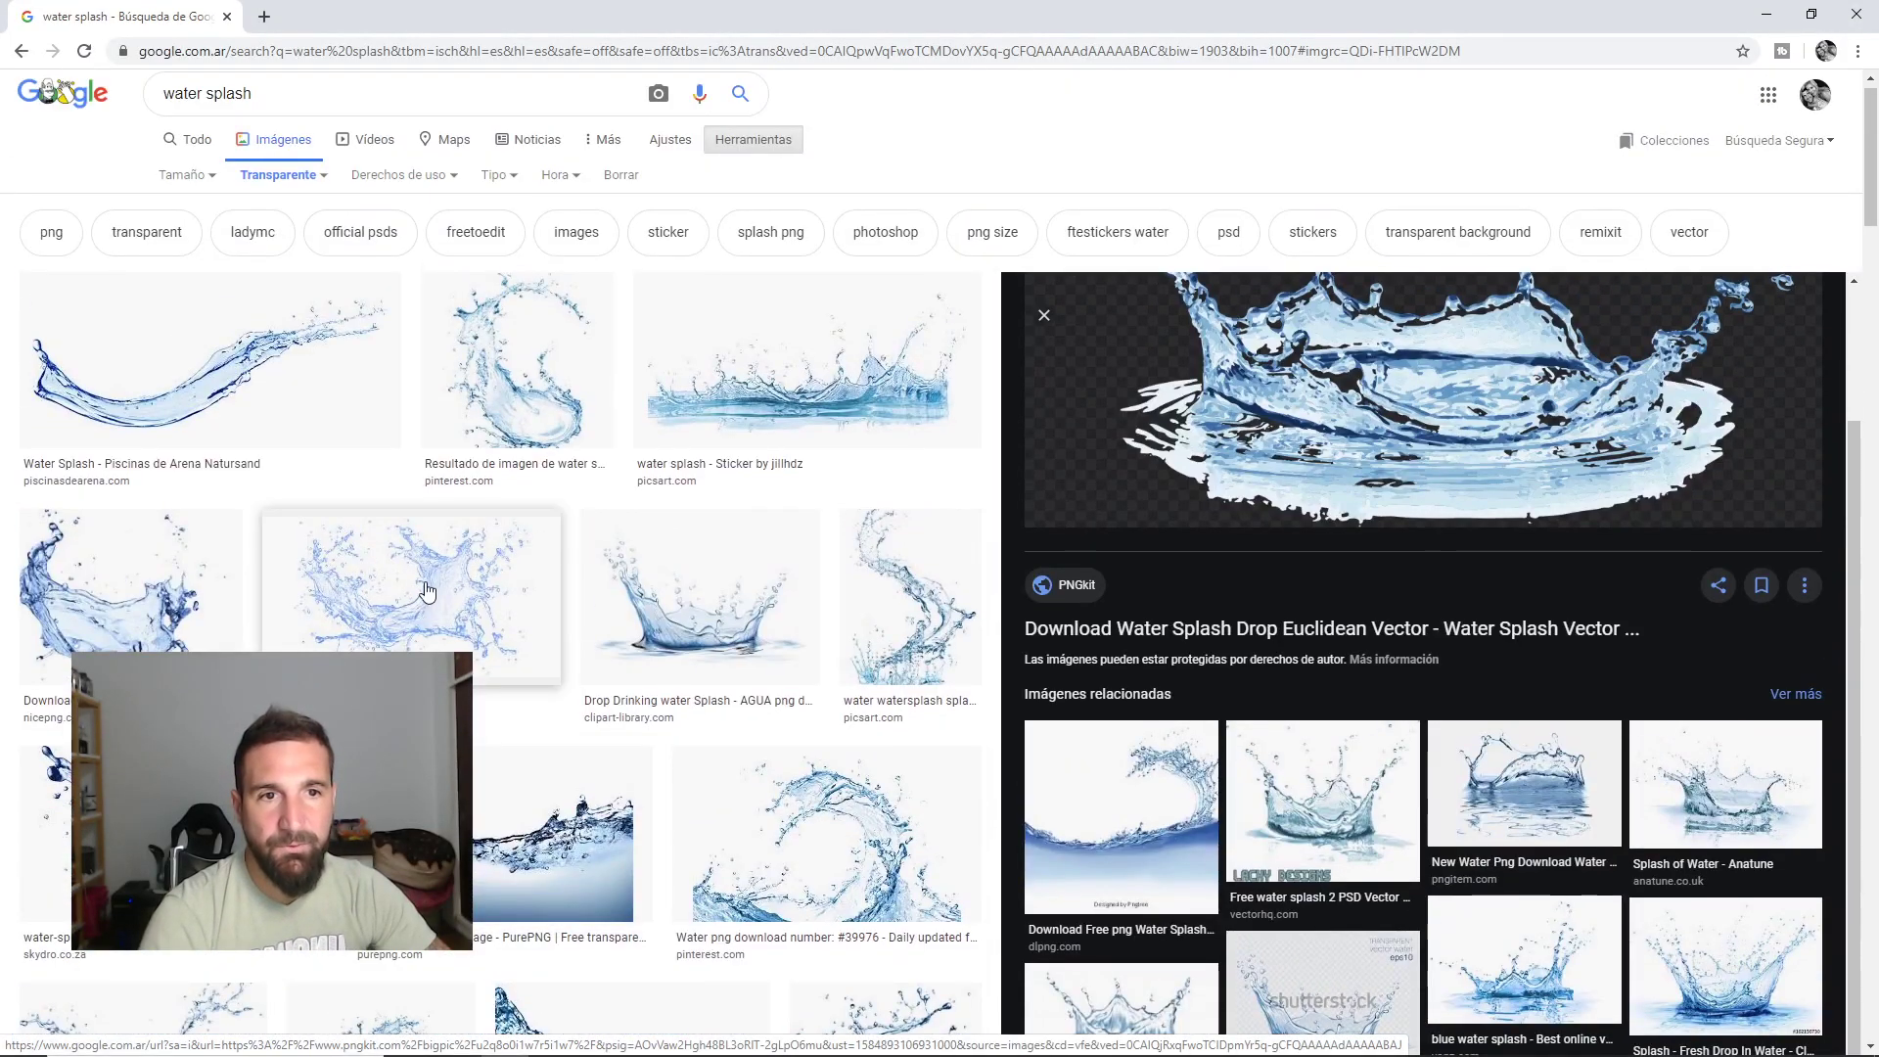
left_click(803, 372)
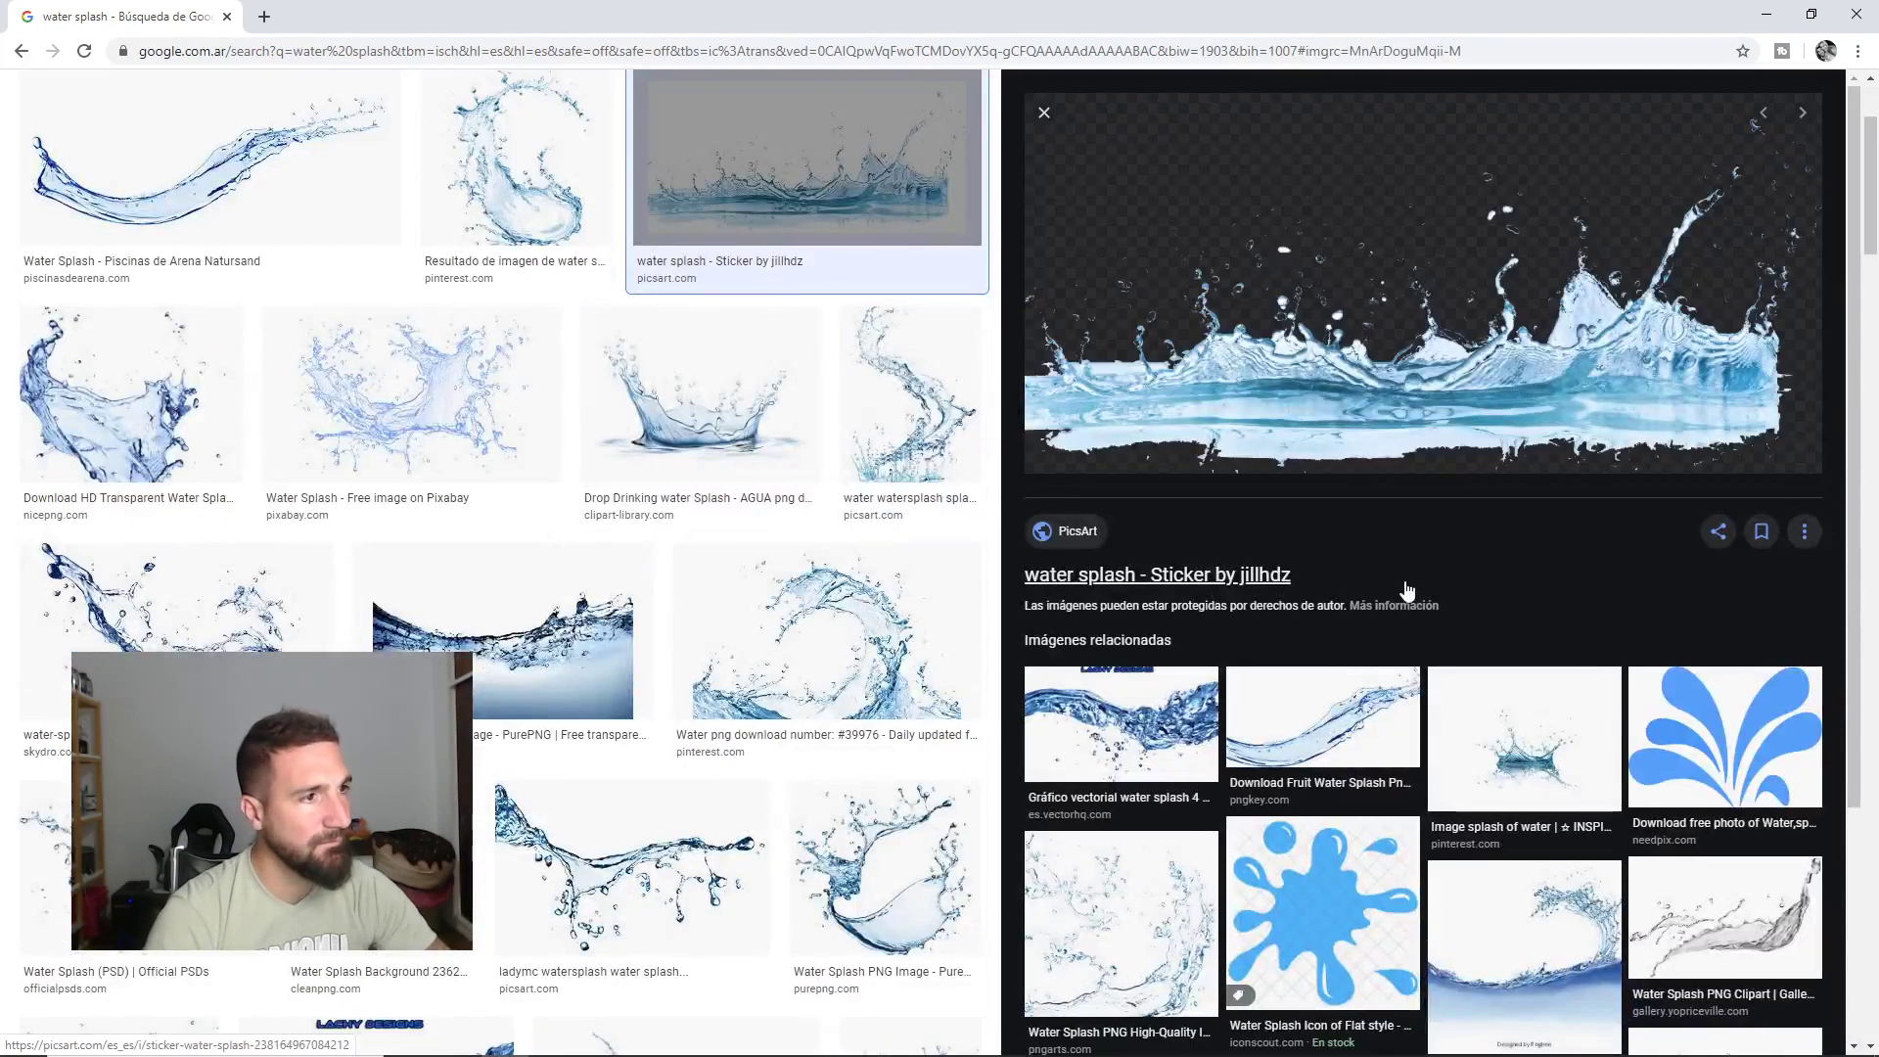
scroll(1404, 581, "down", 1)
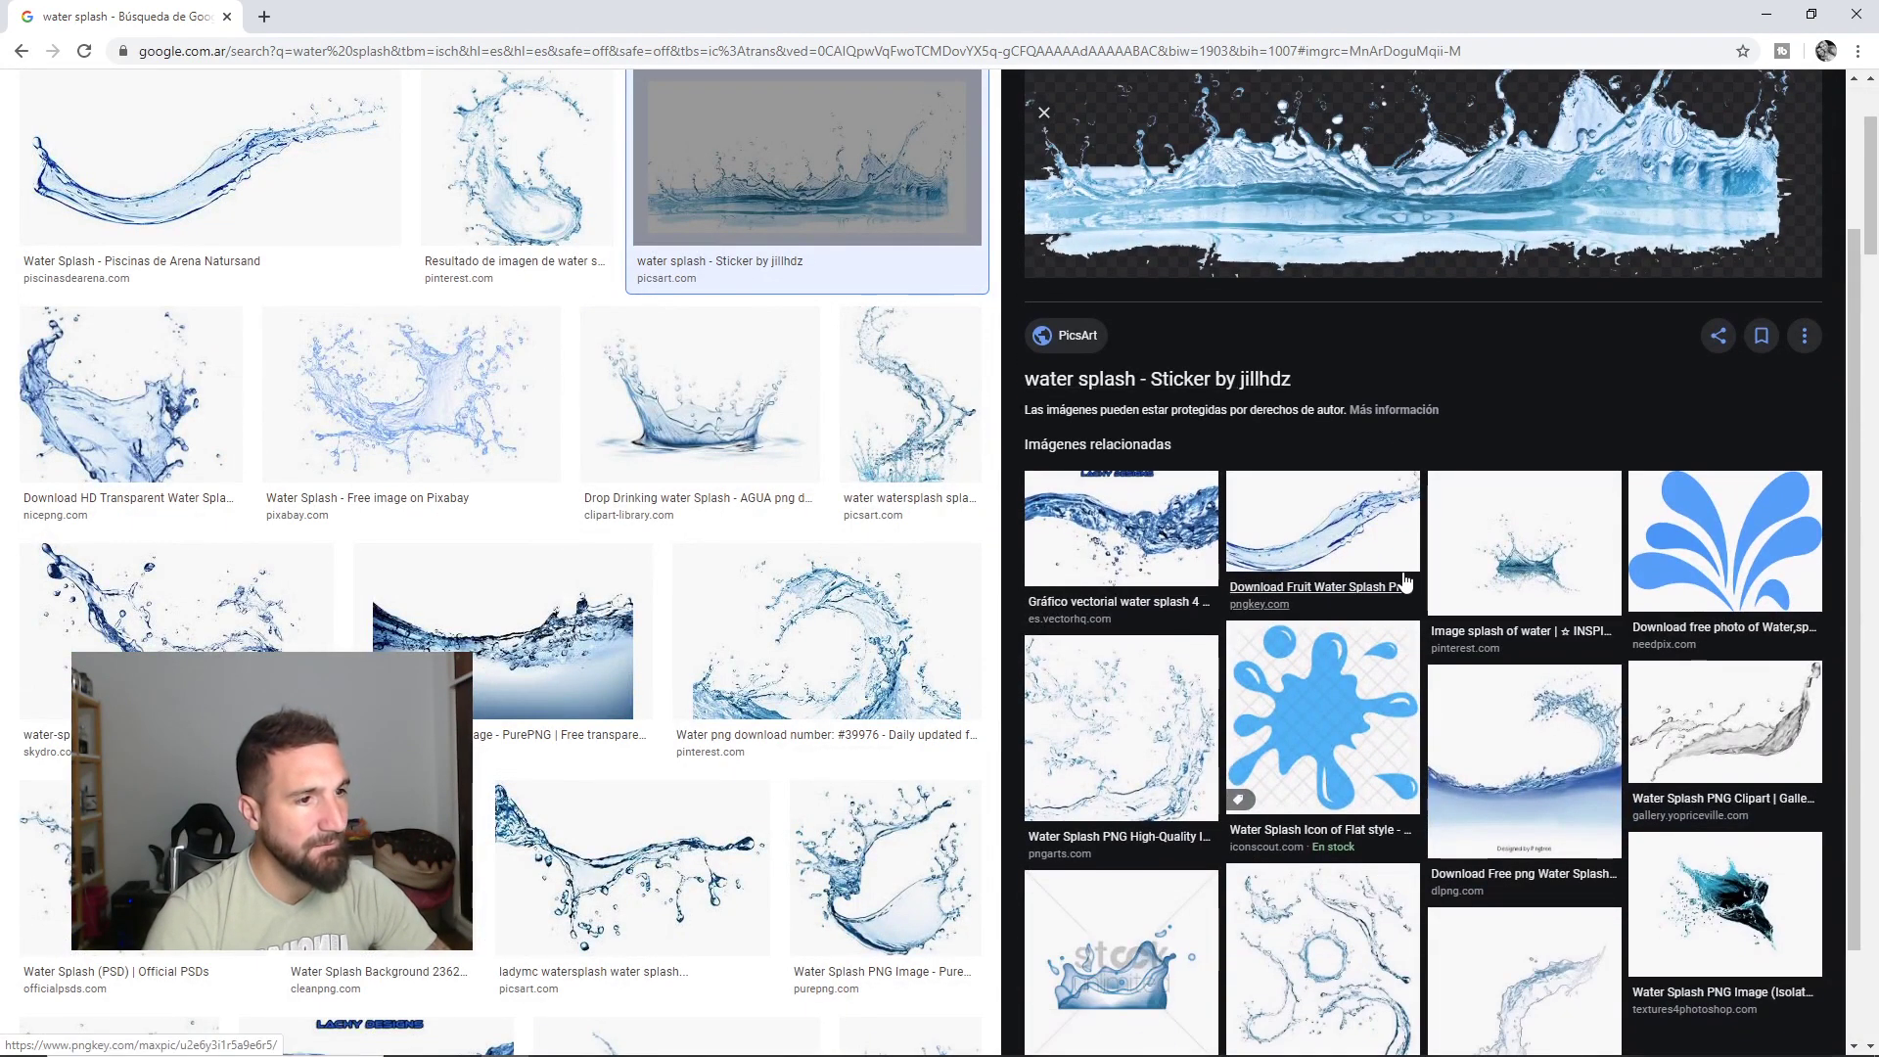
left_click(744, 646)
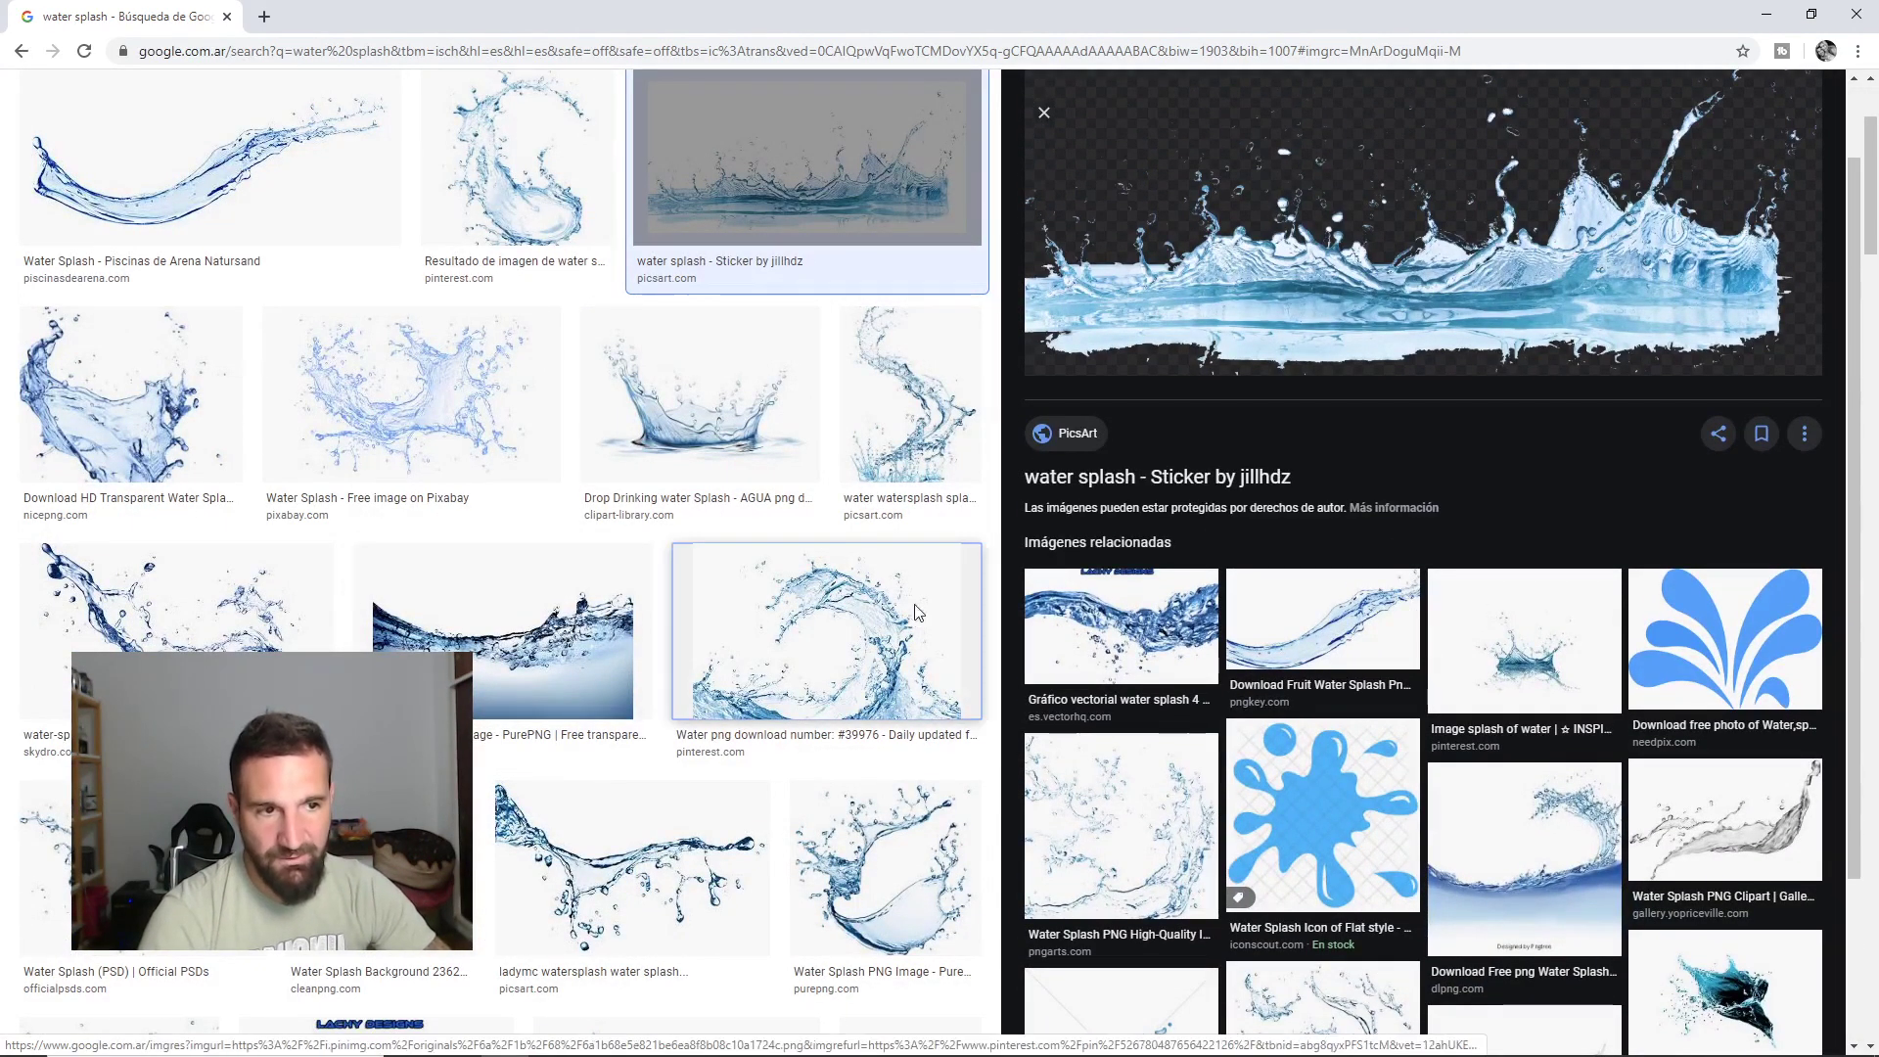
Save the wave image as a PNG on the desktop and copy it.
right_click(1467, 358)
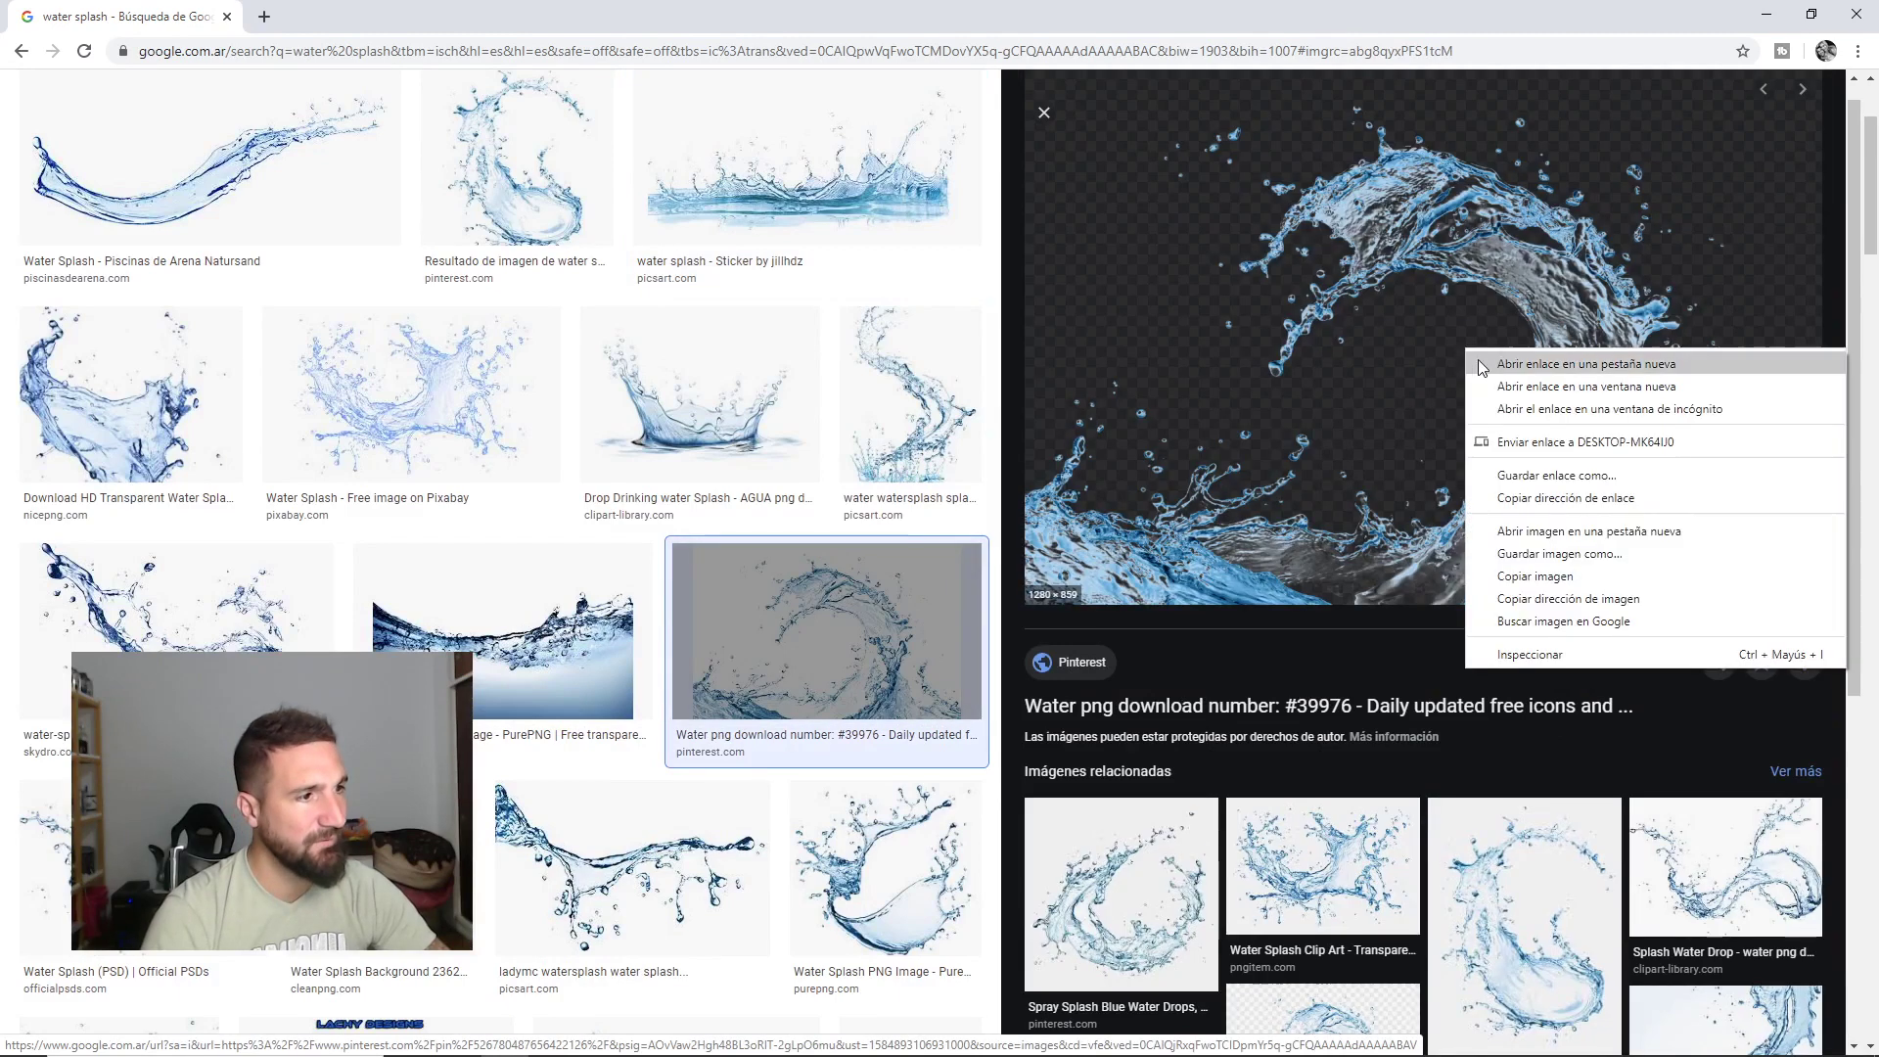
left_click(1564, 554)
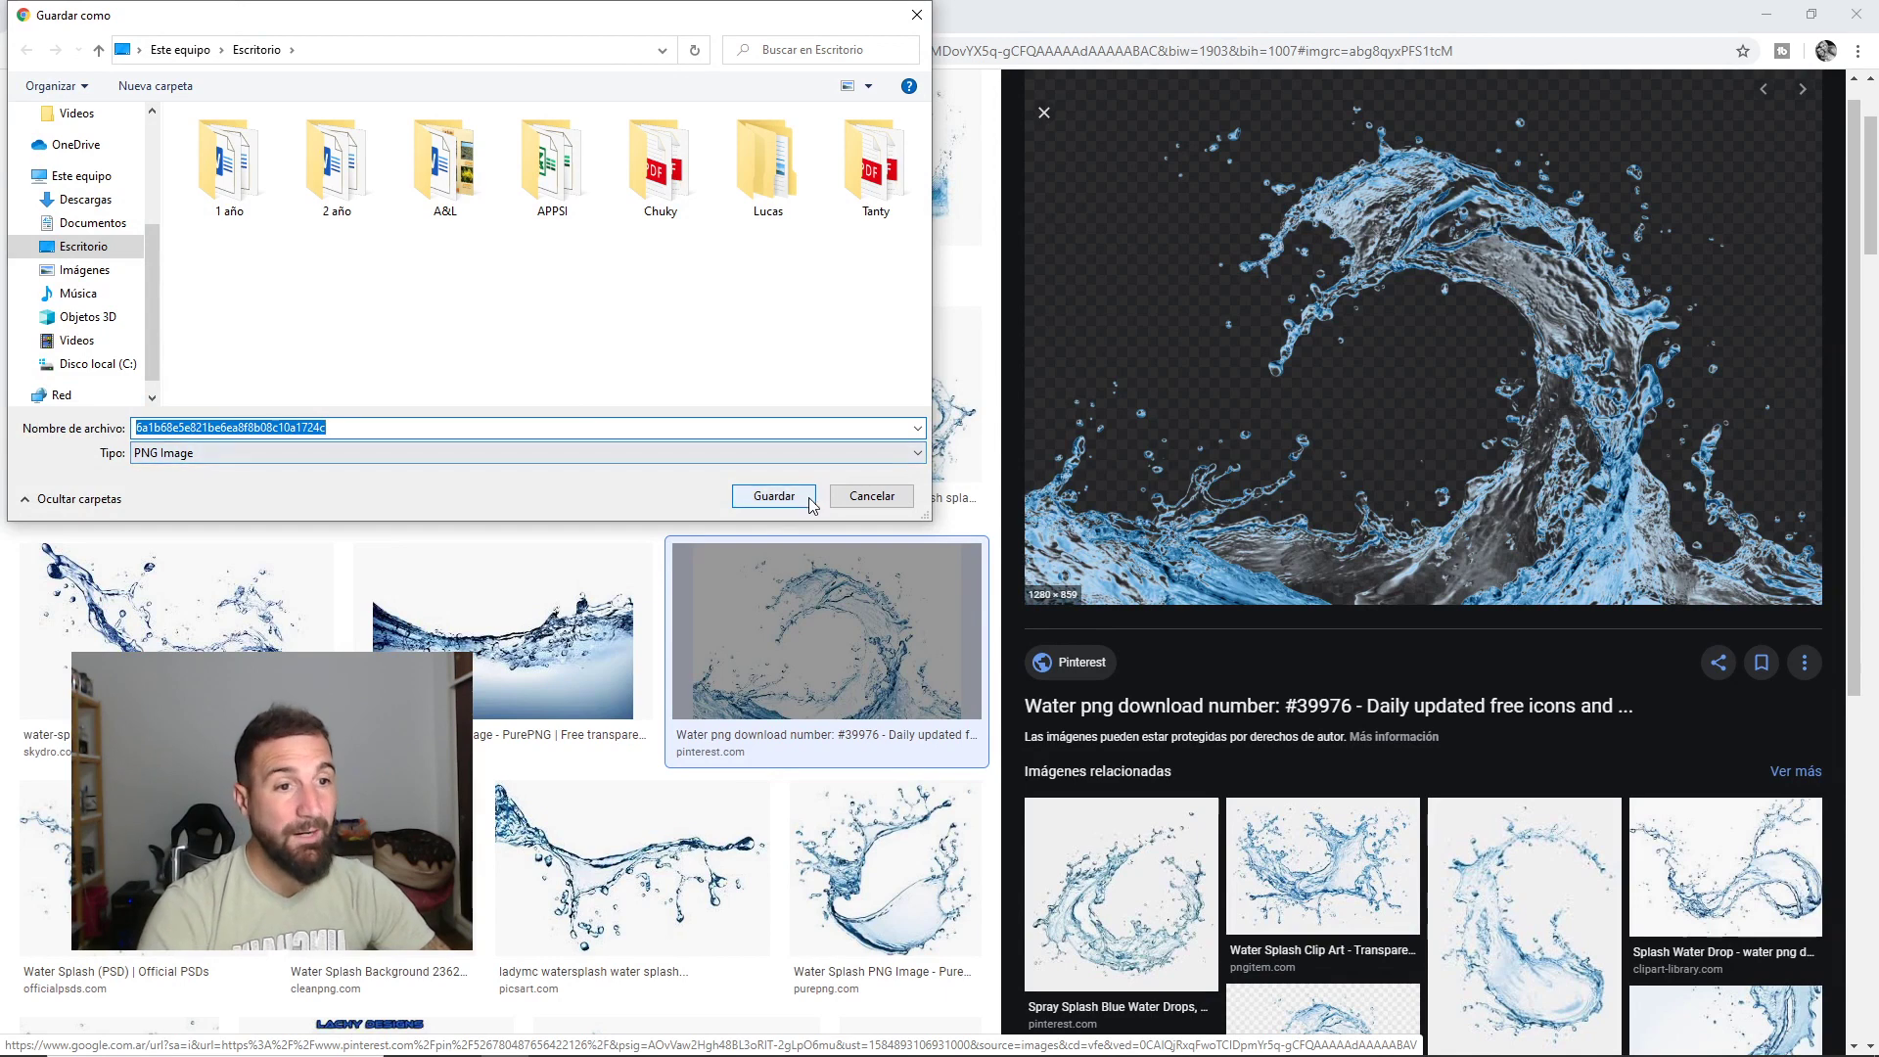
left_click(808, 499)
right_click(1402, 298)
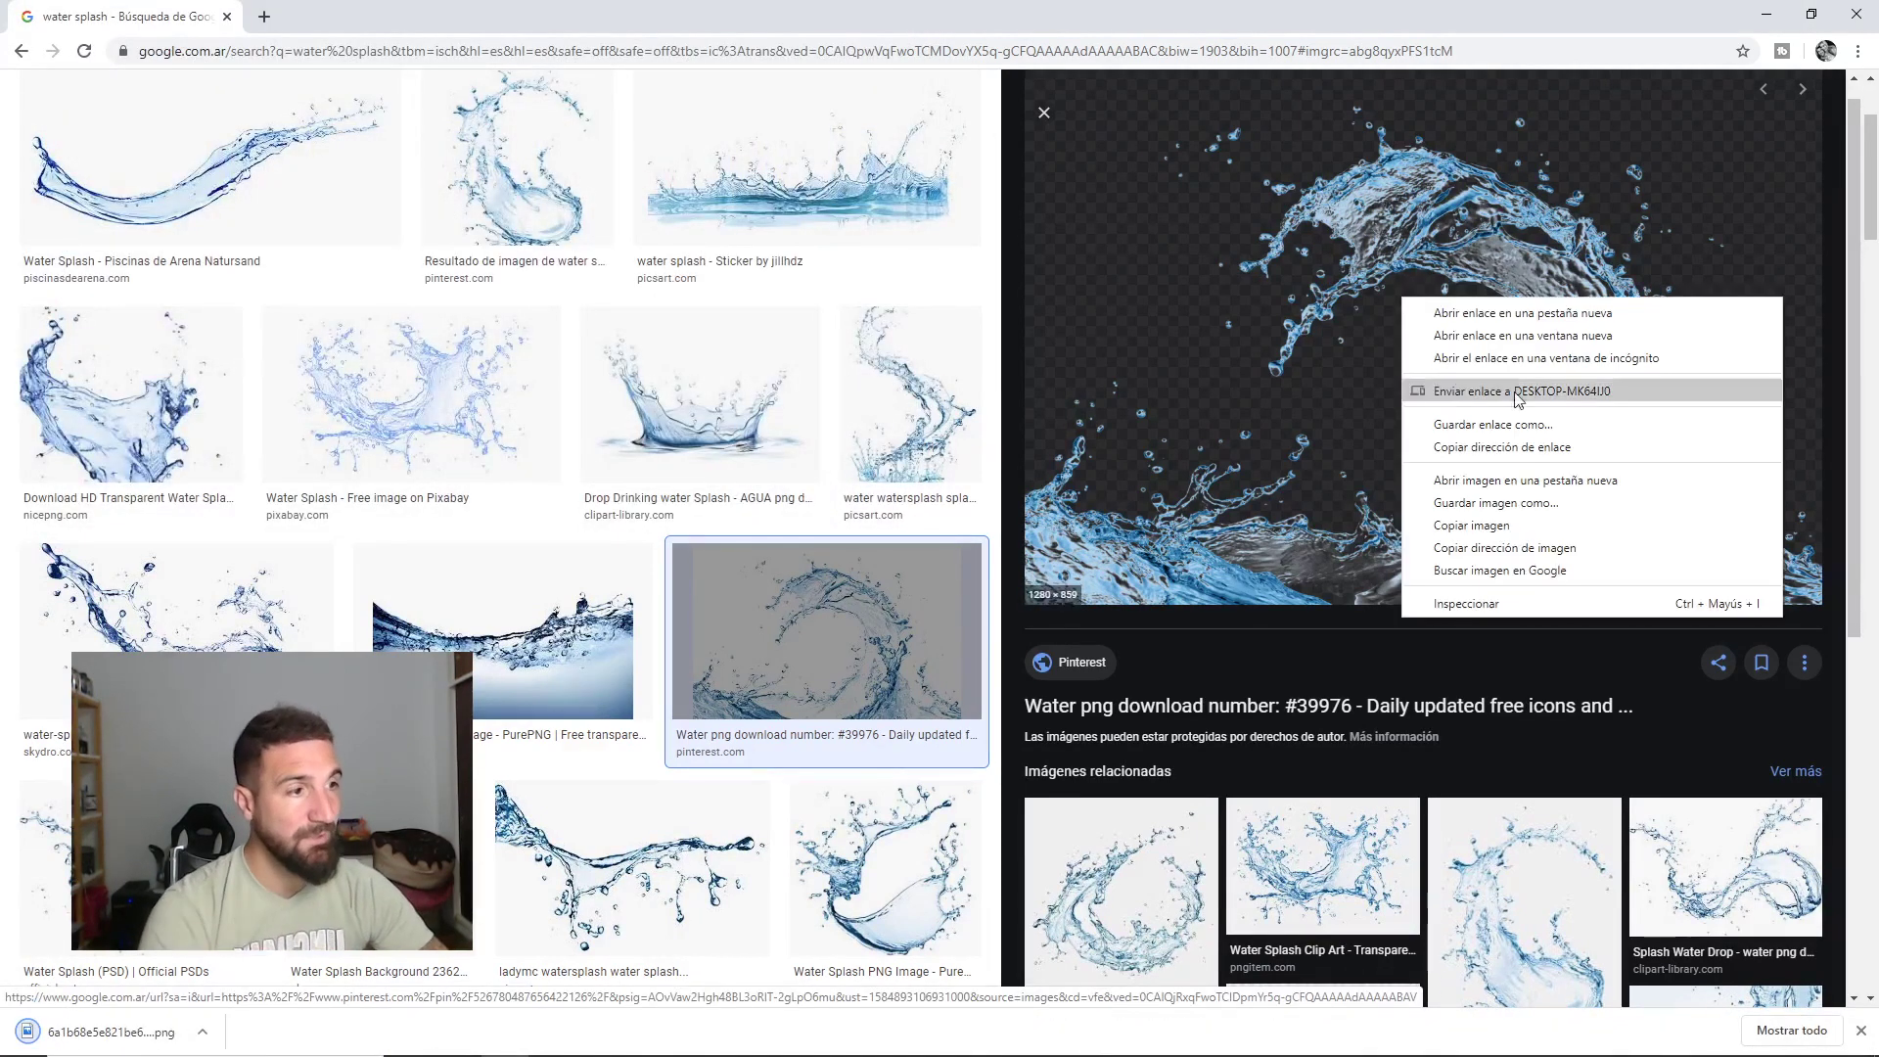
left_click(1506, 528)
key("alt+Tab")
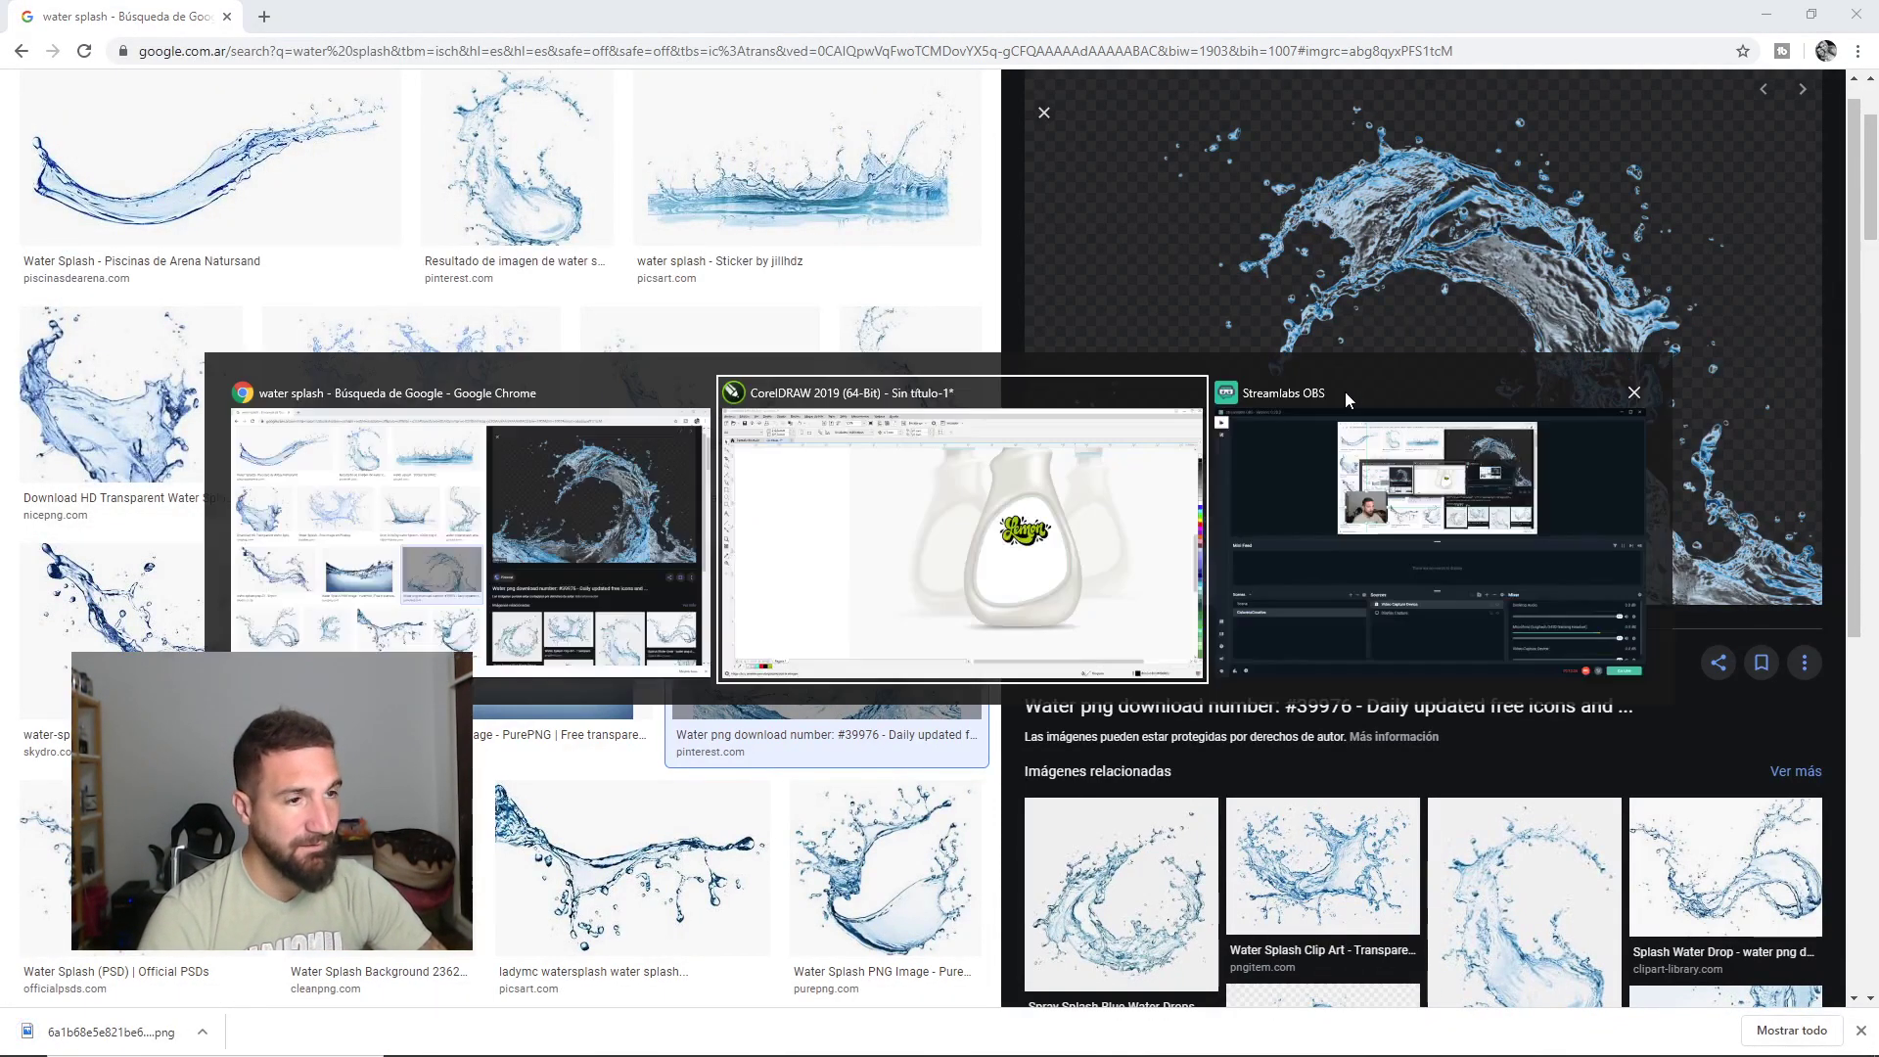
Discard a pasted copy and import the splash PNG from the Desktop instead.
key("ctrl+v")
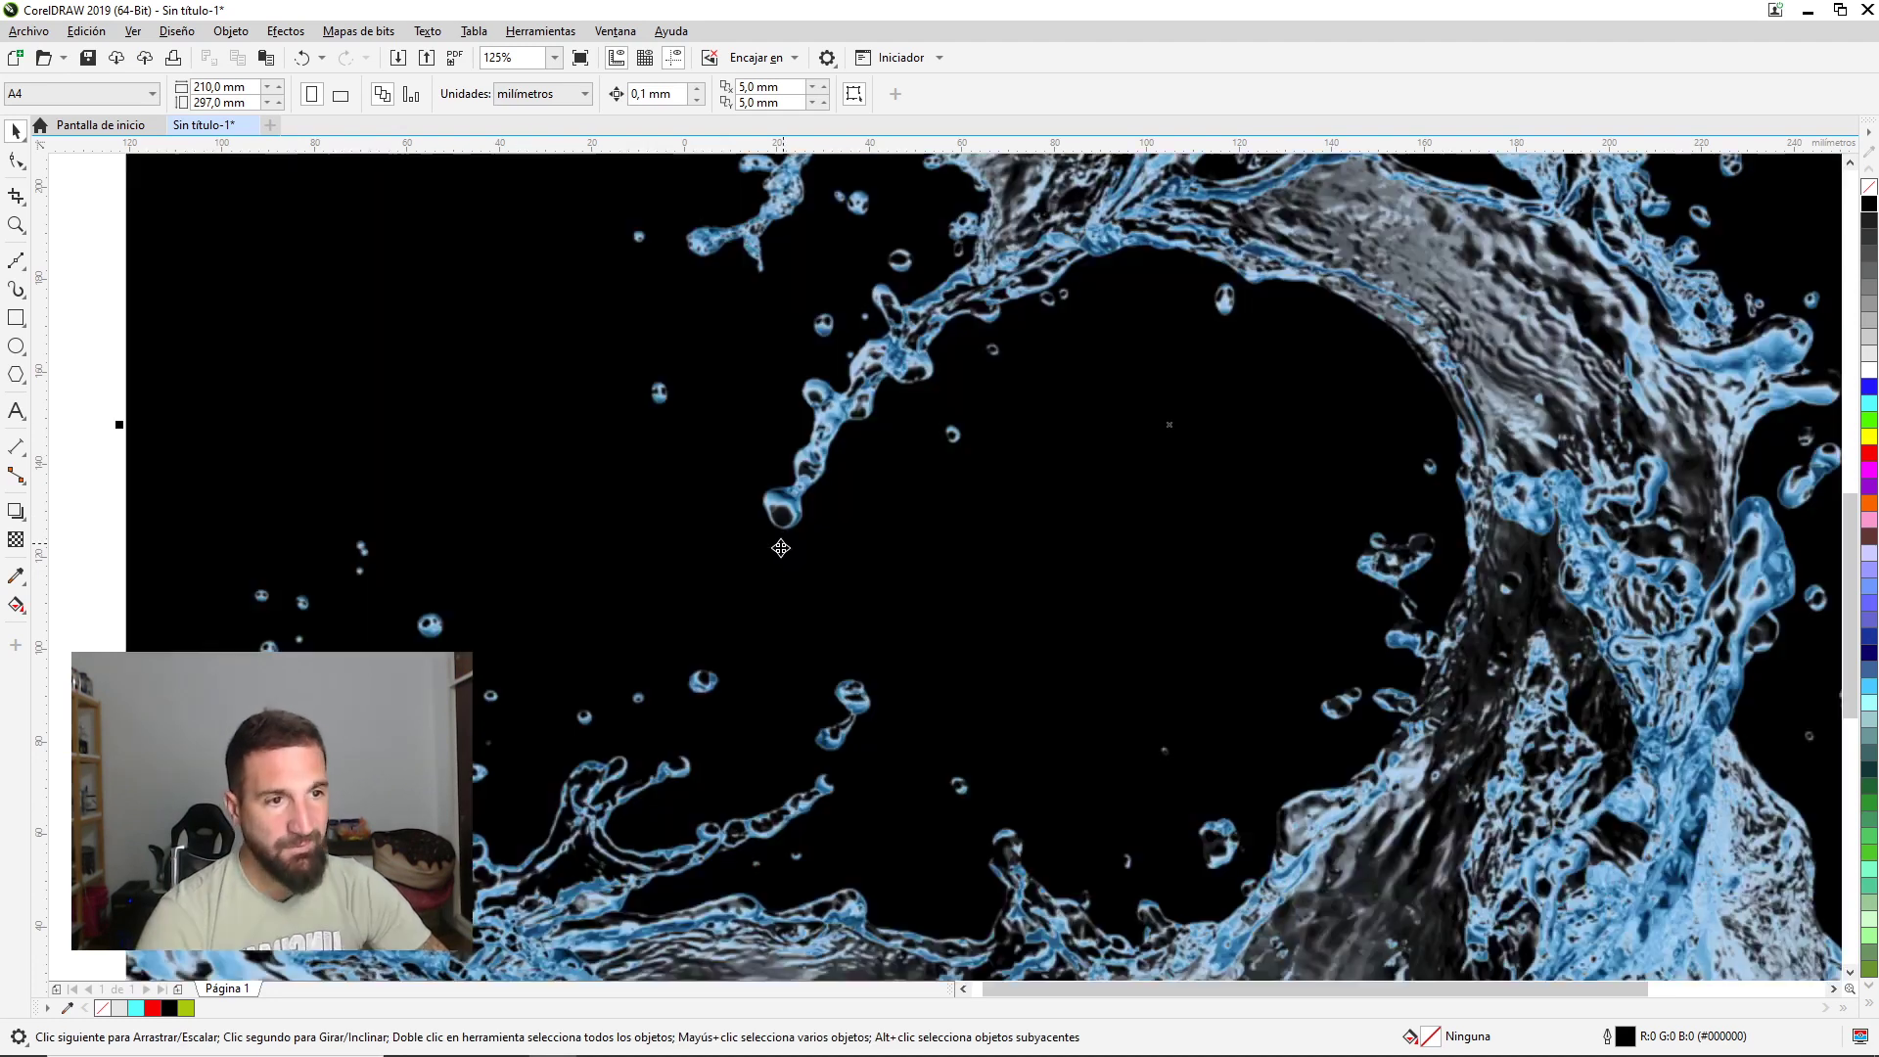
scroll(725, 472, "down", 5)
key("Delete")
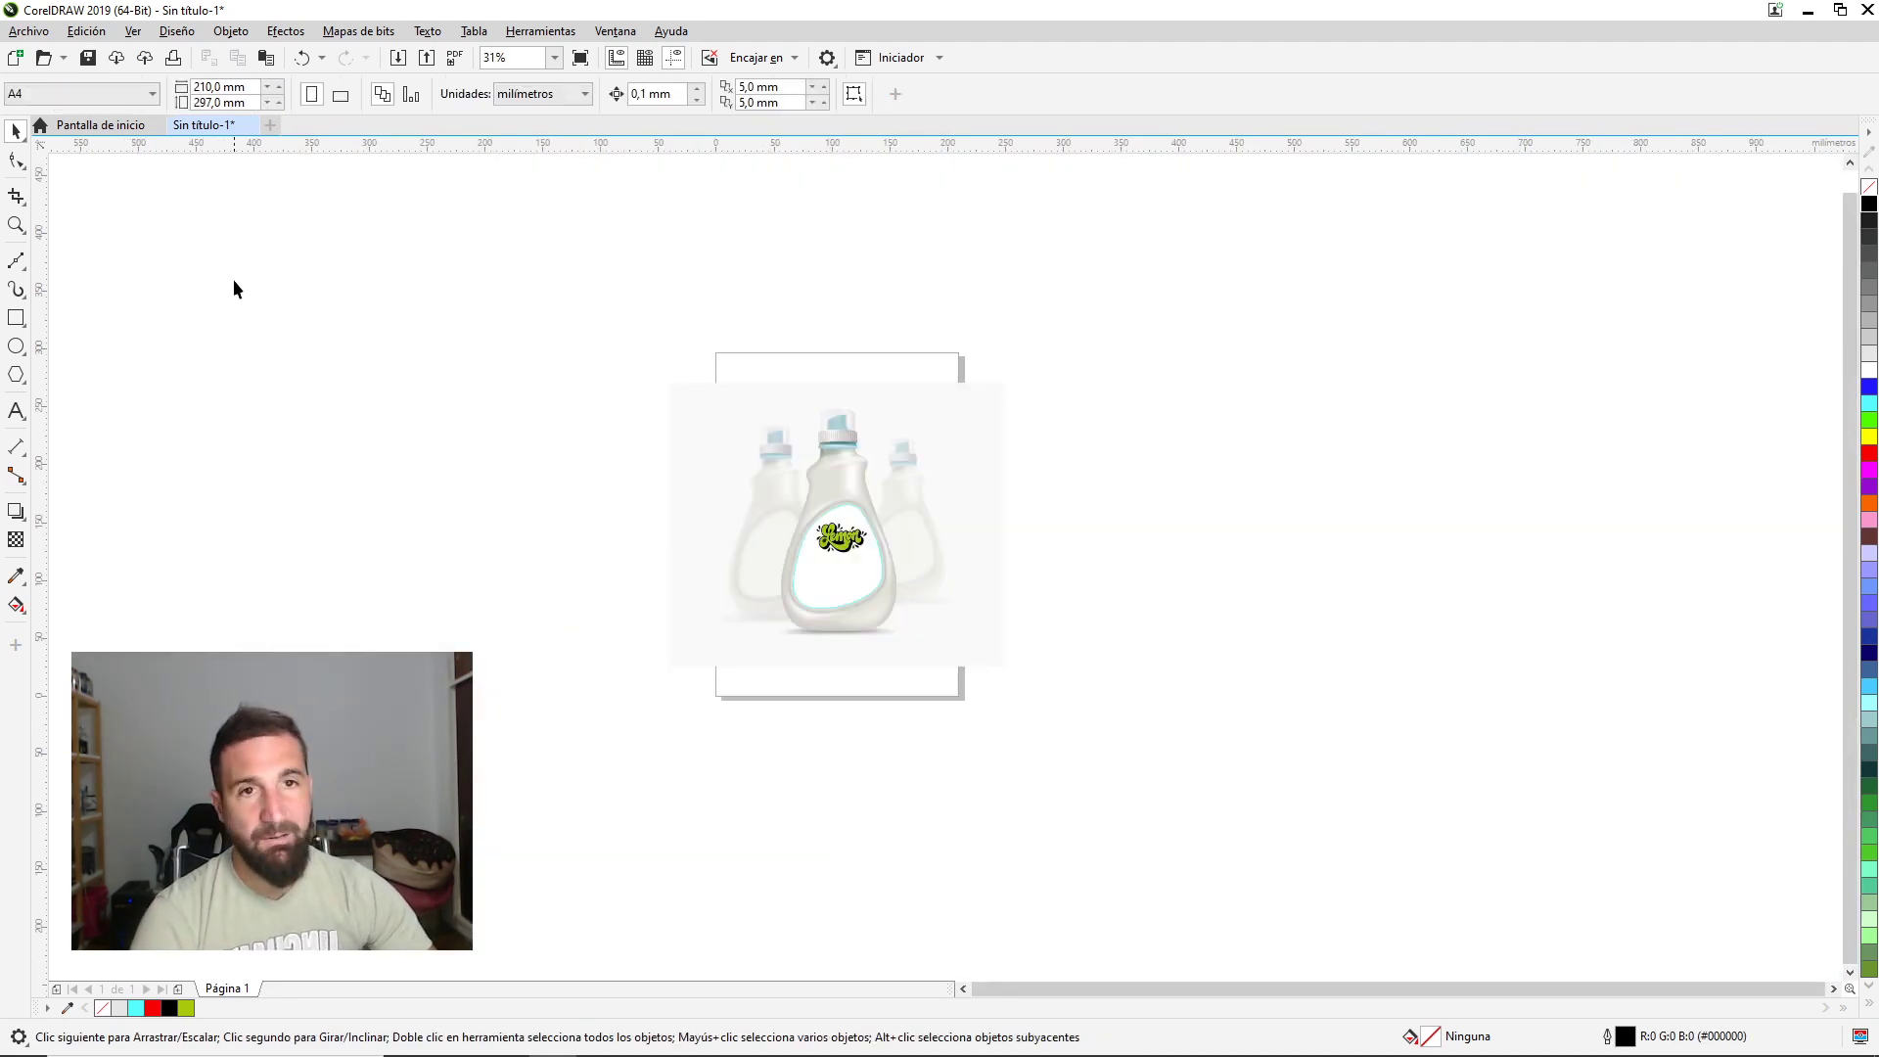
left_click(29, 31)
left_click(113, 357)
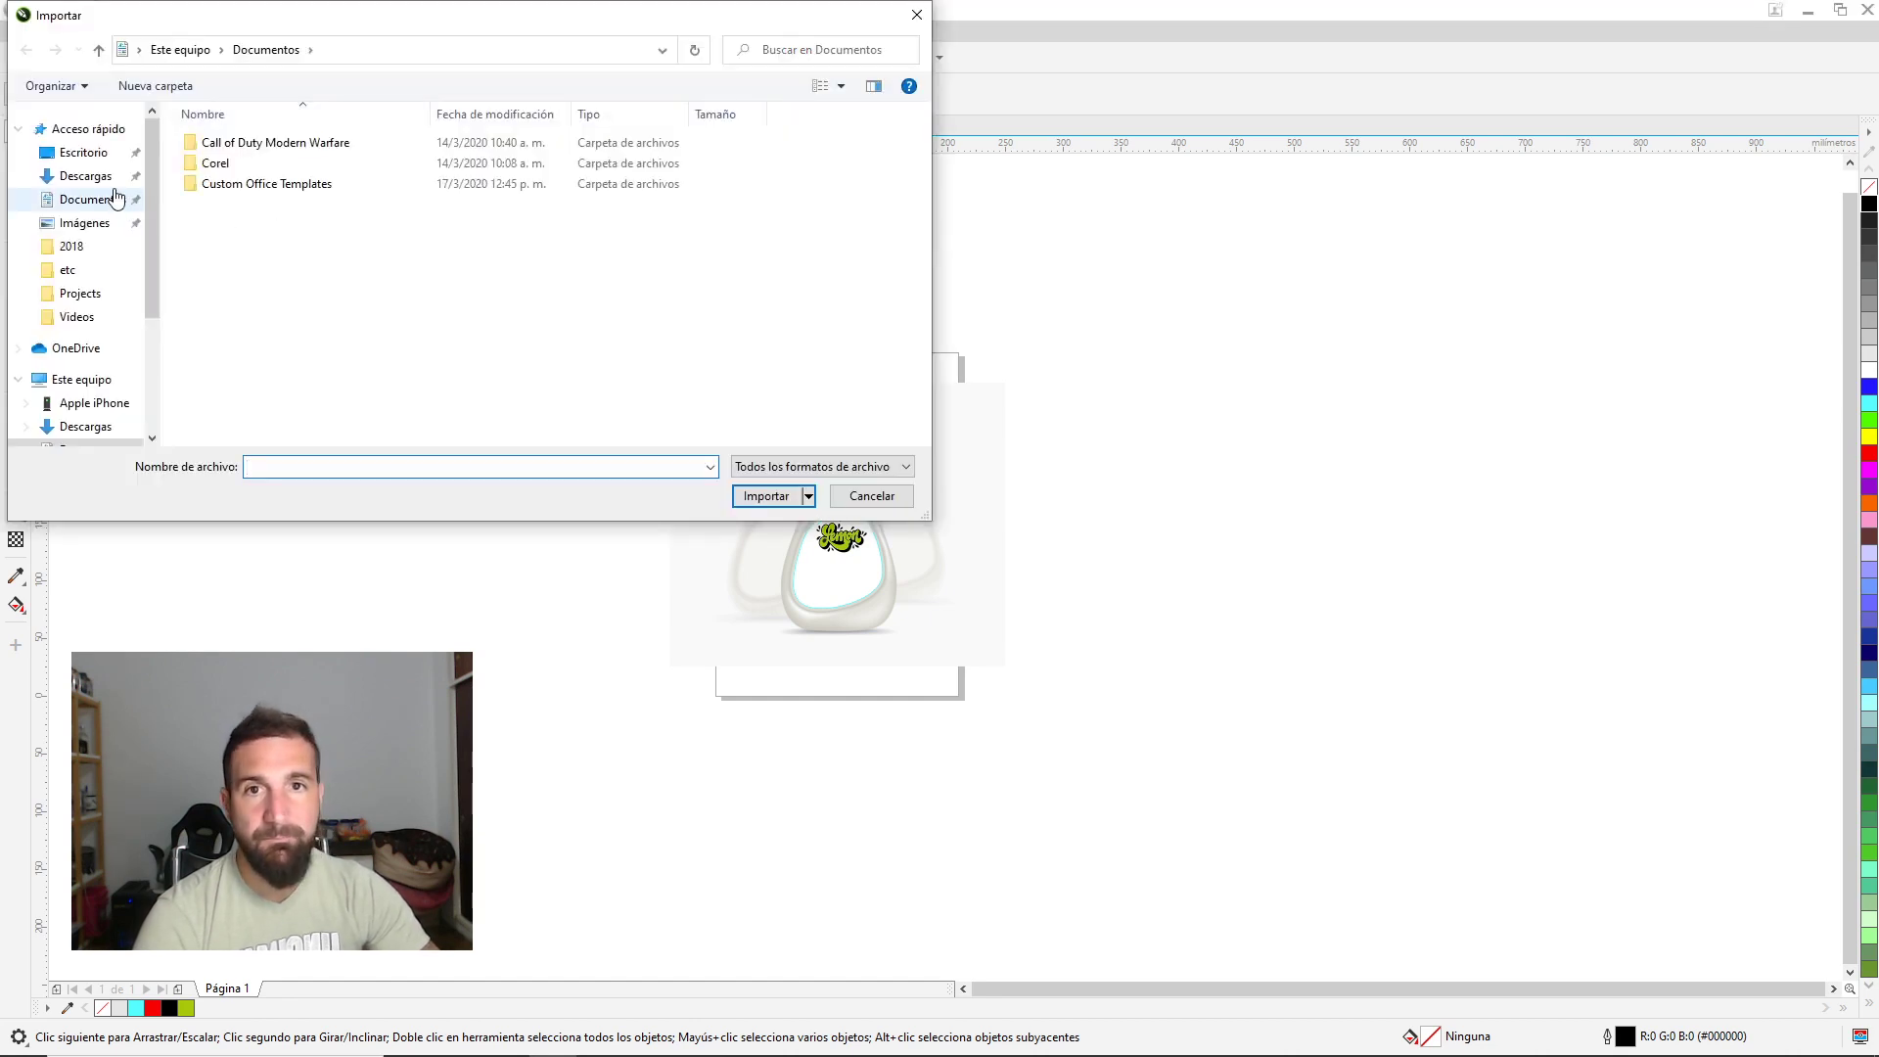
left_click(98, 152)
left_click(230, 284)
left_click(765, 495)
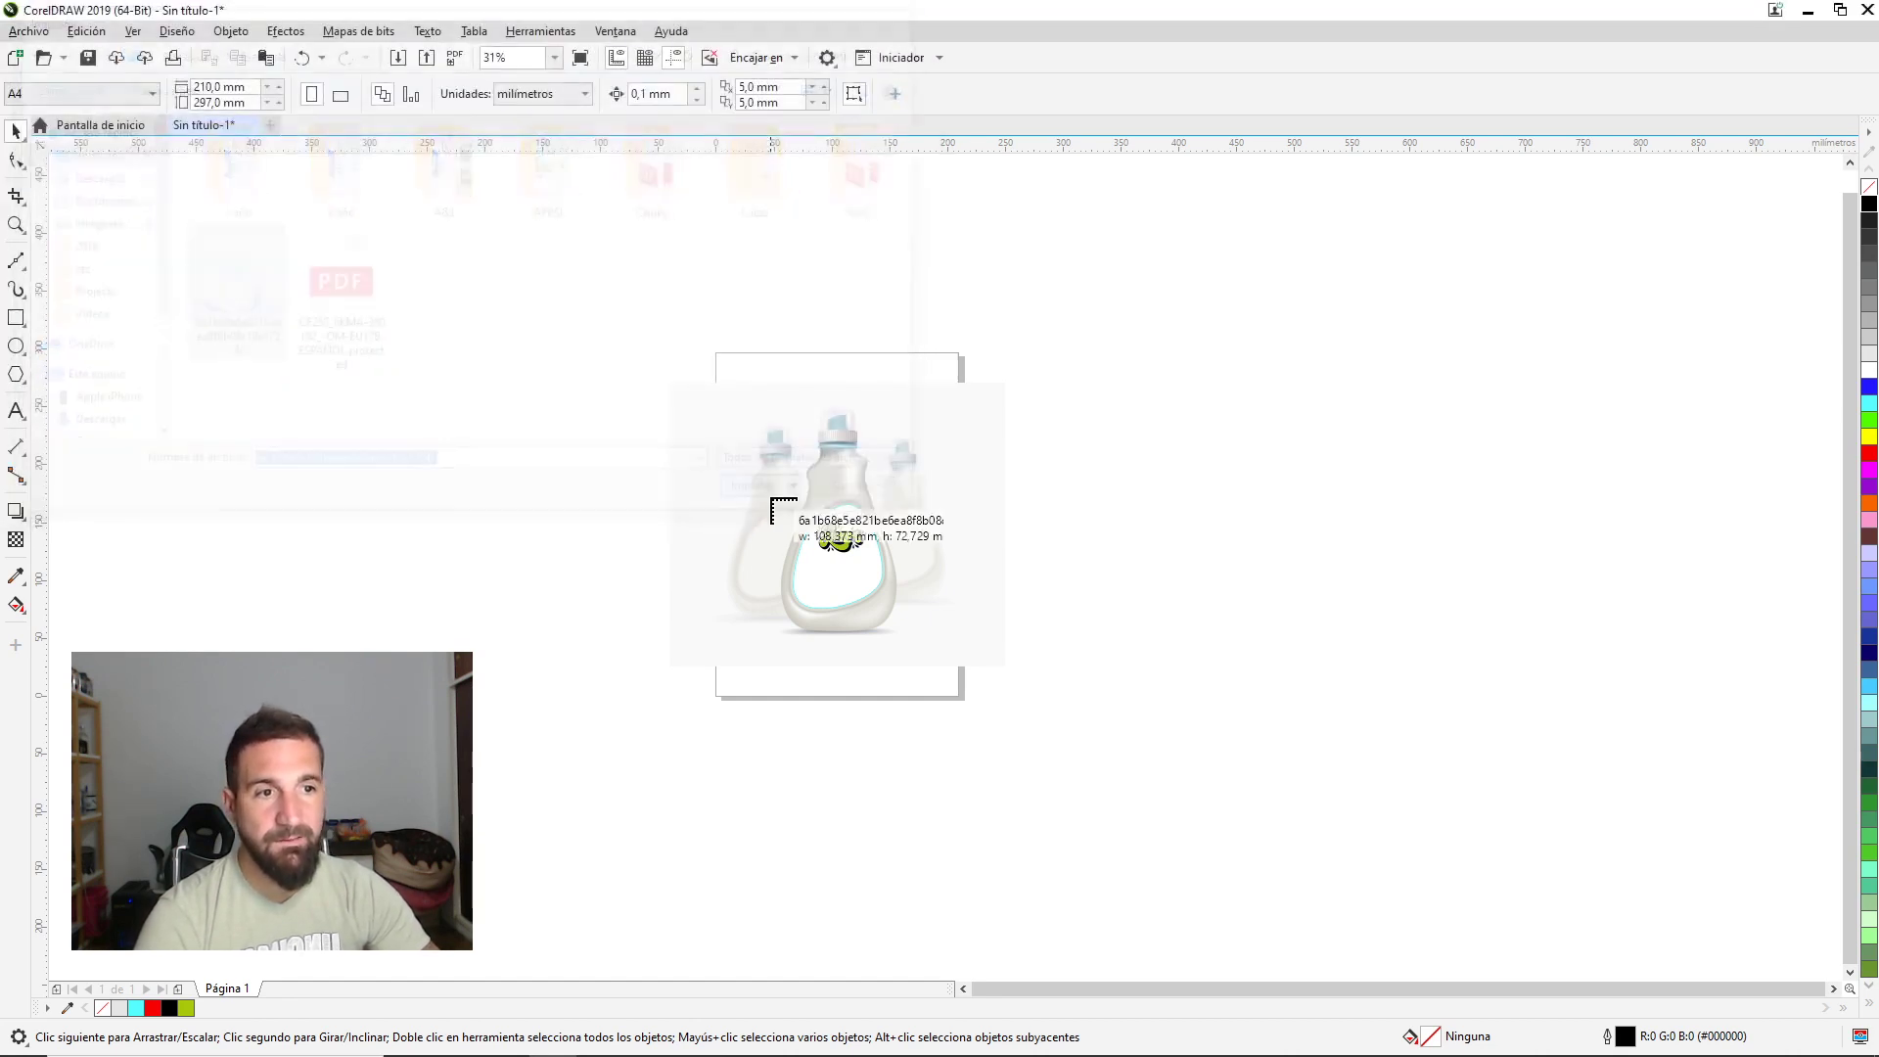
Place the splash, scale it to about 113%, and set it beside the bottle.
left_click(642, 259)
left_click_drag(774, 353, 902, 436)
left_click_drag(835, 336, 890, 533)
scroll(891, 533, "up", 2)
left_click_drag(1025, 380, 915, 452)
scroll(776, 641, "up", 2)
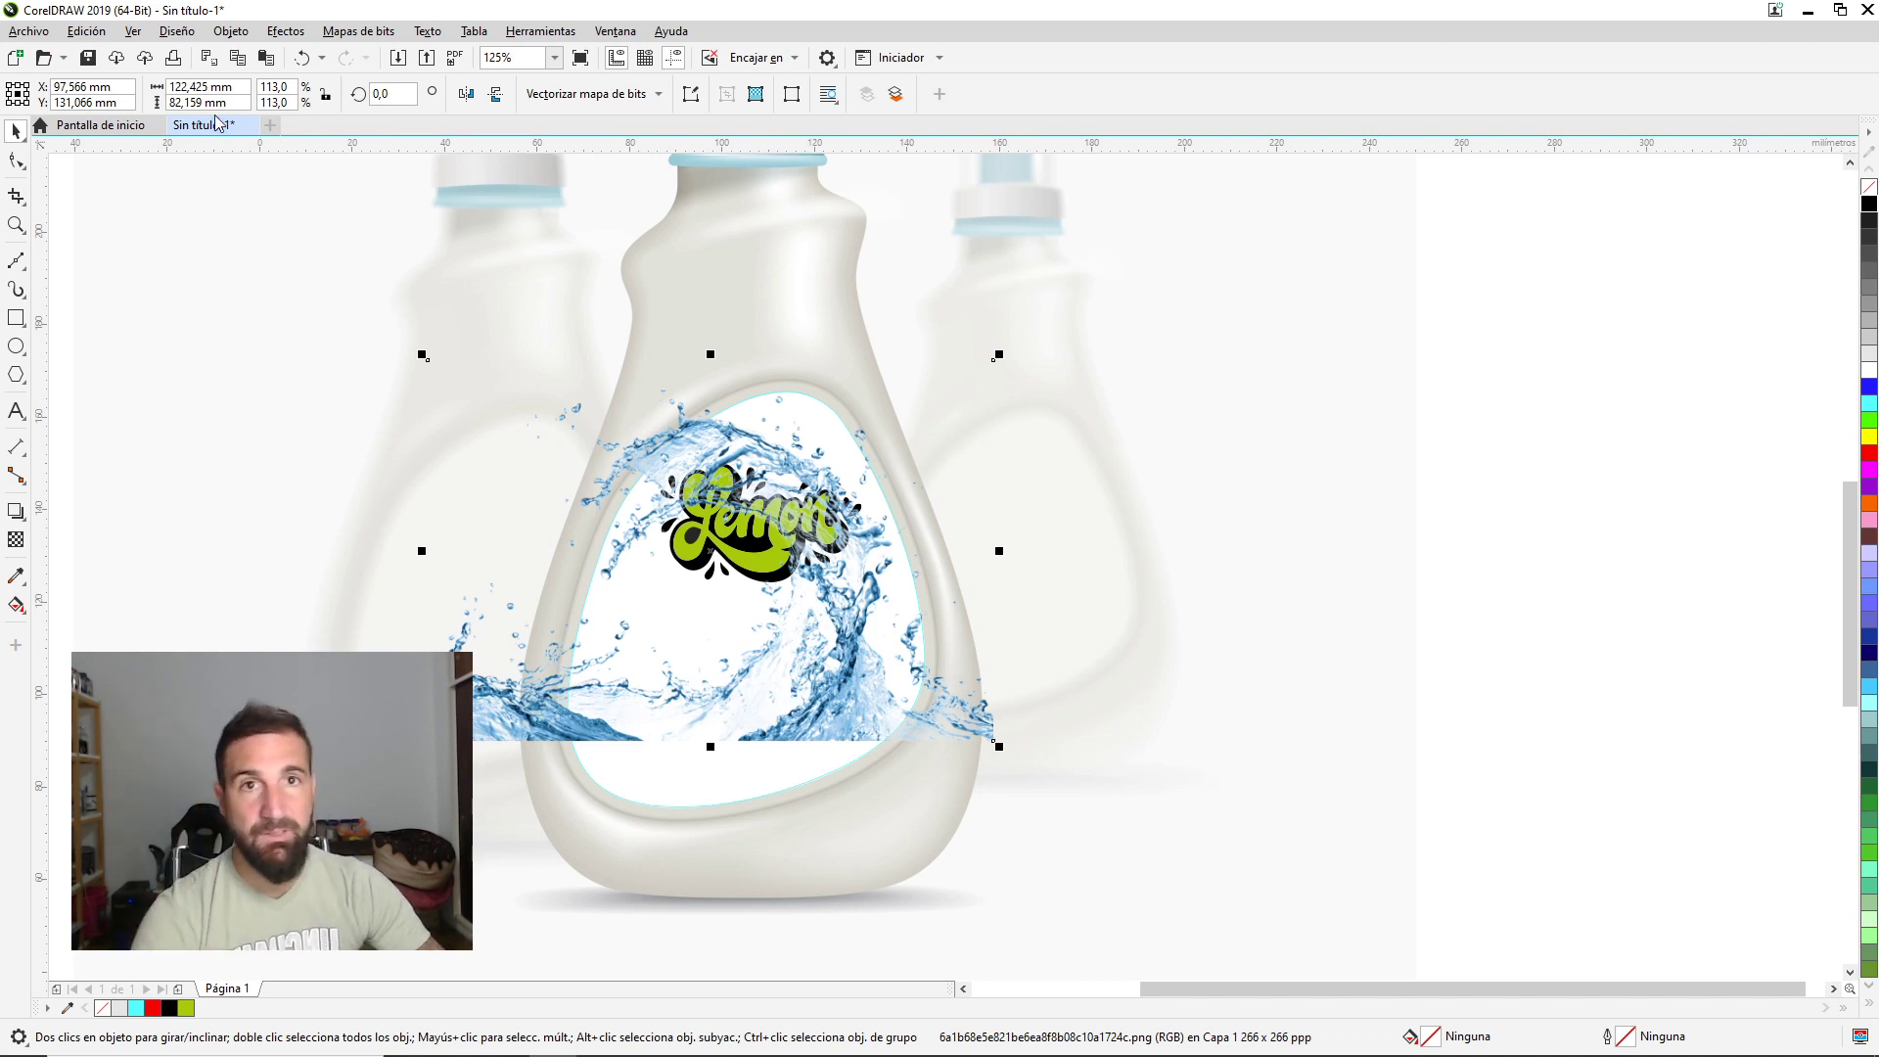
left_click_drag(820, 652, 1335, 465)
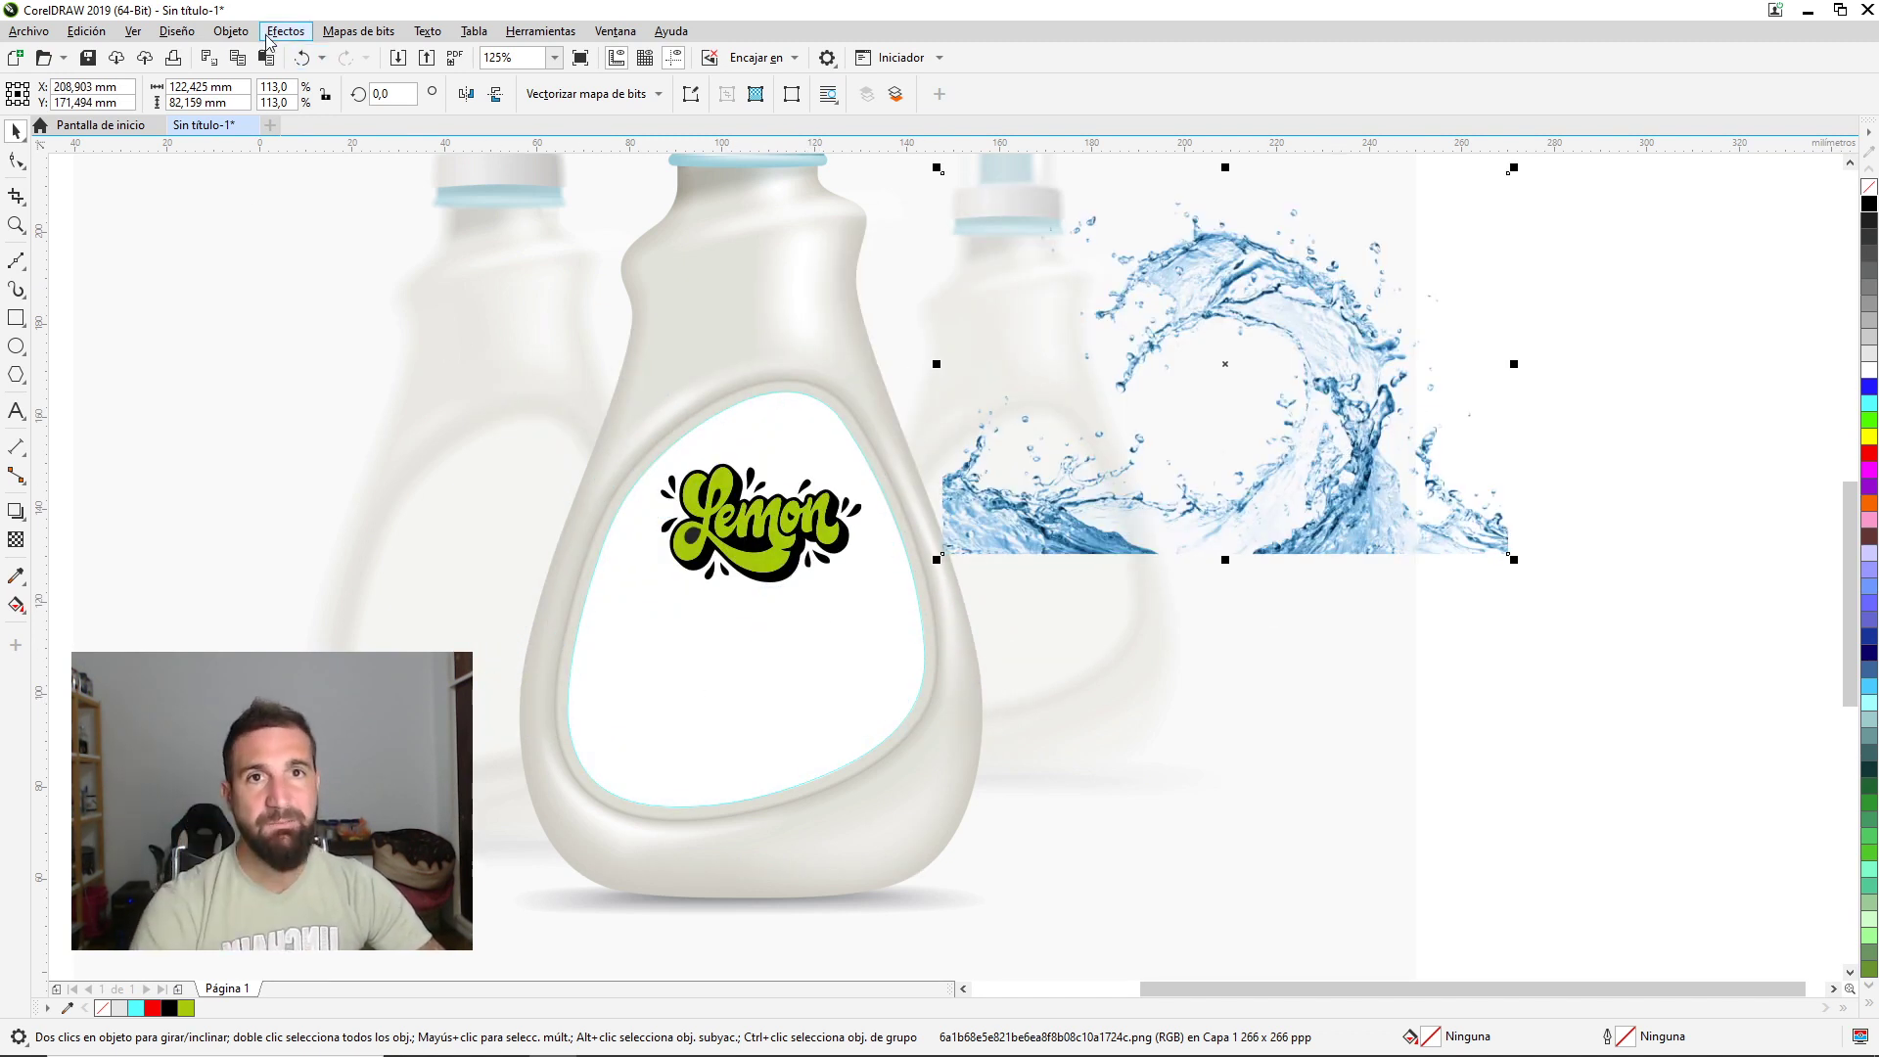
PowerClip the splash inside the bottle's label frame and open its contents.
left_click(231, 30)
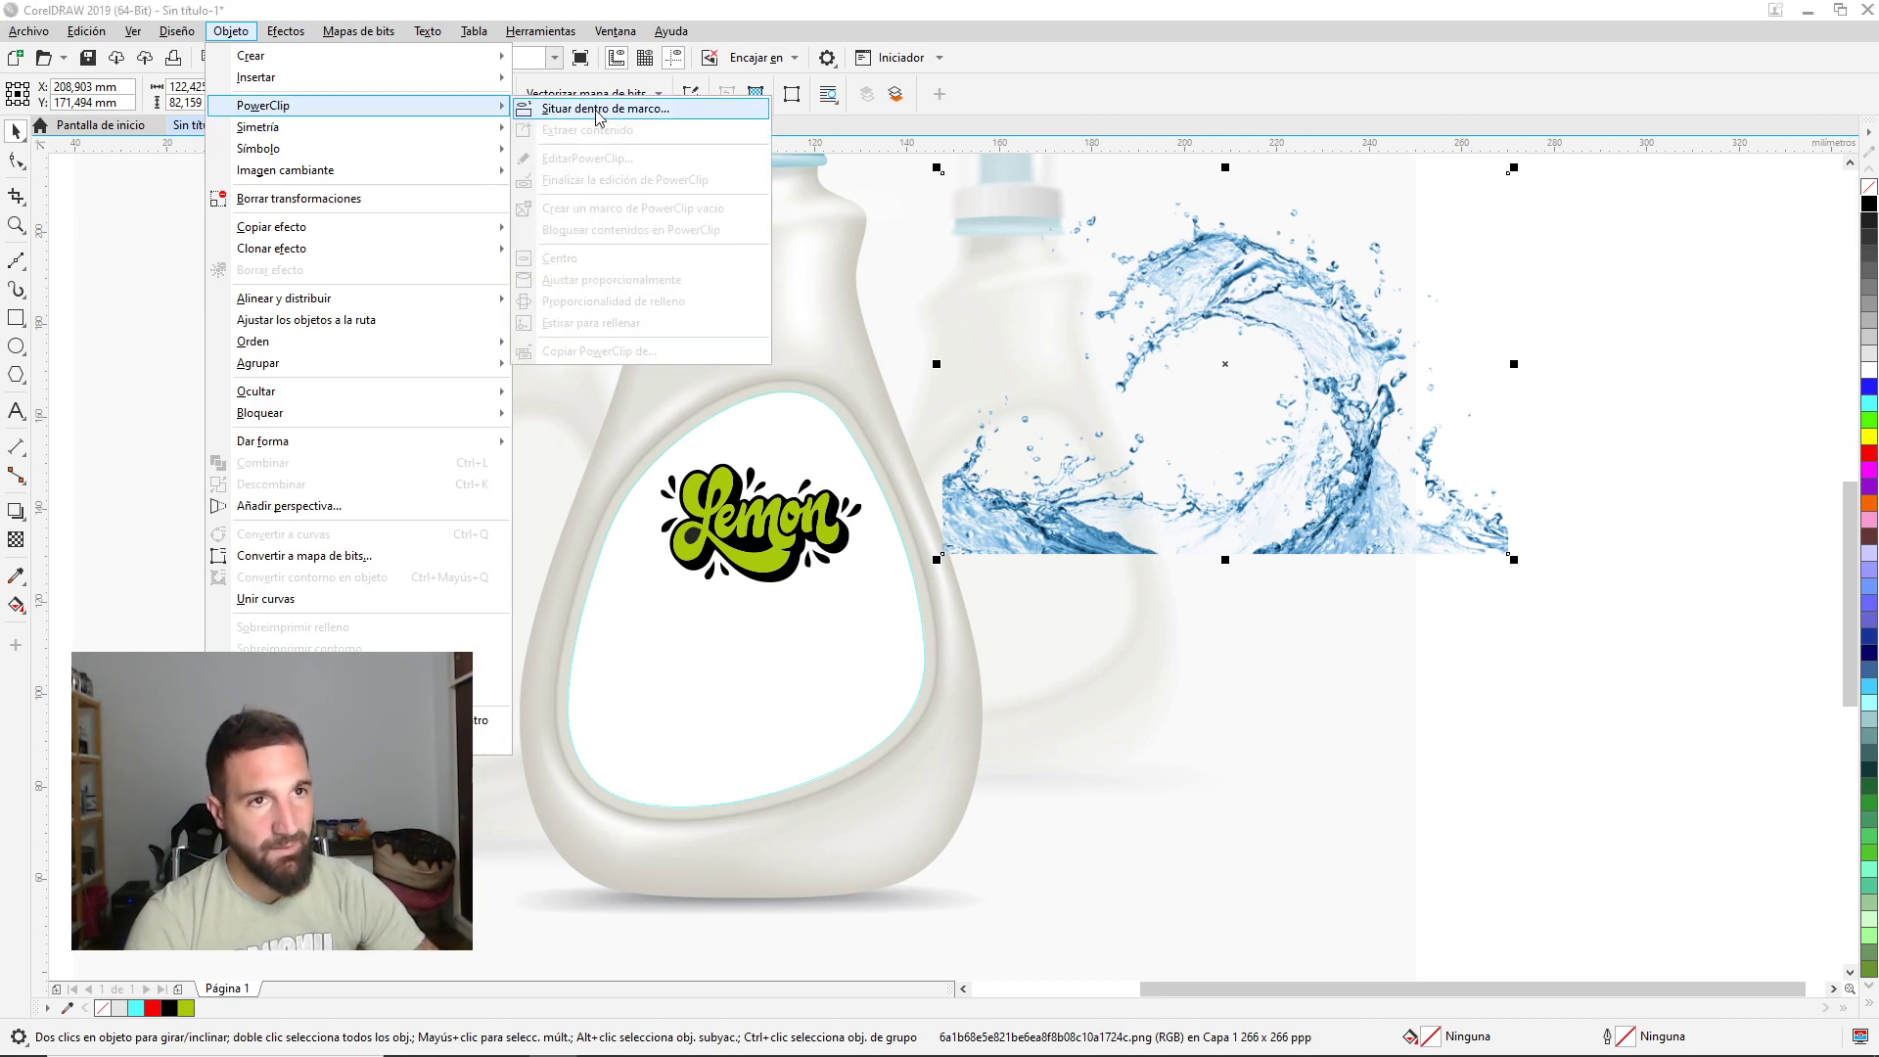
left_click(600, 109)
left_click(724, 697)
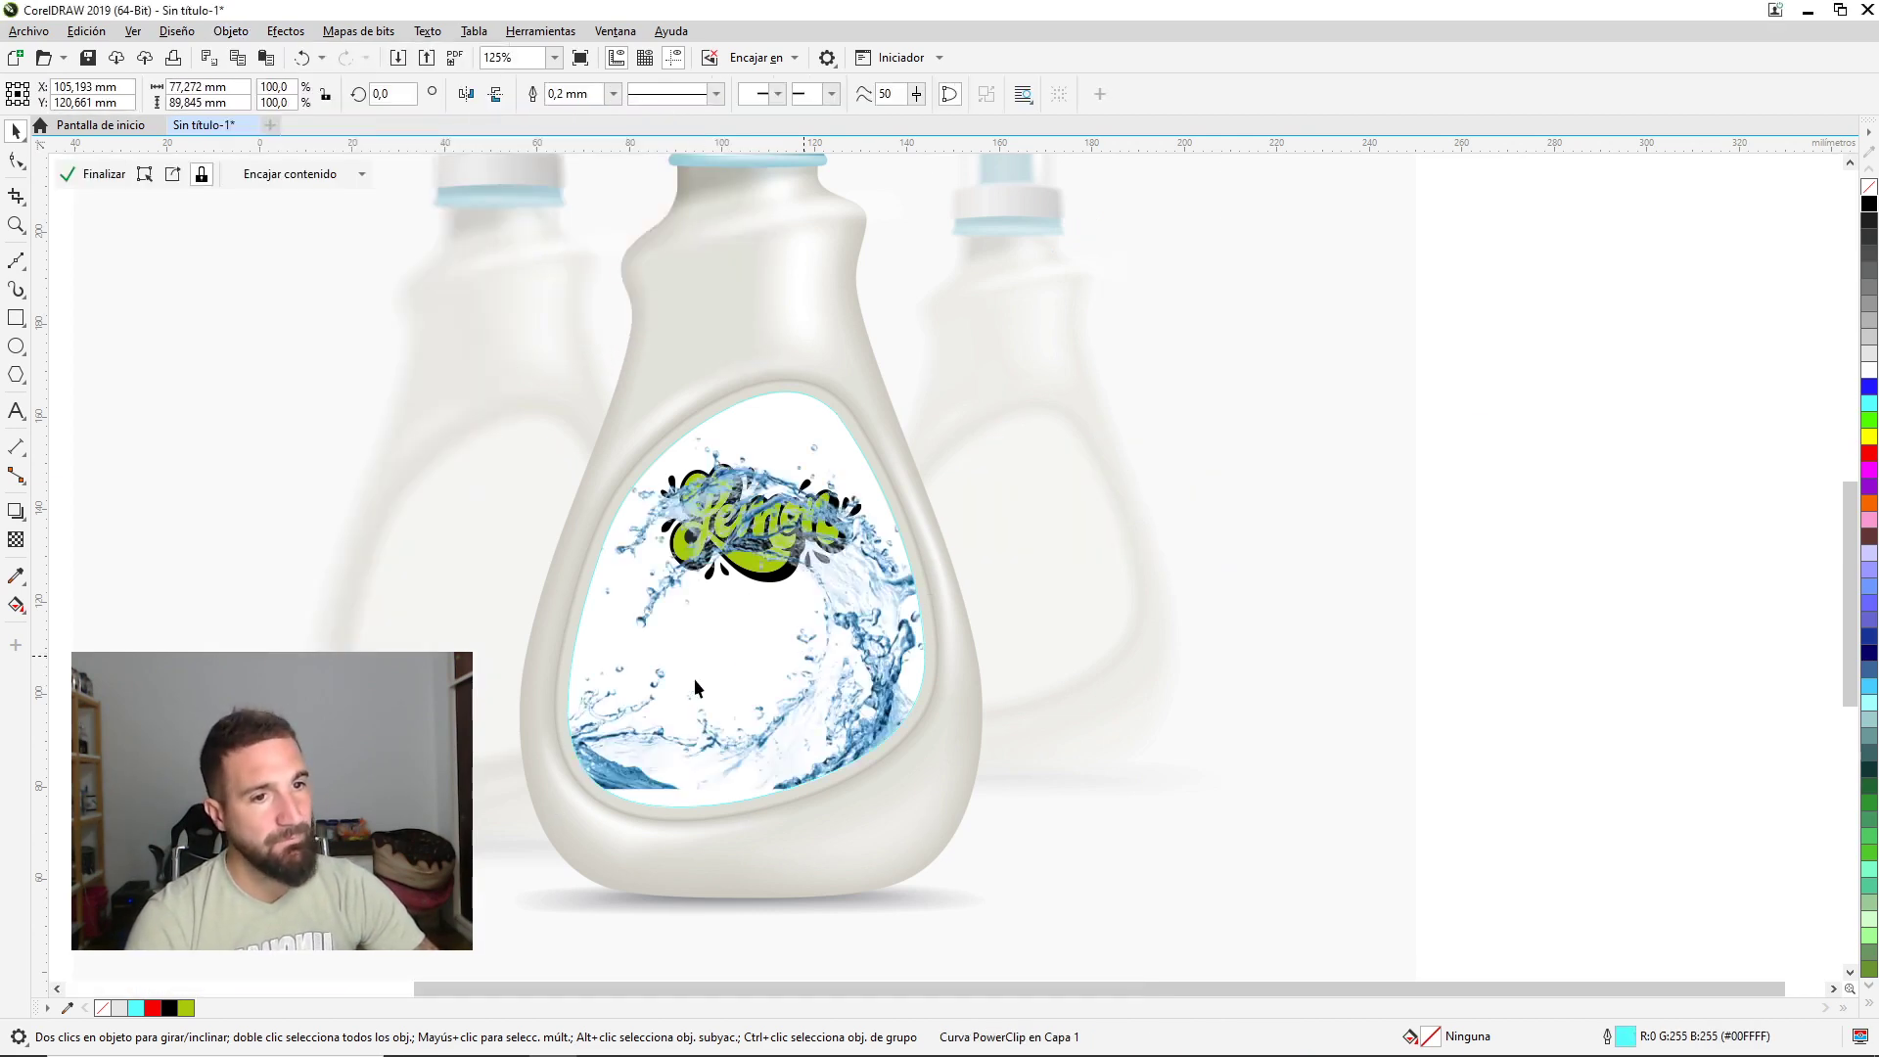
double_click(697, 688)
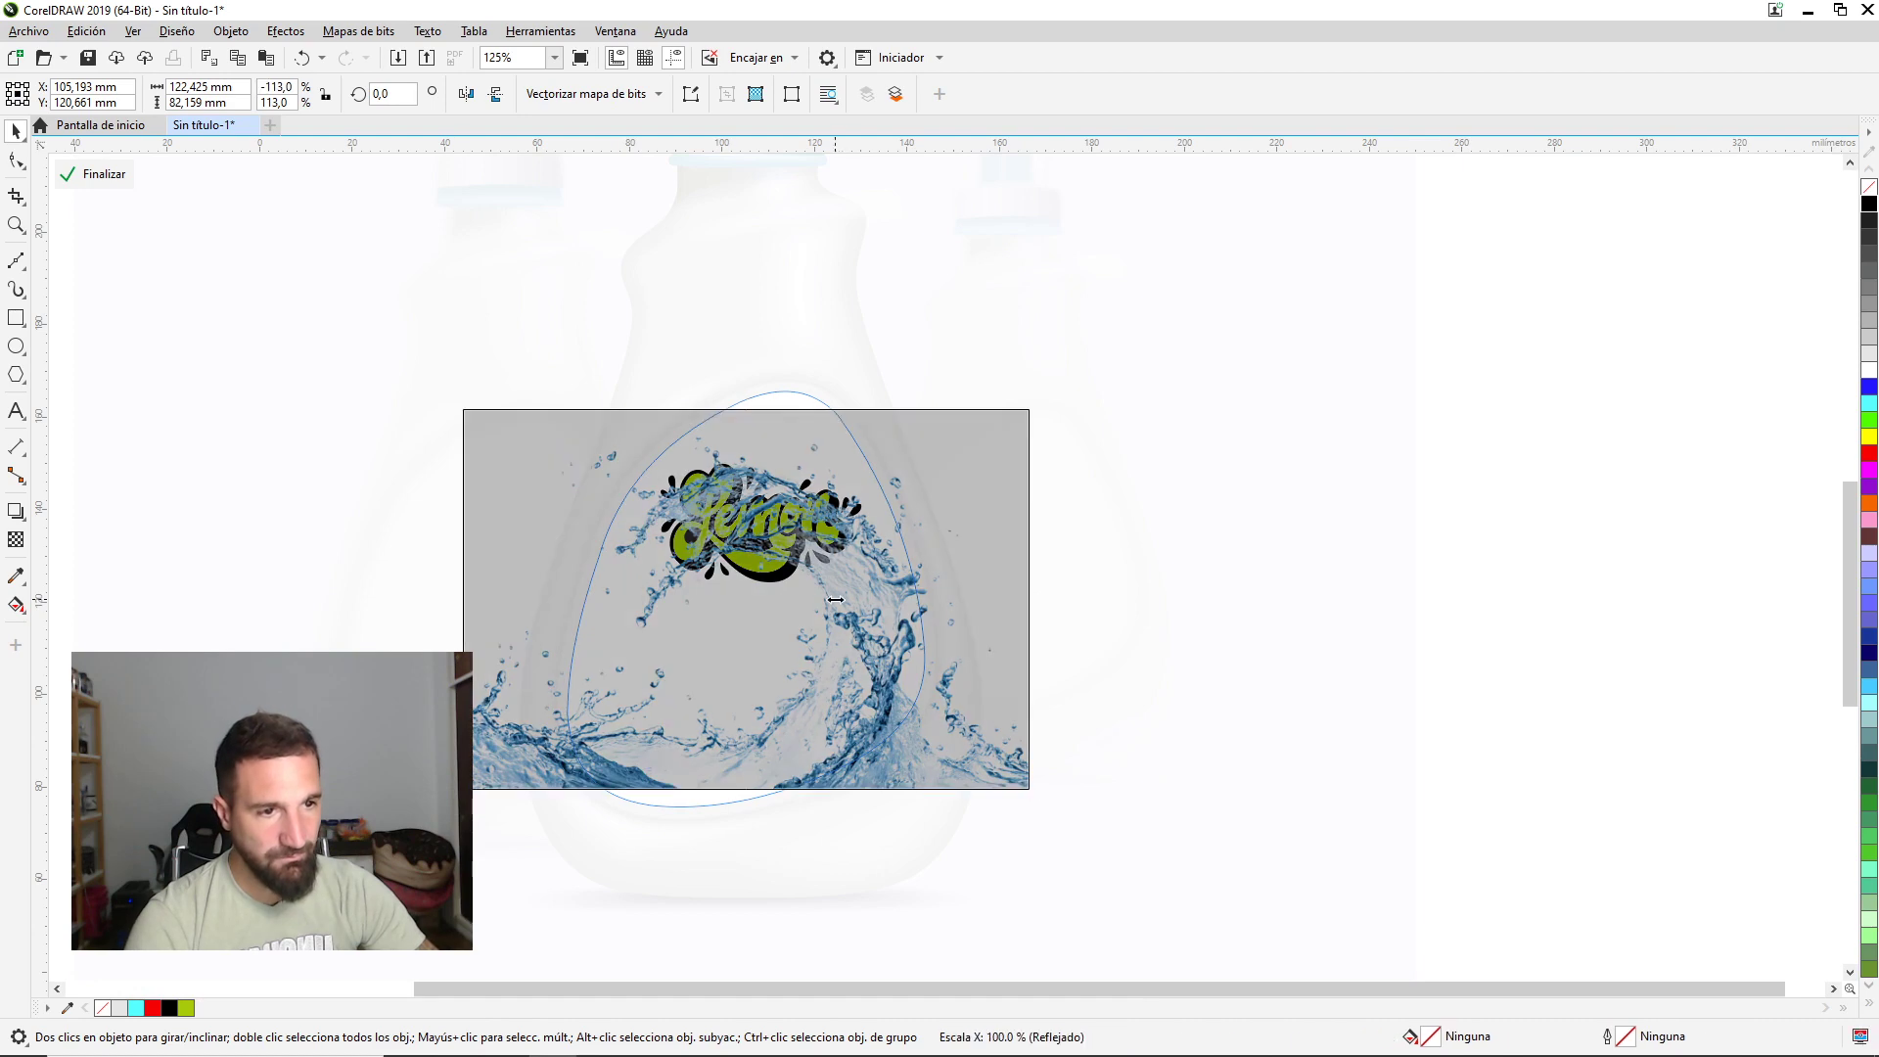
Mirror the splash, shrink it to about 84%, move it down-left and tilt it 12°.
left_click_drag(457, 598, 1035, 598)
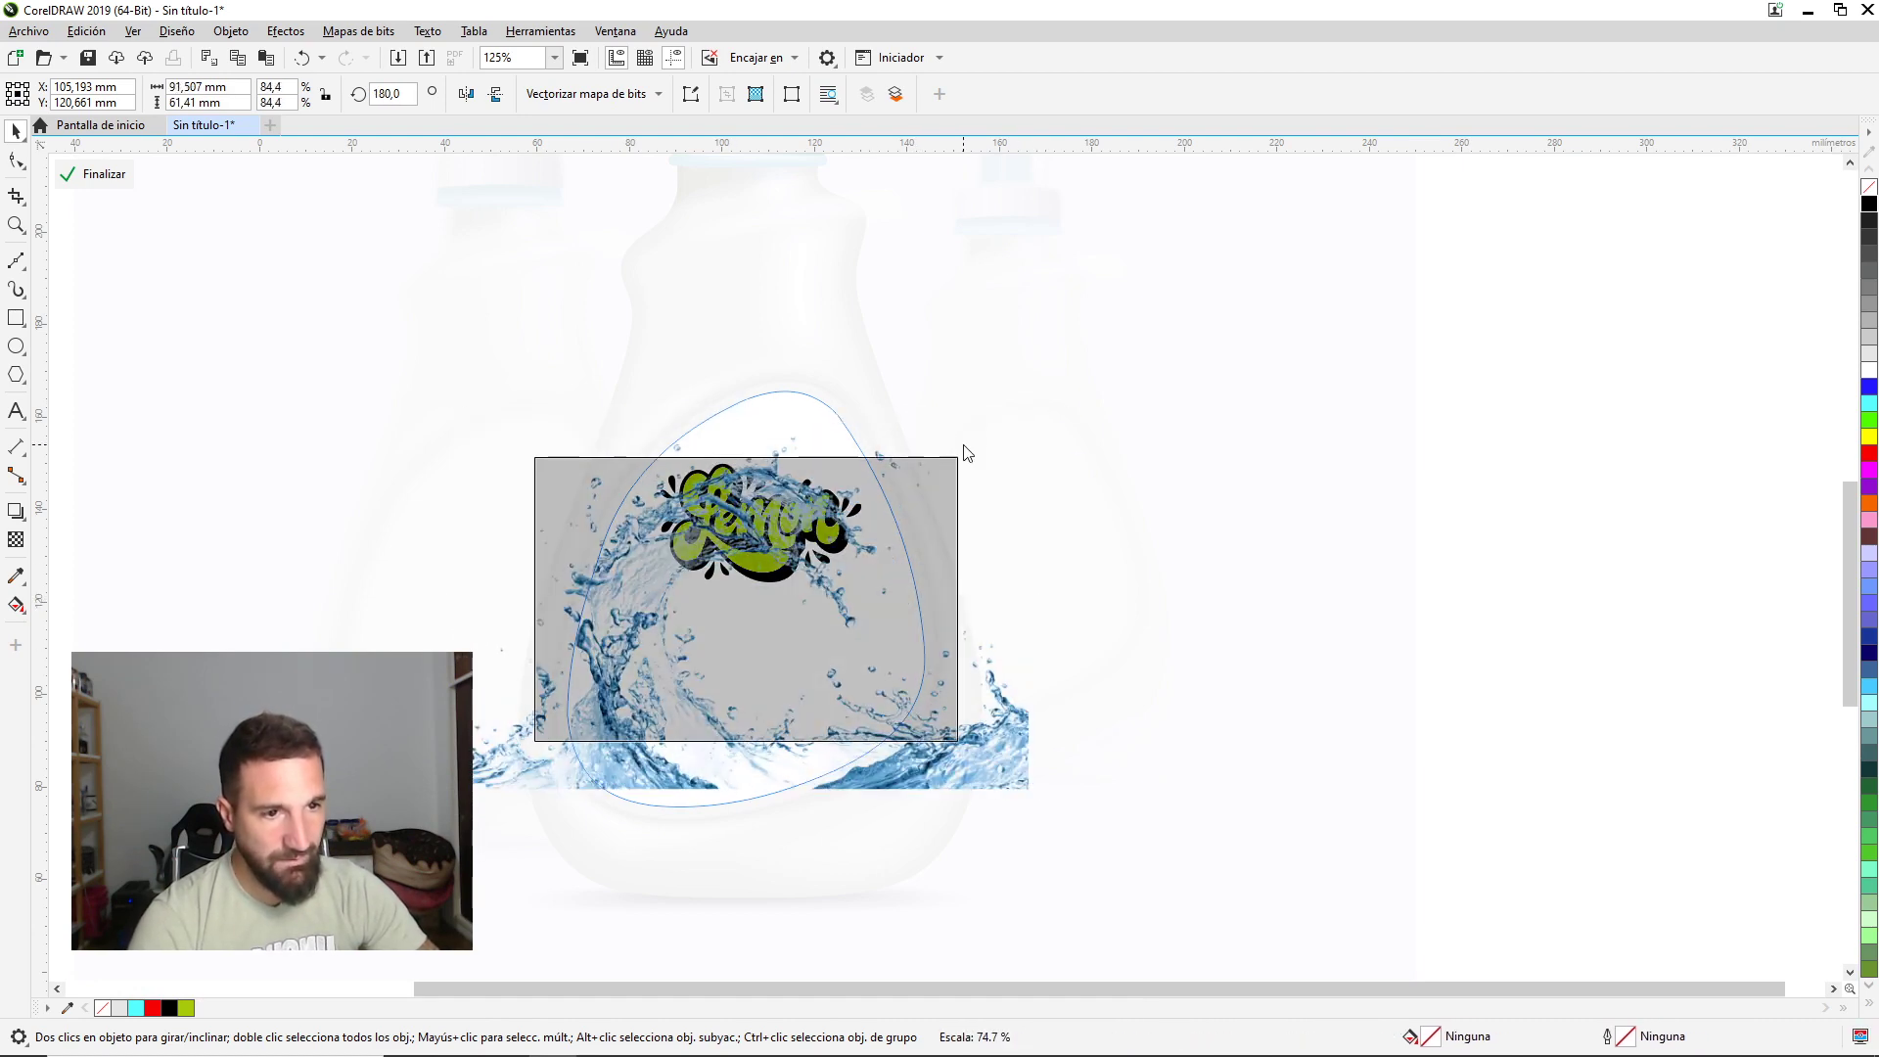
left_click_drag(1034, 405, 961, 452)
left_click_drag(645, 689, 622, 757)
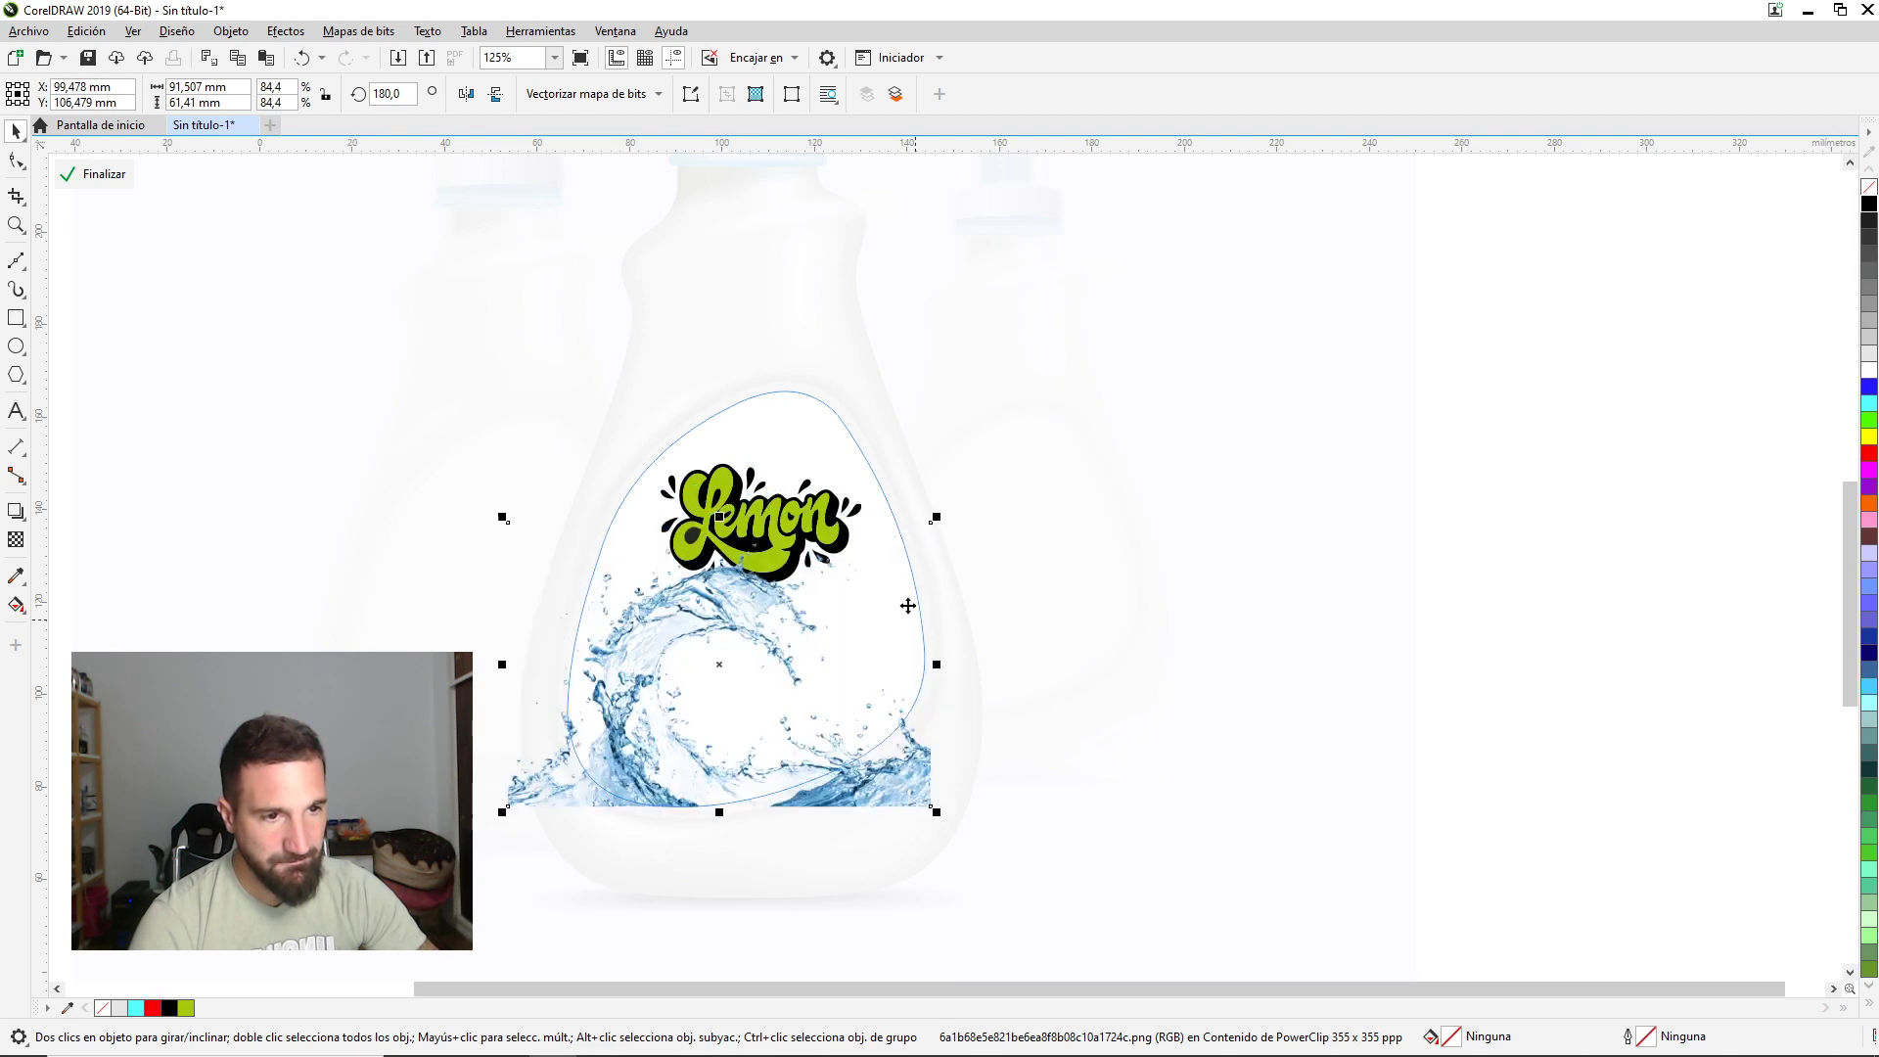
left_click(799, 624)
left_click_drag(945, 521, 910, 479)
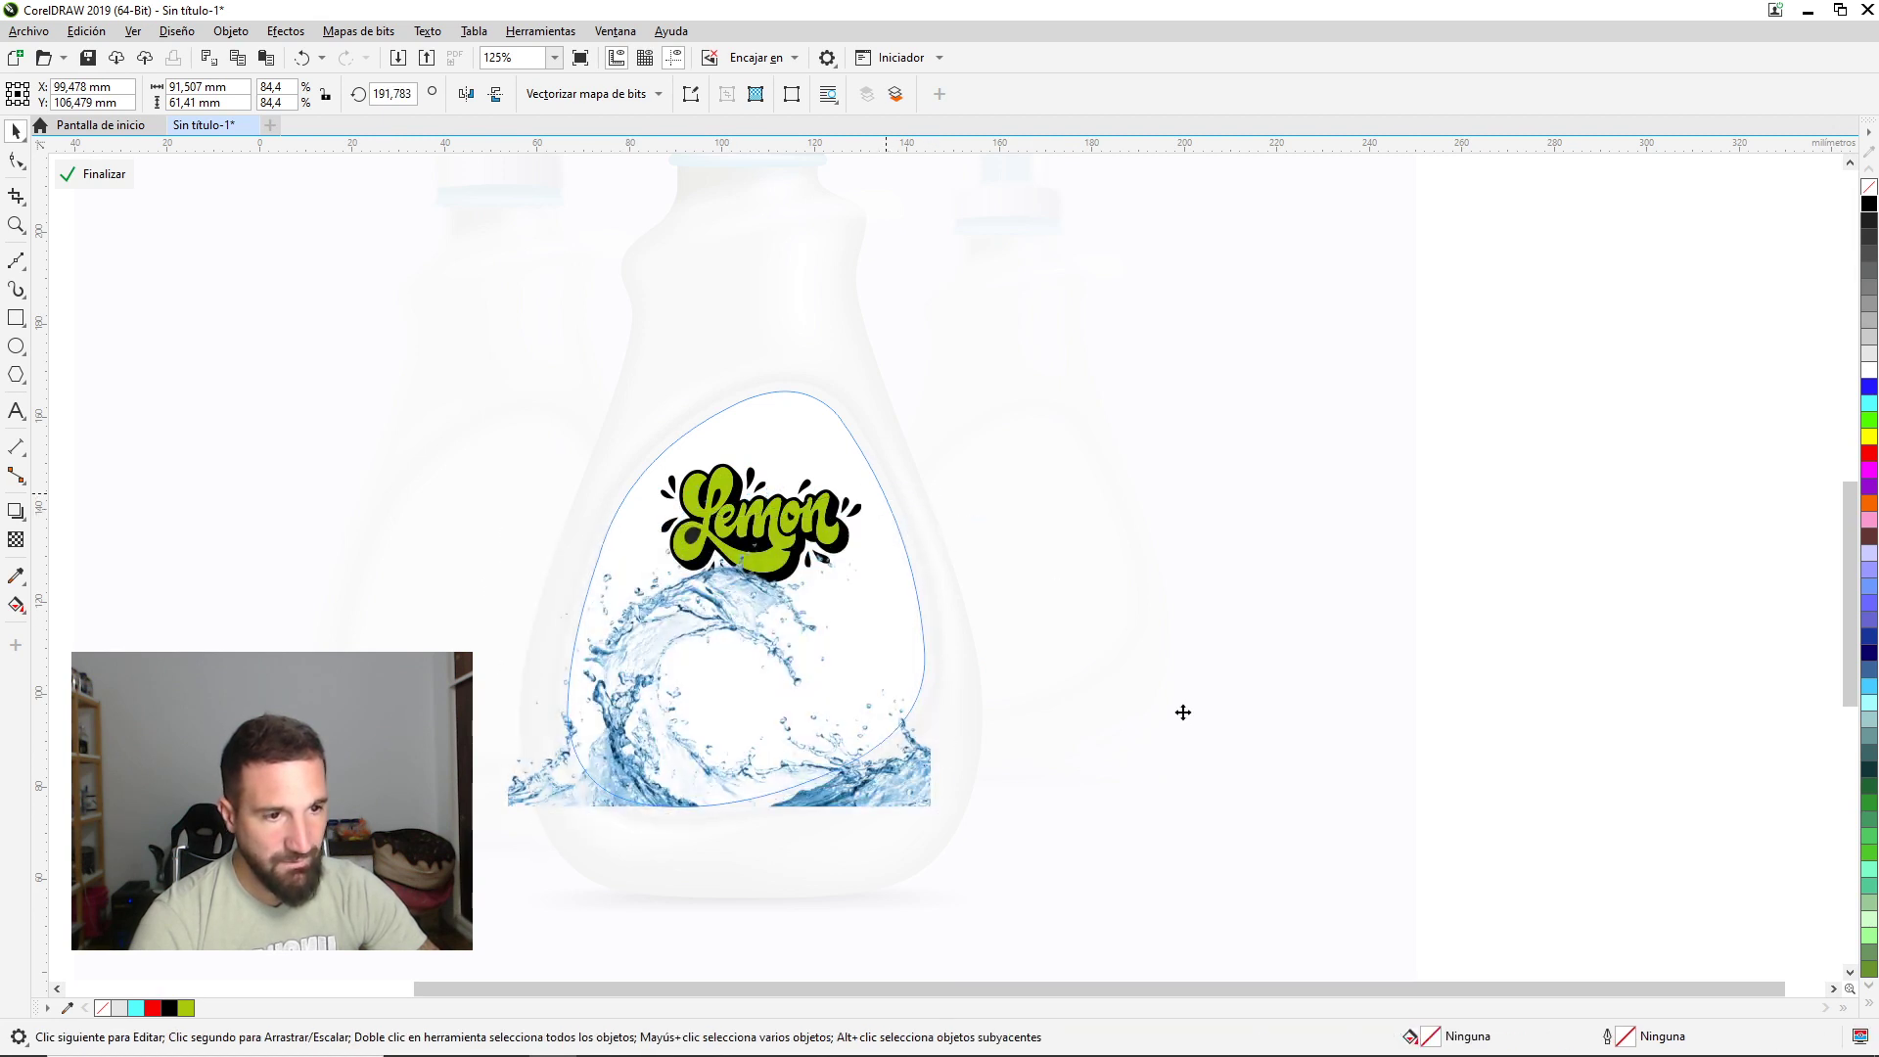
left_click(634, 665)
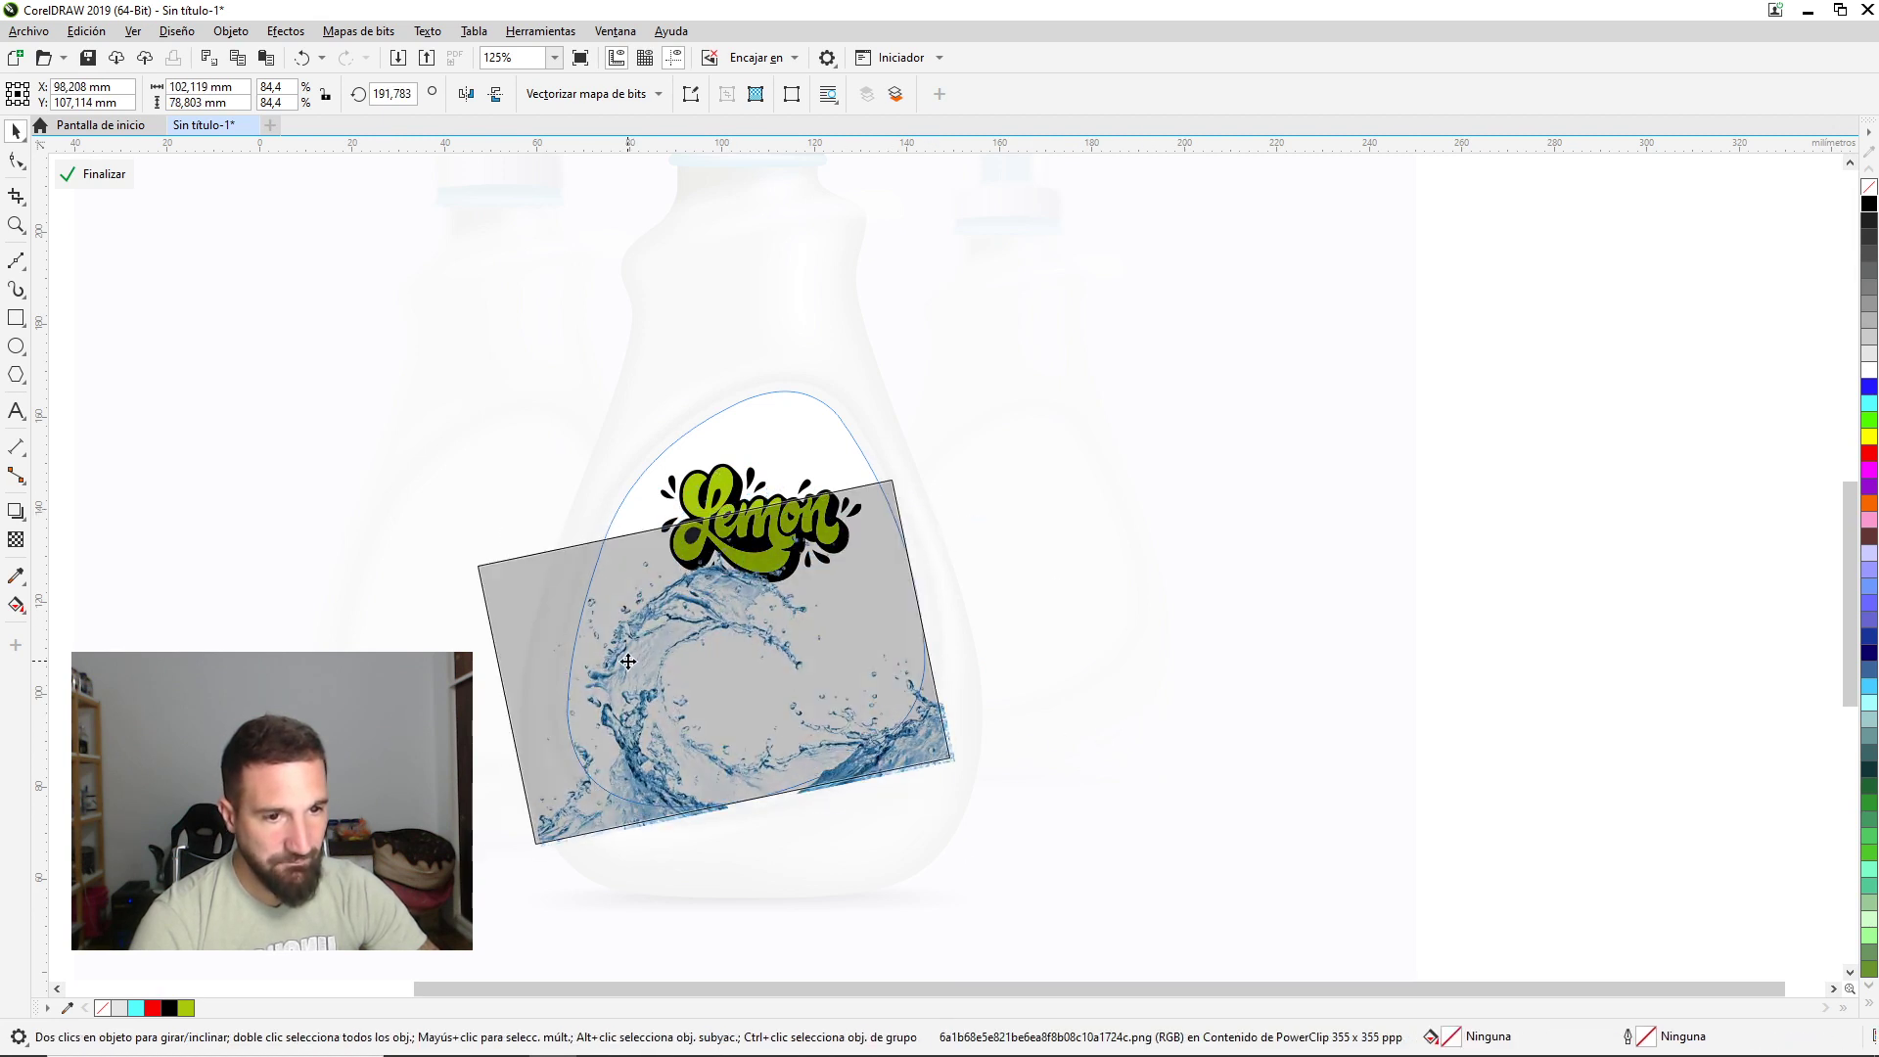
left_click(1260, 564)
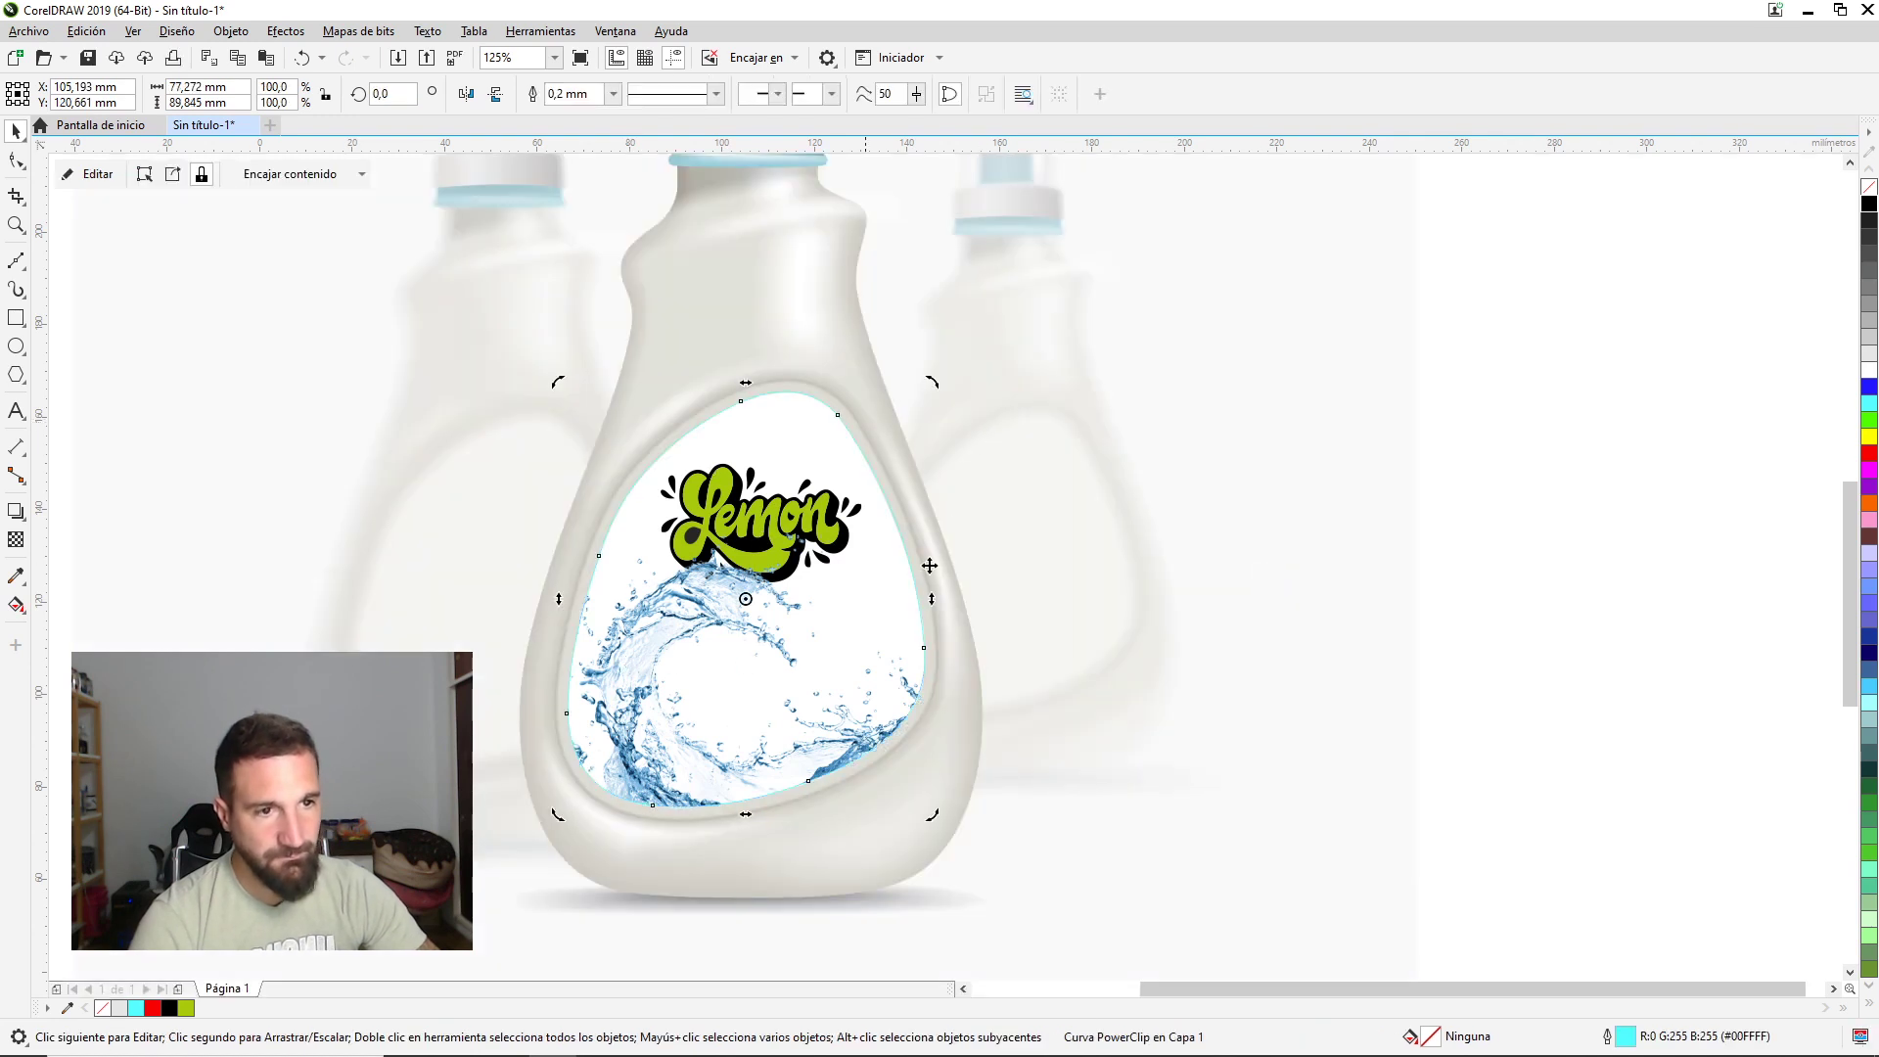
key("Escape")
scroll(944, 652, "down", 2)
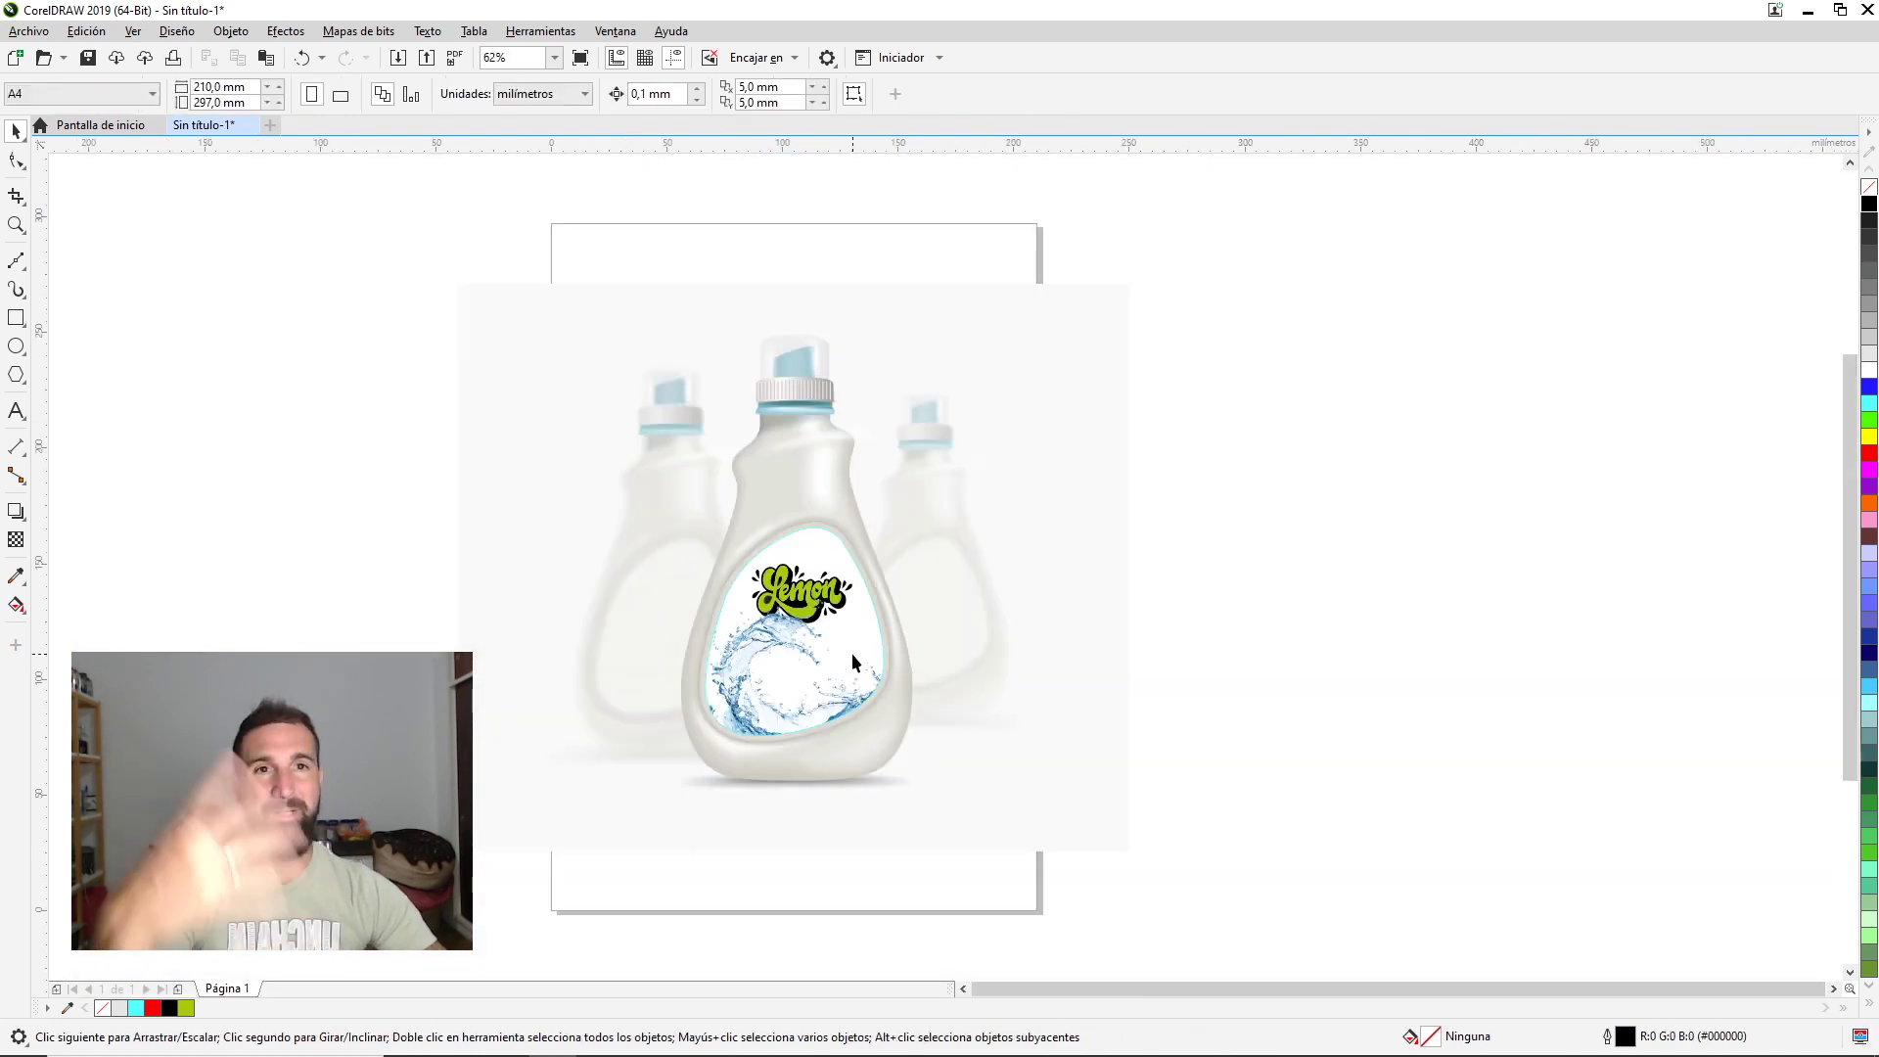
key("alt+Tab")
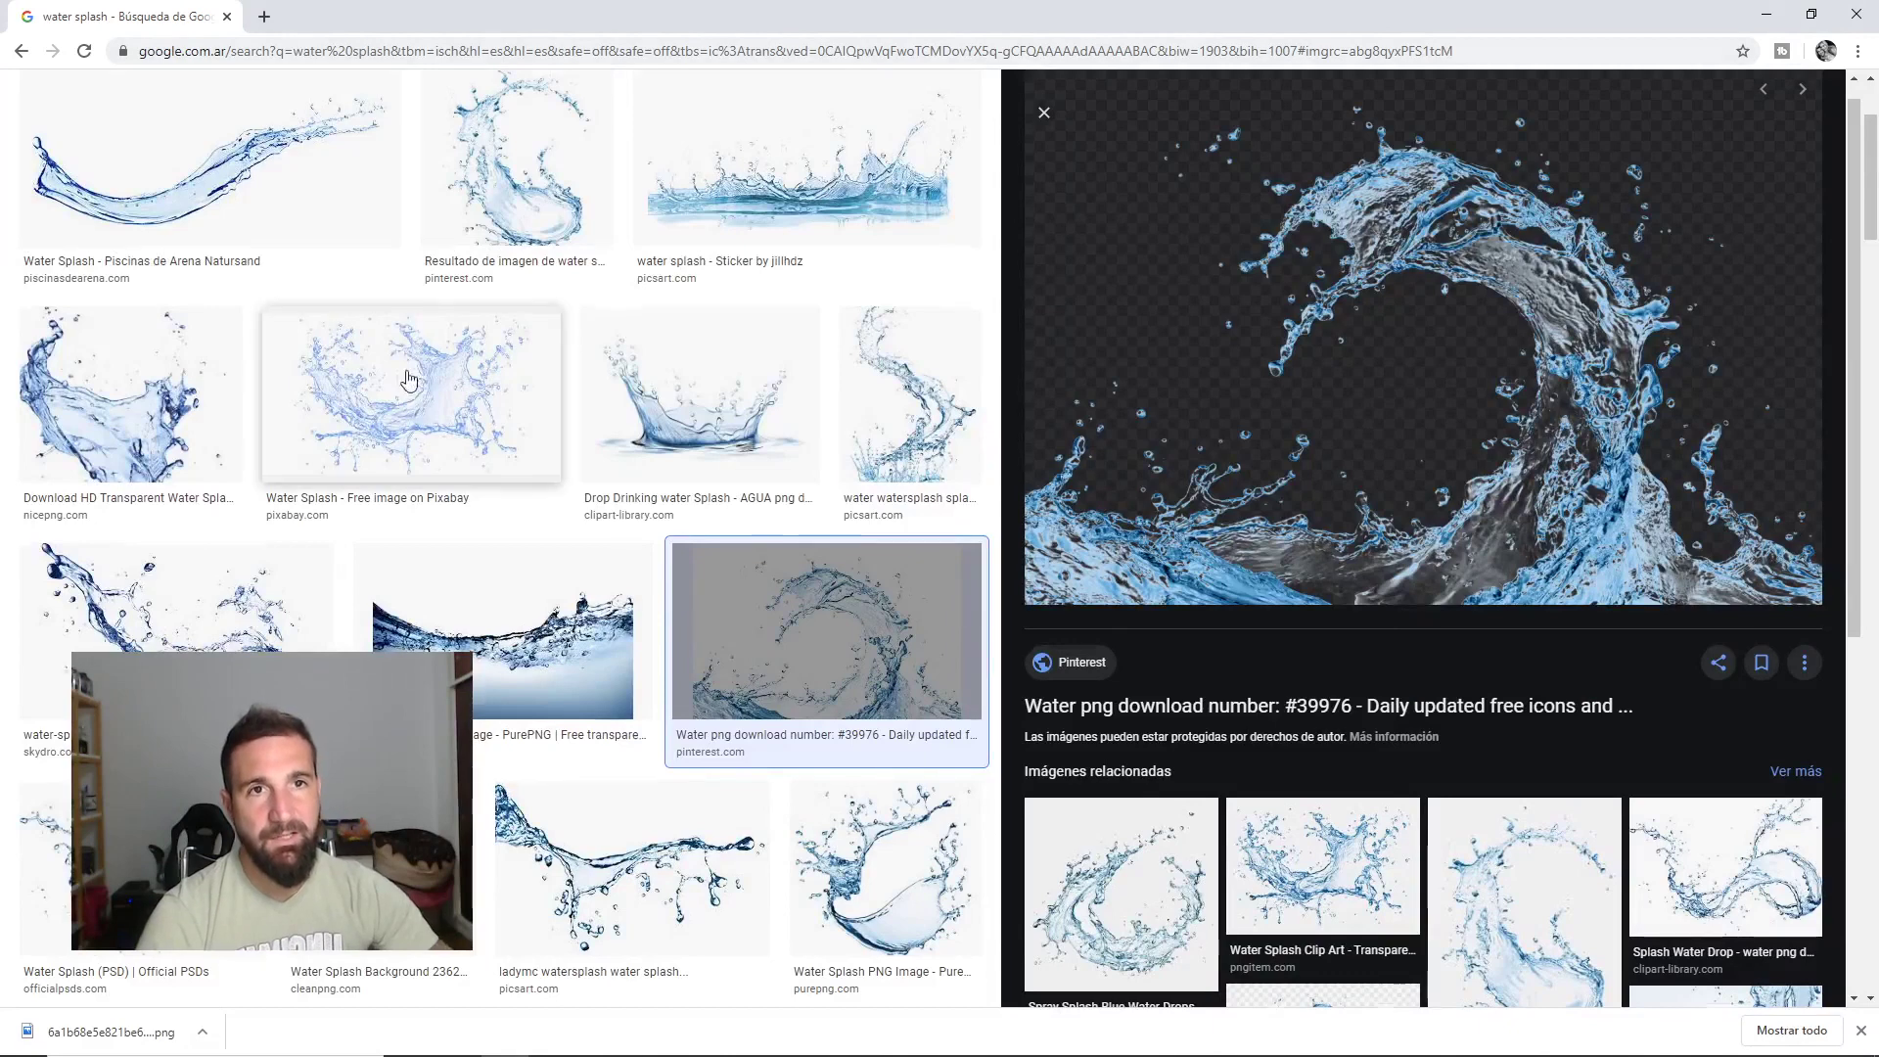
Search Google Images for 'lemon' and browse the results.
scroll(411, 392, "up", 3)
type("lemon")
key("Return")
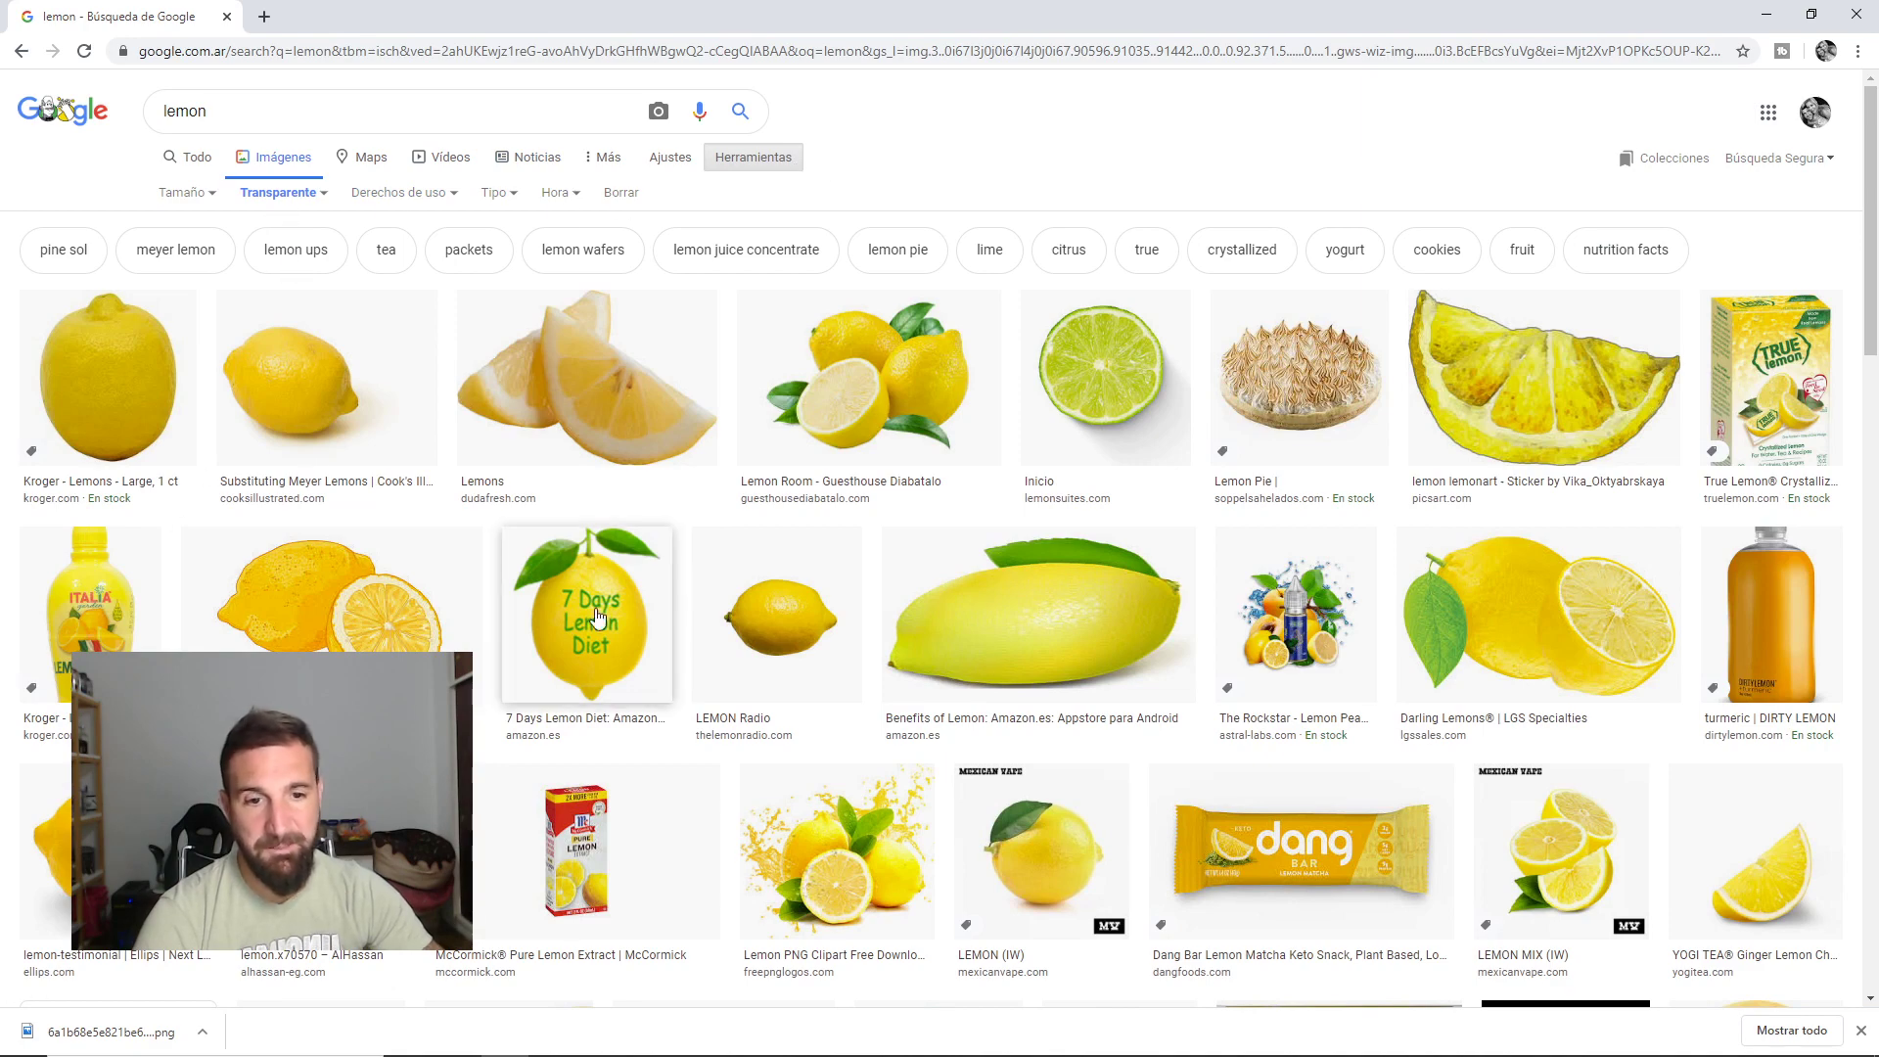
scroll(620, 617, "down", 1)
scroll(929, 662, "down", 5)
scroll(929, 661, "down", 2)
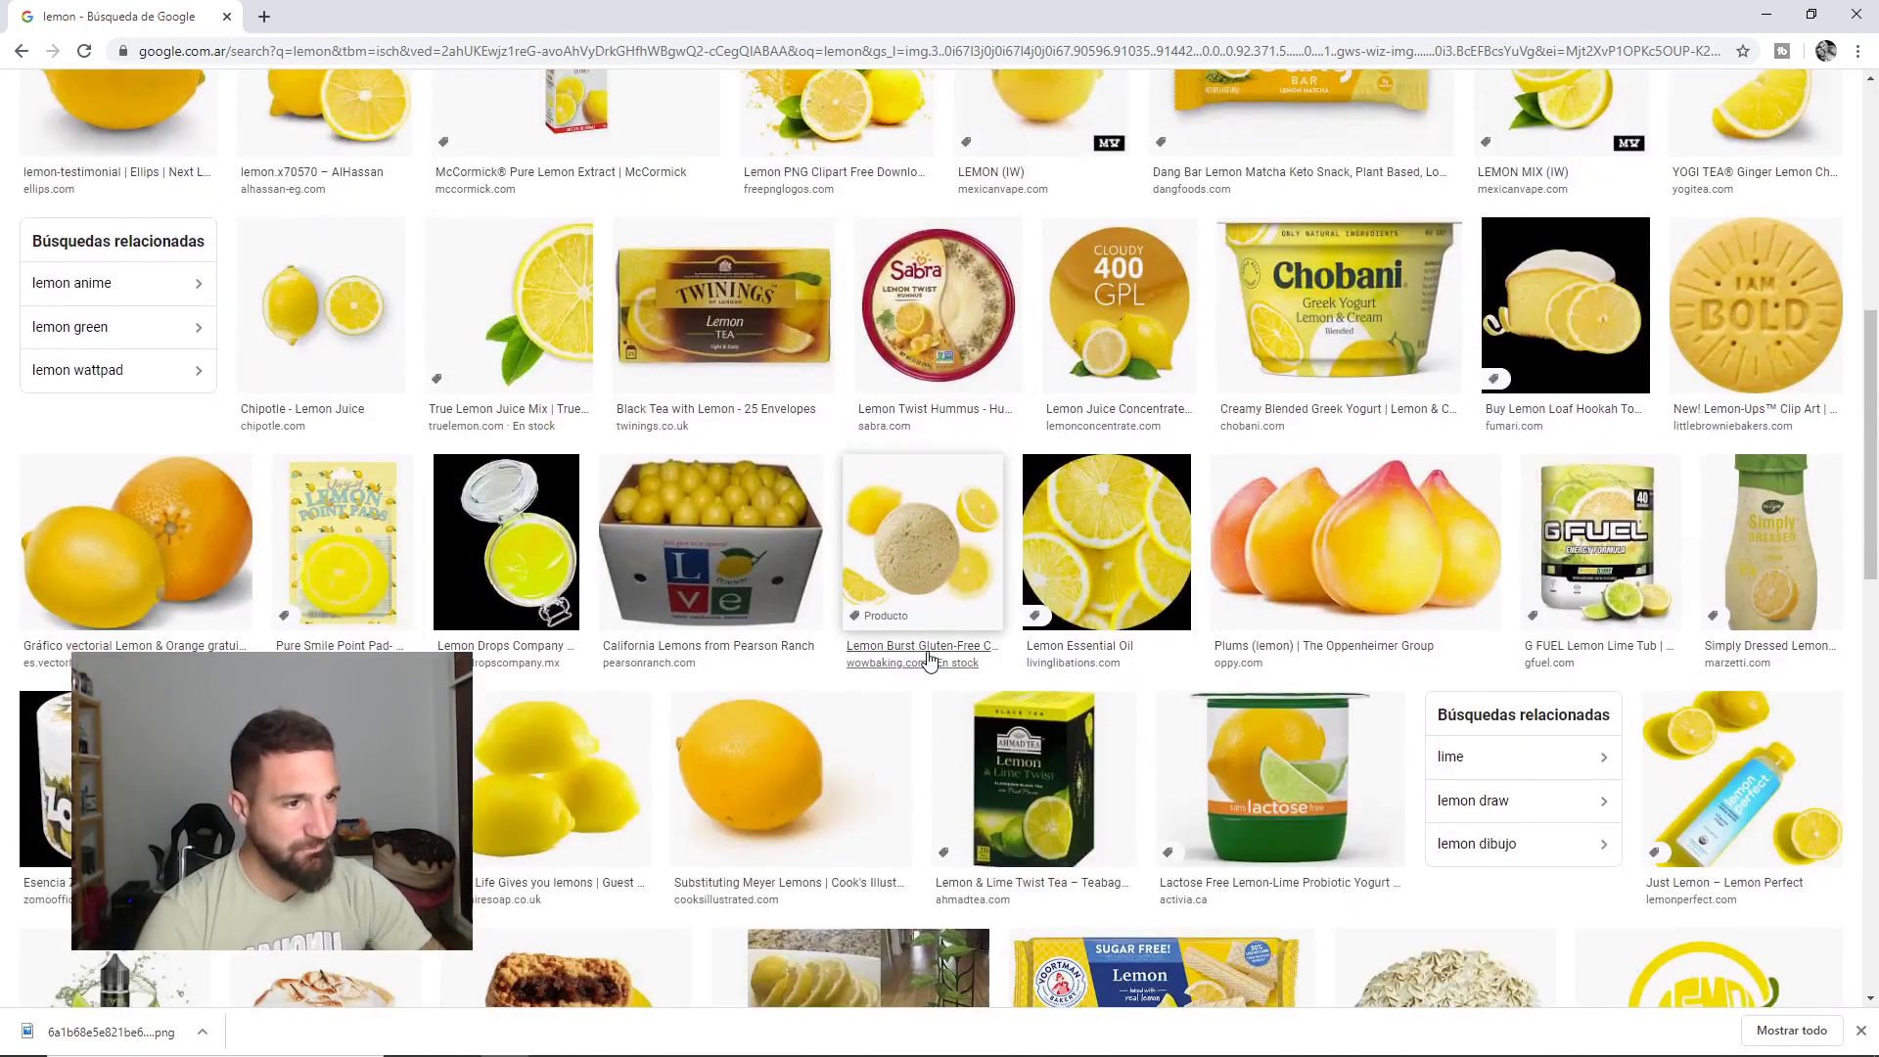
scroll(929, 619, "down", 4)
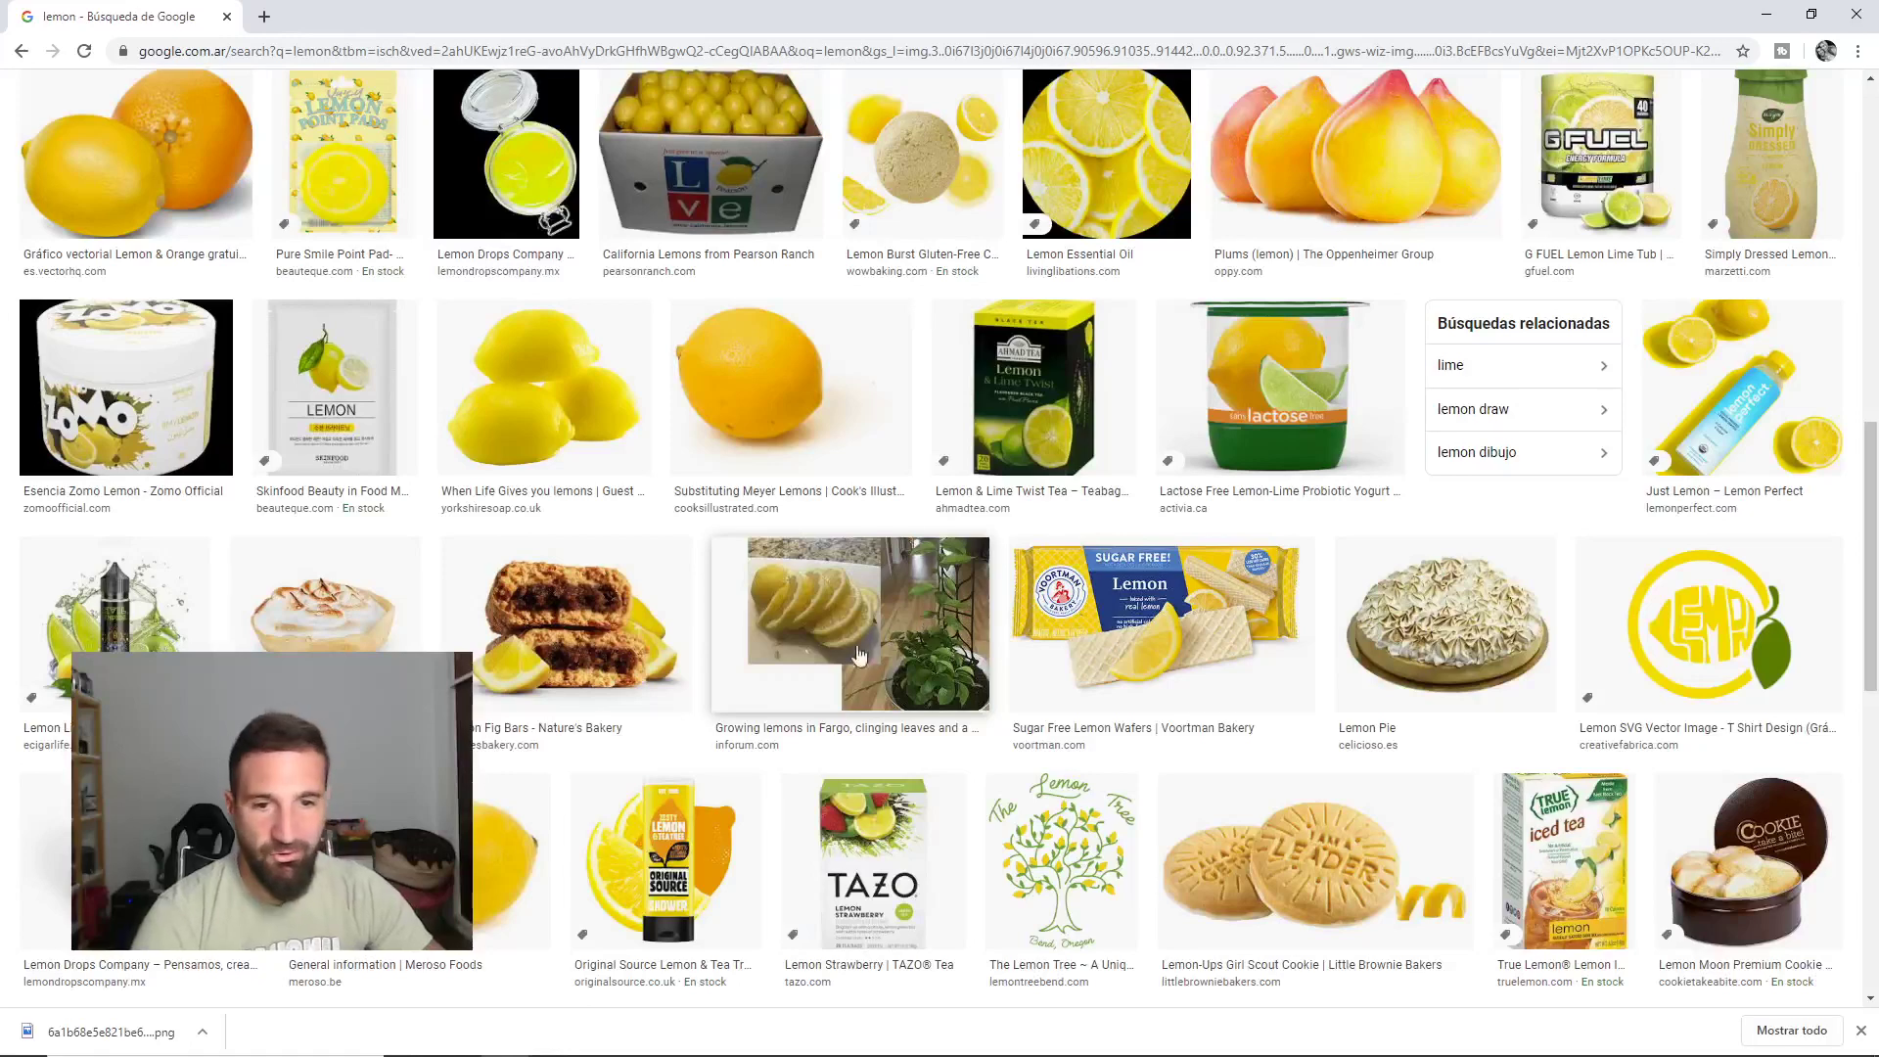
scroll(862, 656, "up", 10)
scroll(840, 691, "up", 3)
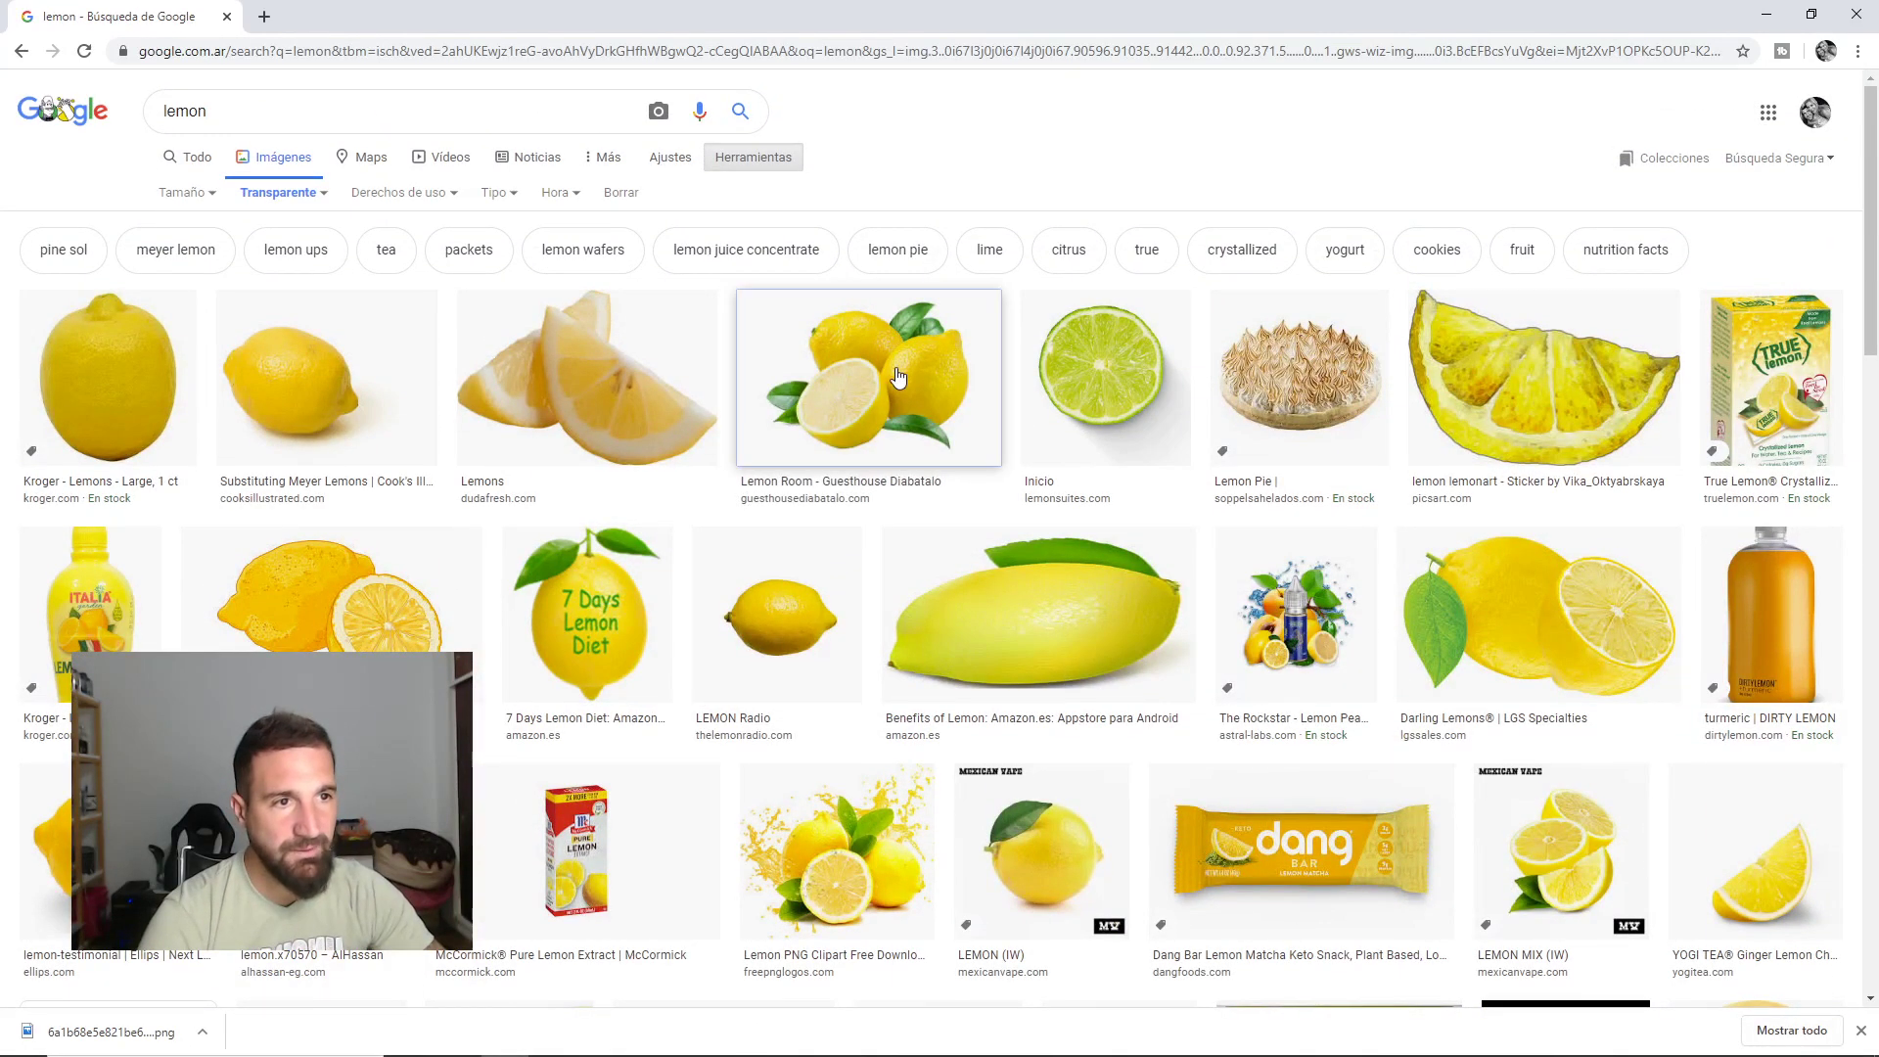
Copy the Lemon Sicily photo of halved lemons with leaves to the clipboard.
left_click(839, 440)
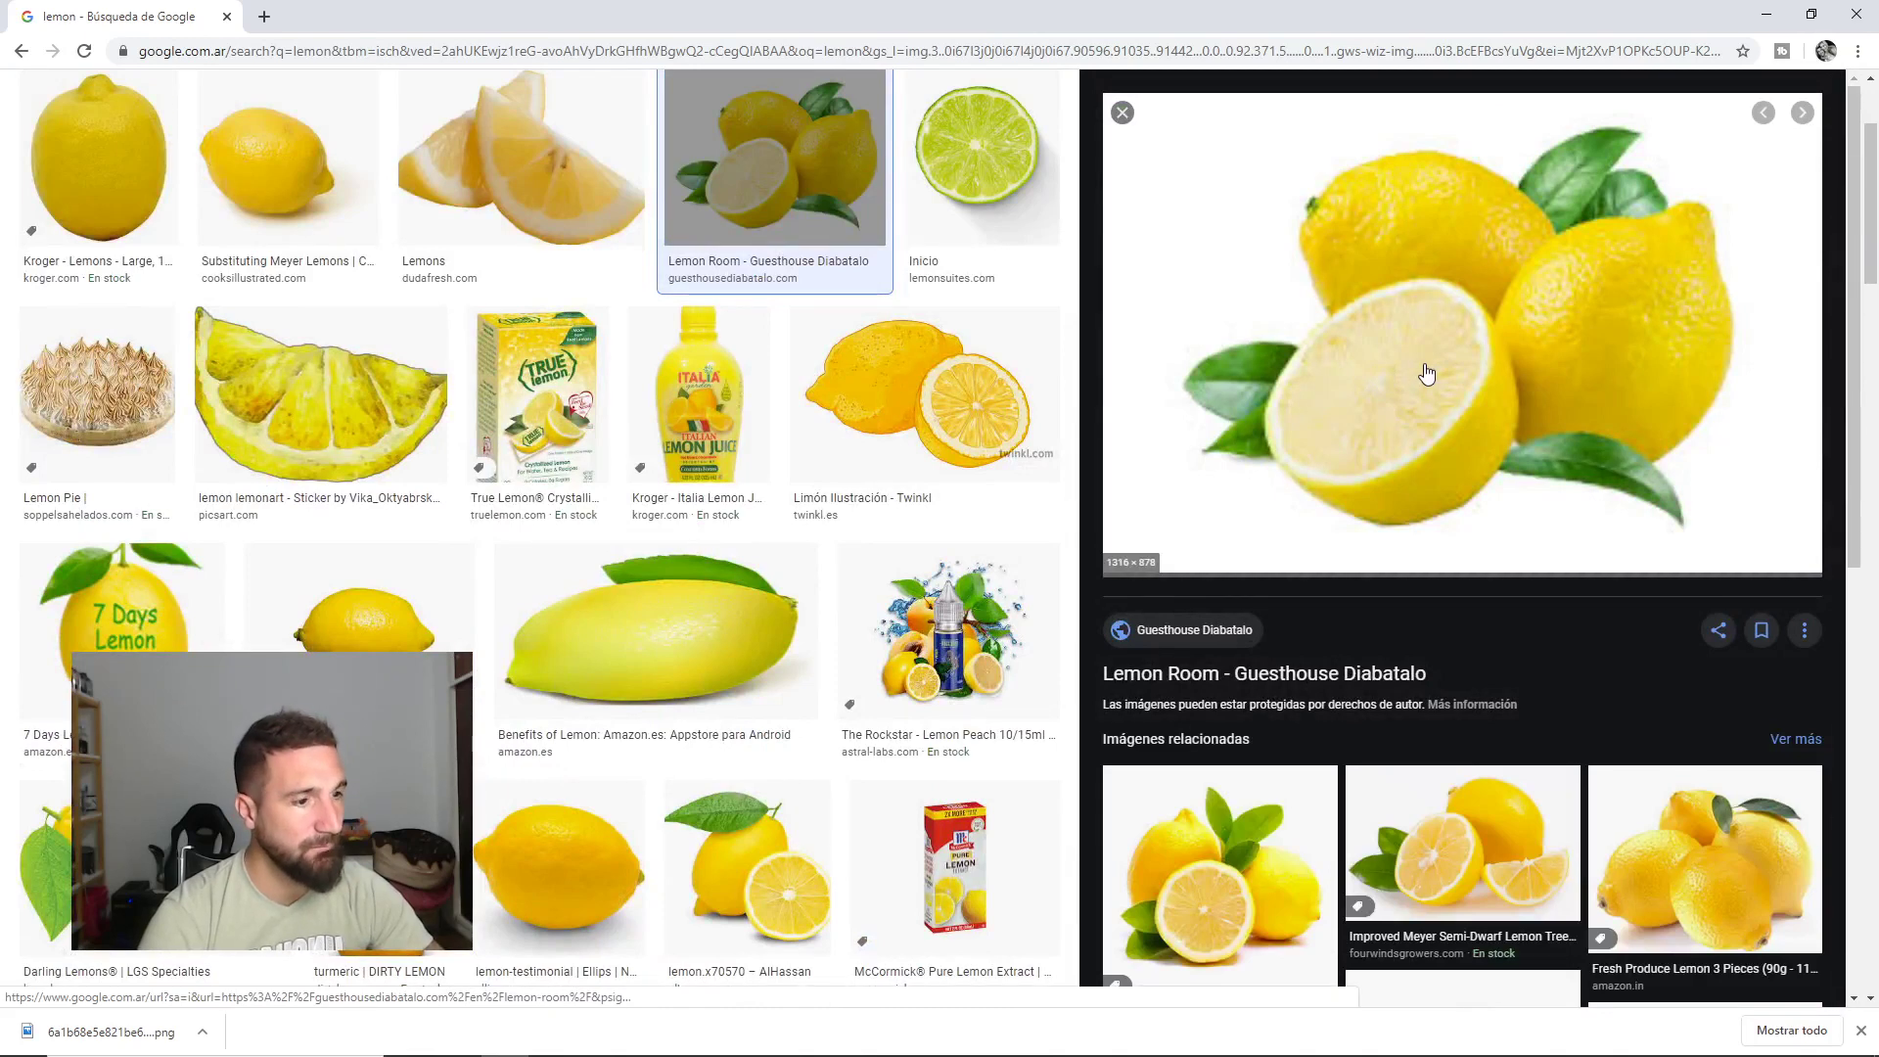
left_click(1321, 852)
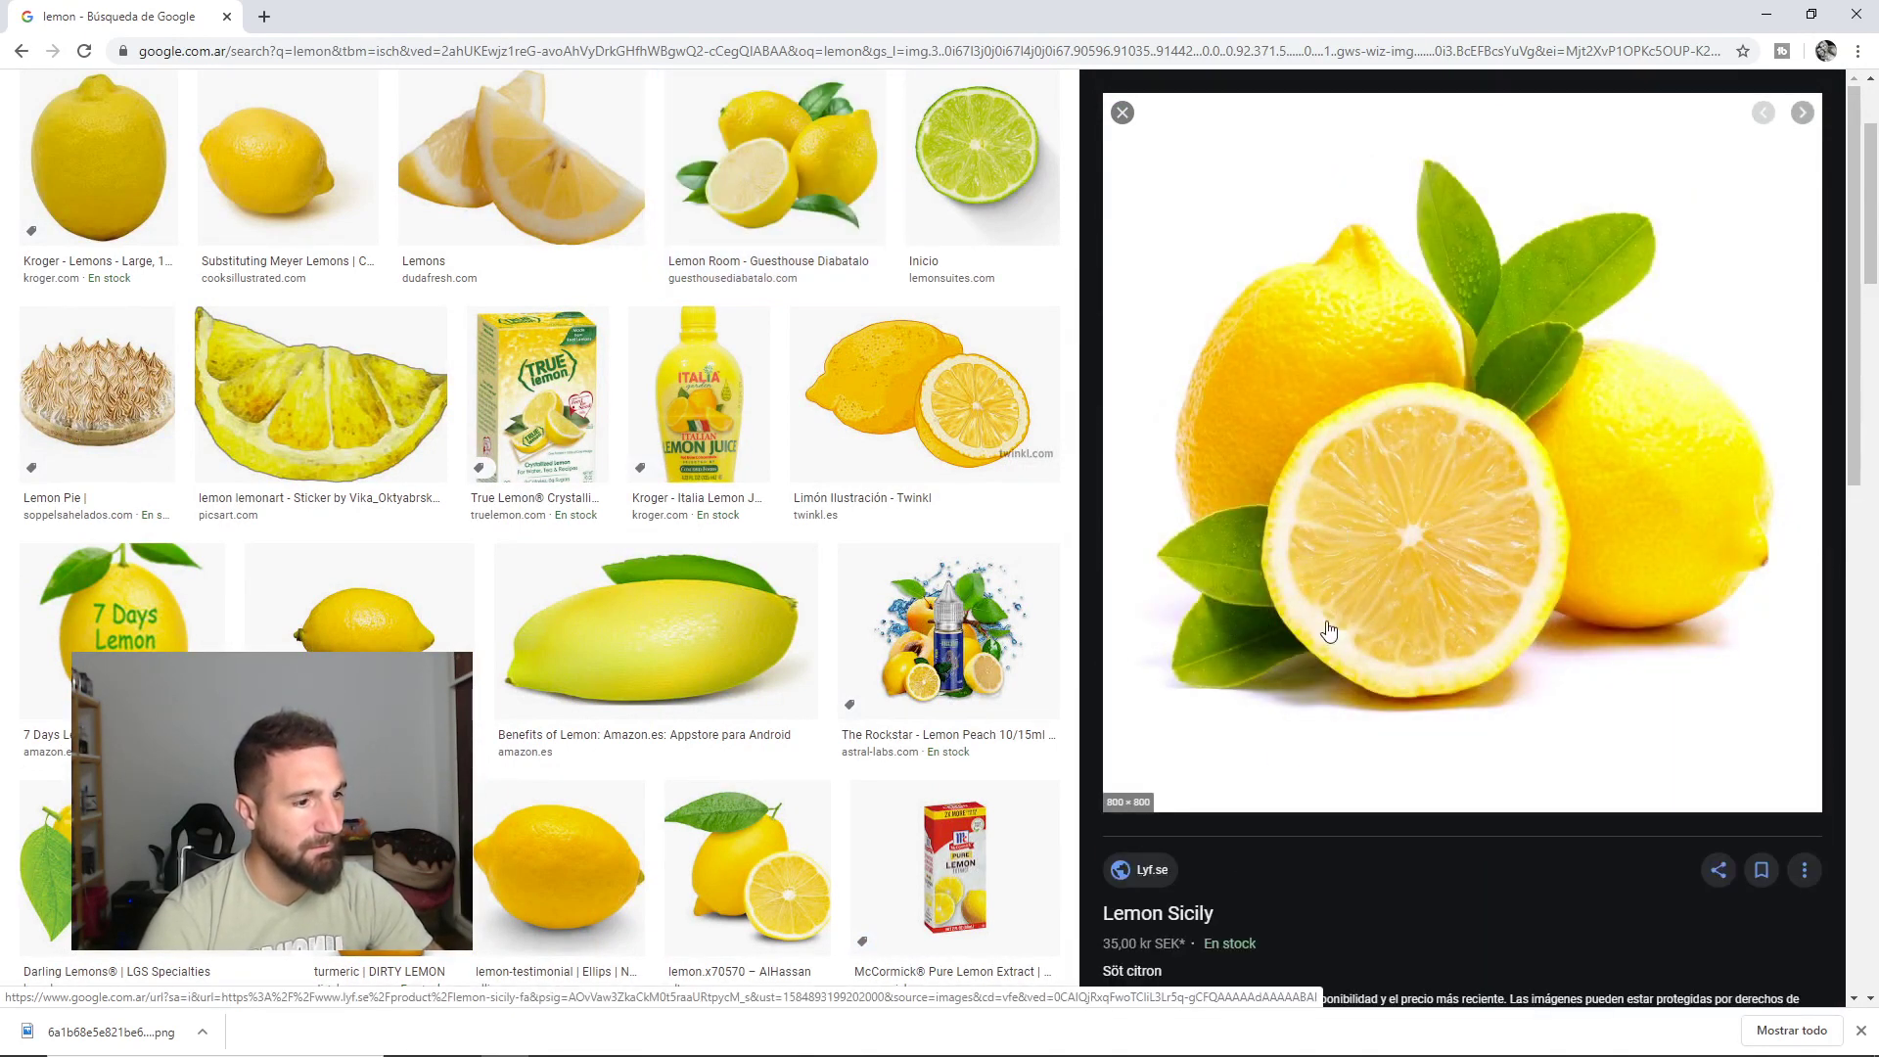
scroll(1277, 757, "down", 3)
scroll(1279, 738, "up", 3)
scroll(1469, 480, "down", 1)
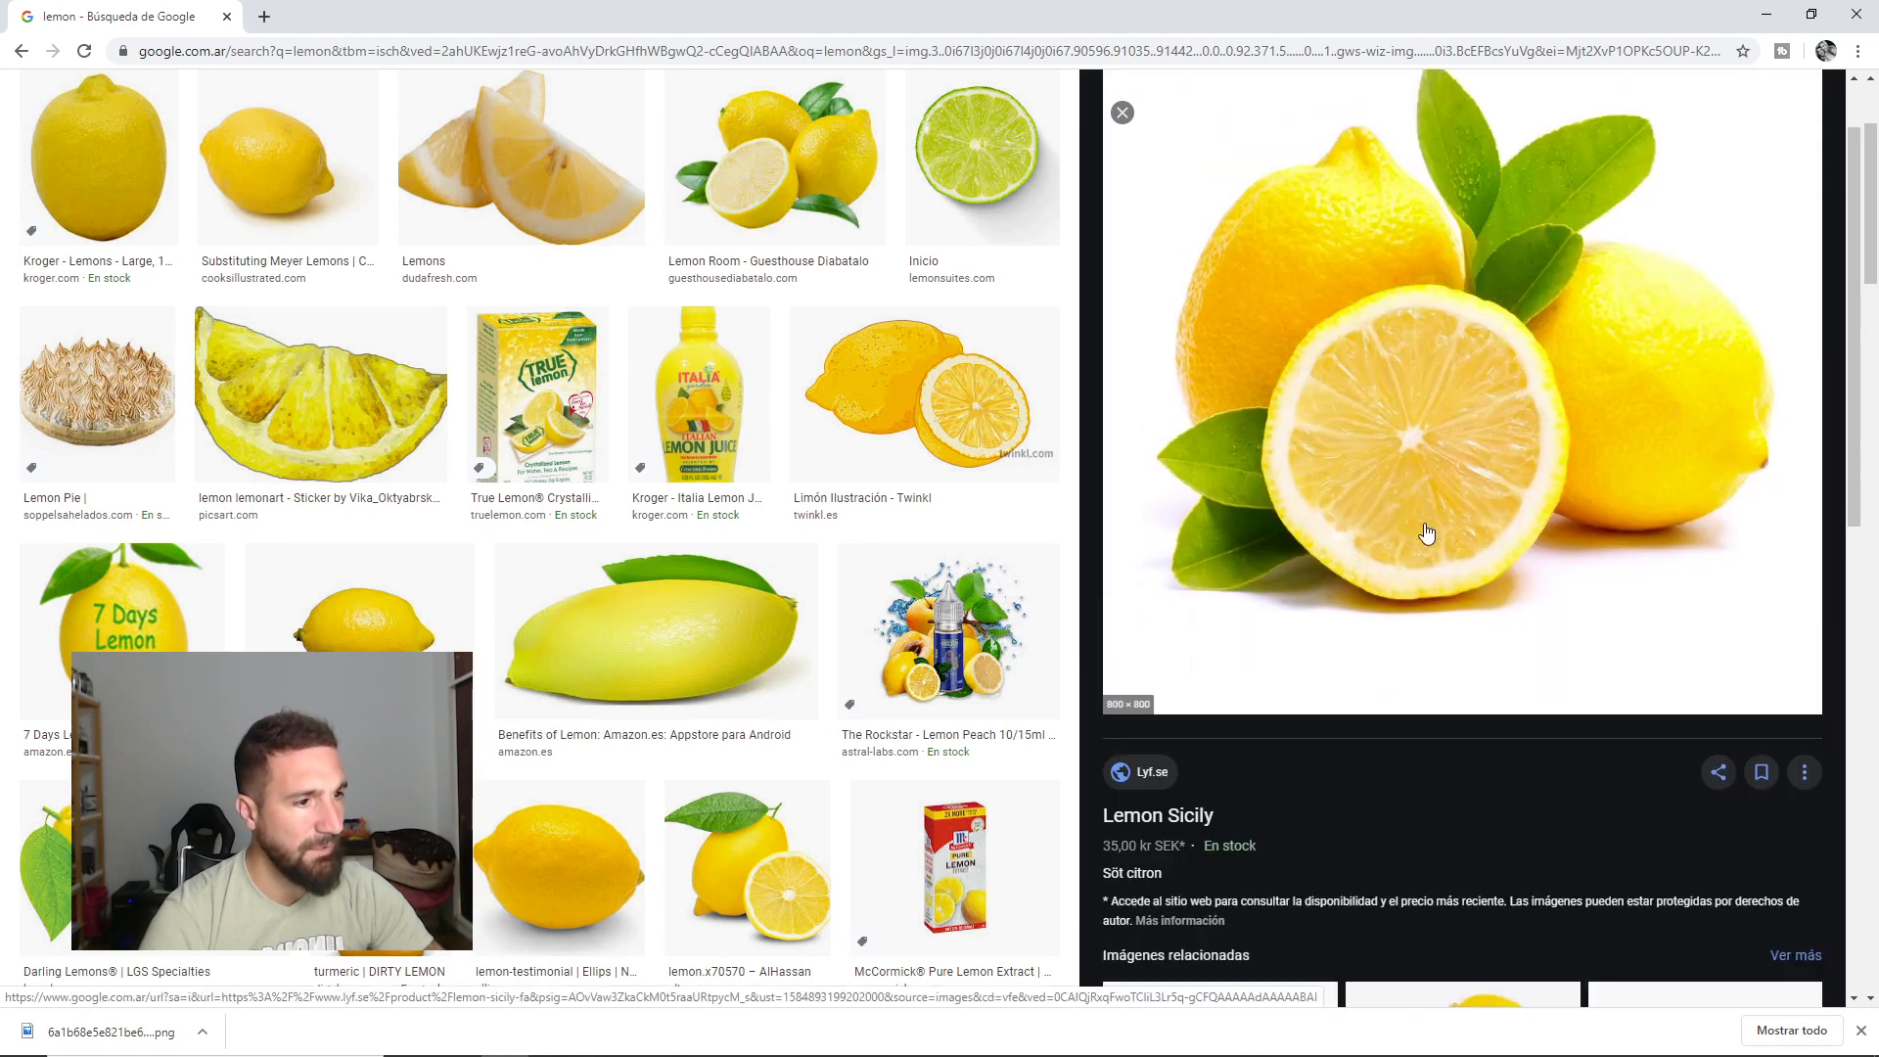
scroll(1426, 534, "up", 1)
right_click(1384, 443)
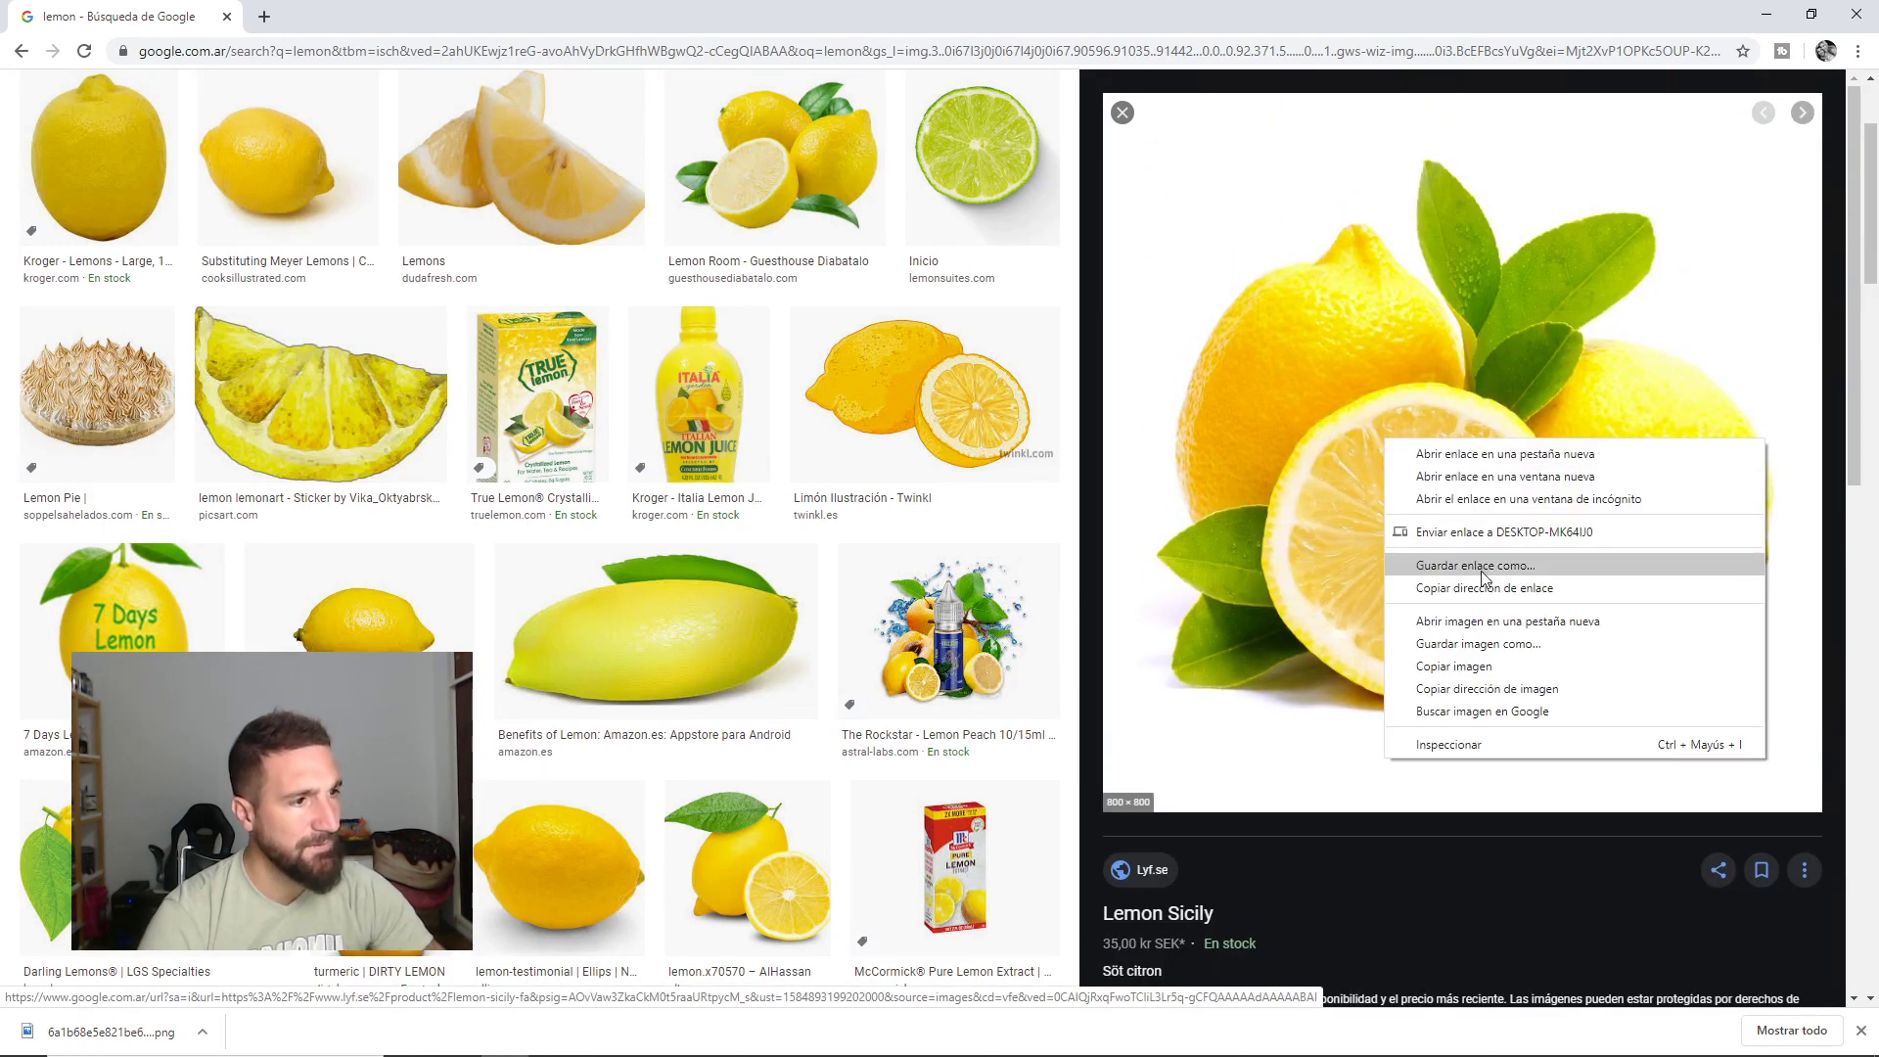
left_click(1476, 666)
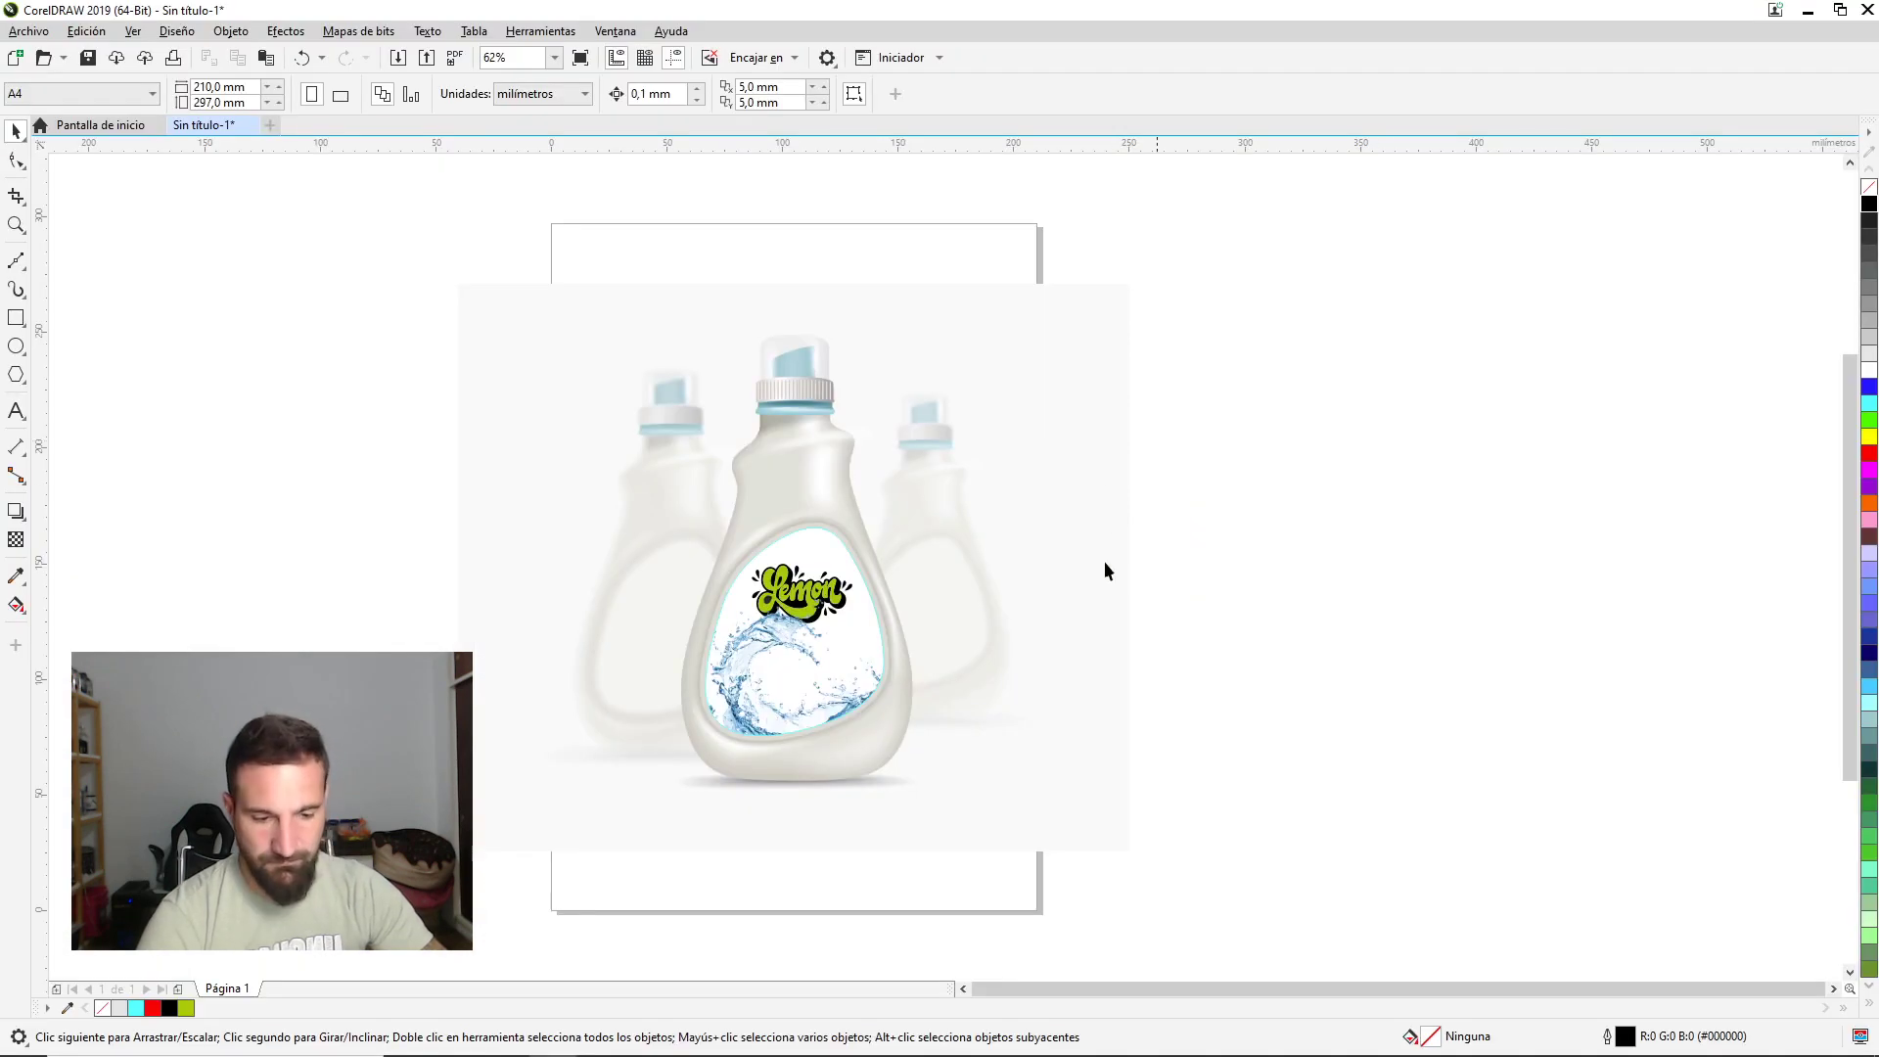
left_click(859, 651)
double_click(859, 651)
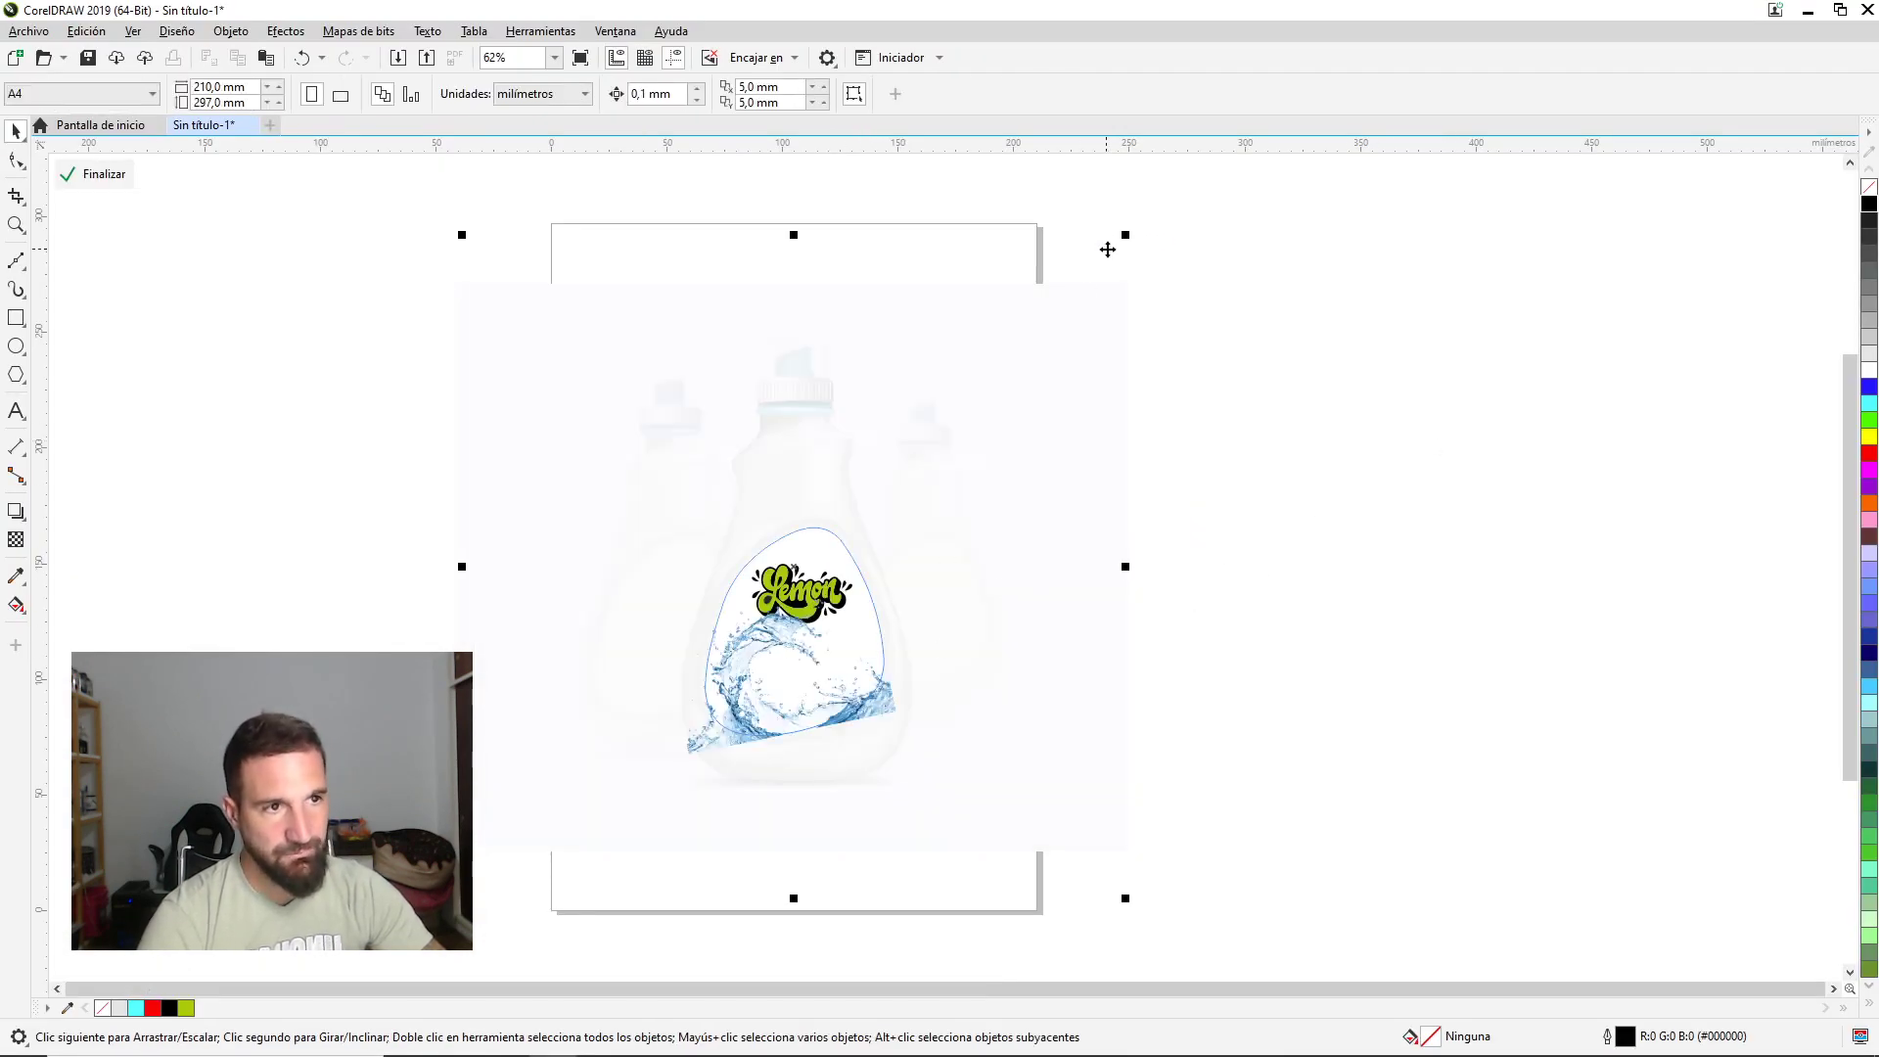
Paste the lemon photo into the label contents and send it behind the Lemon logo.
key("ctrl+v")
left_click_drag(1126, 231, 993, 323)
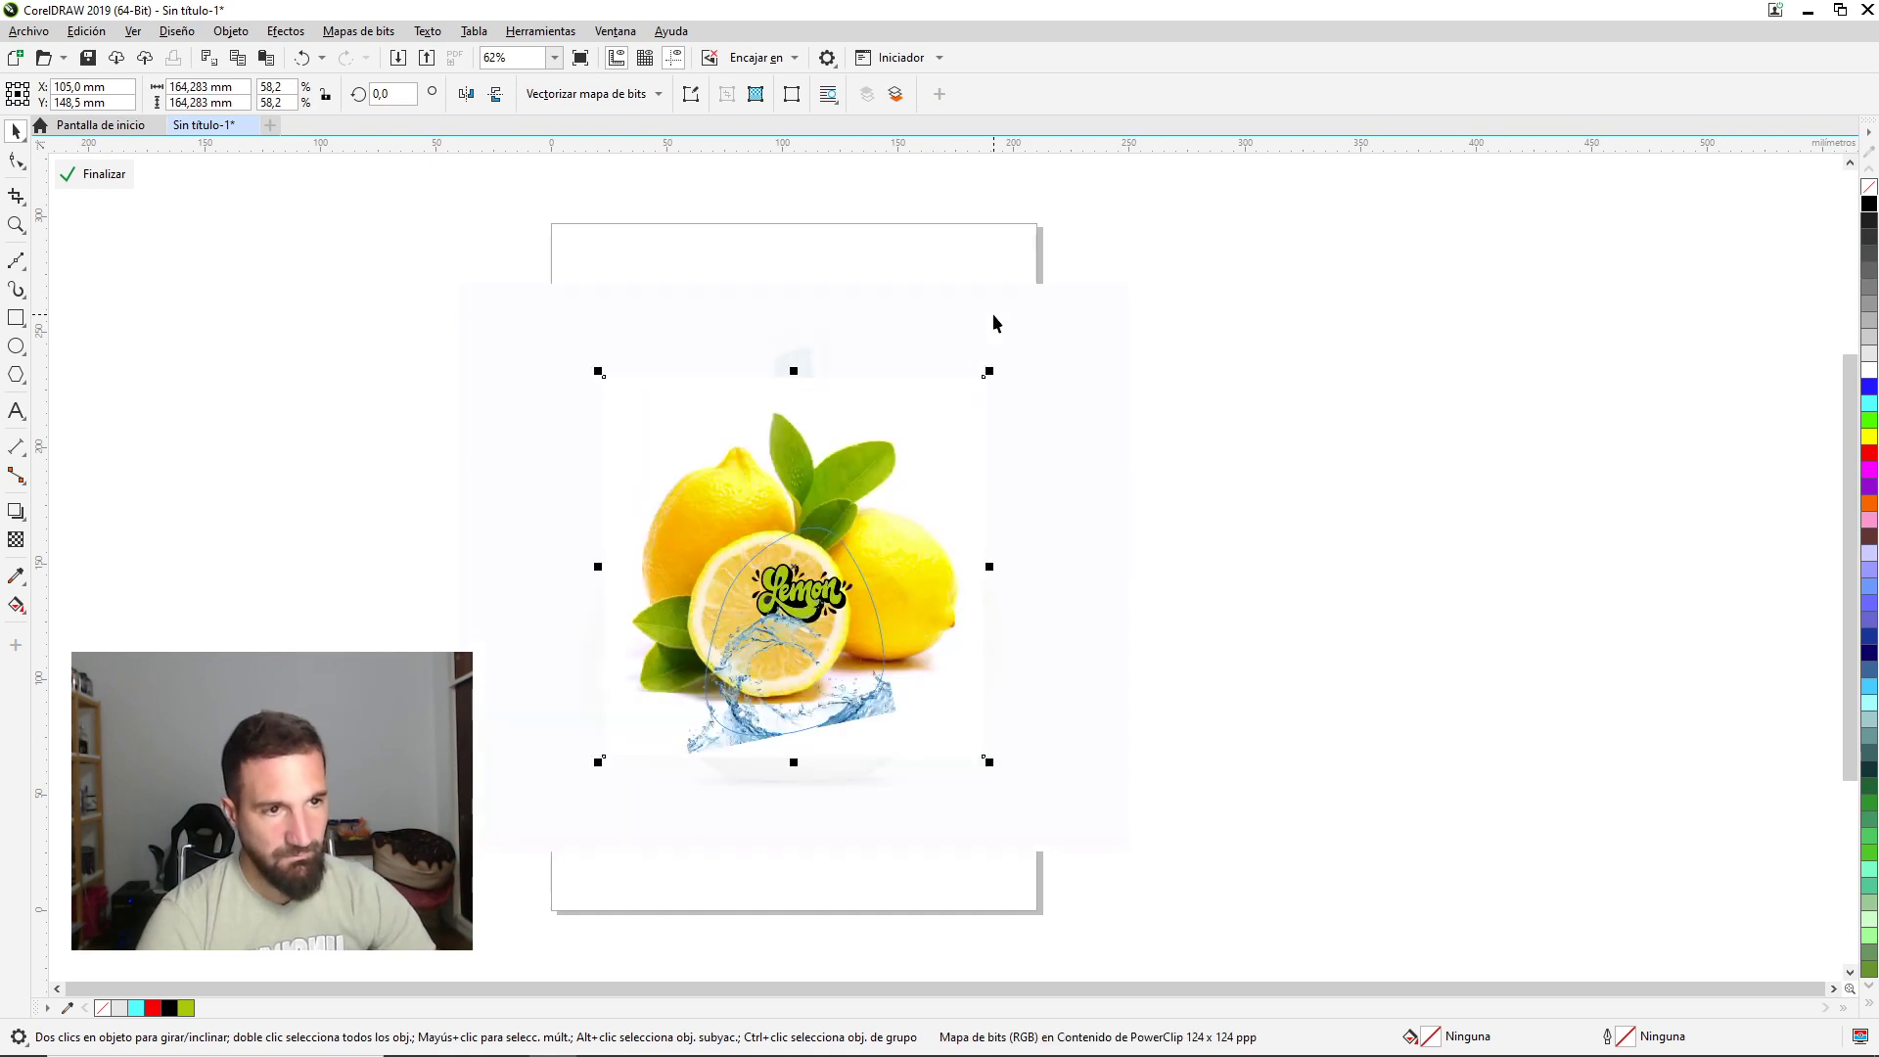
key("Delete")
key("ctrl+z")
key("shift+Page_Down")
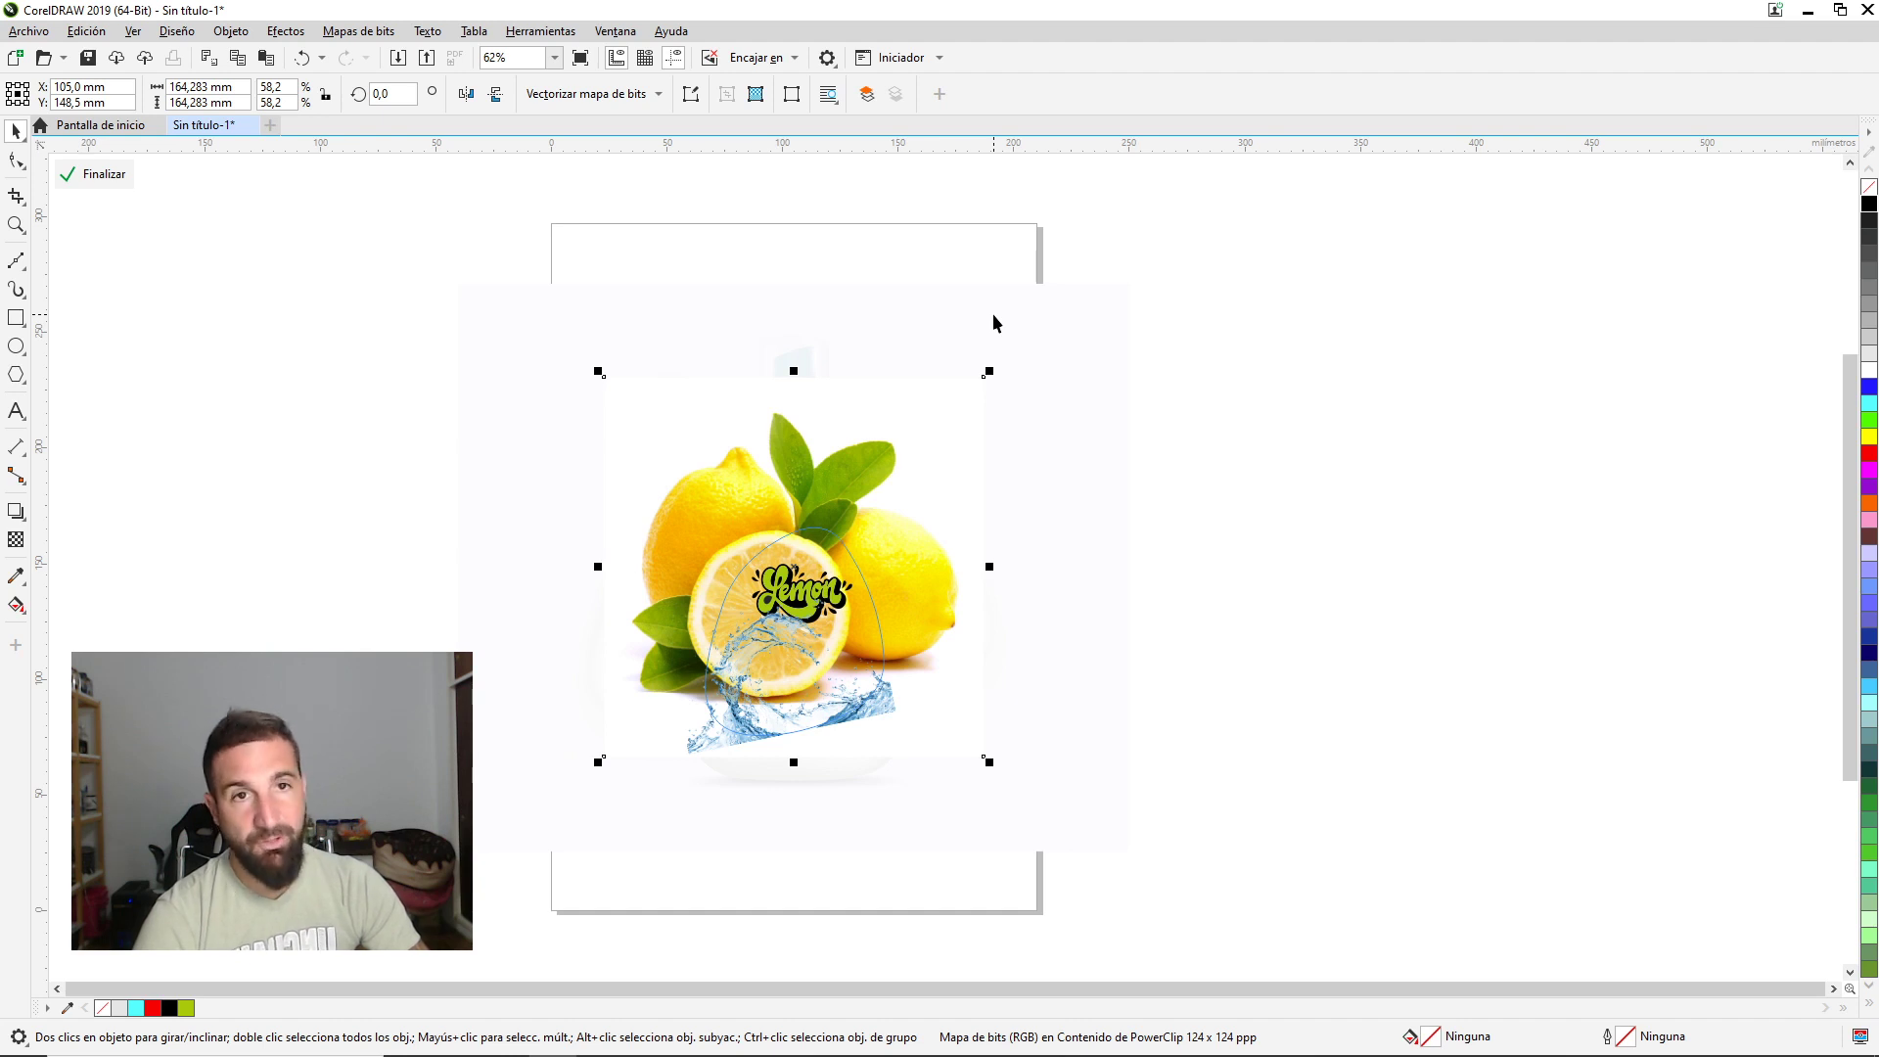
Shrink the lemon photo and settle it in the splash below the logo.
left_click_drag(988, 371, 779, 581)
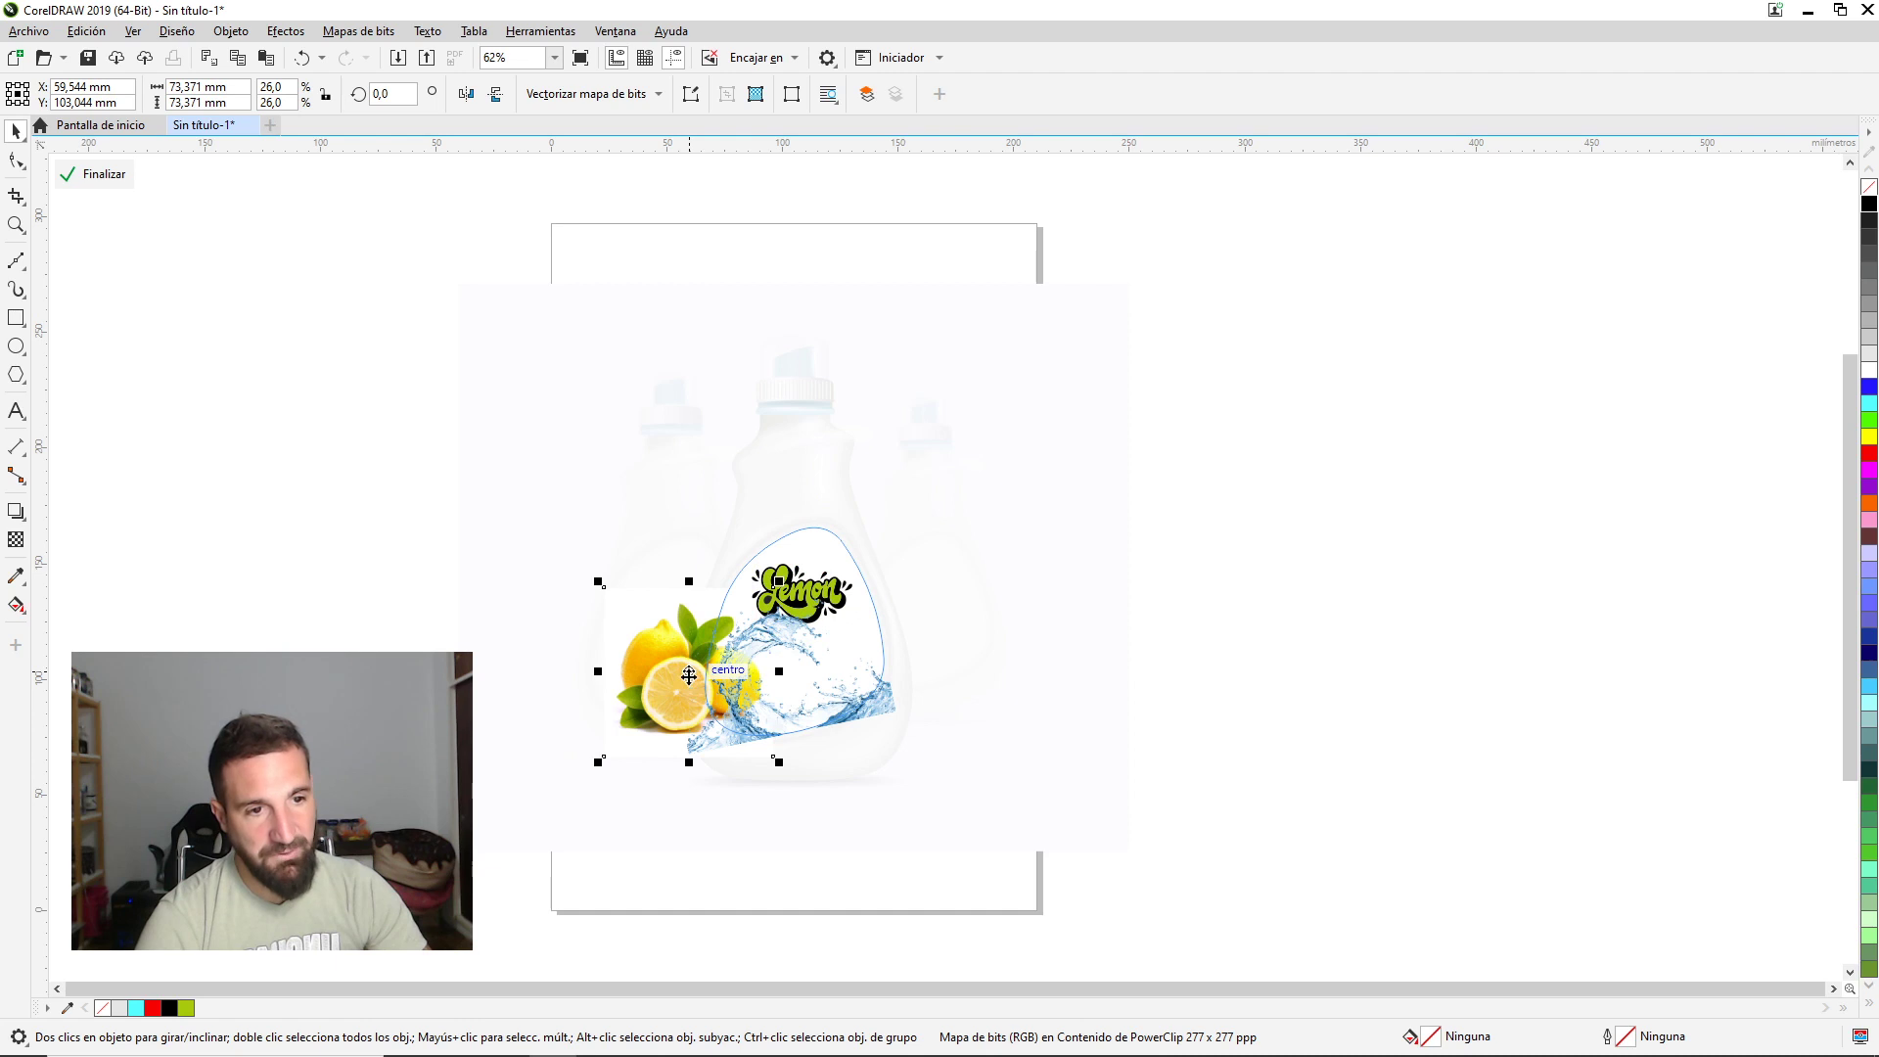
left_click_drag(685, 674, 791, 667)
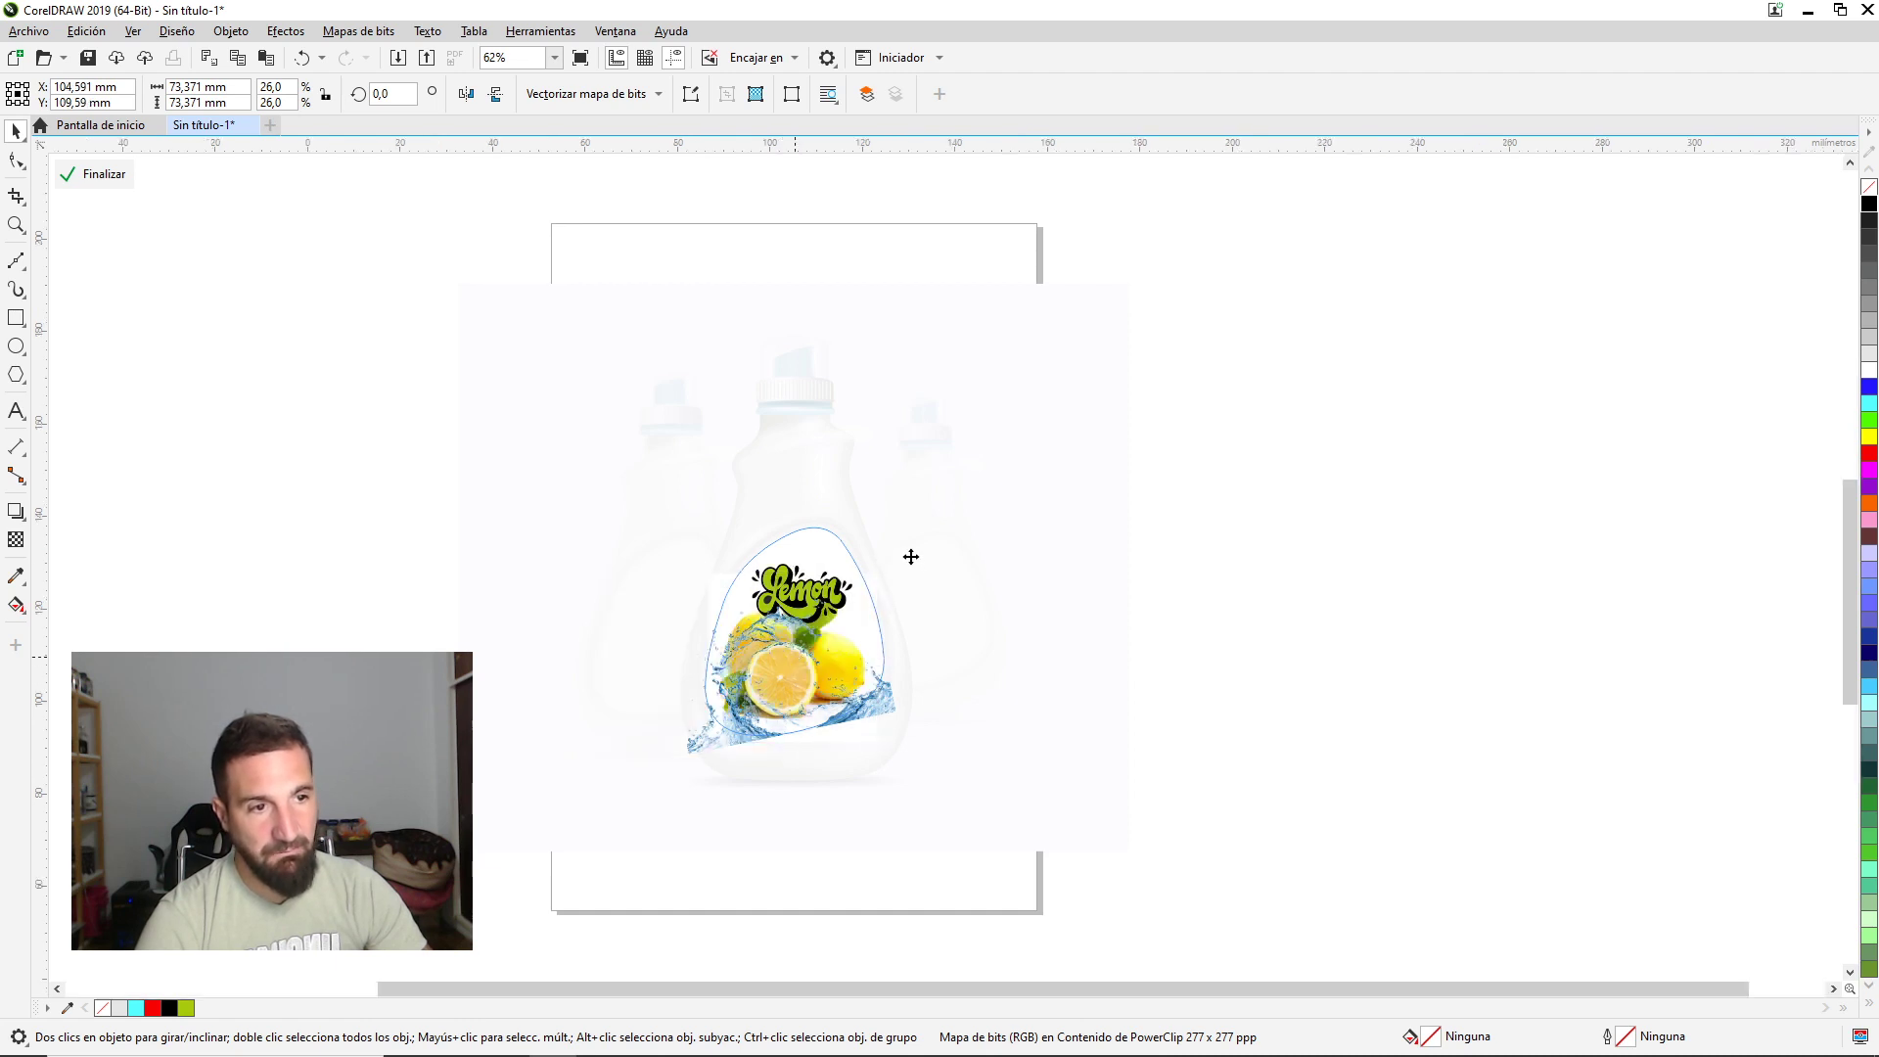
scroll(911, 554, "up", 2)
left_click_drag(966, 483, 907, 540)
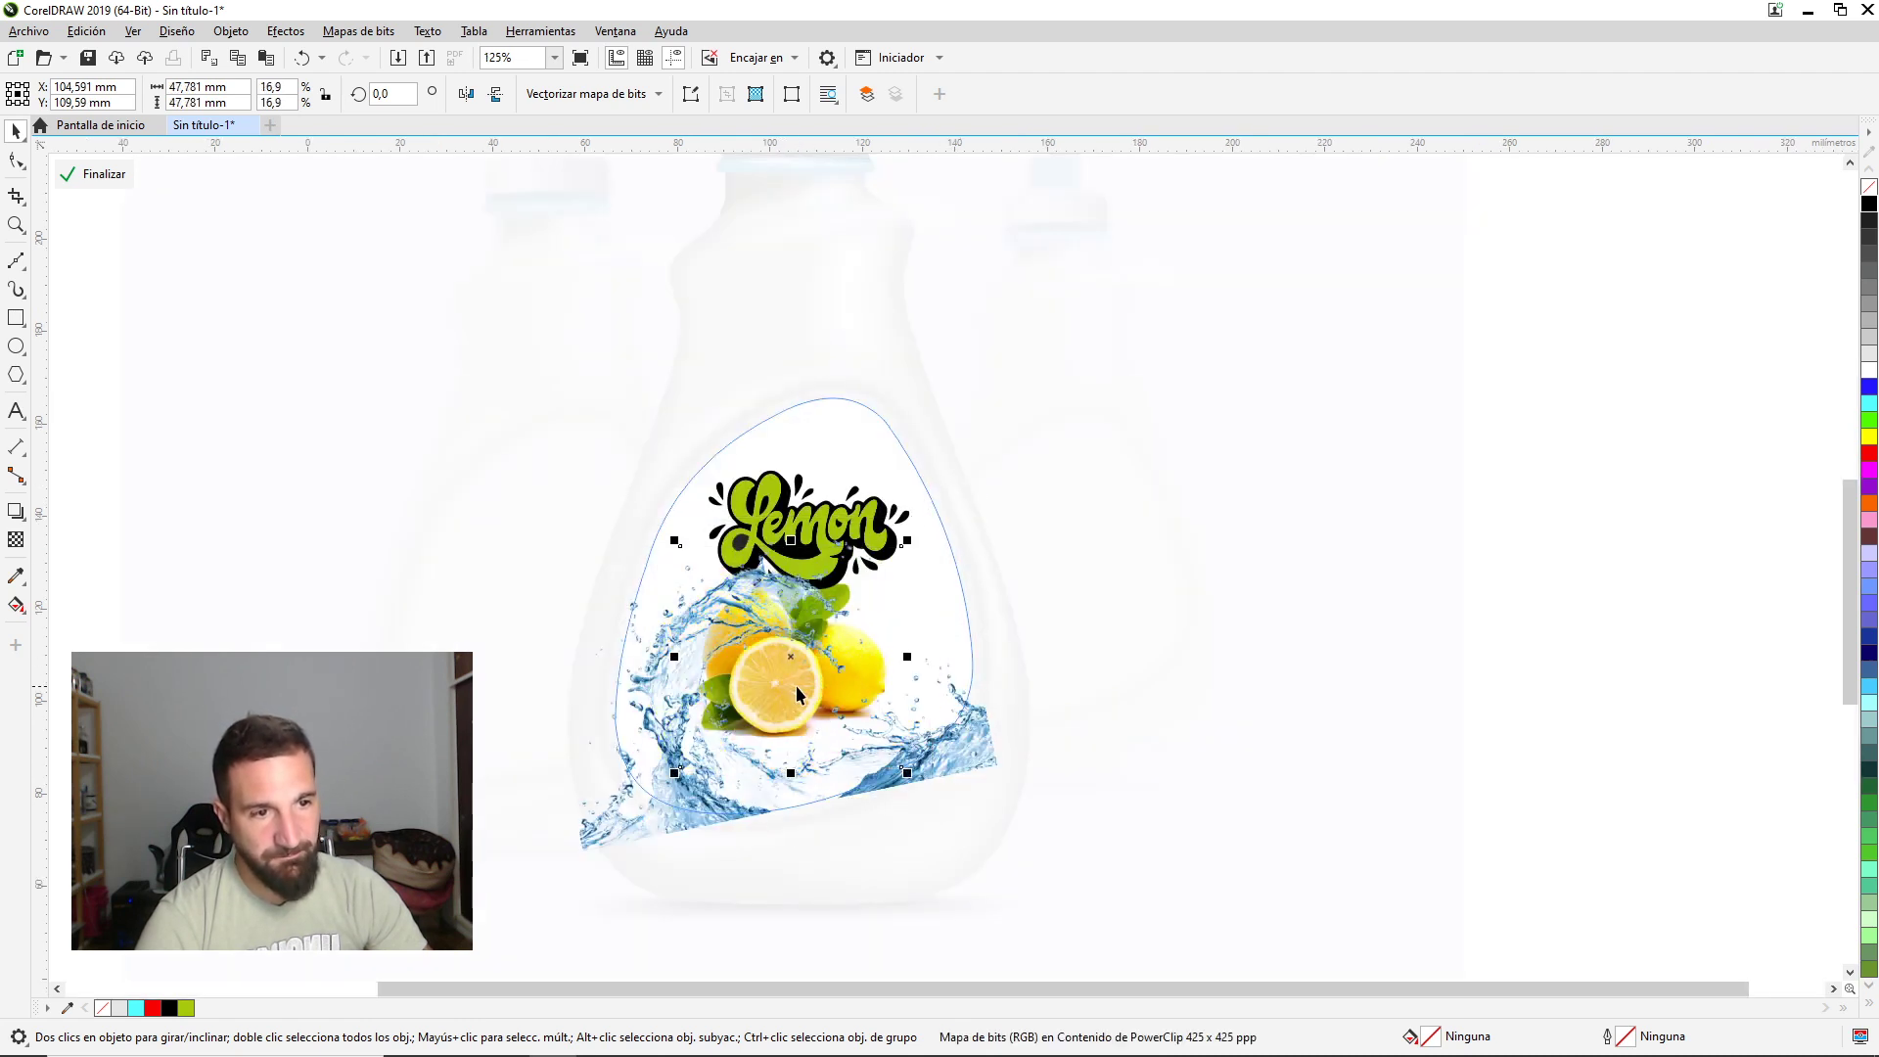
mouse_move(793, 659)
left_mouse_down()
mouse_move(815, 724)
mouse_move(795, 713)
left_mouse_up()
left_click(1201, 667, "ctrl")
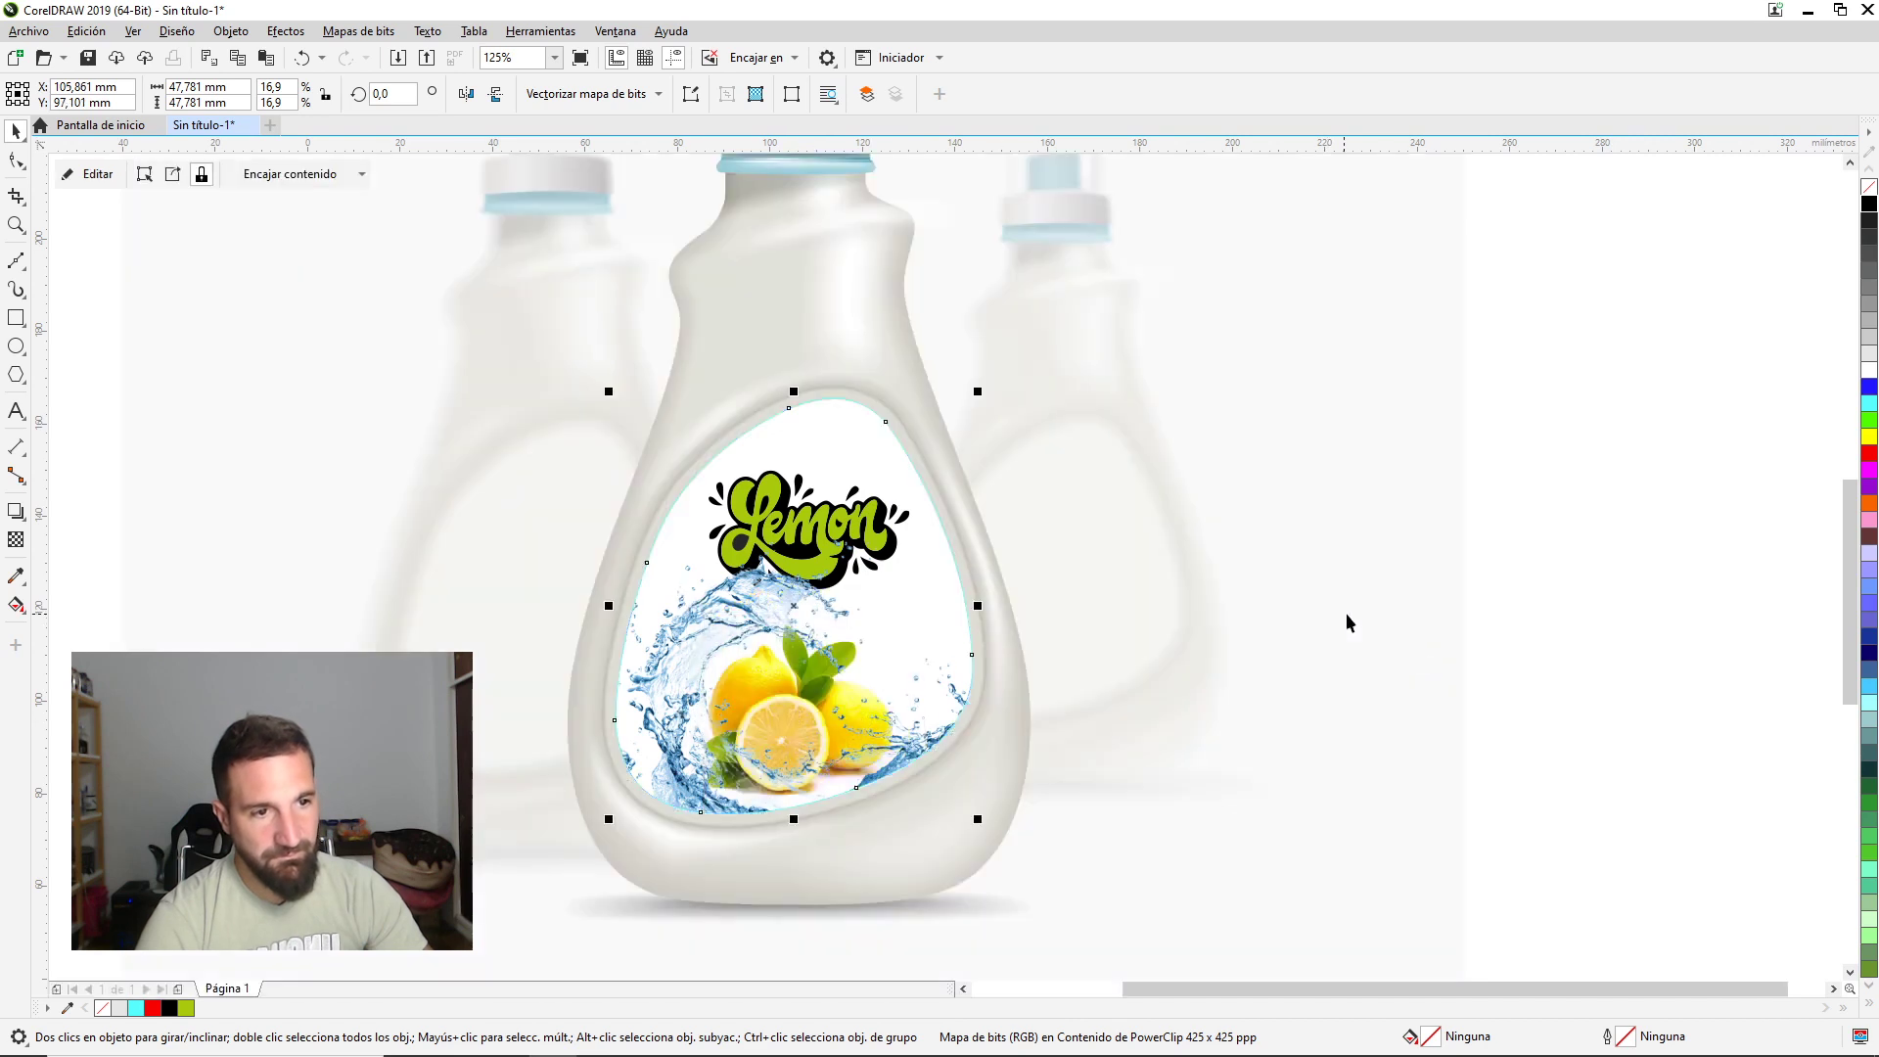
left_click(1577, 672)
scroll(872, 626, "down", 2)
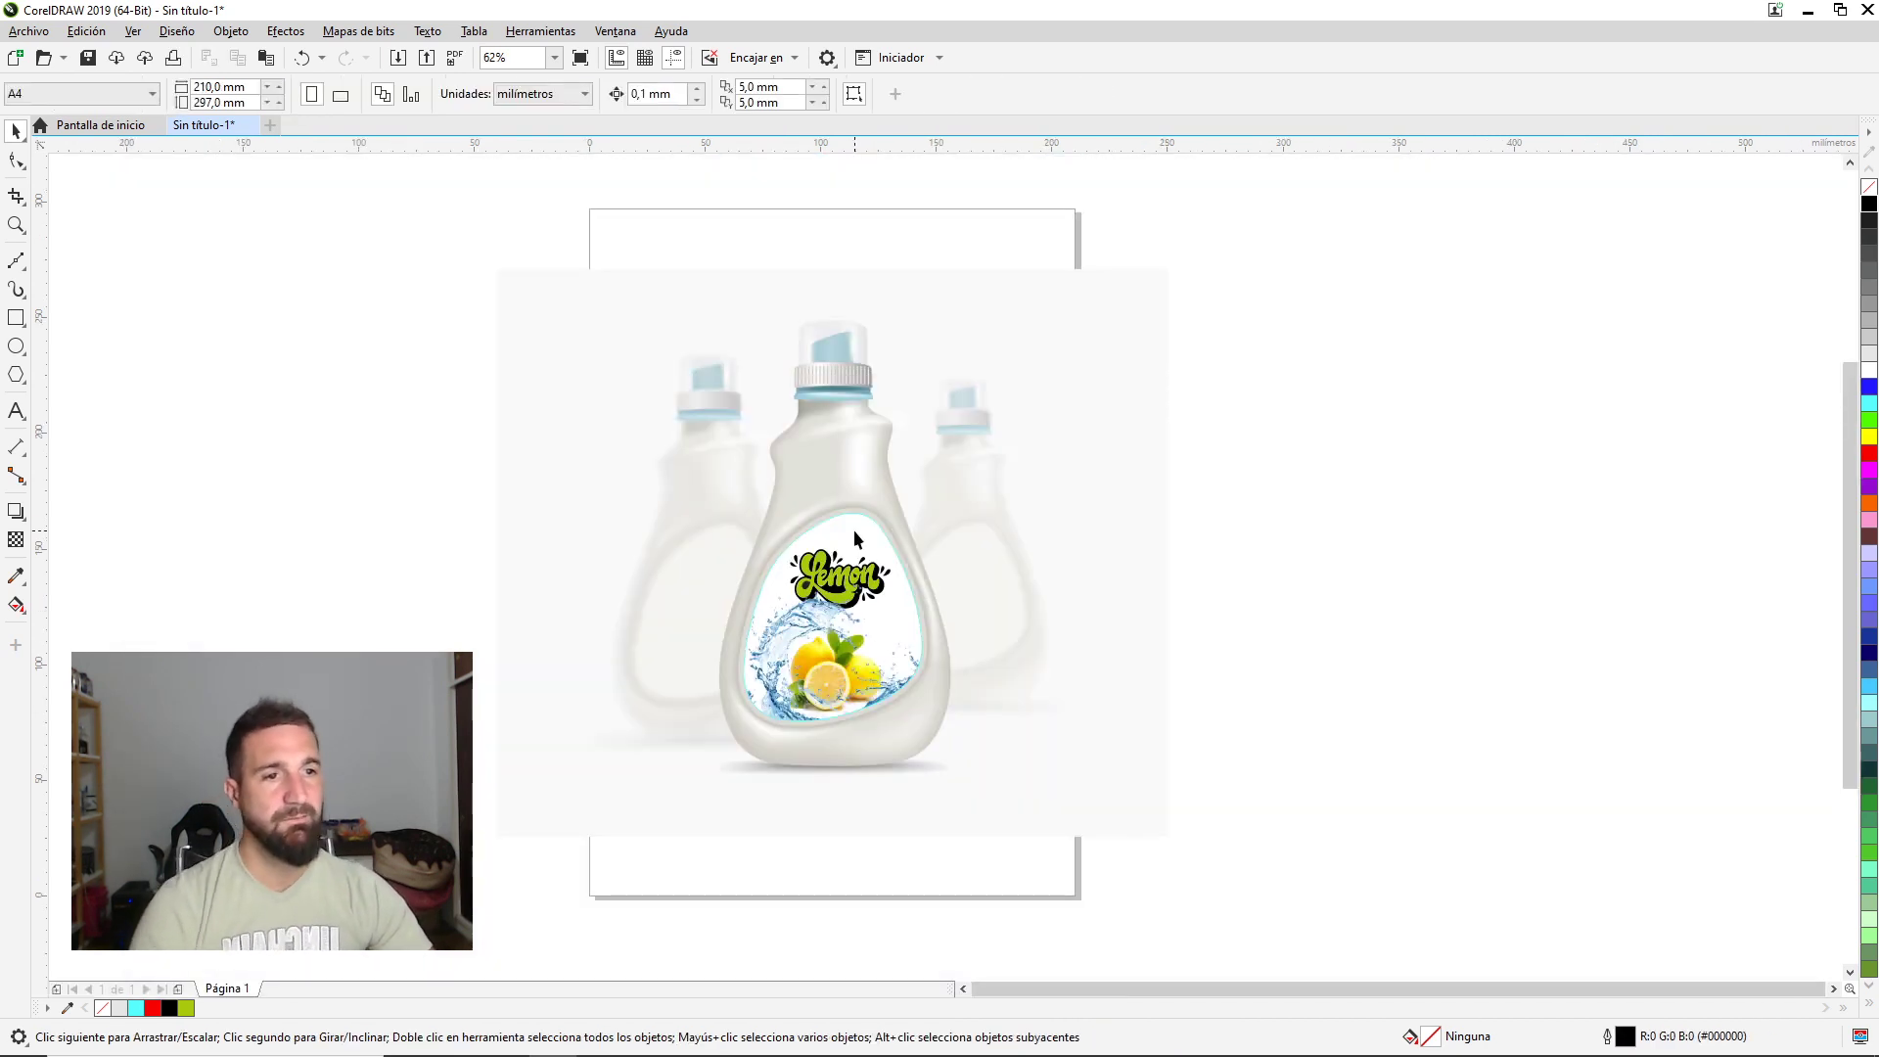
scroll(849, 541, "up", 2)
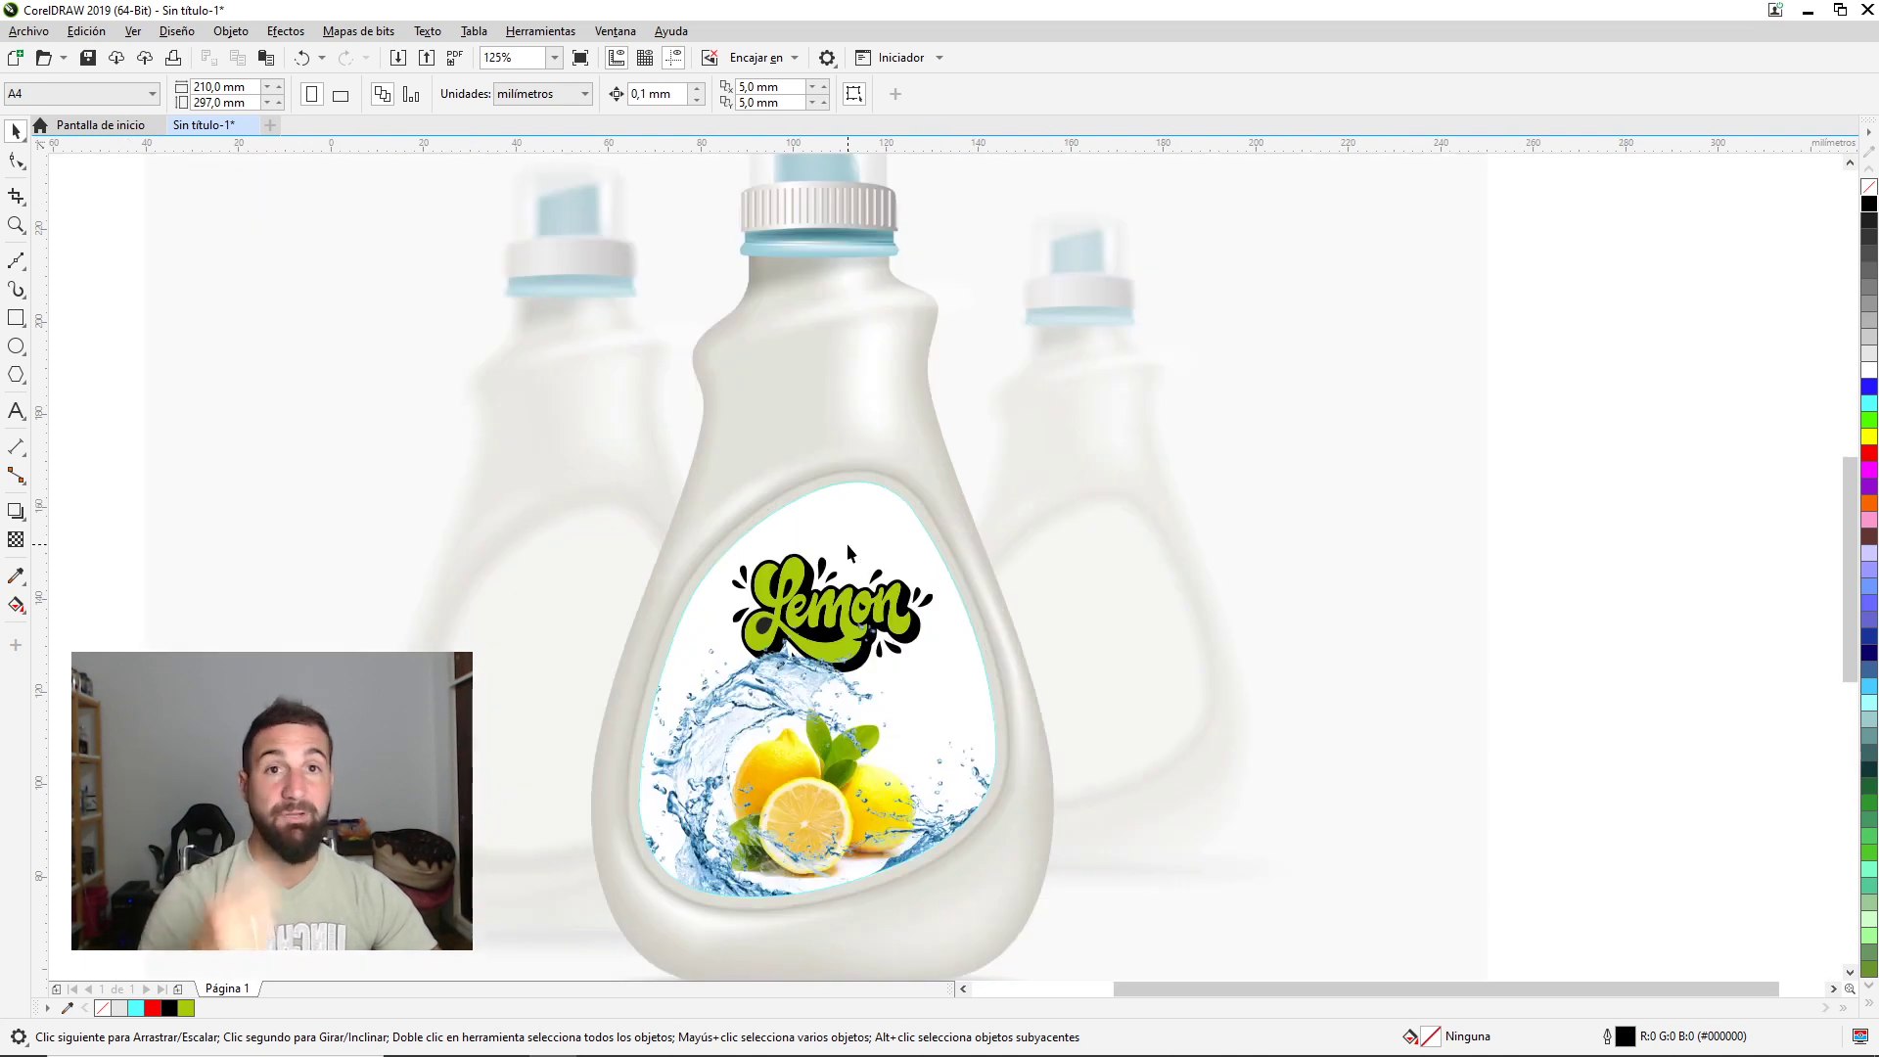
double_click(671, 685)
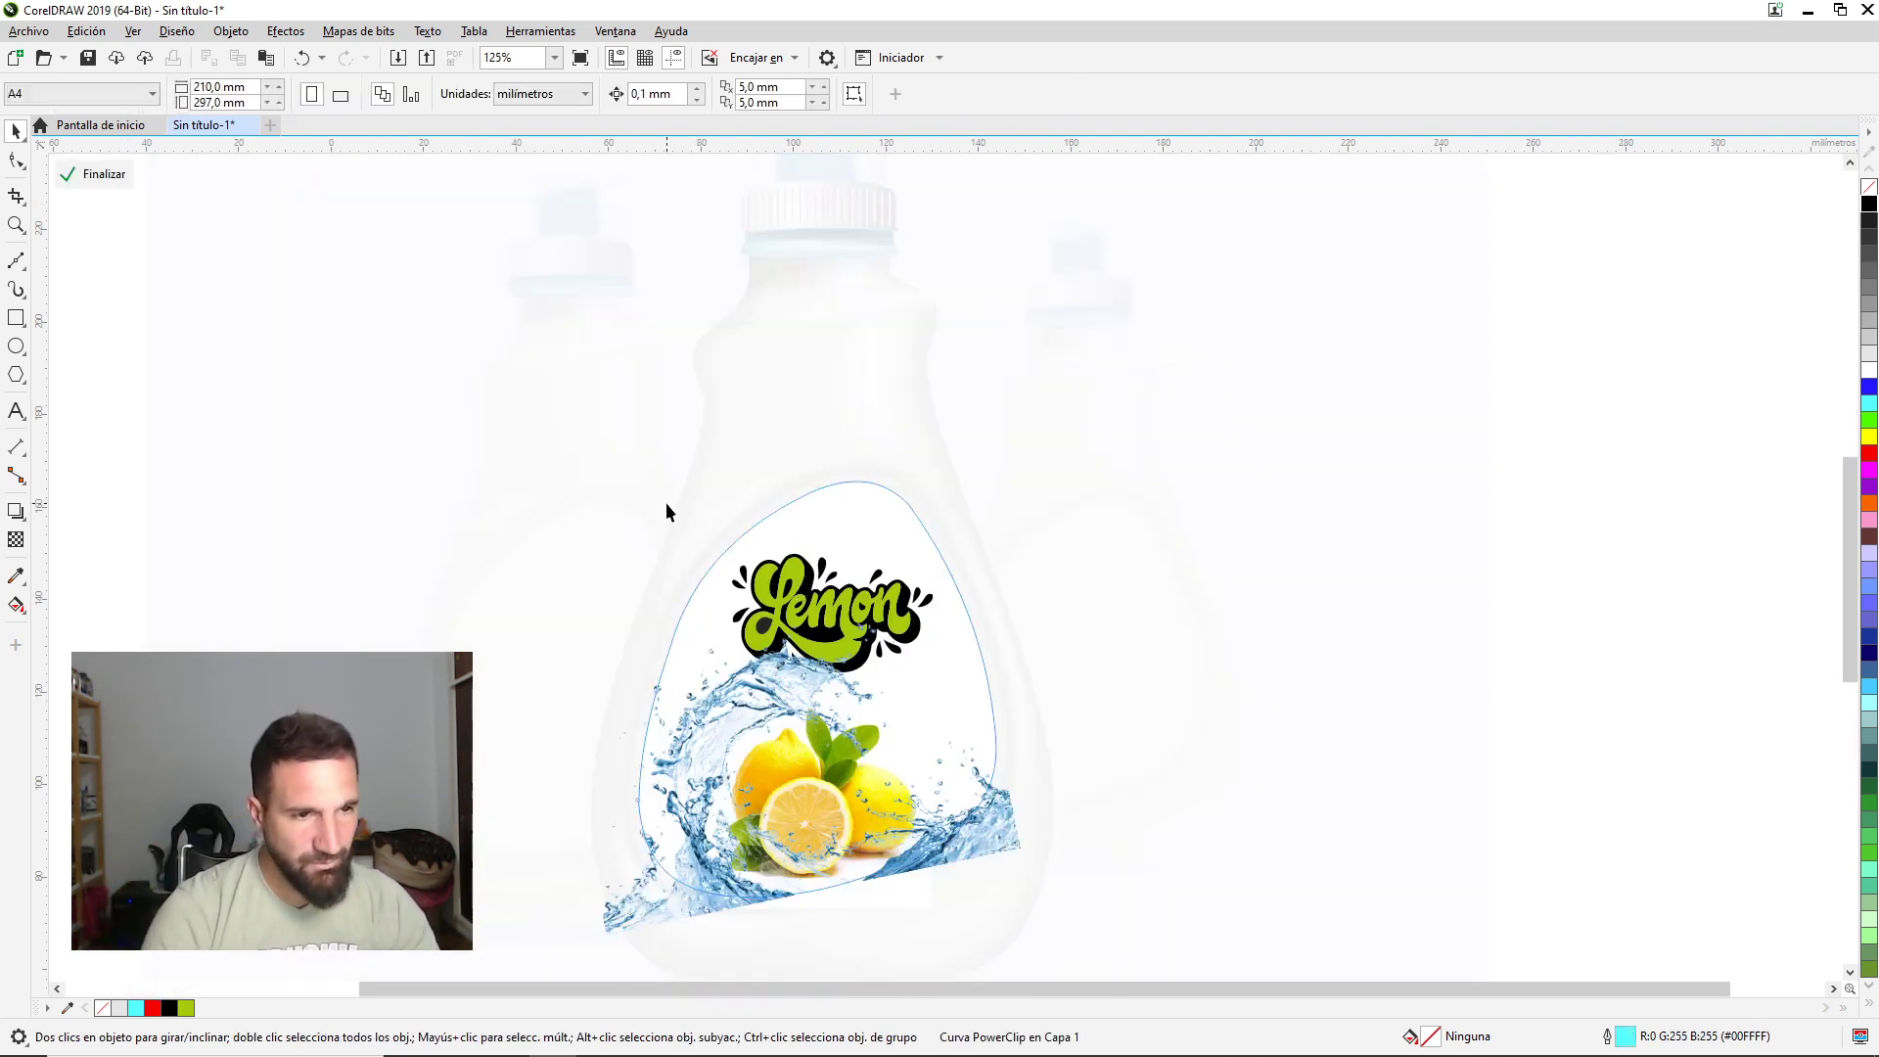
Tilt the Lemon logo about 11° and enlarge it.
left_click_drag(665, 512, 1006, 721)
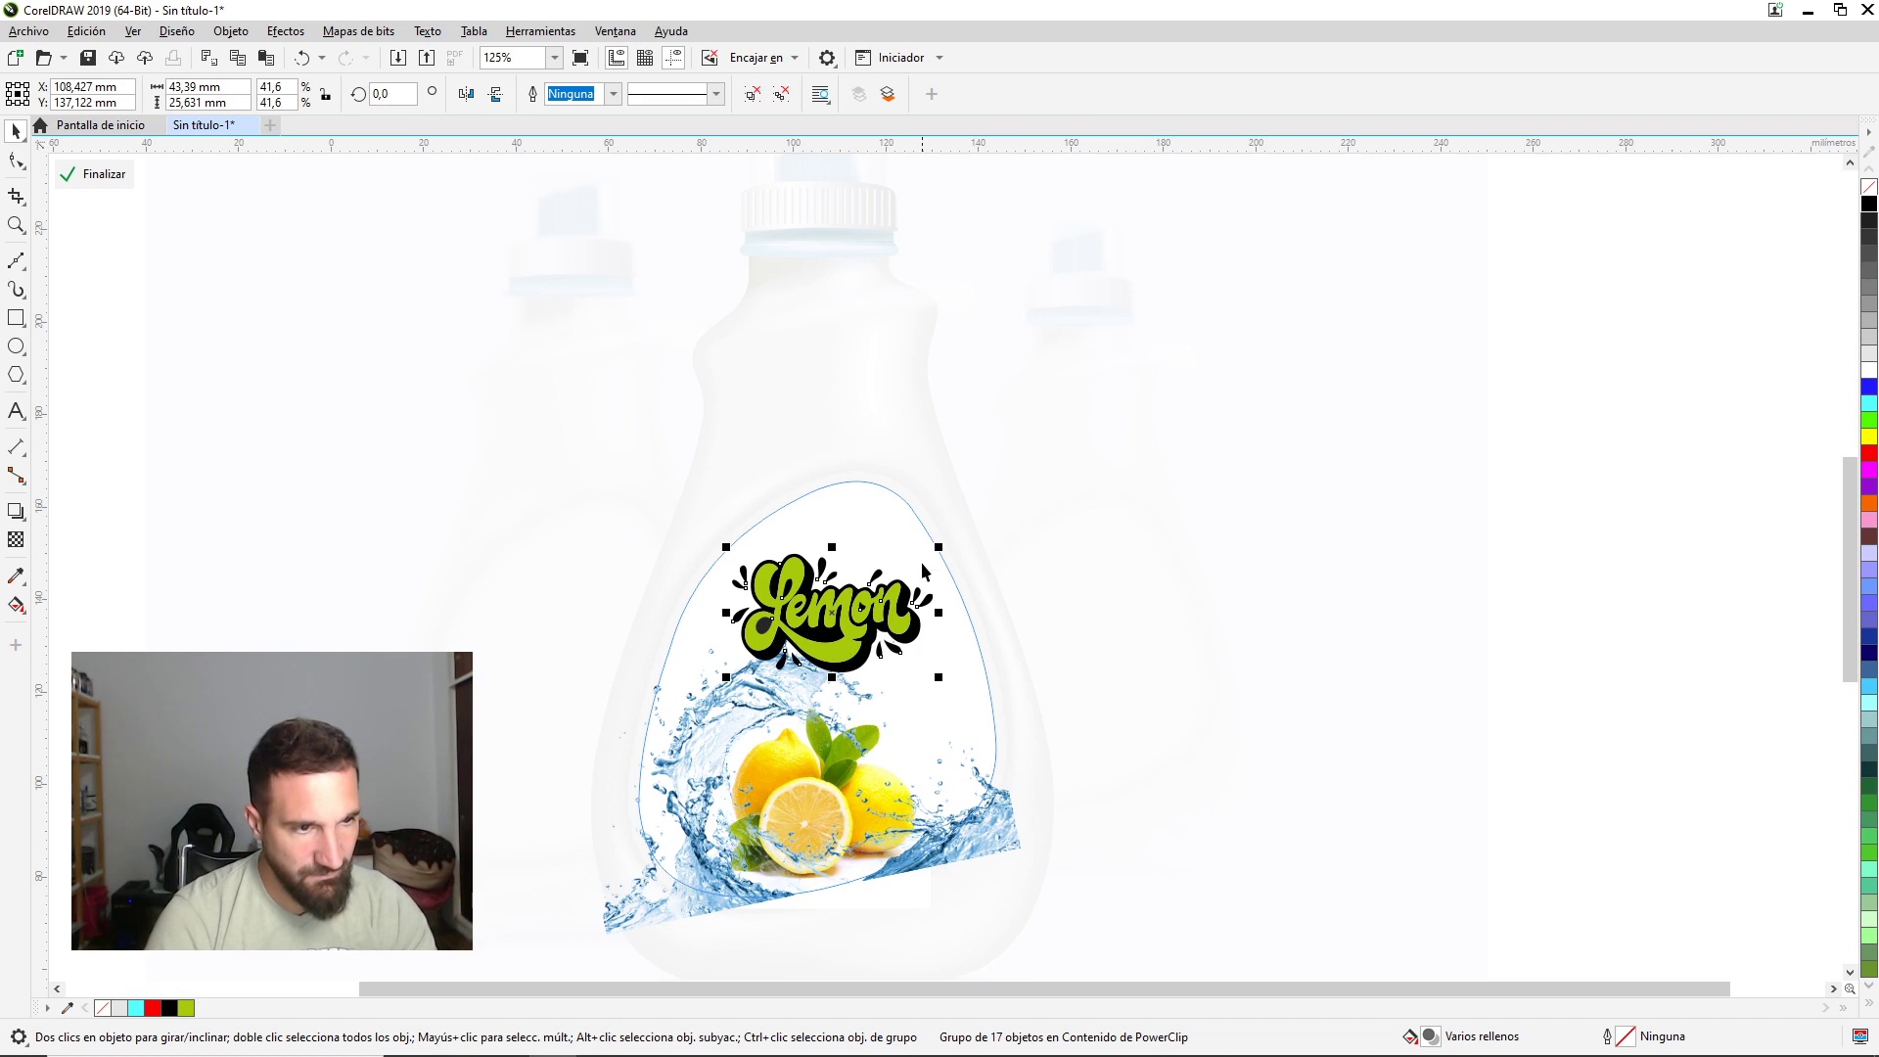
left_click(938, 546)
left_click_drag(938, 539, 818, 651)
left_click_drag(910, 575, 942, 556)
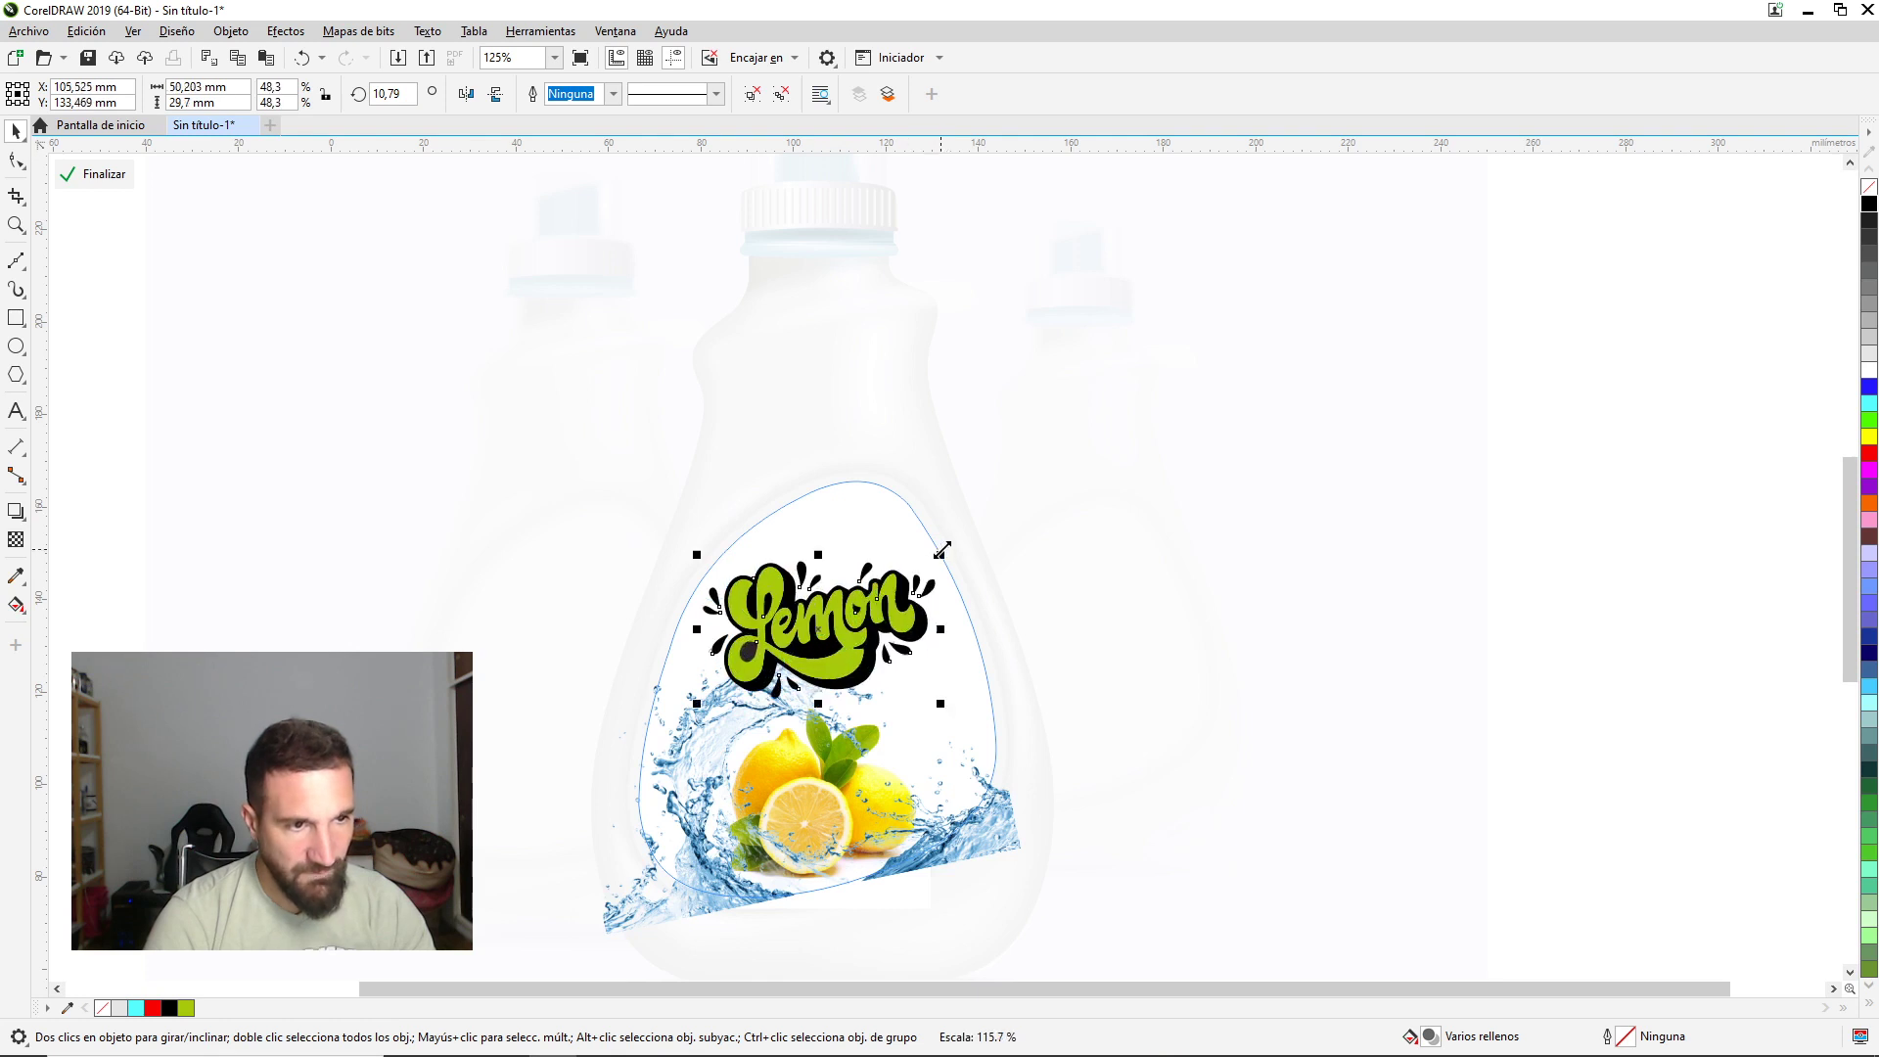
Give the Lemon logo a drop shadow cast toward the lower right.
left_click(14, 516)
left_click(155, 515)
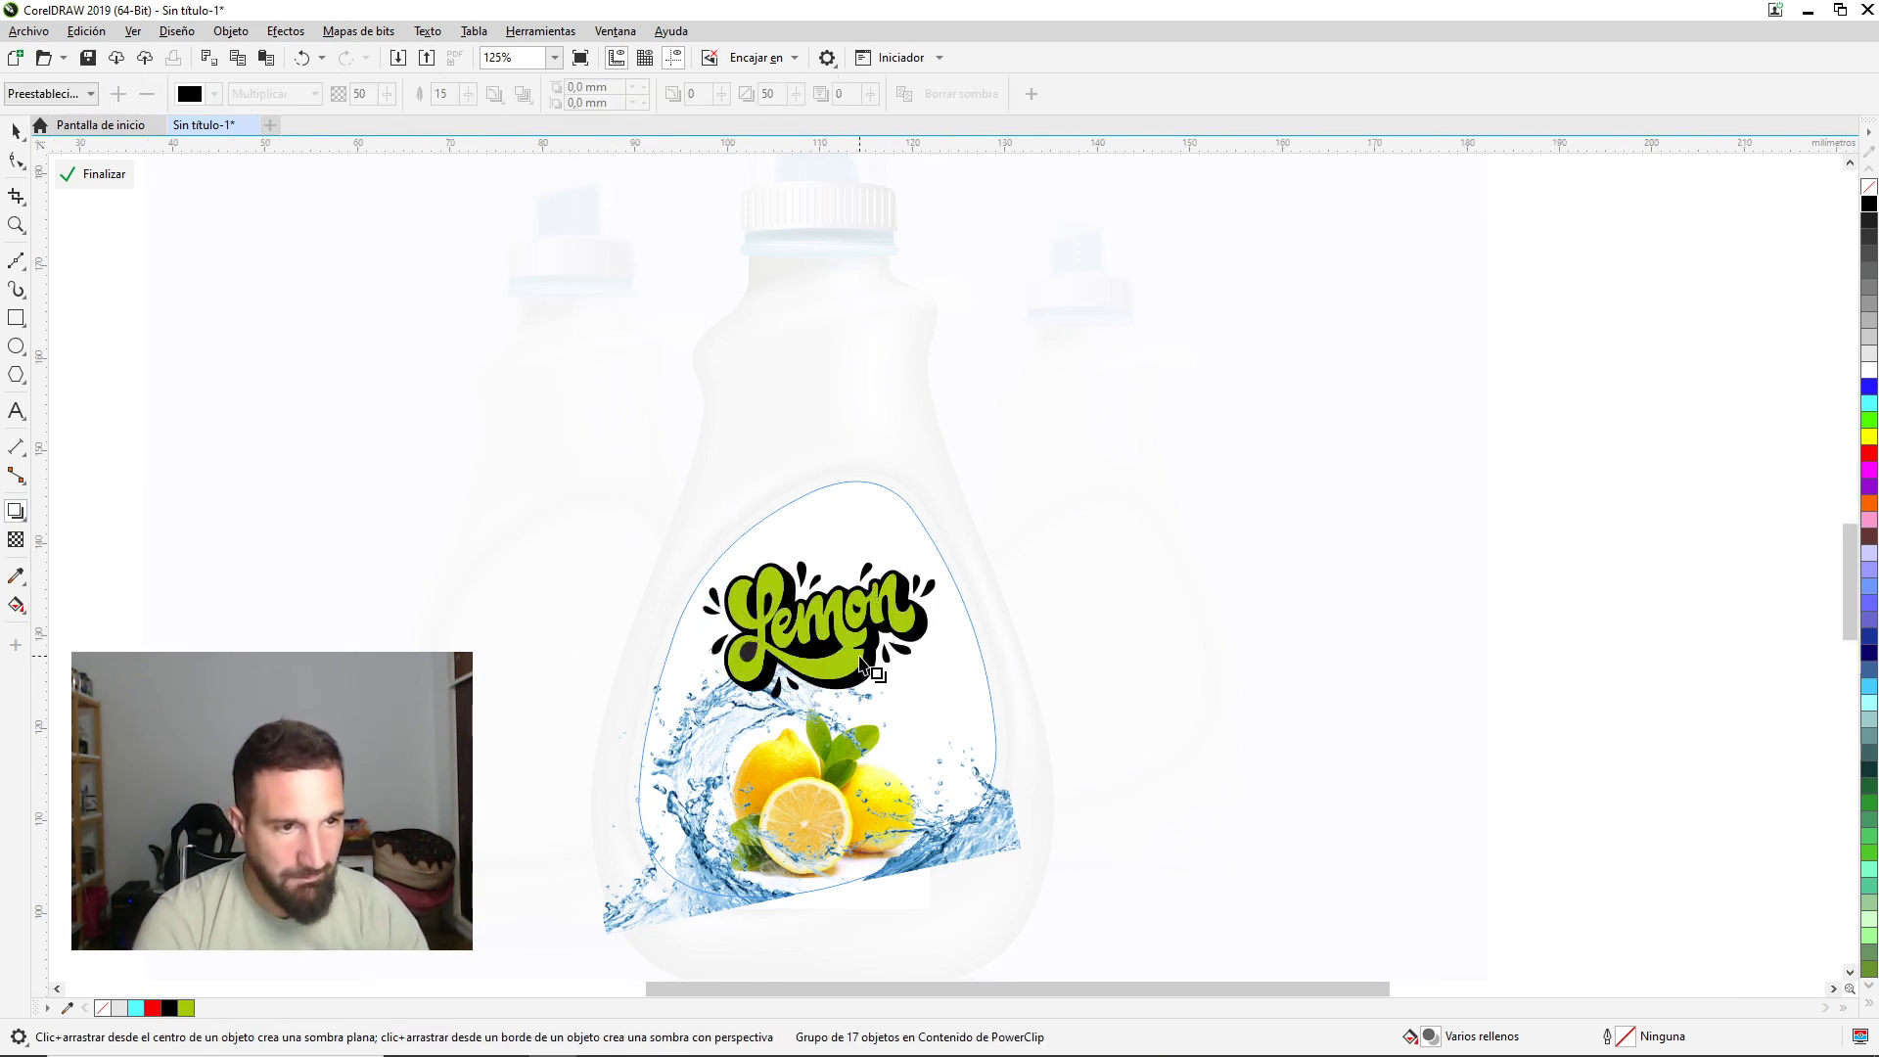
scroll(862, 666, "up", 3)
left_click_drag(778, 604, 925, 758)
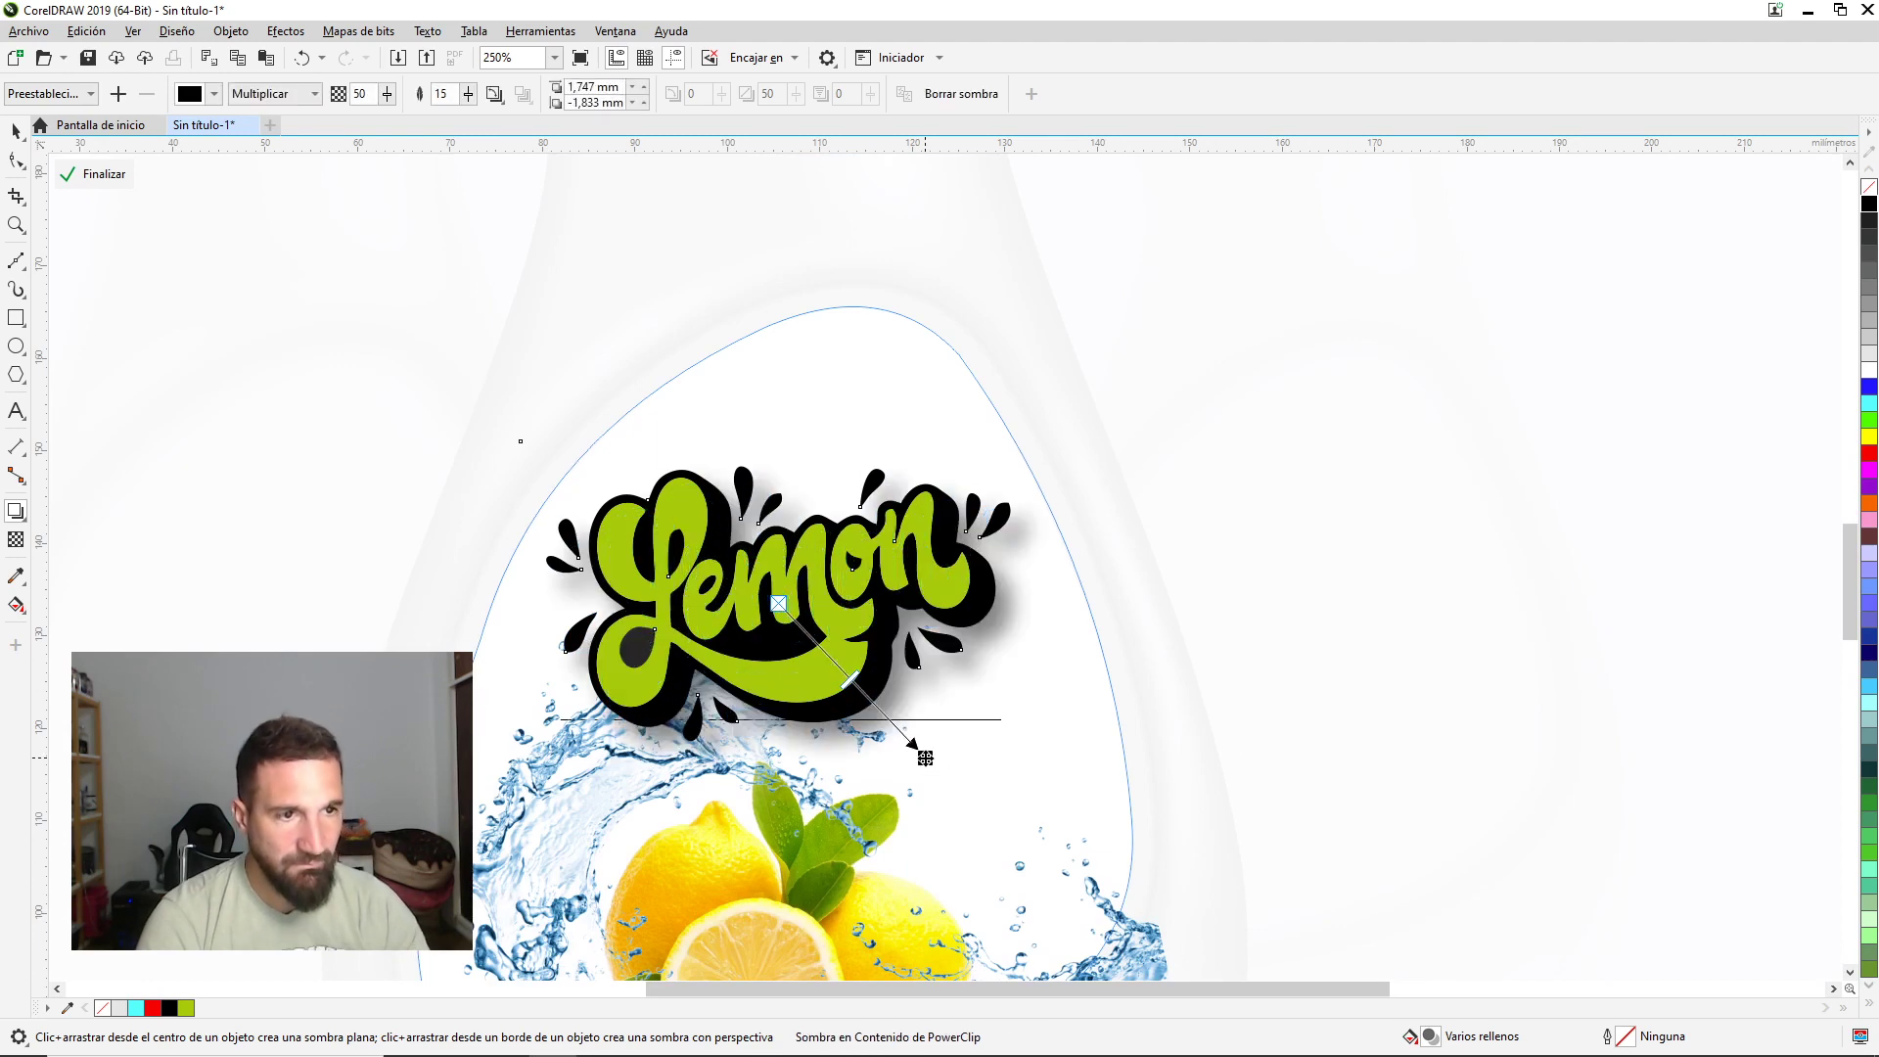
left_click(15, 130)
left_click(93, 173)
scroll(919, 468, "down", 5)
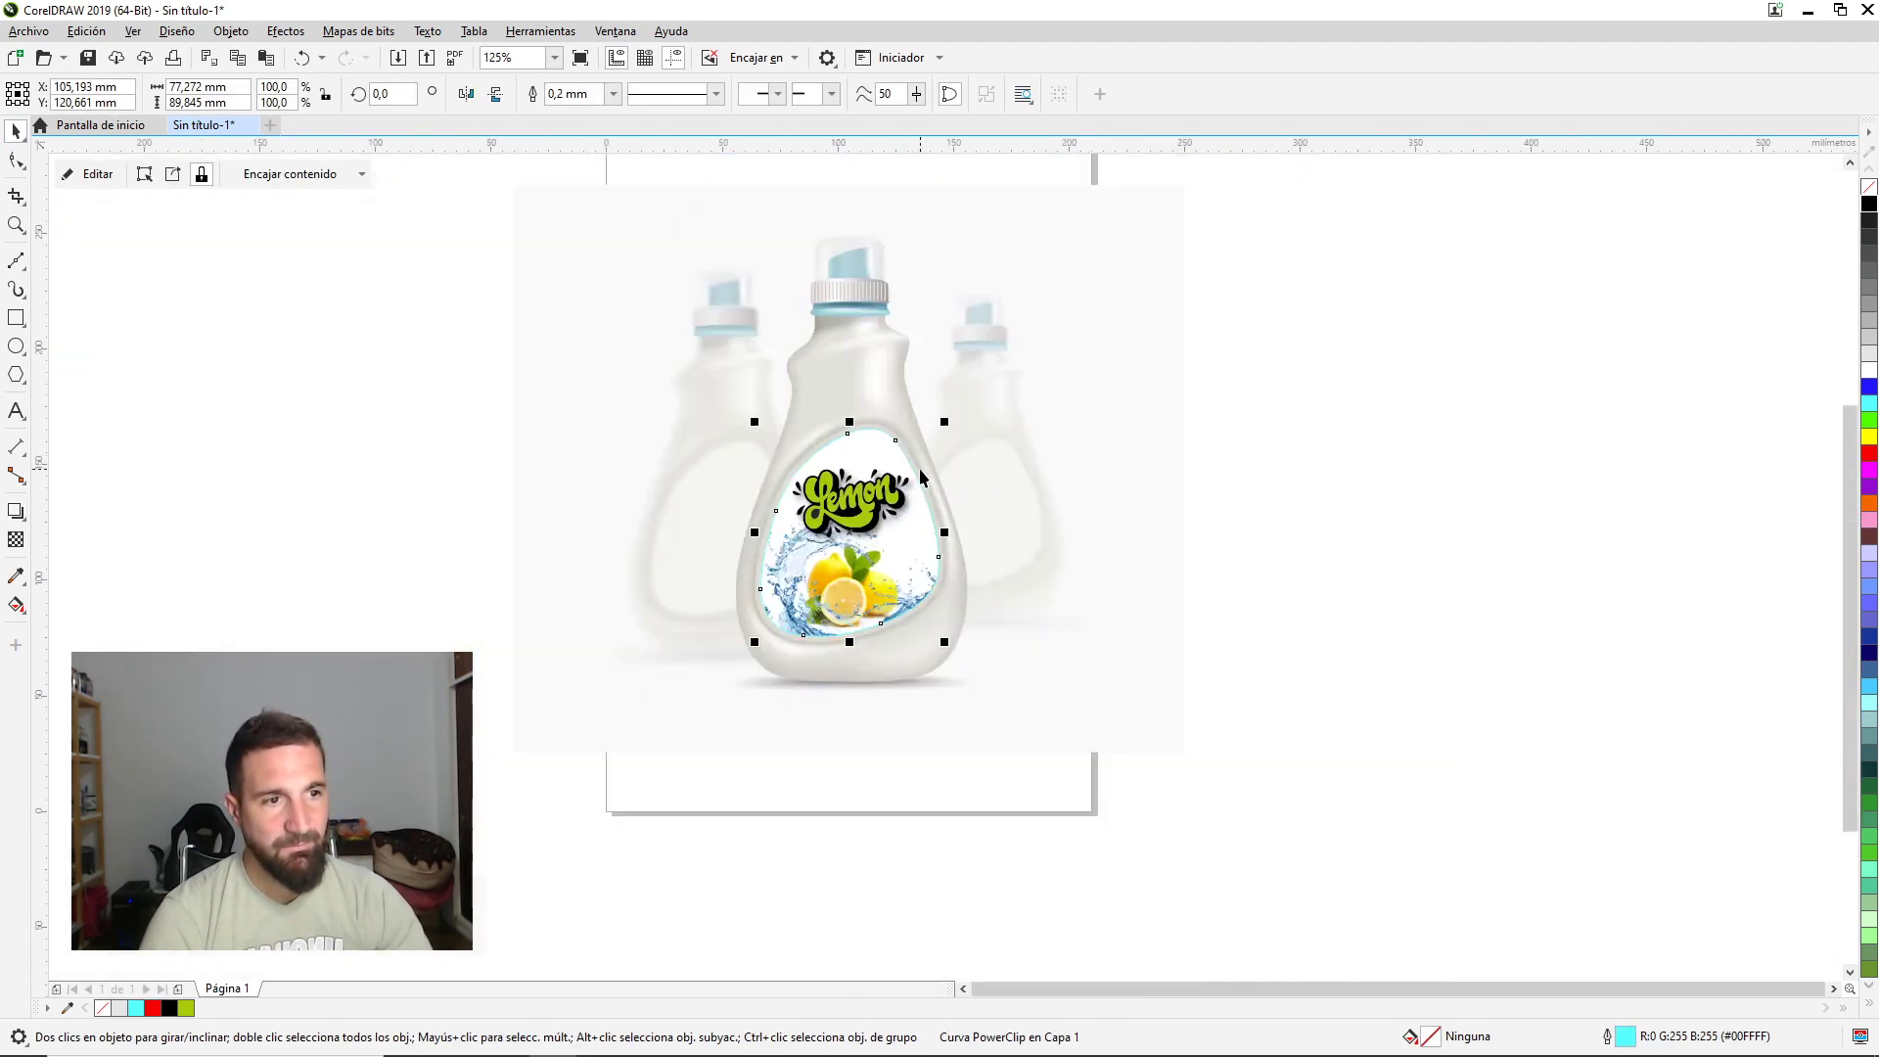
Create '950cc' text and shrink it onto the label below the logo's right side.
key("Escape")
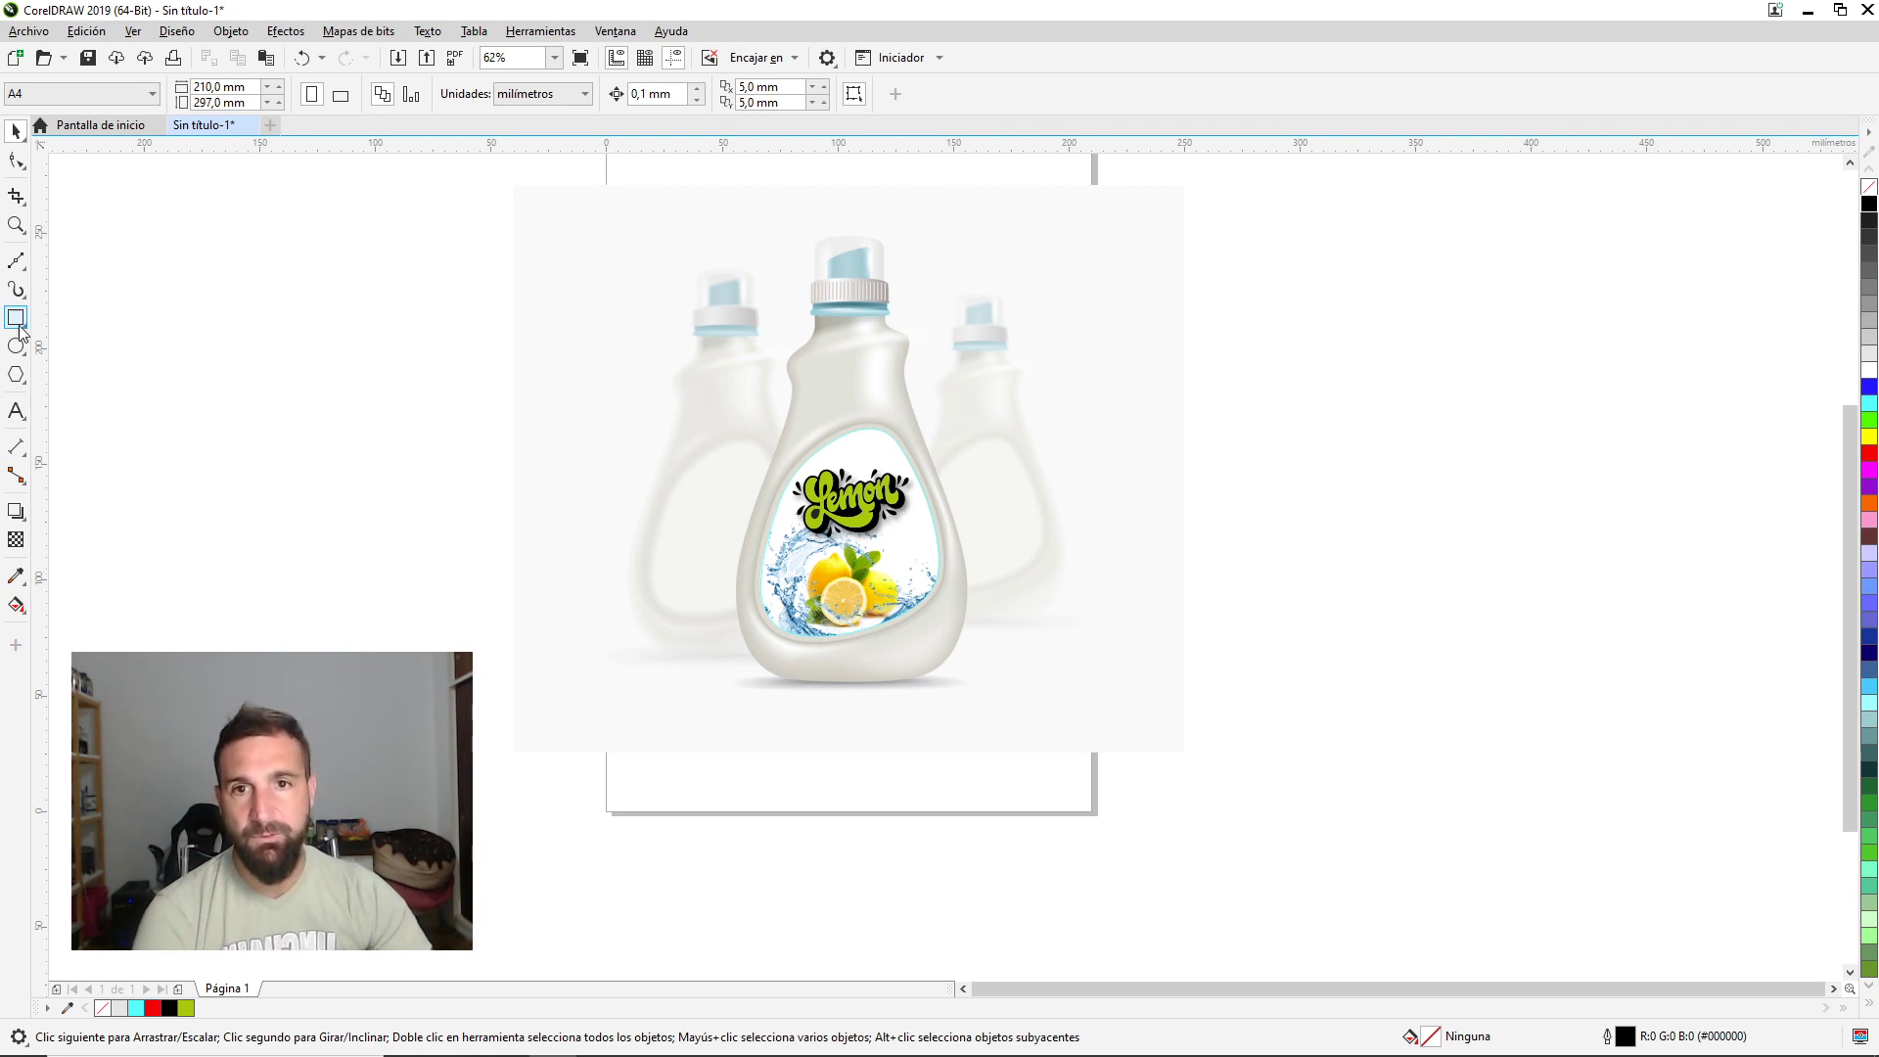
left_click(16, 411)
left_click(1236, 364)
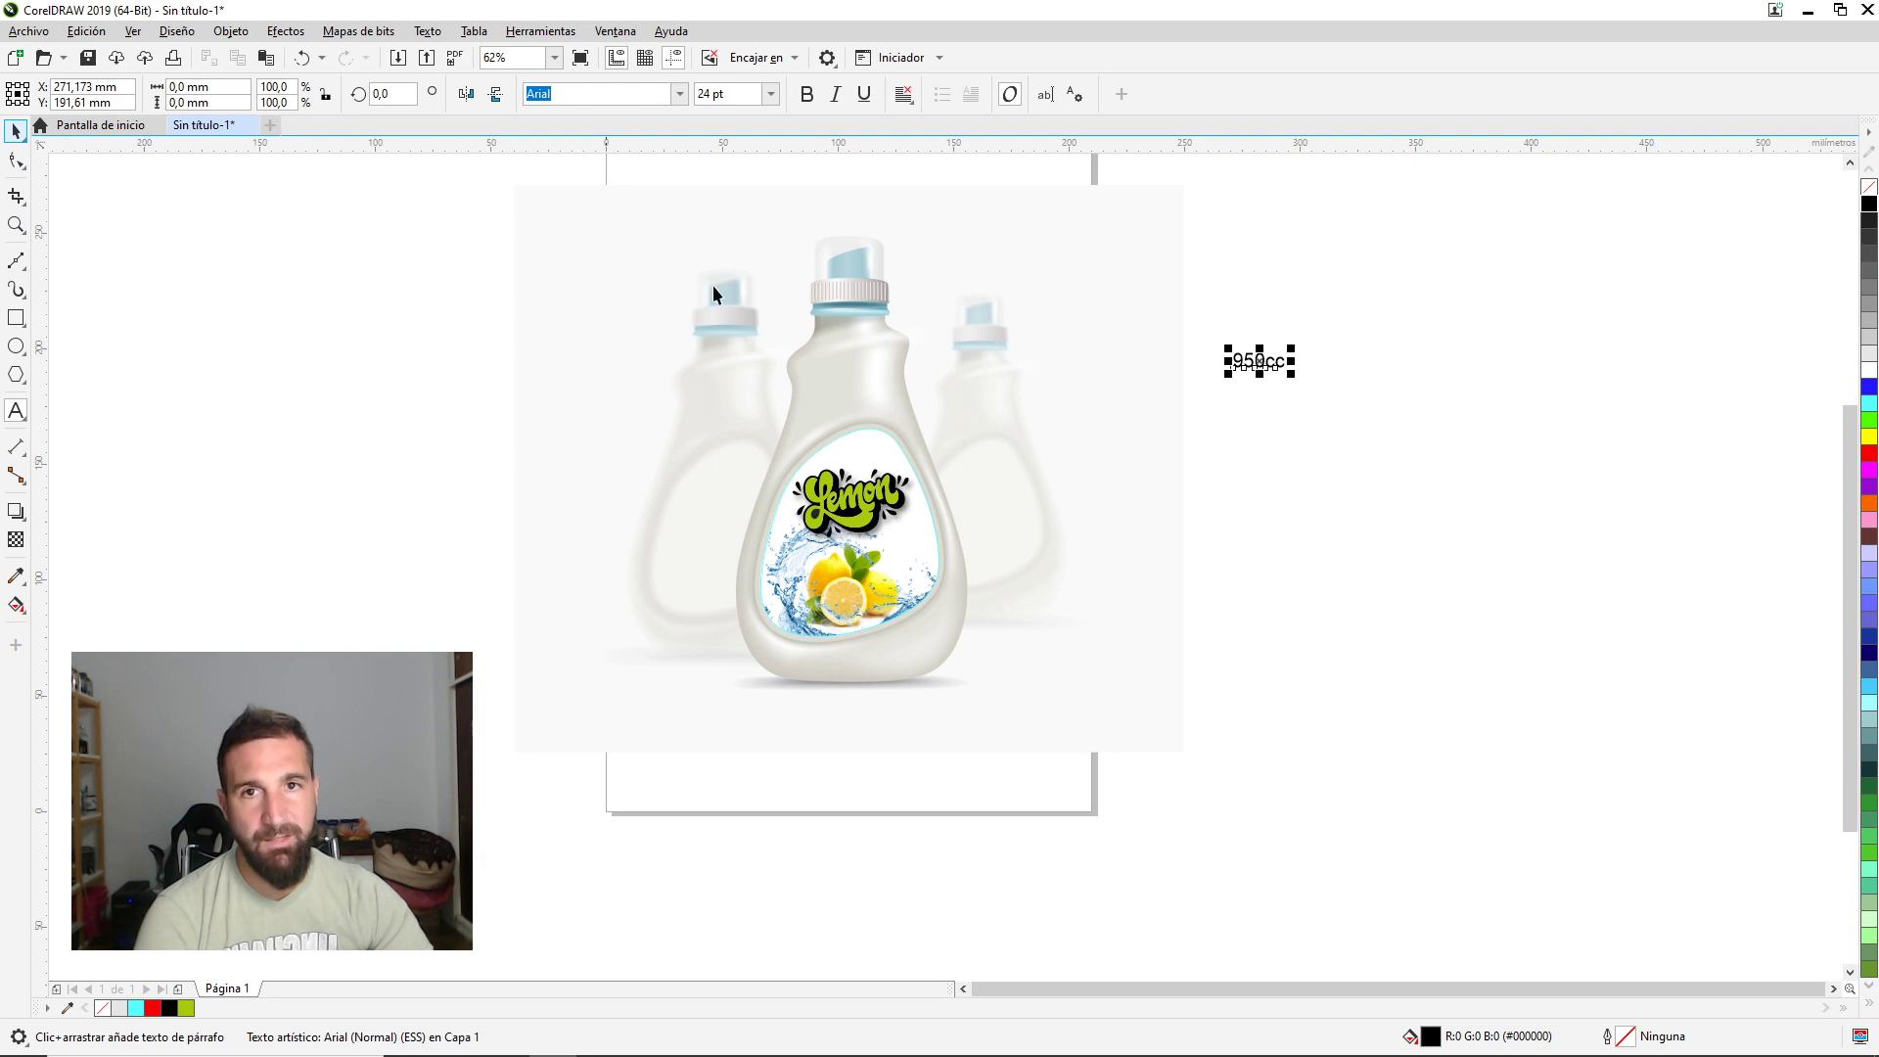
key("ctrl+space")
left_click_drag(1295, 342, 908, 522)
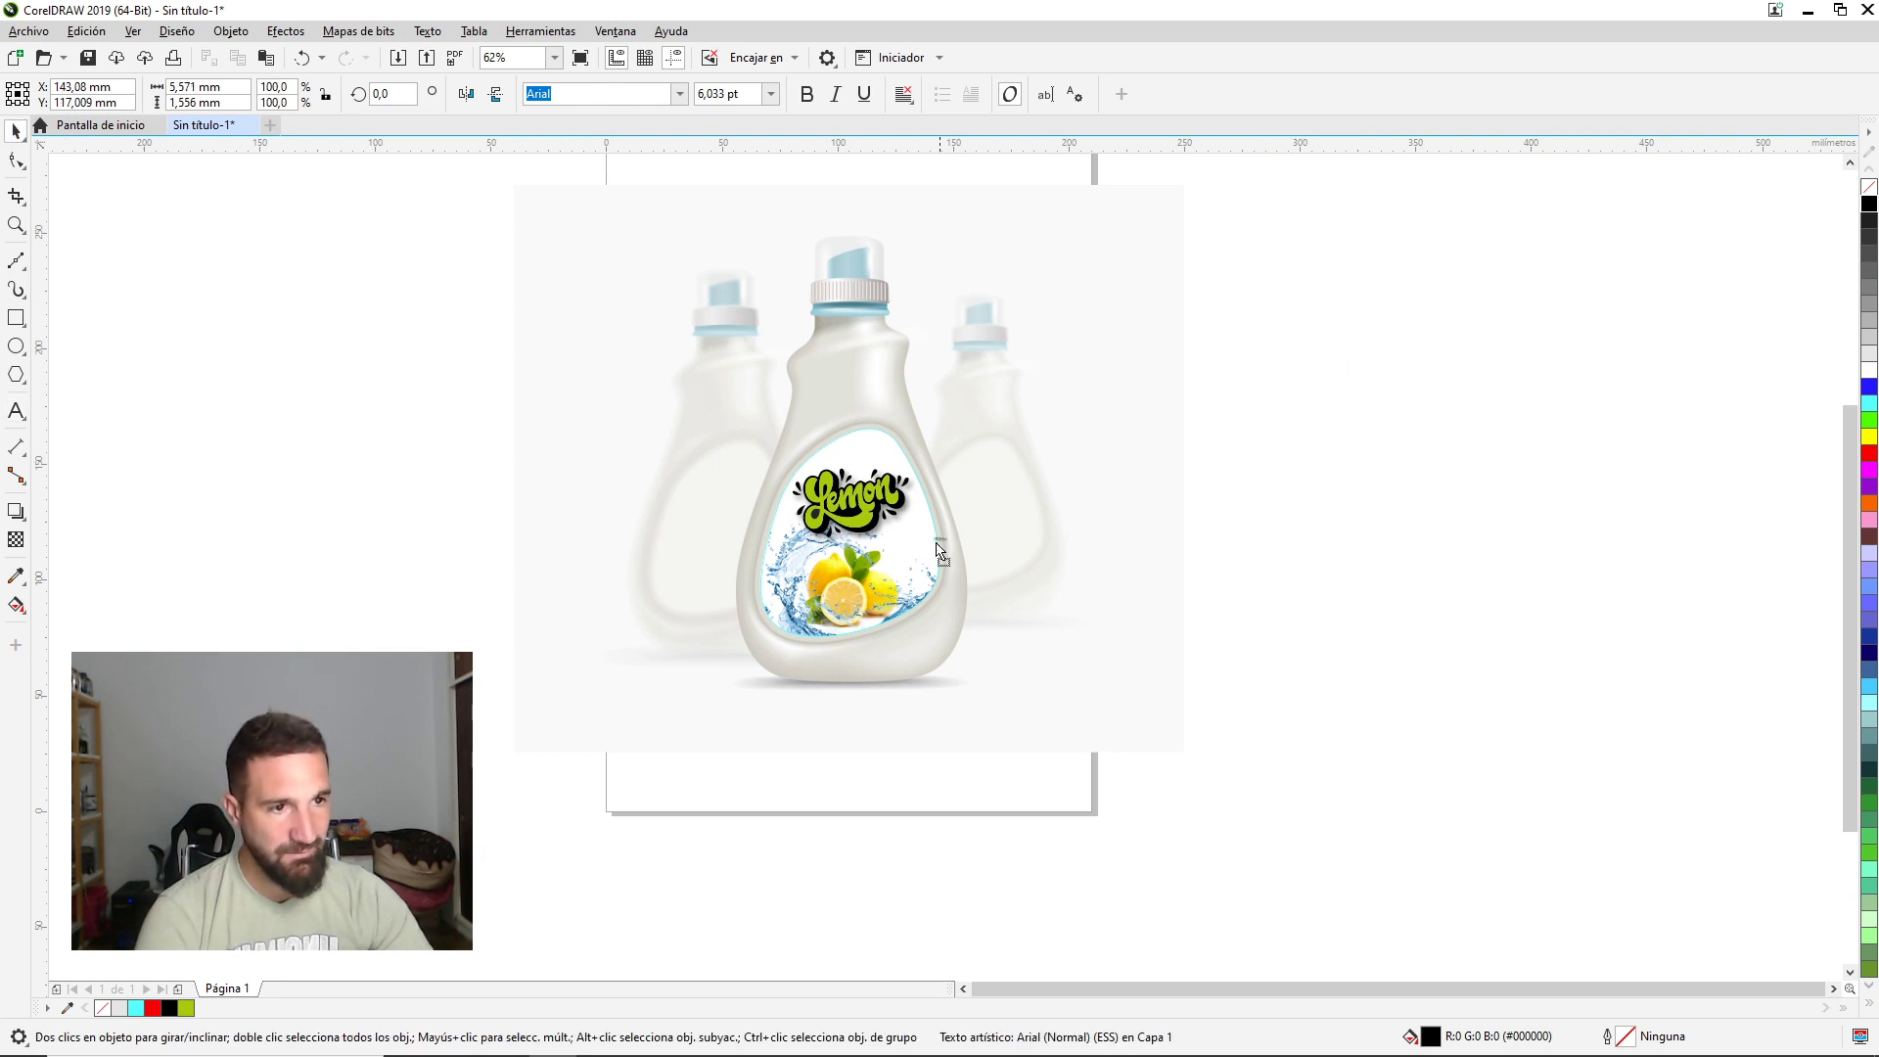
key("Escape")
scroll(920, 506, "up", 2)
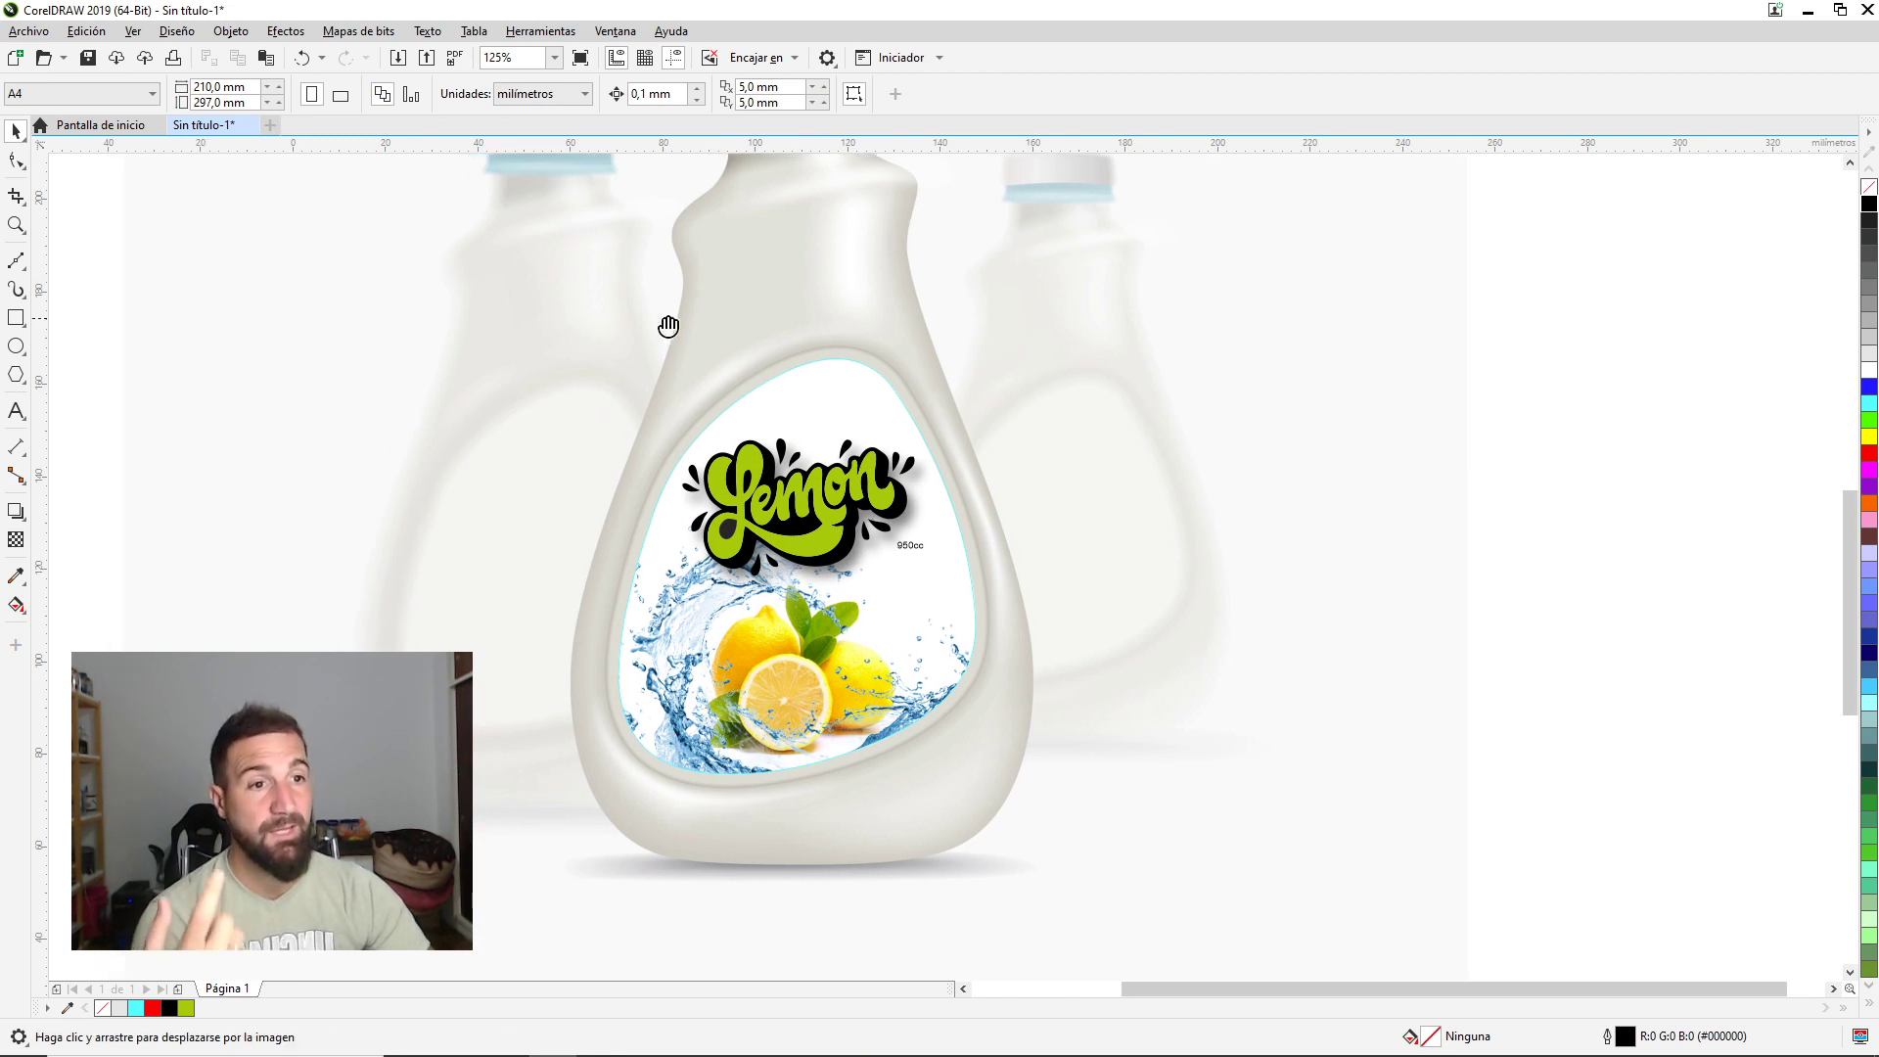
left_click_drag(641, 323, 1104, 299)
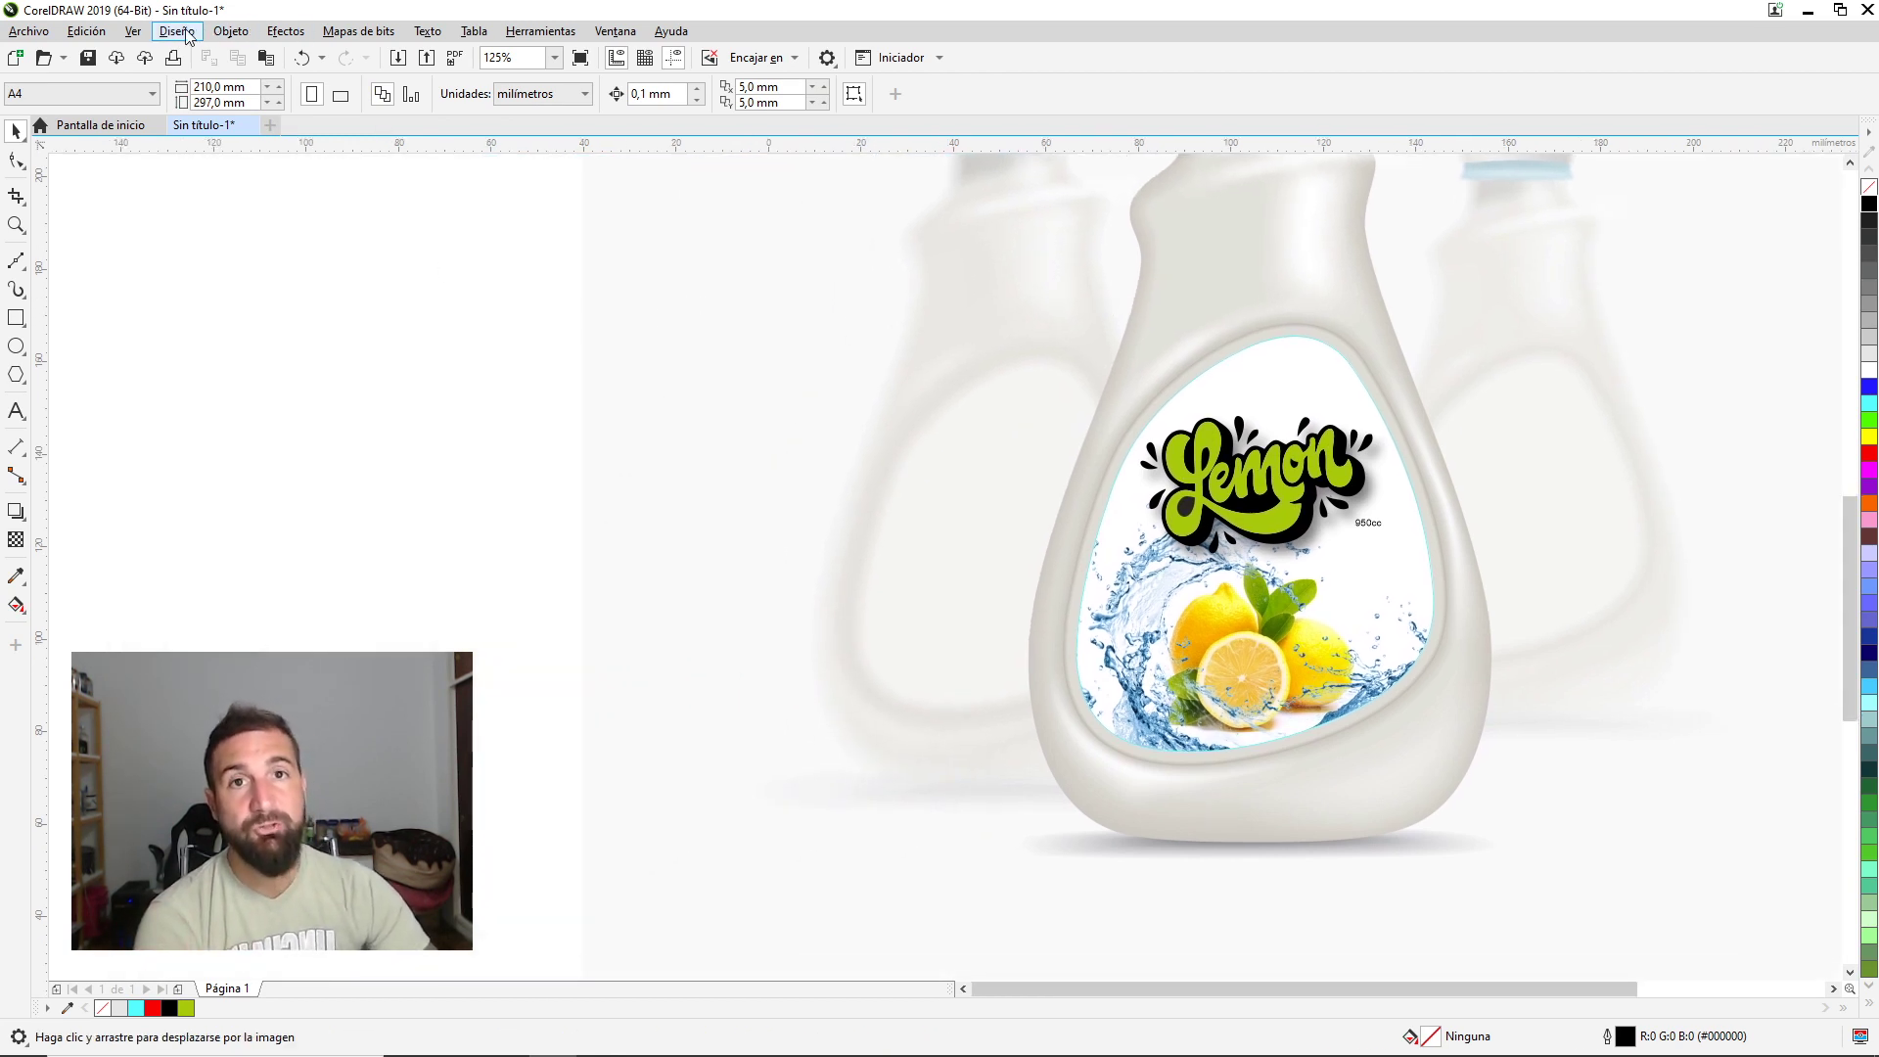
left_click(278, 37)
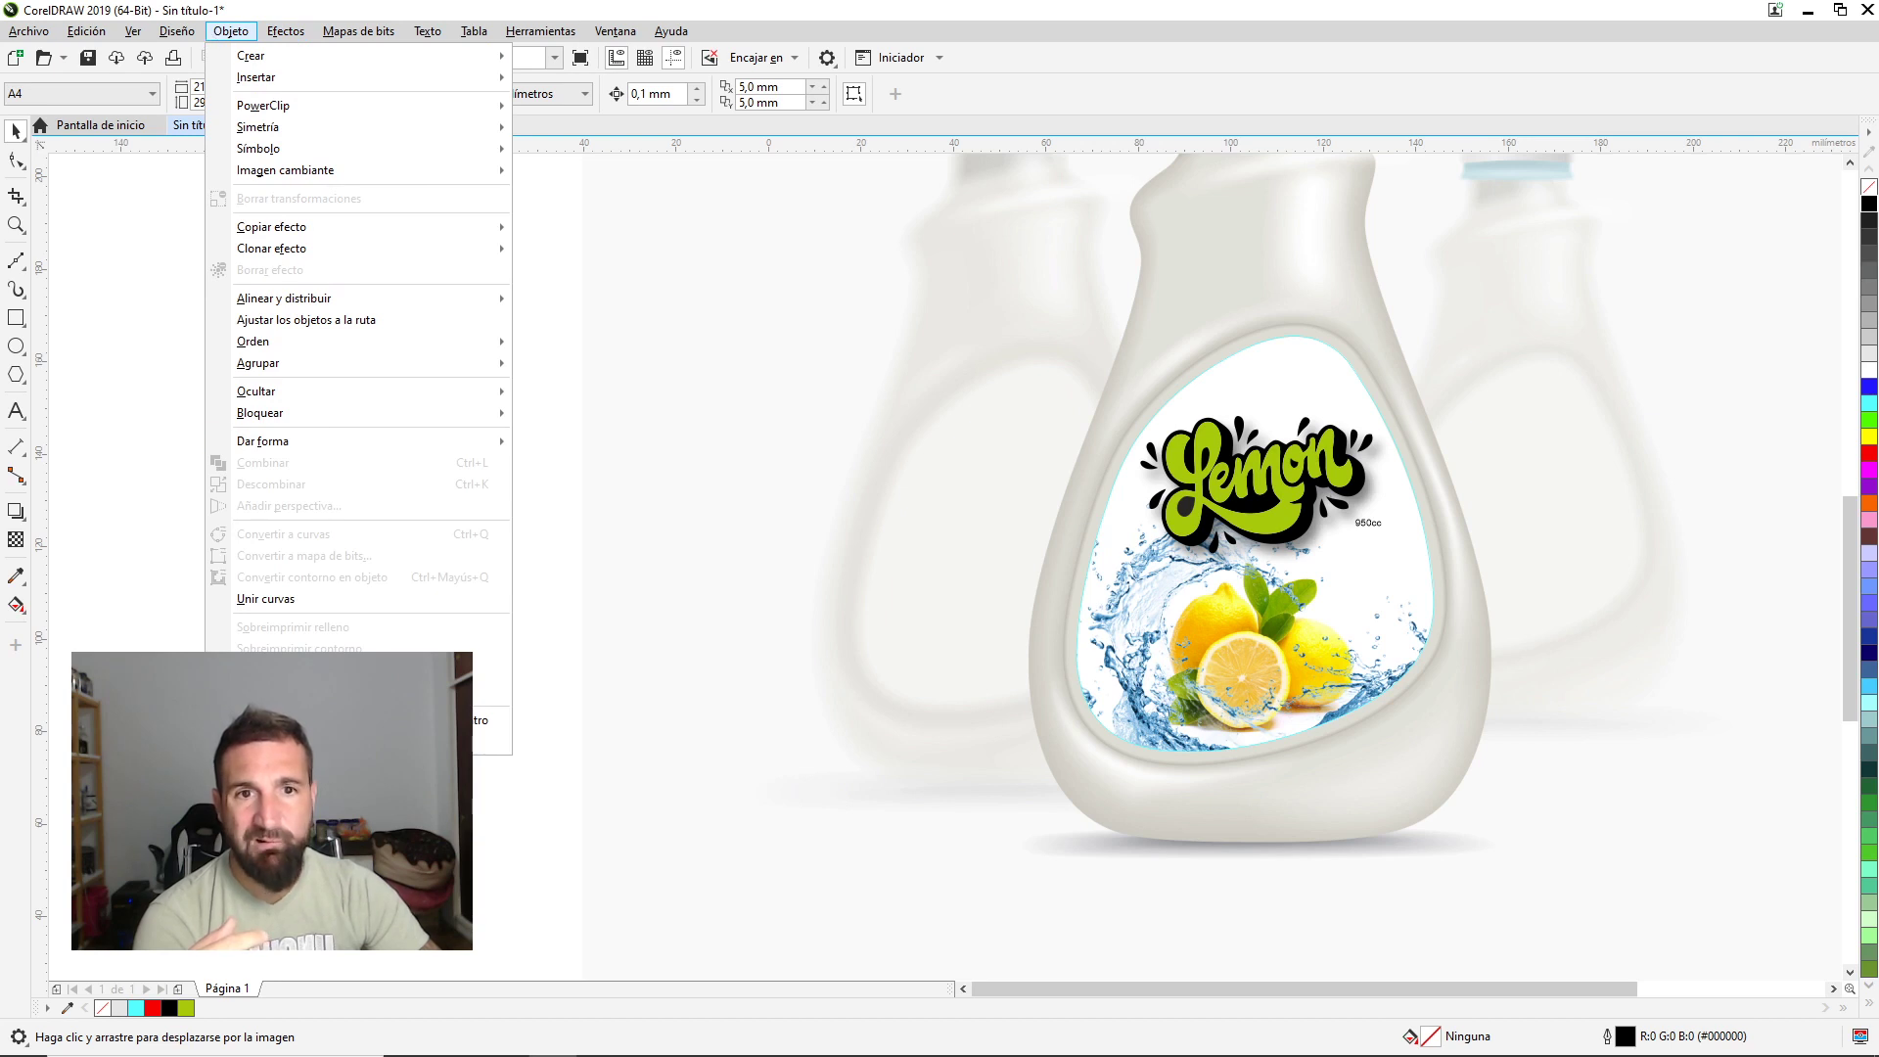
mouse_move(257, 77)
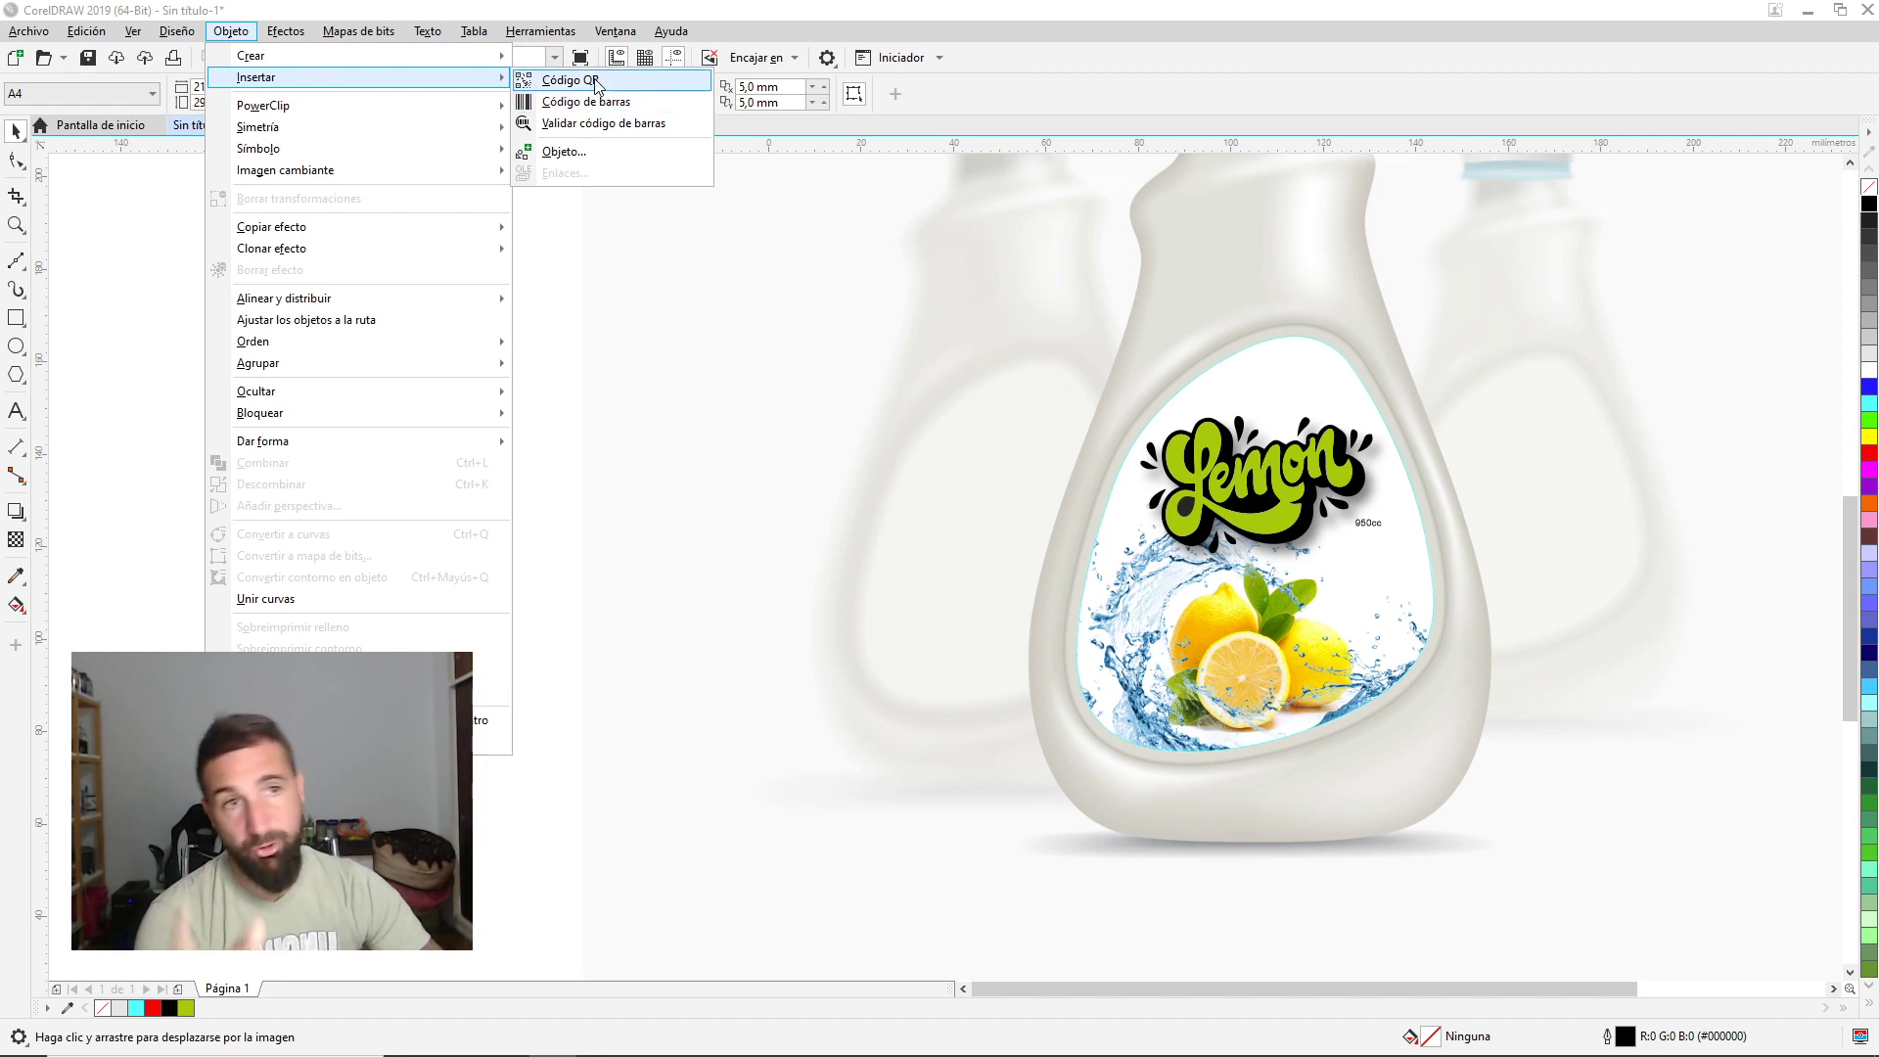
Create a Code 128 barcode encoding lemon.com.ar.
left_click(594, 103)
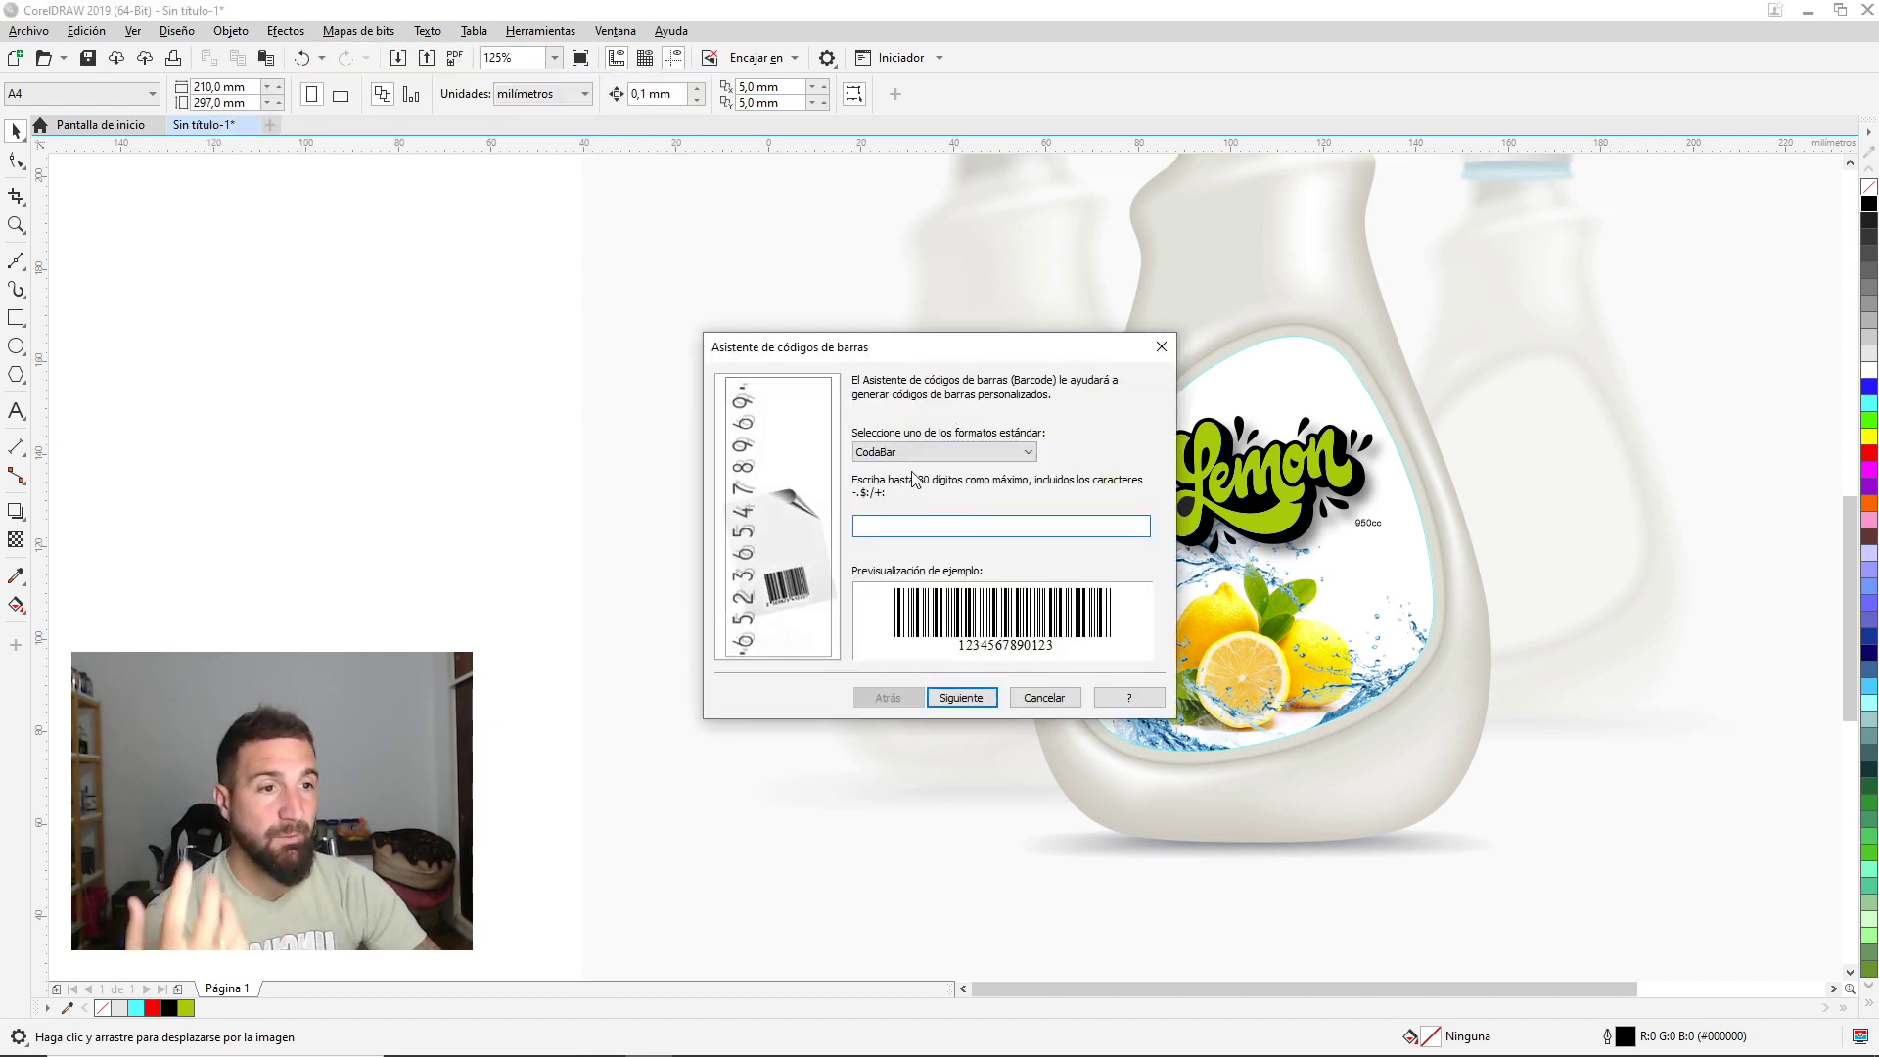
left_click(963, 454)
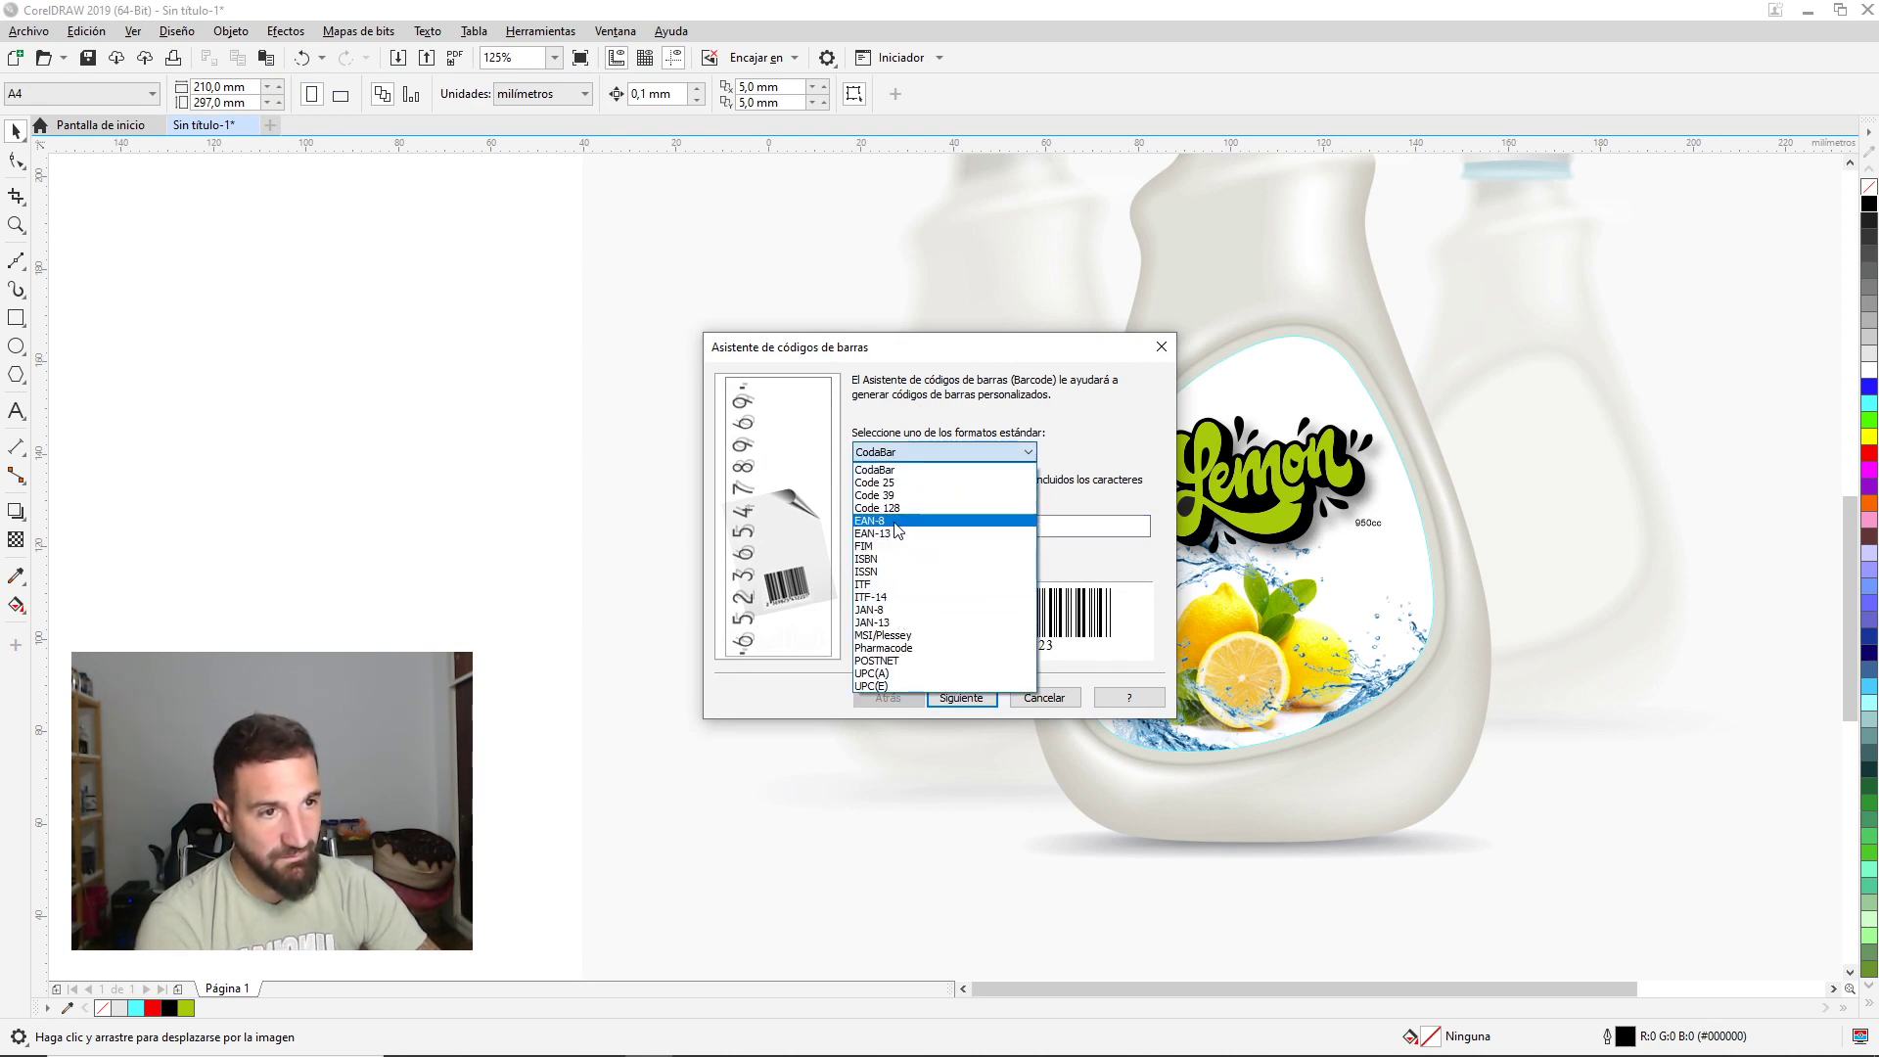
left_click(895, 508)
type("lemon.com.ar")
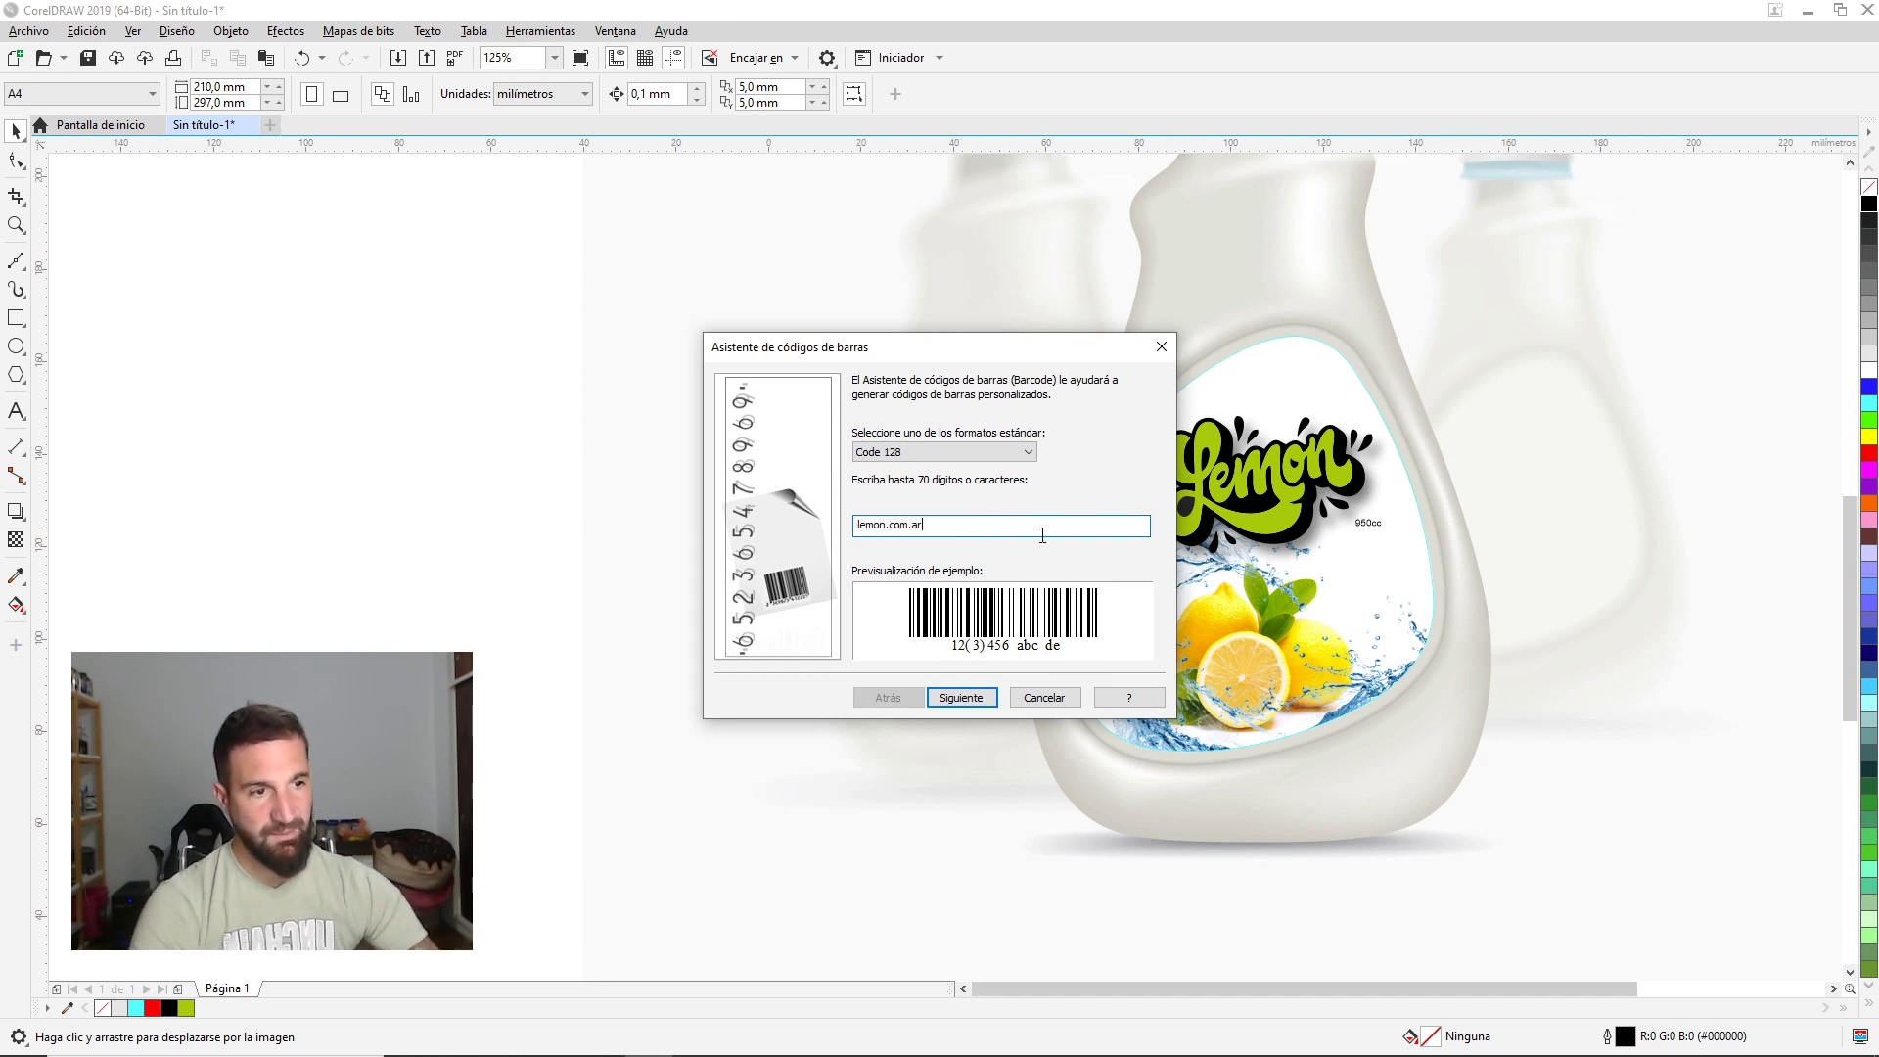
left_click(969, 704)
left_click(969, 704)
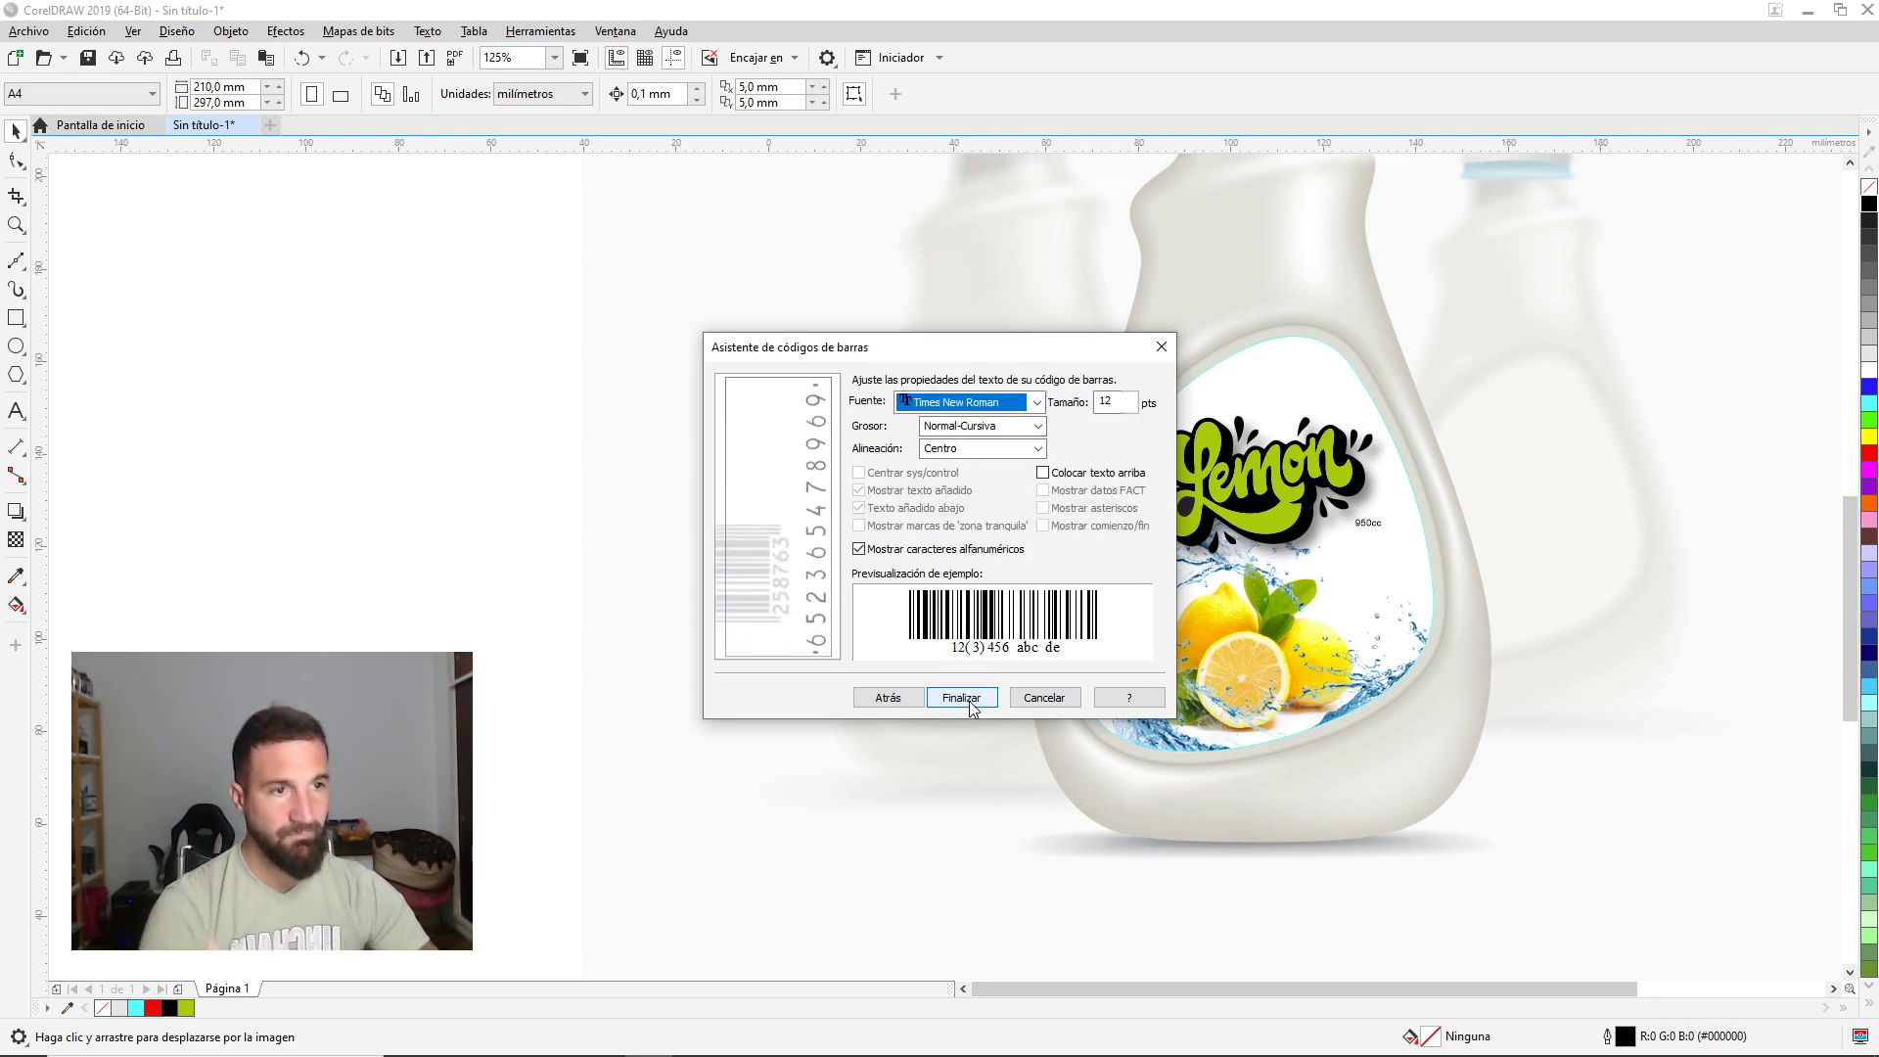
Scale the barcode down and place it at the label's lower left.
mouse_move(1413, 337)
left_mouse_down()
mouse_move(1231, 425)
mouse_move(1165, 702)
mouse_move(1135, 729)
left_mouse_up()
left_click(479, 527)
left_click(1155, 694)
mouse_move(1214, 671)
left_mouse_down()
mouse_move(1537, 518)
mouse_move(1226, 663)
left_mouse_up()
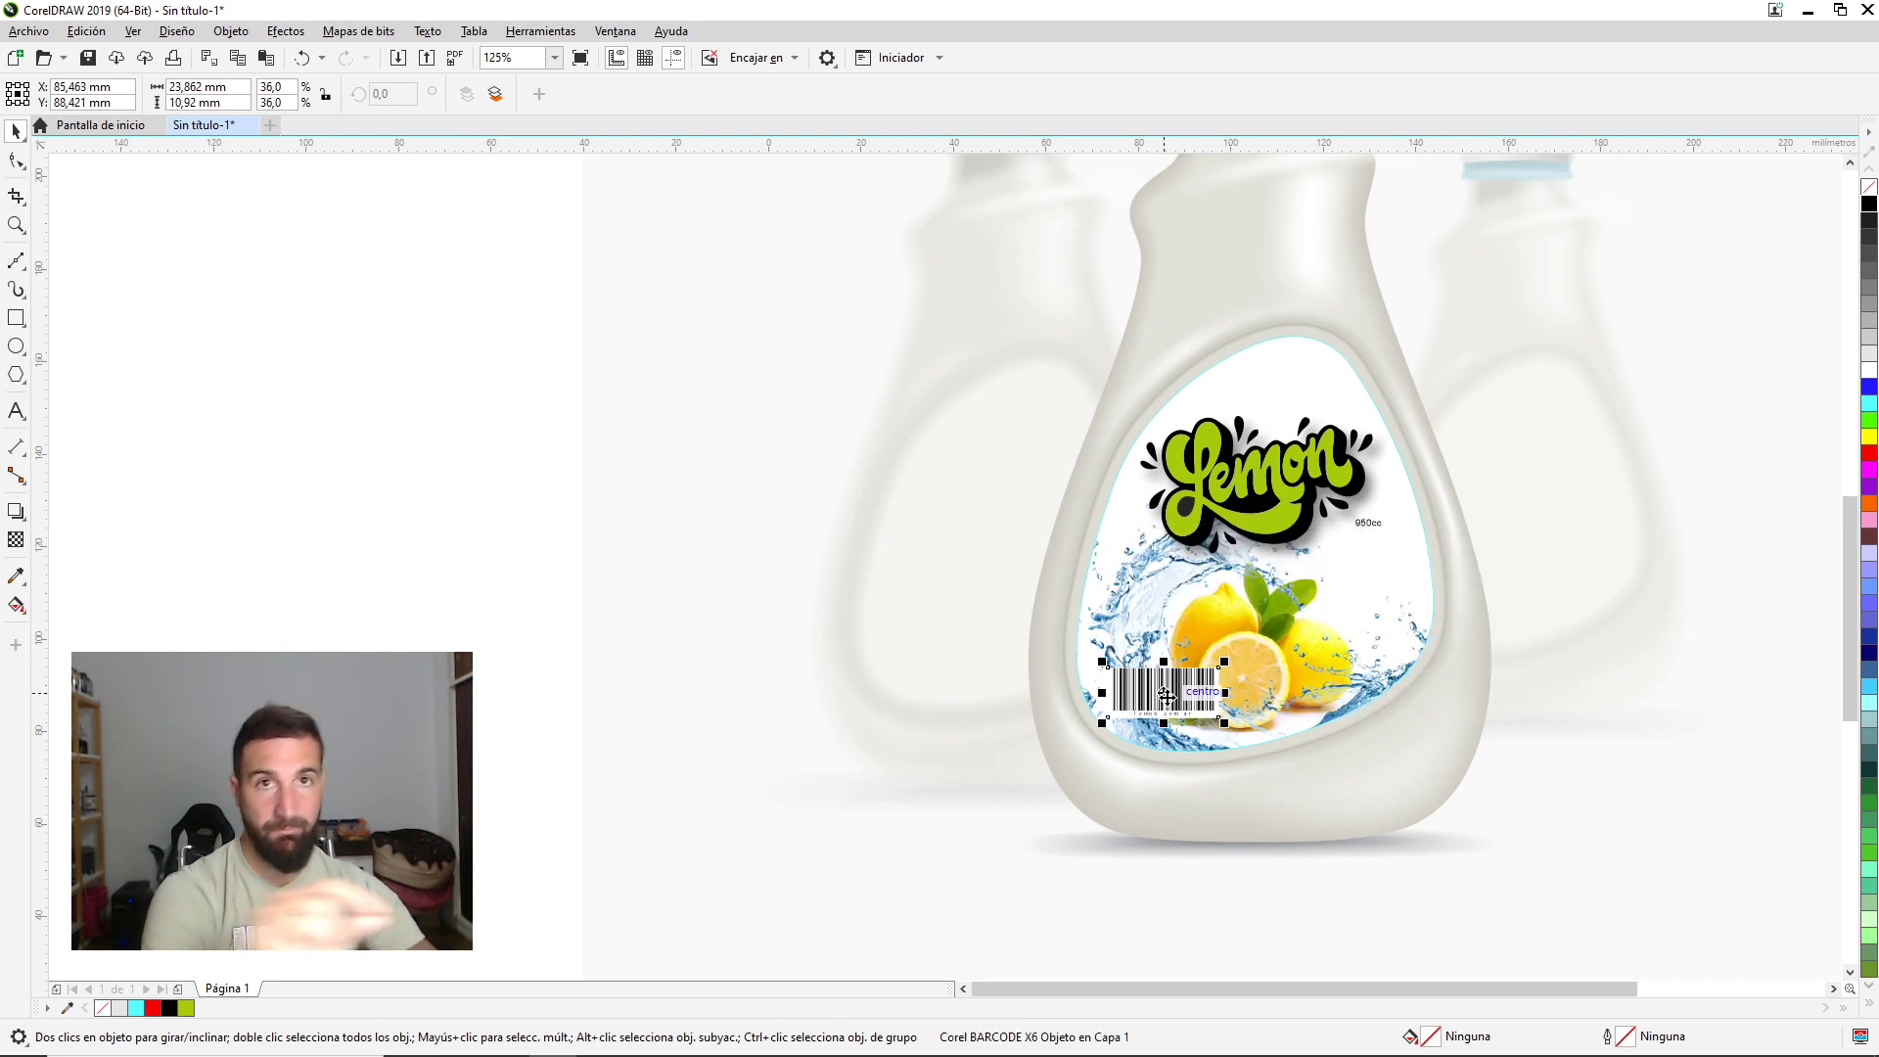
Move the barcode beside the 950cc text, shrink it slightly, and zoom to check the fit.
left_click_drag(1167, 695, 1405, 565)
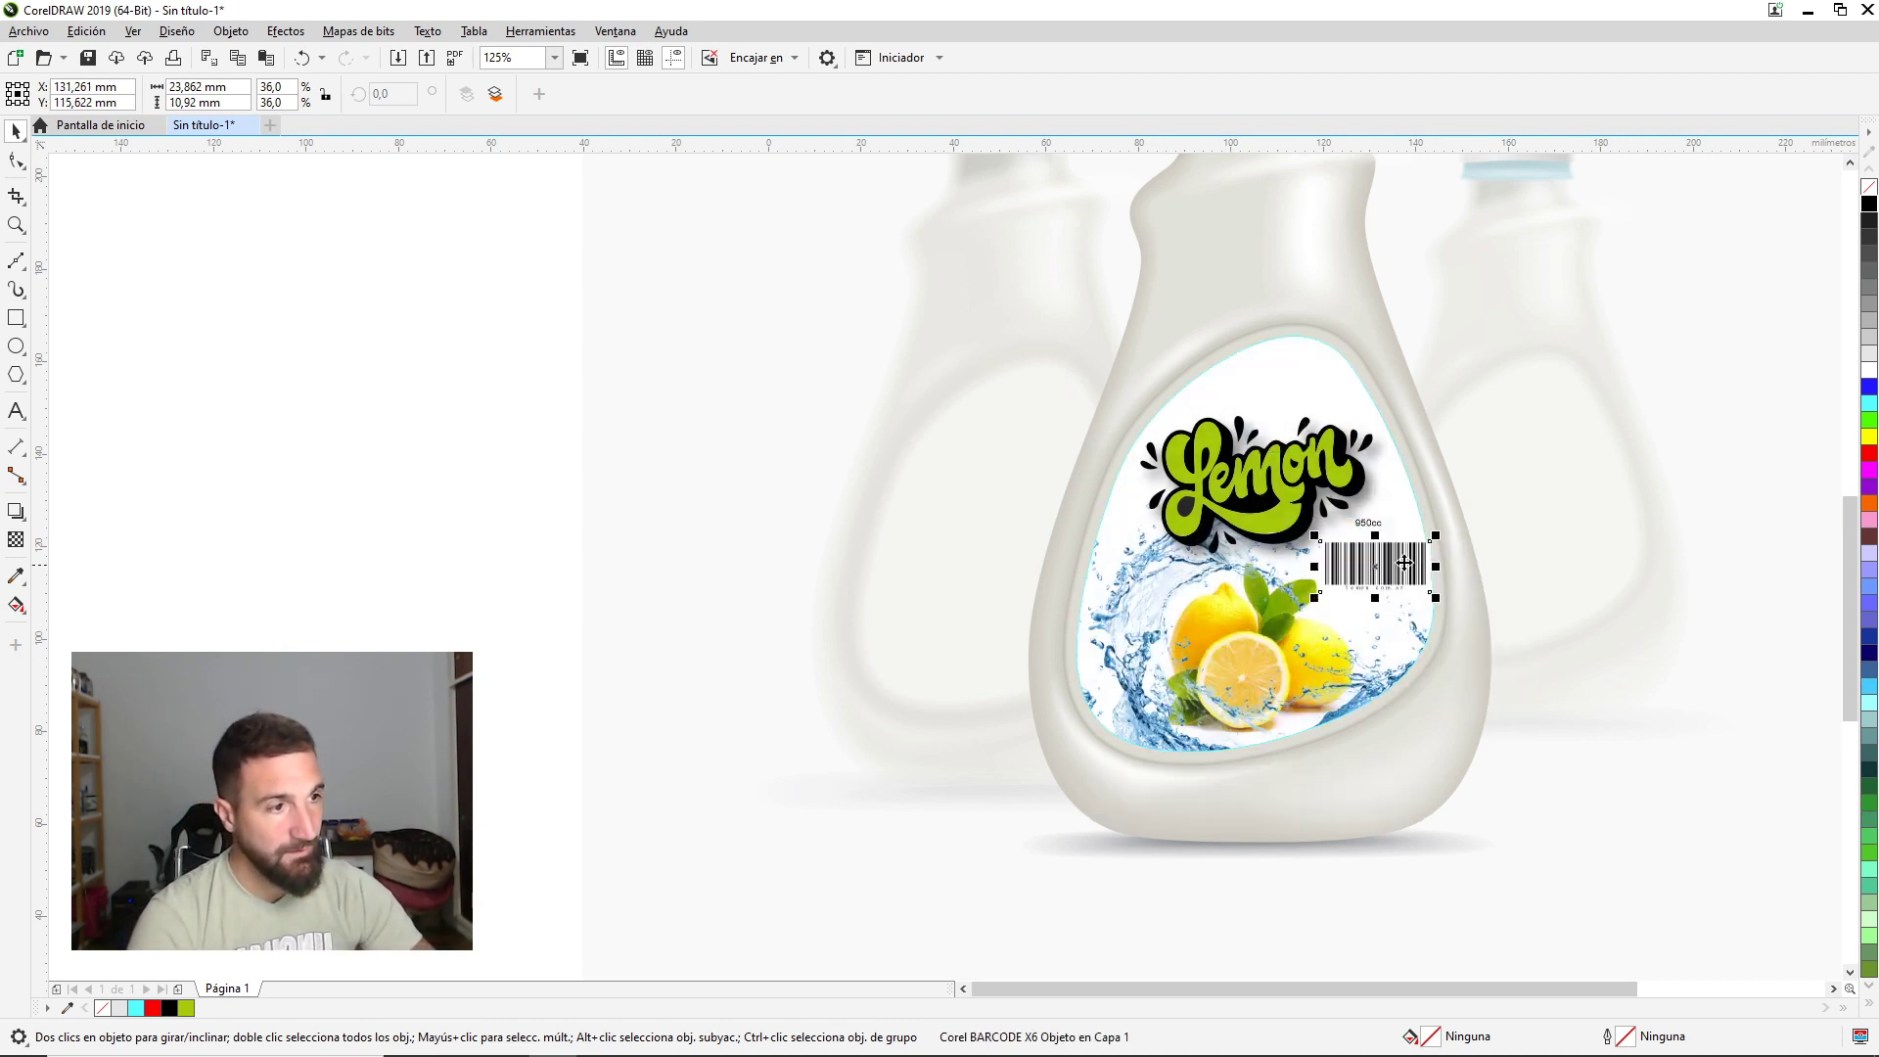
left_click_drag(1433, 538, 1421, 539)
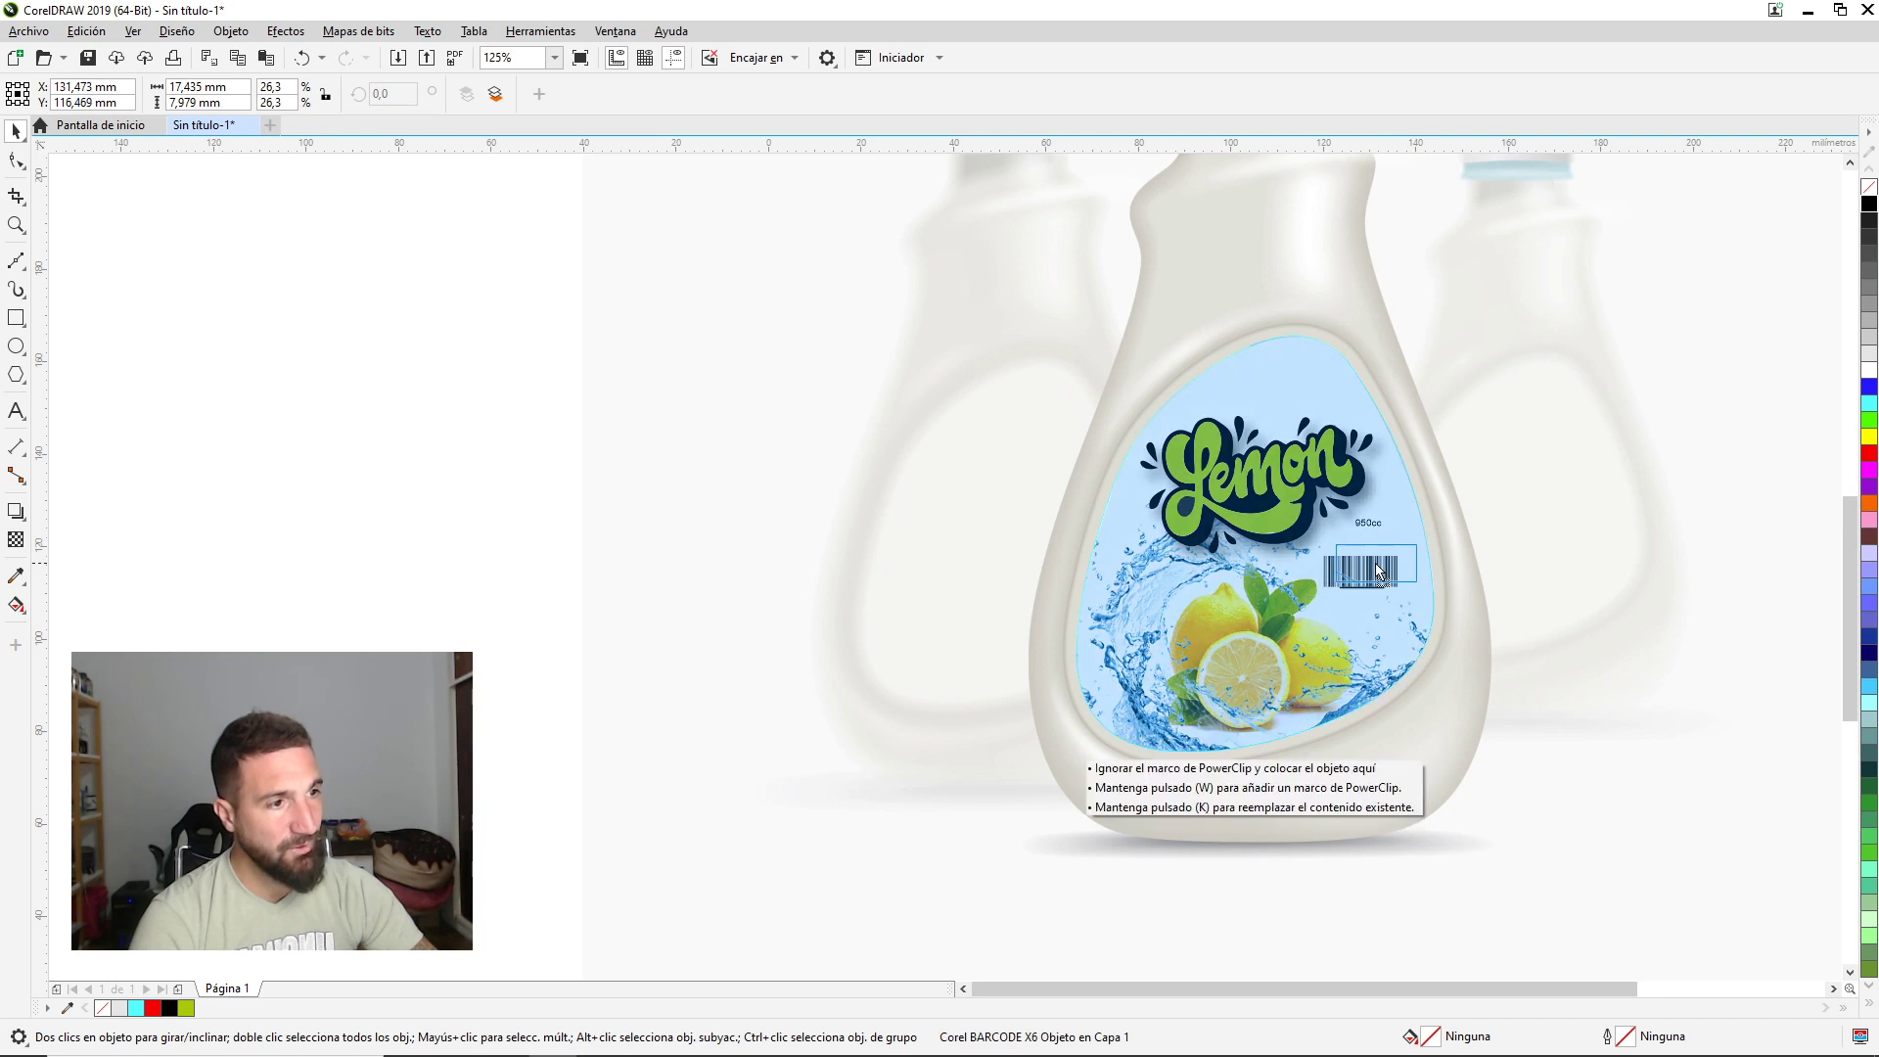
left_click(469, 539)
scroll(1349, 551, "down", 3)
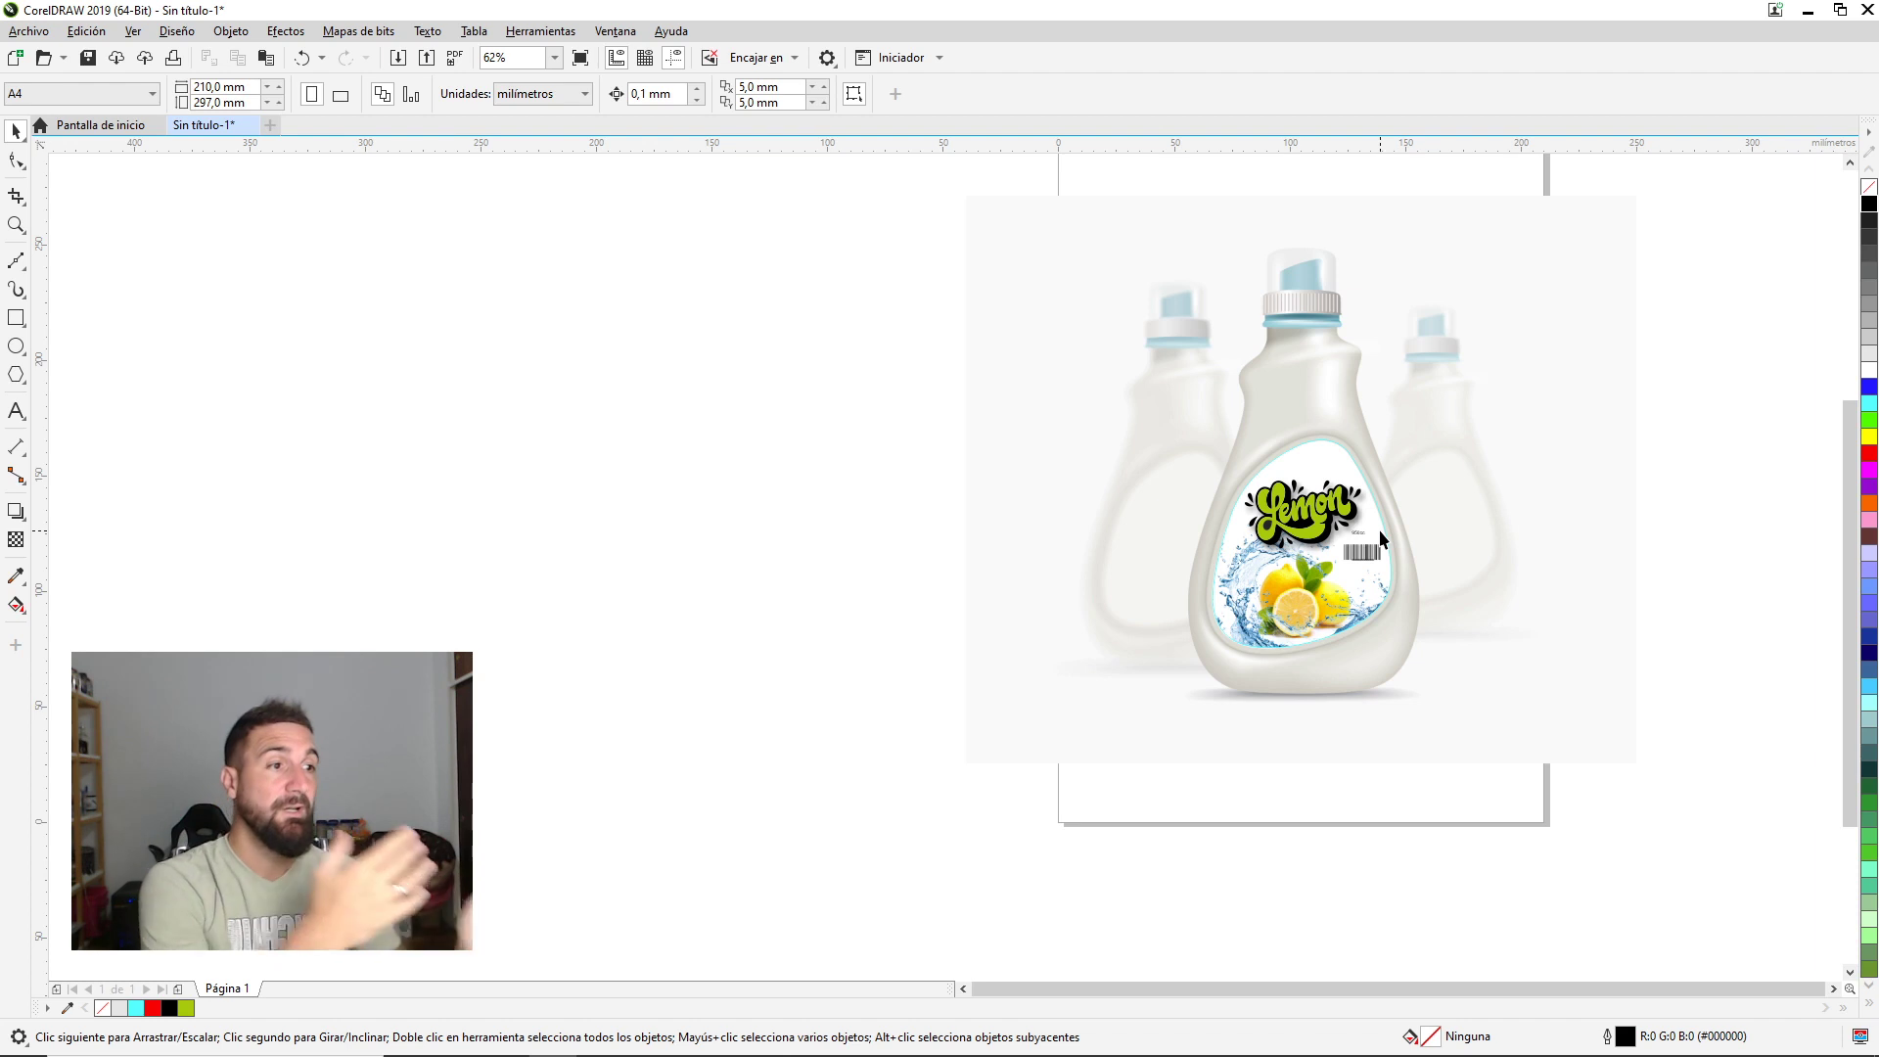
scroll(1380, 528, "up", 2)
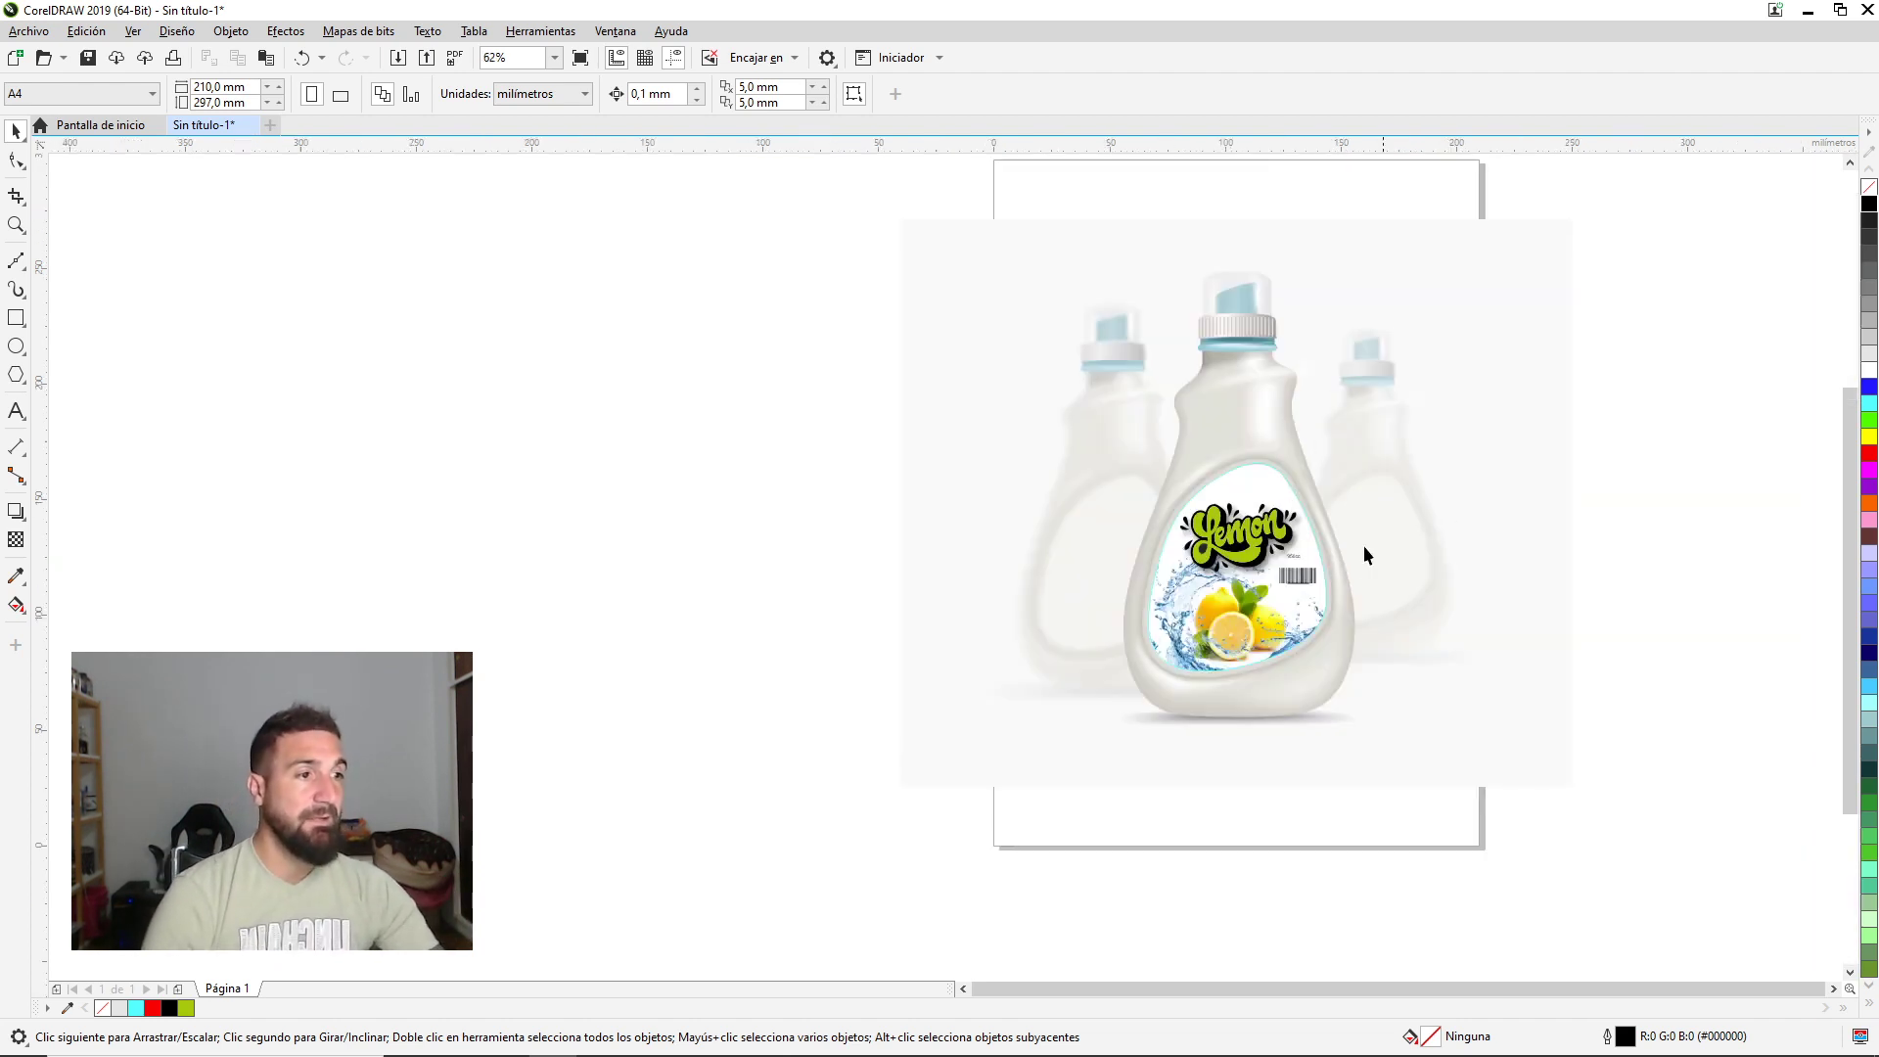
scroll(1365, 545, "up", 1)
scroll(1296, 568, "down", 2)
scroll(1339, 534, "up", 2)
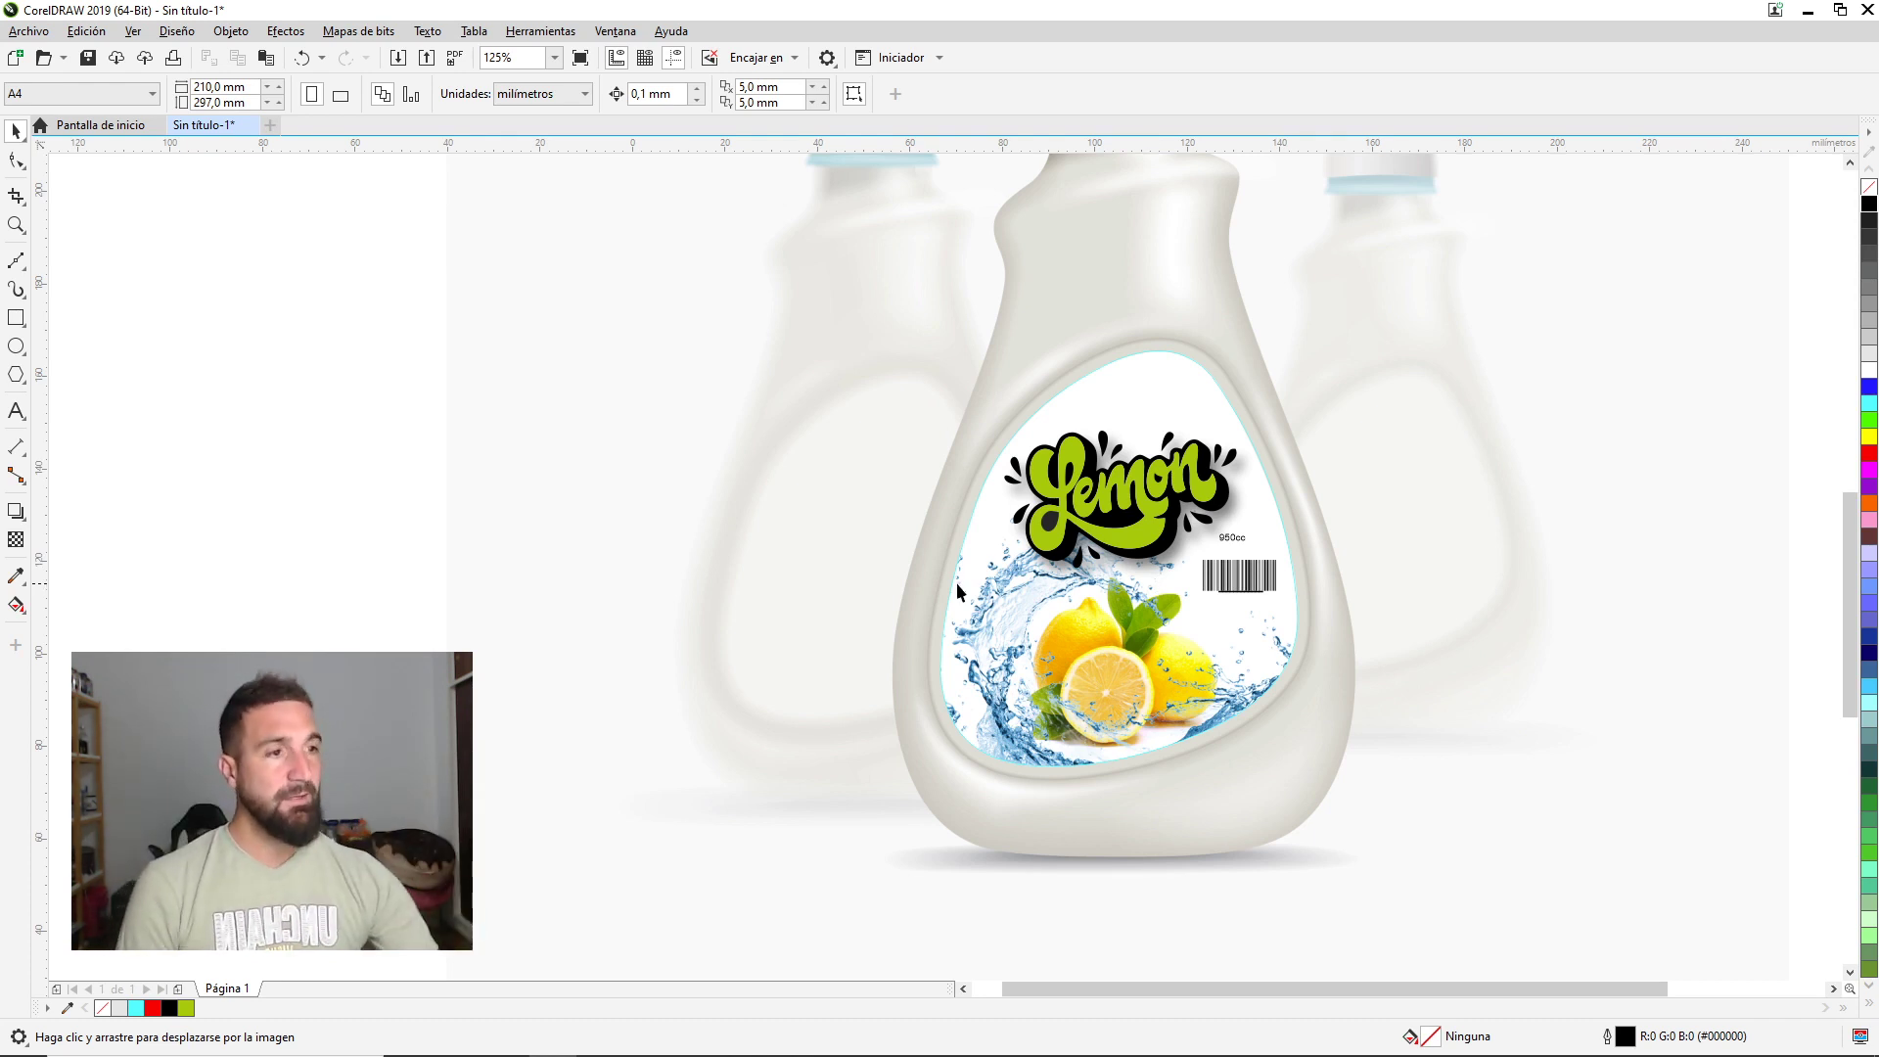
right_click(1074, 249)
Unlock and delete the bottle photo, then shift the label right and slightly up.
left_click(1122, 281)
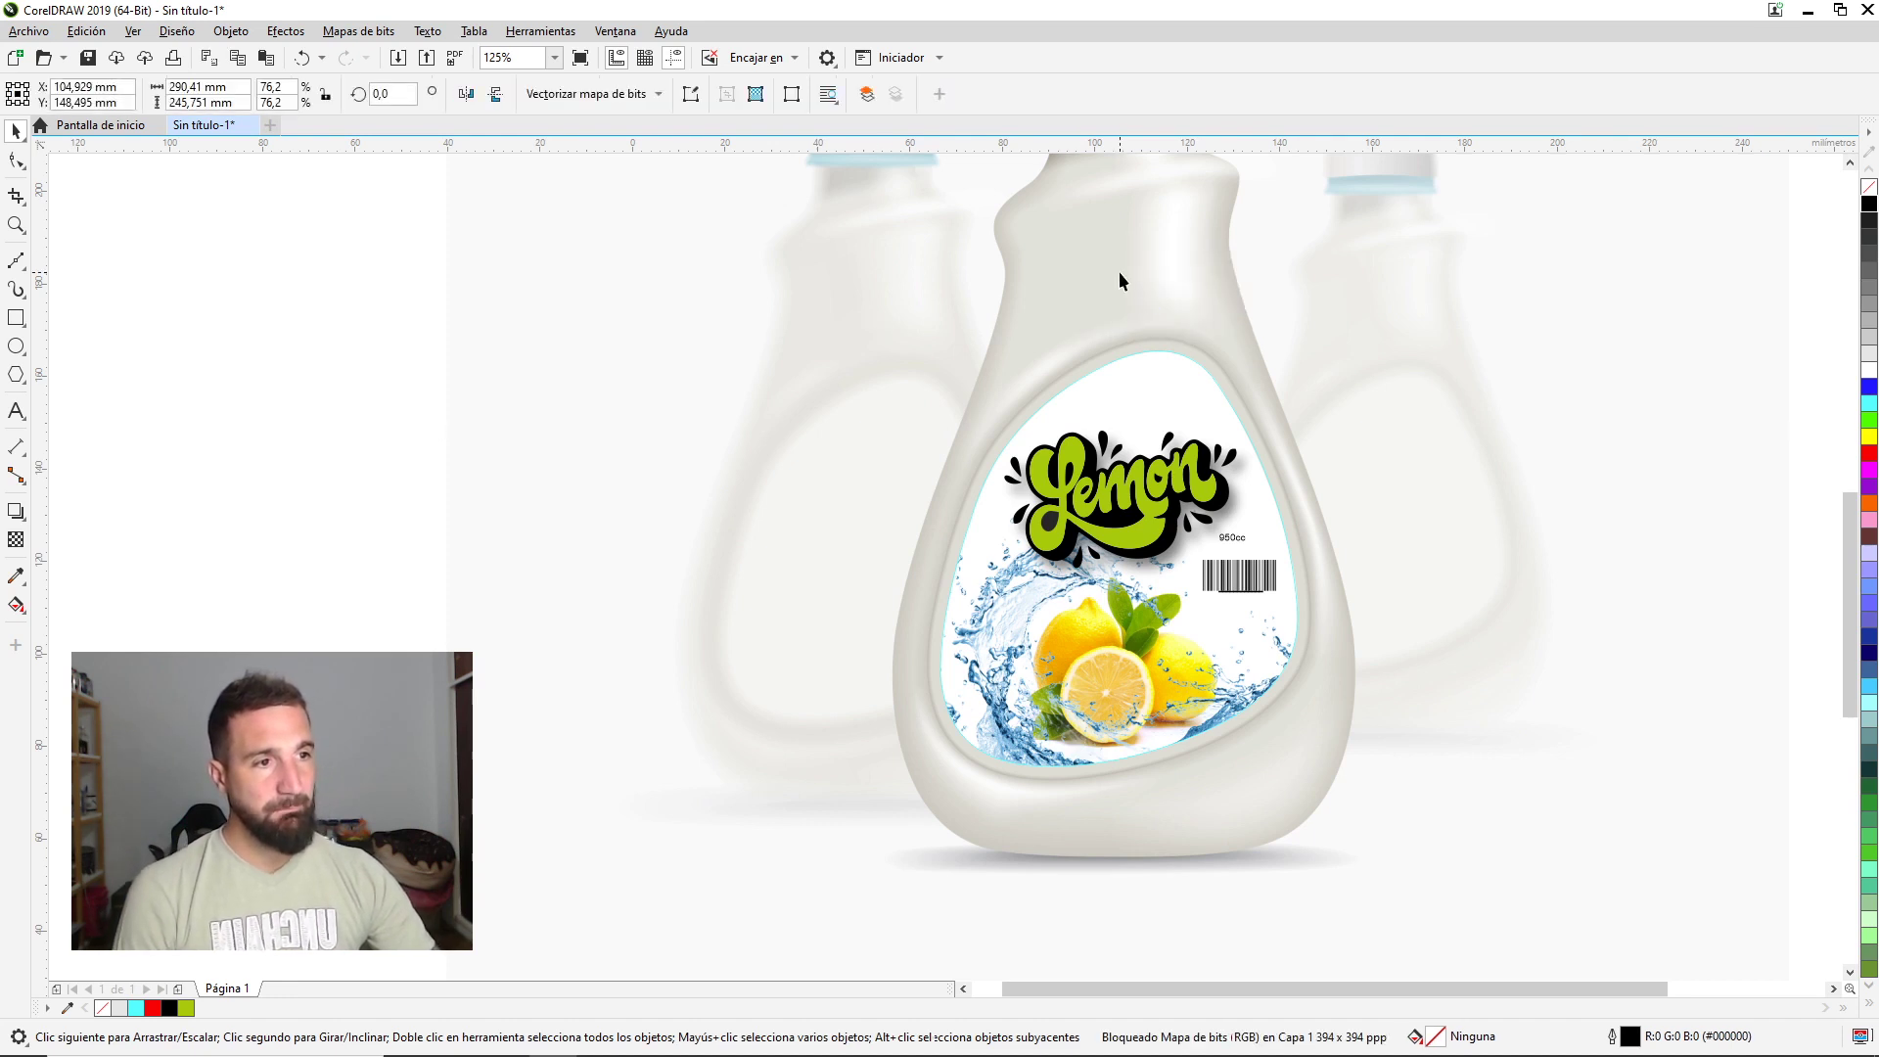
key("Delete")
scroll(1030, 274, "down", 2)
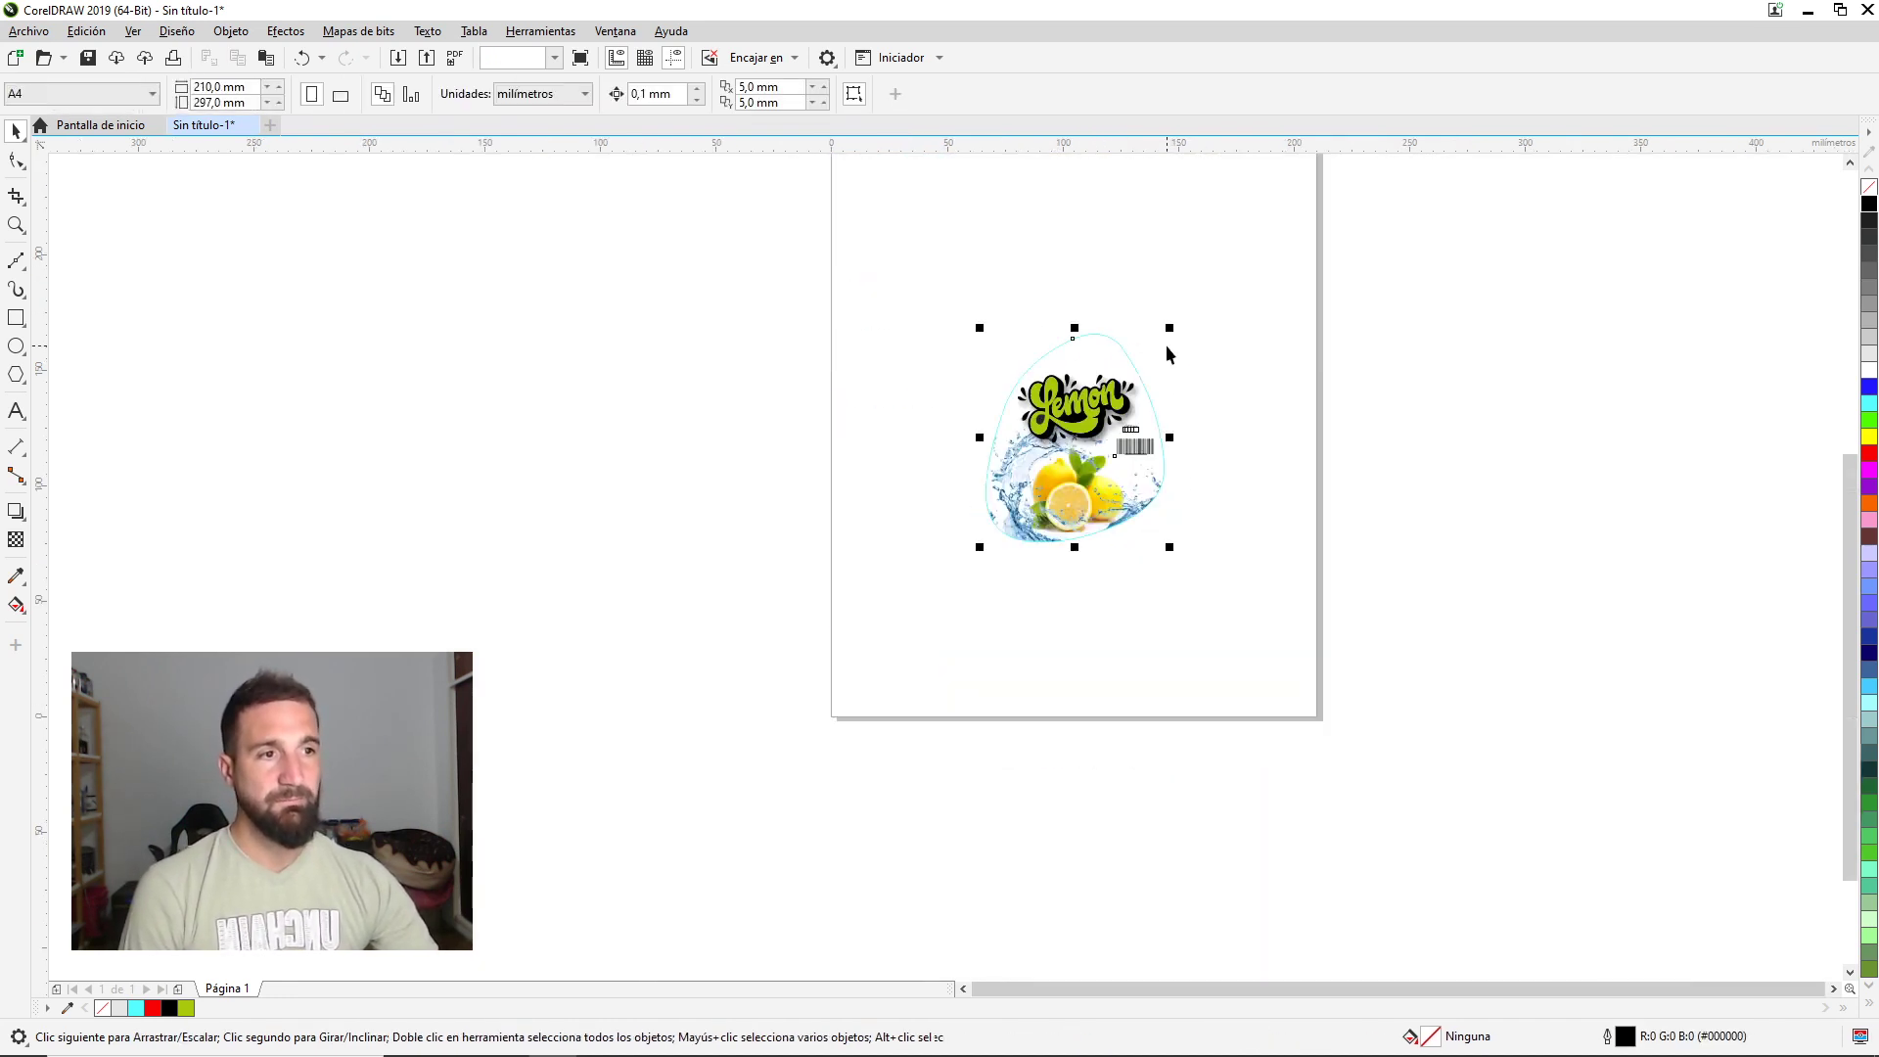
scroll(1160, 360, "up", 2)
left_click_drag(1028, 431, 1106, 401)
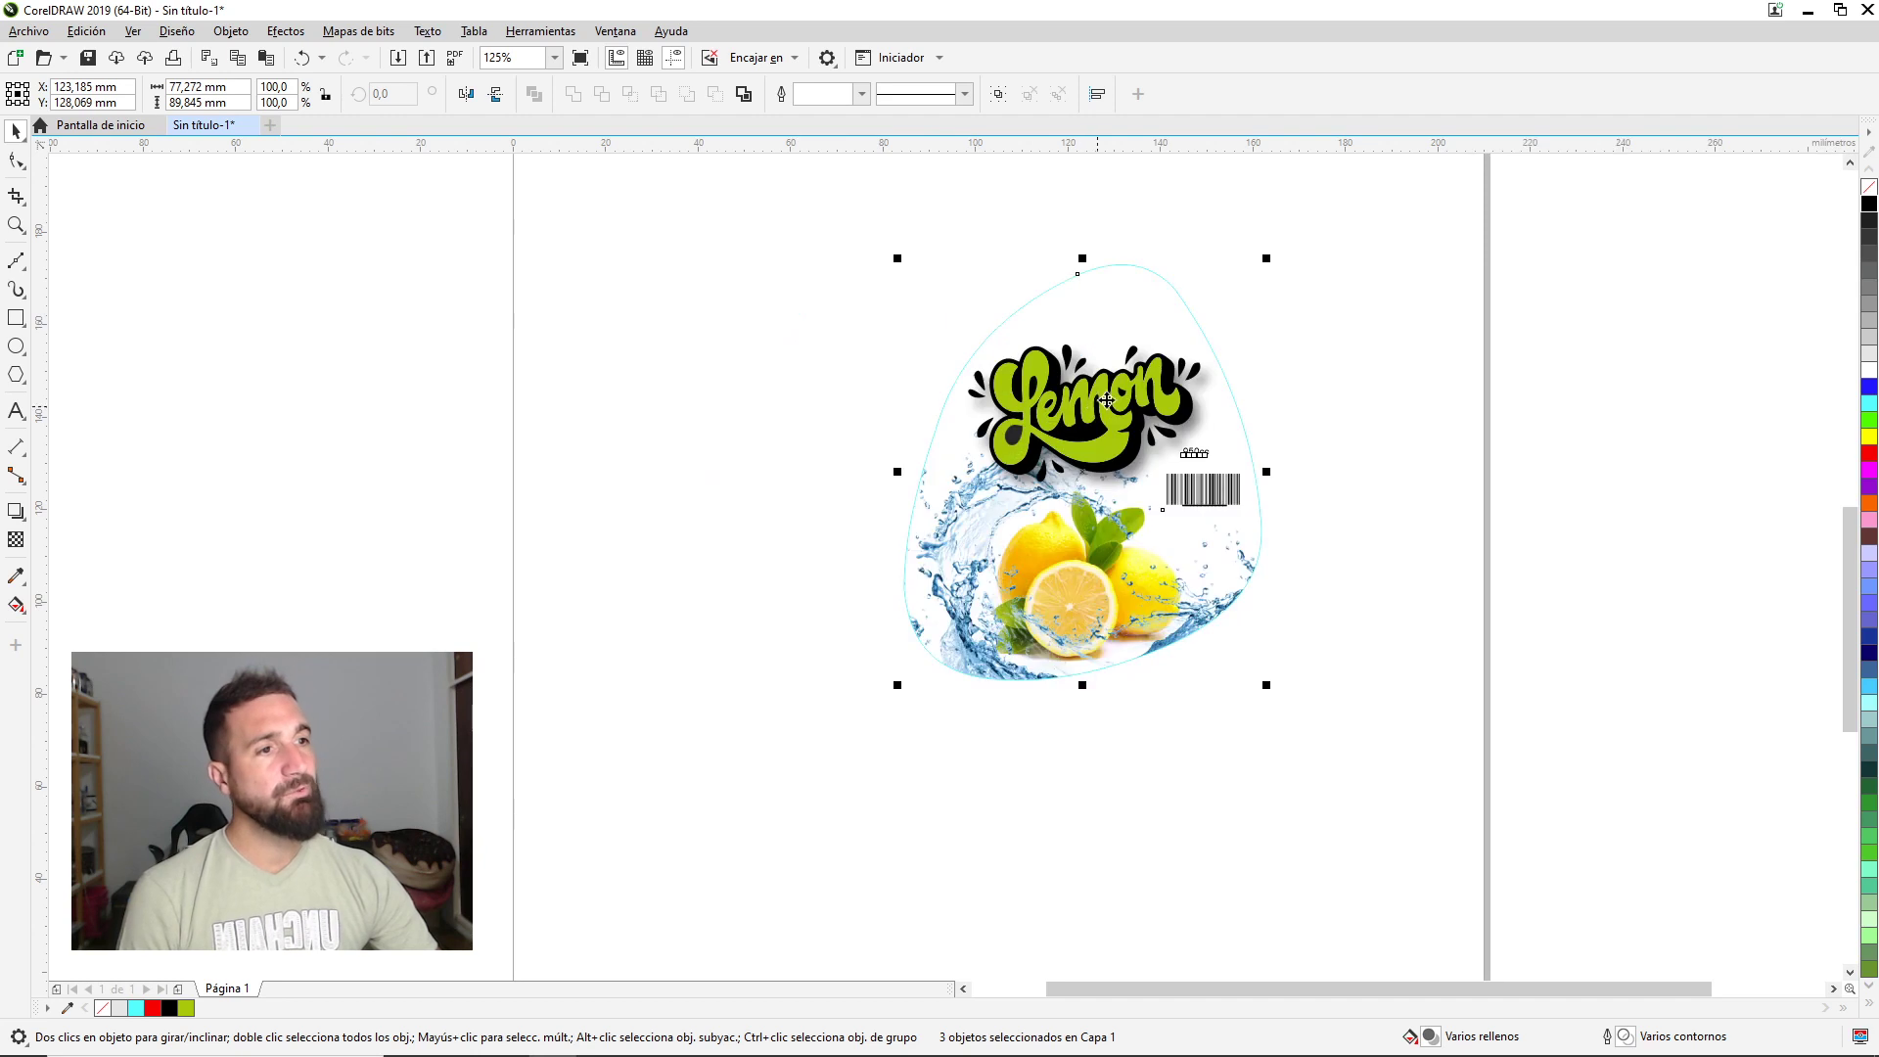
left_click(1277, 311)
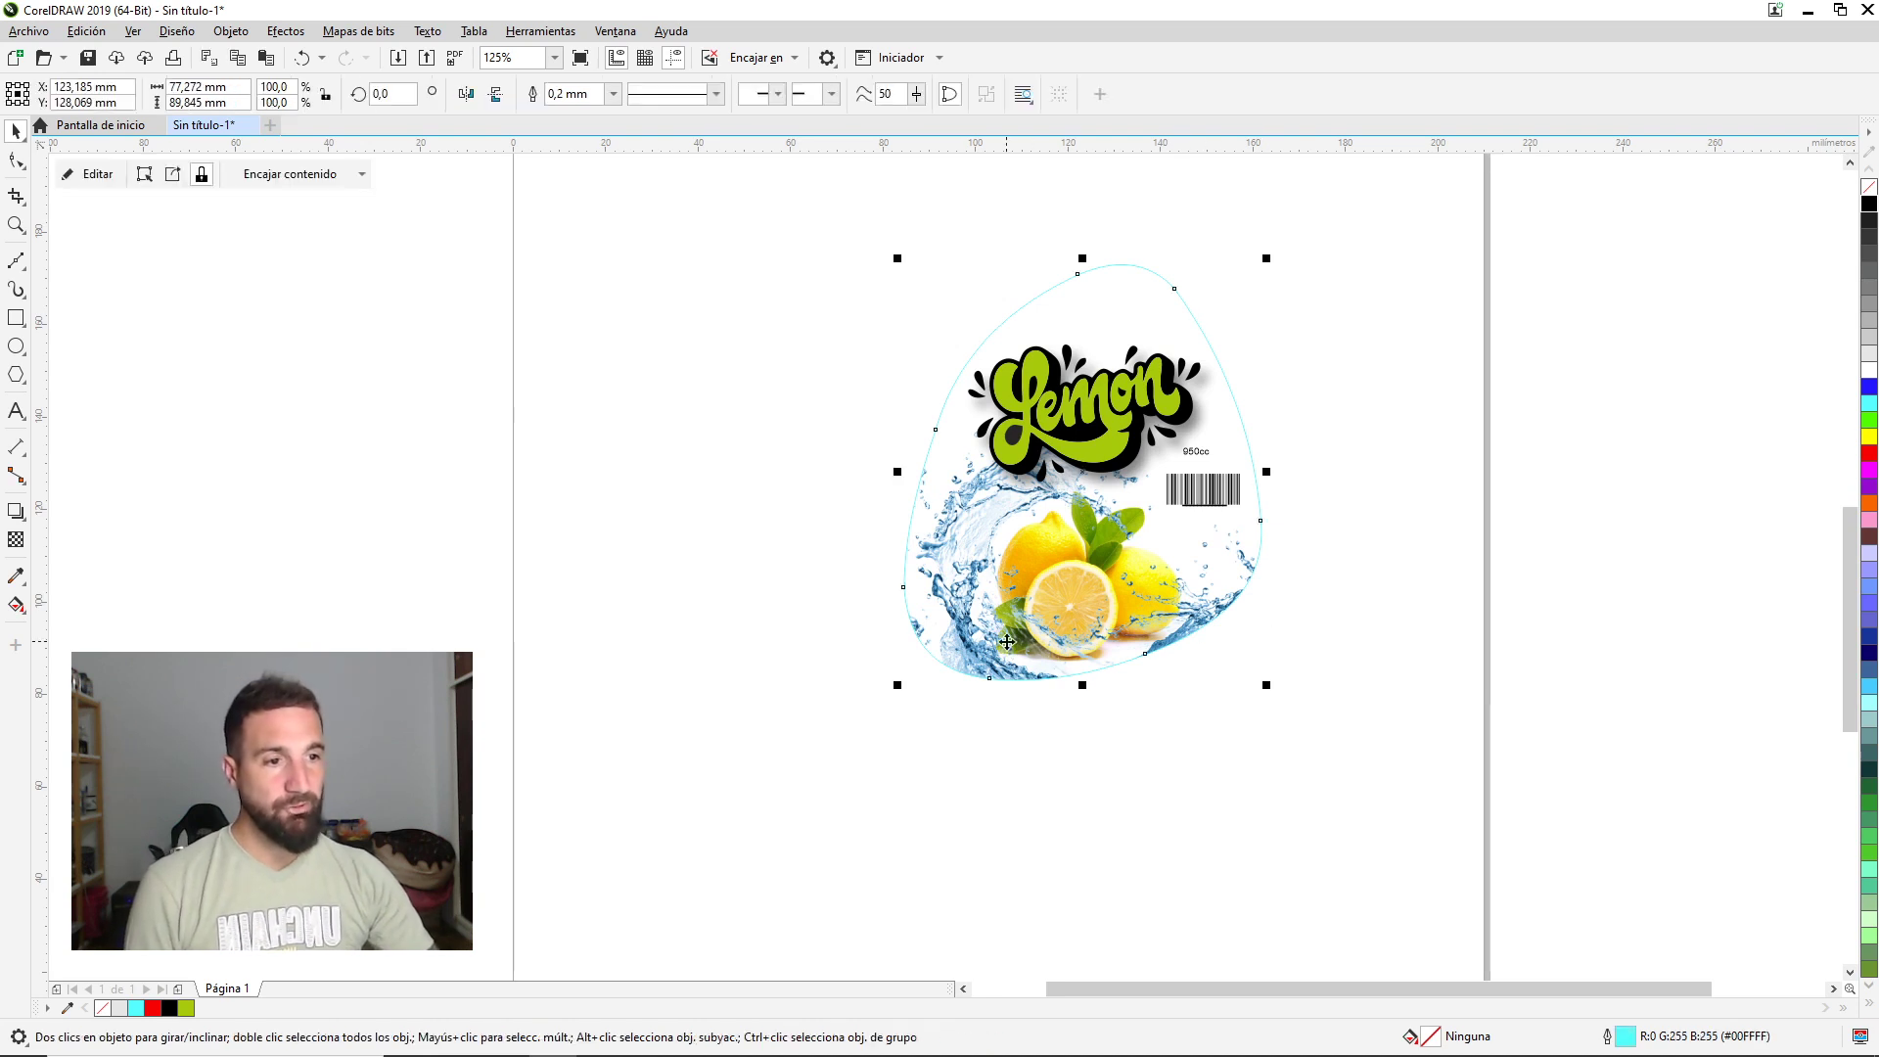
Inside the PowerClip, select the lemon photo and Lemon artwork and test-nudge the artwork.
double_click(1057, 588)
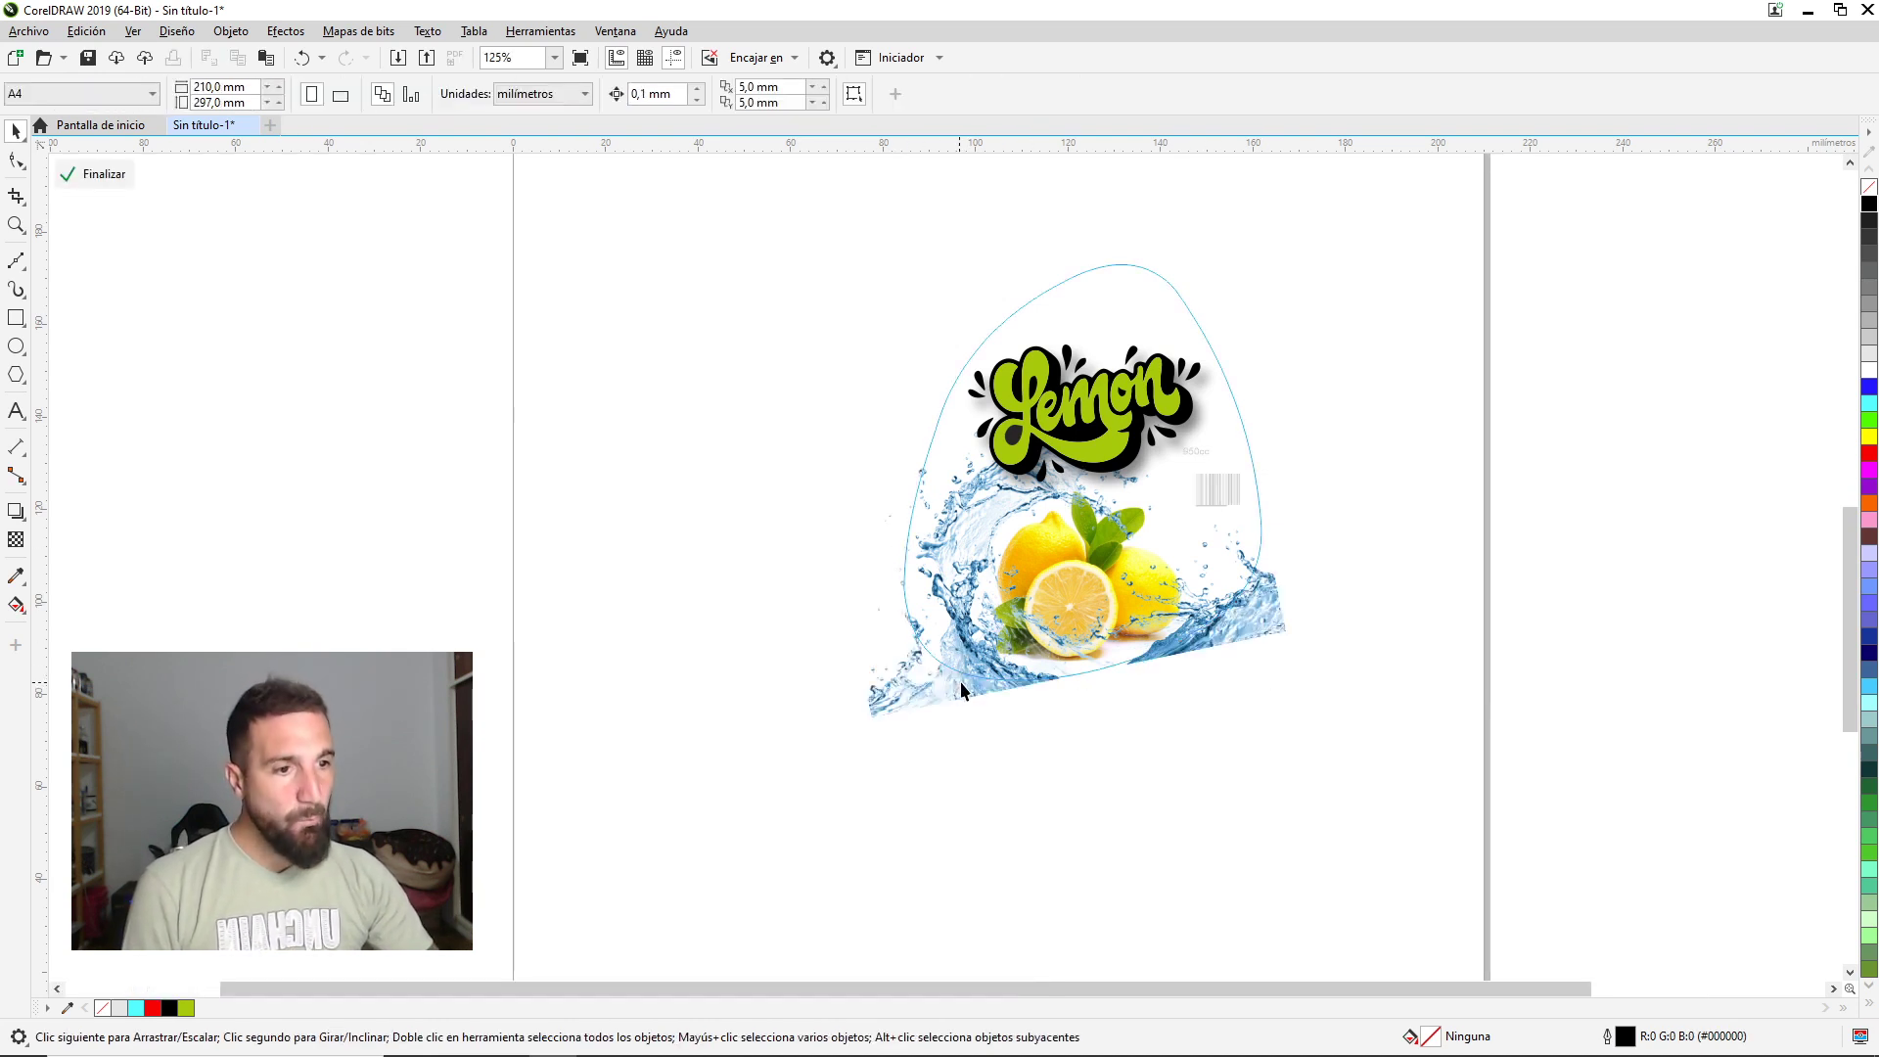
scroll(1279, 617, "up", 2)
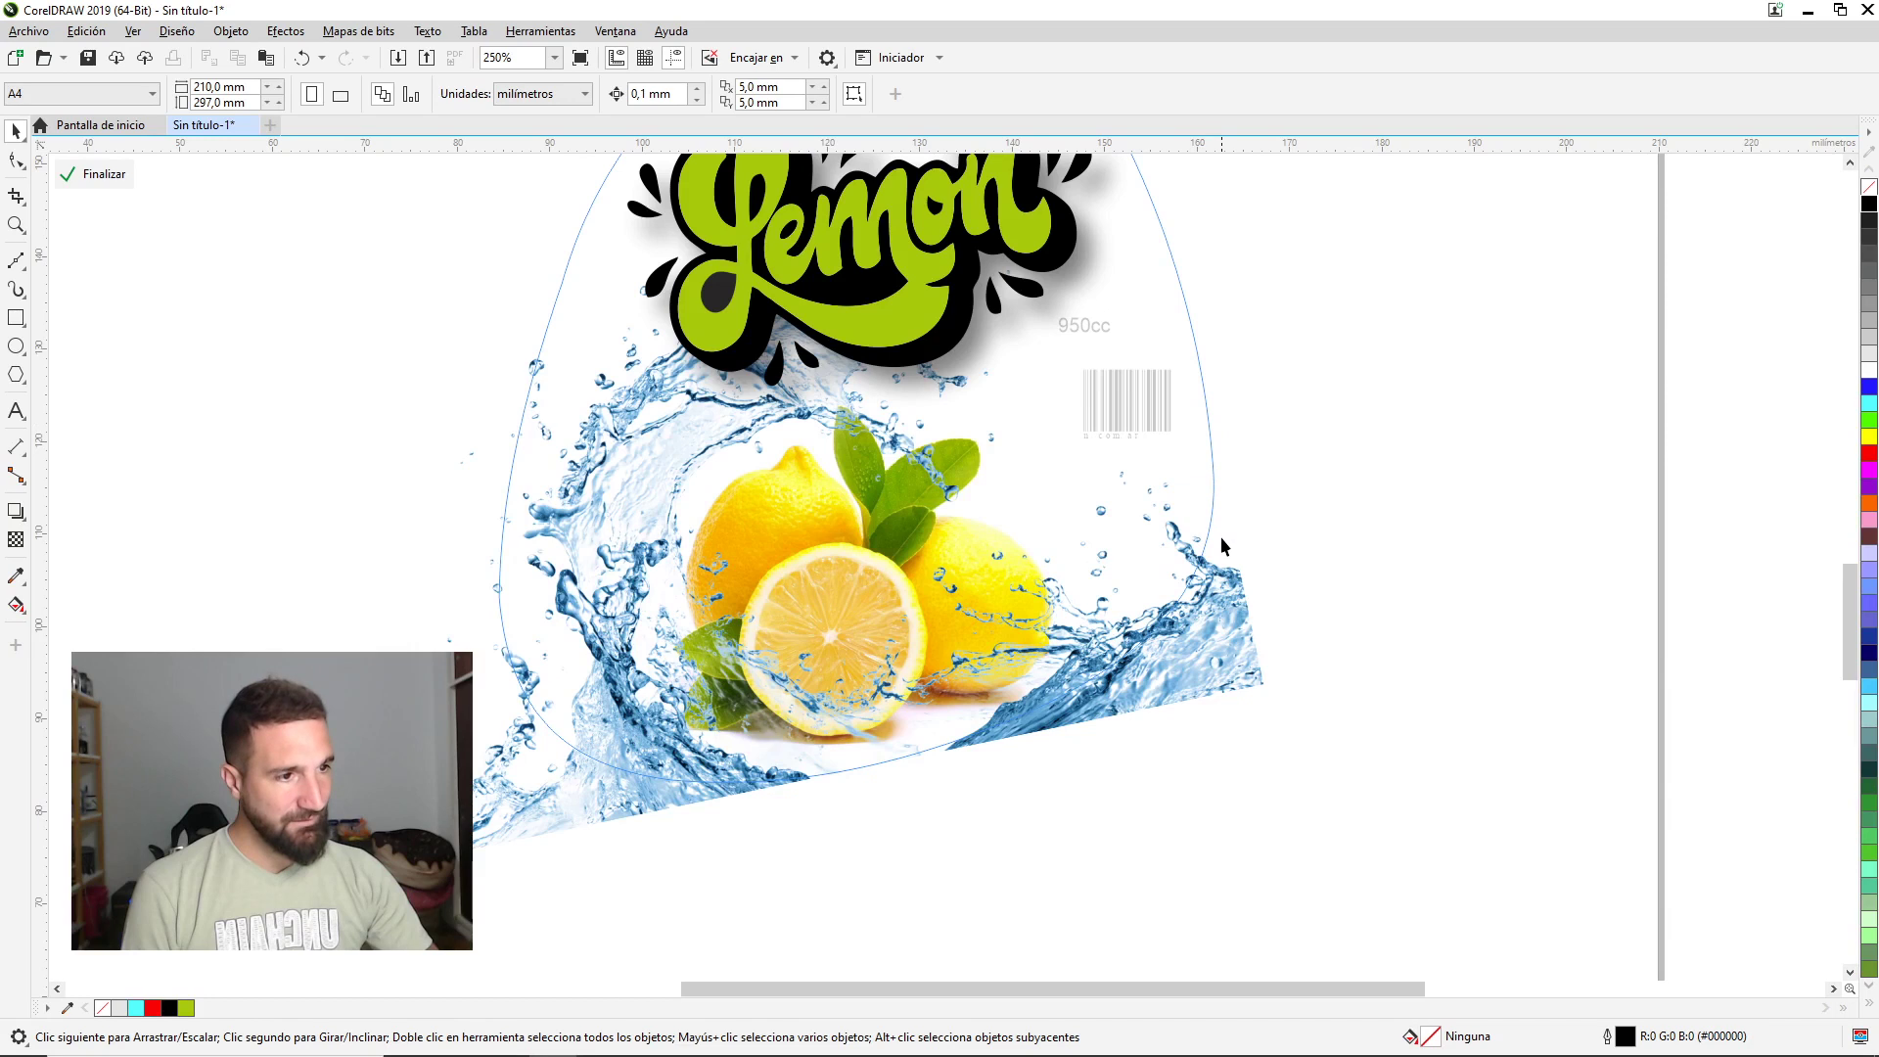
left_click(1203, 602)
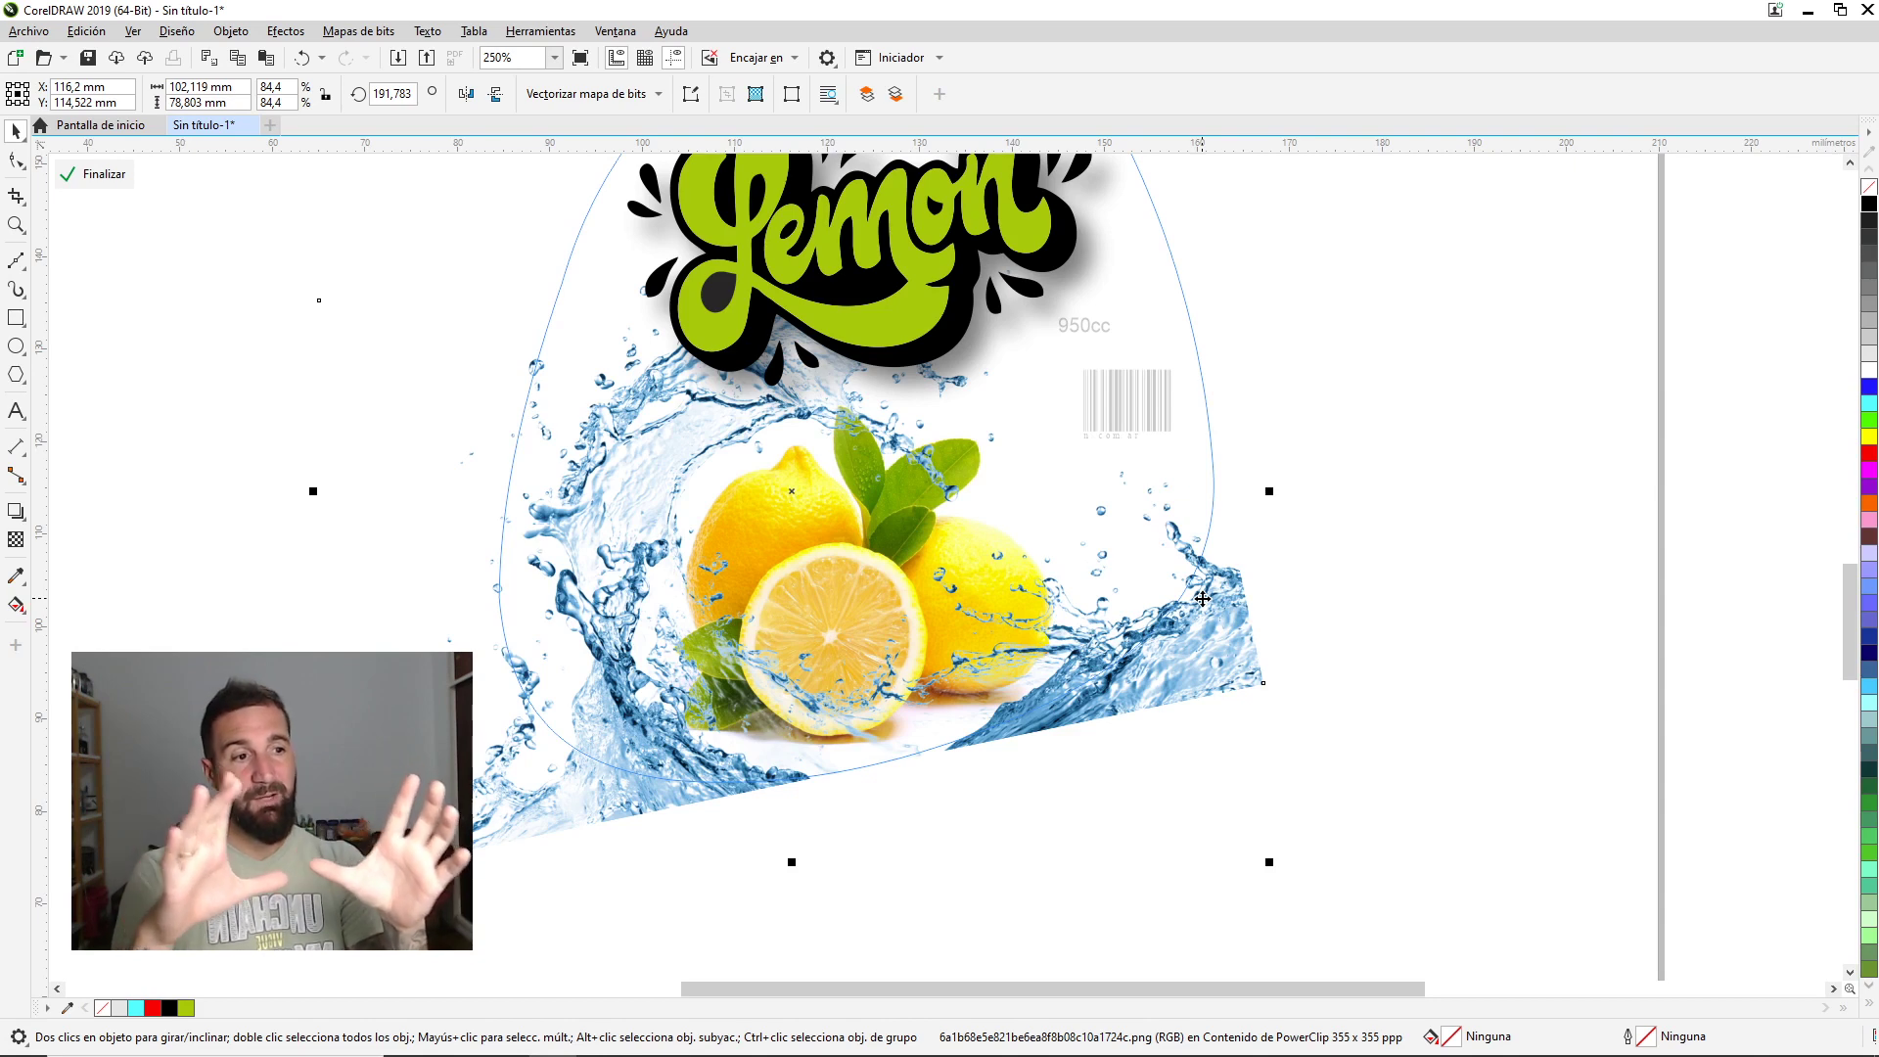
scroll(1203, 598, "down", 2)
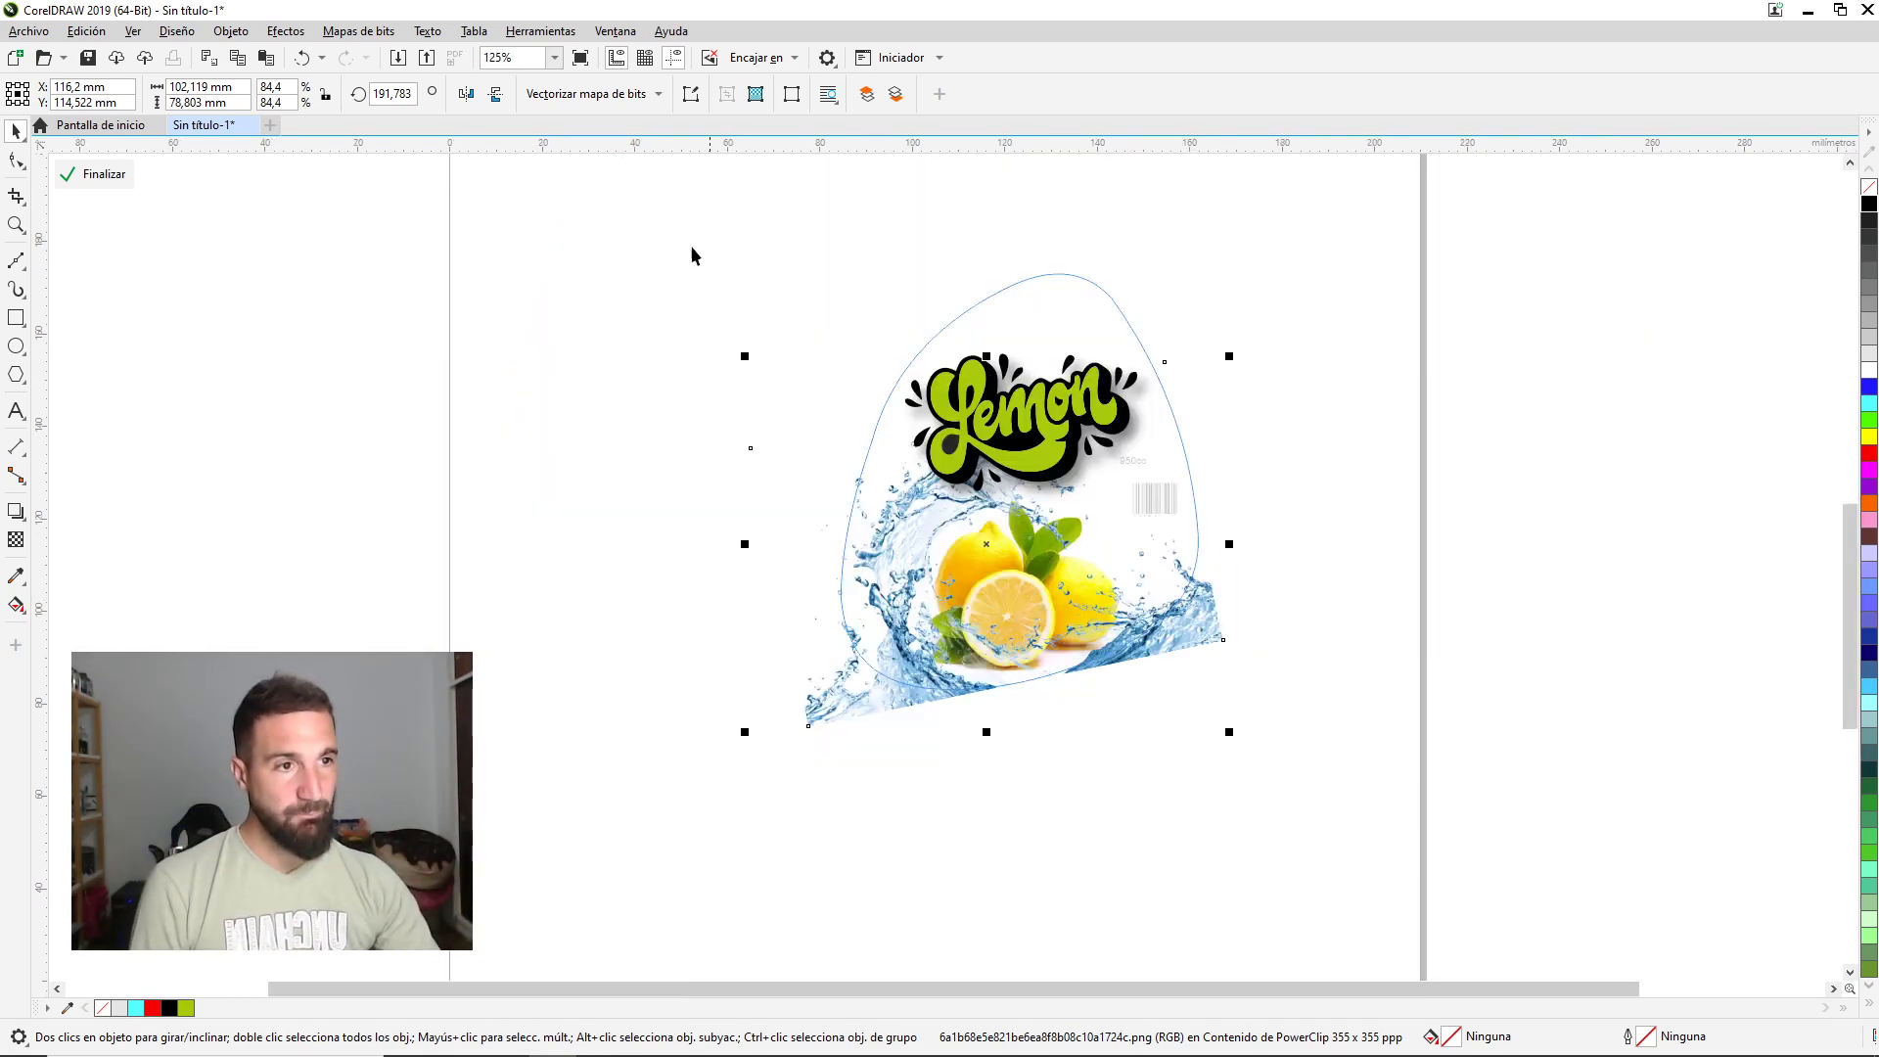
left_click(985, 435)
scroll(986, 435, "up", 2)
key("Left")
key("Left")
key("Left")
key("Left")
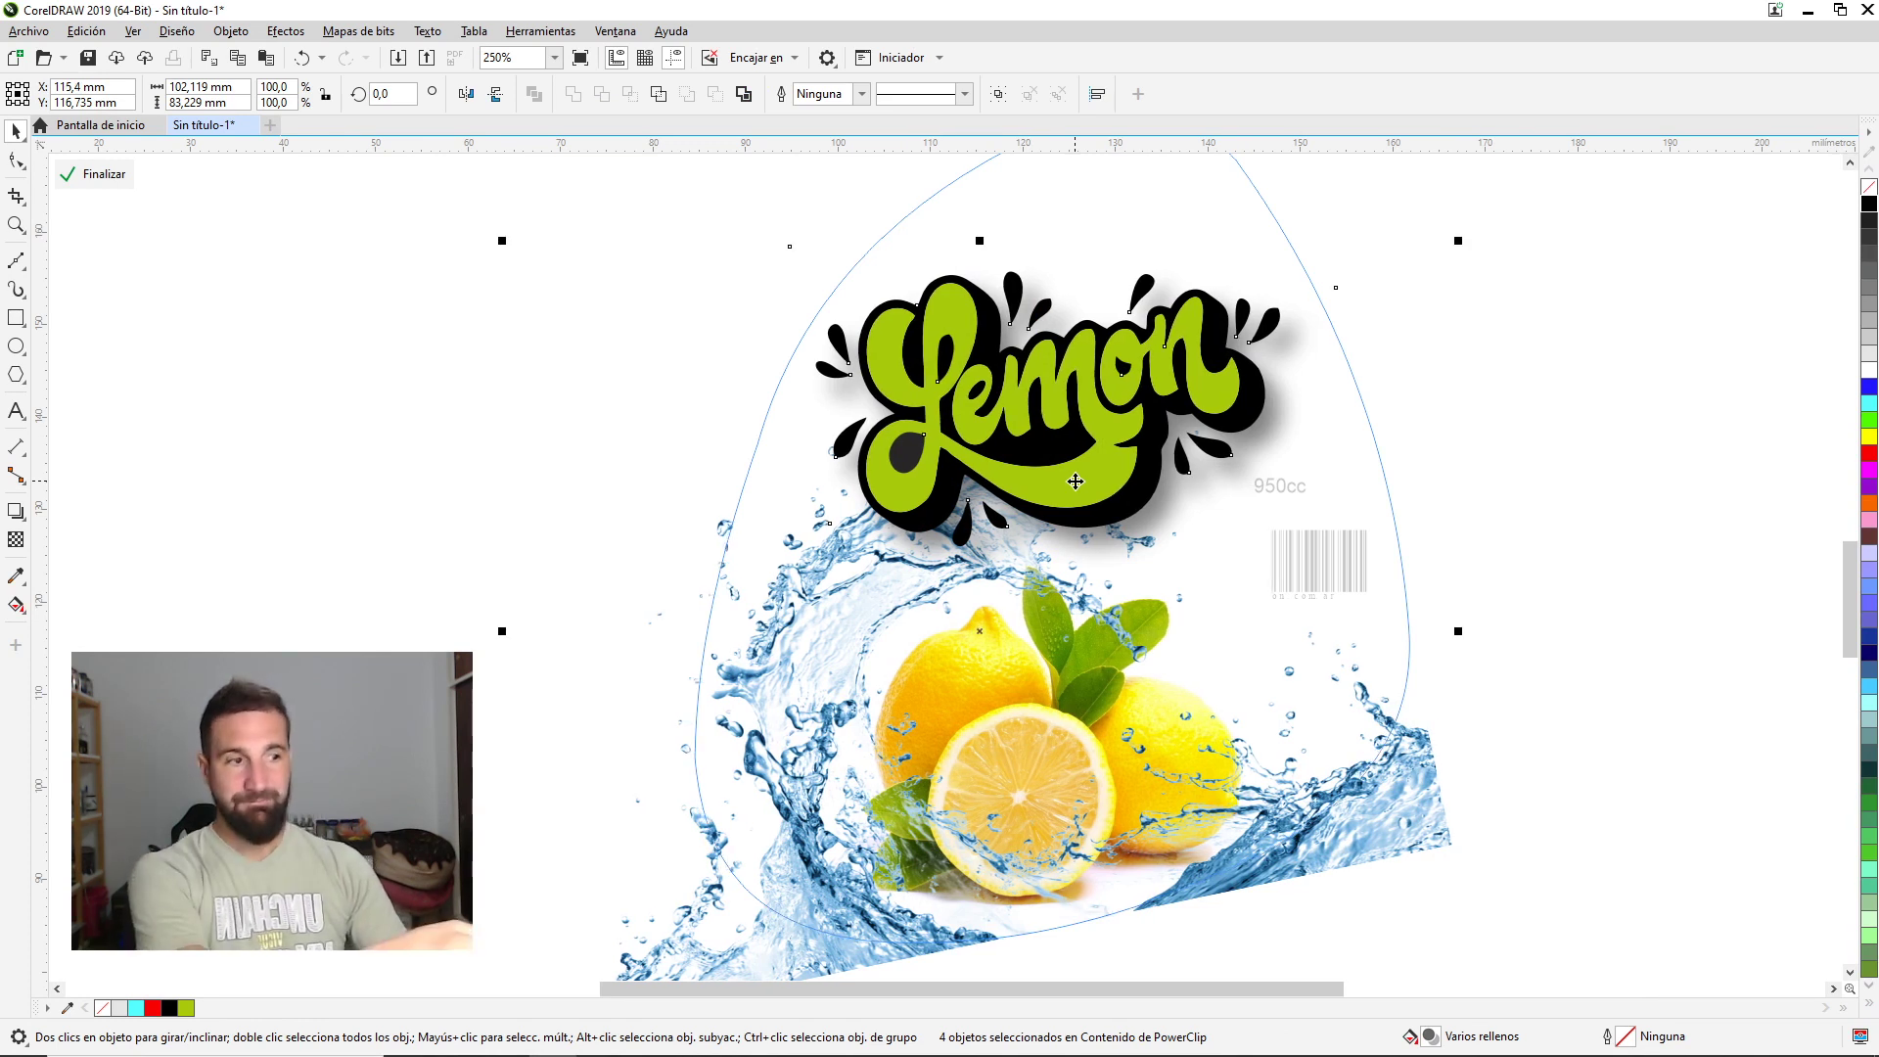
key("Right")
key("Right")
key("Right")
key("Right")
key("Right")
key("Right")
key("Right")
key("Right")
key("Right")
key("Right")
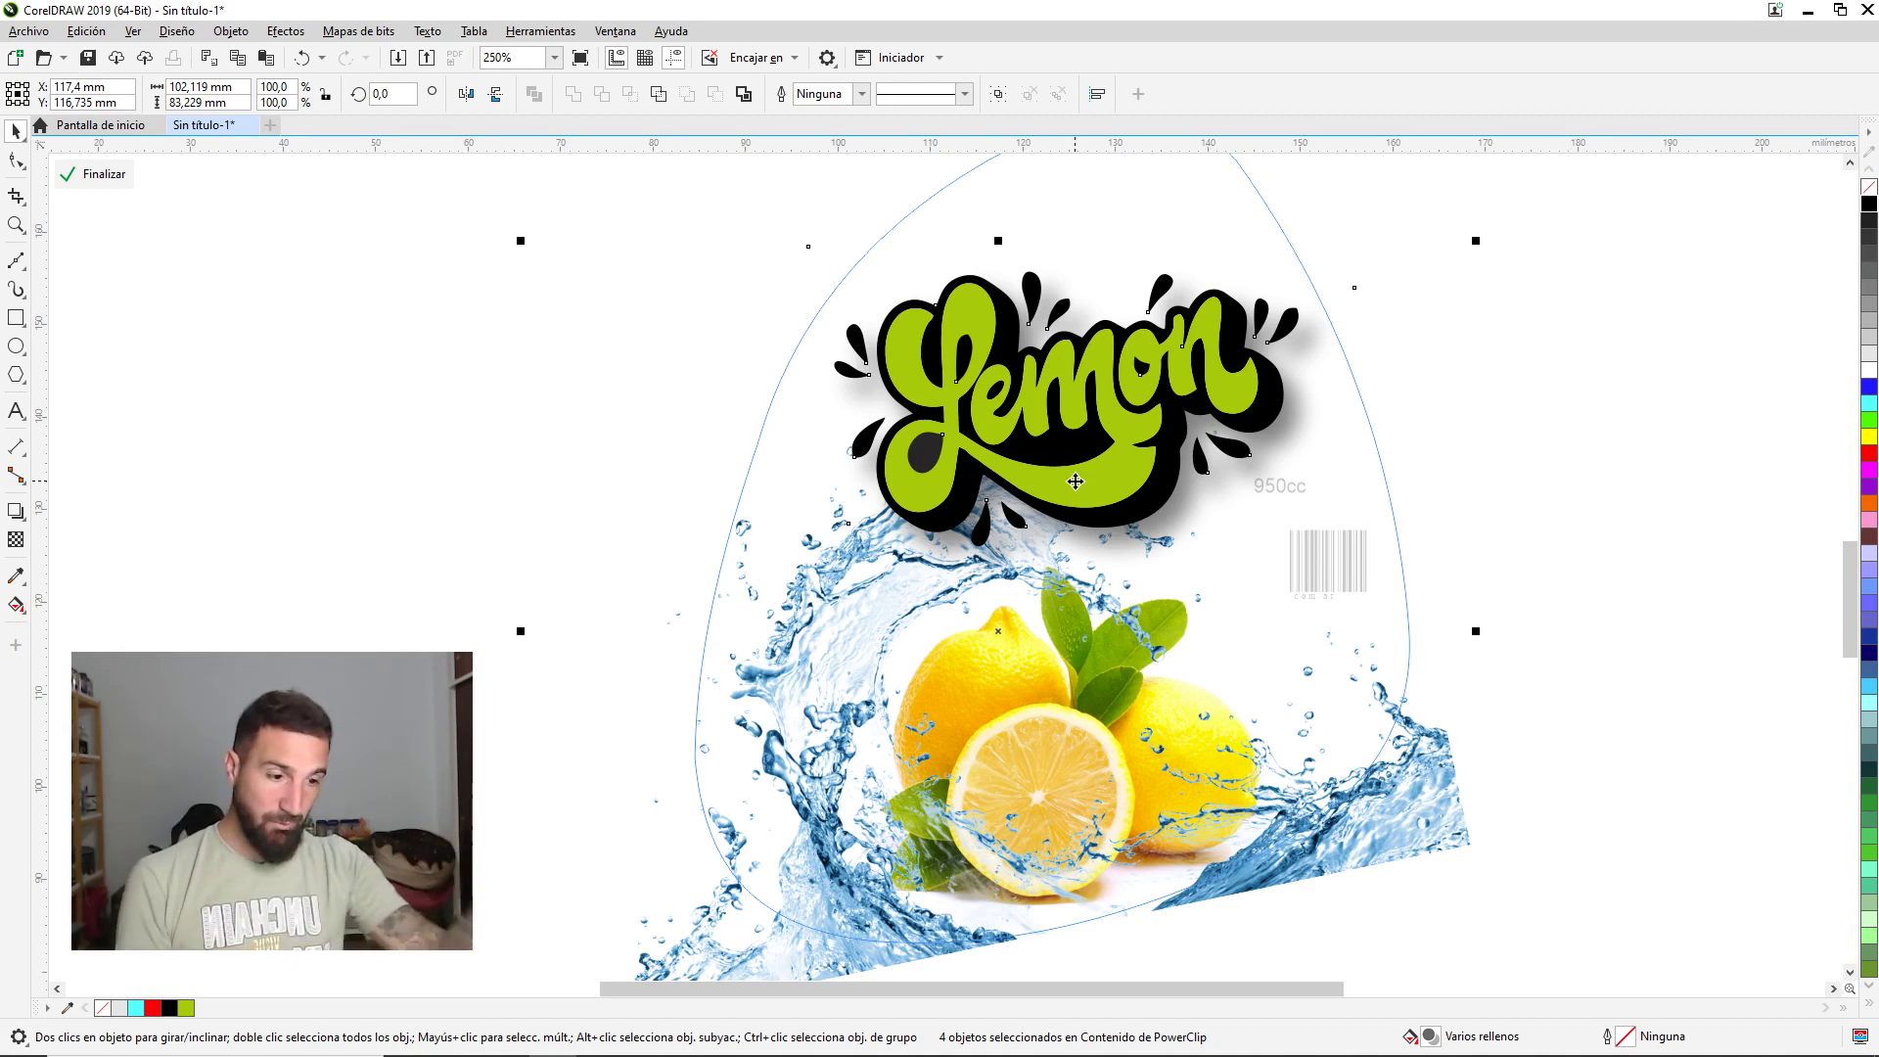
Nudge the clipped label contents slightly left and finish PowerClip editing.
left_click(500, 437)
left_click(658, 457, "ctrl")
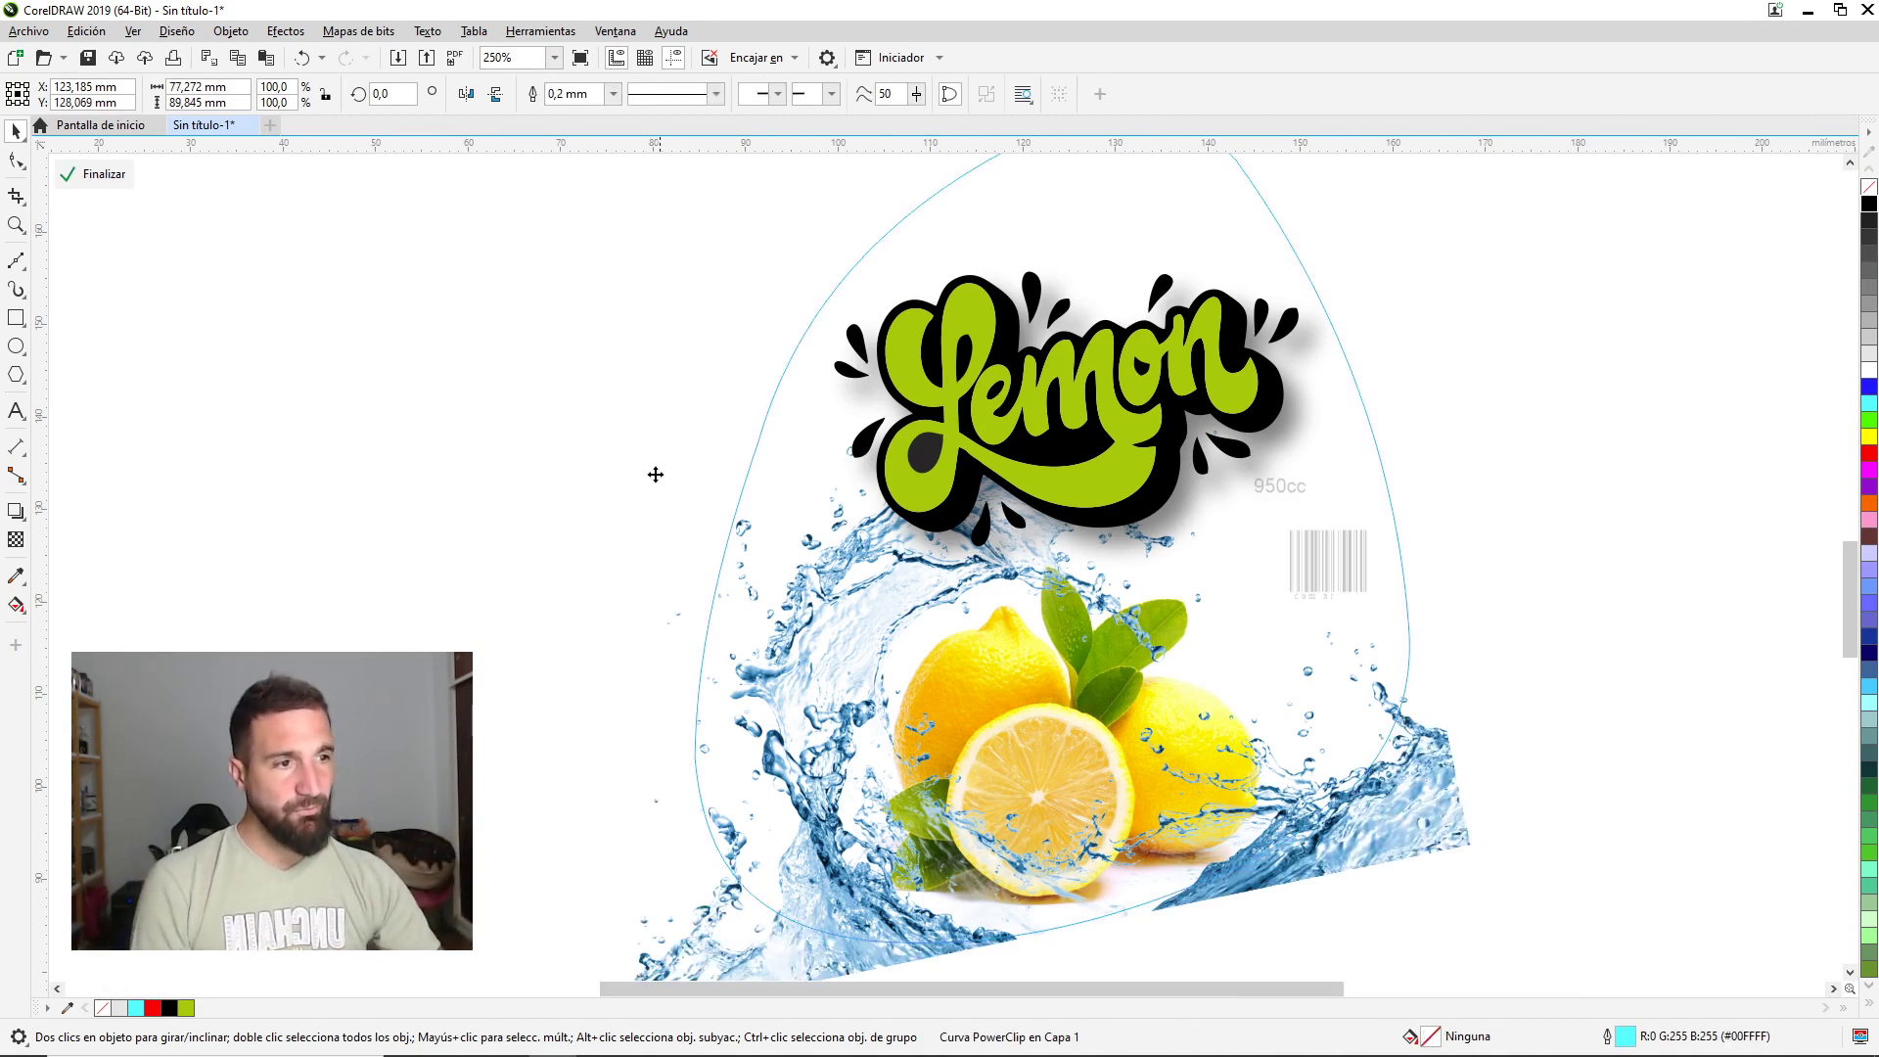
key("Left")
key("Left")
key("Left")
key("Left")
left_click(602, 511)
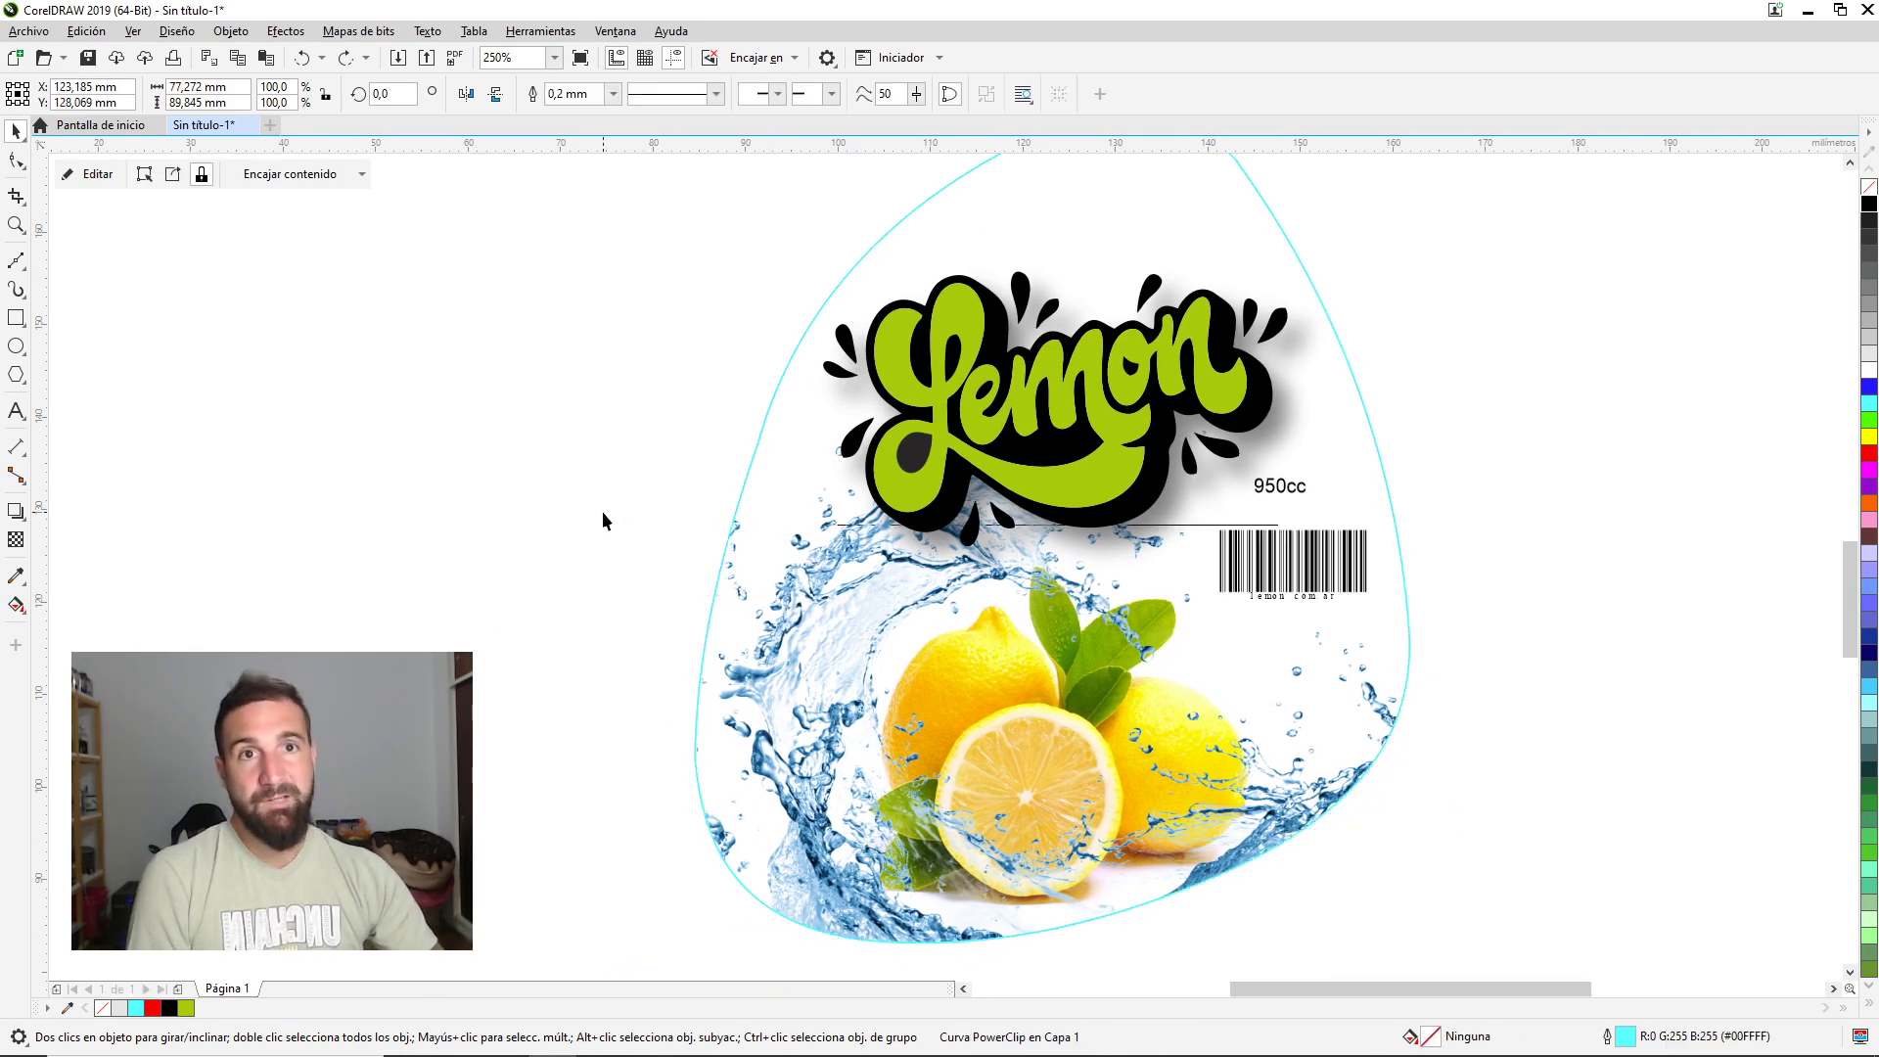
scroll(874, 519, "down", 3)
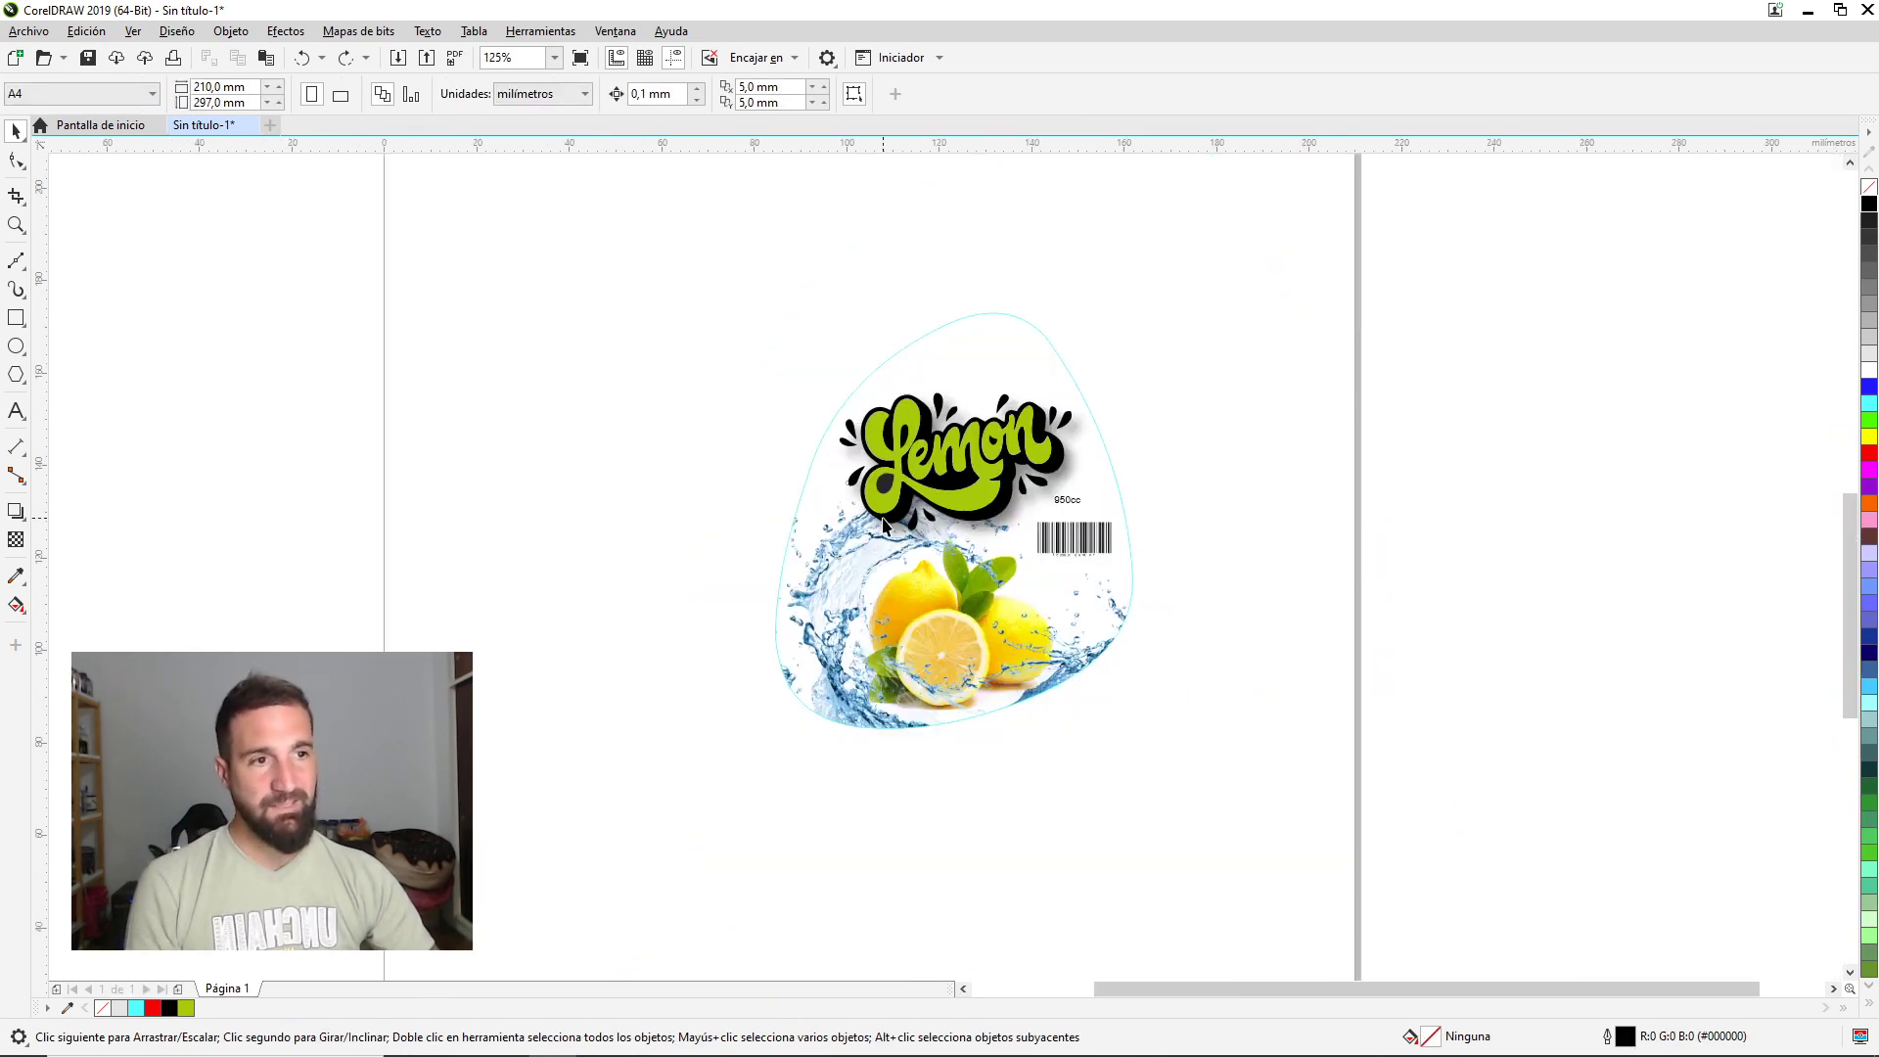
scroll(842, 529, "down", 1)
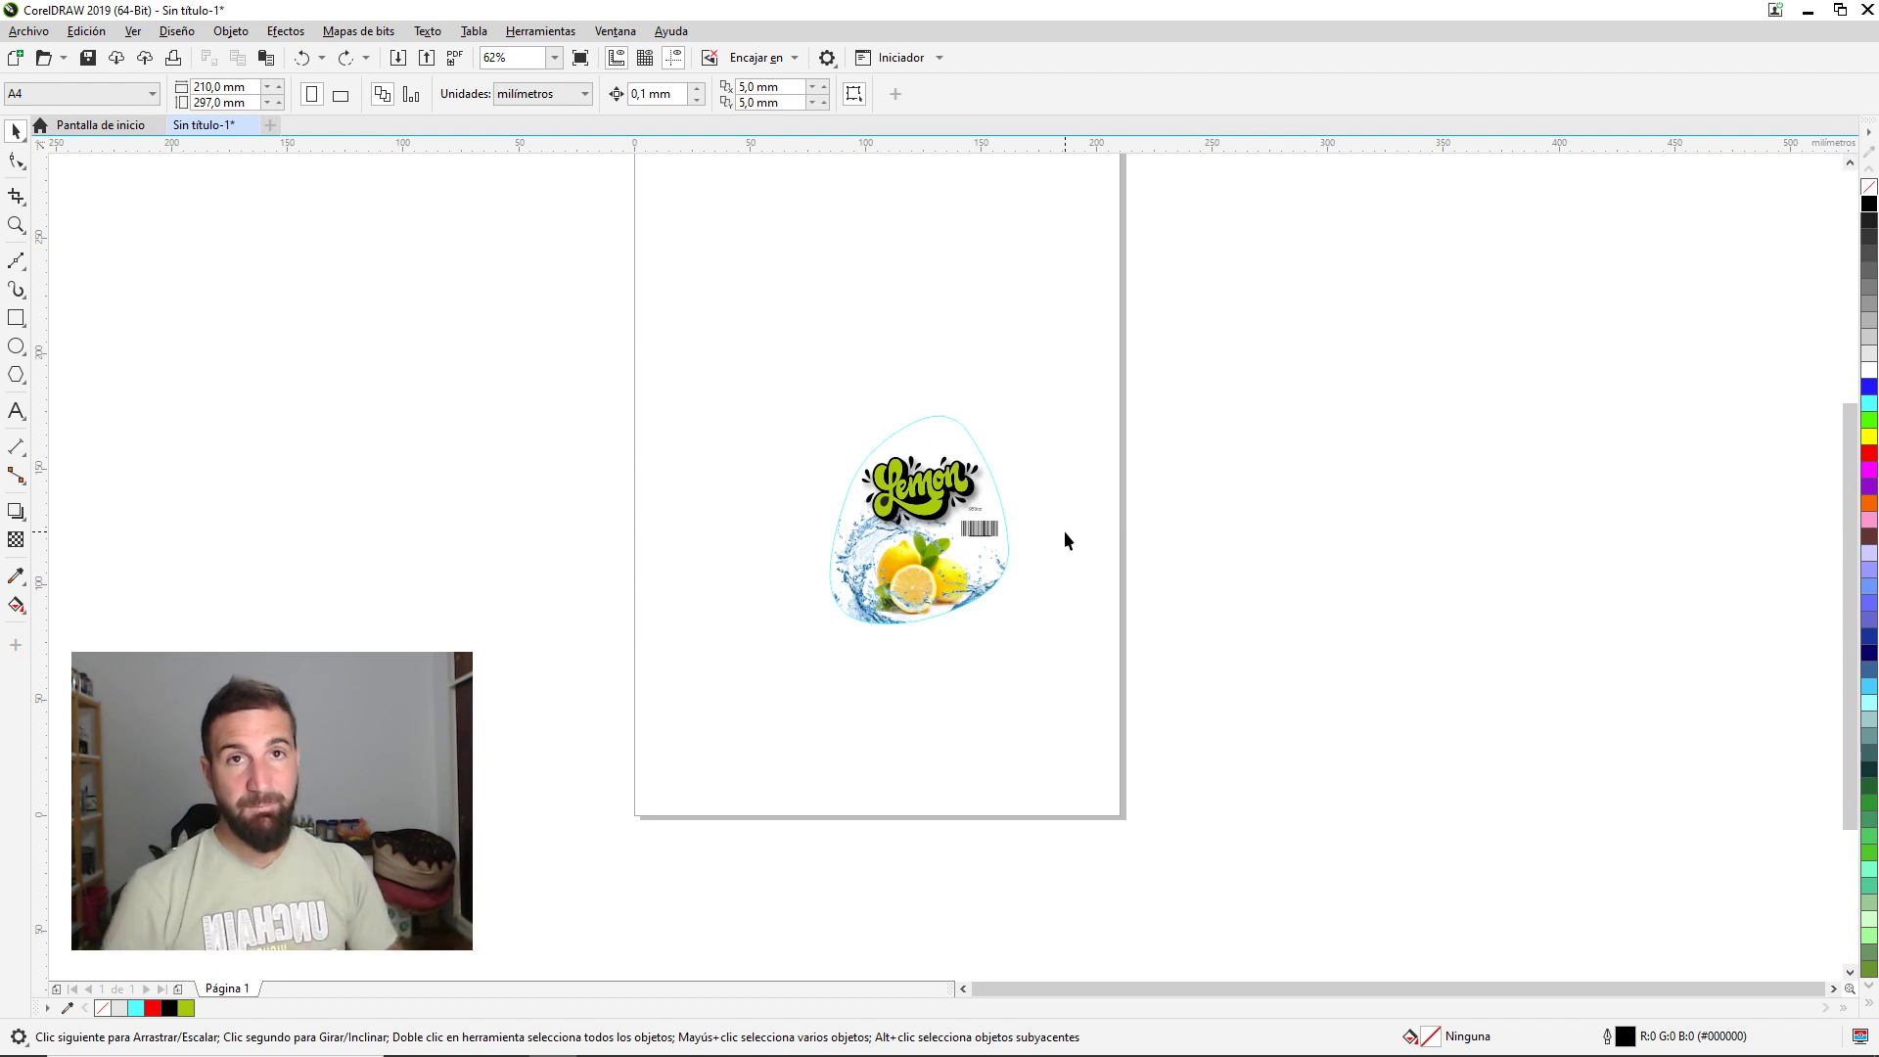